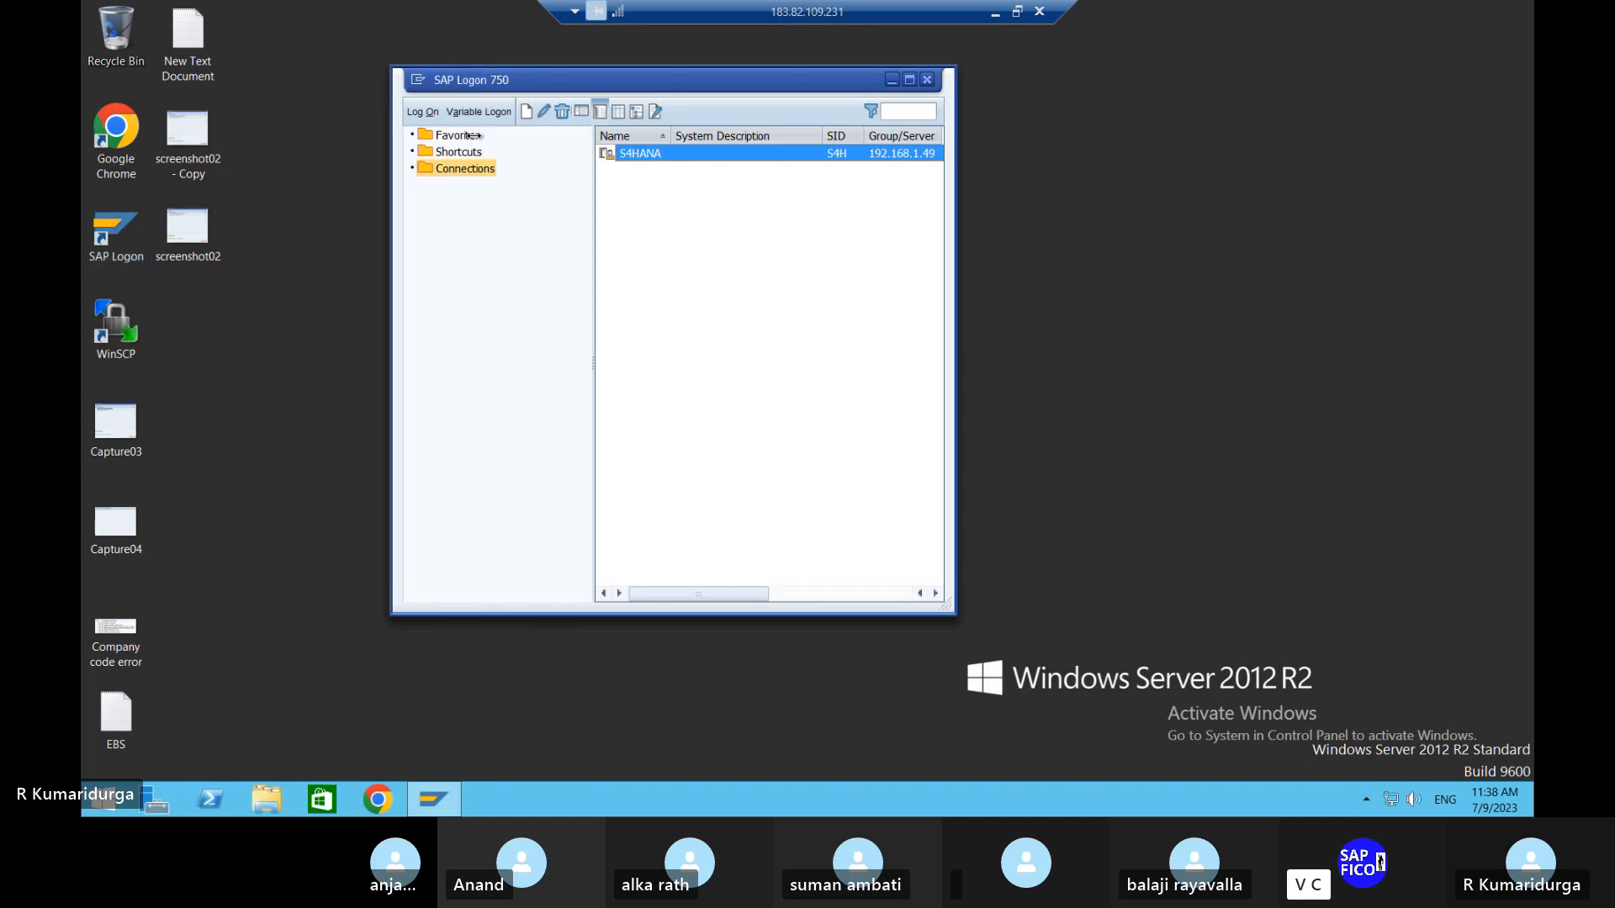
Log on to the S4HANA connection in client 100 with the user credentials, retrying after the failed first attempt.
{"action": "double_click", "coordinate": [637, 154]}
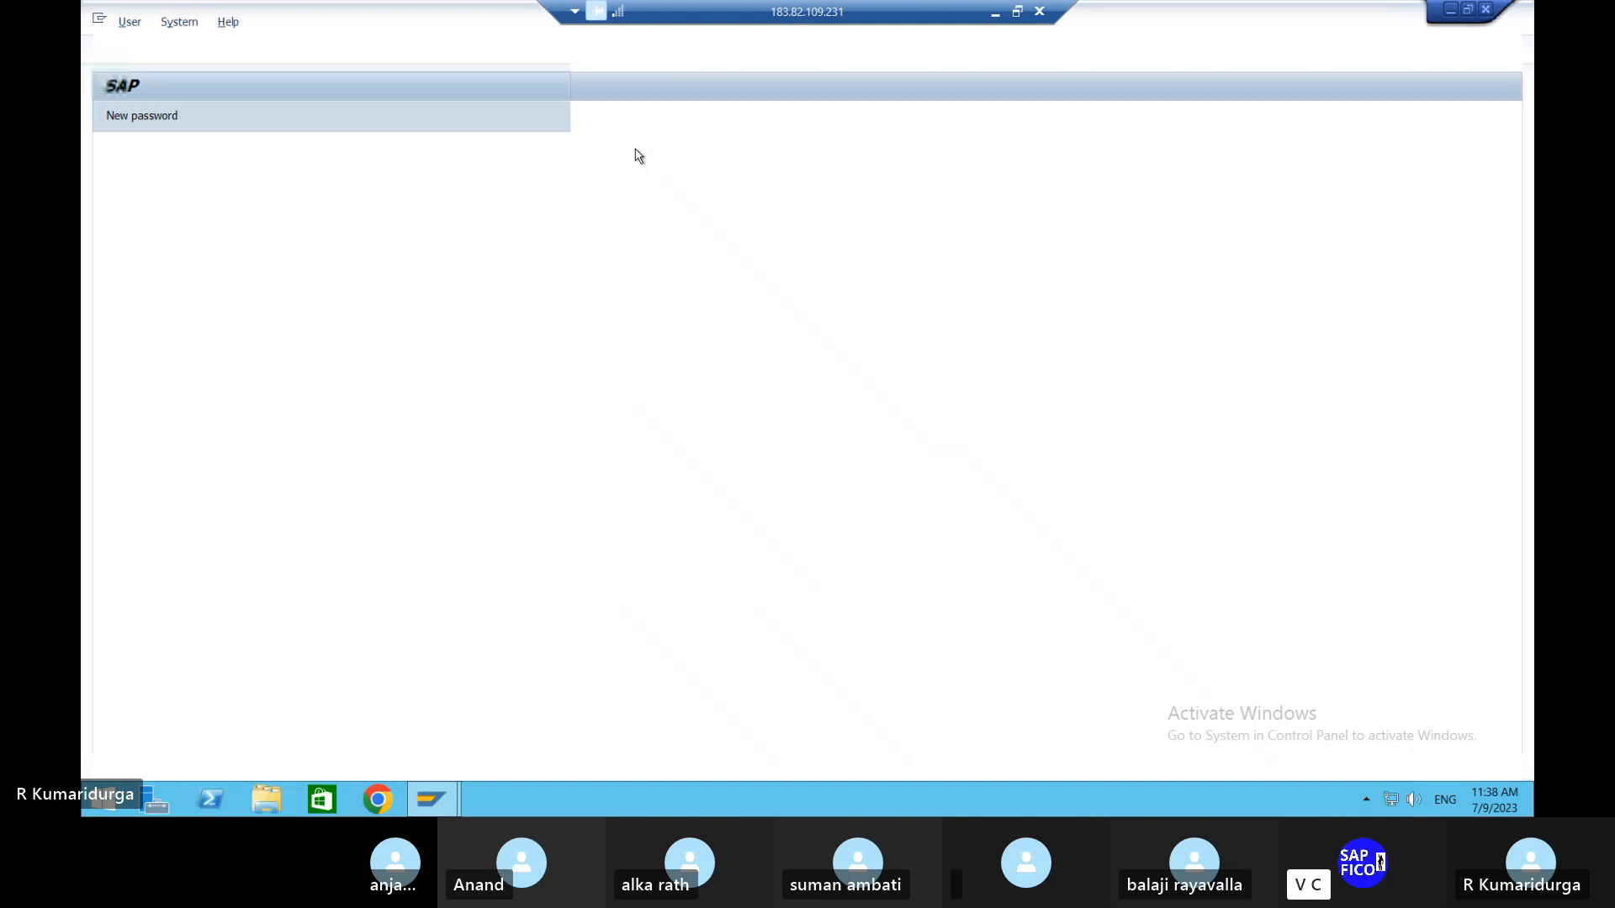
{"action": "left_click", "coordinate": [296, 191]}
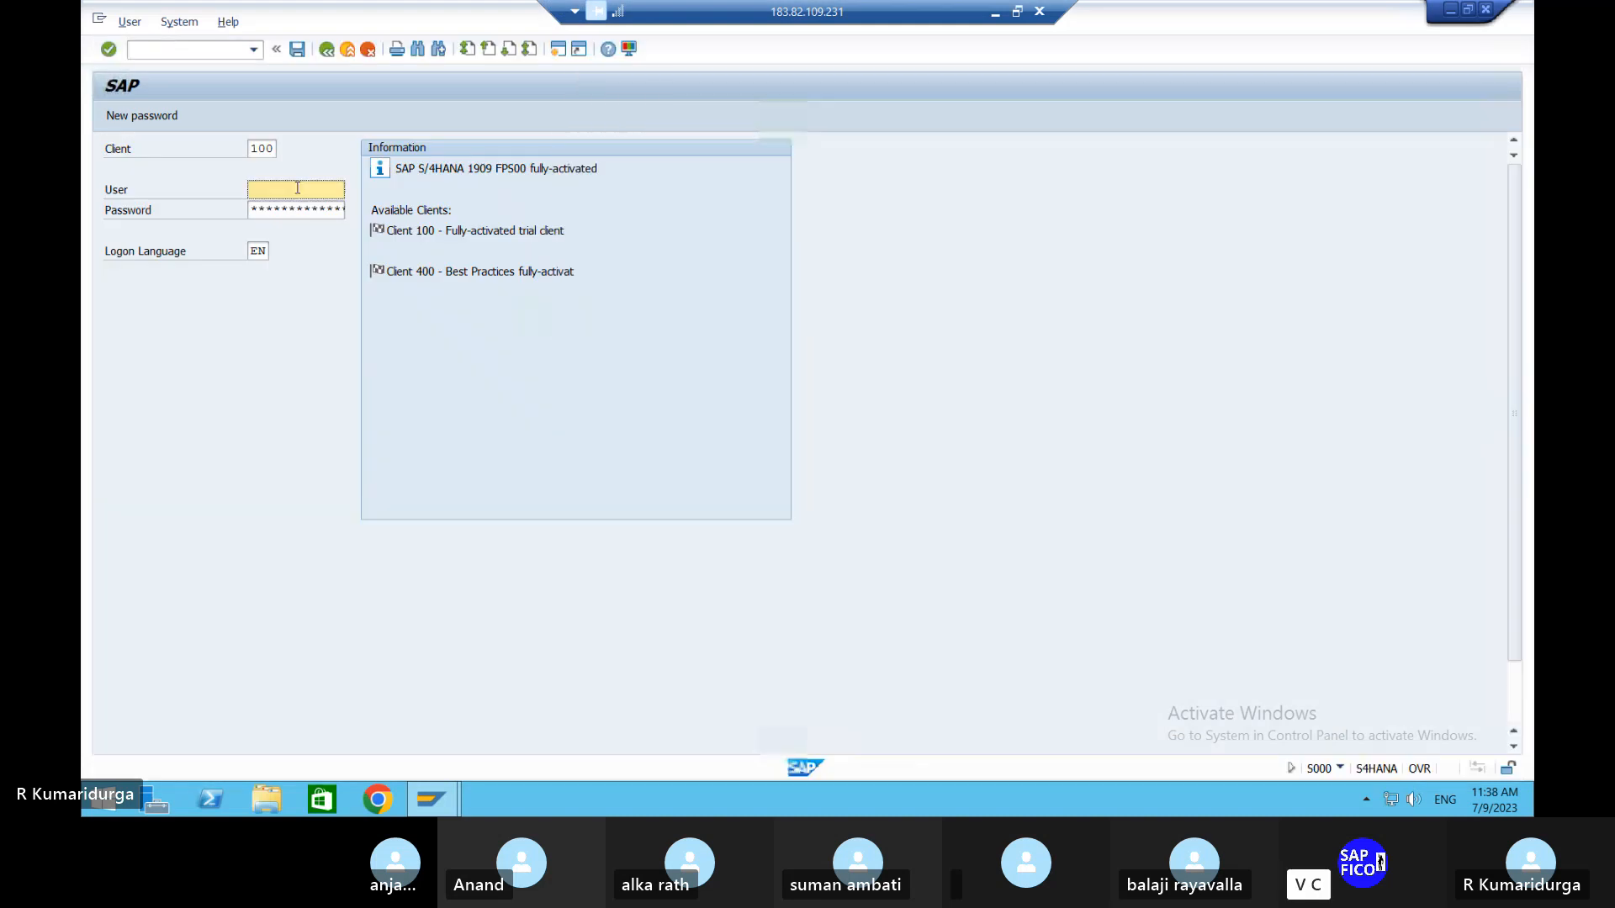
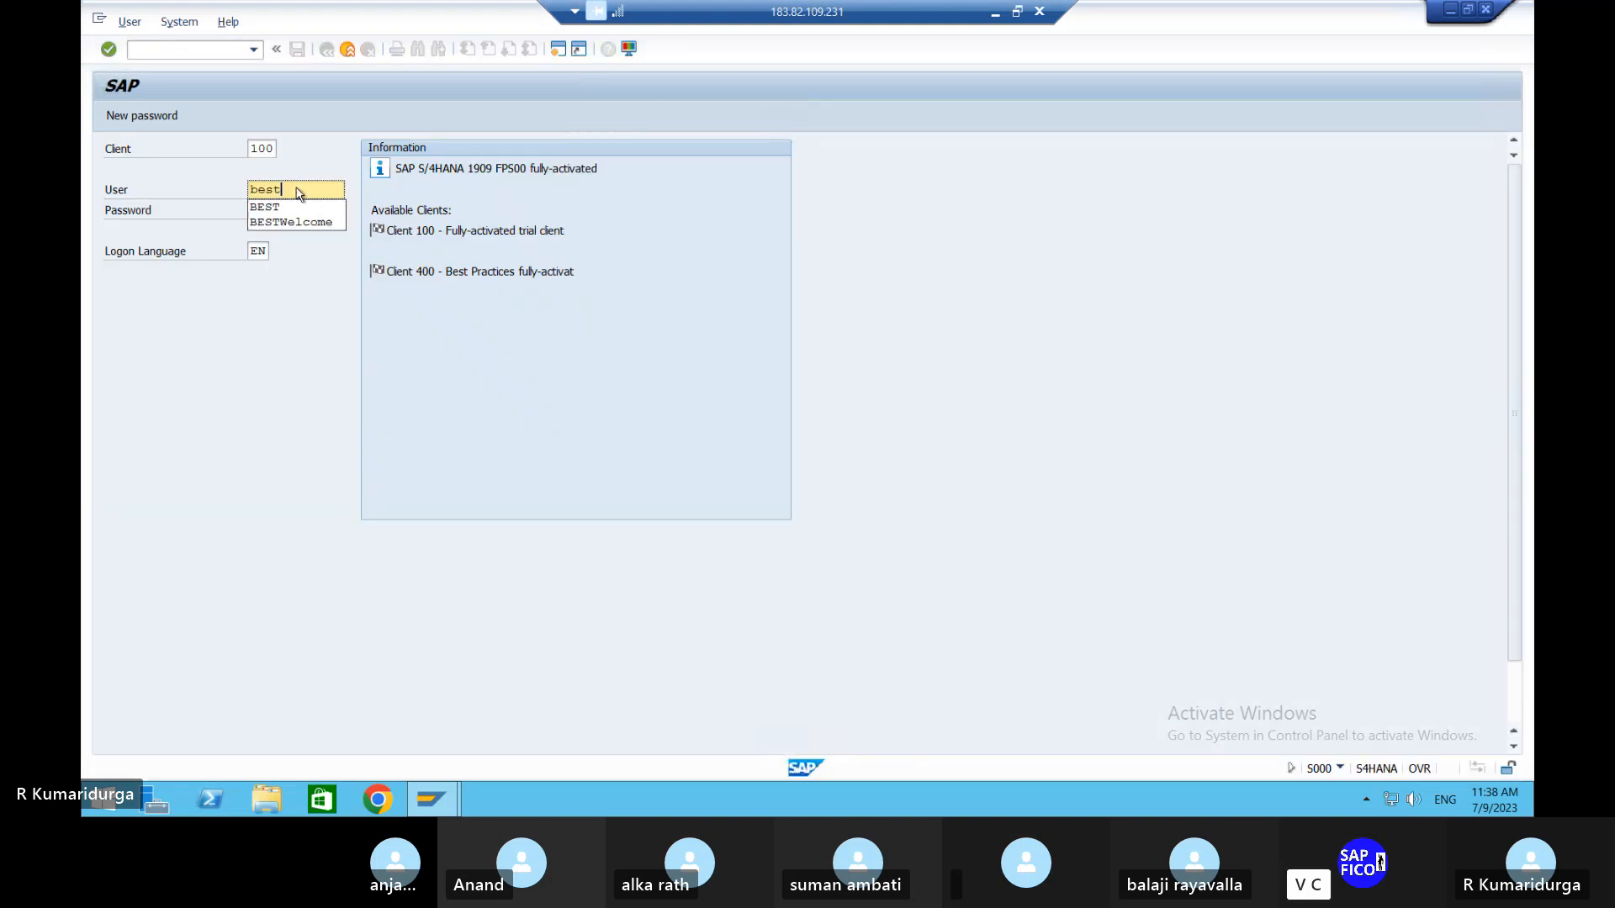
{"action": "key", "text": "Tab"}
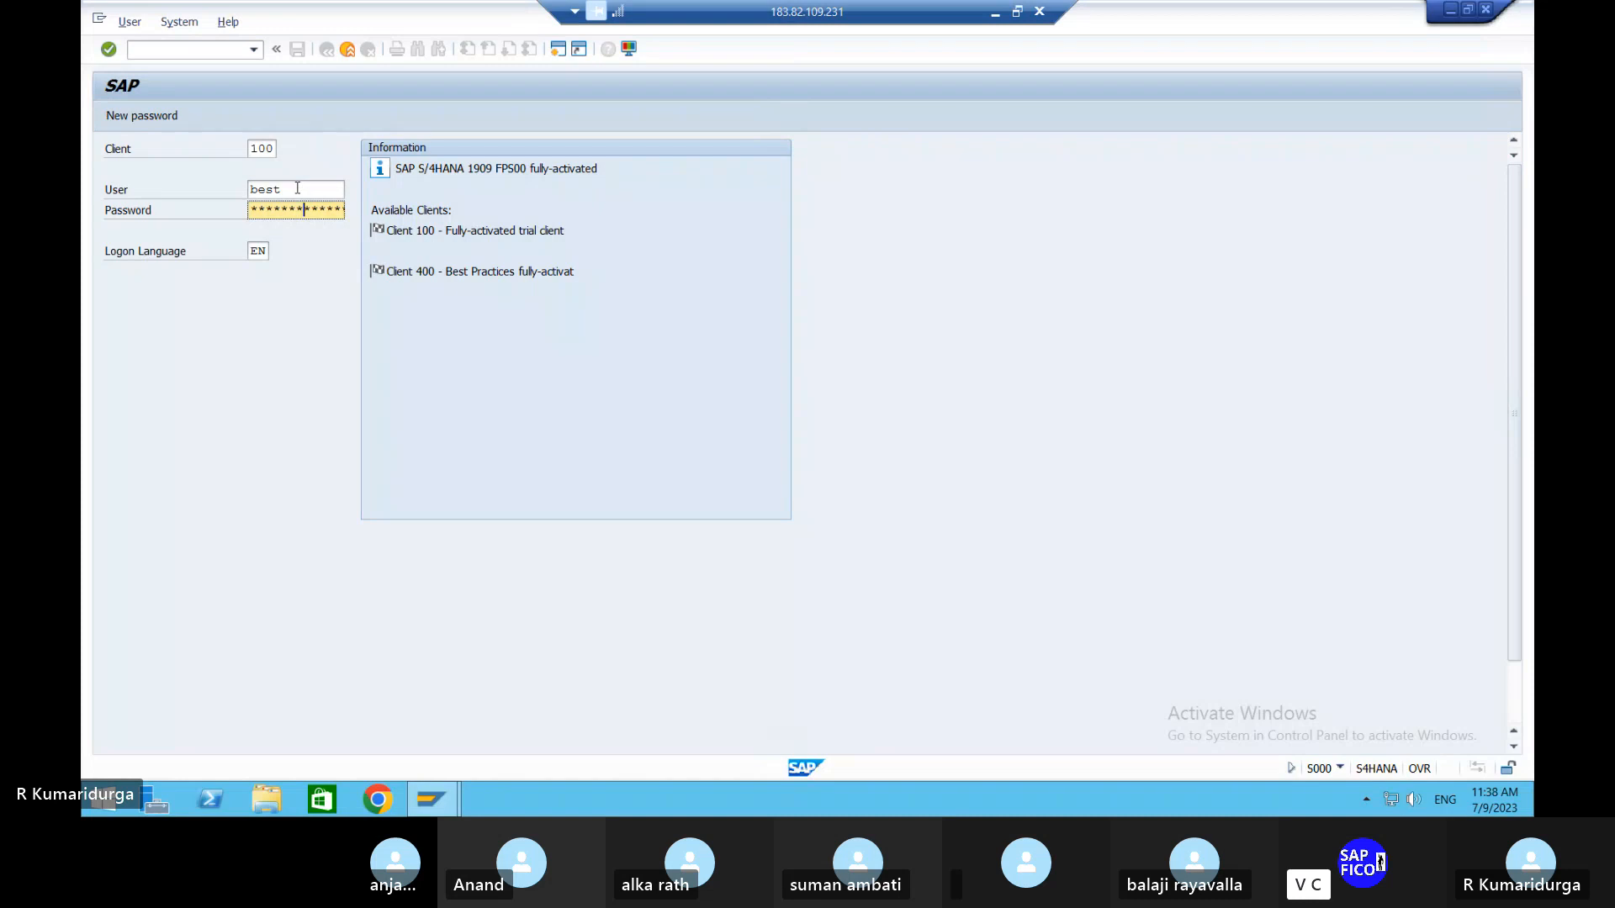
{"action": "key", "text": "Return"}
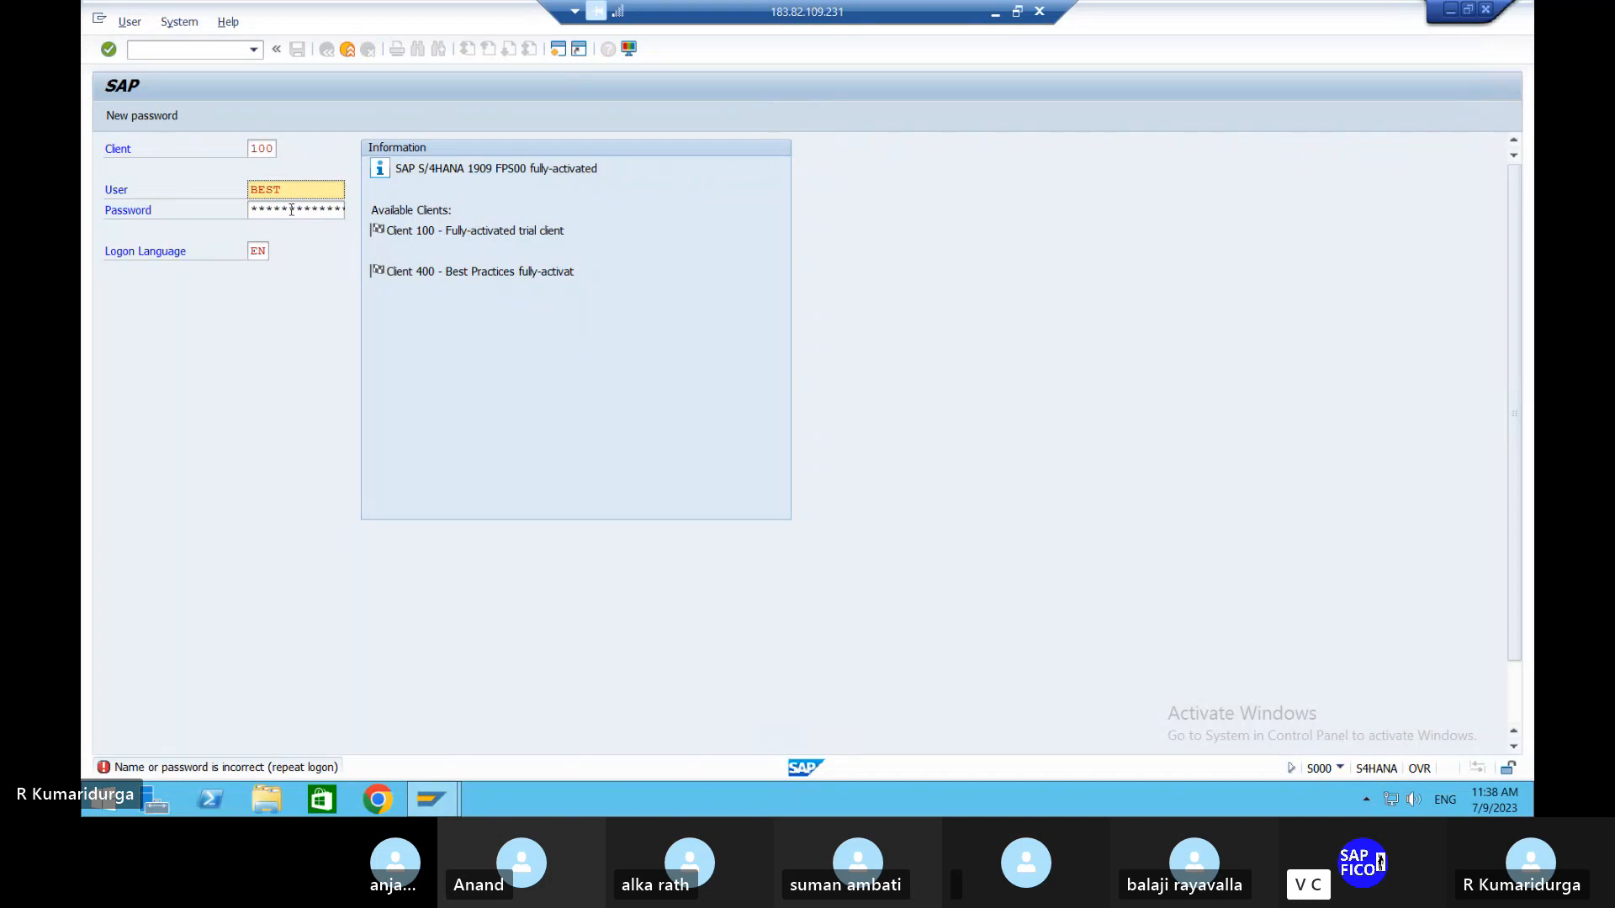
{"action": "key", "text": "BackSpace"}
{"action": "key", "text": "BackSpace"}
{"action": "key", "text": "BackSpace"}
{"action": "key", "text": "BackSpace"}
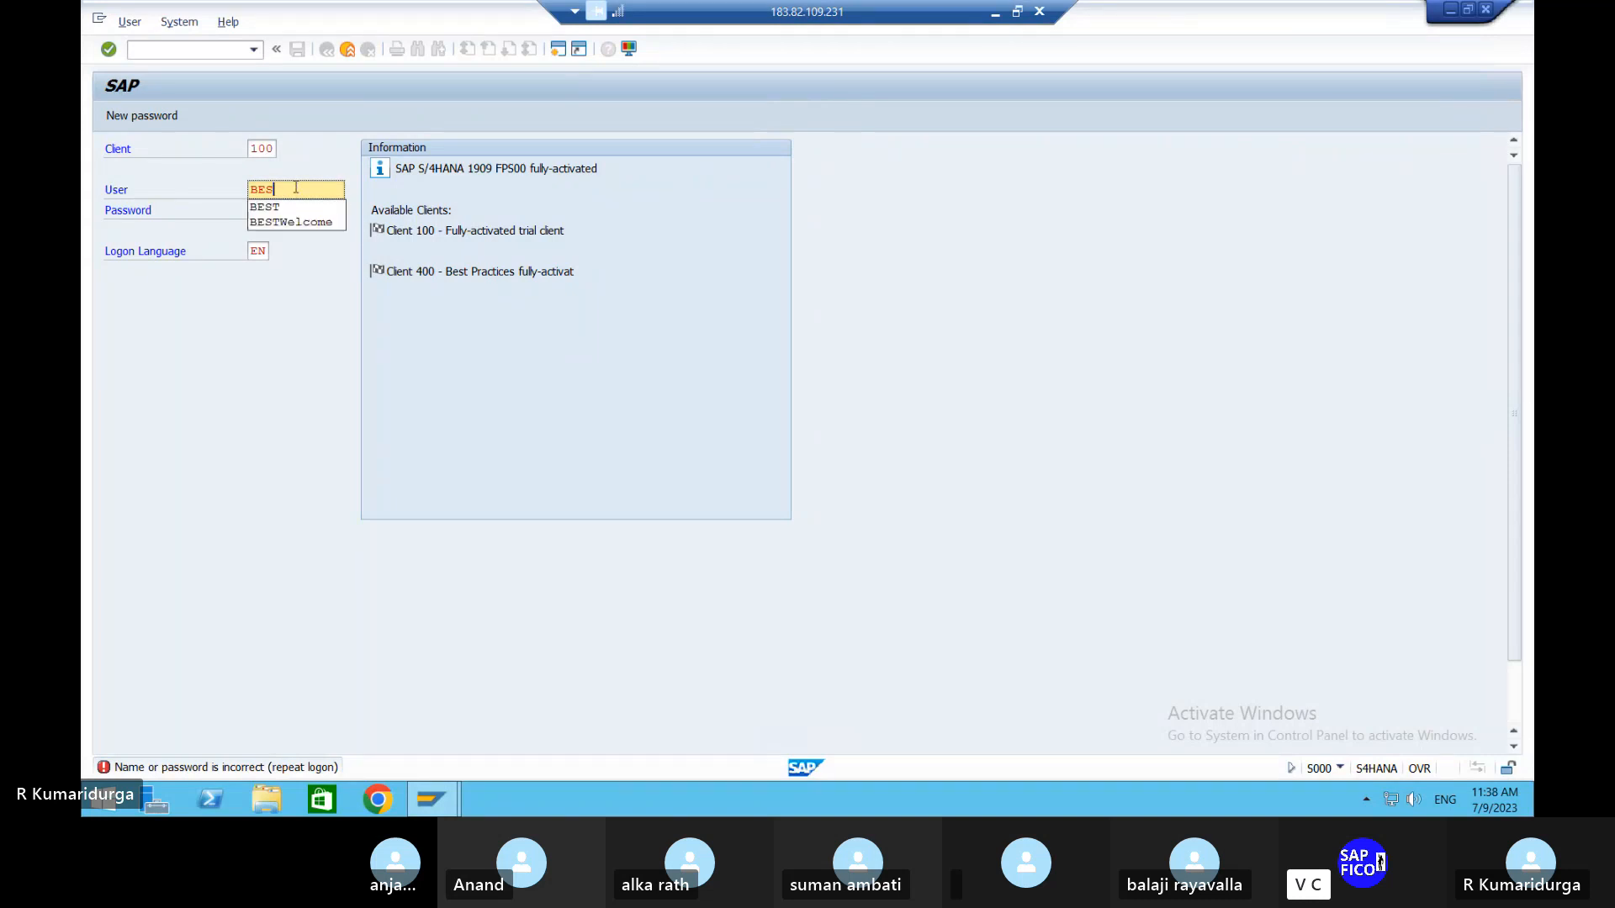
{"action": "key", "text": "Tab"}
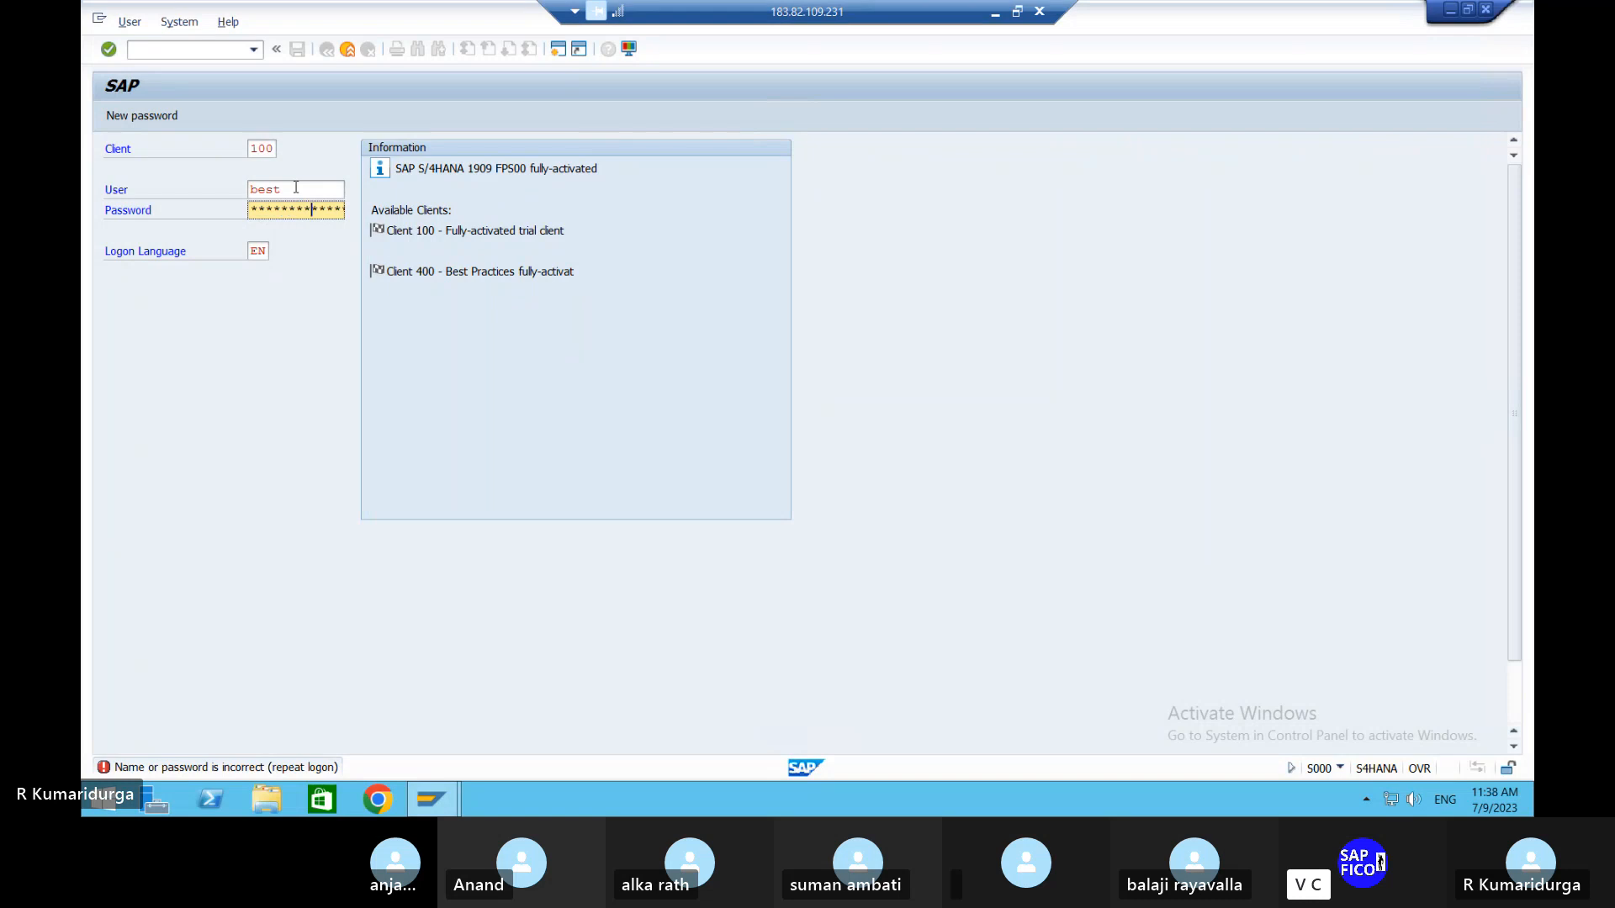
{"action": "key", "text": "Return"}
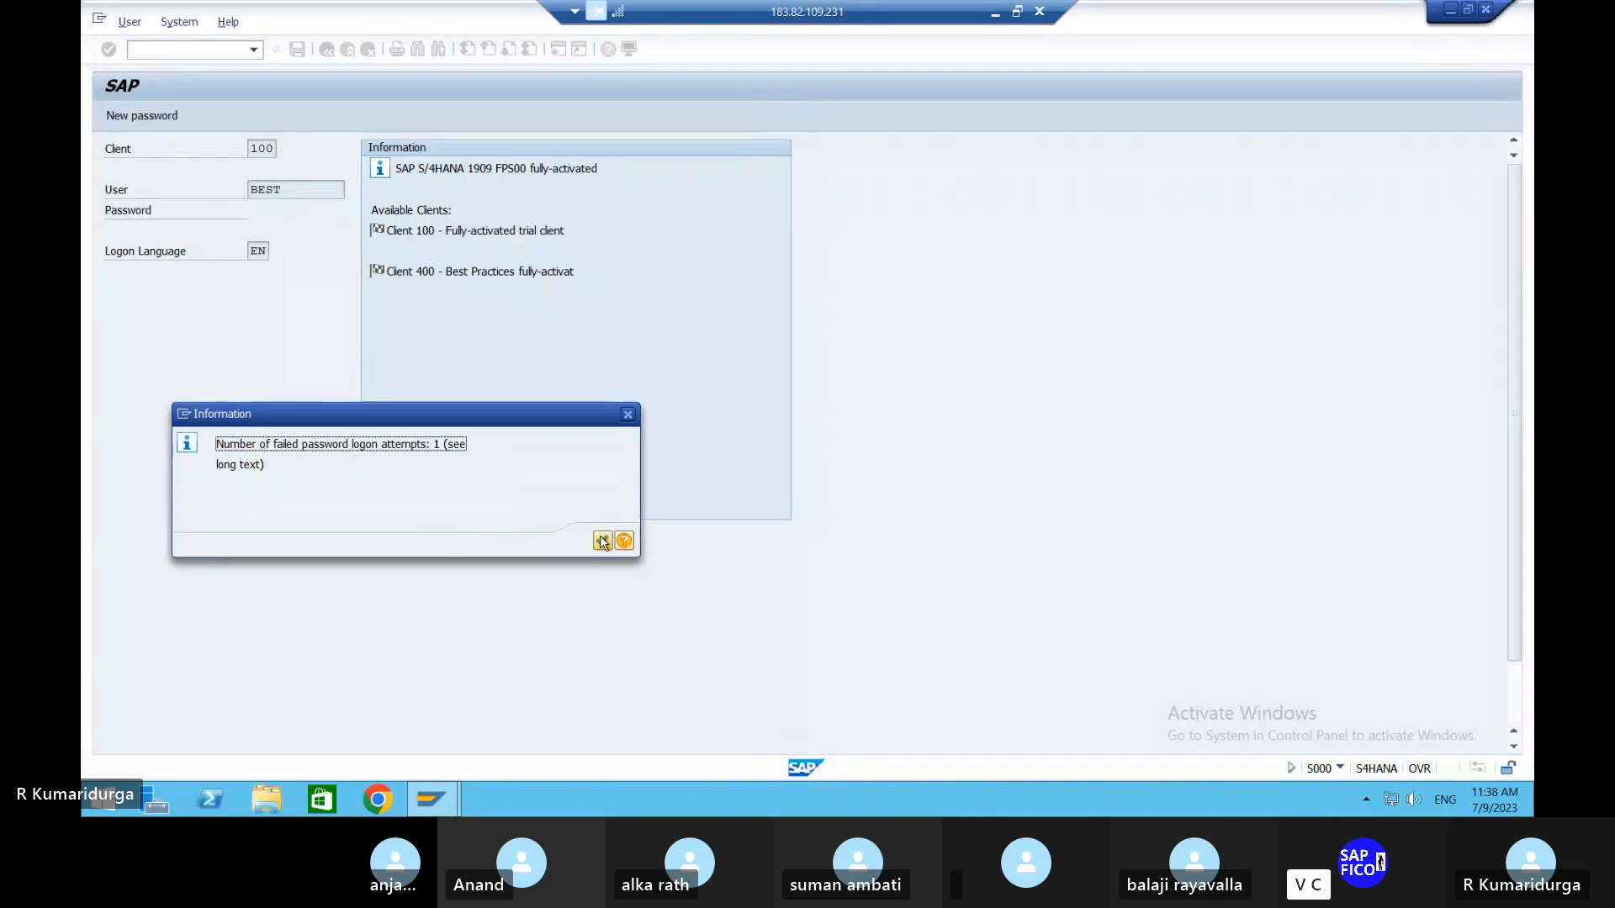
{"action": "key", "text": "Return"}
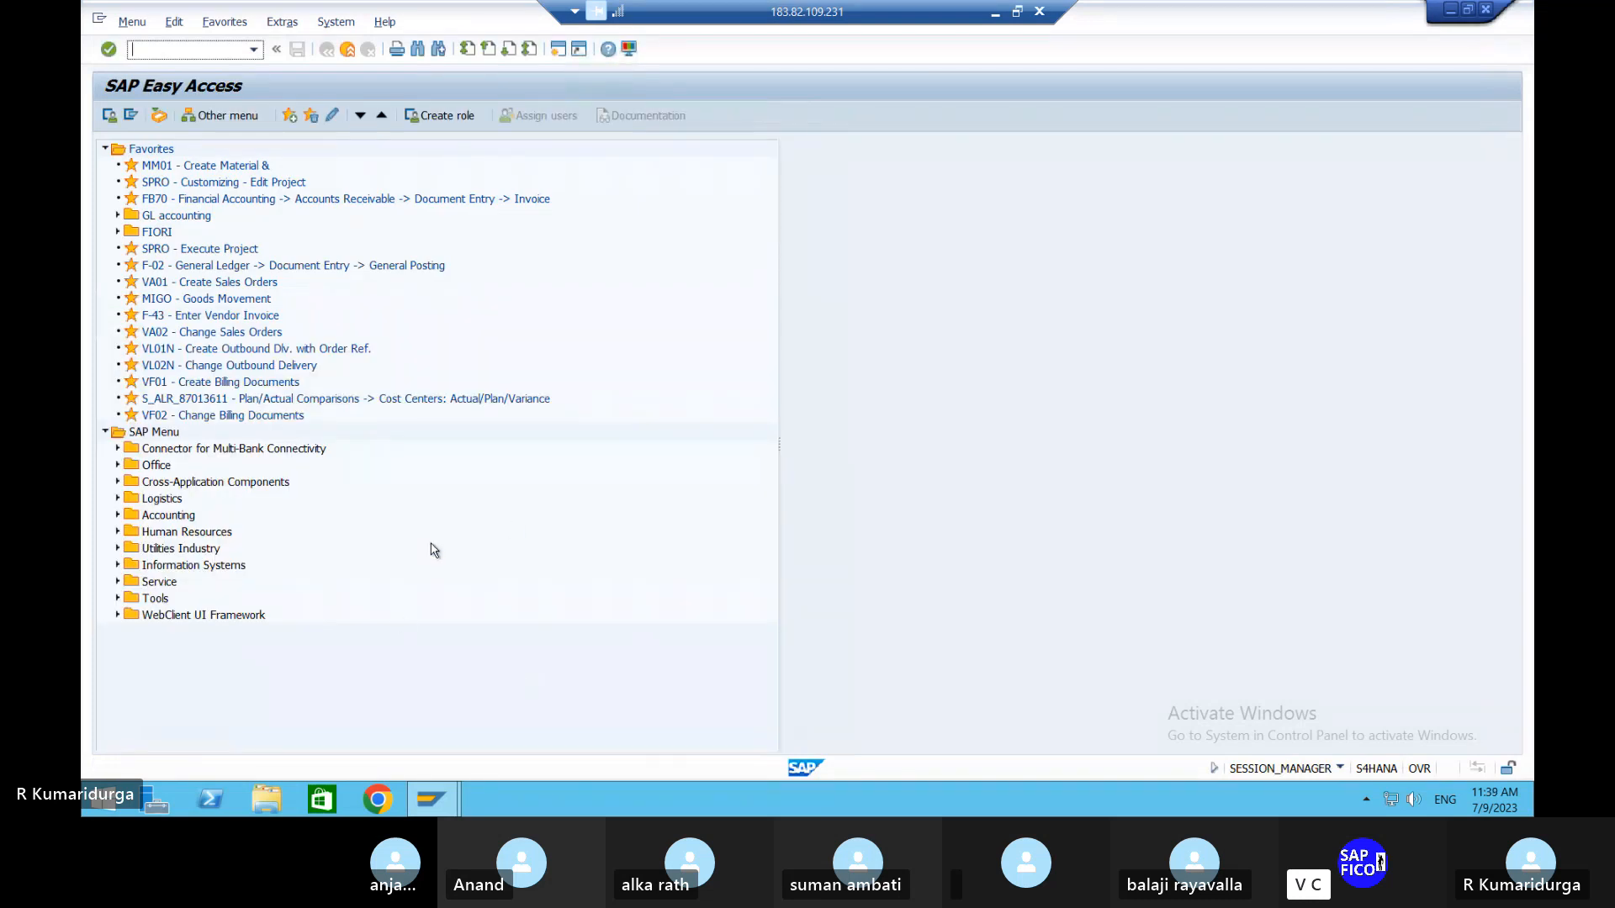
Minimize the remote session and open GST CONFIGURATIONS.docx through a Windows search for 'gs'.
{"action": "left_click", "coordinate": [994, 12]}
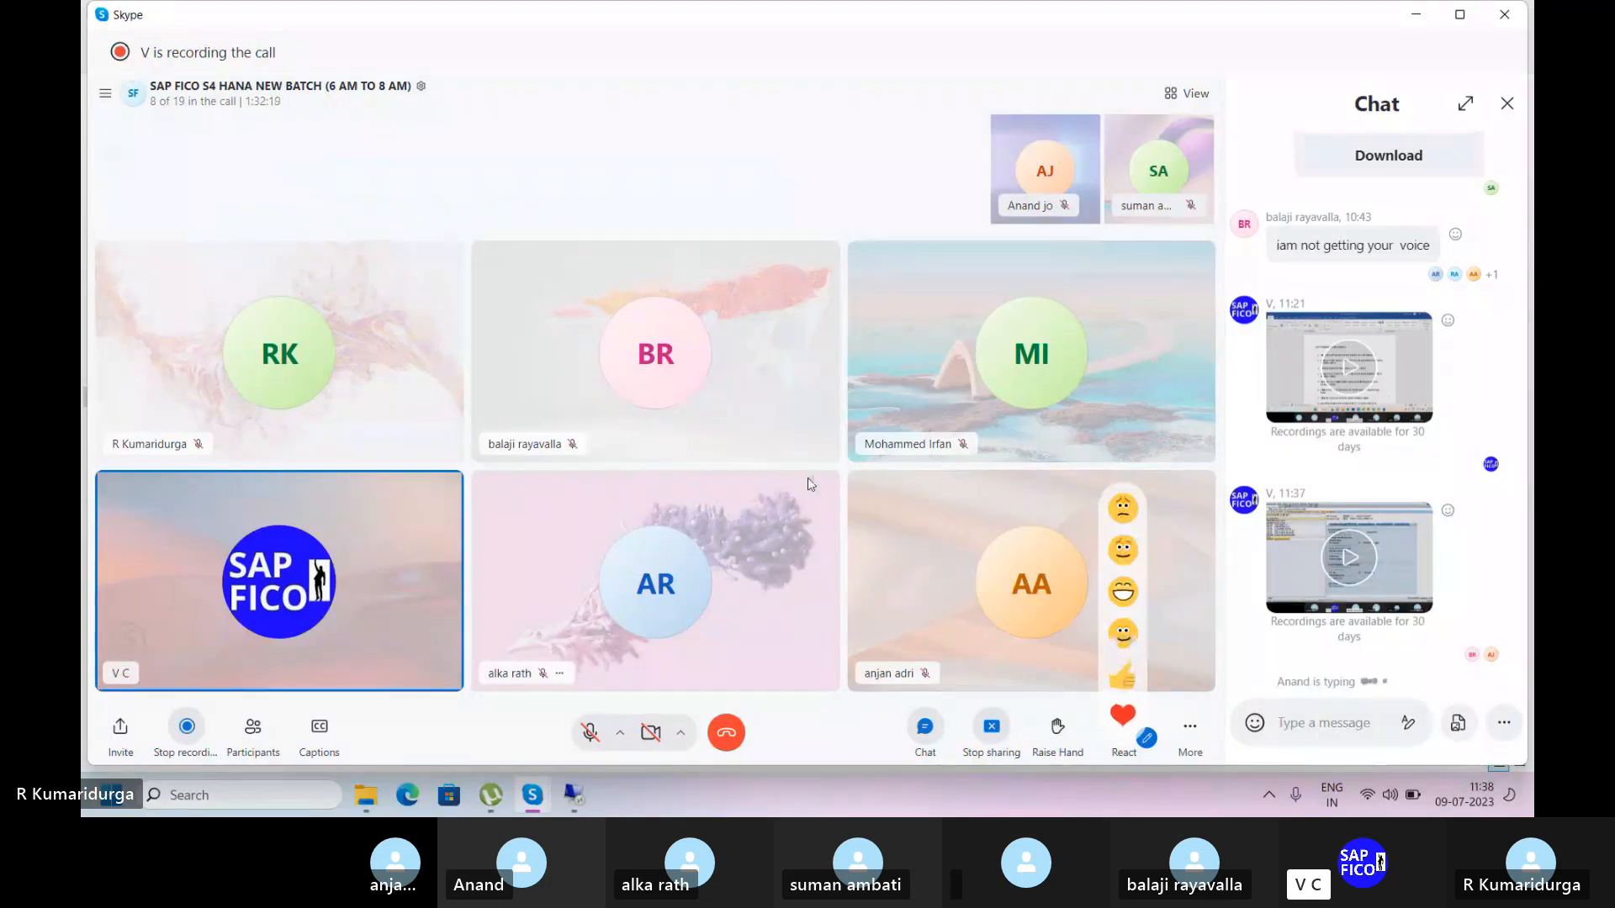
{"action": "left_click", "coordinate": [263, 795]}
{"action": "type", "text": "g"}
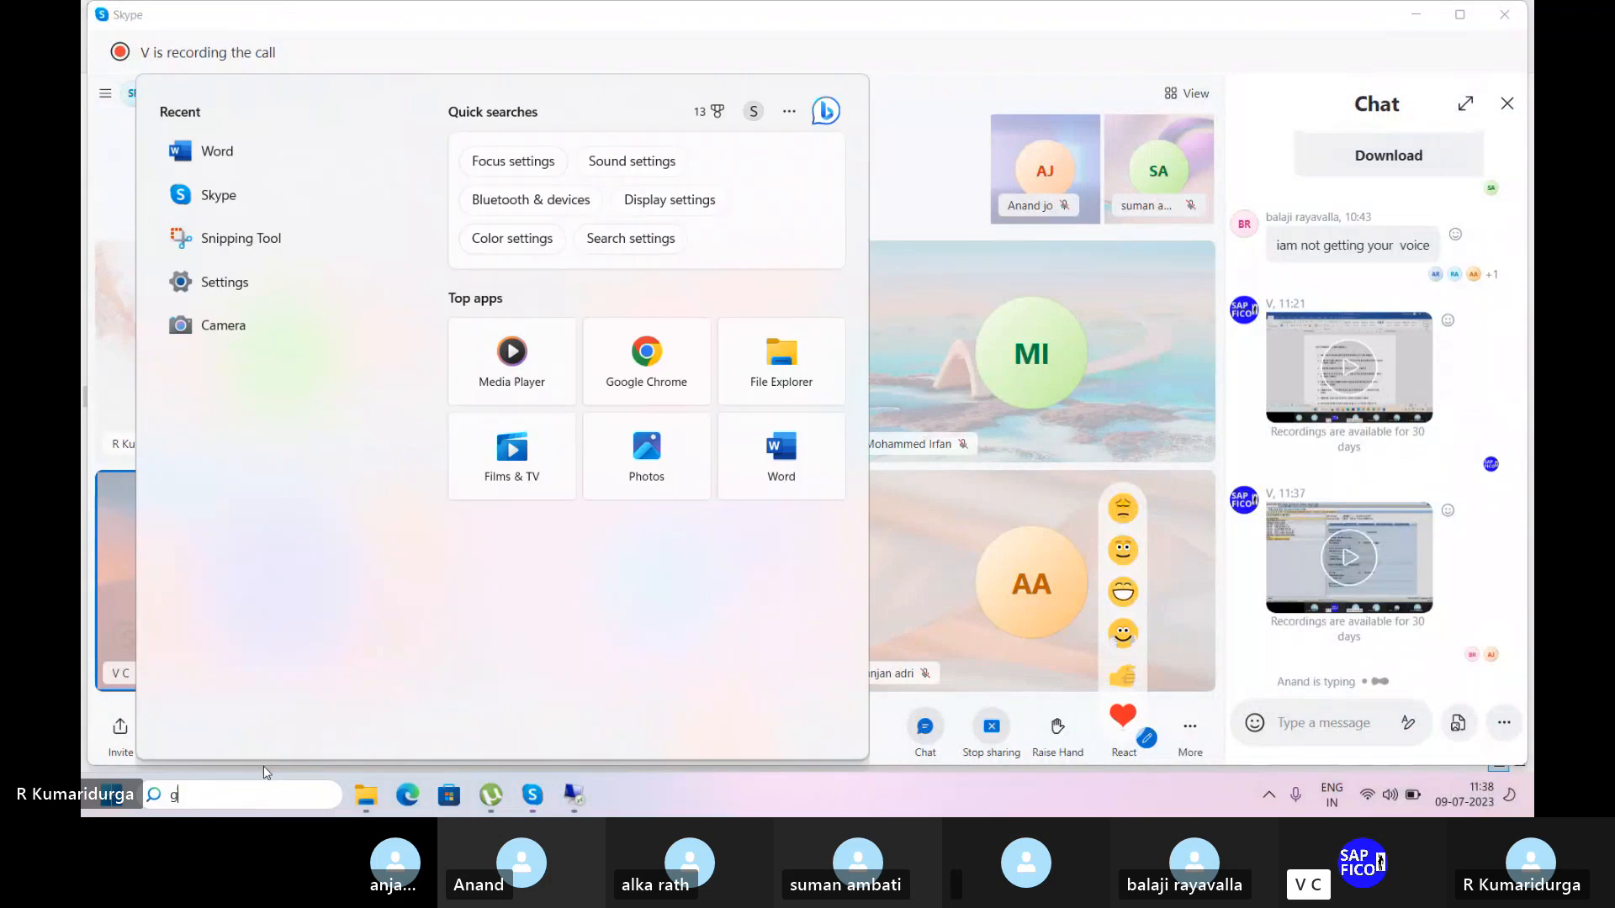
{"action": "type", "text": "s"}
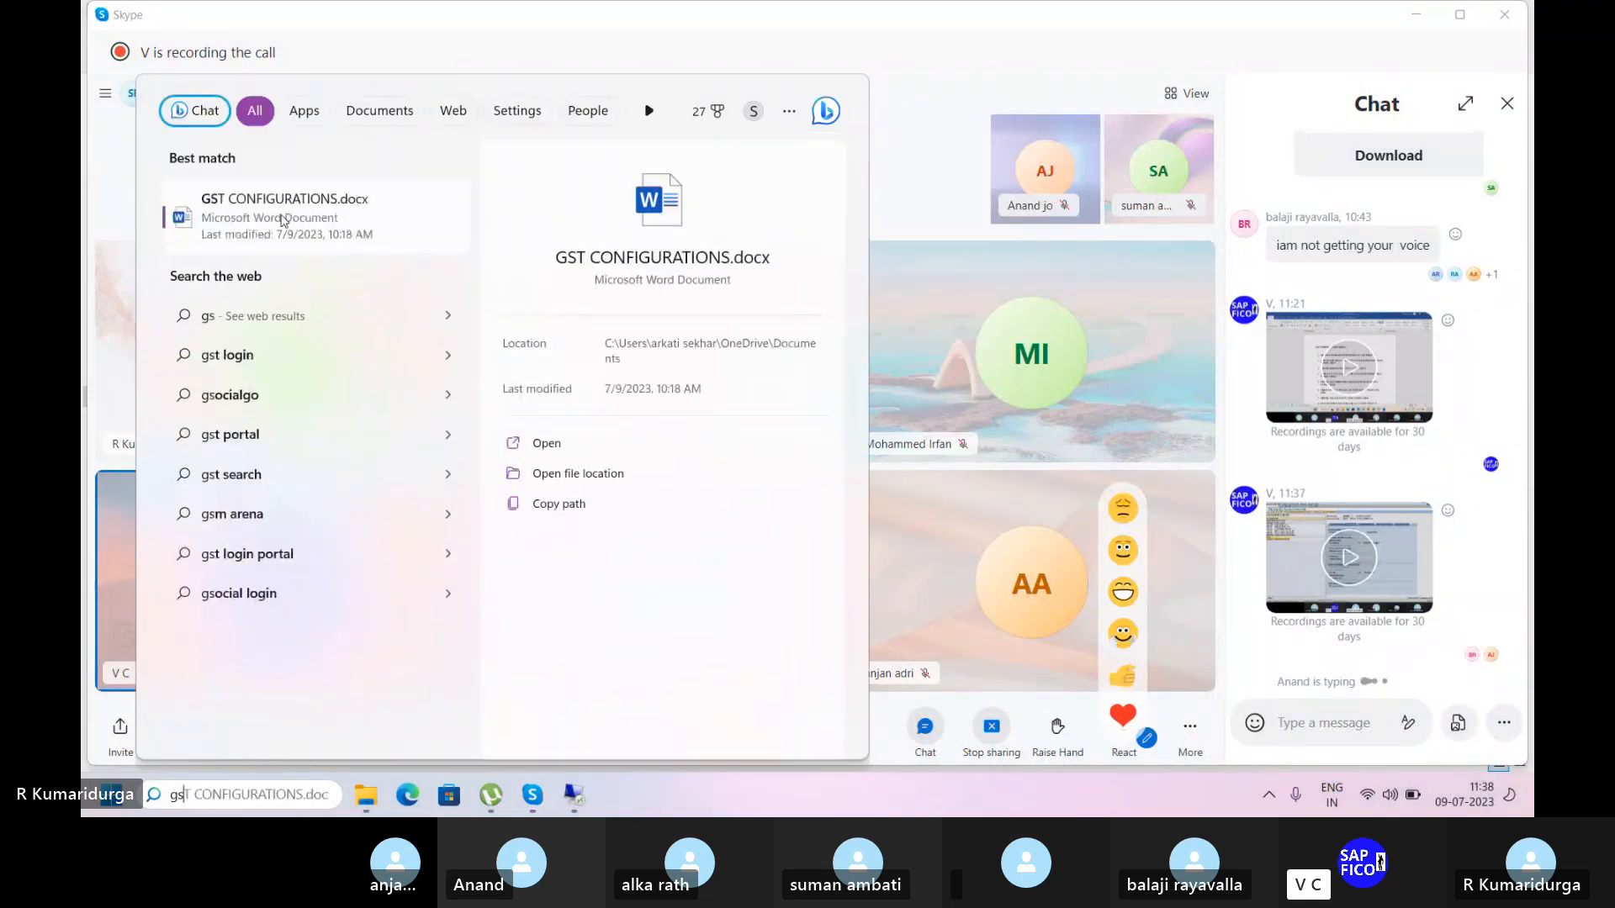
{"action": "left_click", "coordinate": [285, 221]}
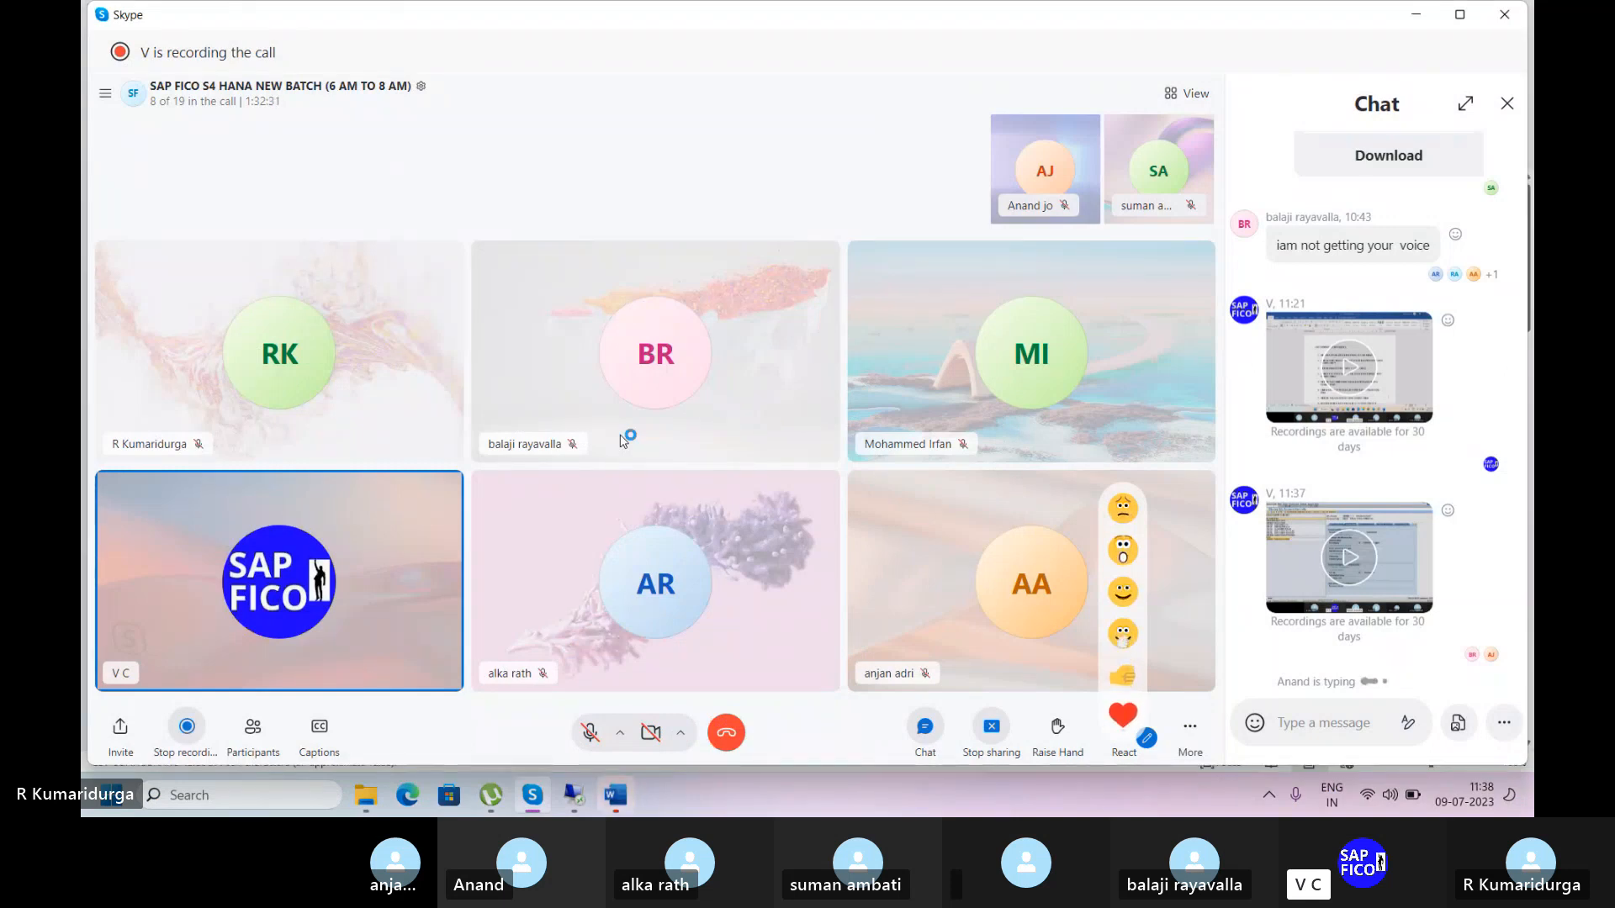
{"action": "left_click", "coordinate": [627, 805]}
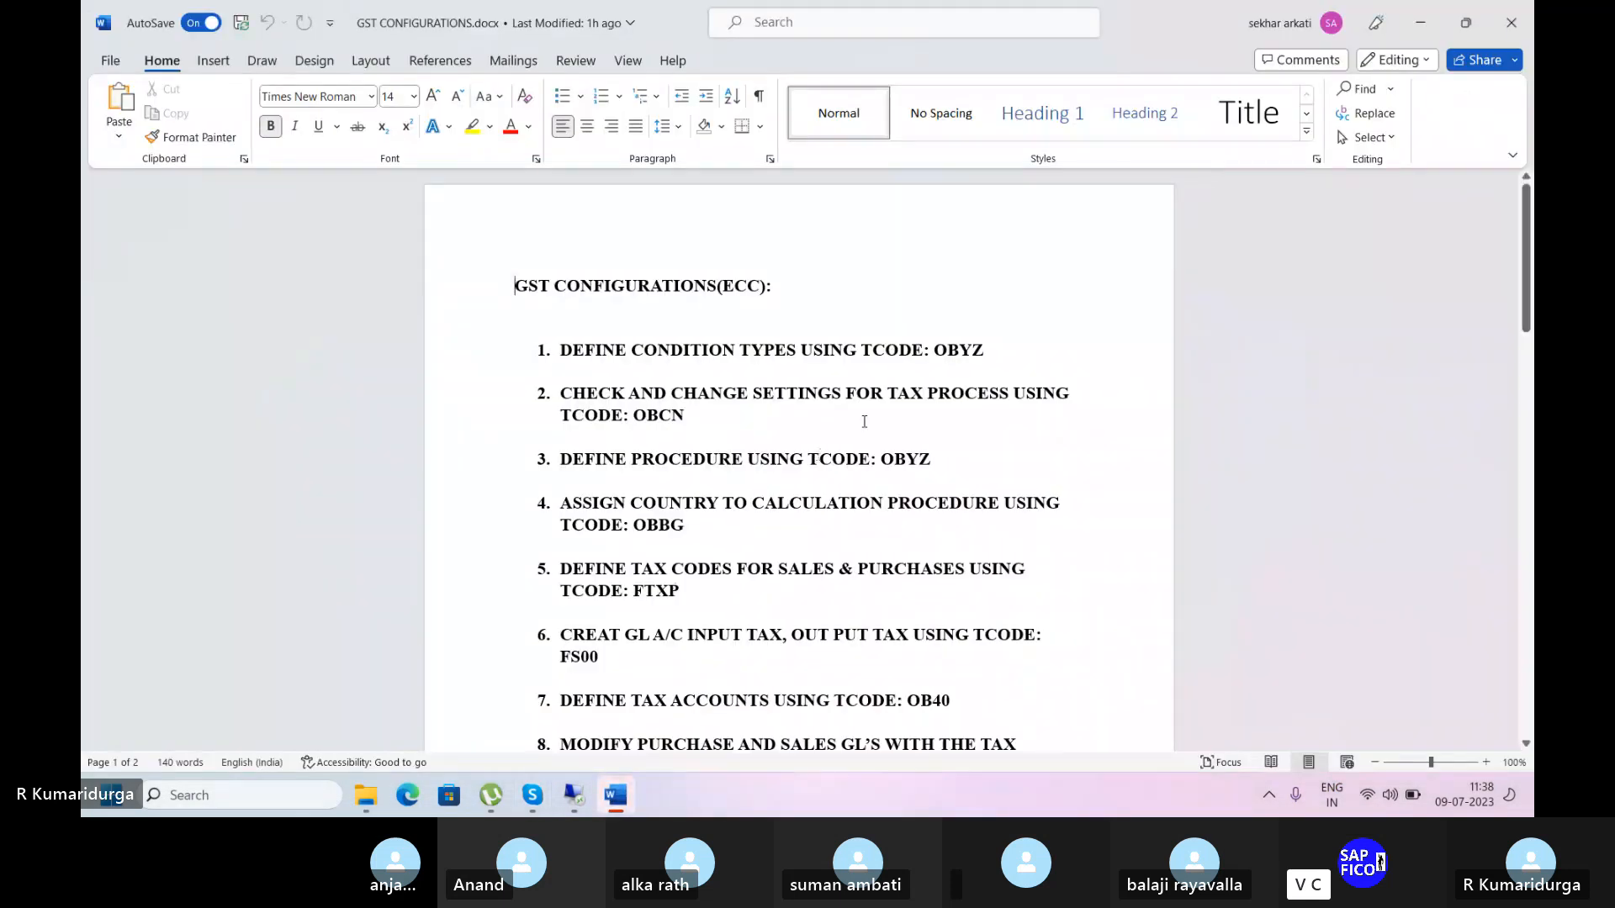
Delete the stray space before the colon in item 15 so it reads 'TABLE: BSET'.
{"action": "left_click", "coordinate": [864, 421]}
{"action": "scroll", "coordinate": [863, 421], "scroll_direction": "down", "scroll_amount": 10}
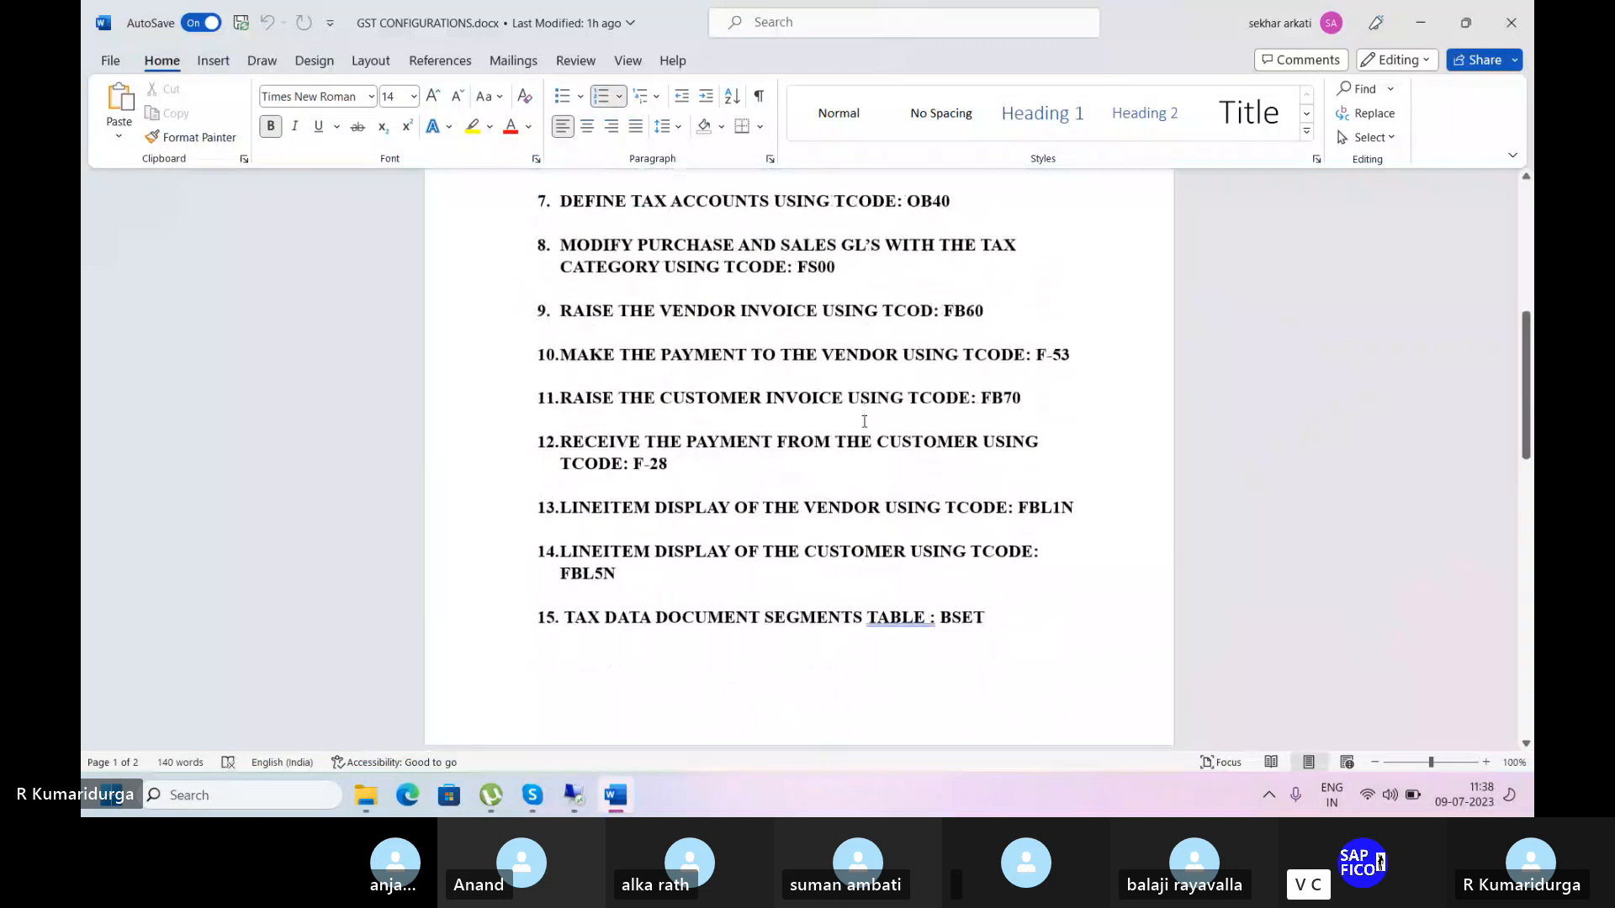
{"action": "scroll", "coordinate": [864, 422], "scroll_direction": "down", "scroll_amount": 1}
{"action": "scroll", "coordinate": [863, 421], "scroll_direction": "up", "scroll_amount": 1}
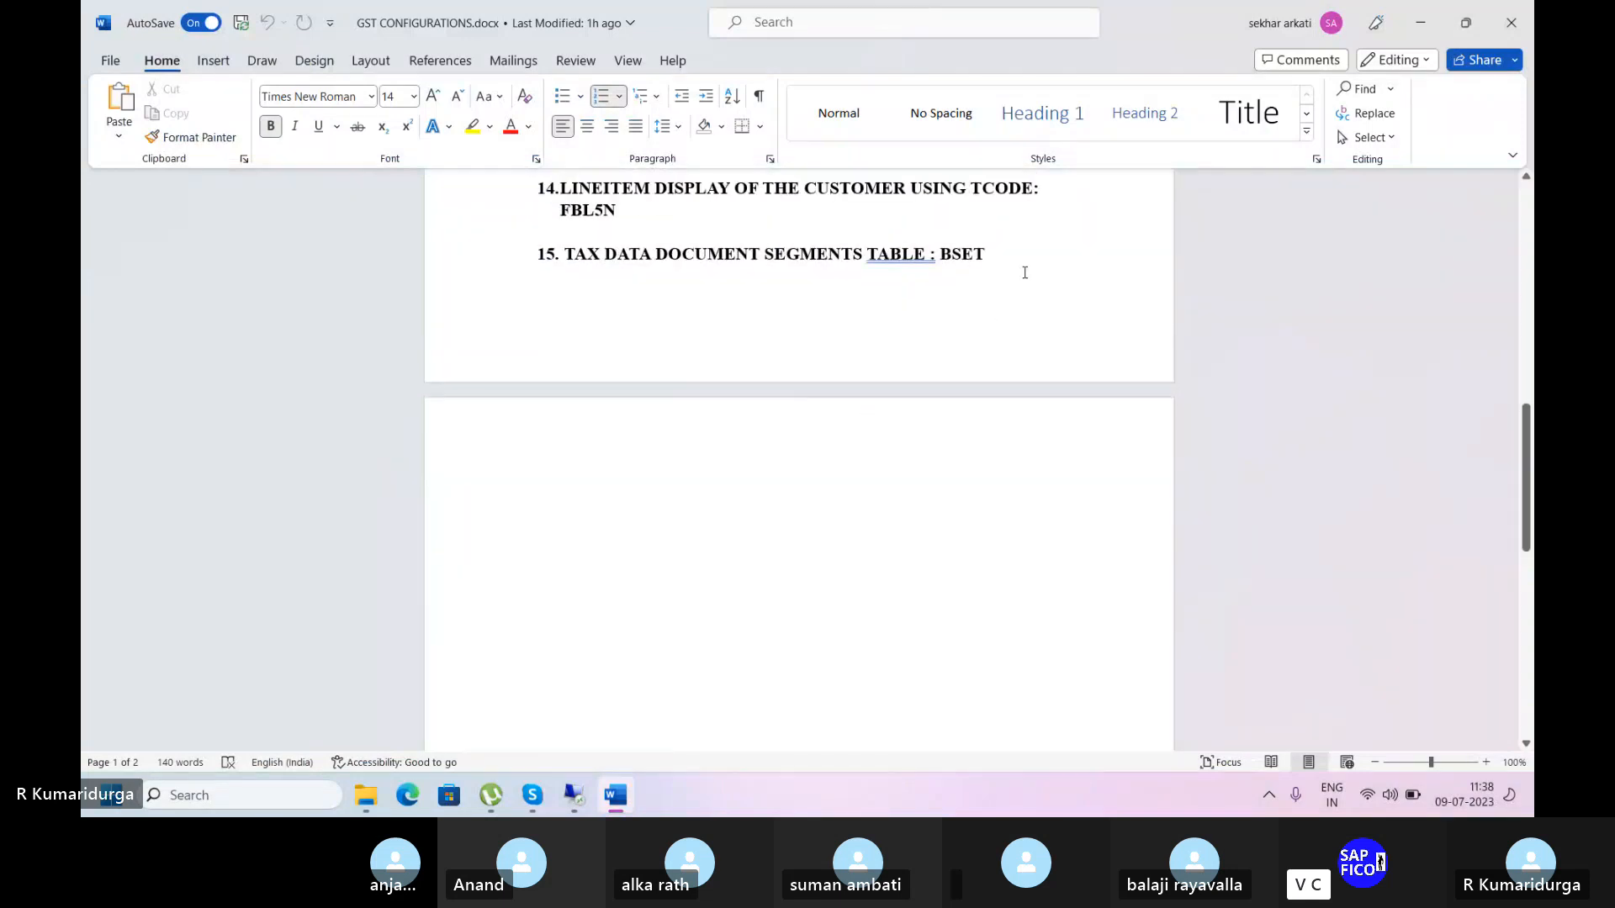
{"action": "left_click", "coordinate": [931, 254]}
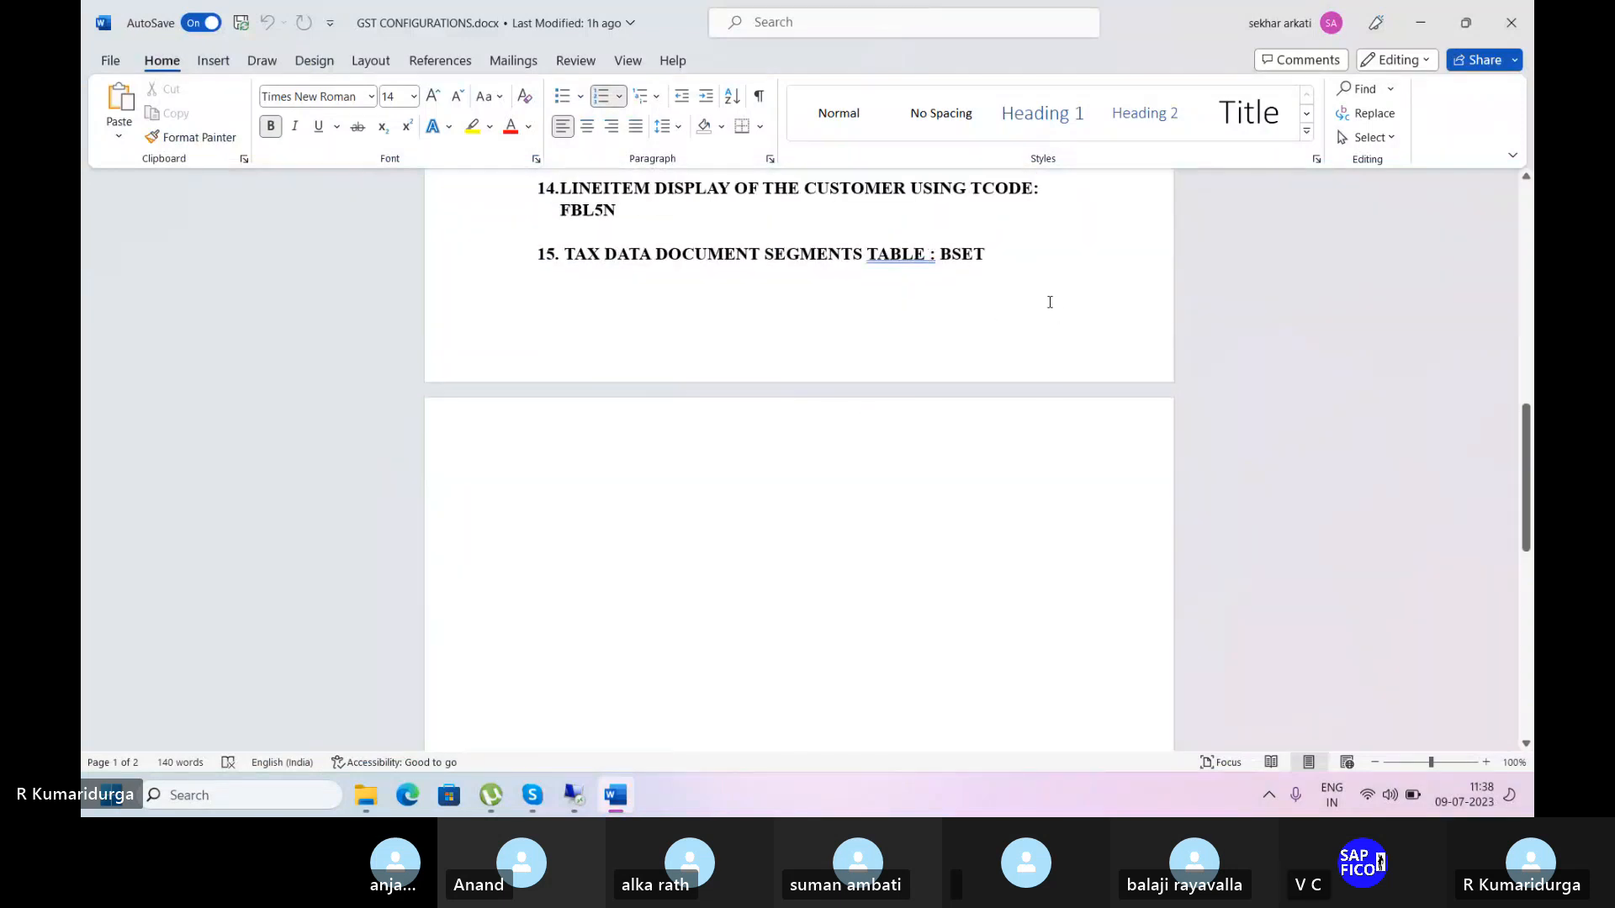
{"action": "key", "text": "BackSpace"}
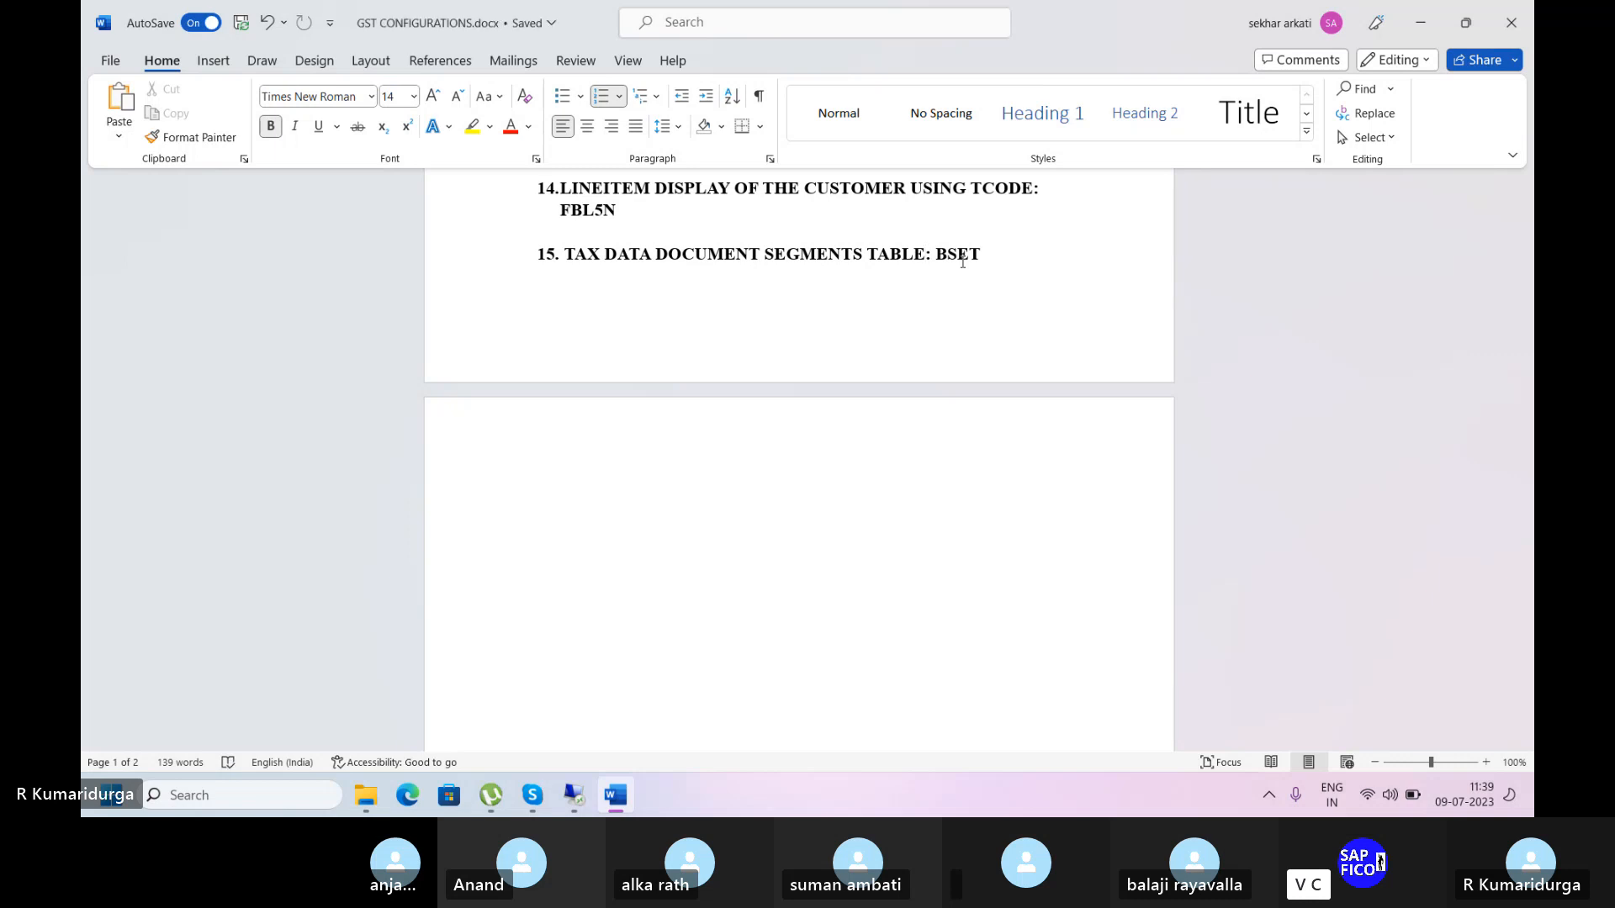
{"action": "scroll", "coordinate": [963, 262], "scroll_direction": "up", "scroll_amount": 10}
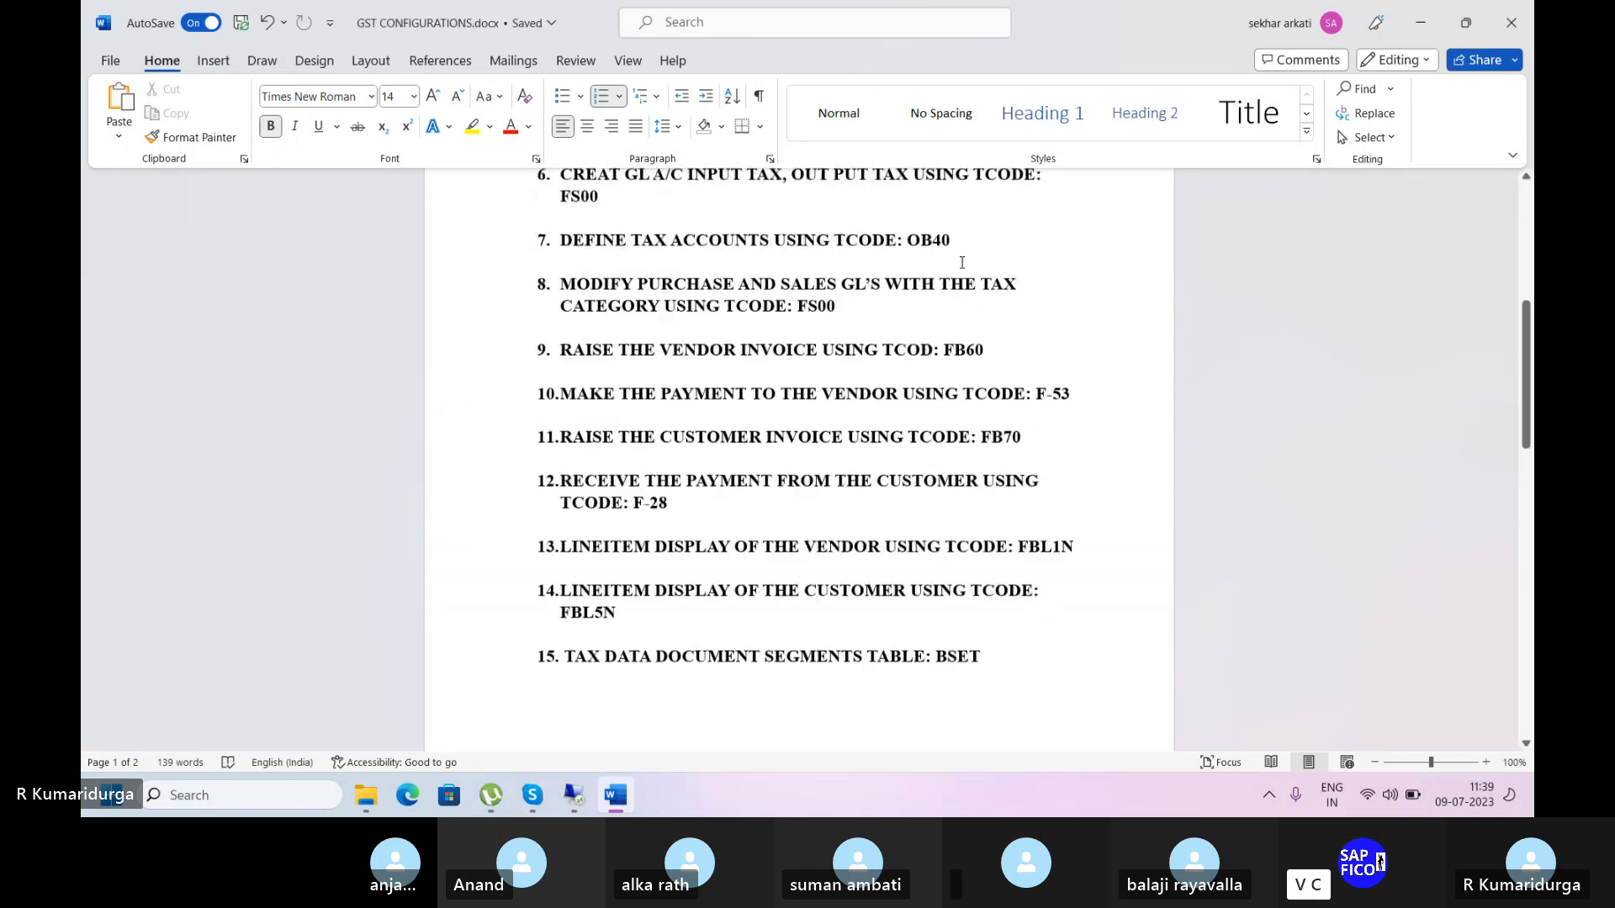
{"action": "scroll", "coordinate": [960, 263], "scroll_direction": "up", "scroll_amount": 4}
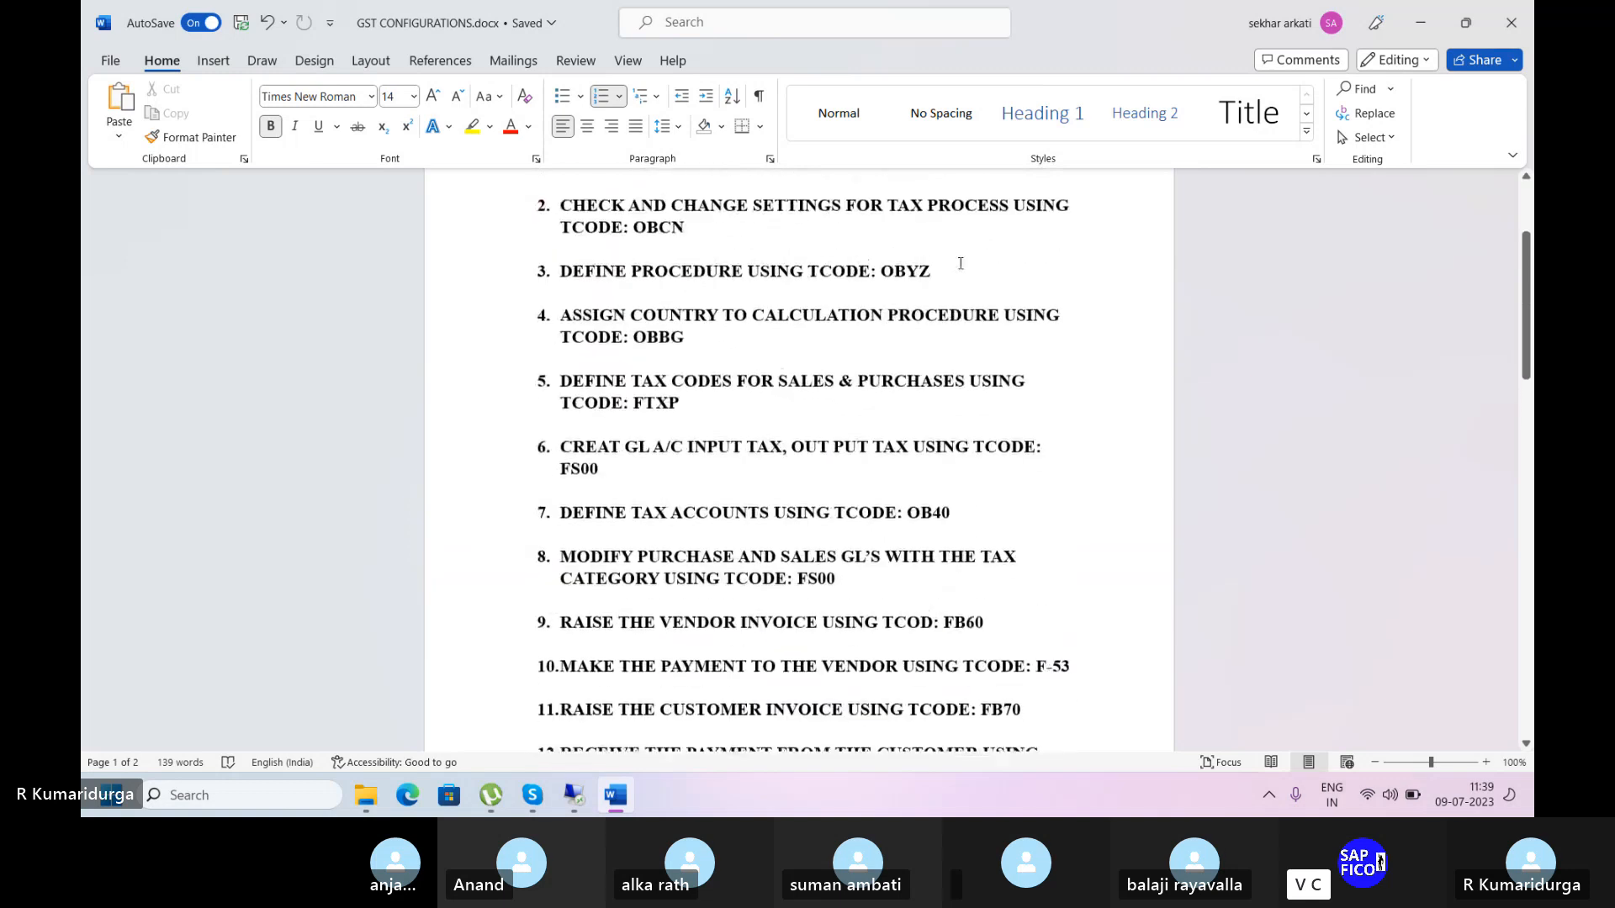
{"action": "scroll", "coordinate": [960, 263], "scroll_direction": "up", "scroll_amount": 4}
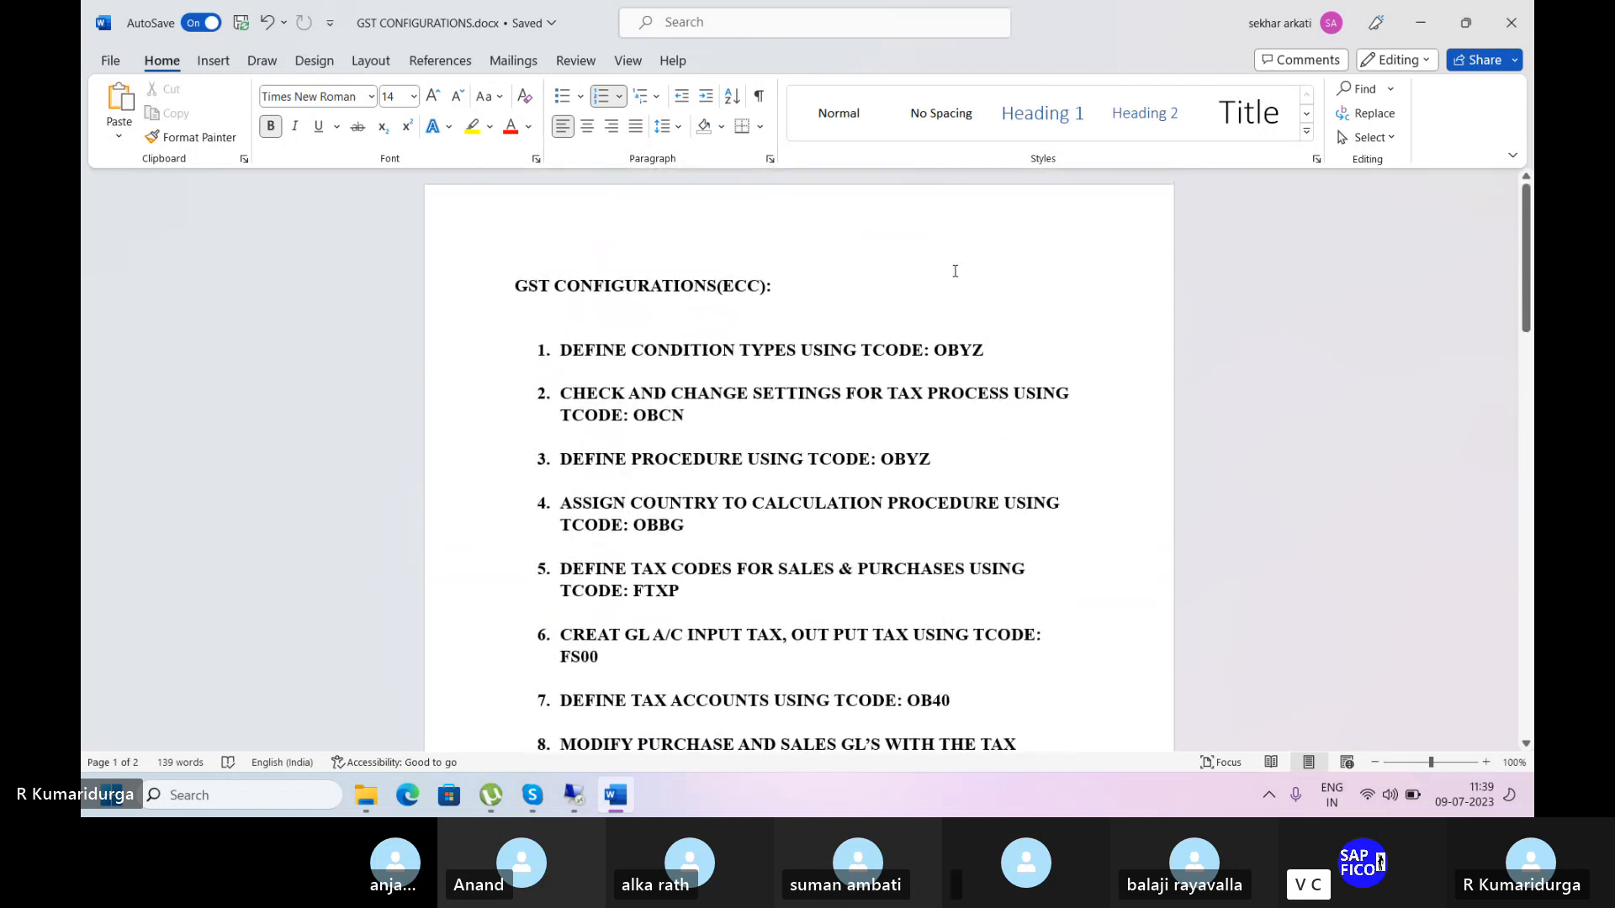
Bring the SAP Easy Access window forward, then return the Skype class call to the front.
{"action": "mouse_move", "coordinate": [575, 797]}
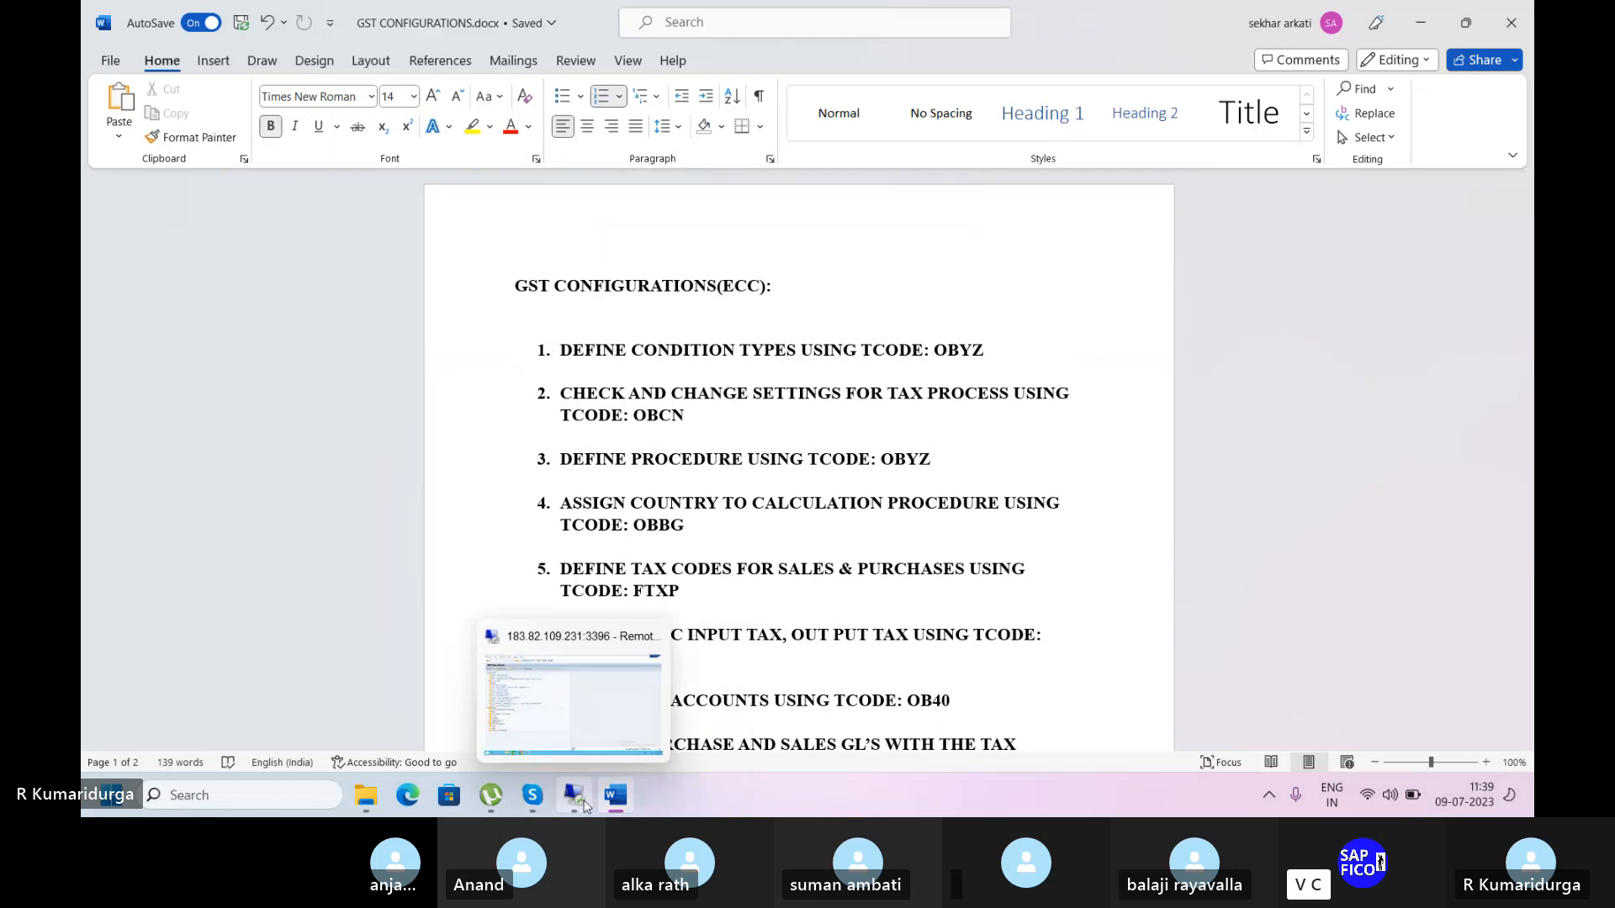
{"action": "left_click", "coordinate": [588, 725]}
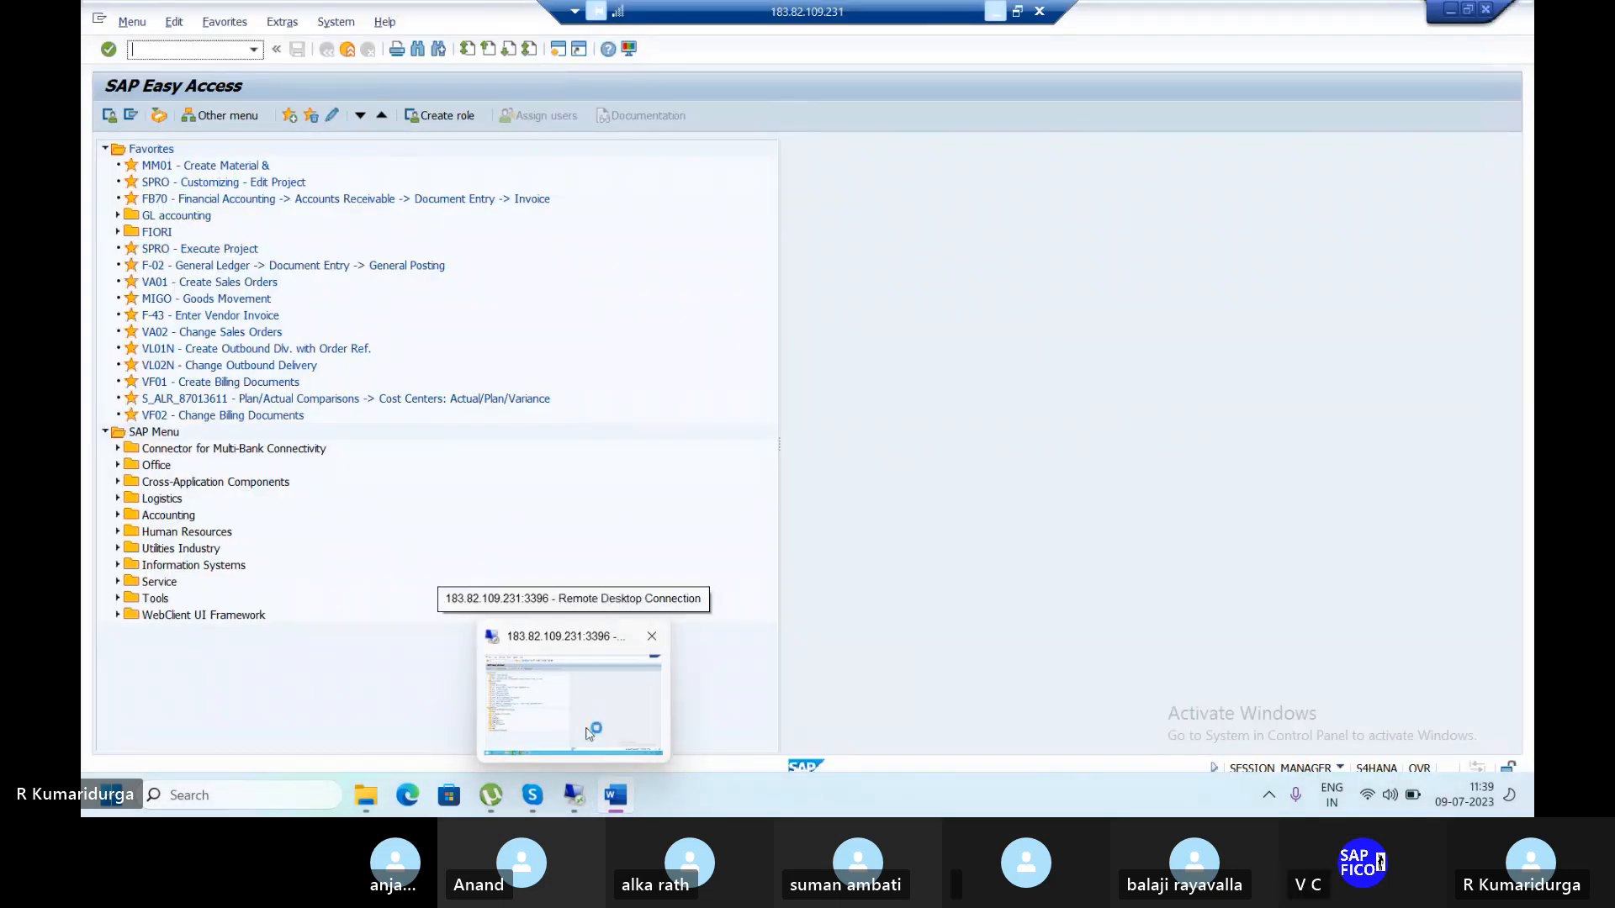
{"action": "left_click", "coordinate": [532, 797]}
{"action": "left_click", "coordinate": [503, 683]}
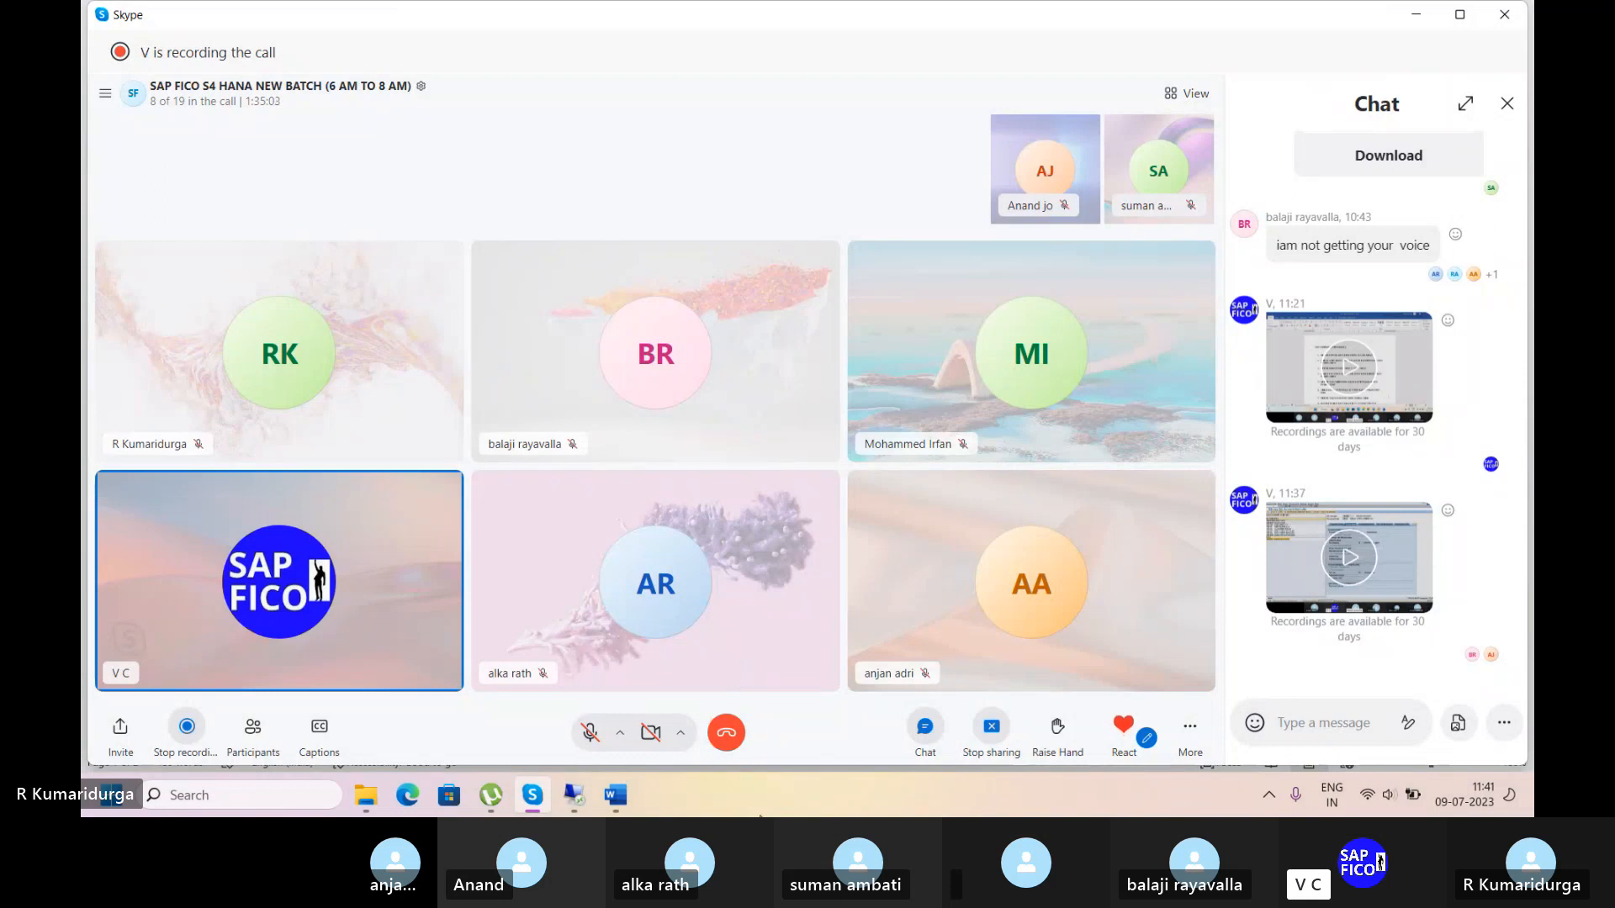
Lower the system volume to 32 and go back to the Skype call window.
{"action": "left_click", "coordinate": [616, 803]}
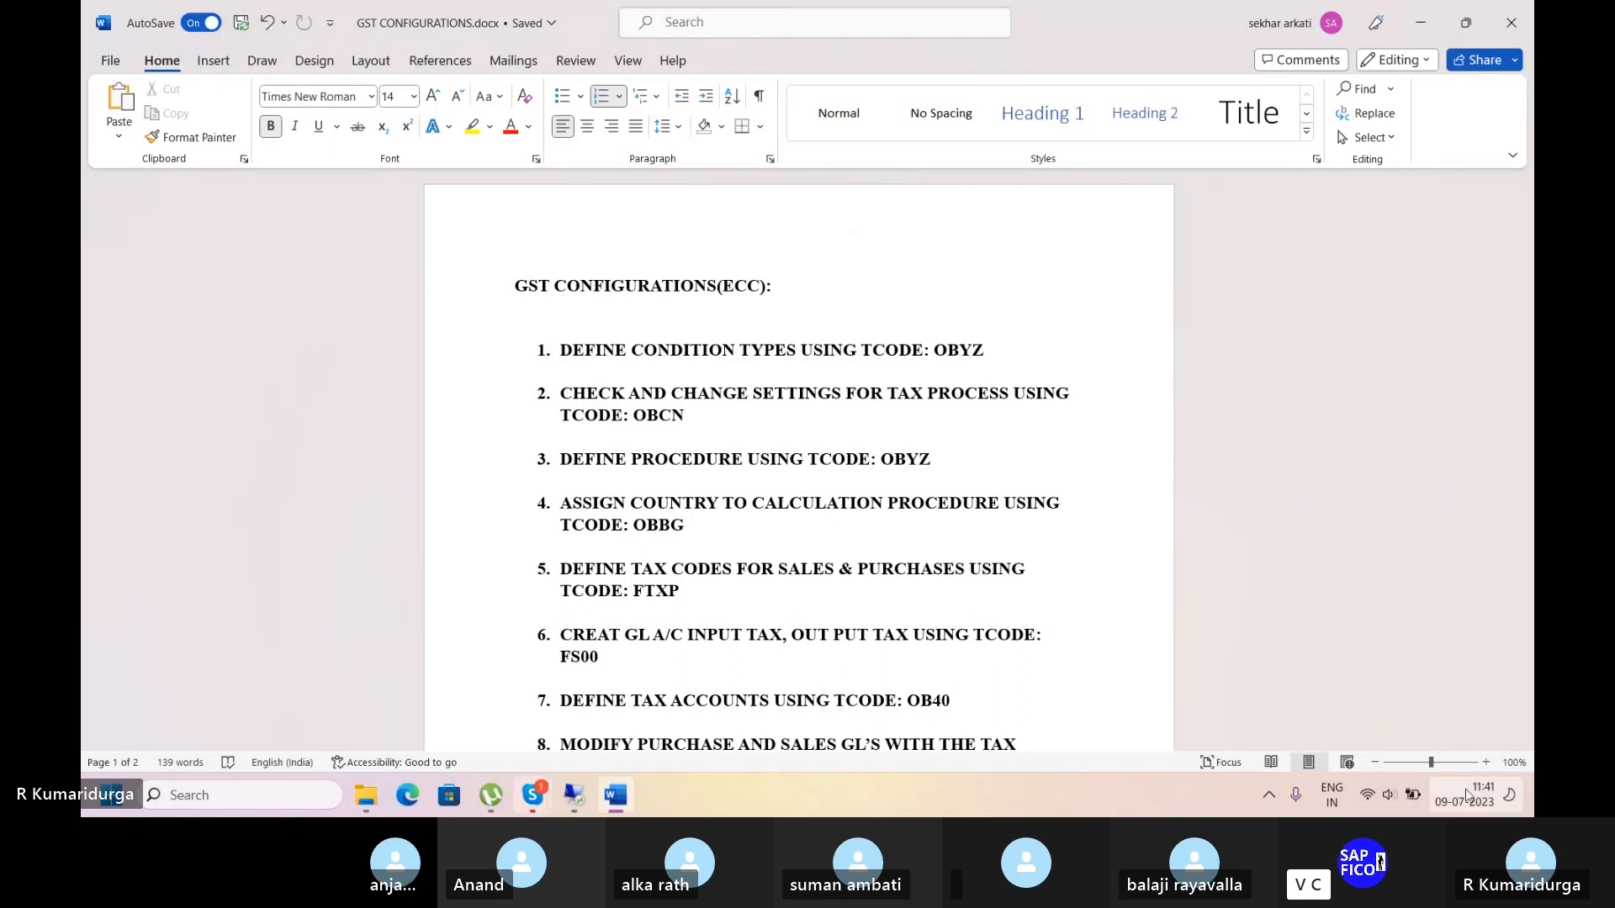
{"action": "left_click", "coordinate": [1389, 796]}
{"action": "left_click_drag", "start_coordinate": [1351, 677], "coordinate": [1315, 682]}
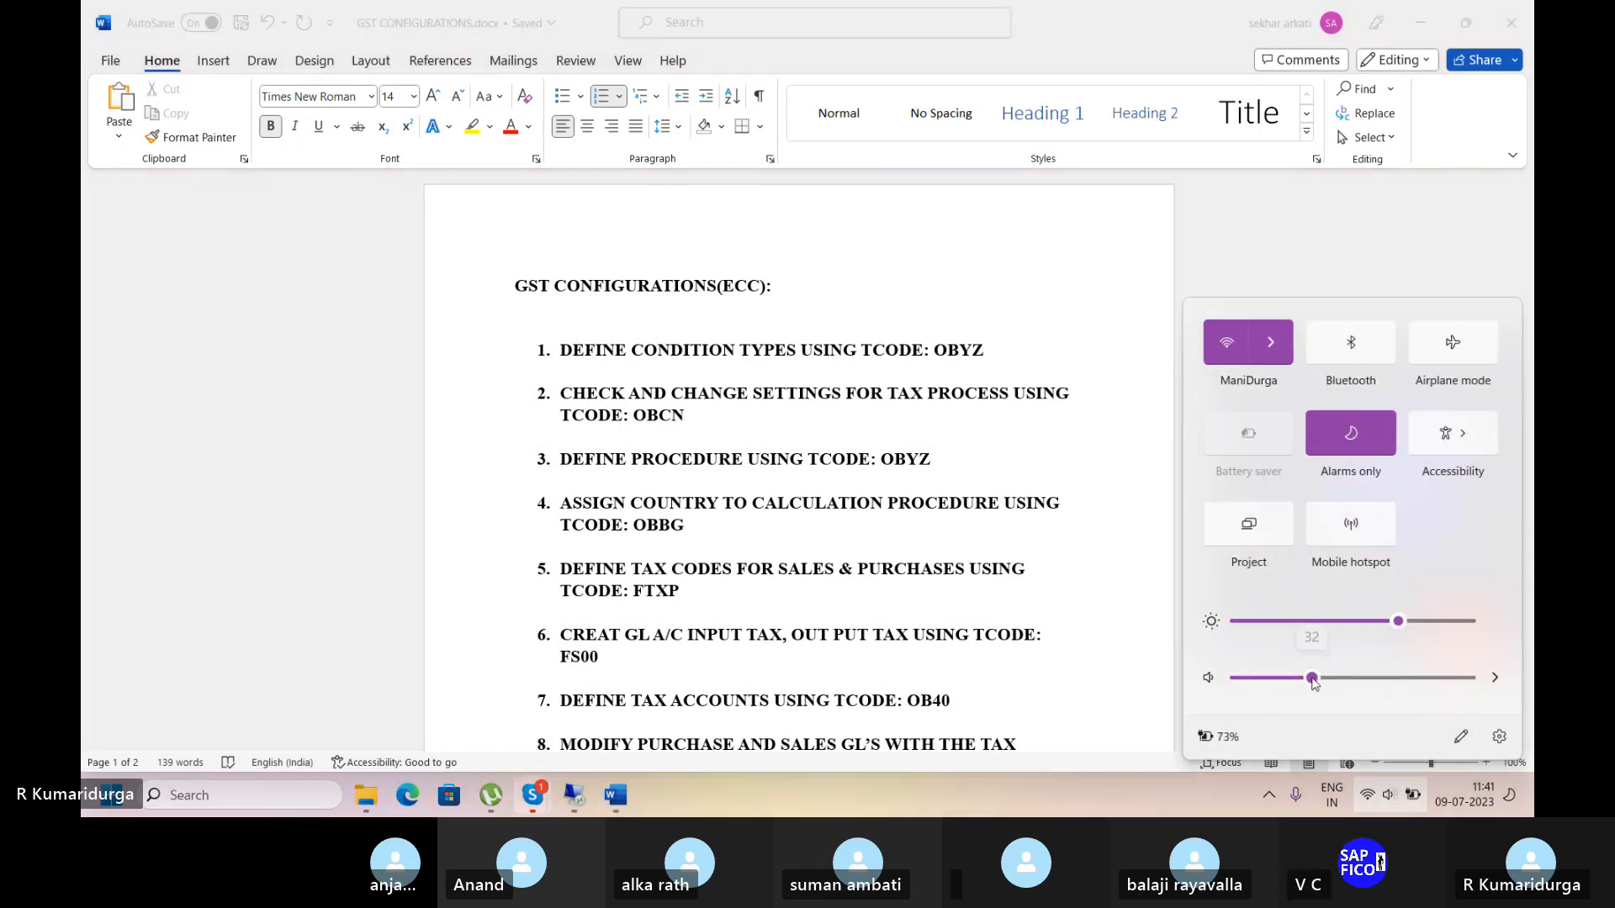
{"action": "left_click", "coordinate": [1142, 784]}
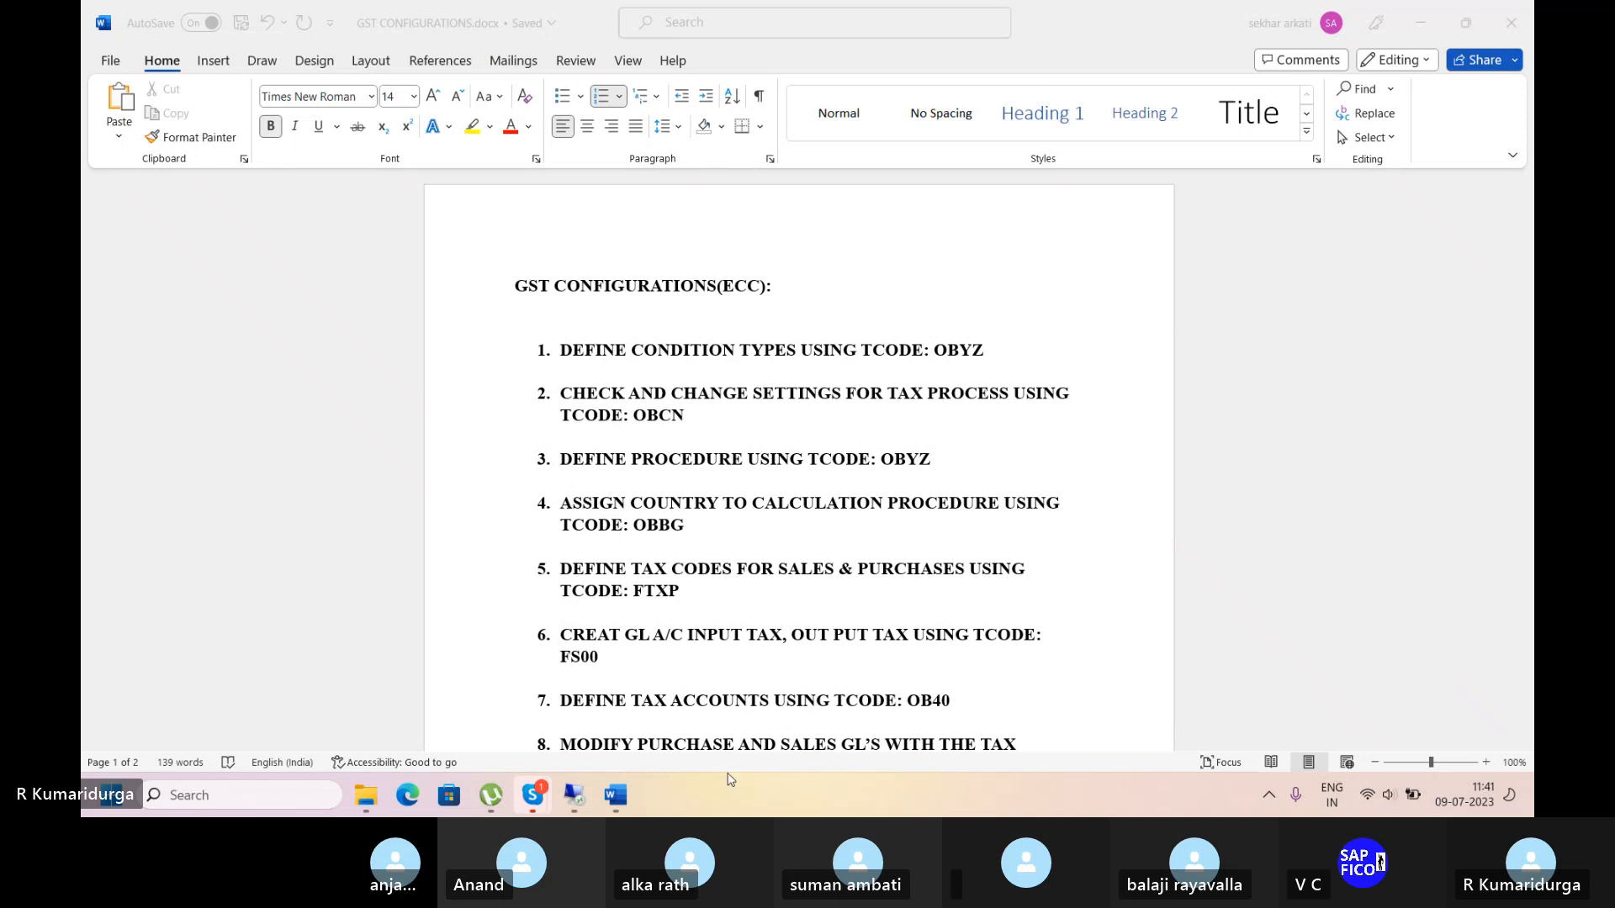
{"action": "mouse_move", "coordinate": [533, 795]}
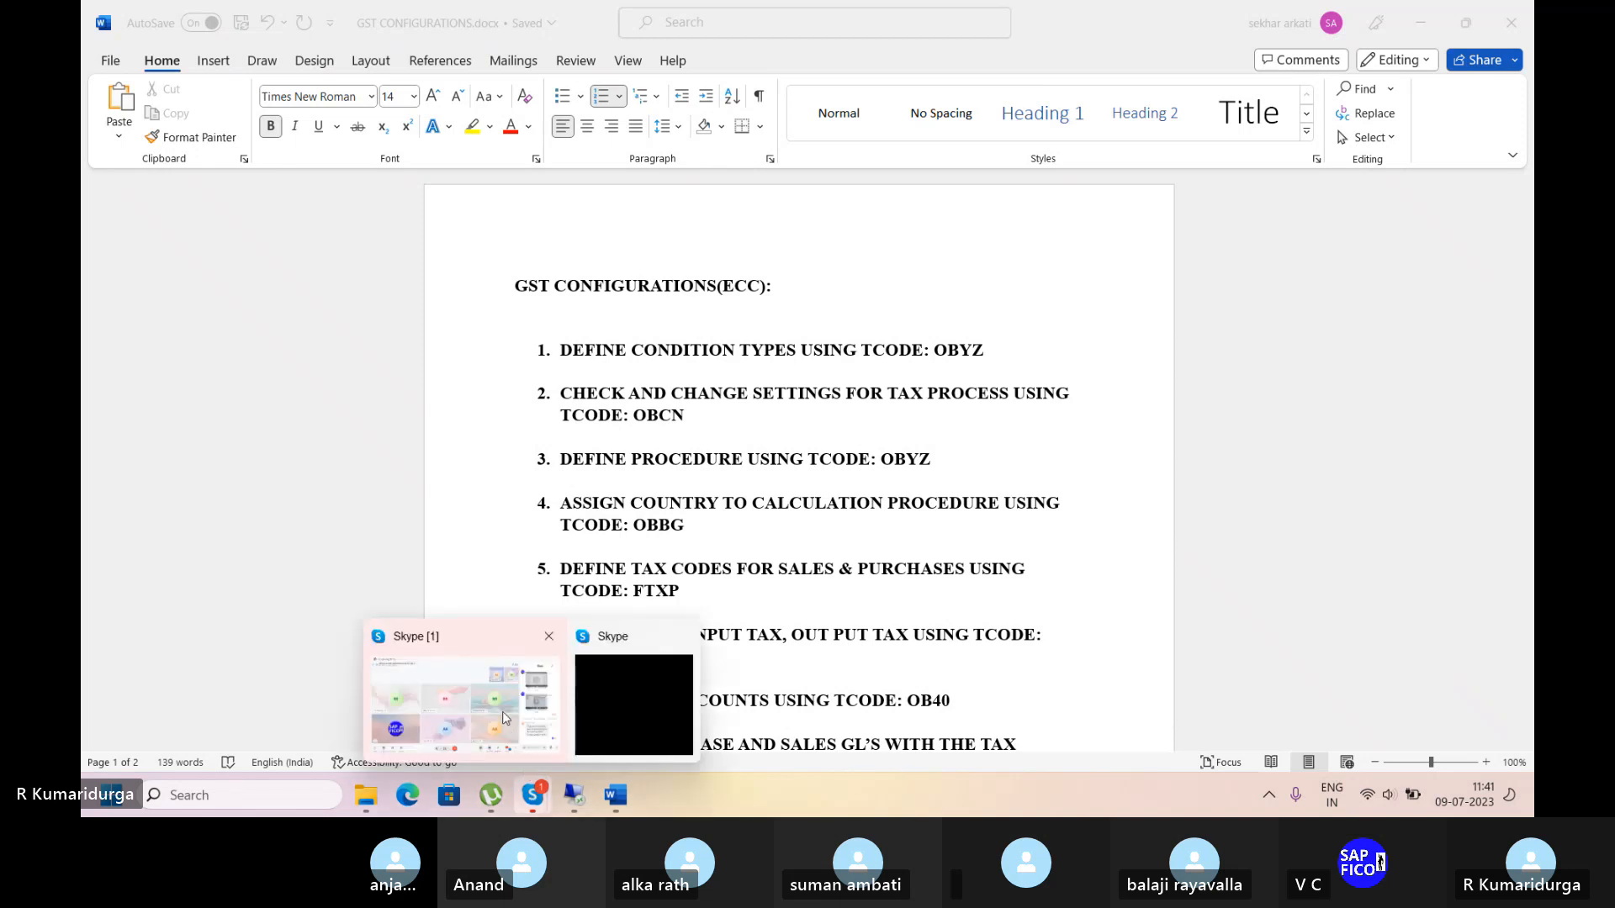
{"action": "left_click", "coordinate": [506, 718]}
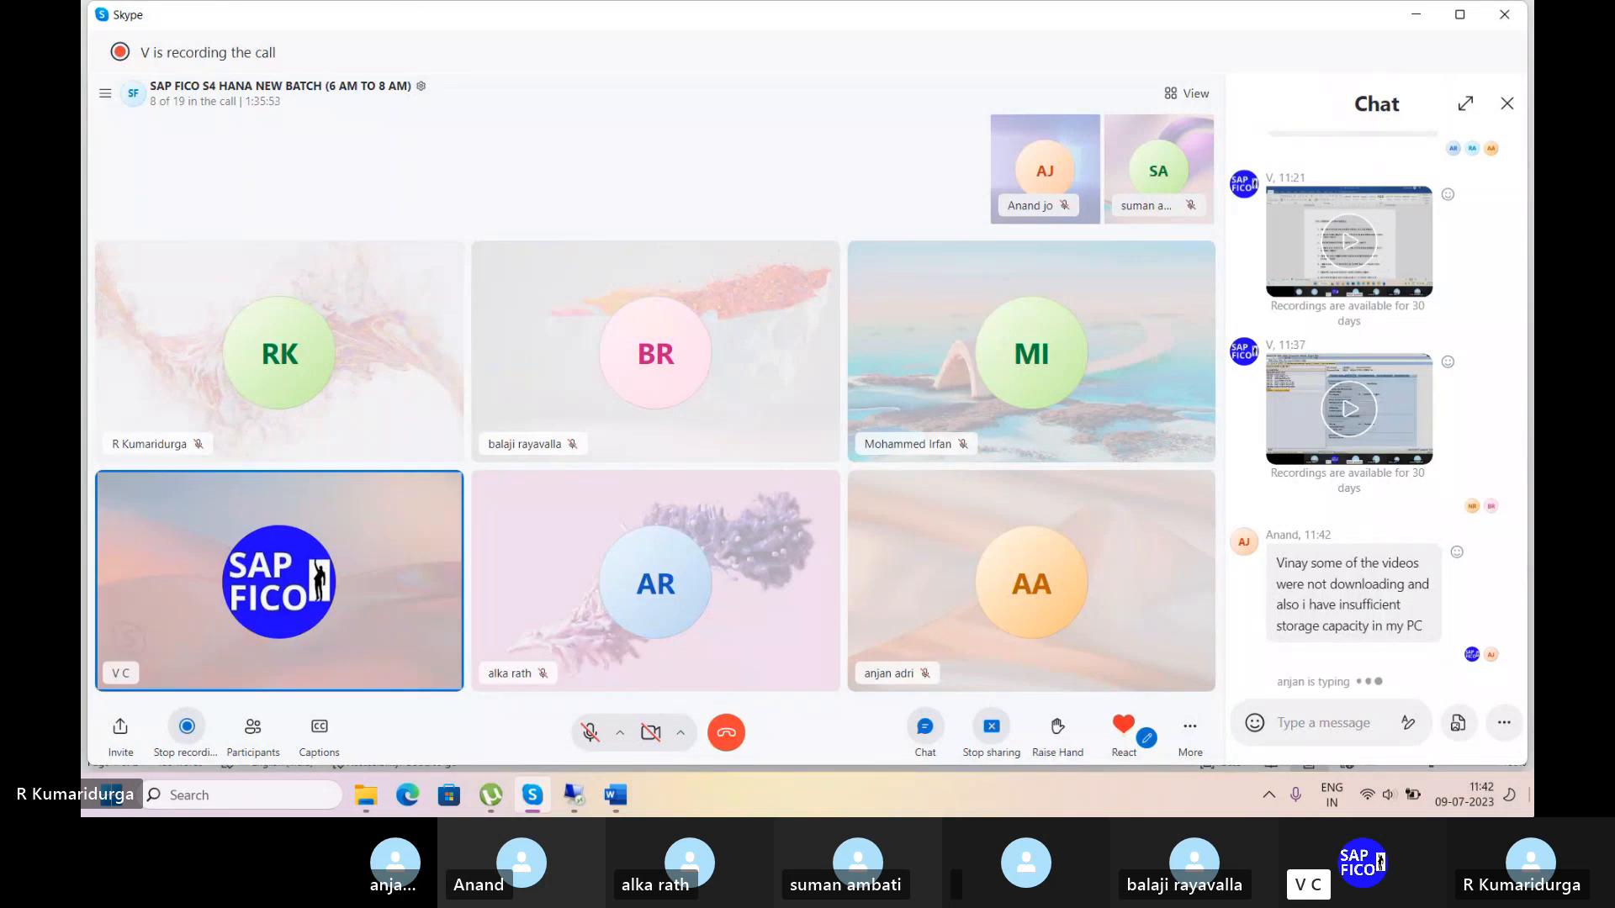
Reply 'no sir' in the call chat, then bring up GST CONFIGURATIONS.docx and scroll its list.
{"action": "left_click", "coordinate": [1314, 719]}
{"action": "type", "text": "no sir"}
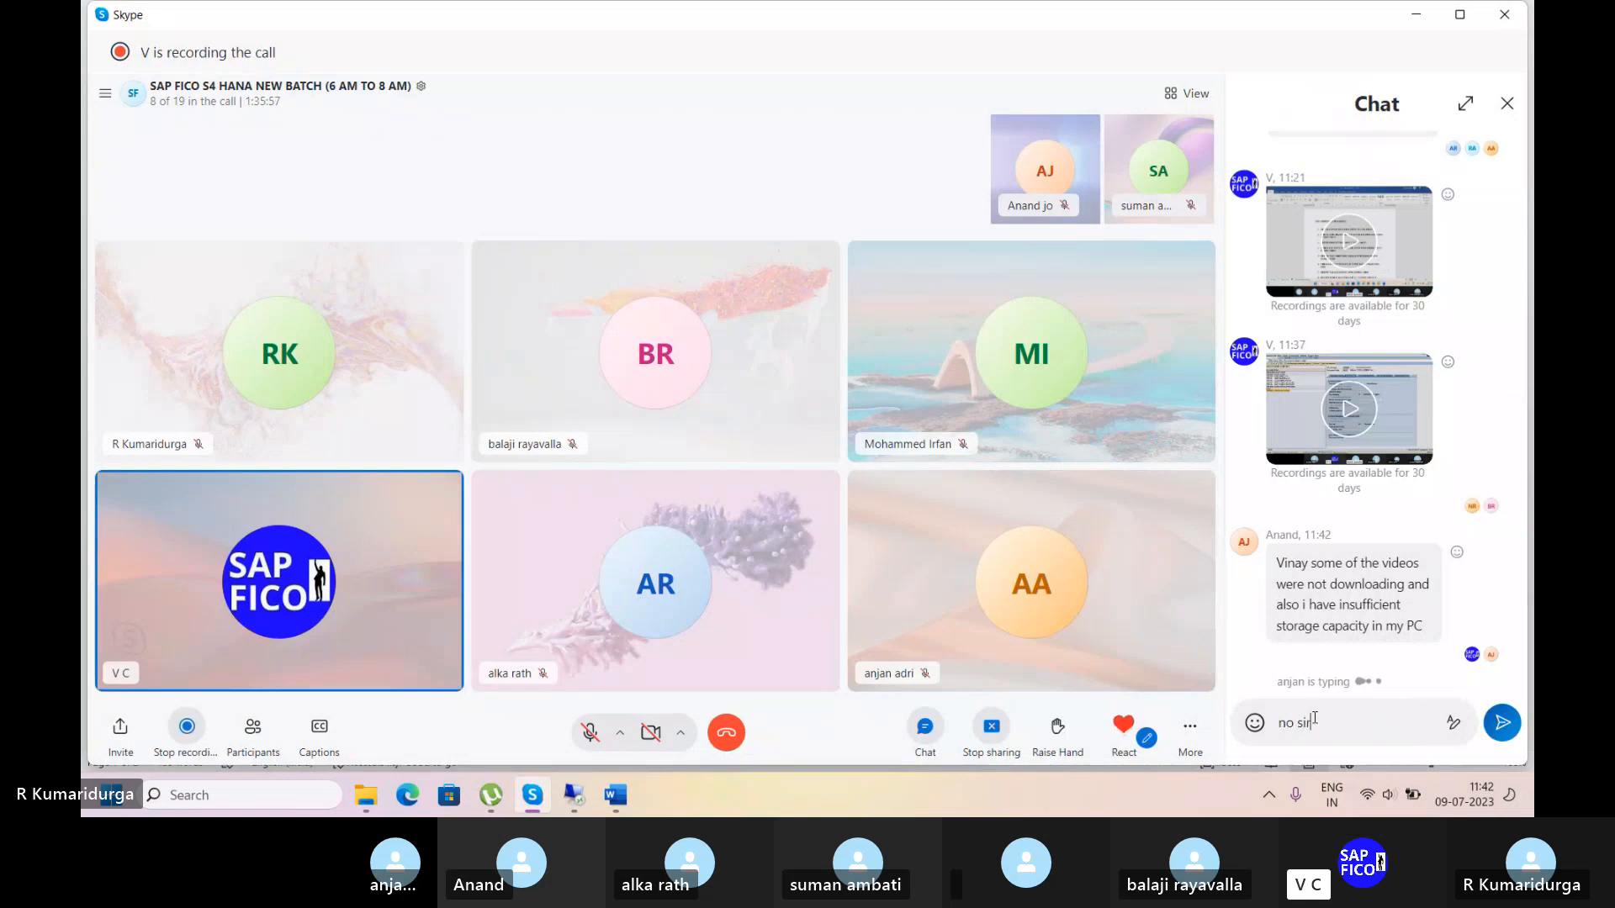
{"action": "key", "text": "Return"}
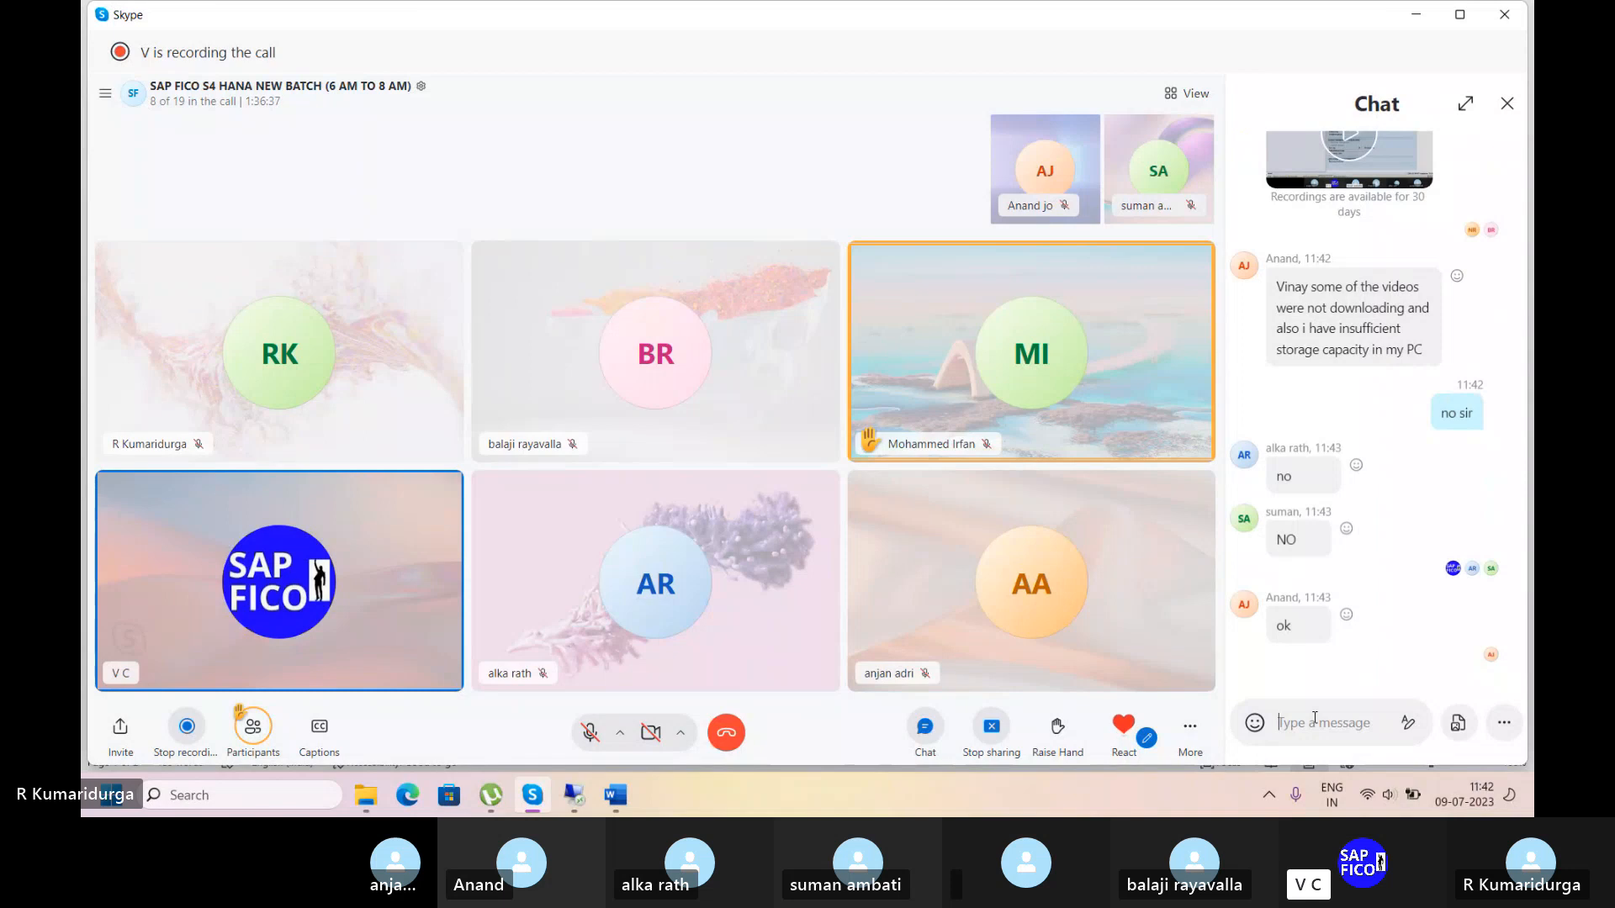
{"action": "left_click", "coordinate": [615, 795]}
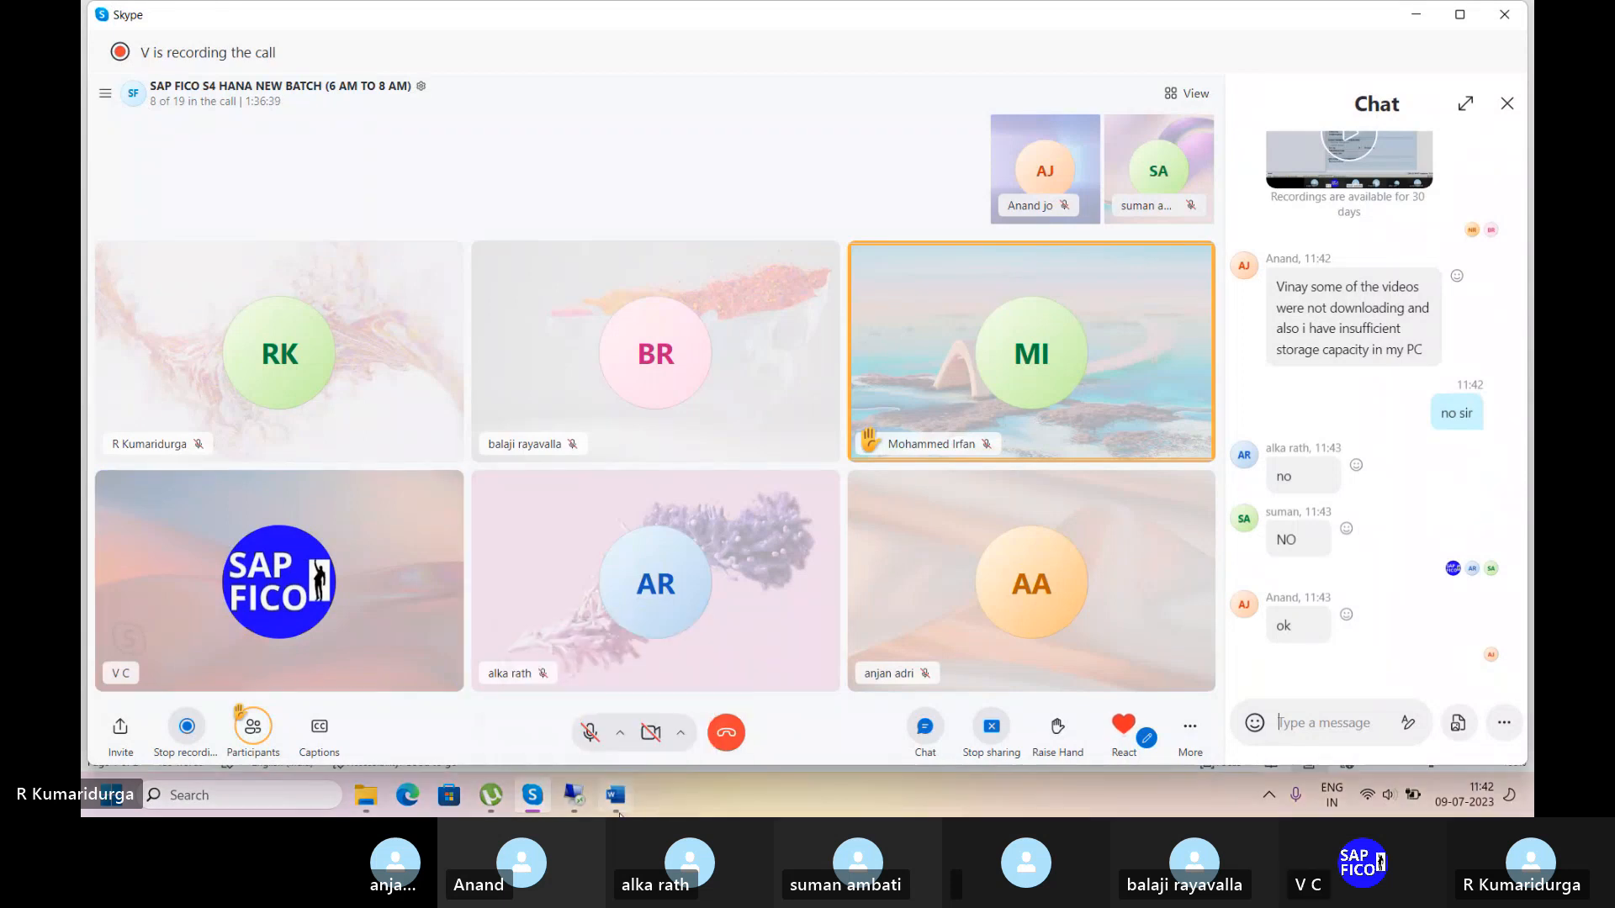
{"action": "scroll", "coordinate": [835, 608], "scroll_direction": "down", "scroll_amount": 3}
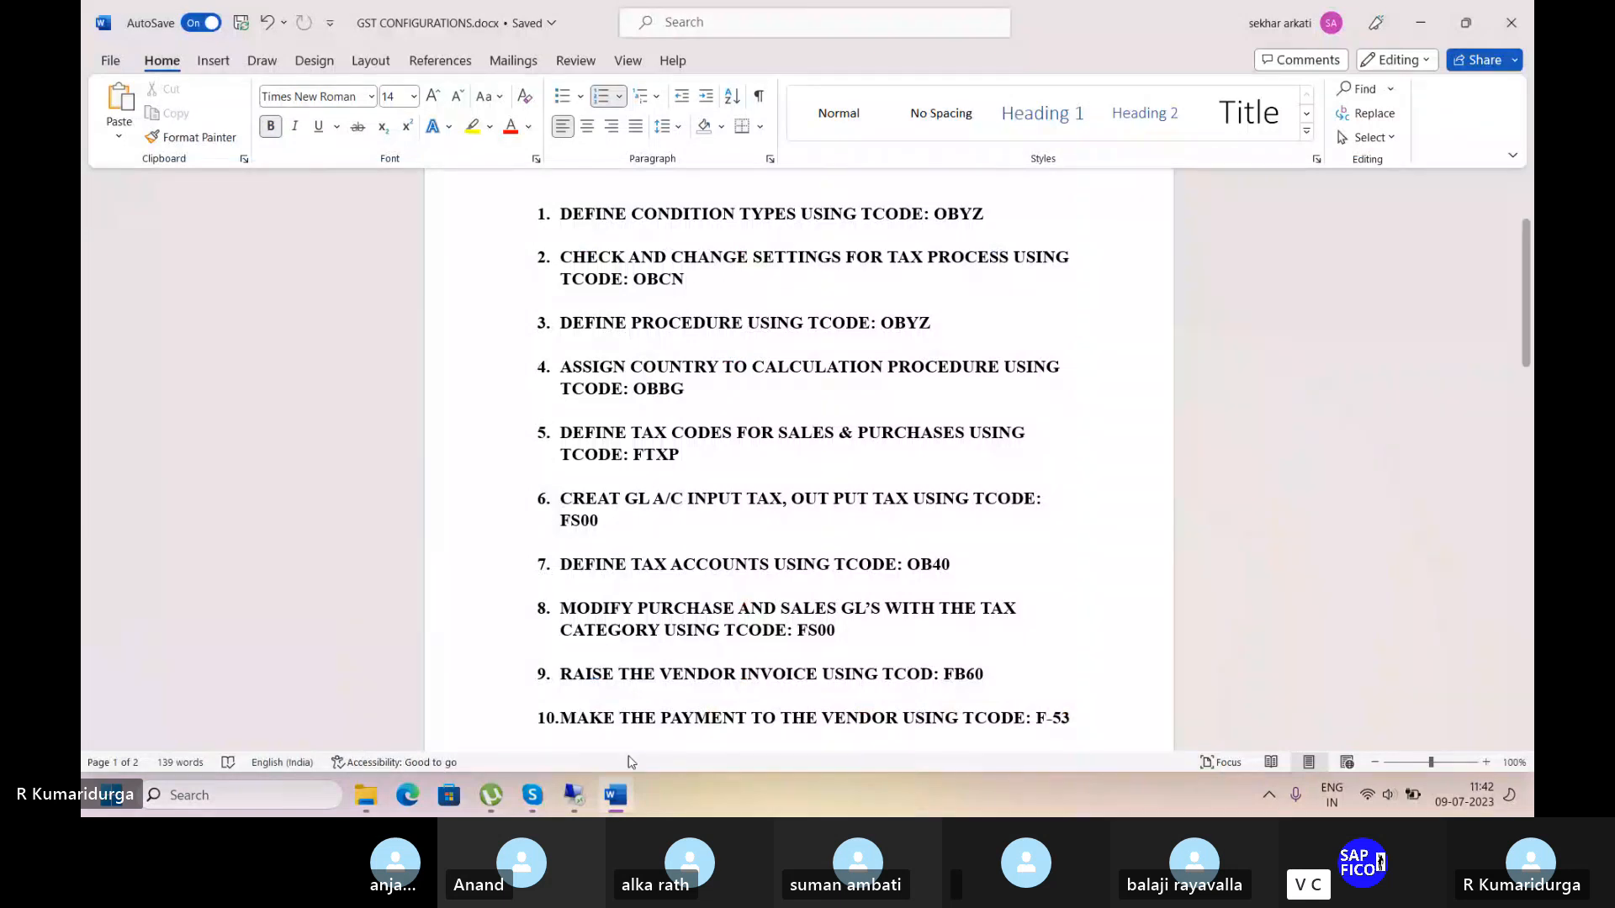
In the SAP session, run transaction OBYZ after a mistyped /noyz and open the Condition Types list.
{"action": "mouse_move", "coordinate": [574, 795]}
{"action": "left_click", "coordinate": [583, 735]}
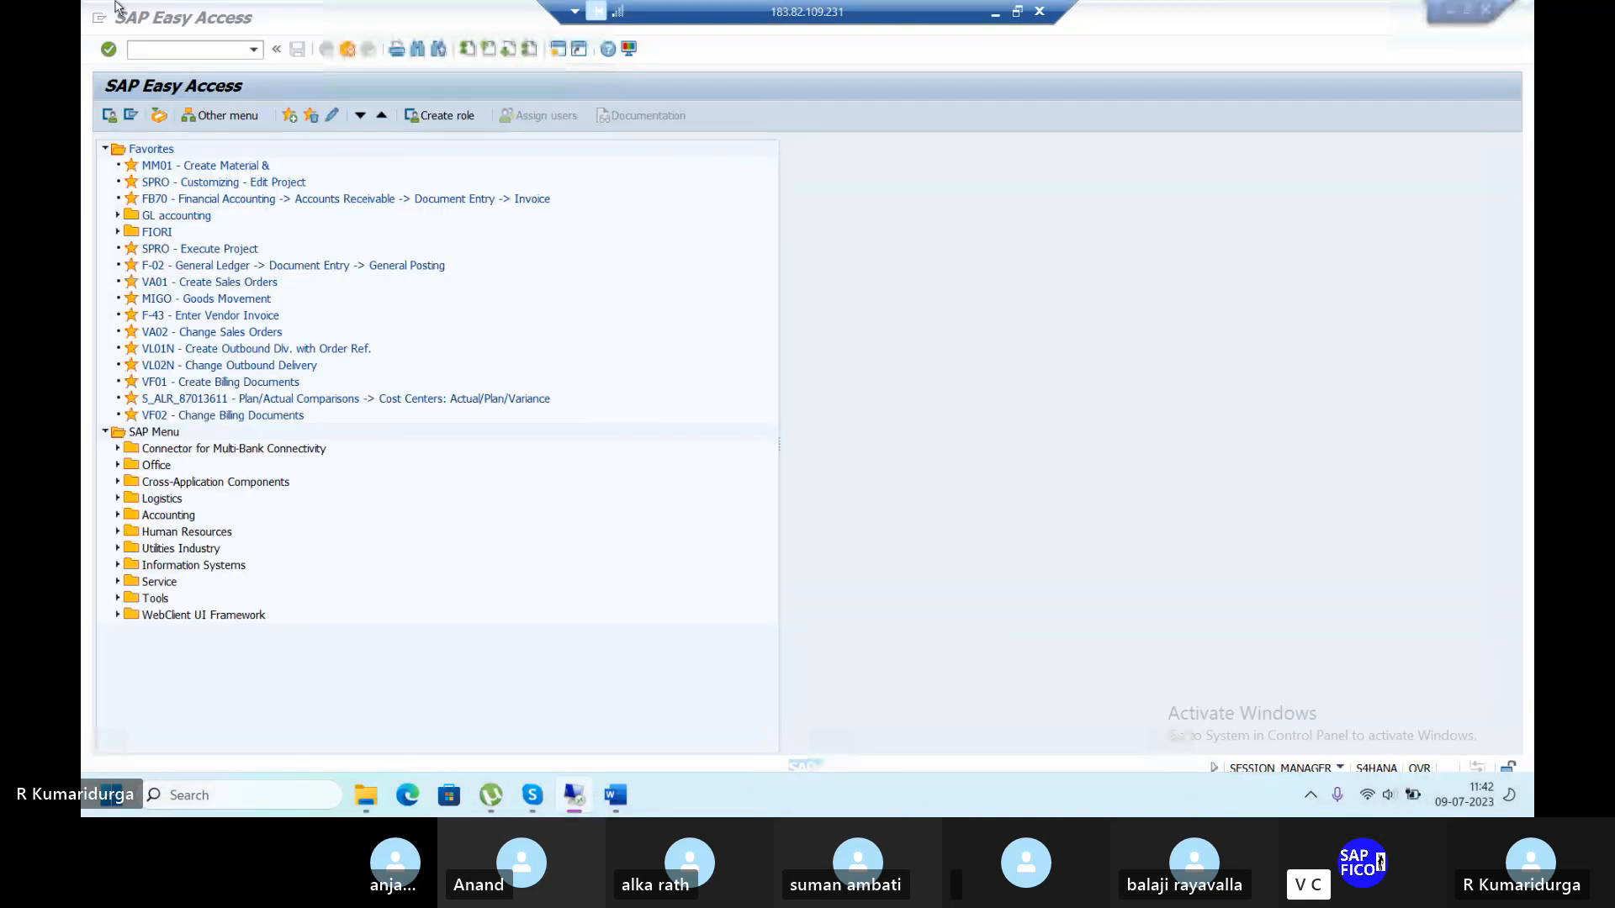
{"action": "type", "text": "/no"}
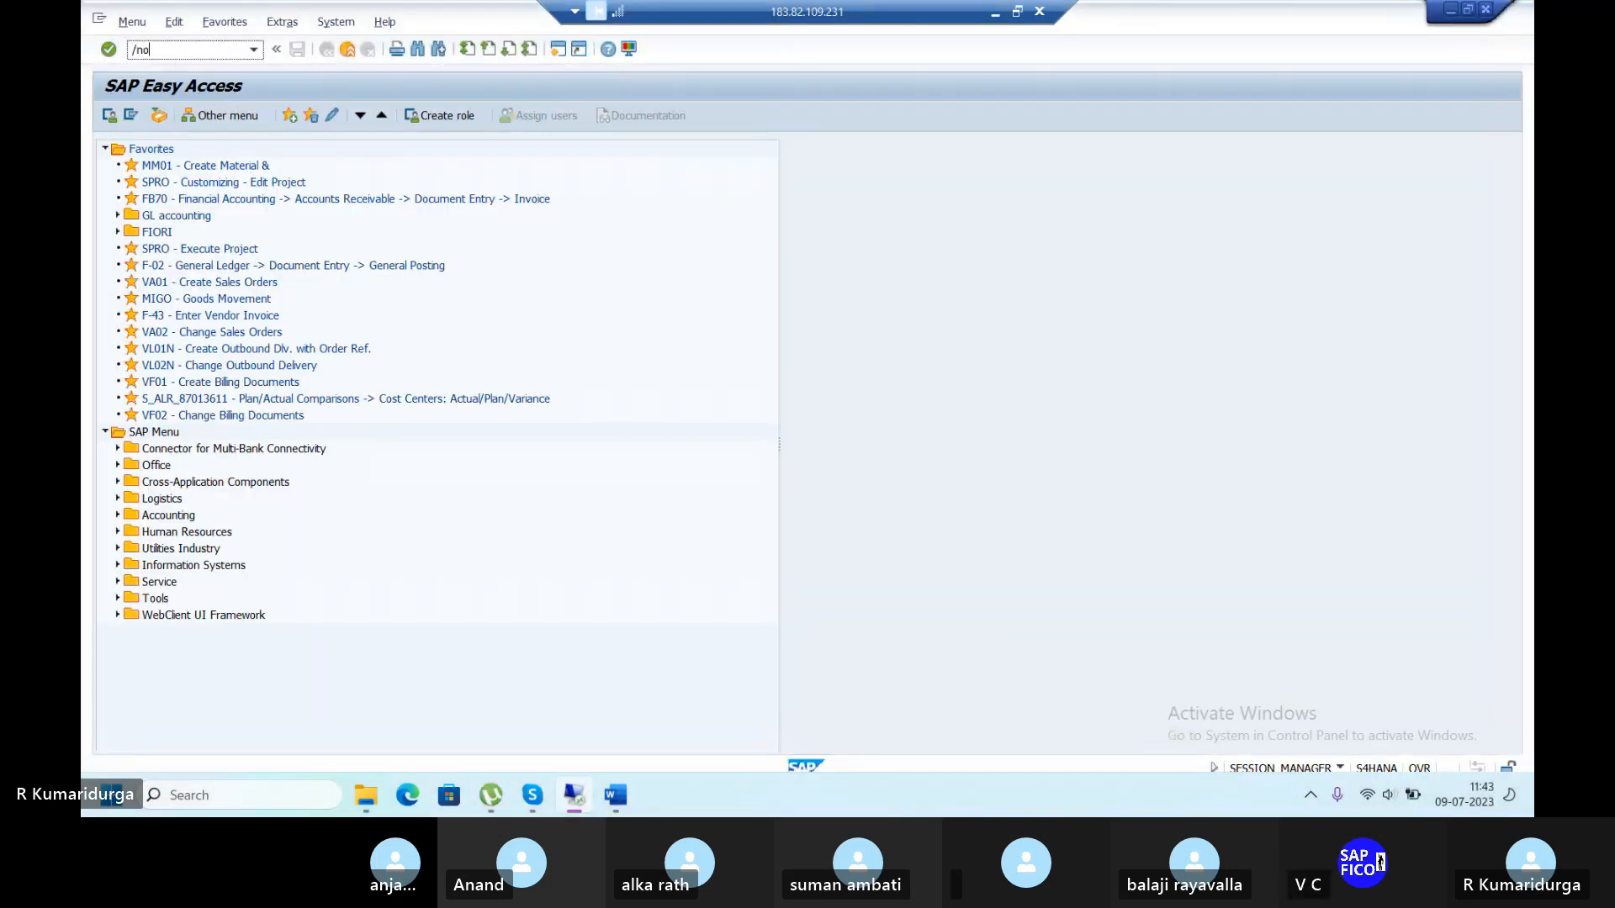
{"action": "type", "text": "yz"}
{"action": "key", "text": "Return"}
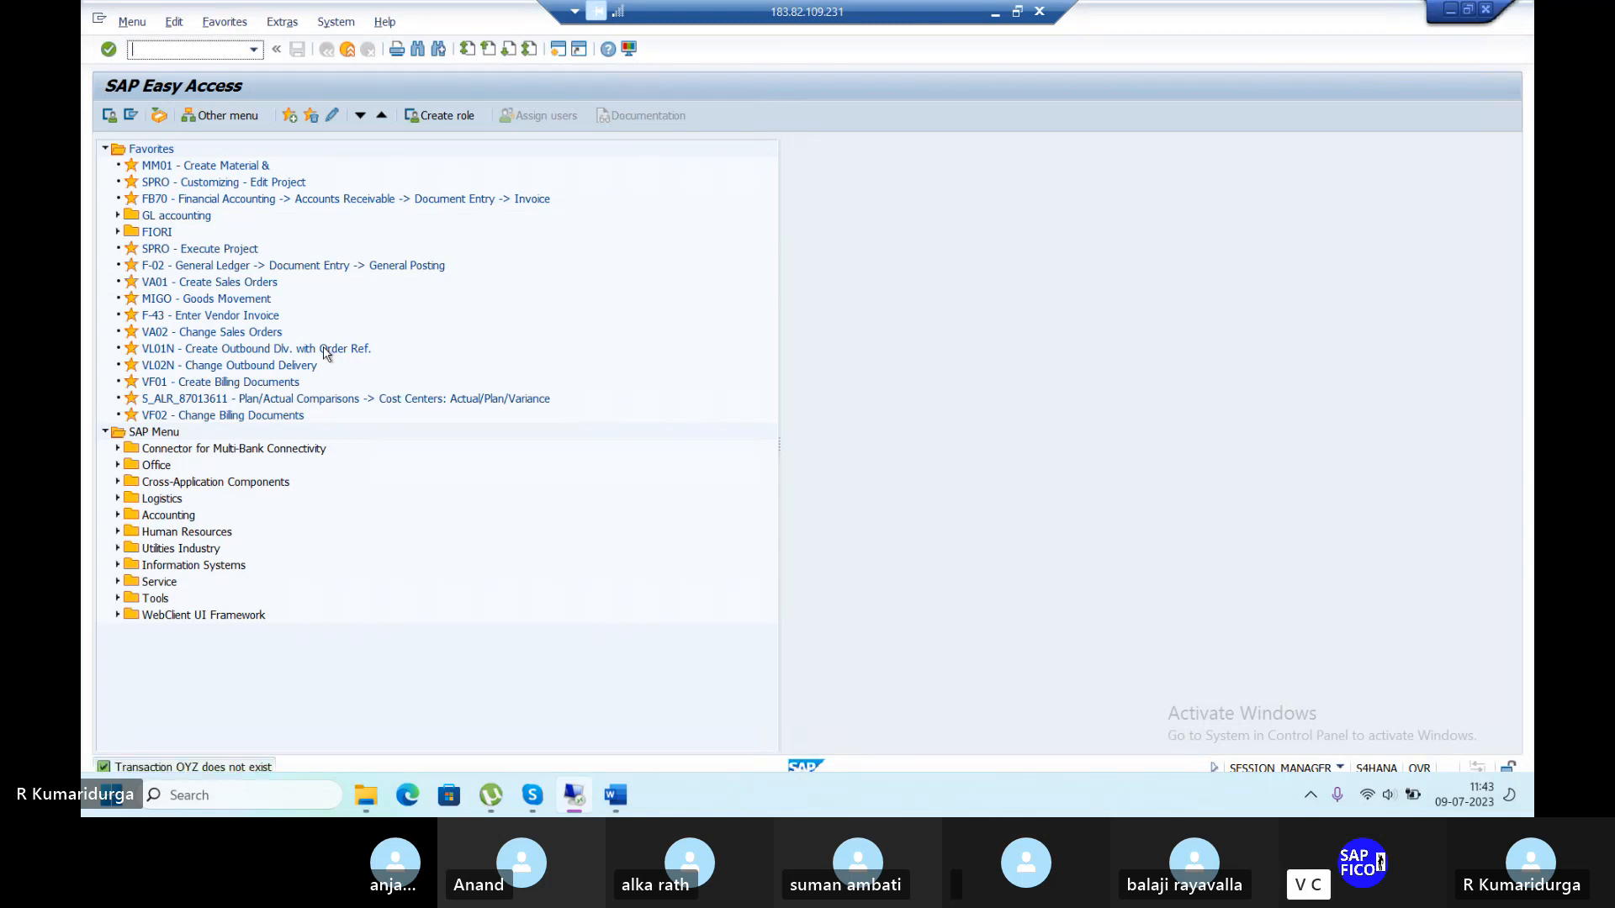
{"action": "type", "text": "/nobyz"}
{"action": "key", "text": "Return"}
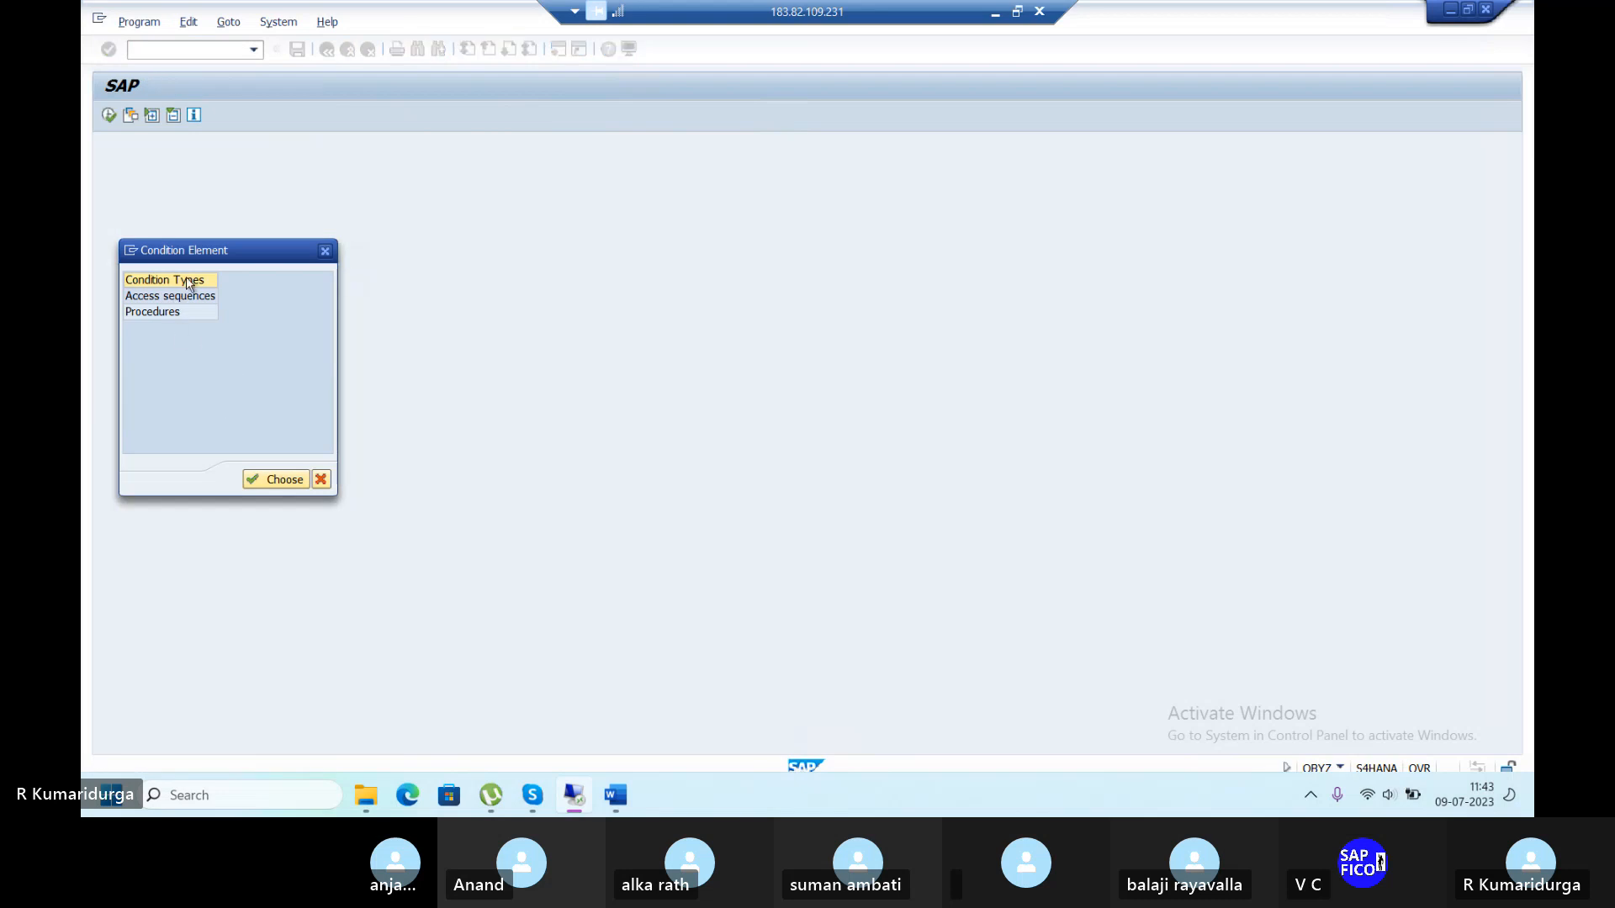
{"action": "left_click", "coordinate": [278, 486]}
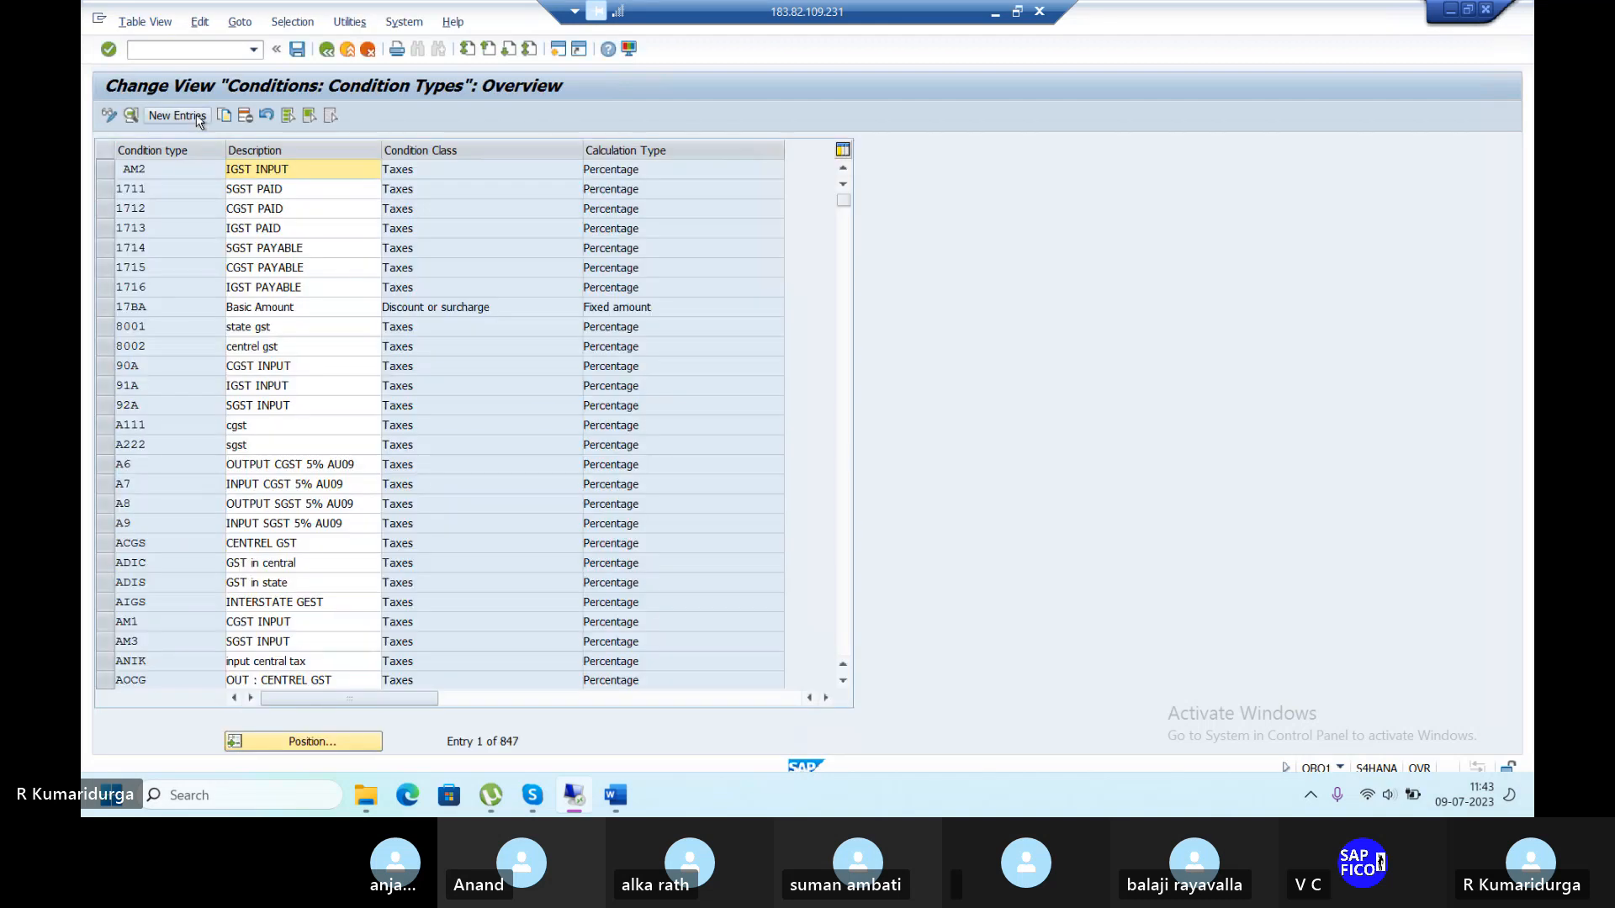
Add a new condition type DUT1 described 'INPUT CGST FOR DUR1'.
{"action": "left_click", "coordinate": [196, 118]}
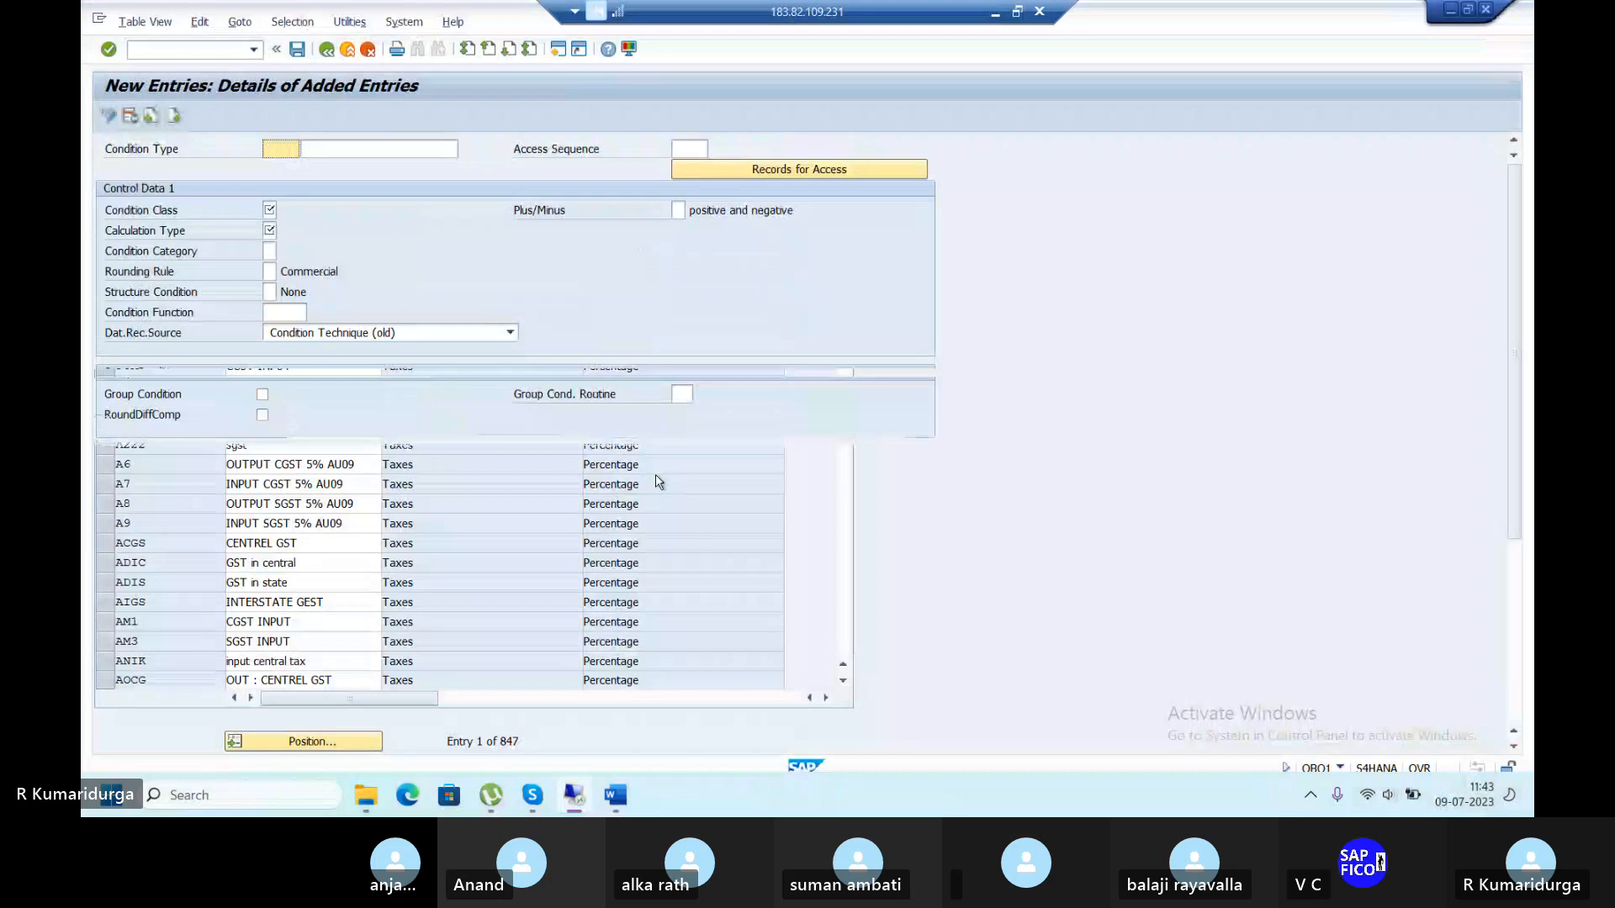
{"action": "left_click", "coordinate": [290, 151]}
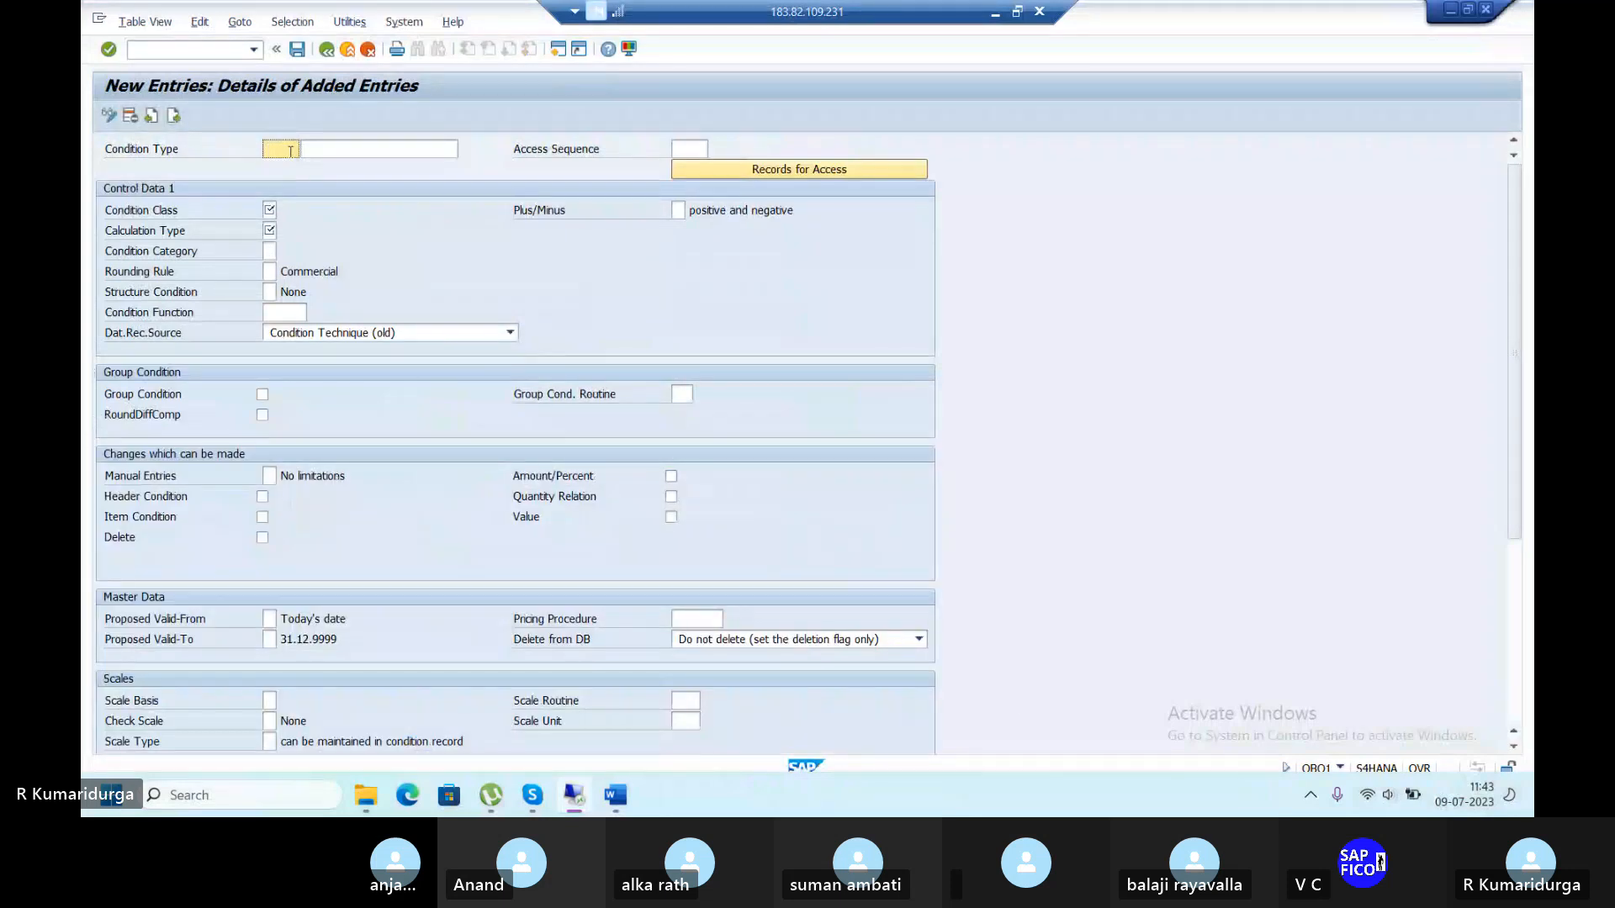
{"action": "type", "text": "du1"}
{"action": "key", "text": "BackSpace"}
{"action": "key", "text": "BackSpace"}
{"action": "key", "text": "BackSpace"}
{"action": "type", "text": "DU1"}
{"action": "key", "text": "Tab"}
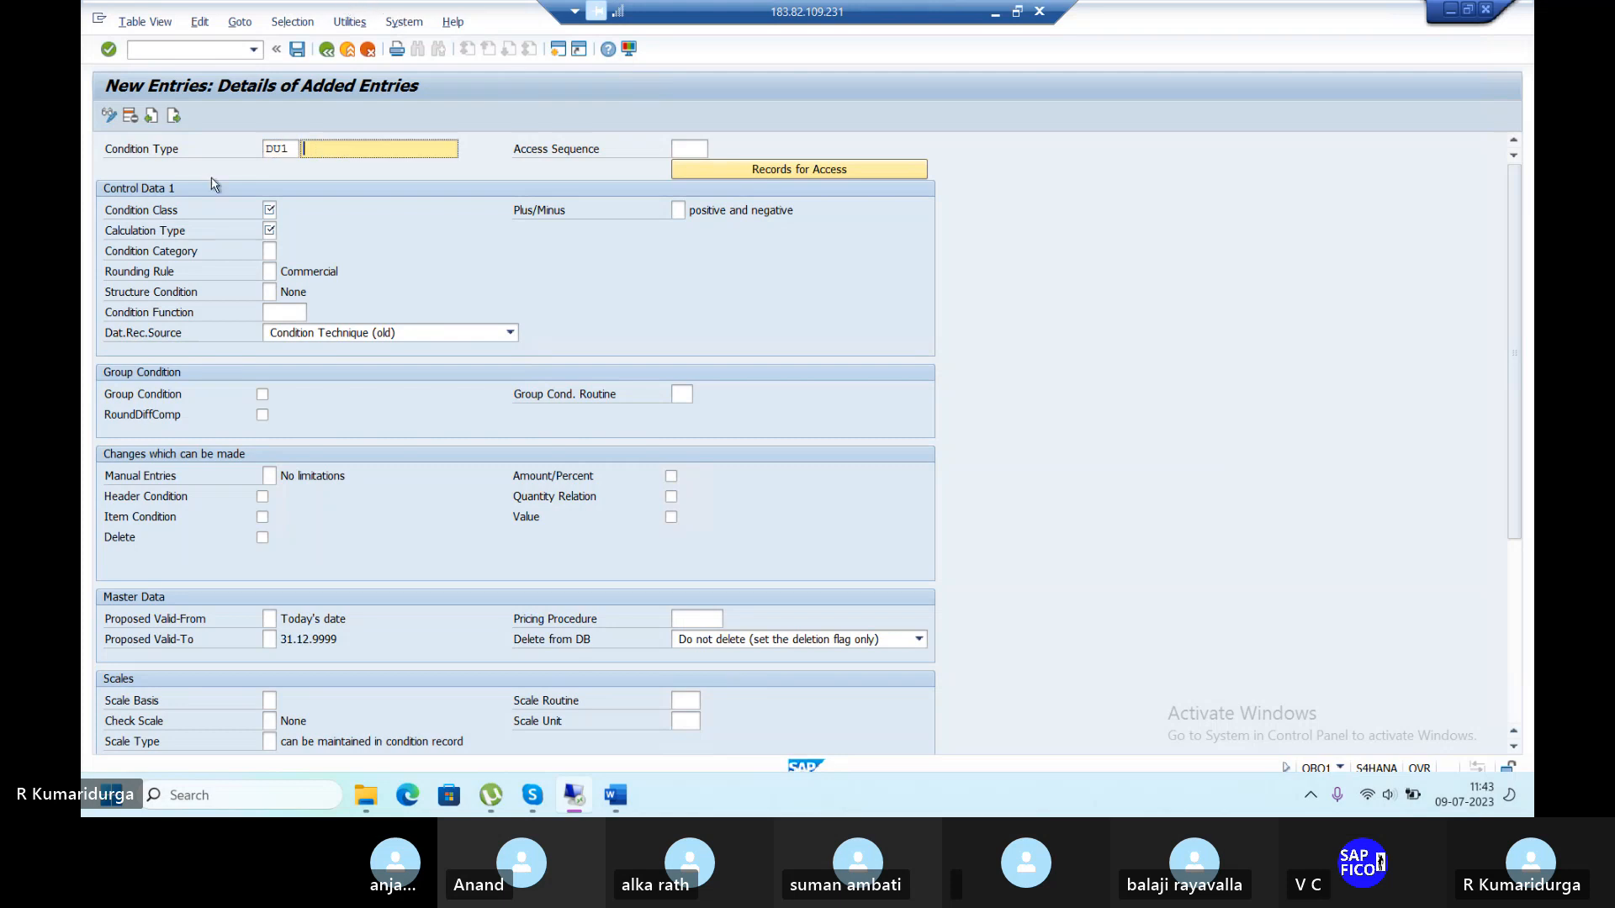
{"action": "left_click", "coordinate": [282, 148]}
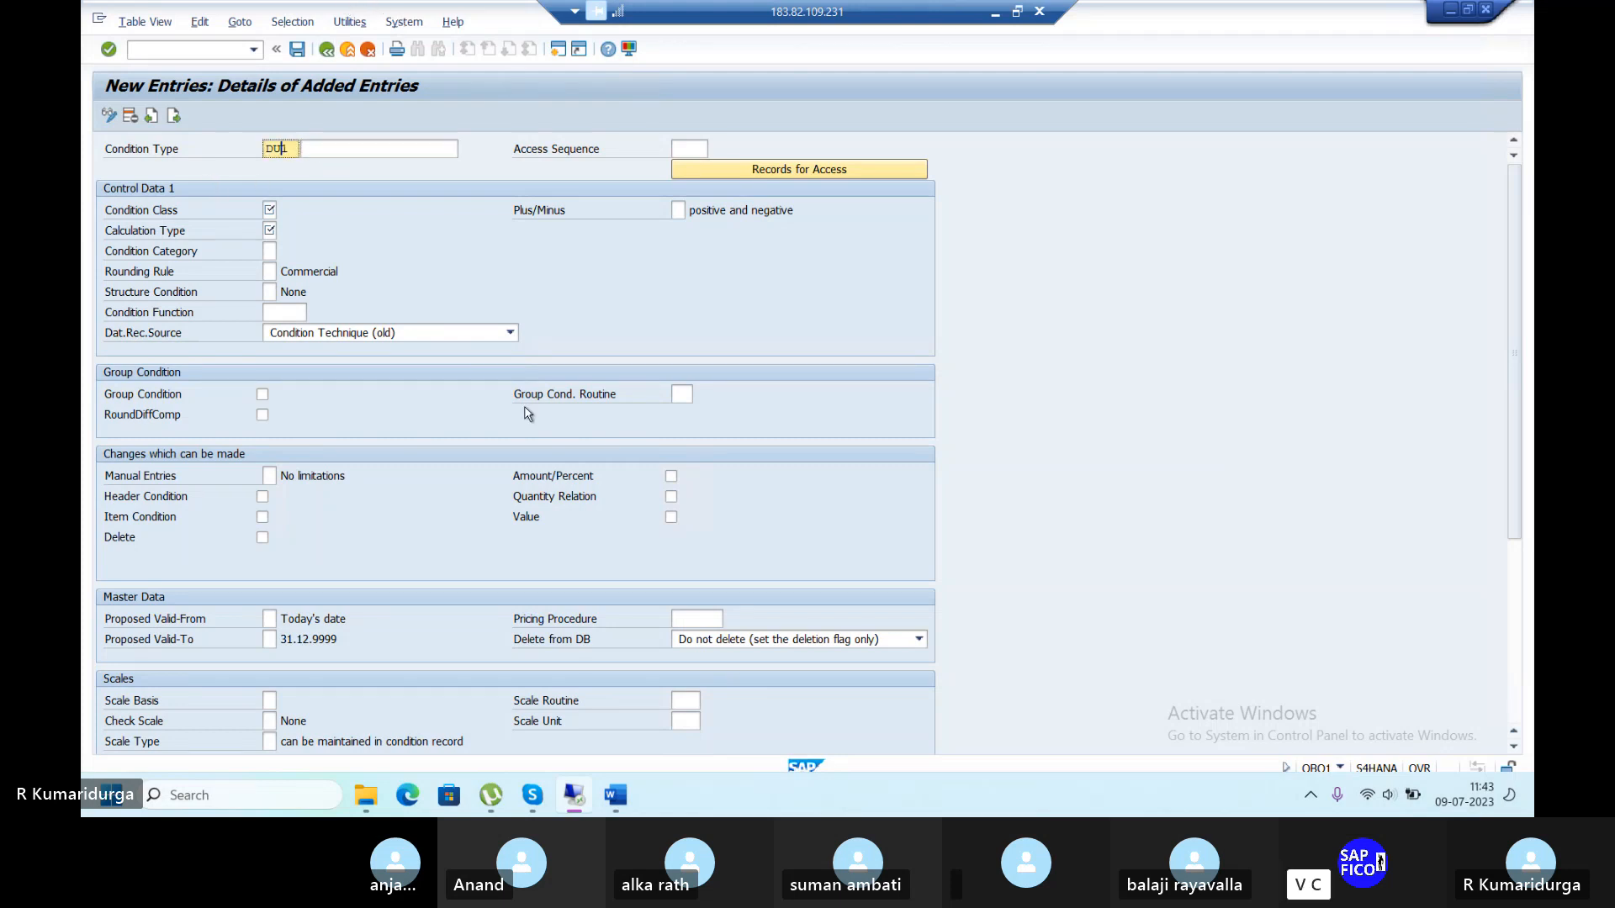
{"action": "type", "text": "T1"}
{"action": "key", "text": "Tab"}
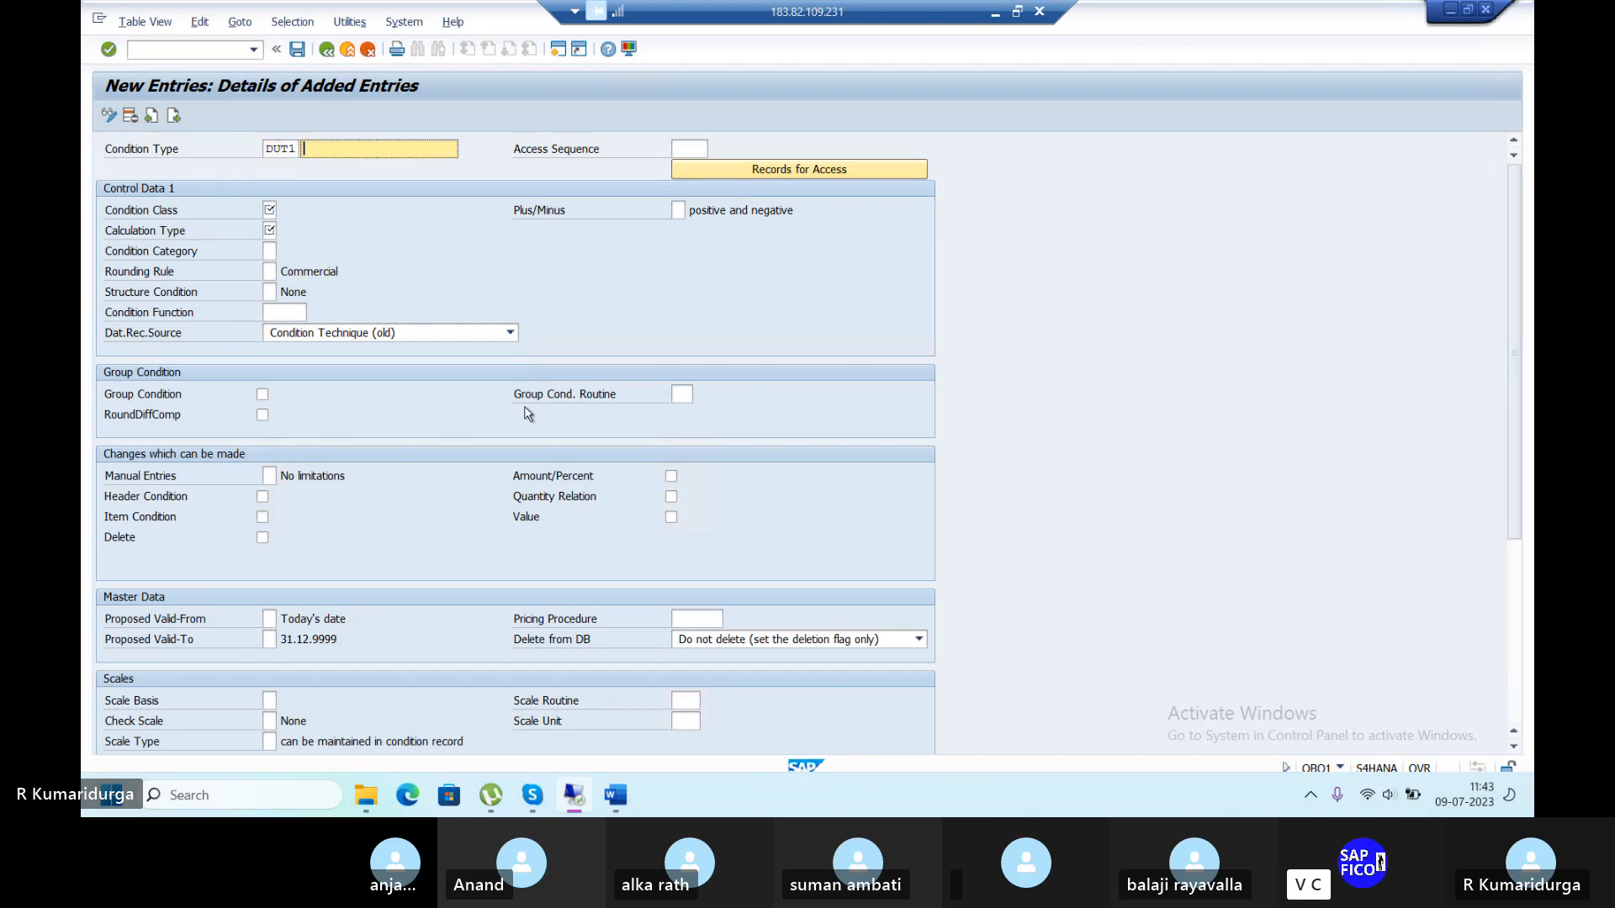
{"action": "type", "text": "INPU"}
{"action": "type", "text": "T"}
{"action": "type", "text": " CH"}
{"action": "key", "text": "BackSpace"}
{"action": "type", "text": "GST"}
{"action": "type", "text": " @"}
{"action": "type", "text": "4"}
{"action": "type", "text": "%"}
{"action": "key", "text": "BackSpace"}
{"action": "key", "text": "BackSpace"}
{"action": "key", "text": "BackSpace"}
{"action": "key", "text": "BackSpace"}
{"action": "type", "text": "FOR DUR1"}
Set its access sequence to MWST (Tax Classification) from the value list.
{"action": "left_click", "coordinate": [701, 148]}
{"action": "type", "text": "MWST"}
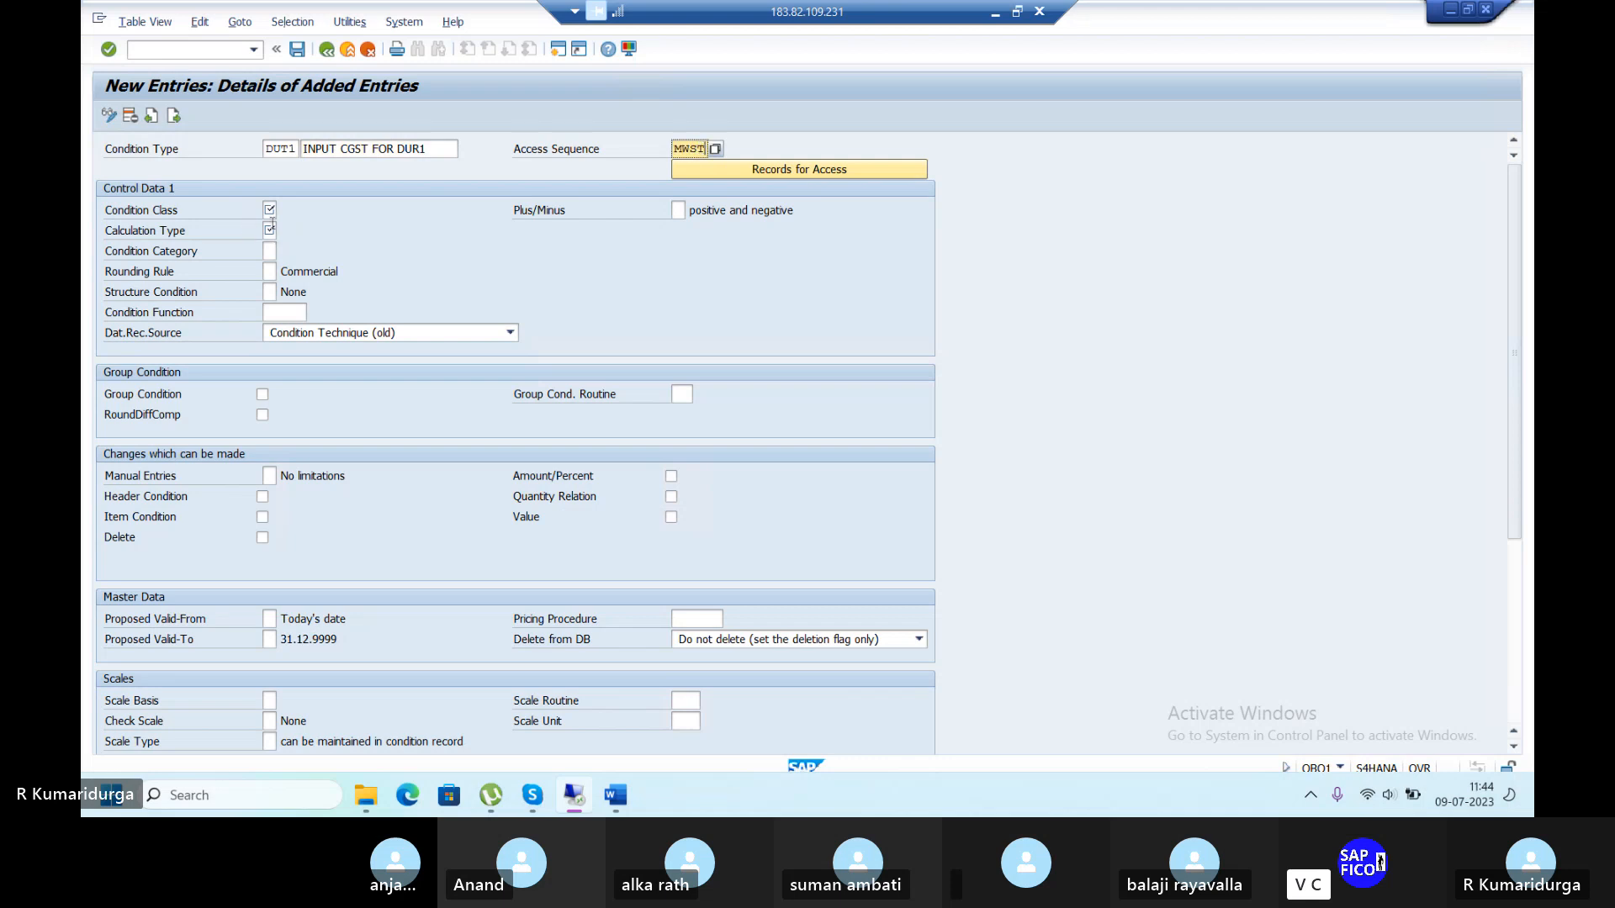
{"action": "left_click", "coordinate": [715, 149]}
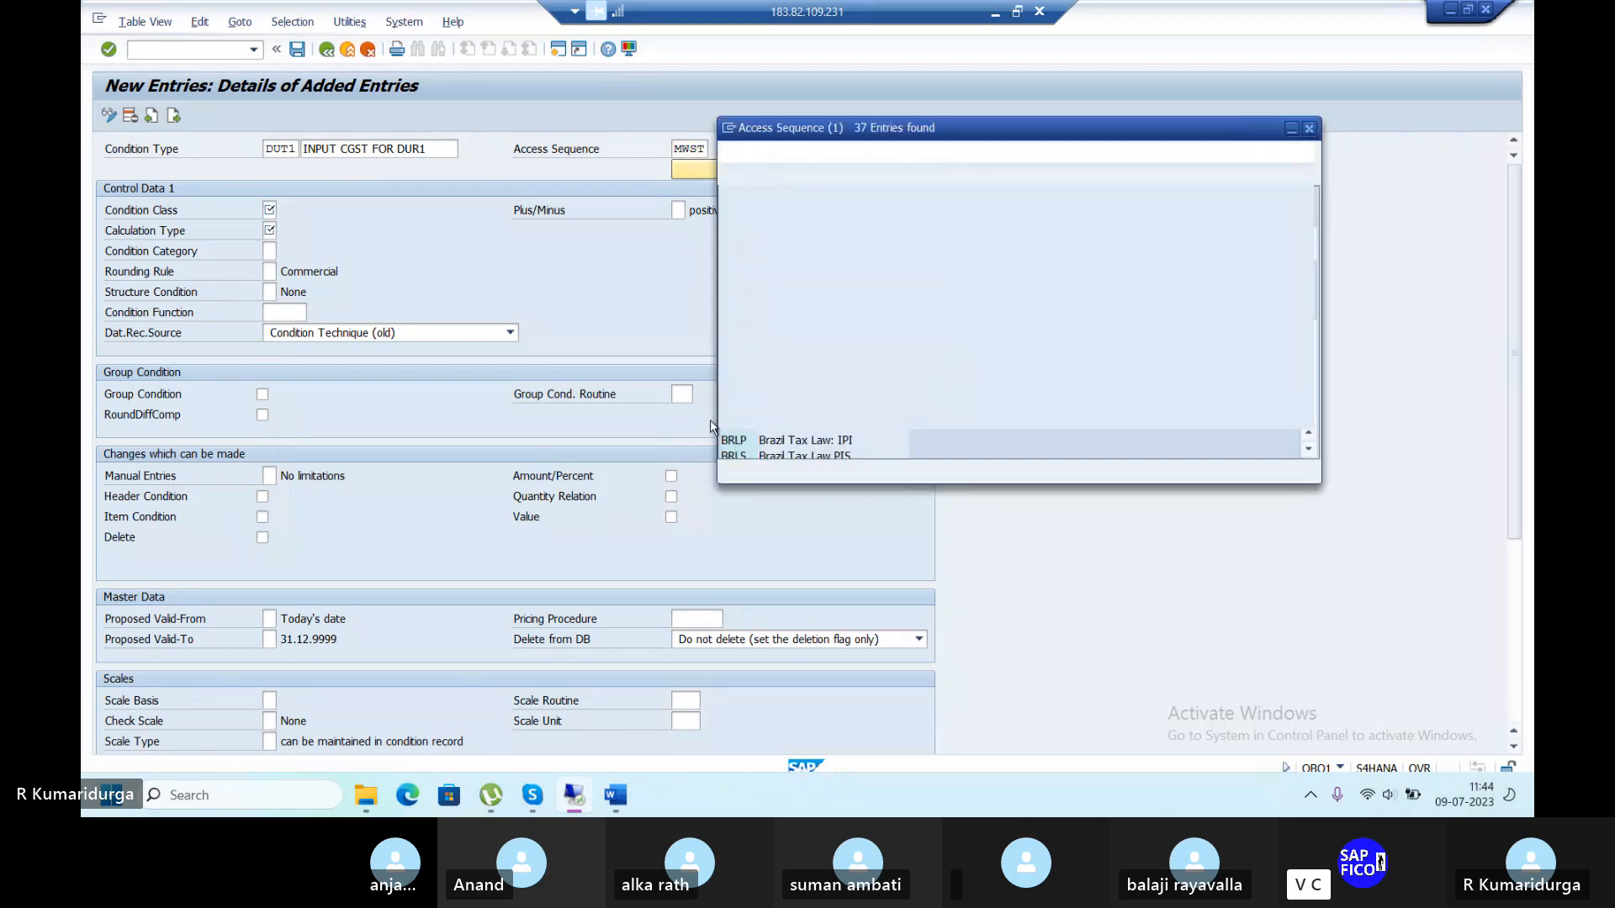
{"action": "scroll", "coordinate": [793, 399], "scroll_direction": "down", "scroll_amount": 3}
{"action": "scroll", "coordinate": [793, 399], "scroll_direction": "down", "scroll_amount": 5}
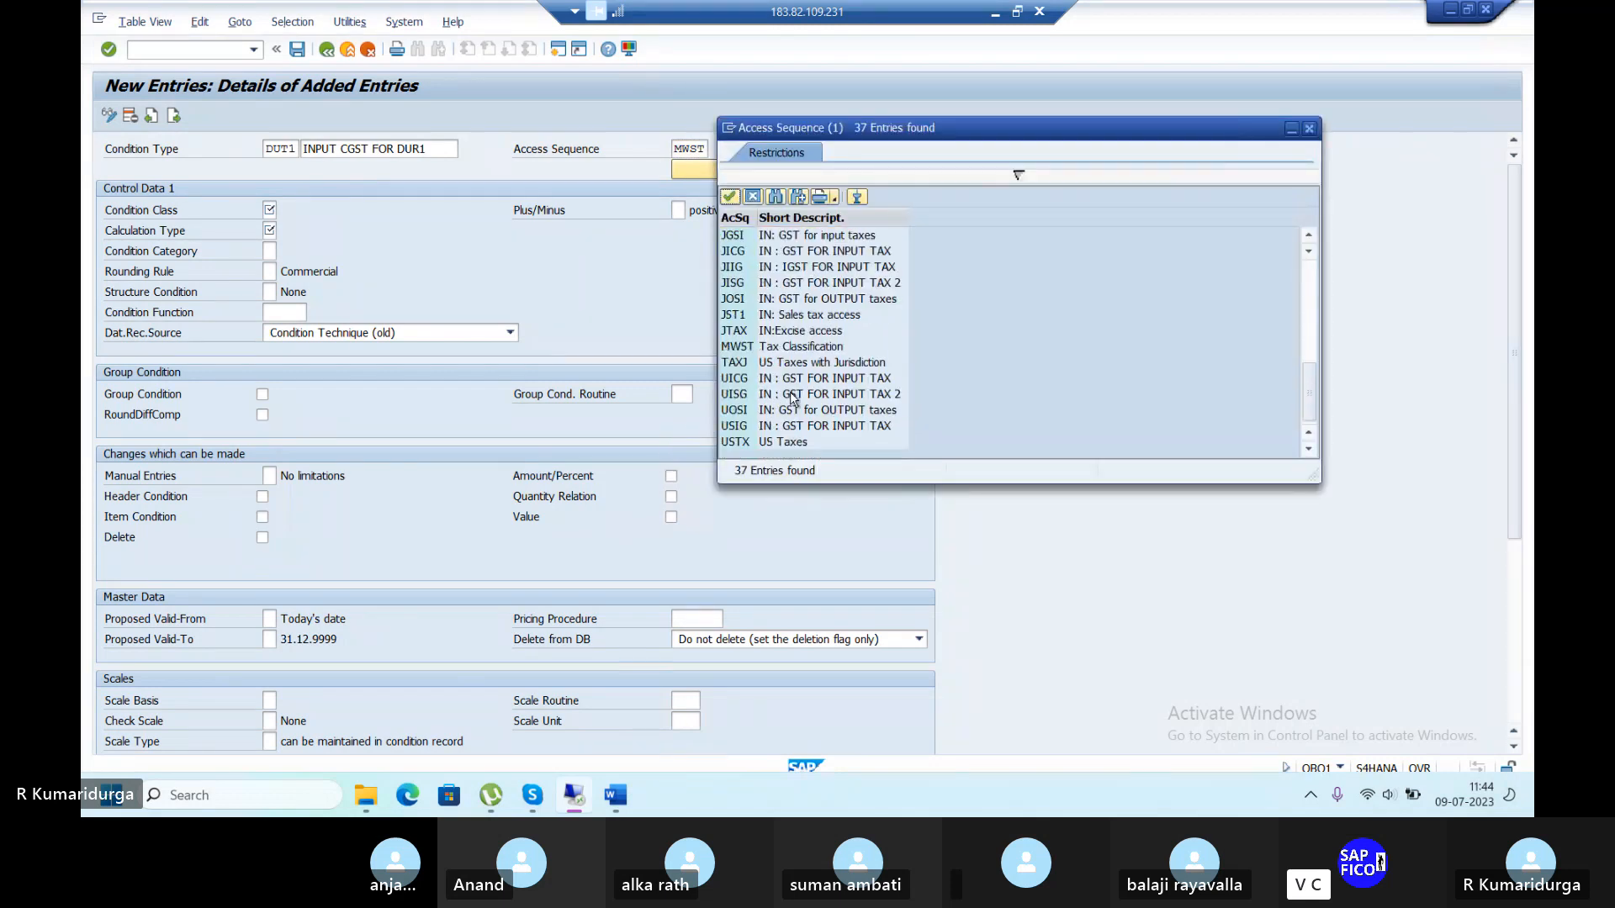
{"action": "left_click", "coordinate": [746, 352]}
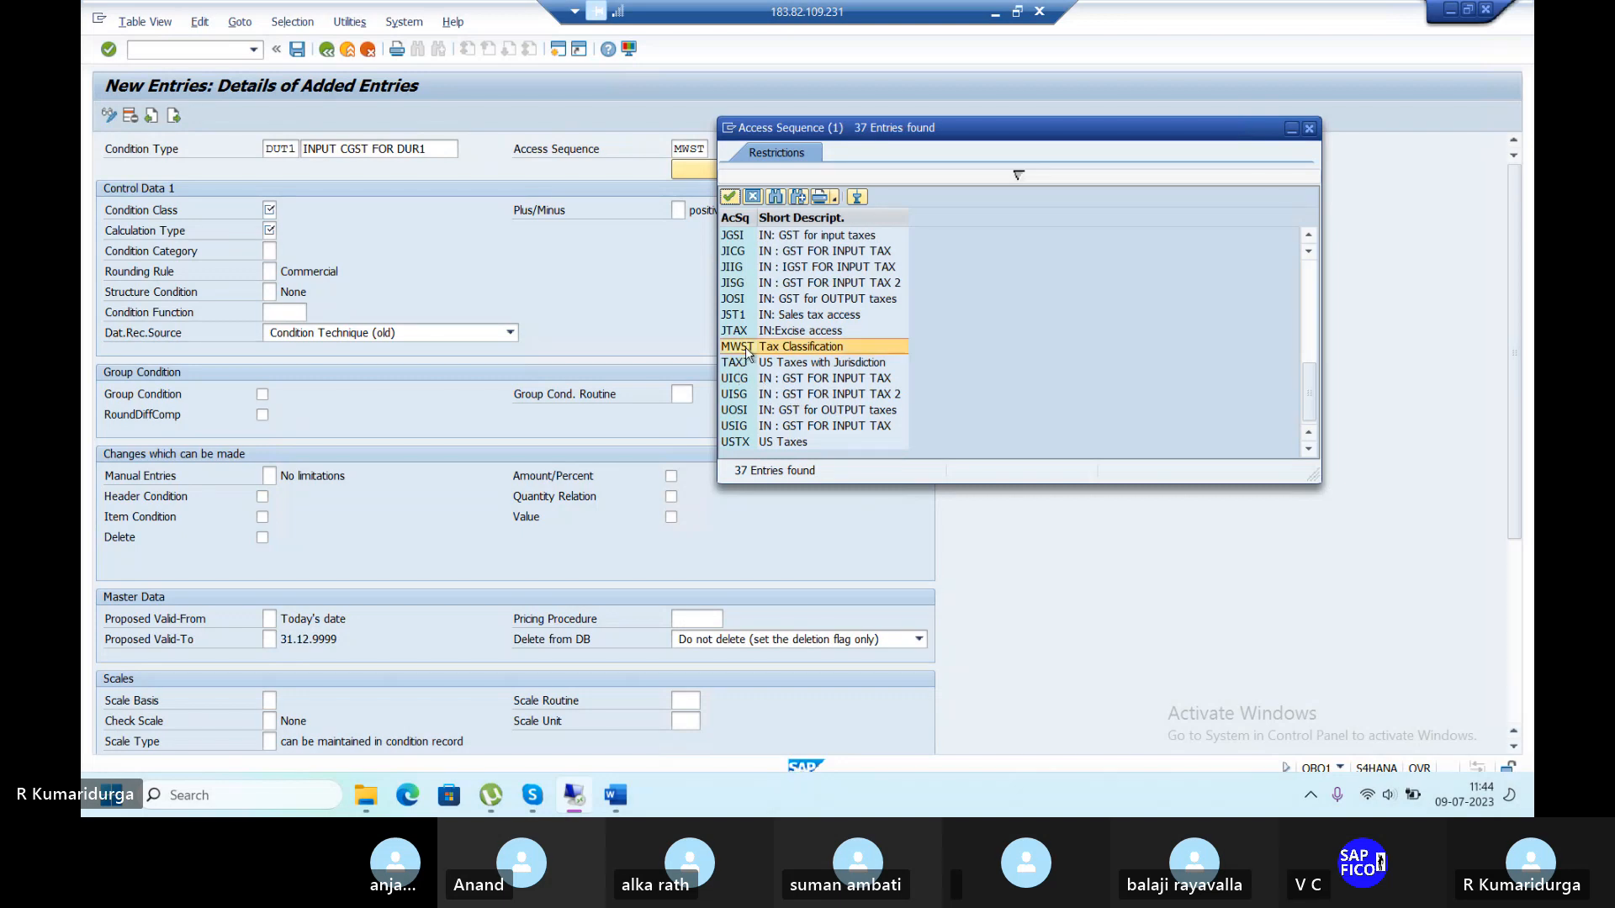
{"action": "left_click", "coordinate": [746, 352]}
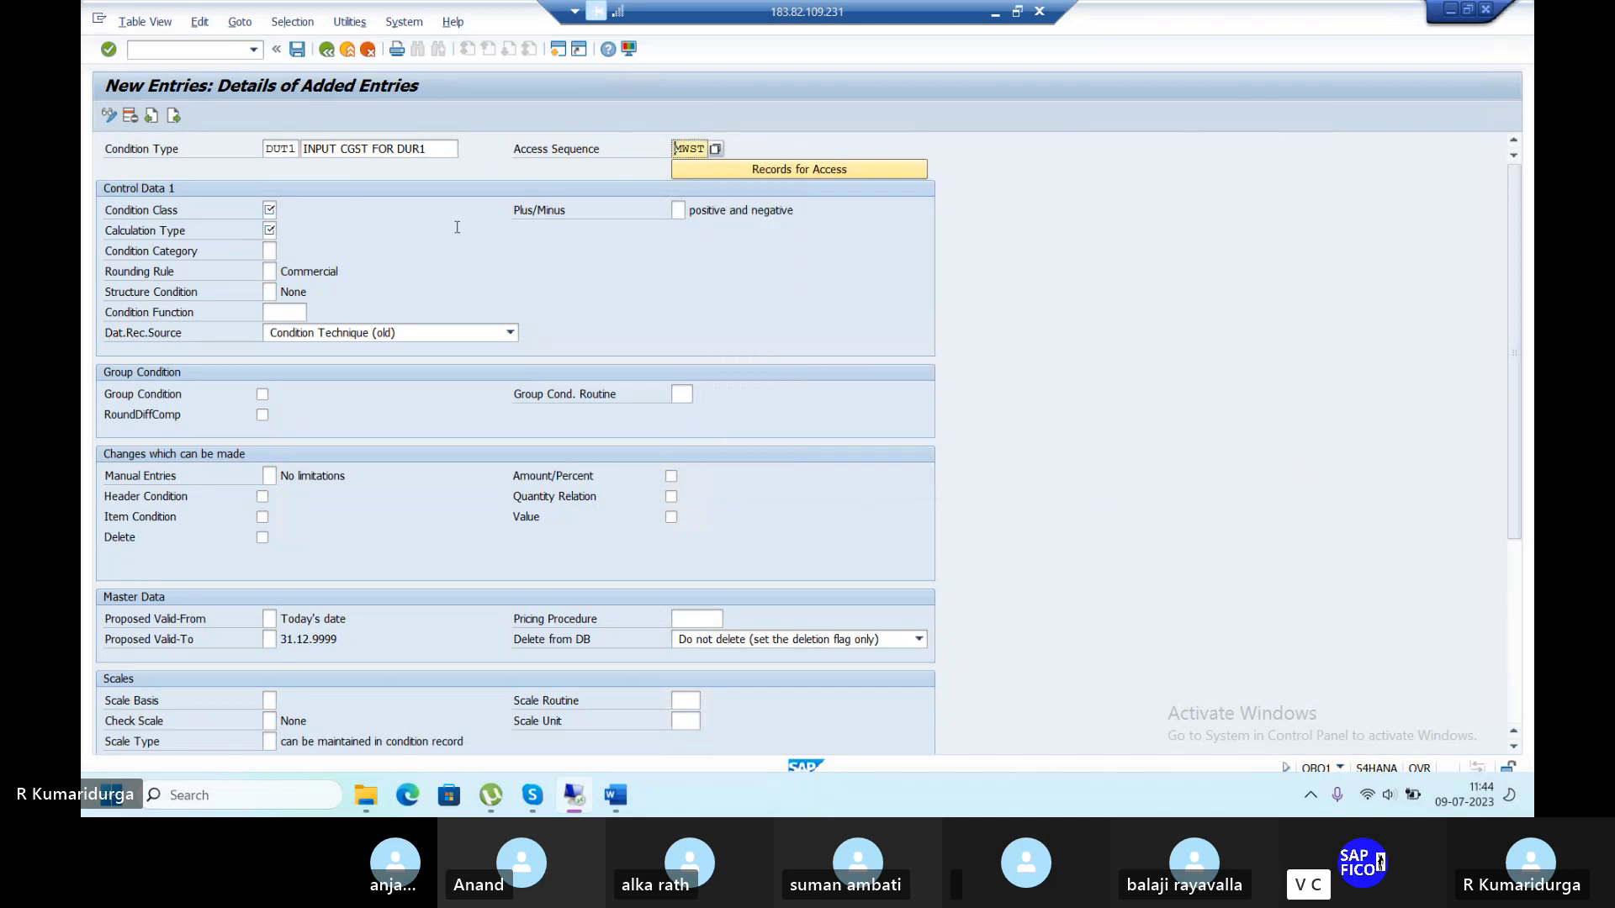
Set condition class D (Taxes) and calculation type Percentage, then validate the entry.
{"action": "left_click", "coordinate": [275, 210]}
{"action": "type", "text": "D"}
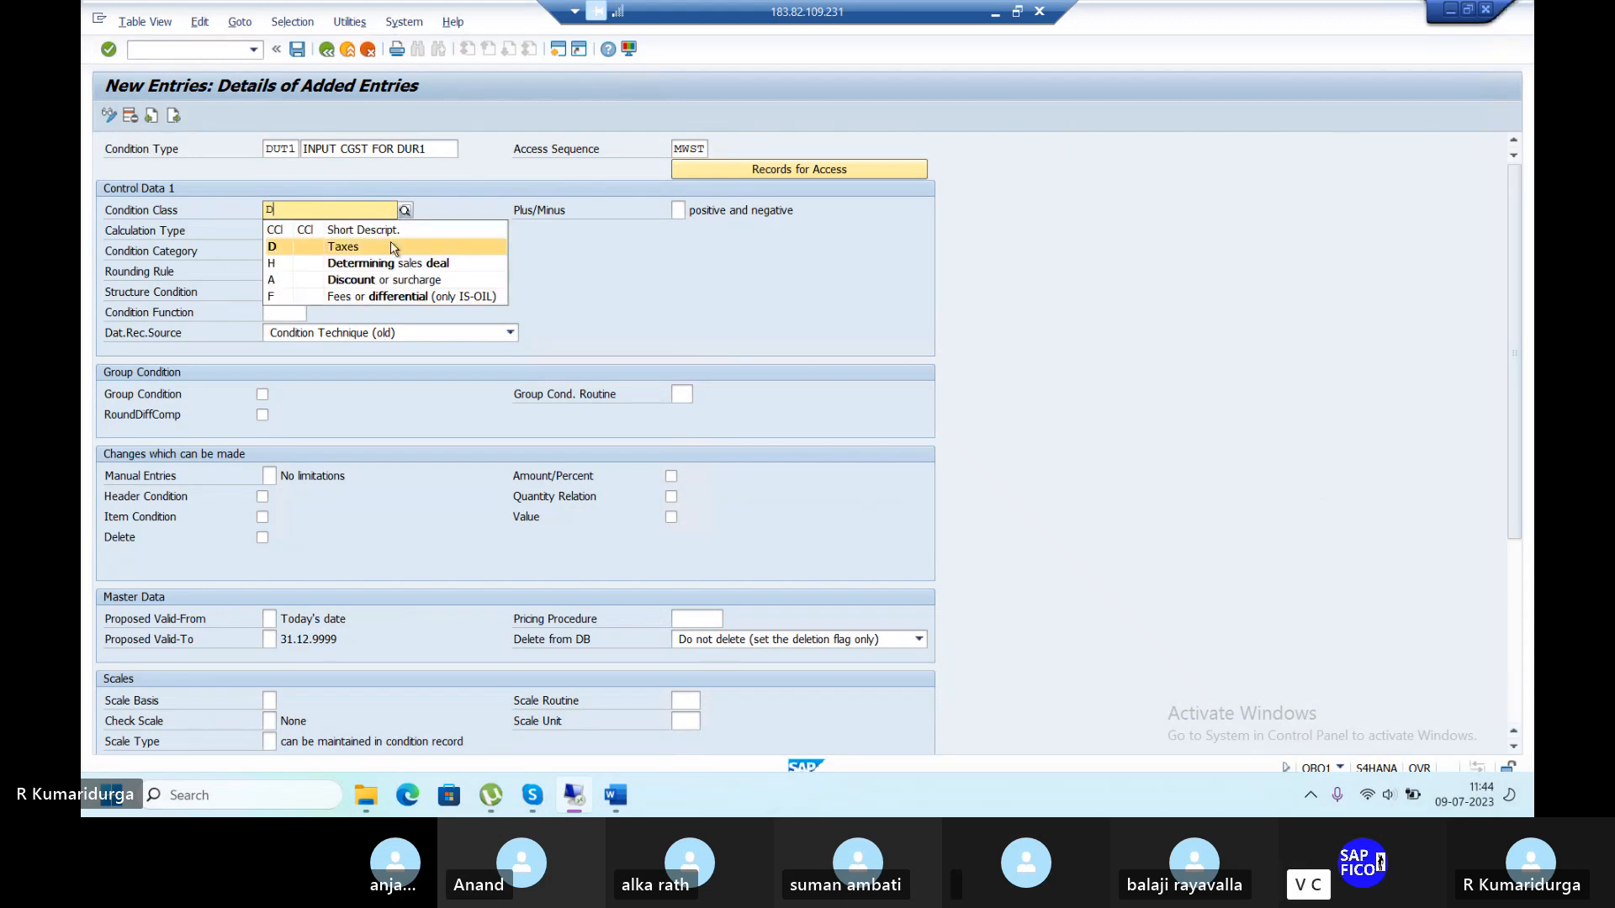
{"action": "left_click", "coordinate": [272, 246]}
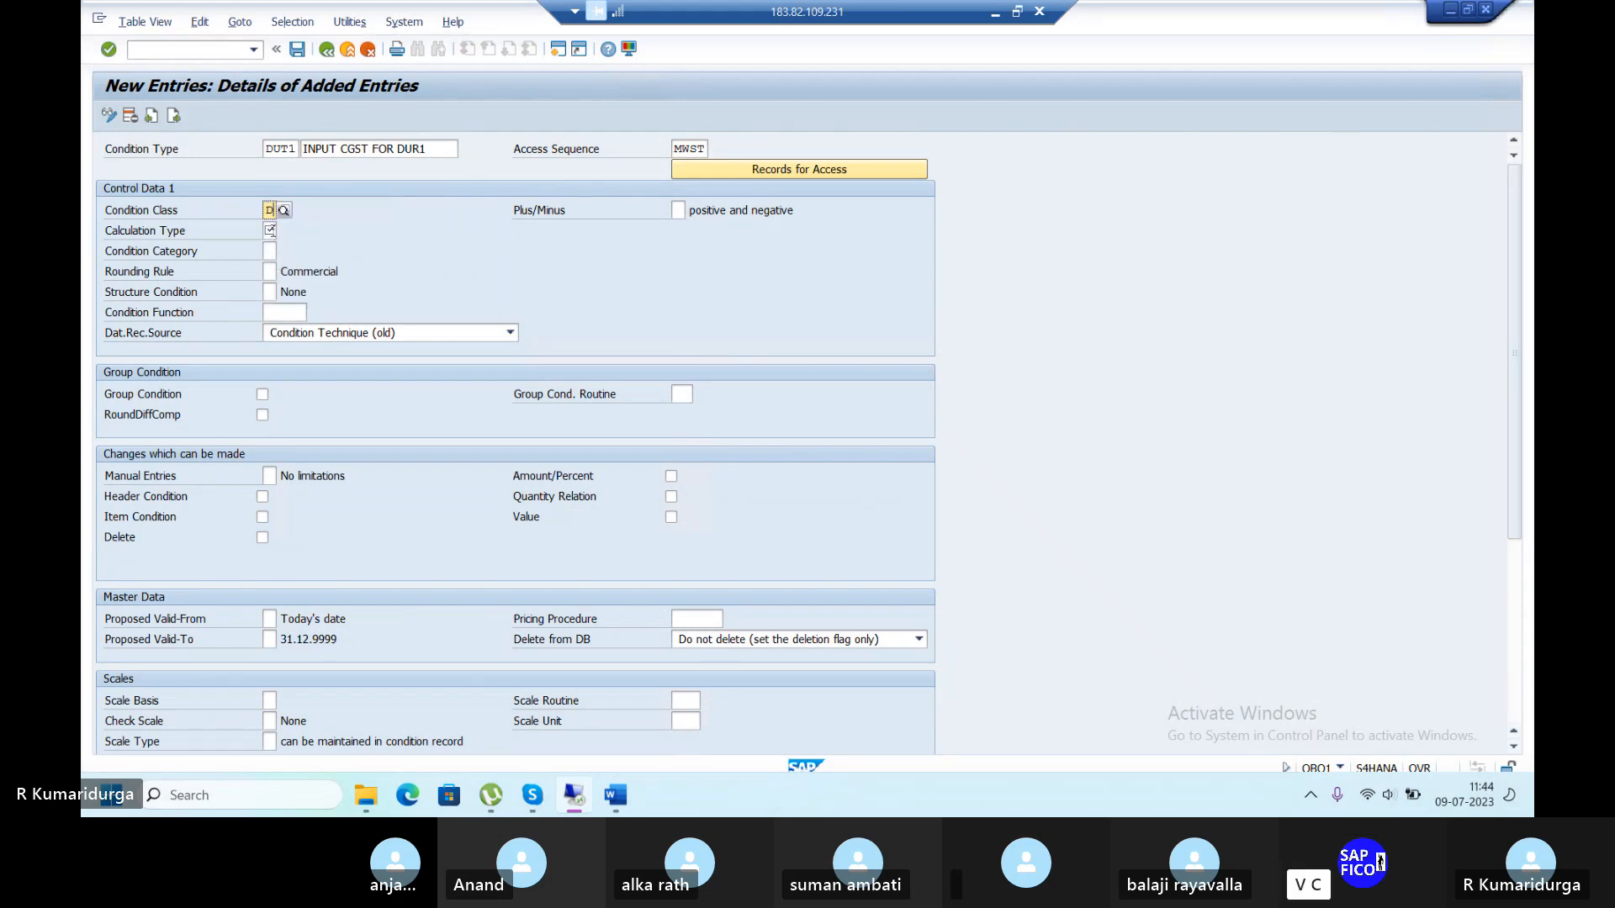
{"action": "left_click", "coordinate": [270, 230]}
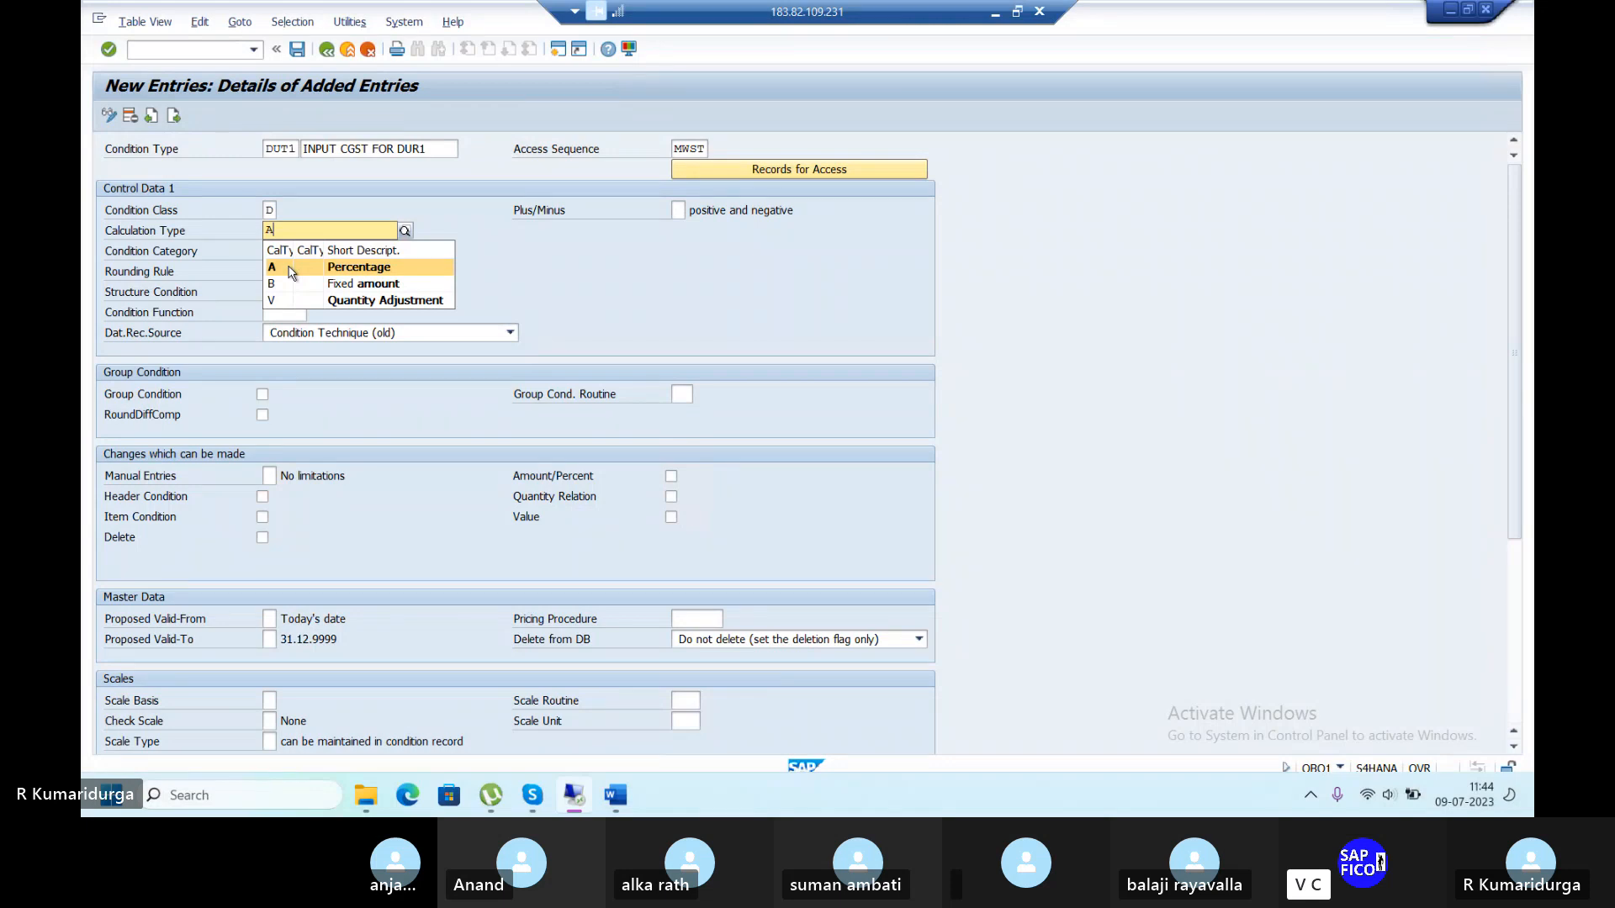
{"action": "left_click", "coordinate": [290, 270]}
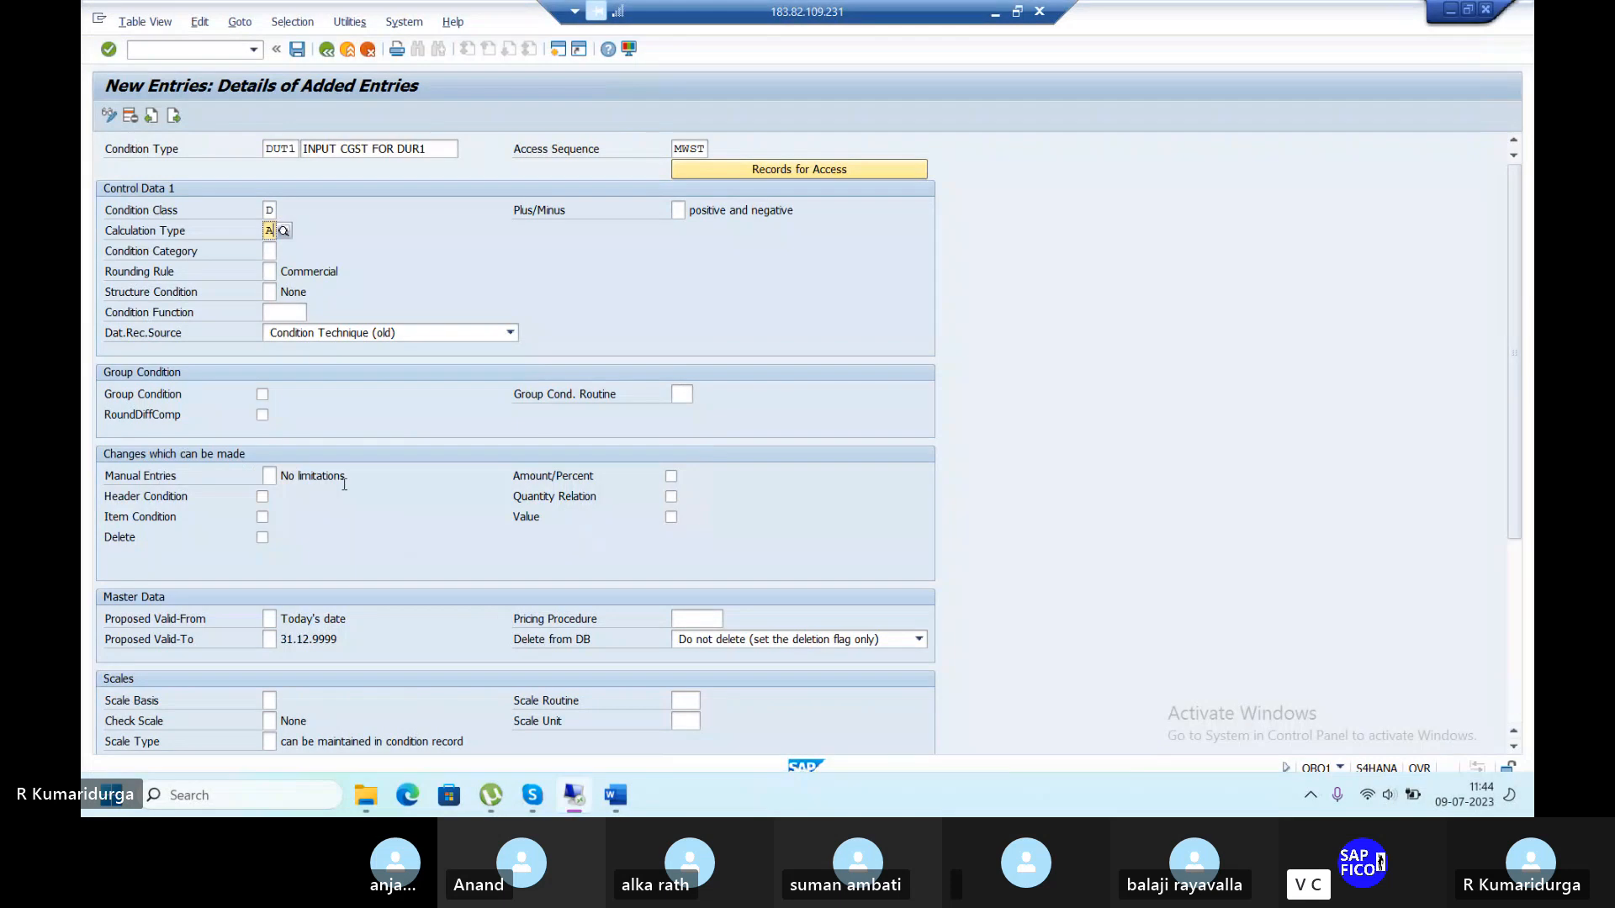
{"action": "key", "text": "Return"}
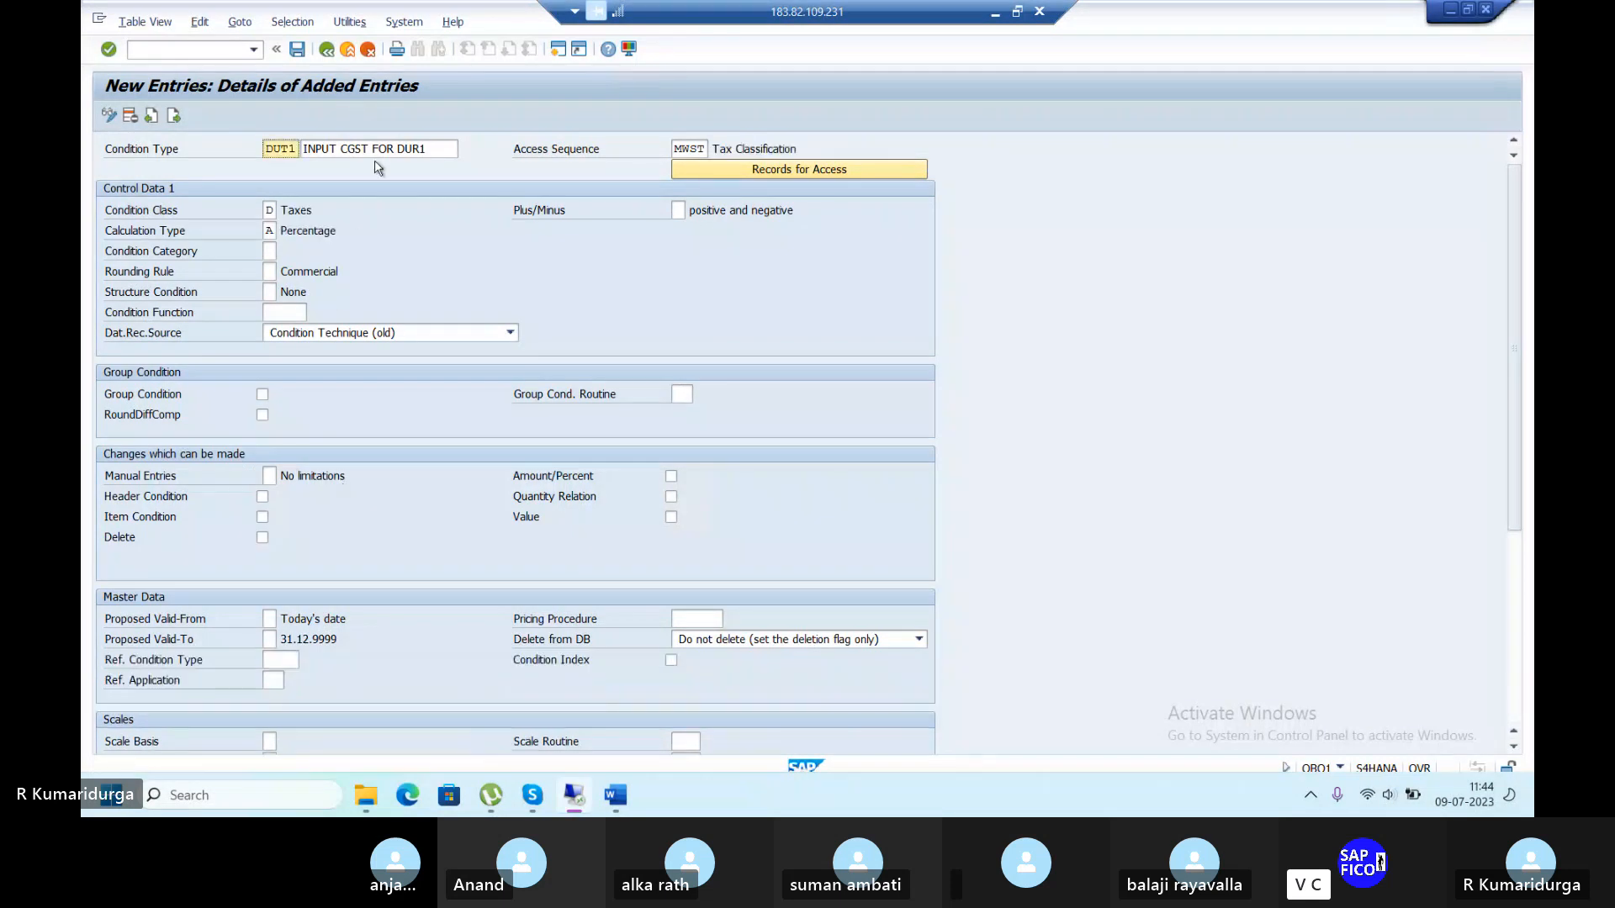
Save DUT1 under a new customizing request with short description 'GST FOR DUR1'.
{"action": "left_click", "coordinate": [298, 51]}
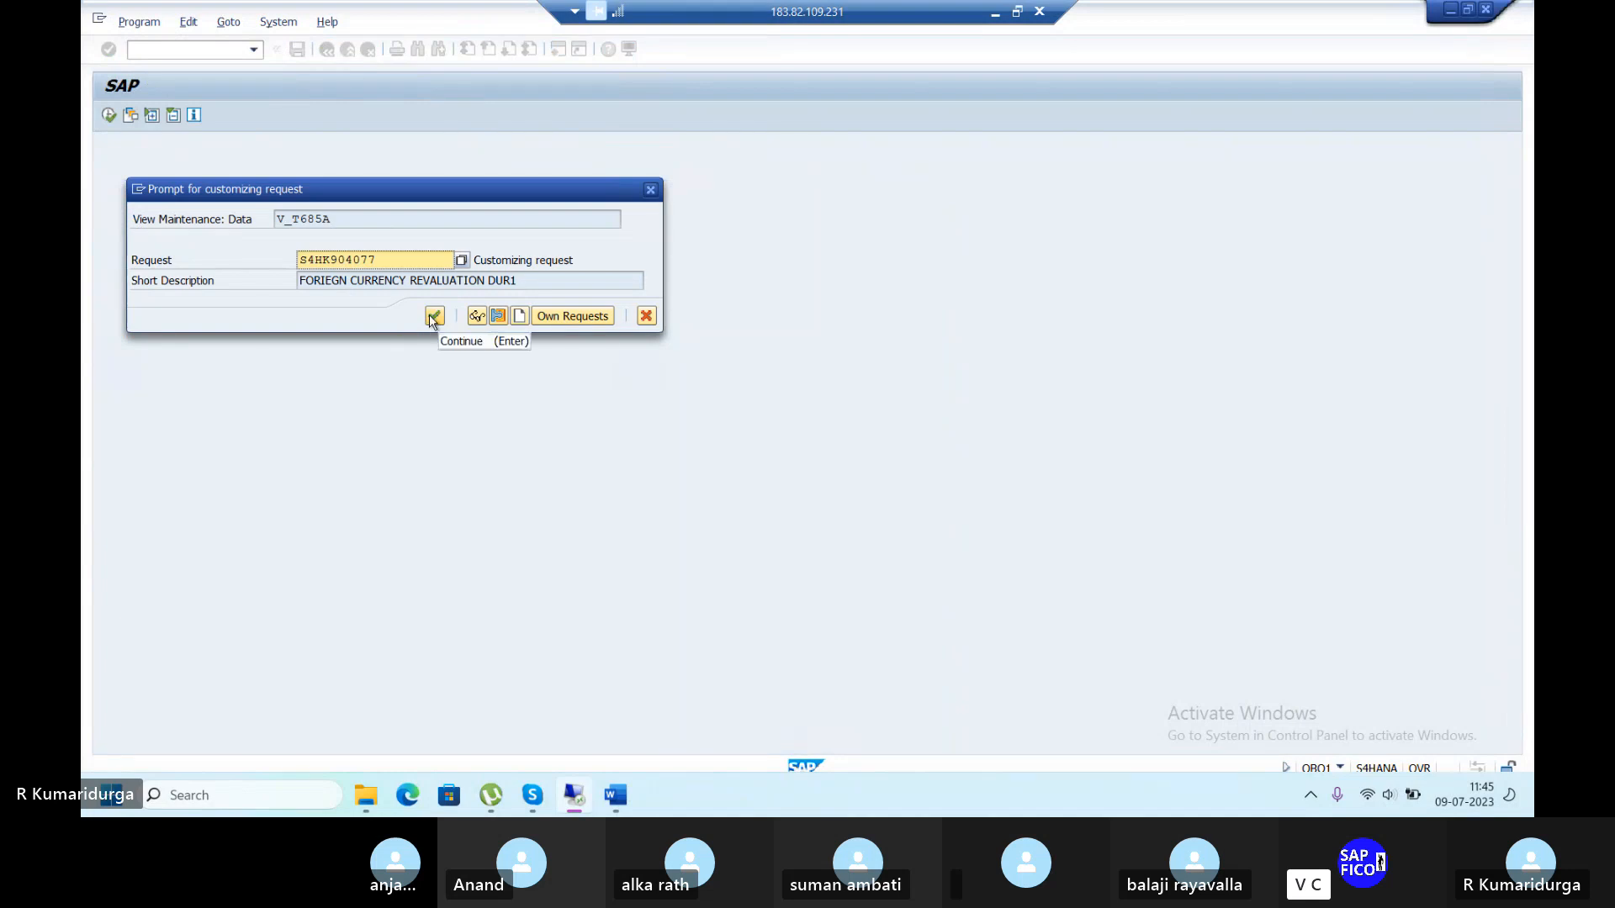
{"action": "left_click", "coordinate": [520, 316]}
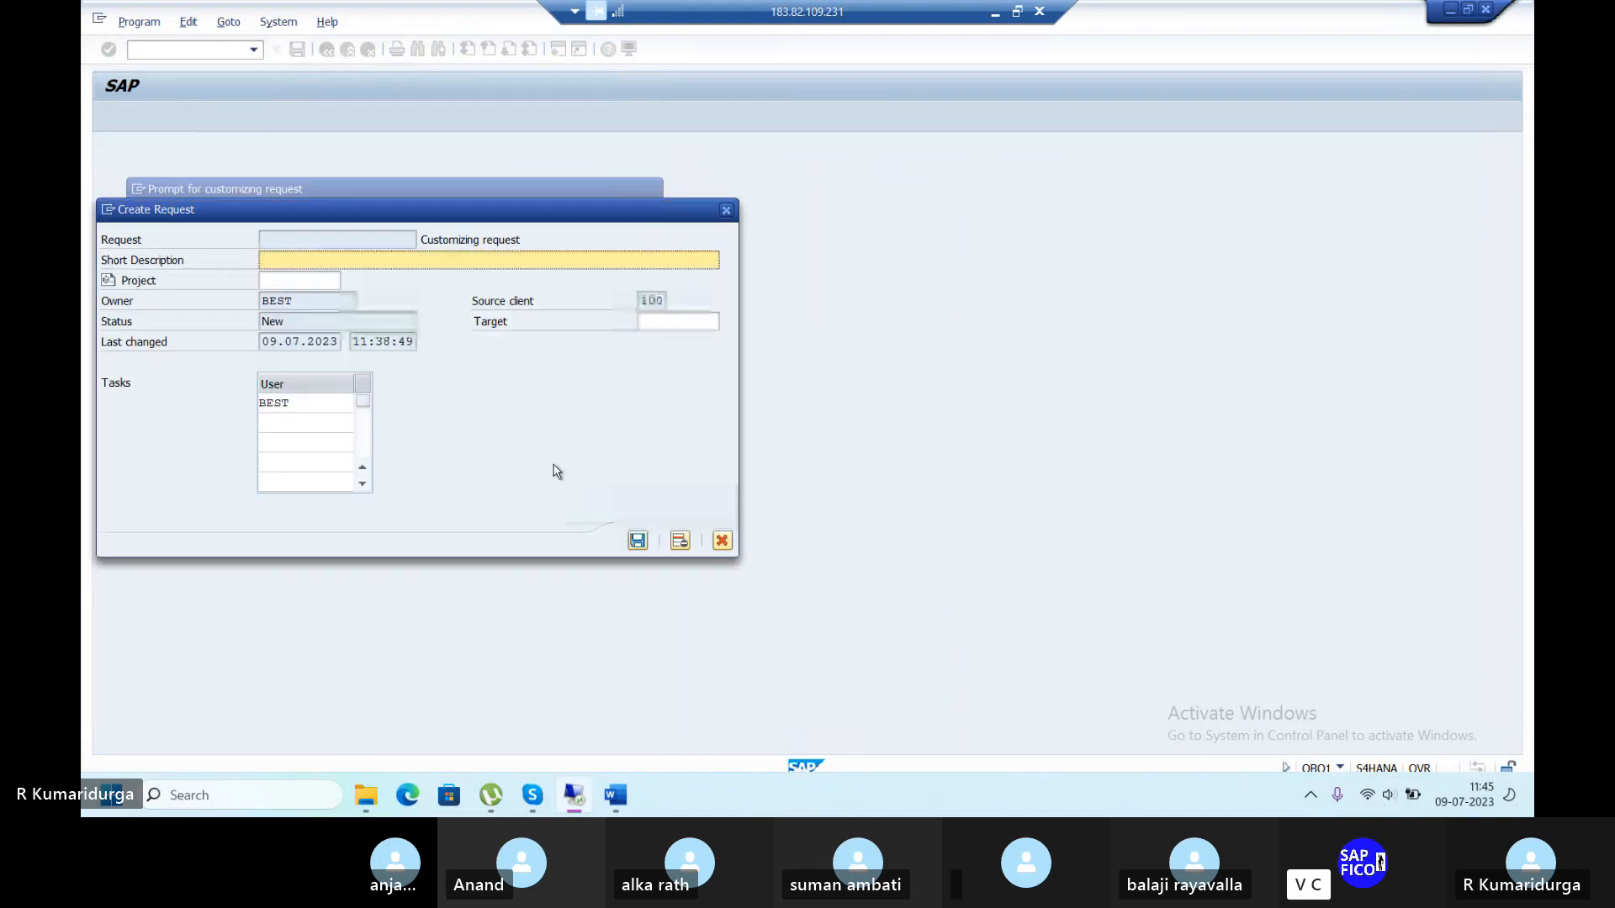
{"action": "type", "text": "GST"}
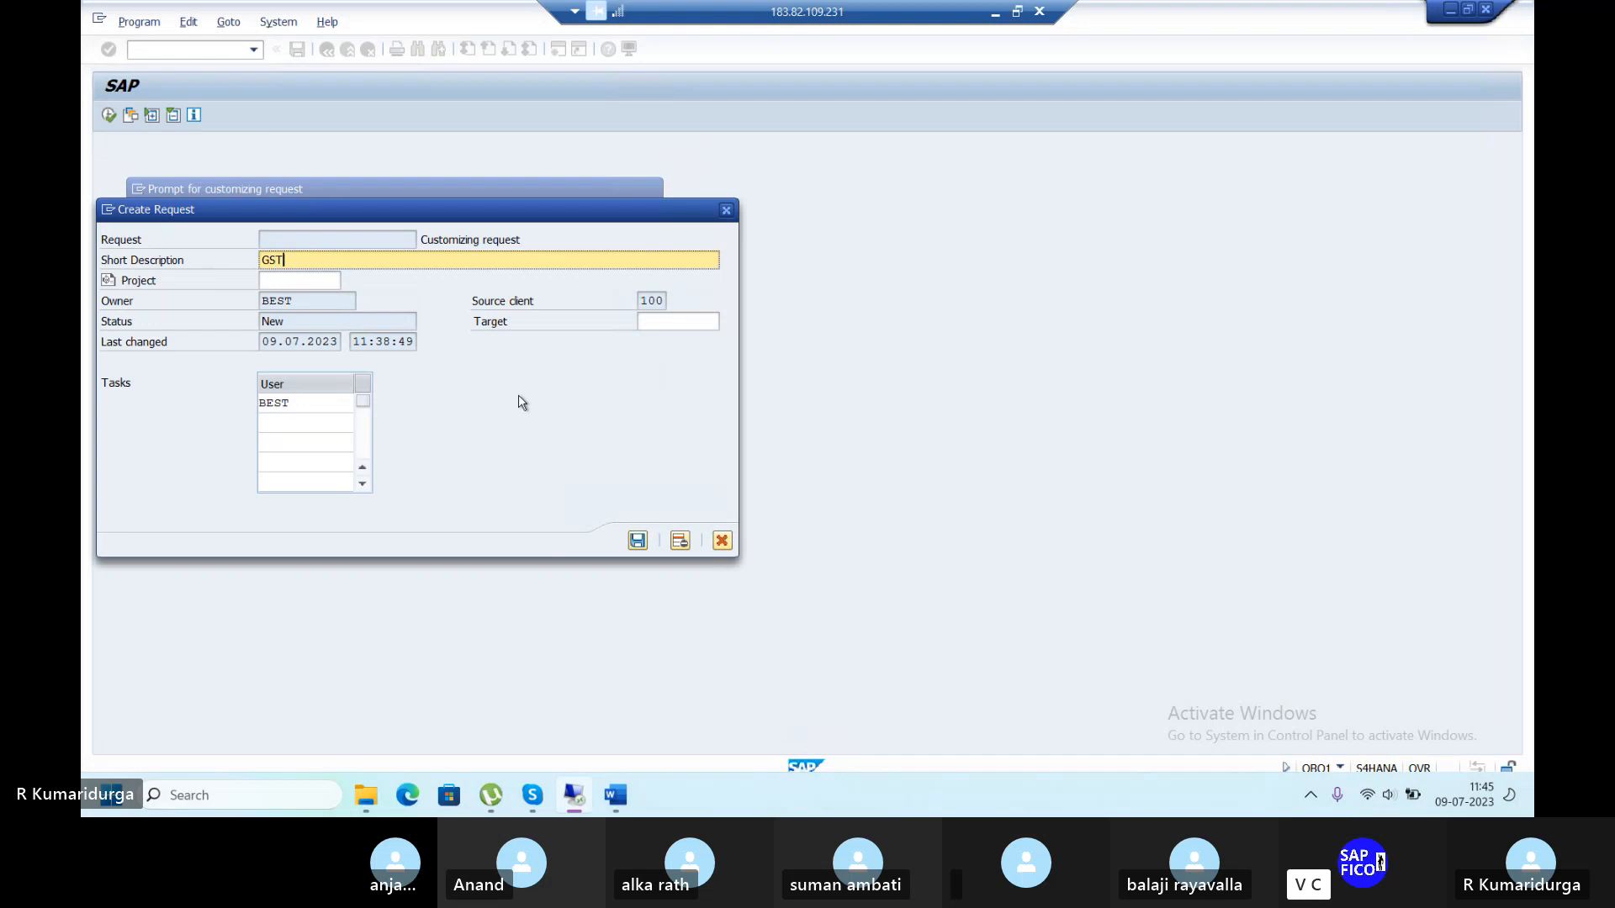
{"action": "type", "text": " FOR DUR0"}
{"action": "key", "text": "BackSpace"}
{"action": "type", "text": "11"}
{"action": "key", "text": "BackSpace"}
{"action": "key", "text": "Return"}
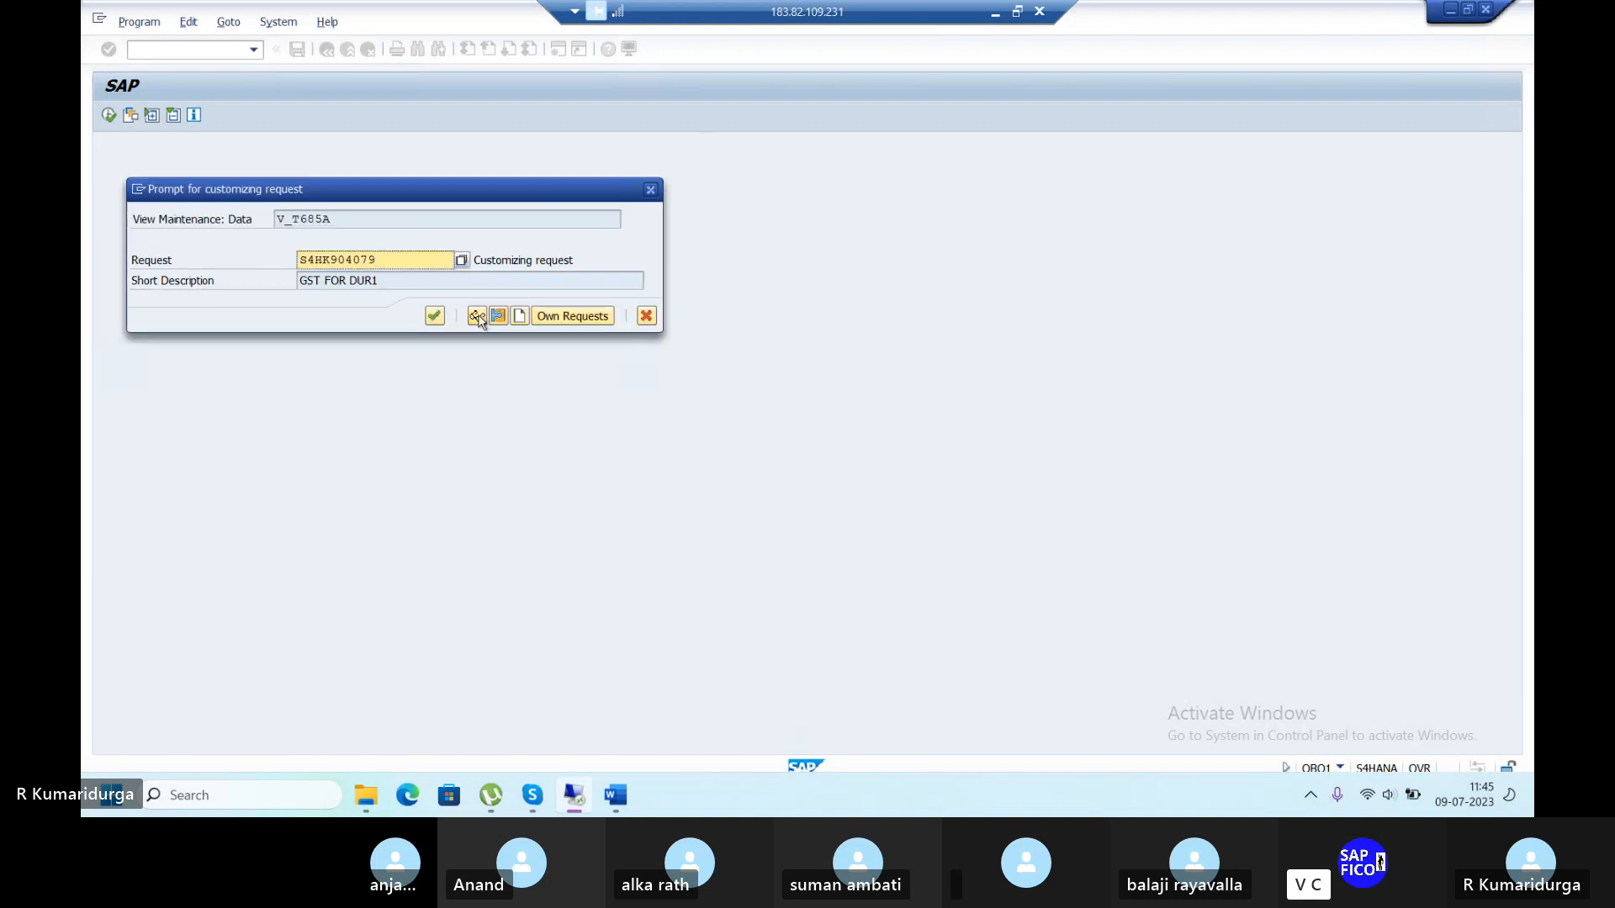
{"action": "left_click", "coordinate": [434, 315]}
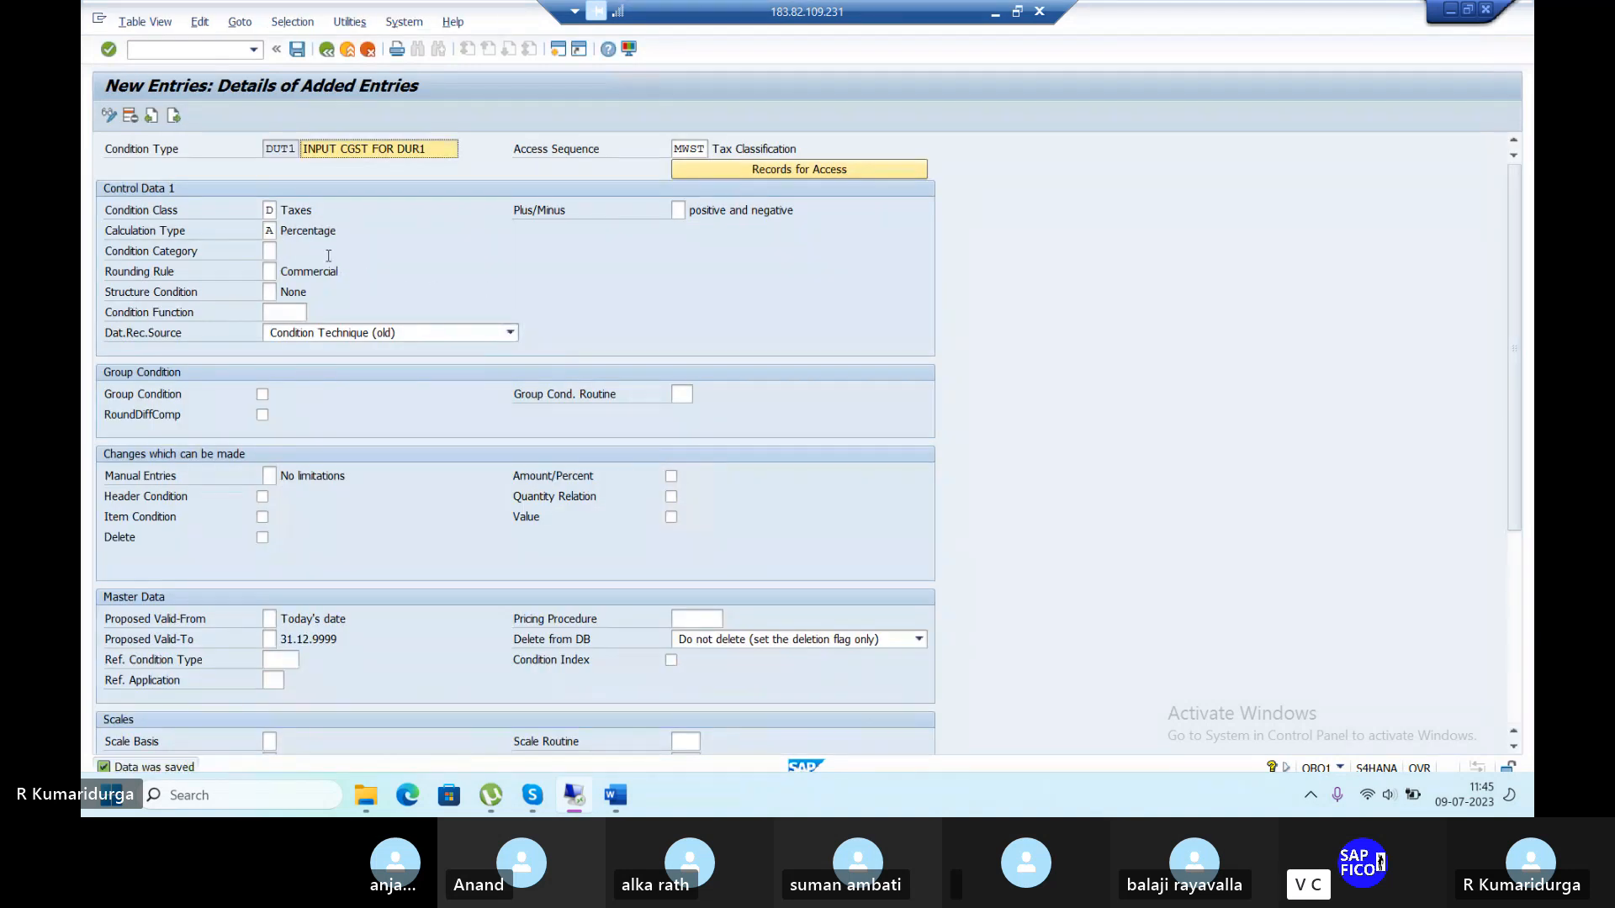
Add another condition type DUT2 described 'INPUT SGST FOR DUR1'.
{"action": "left_click", "coordinate": [326, 50]}
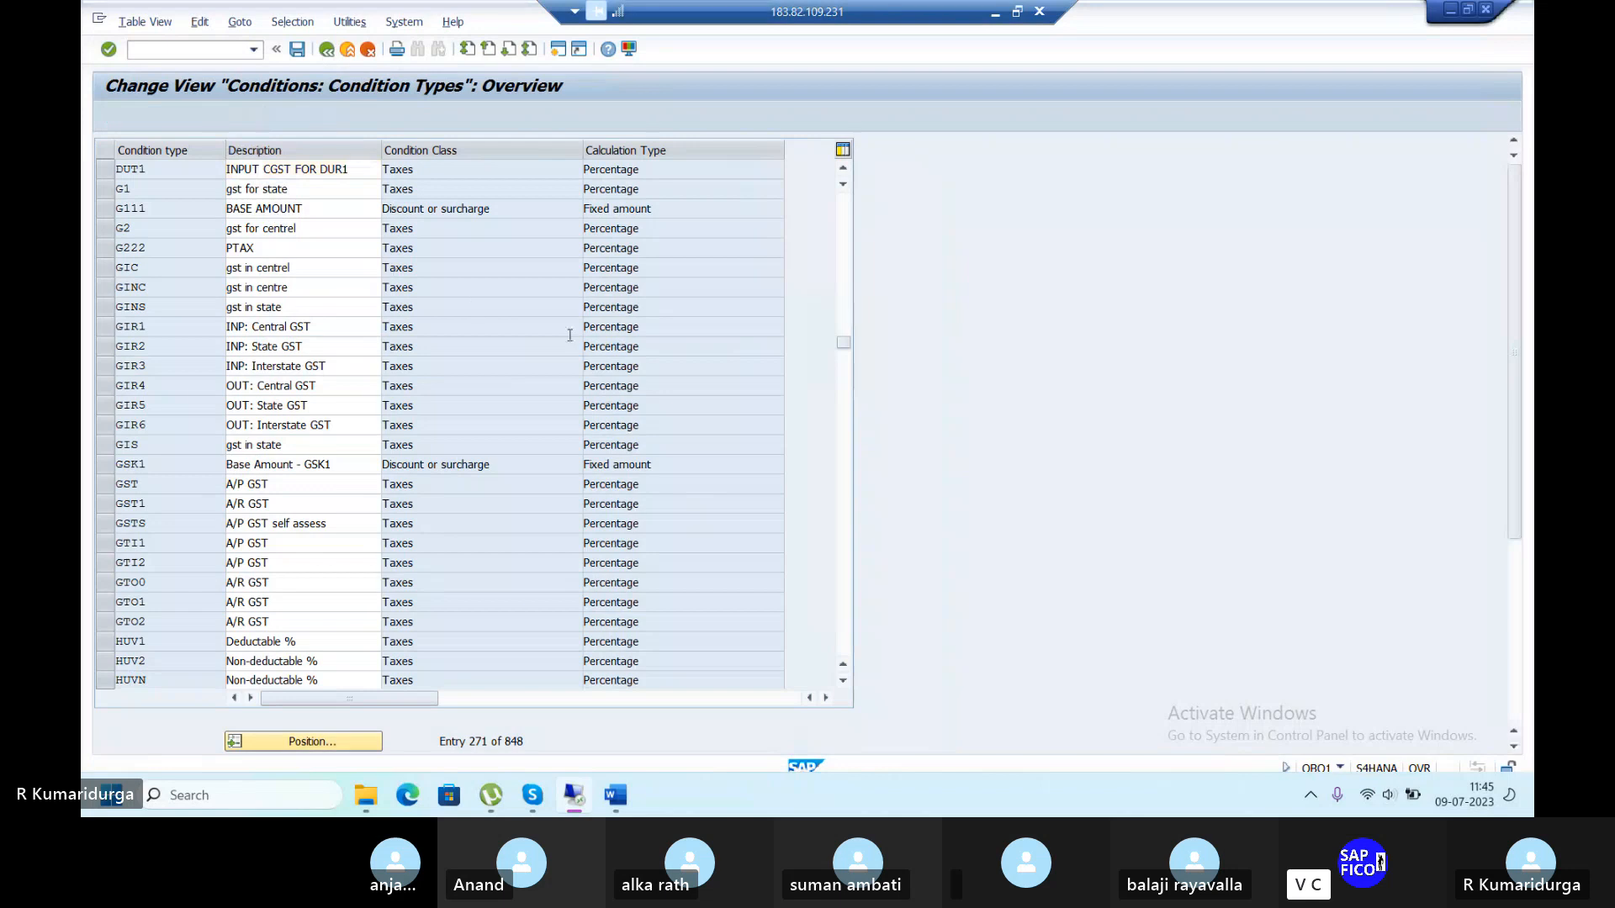
{"action": "left_click", "coordinate": [187, 116]}
{"action": "type", "text": "DUT"}
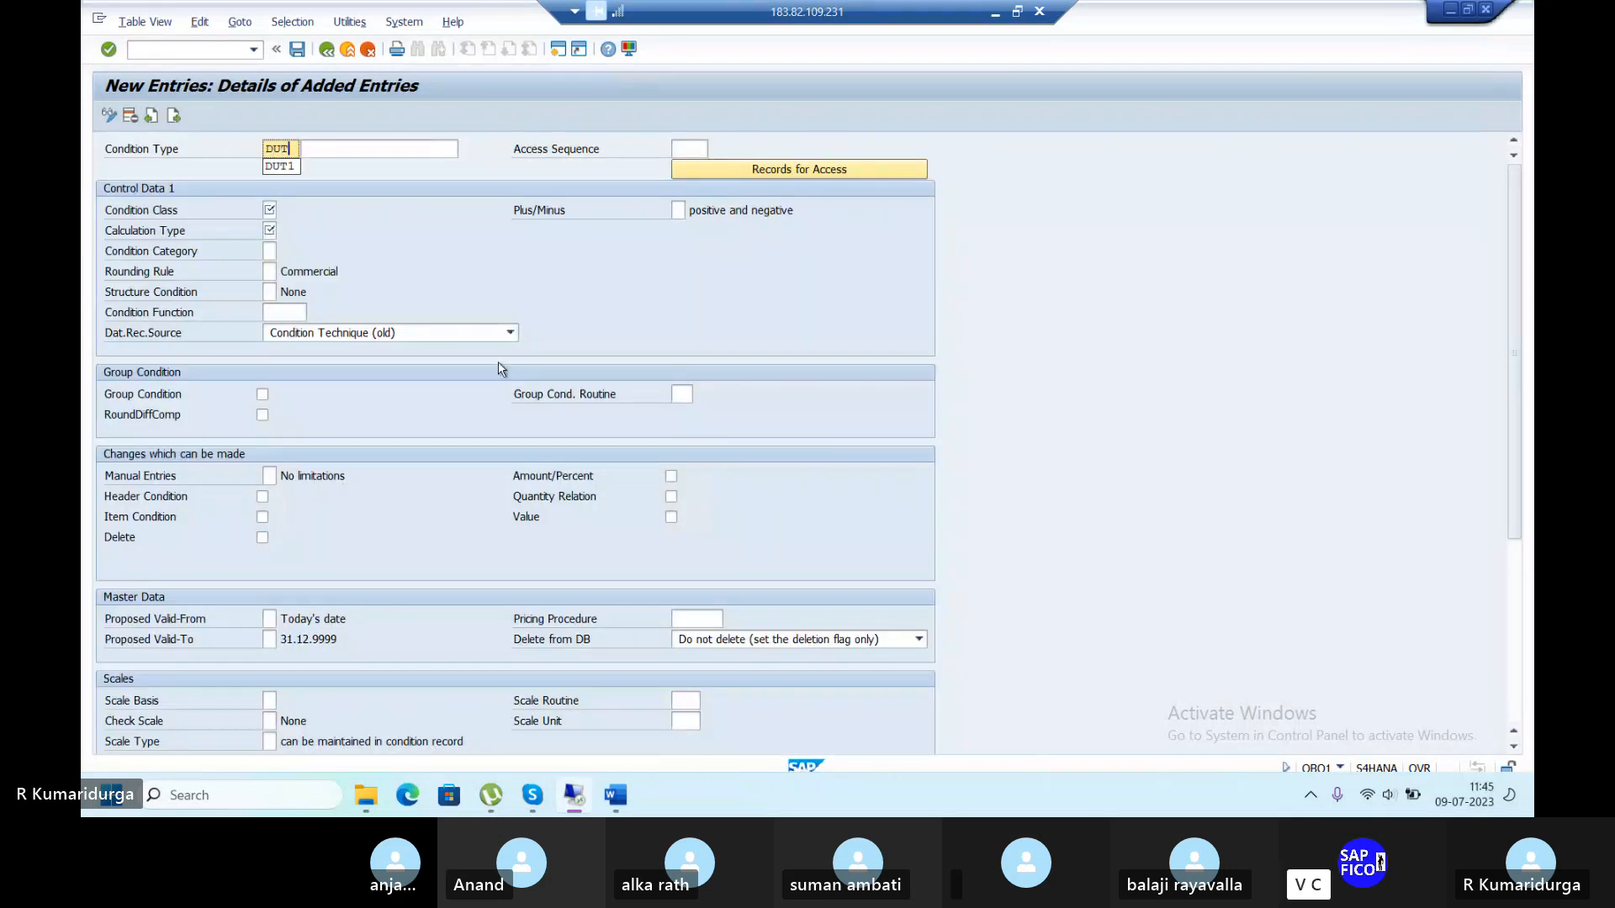
{"action": "type", "text": "2"}
{"action": "key", "text": "Tab"}
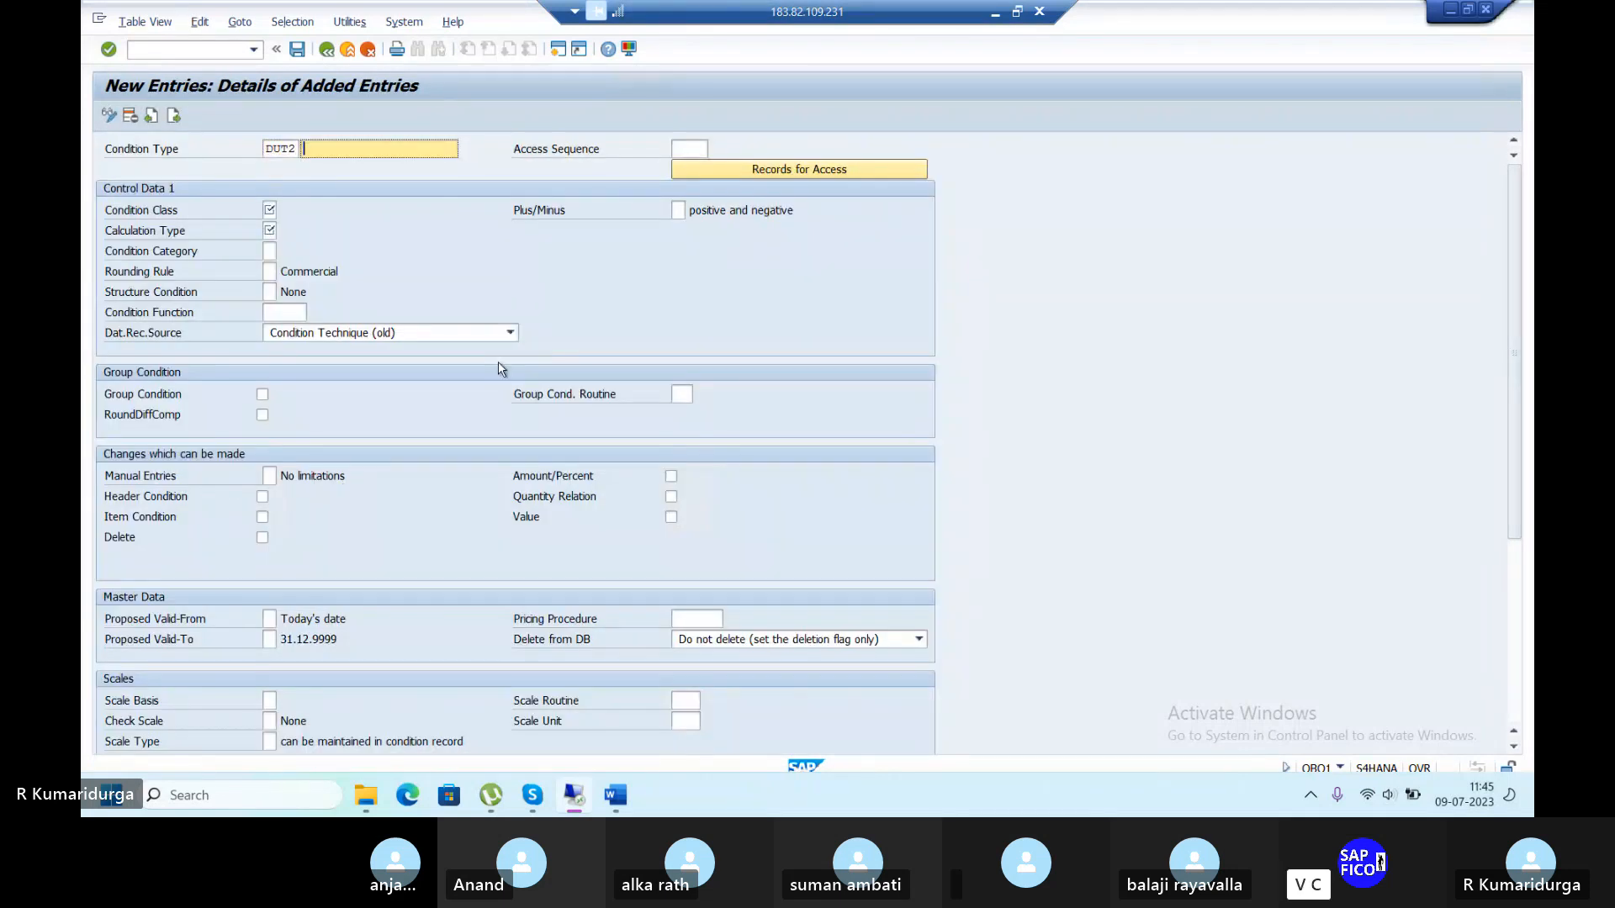
{"action": "type", "text": "INPUT SC"}
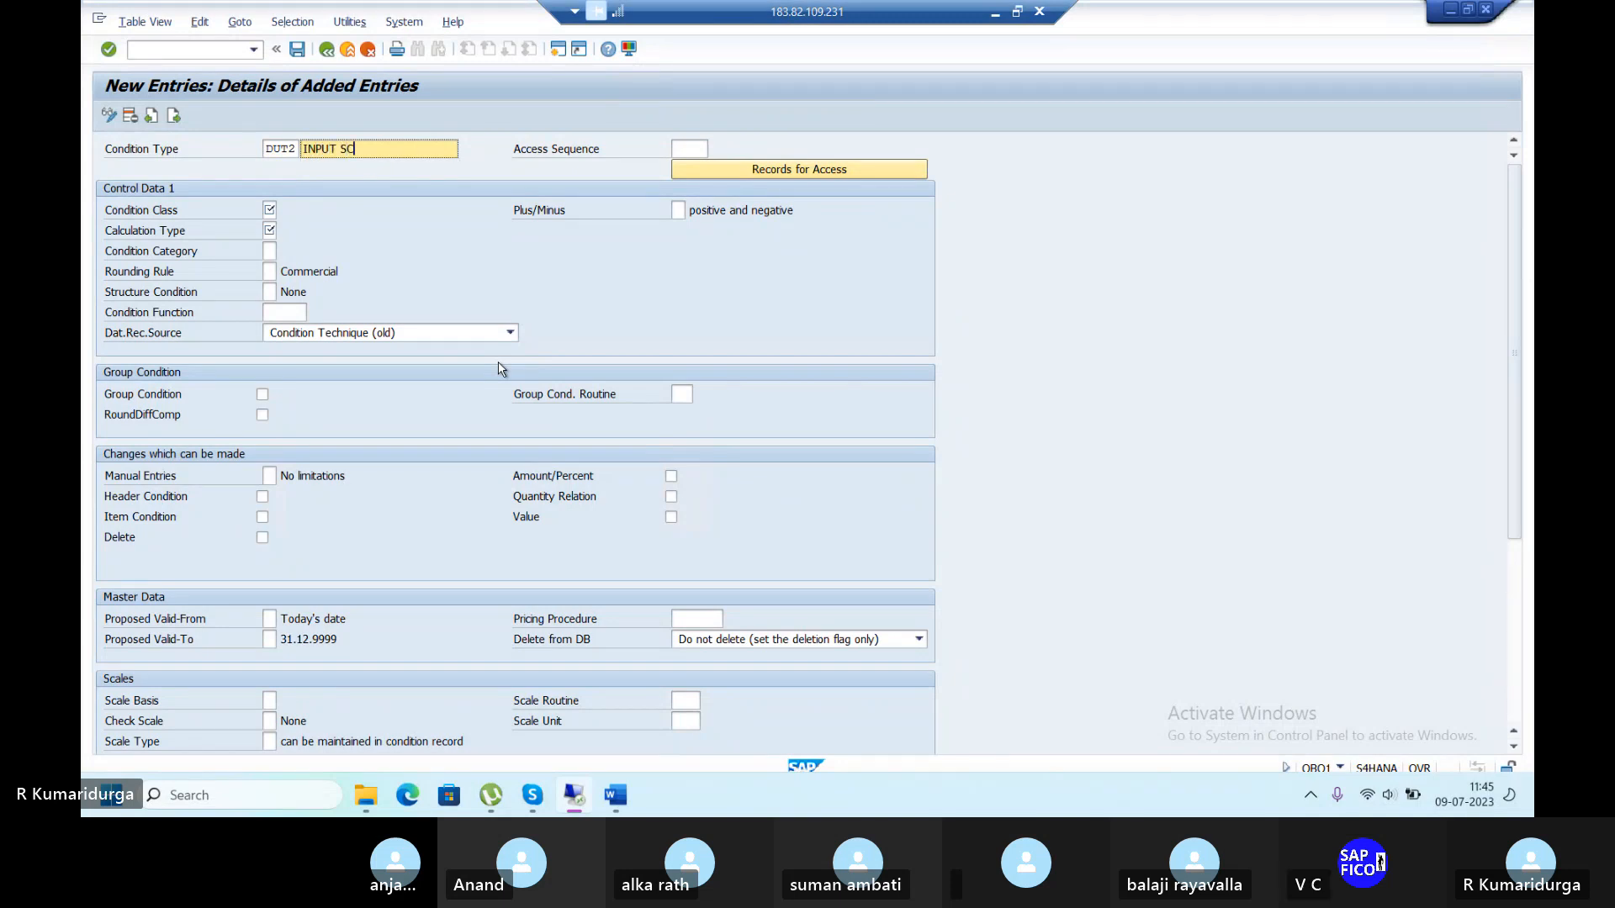
{"action": "key", "text": "BackSpace"}
{"action": "type", "text": "GST FOR DUR"}
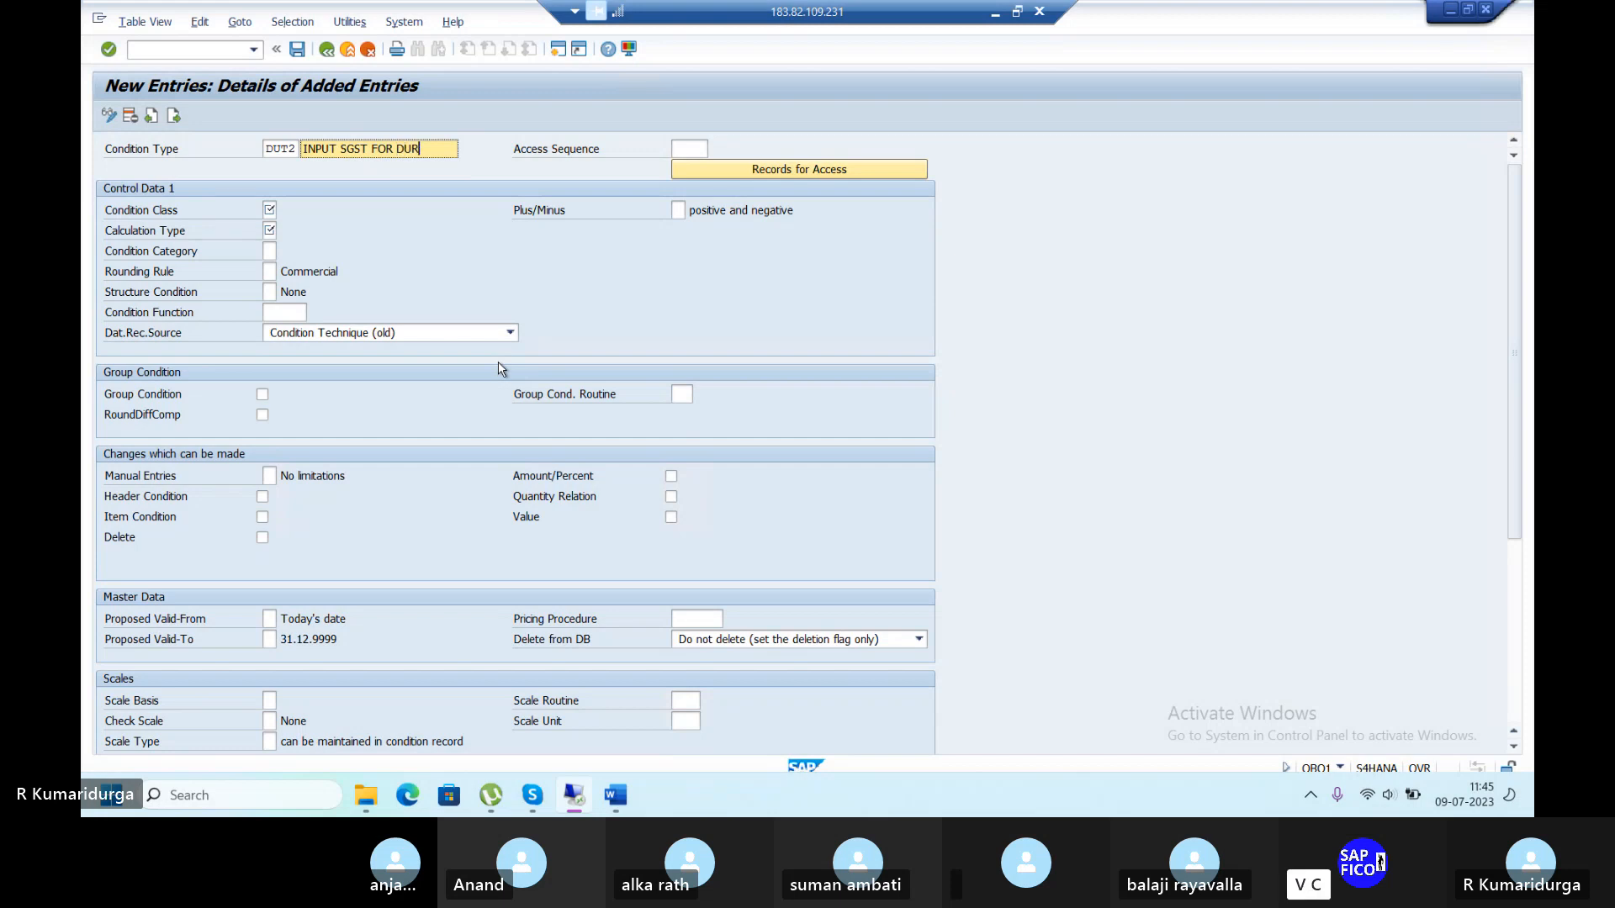
{"action": "type", "text": "1"}
Give DUT2 access sequence MWST, class D (Taxes) and Percentage calculation, save, and go back.
{"action": "left_click", "coordinate": [703, 149]}
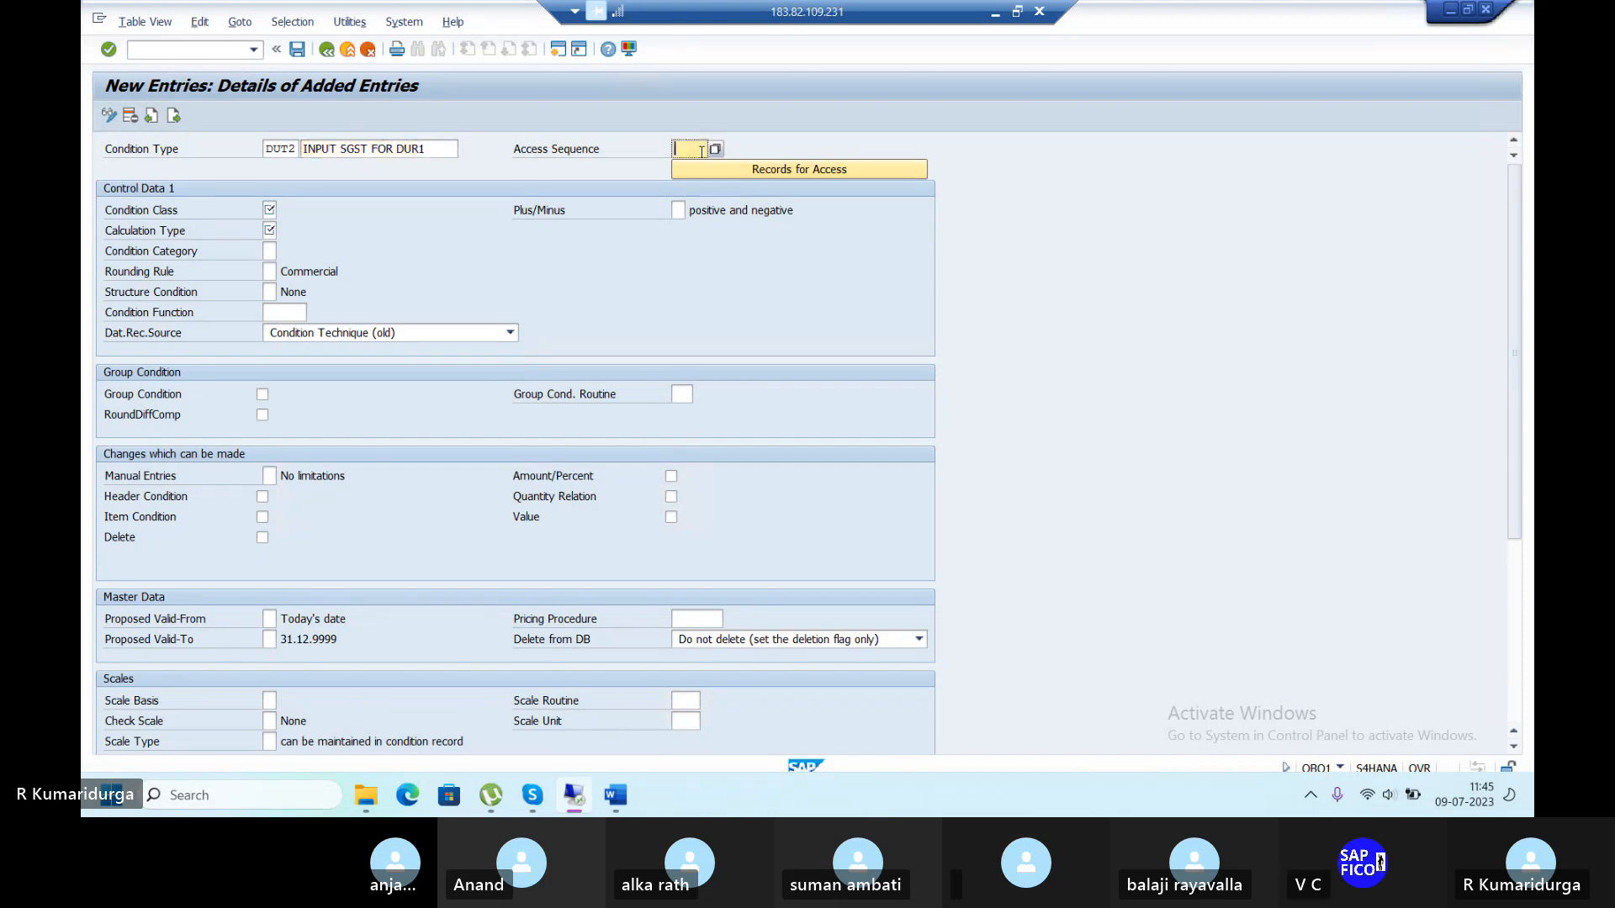
{"action": "type", "text": "MWST"}
{"action": "left_click", "coordinate": [269, 209]}
{"action": "type", "text": "D"}
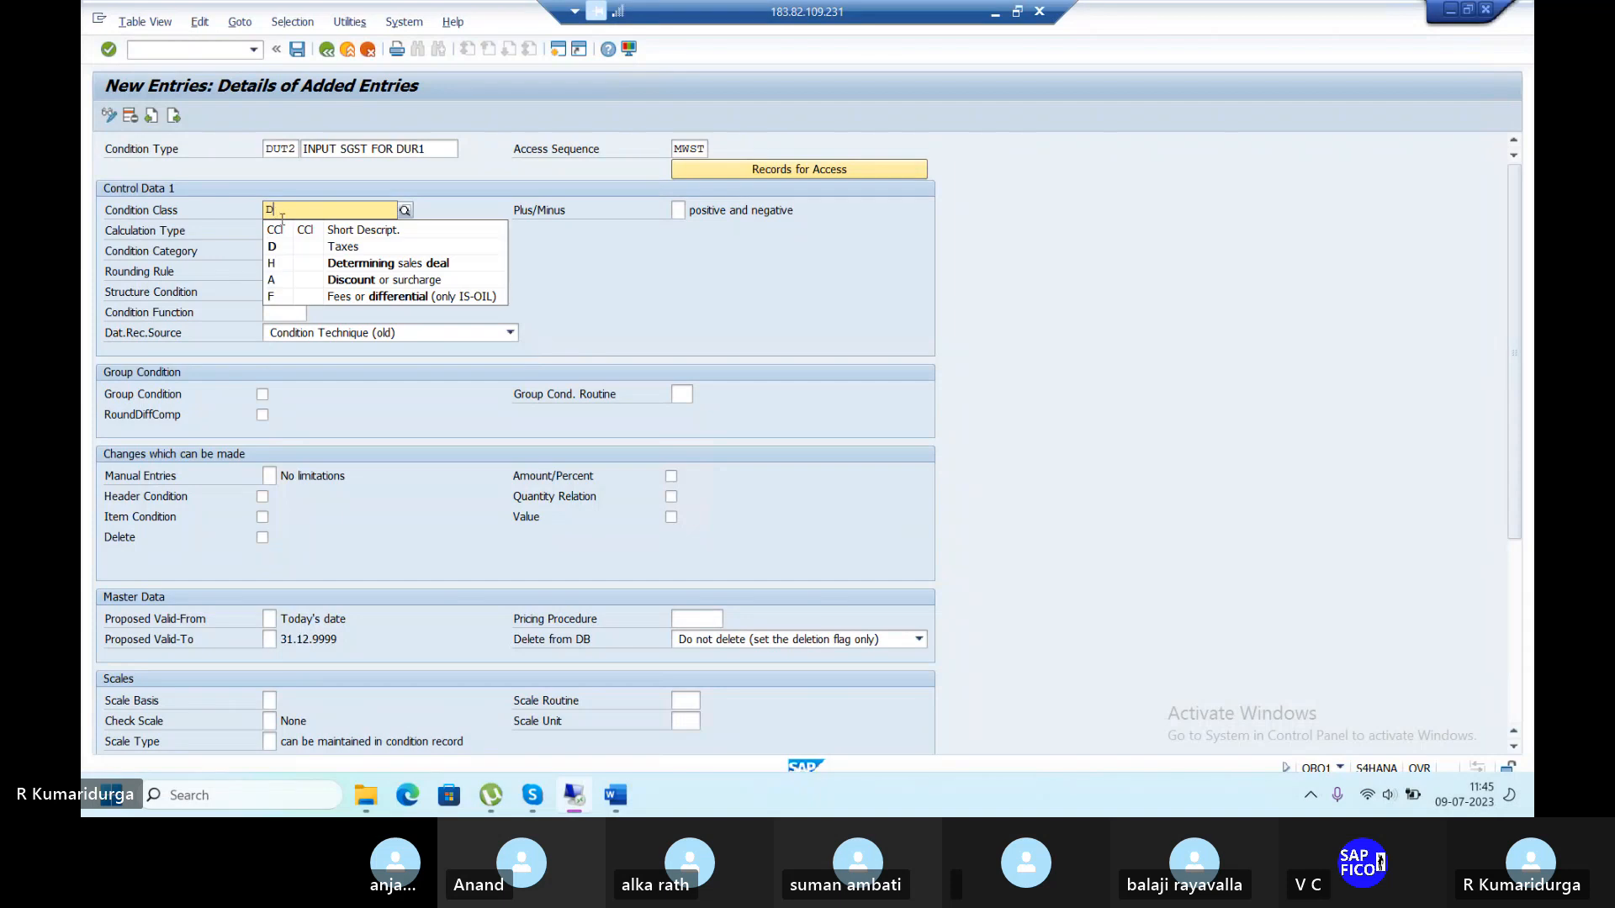
{"action": "left_click", "coordinate": [300, 249]}
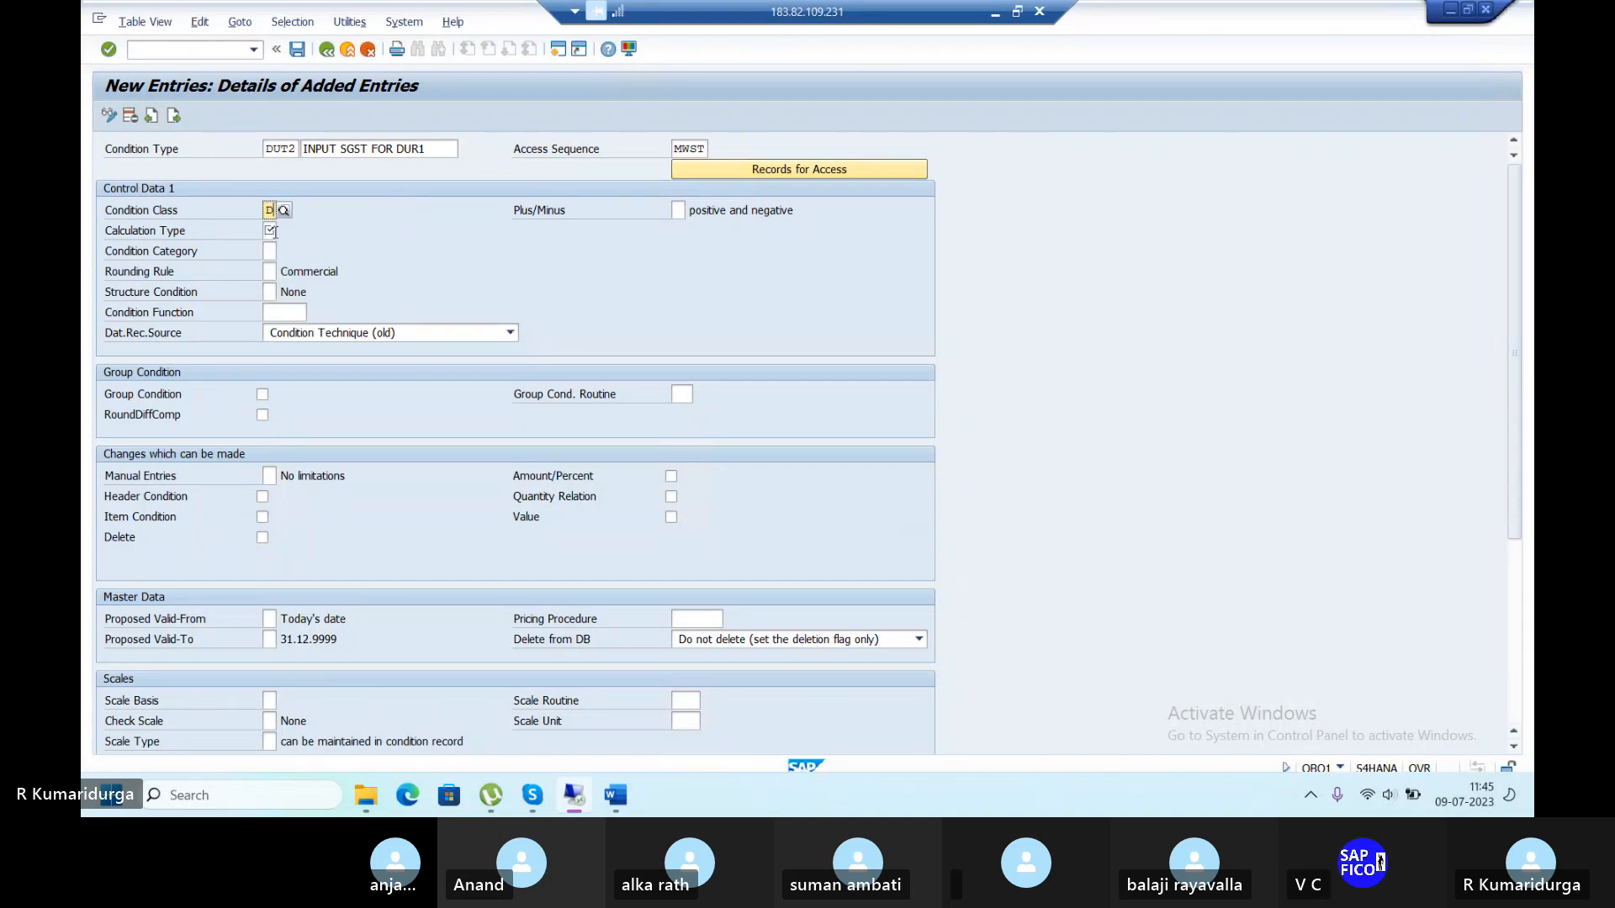
{"action": "left_click", "coordinate": [269, 228]}
{"action": "type", "text": "A"}
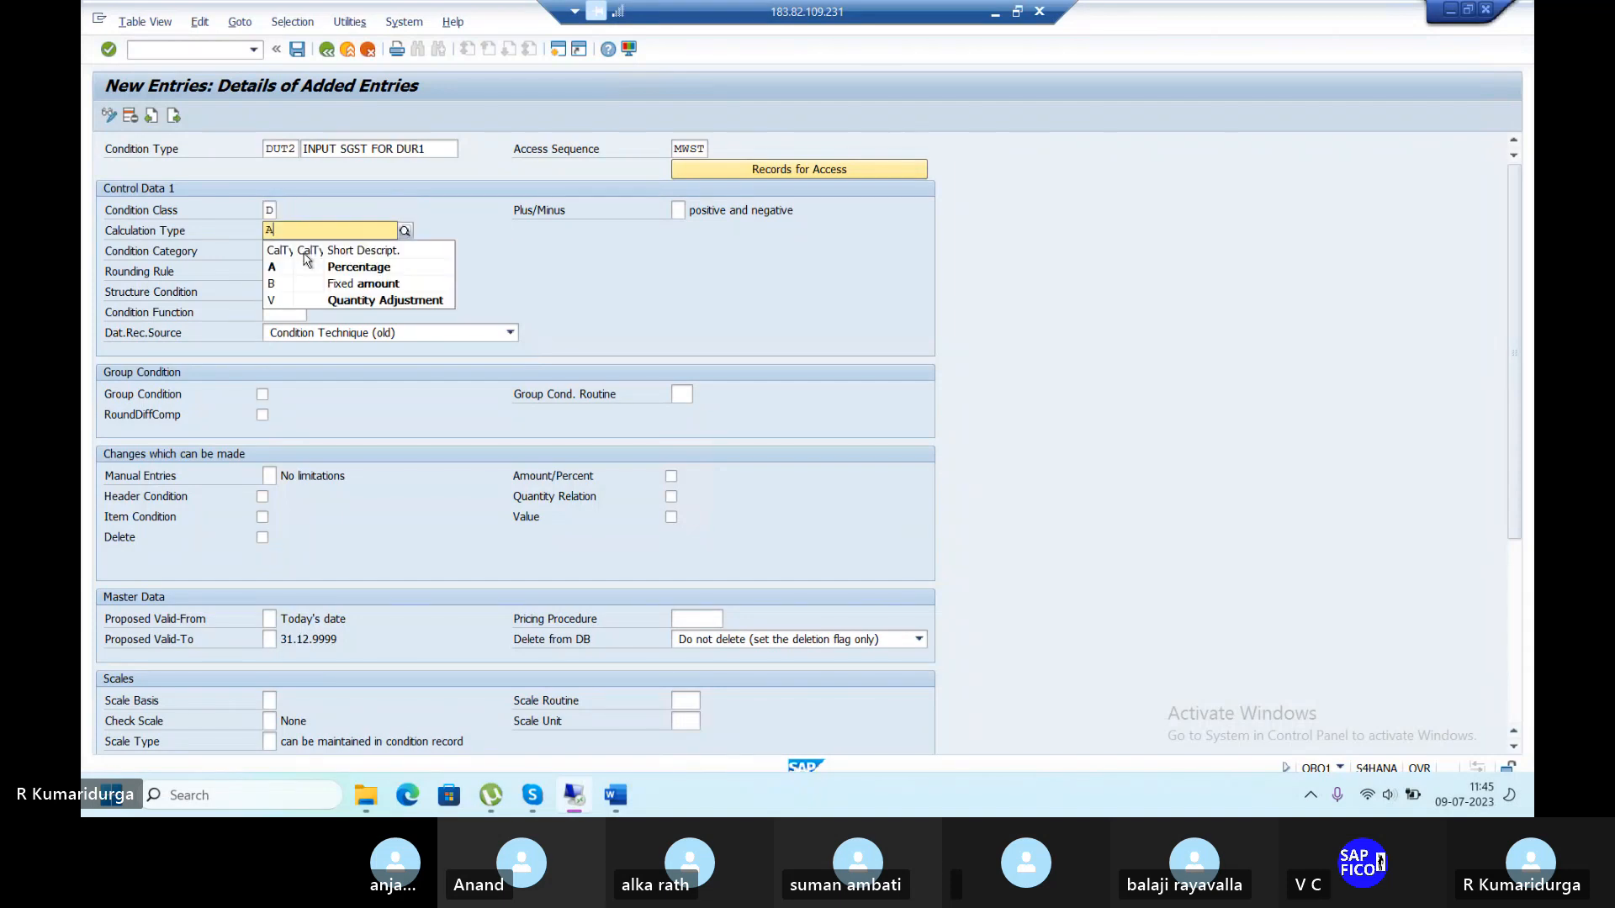
{"action": "left_click", "coordinate": [309, 267]}
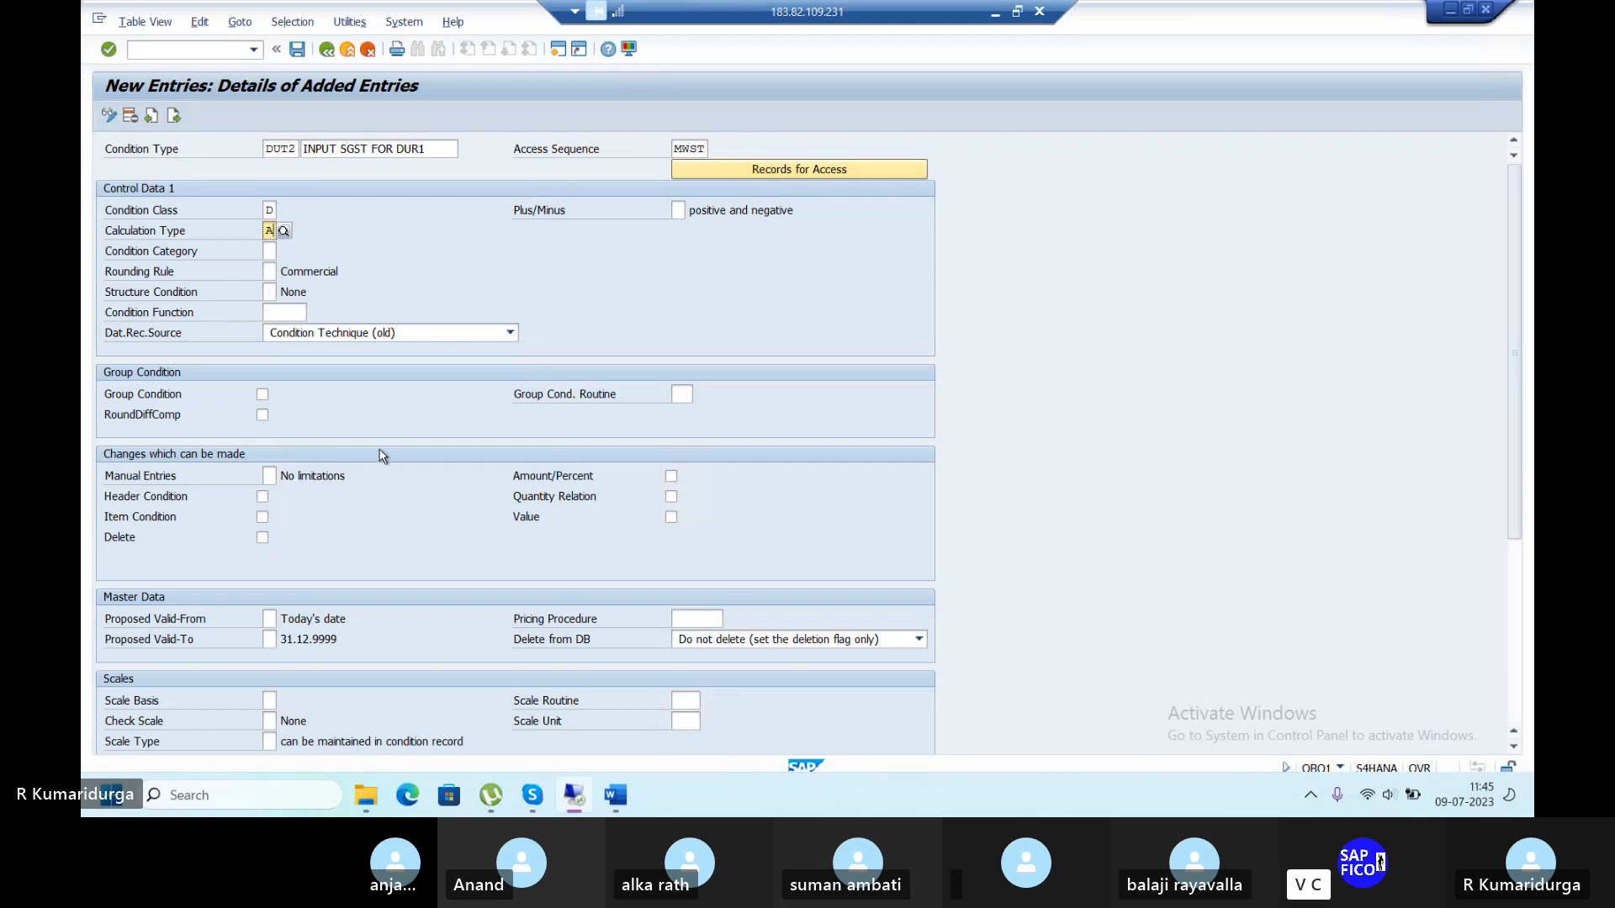
{"action": "key", "text": "Return"}
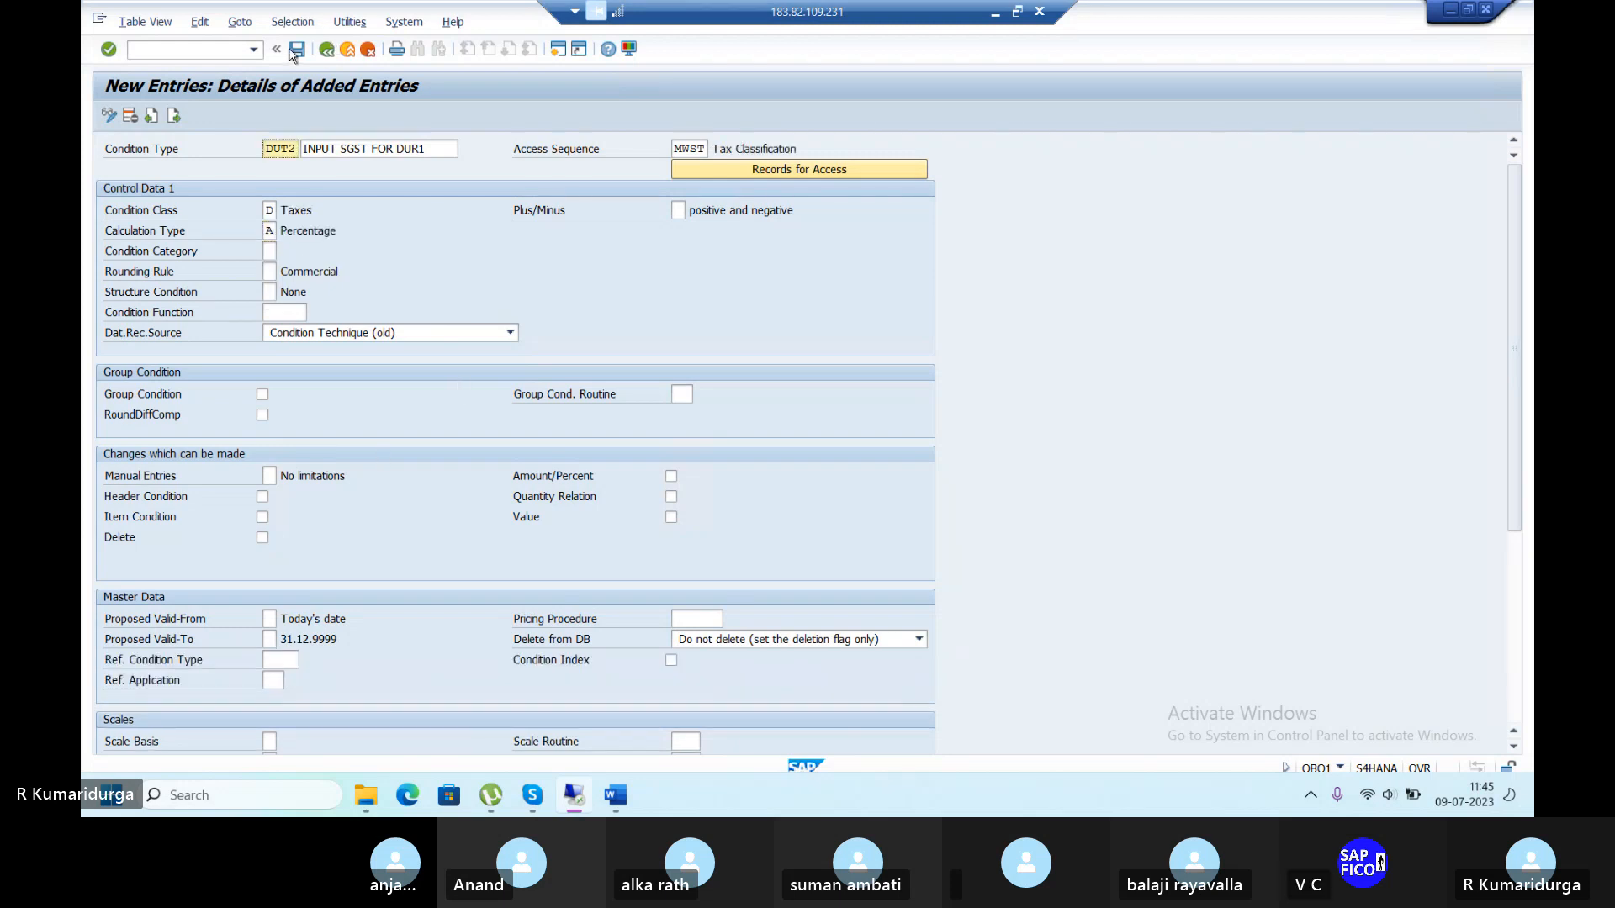
{"action": "key", "text": "ctrl+s"}
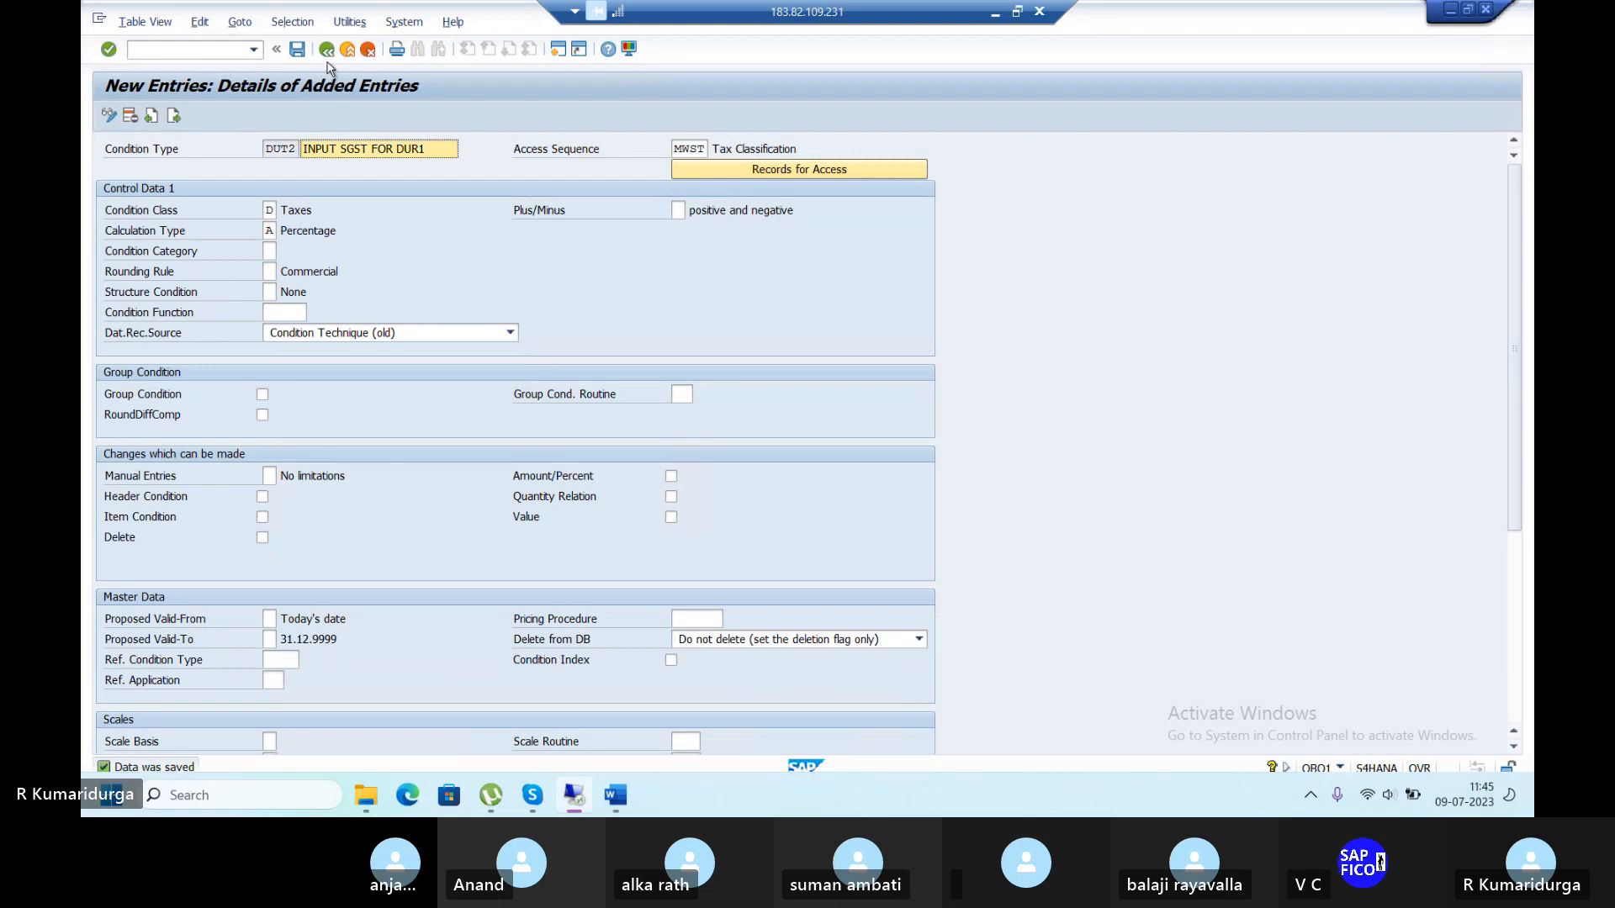
{"action": "left_click", "coordinate": [327, 54]}
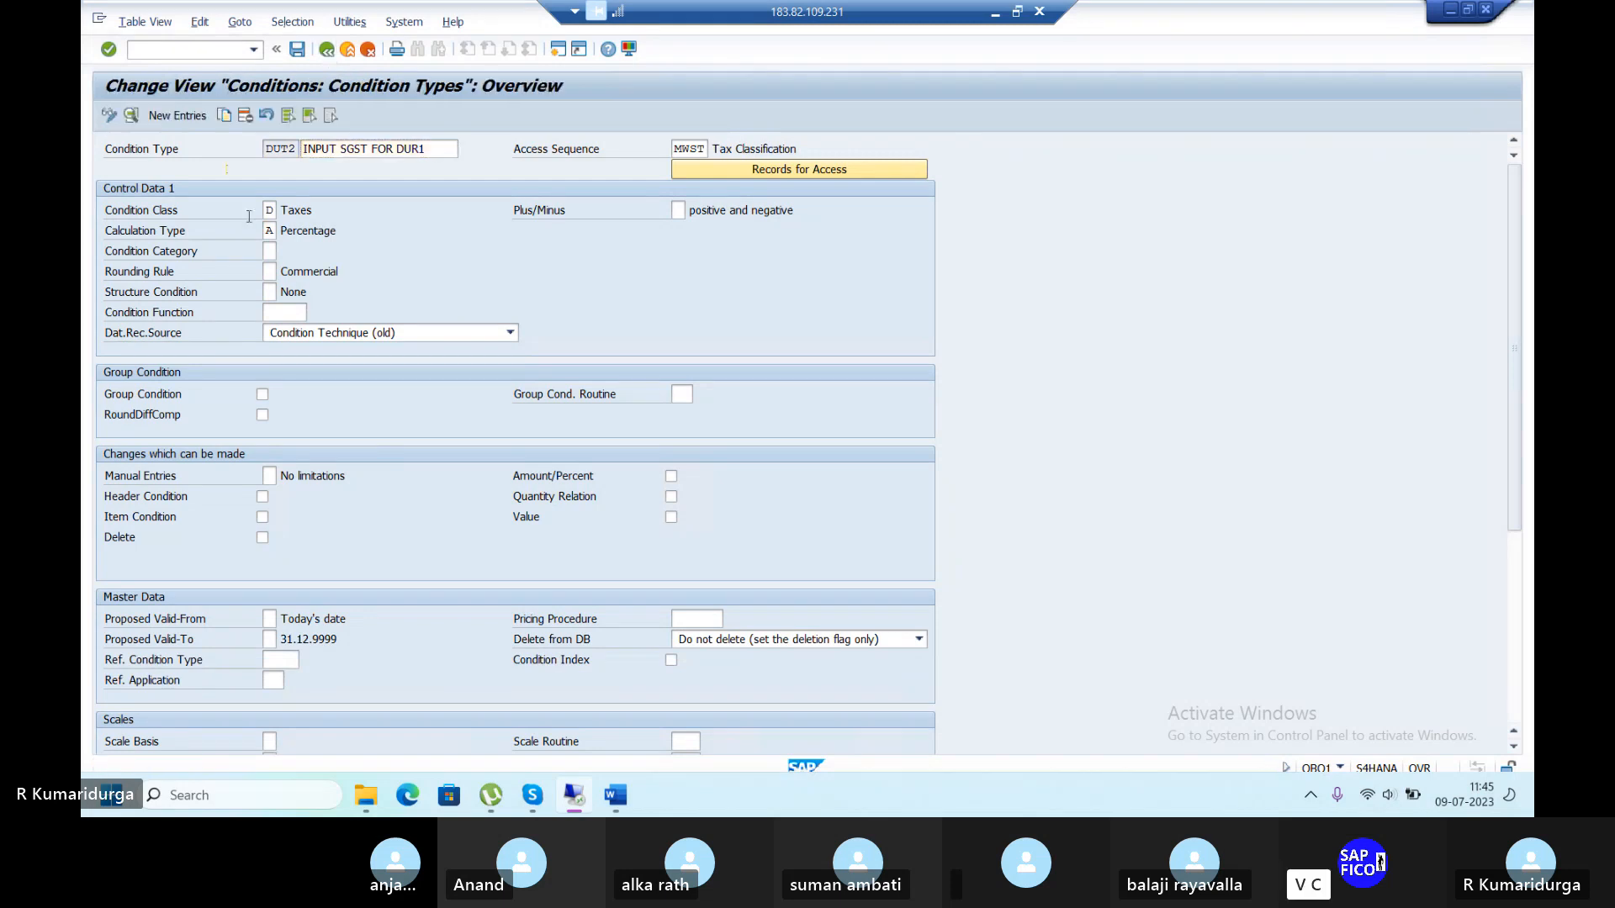
Add new condition type DUT3 with the description 'OUTPUT CGST FOR DUR1'.
{"action": "left_click", "coordinate": [176, 116]}
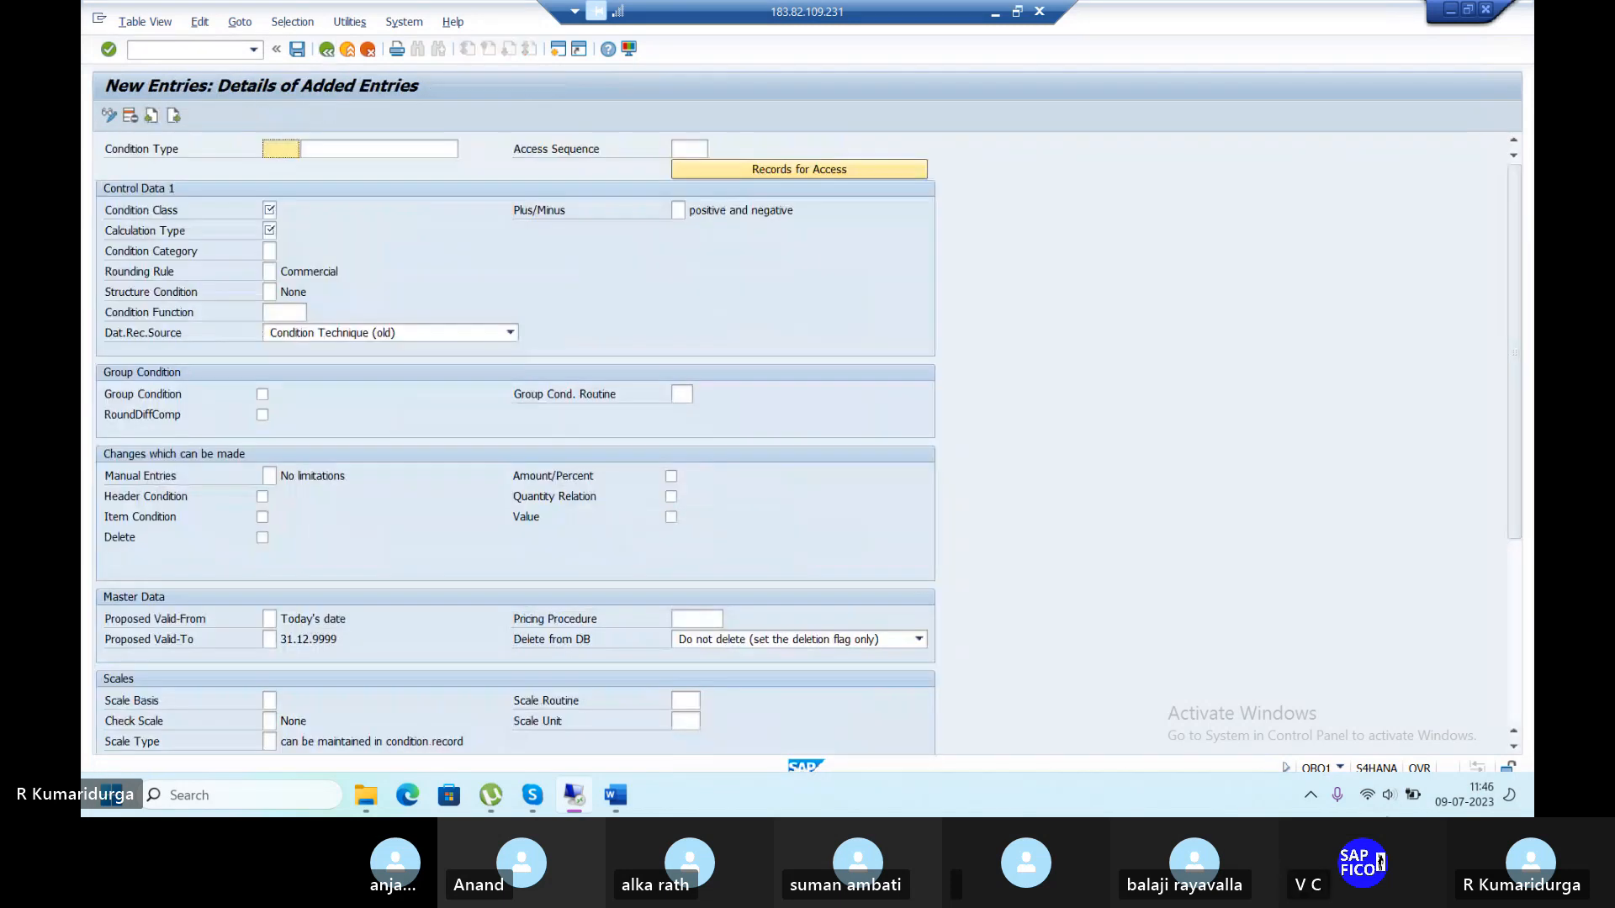
{"action": "type", "text": "DUT3"}
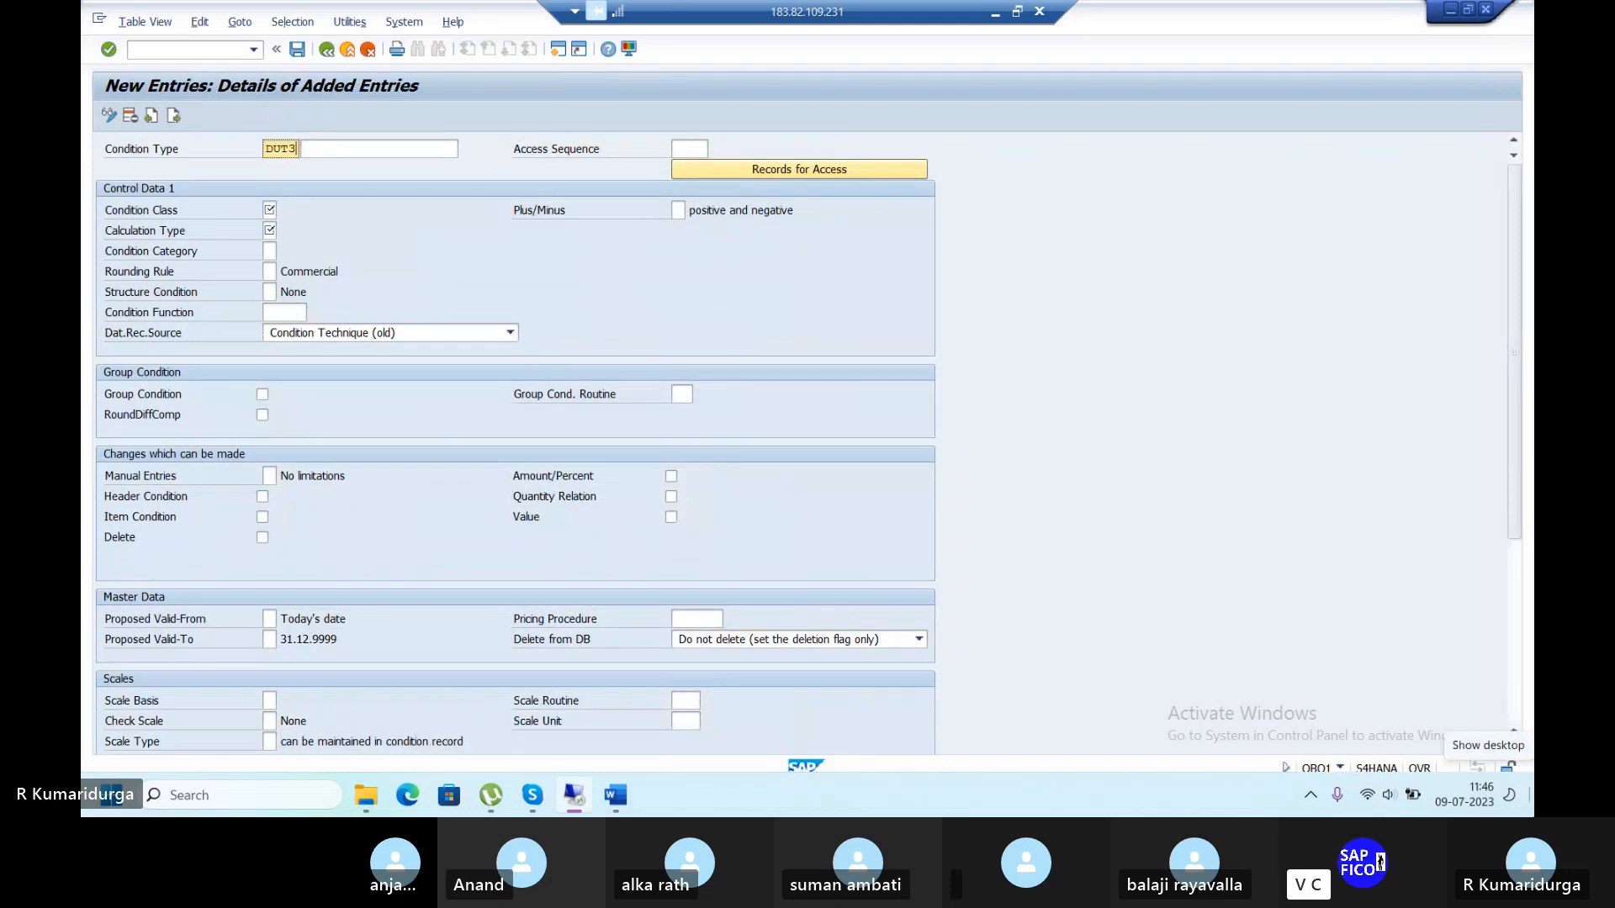
{"action": "key", "text": "Tab"}
{"action": "type", "text": "OUTPUT"}
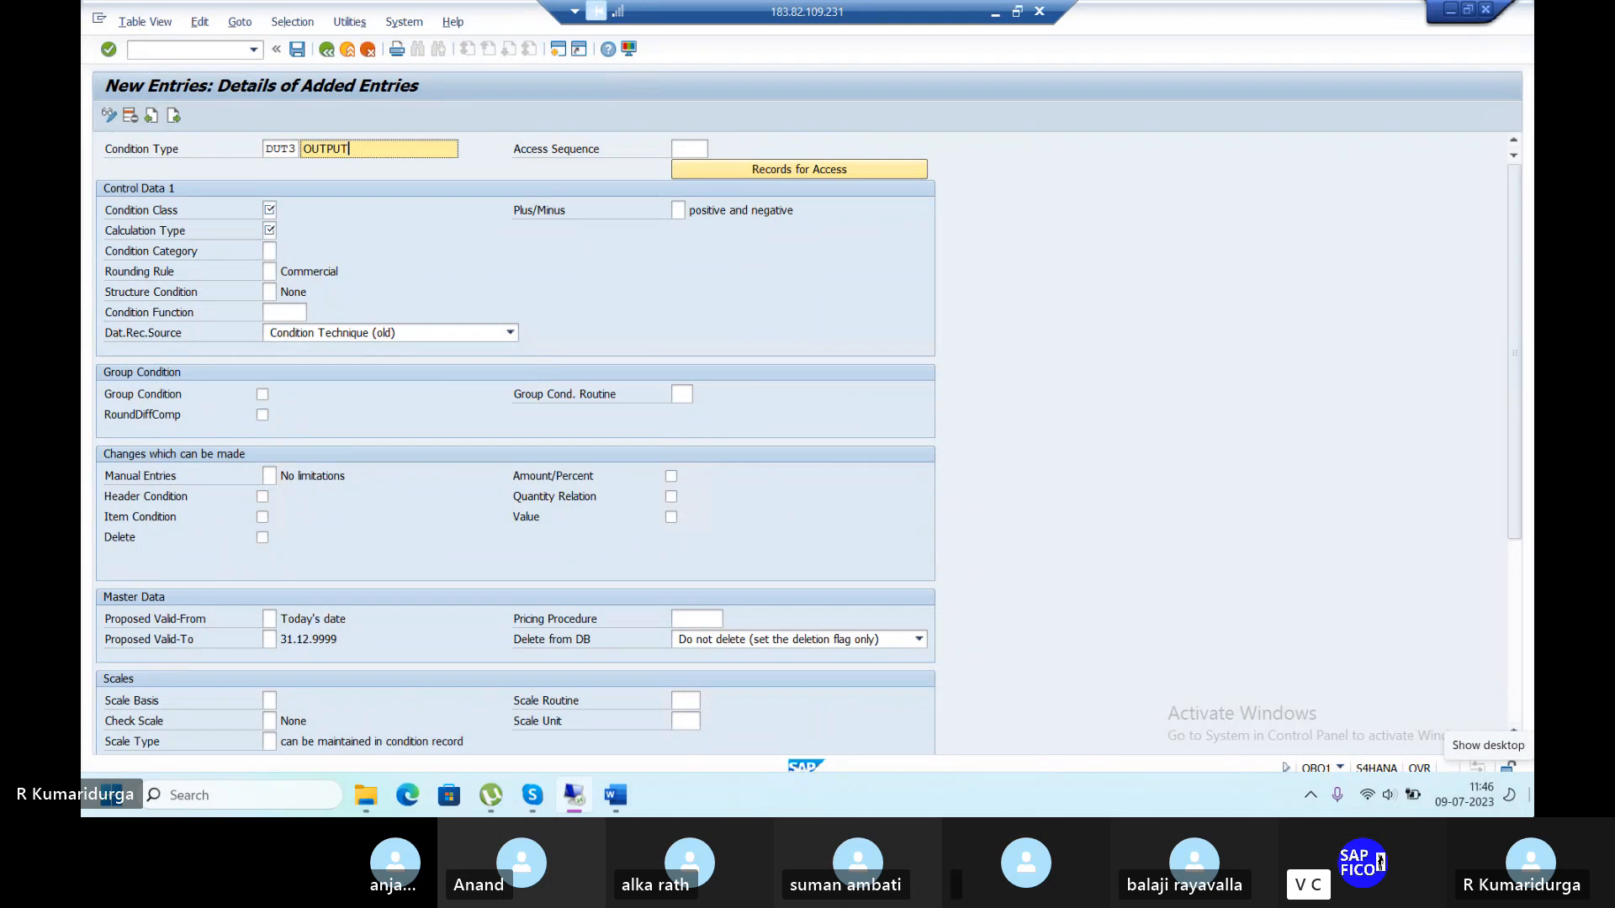
{"action": "type", "text": " TAX FOR"}
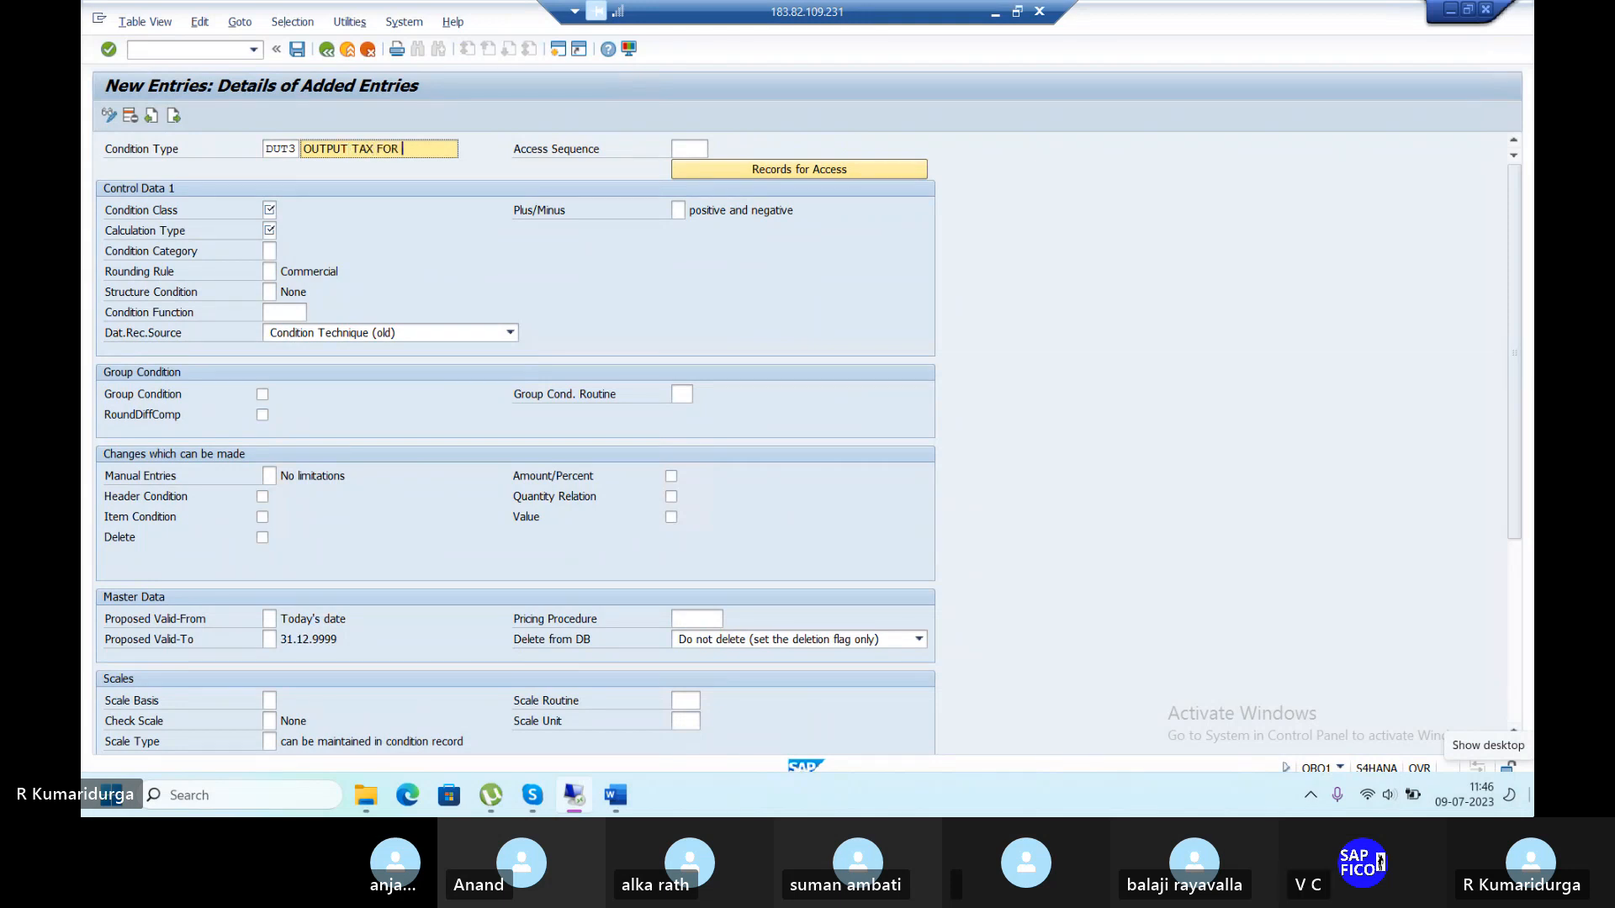
{"action": "key", "text": "BackSpace"}
{"action": "key", "text": "BackSpace"}
{"action": "key", "text": "BackSpace"}
{"action": "key", "text": "BackSpace"}
{"action": "key", "text": "BackSpace"}
{"action": "type", "text": "CGST FOR DUR1"}
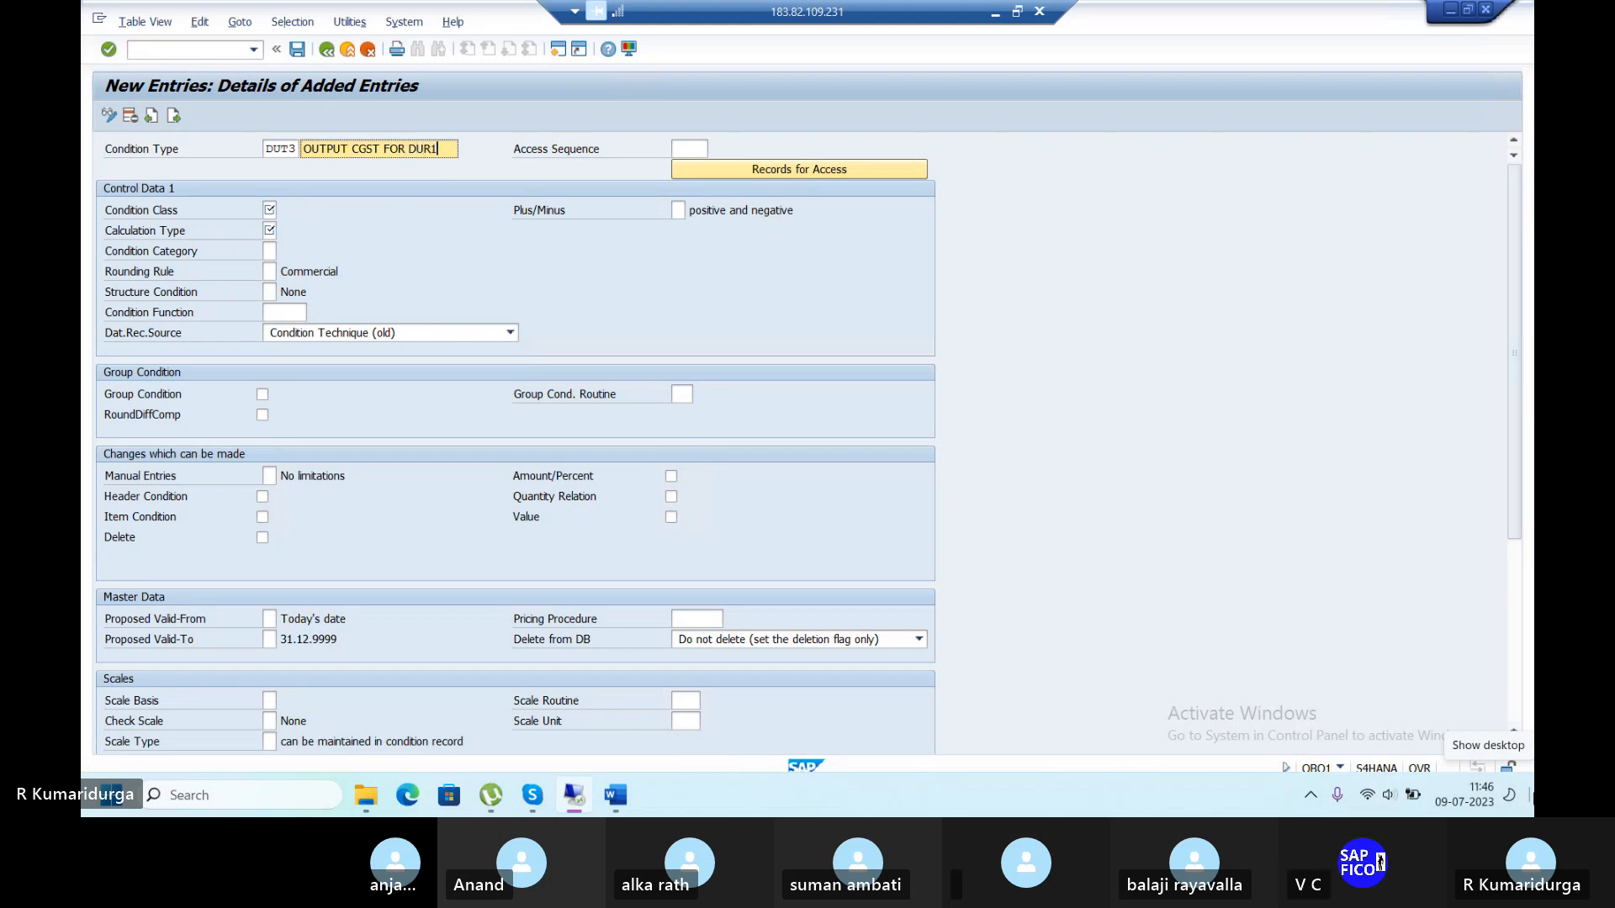
Give DUT3 access sequence MWST, condition class D and calculation type A, then save.
{"action": "left_click", "coordinate": [697, 149]}
{"action": "type", "text": "M"}
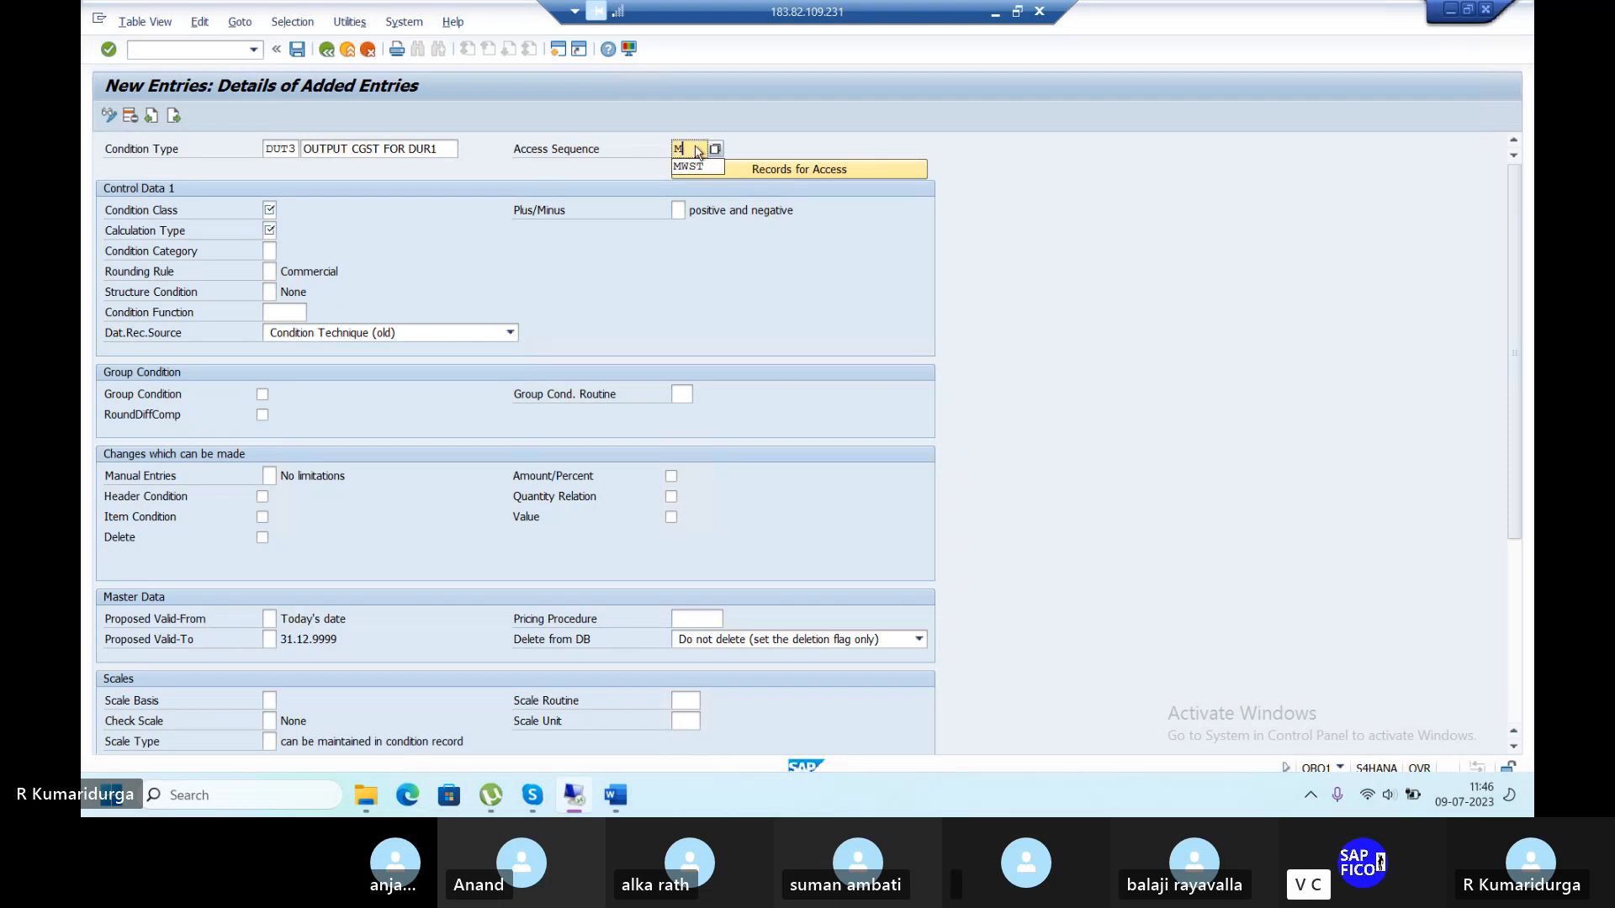
{"action": "type", "text": "WST"}
{"action": "left_click", "coordinate": [269, 210]}
{"action": "type", "text": "D"}
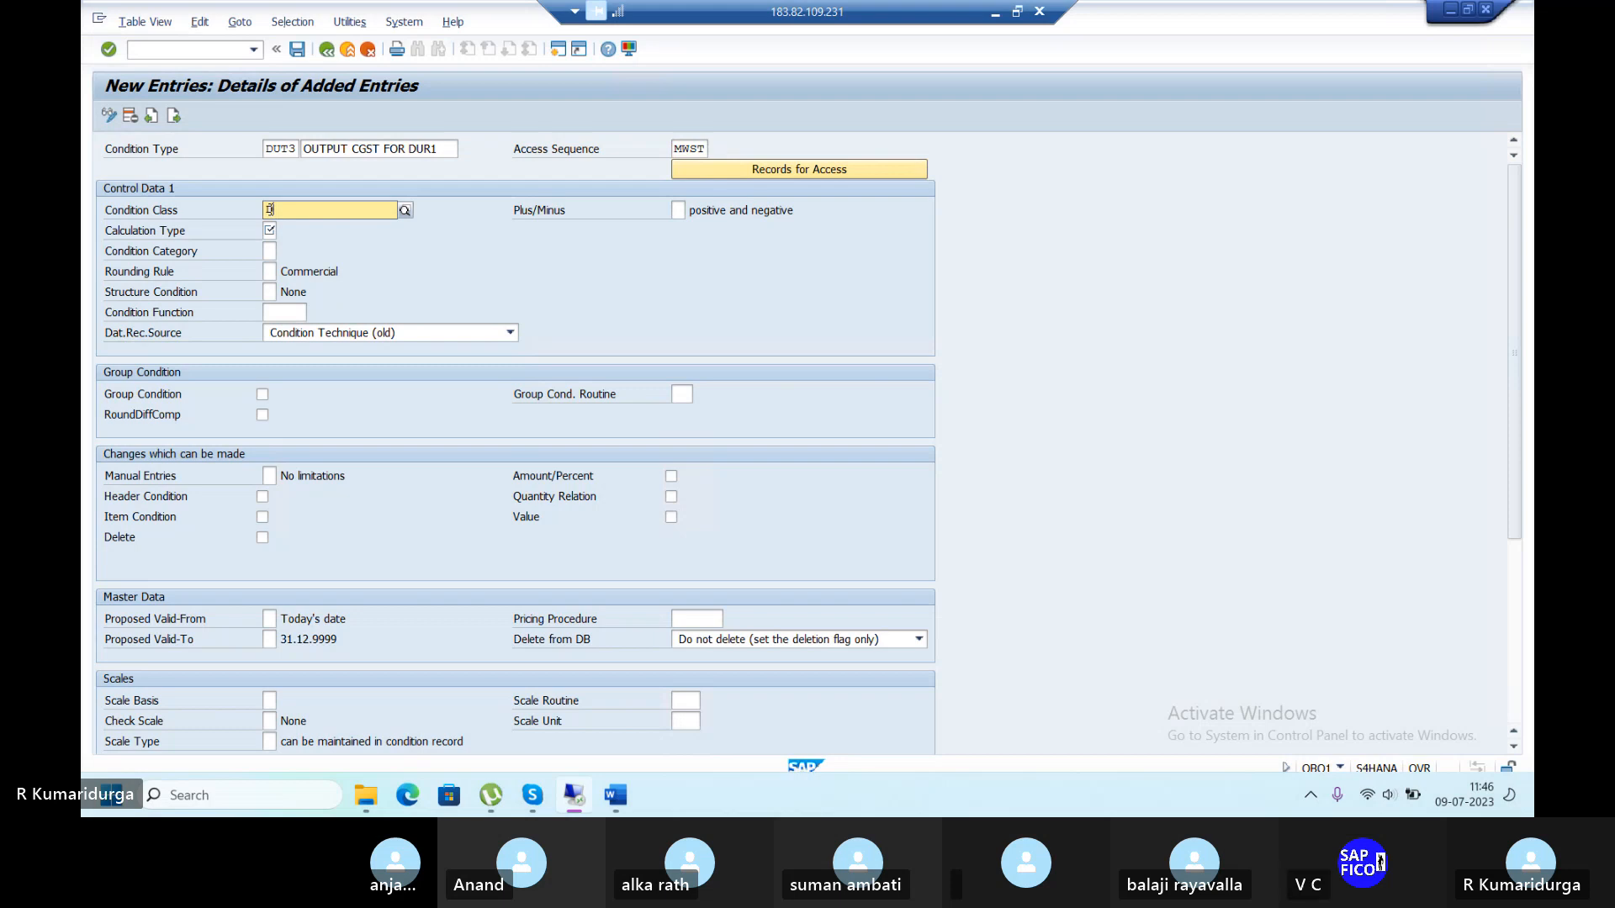
{"action": "key", "text": "Tab"}
{"action": "key", "text": "Tab"}
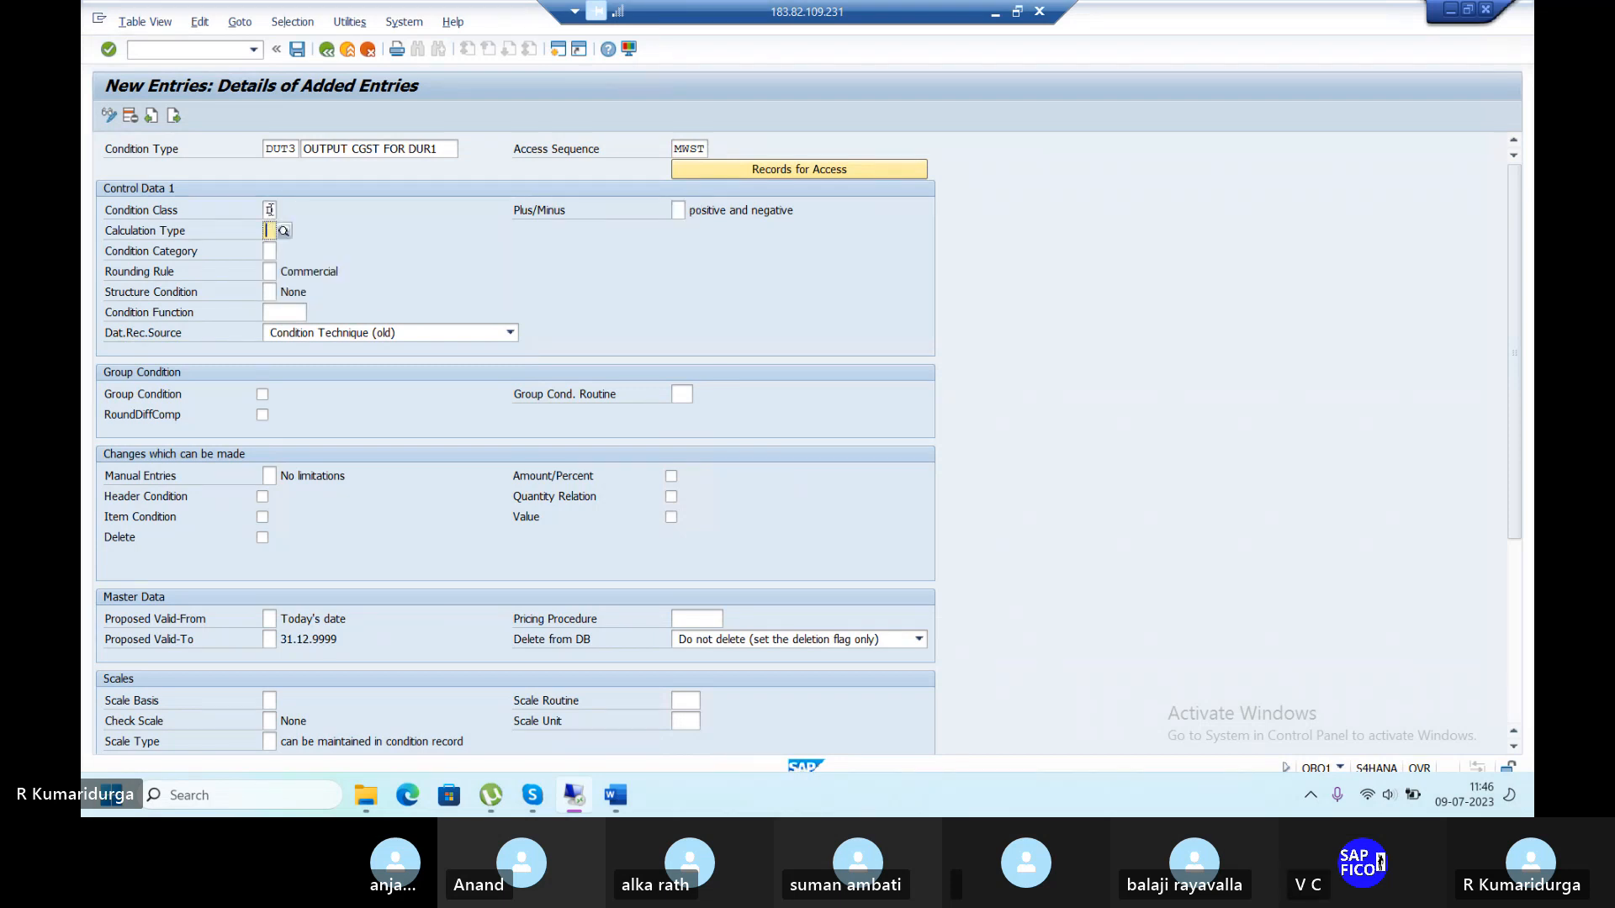
{"action": "type", "text": "A"}
{"action": "key", "text": "Return"}
{"action": "left_click", "coordinate": [300, 50]}
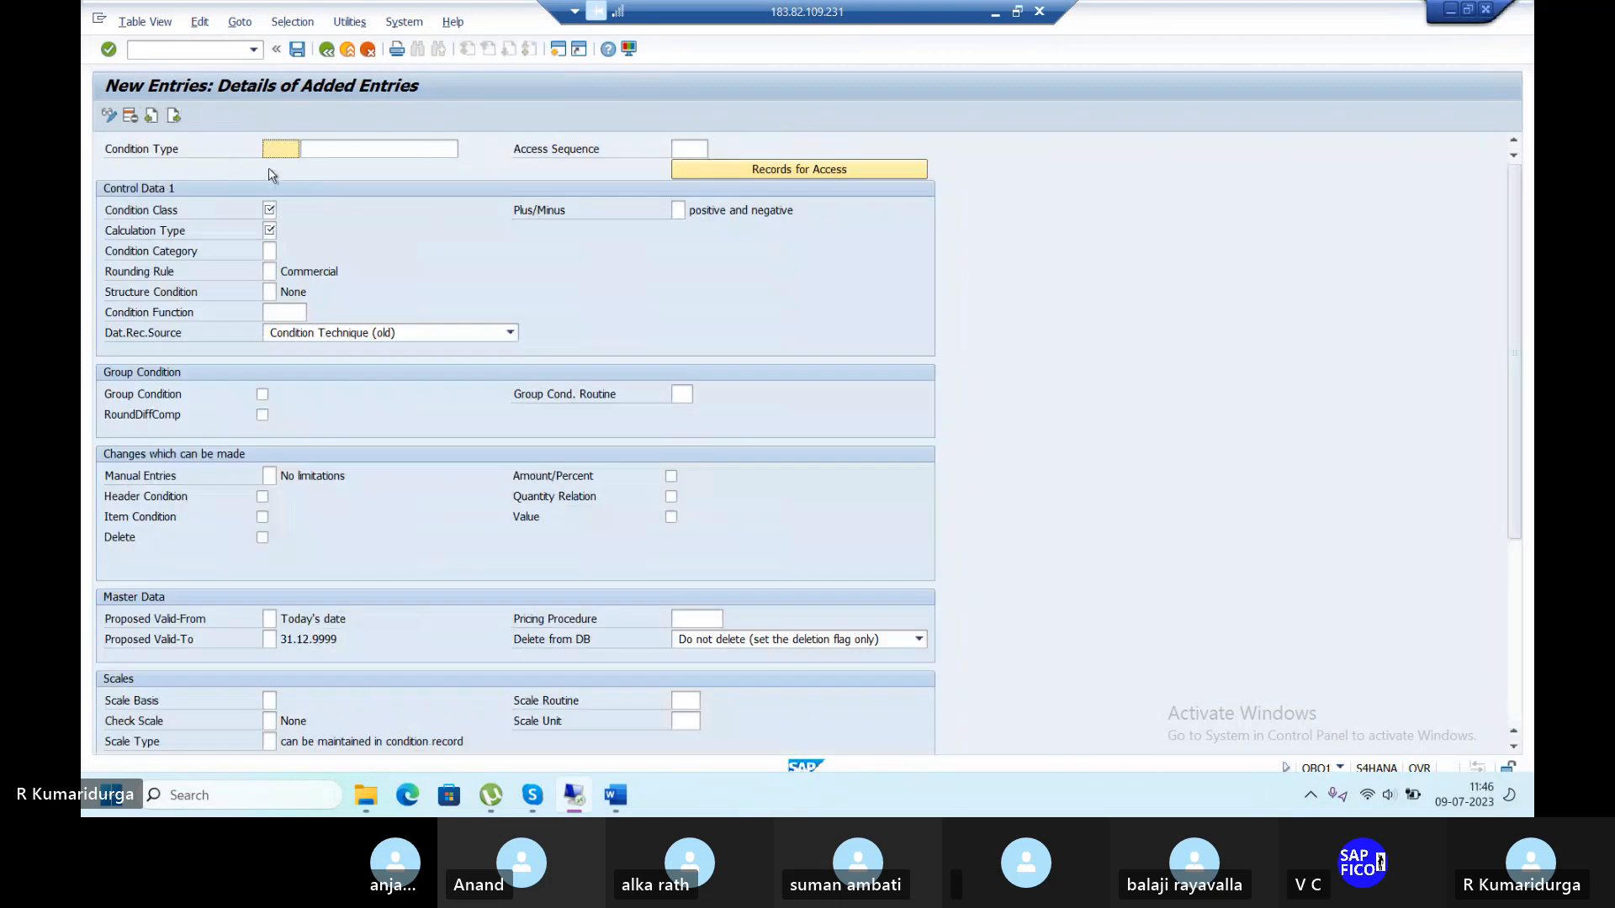
Enter condition type DUT4 with the description 'OUTPUT SGST FOR DUR1'.
{"action": "type", "text": "DUT4"}
{"action": "key", "text": "Tab"}
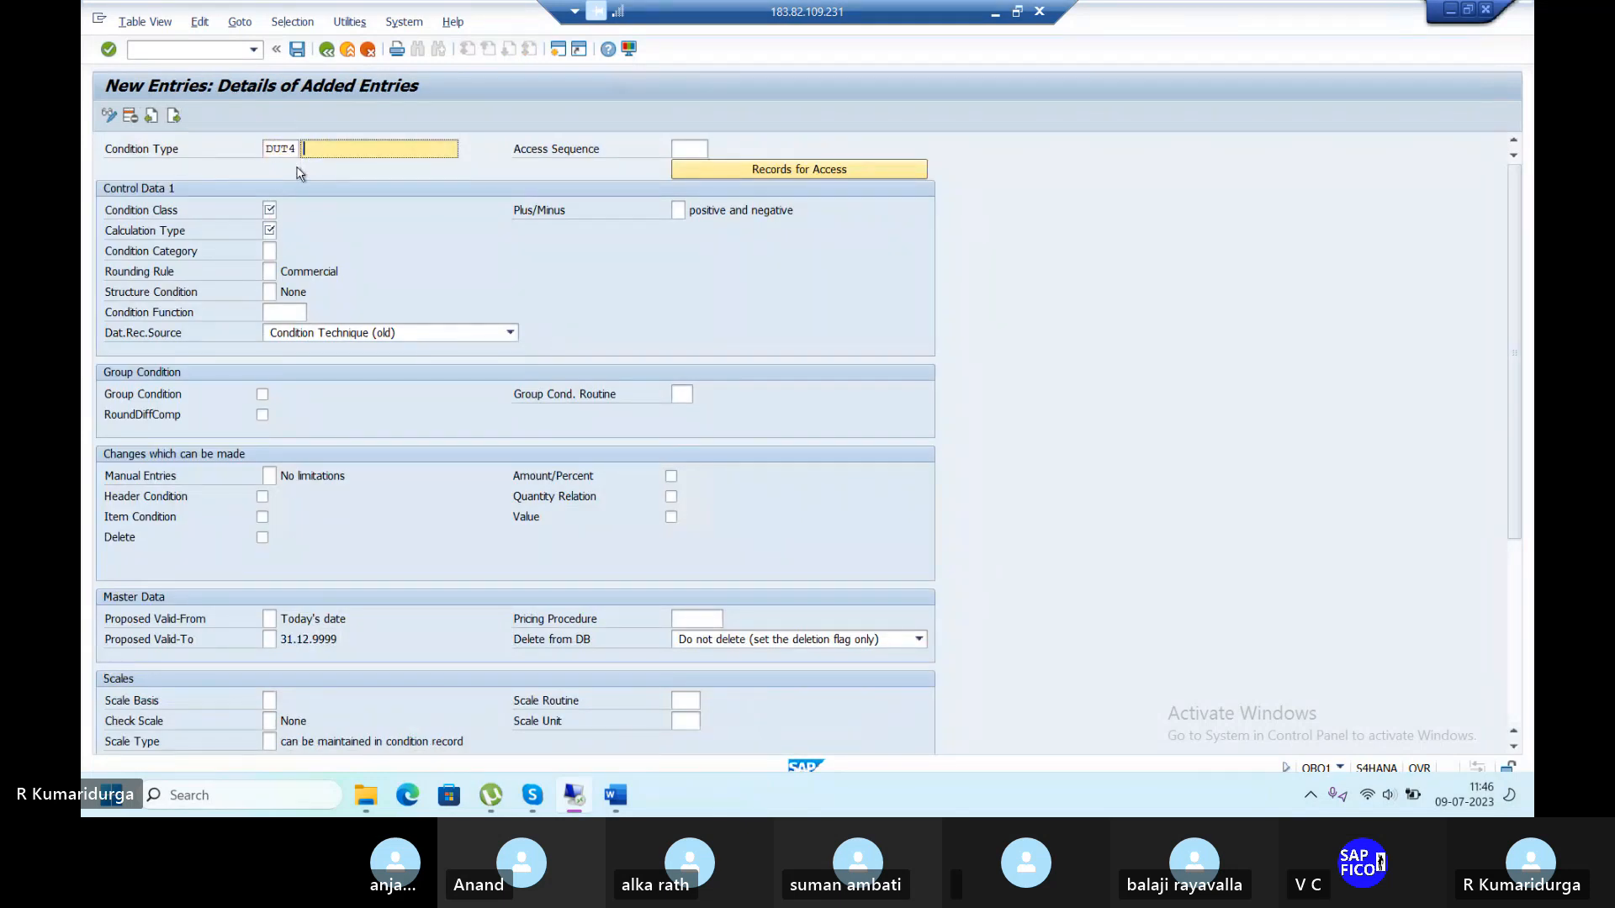
{"action": "type", "text": "OUTPUT ST"}
{"action": "key", "text": "BackSpace"}
{"action": "type", "text": "GST FOR DUR1"}
Set DUT4's access sequence to MWST and calculation type A, then save.
{"action": "key", "text": "Tab"}
{"action": "type", "text": "MWST"}
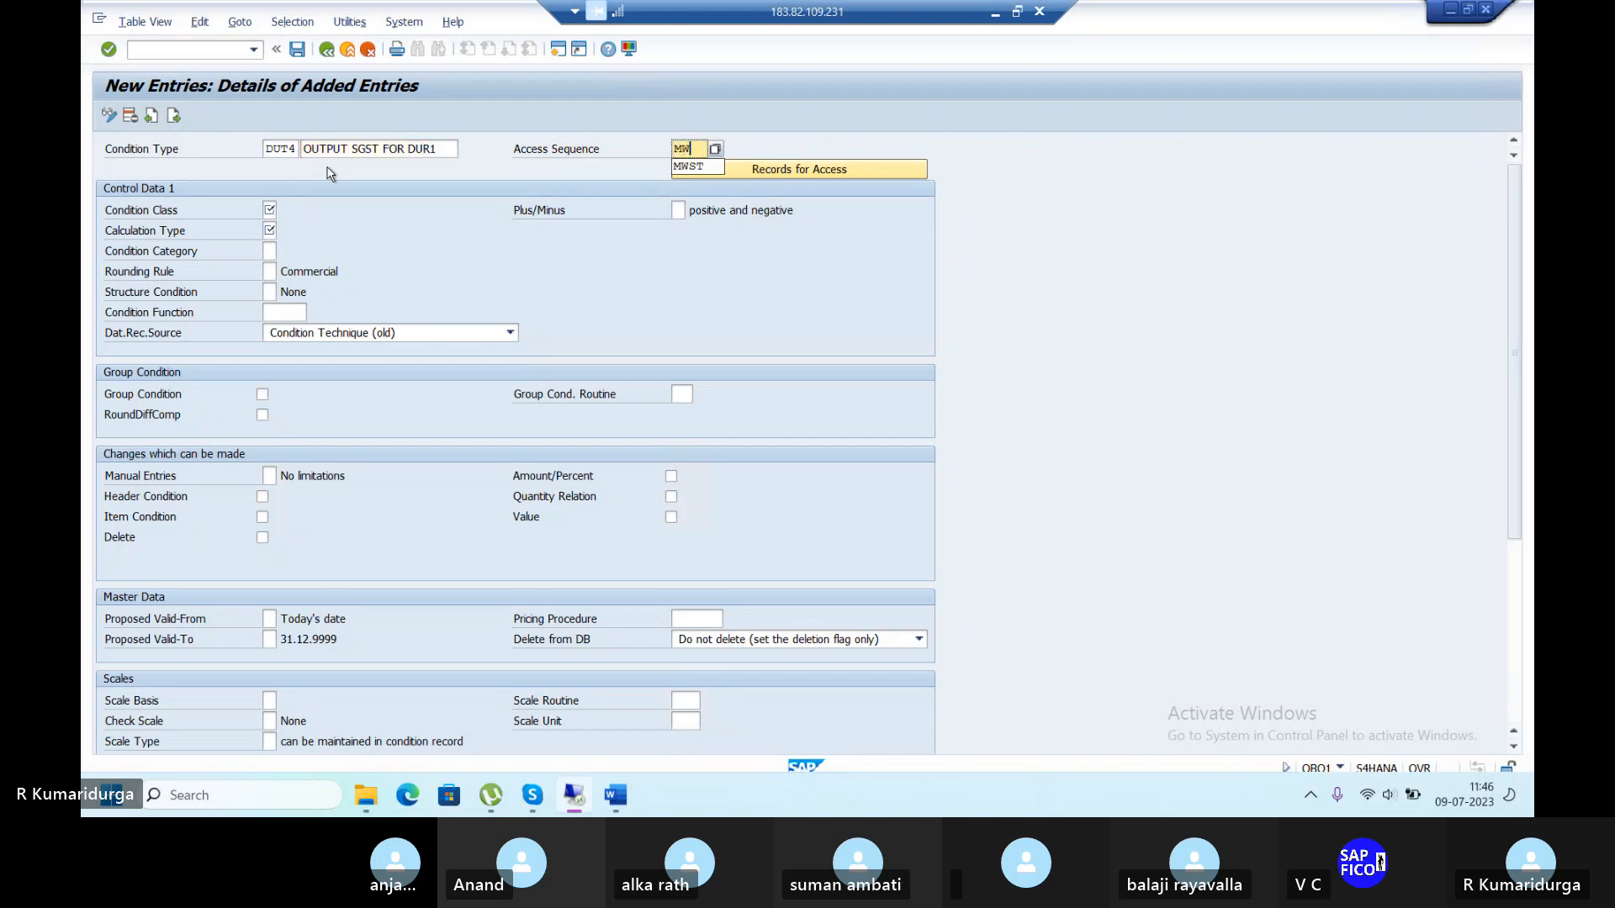
{"action": "left_click", "coordinate": [269, 208]}
{"action": "key", "text": "Tab"}
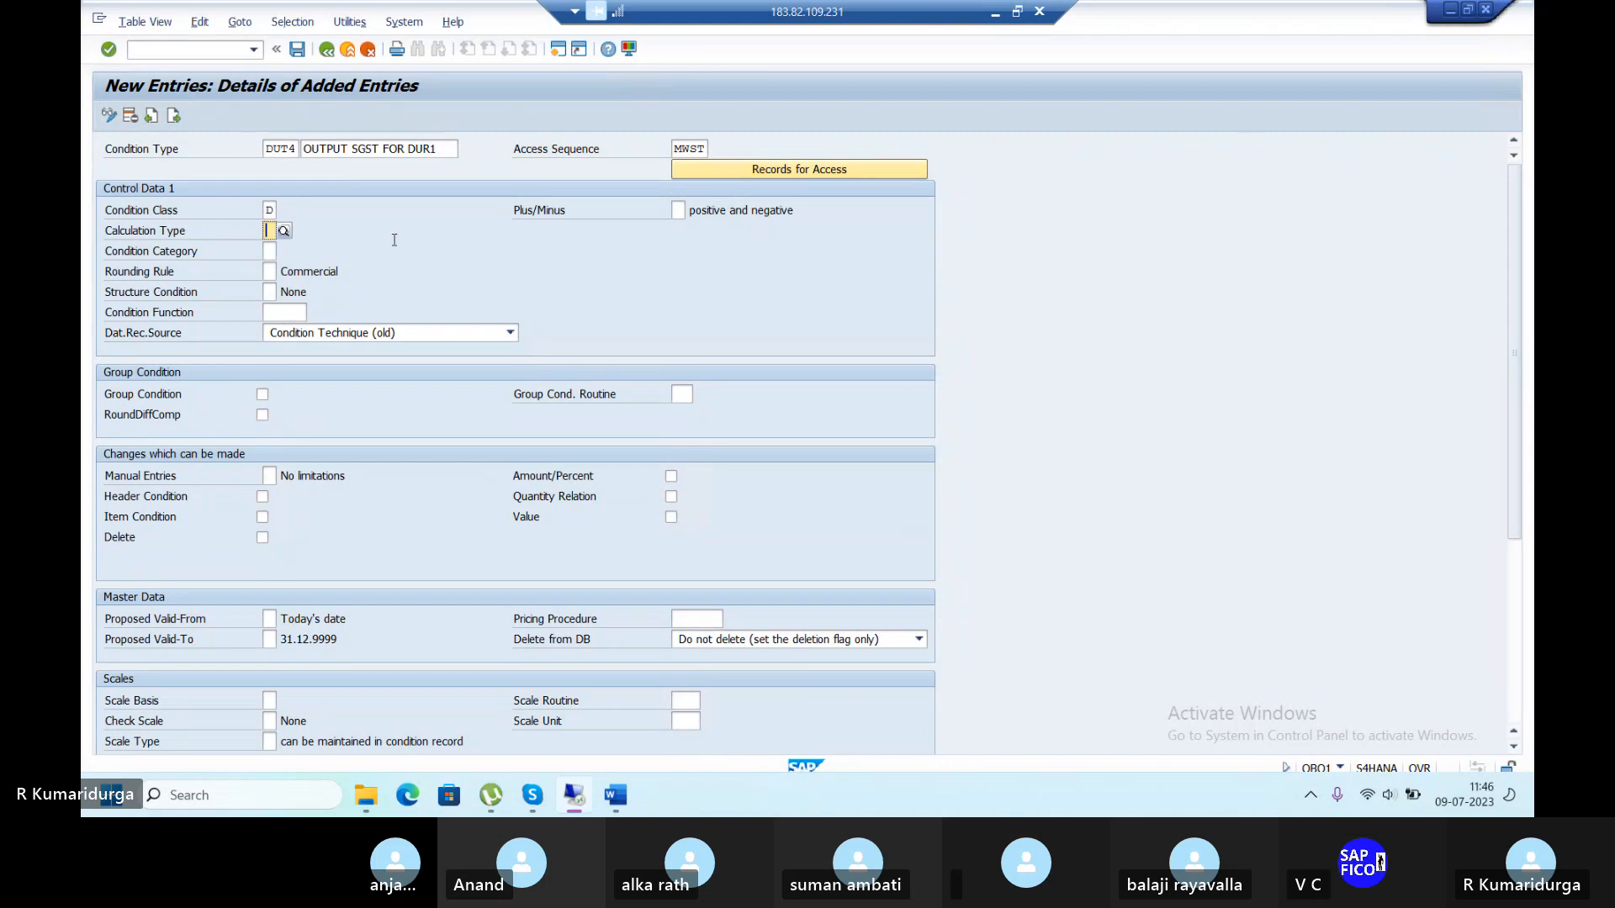
{"action": "type", "text": "A"}
{"action": "key", "text": "Return"}
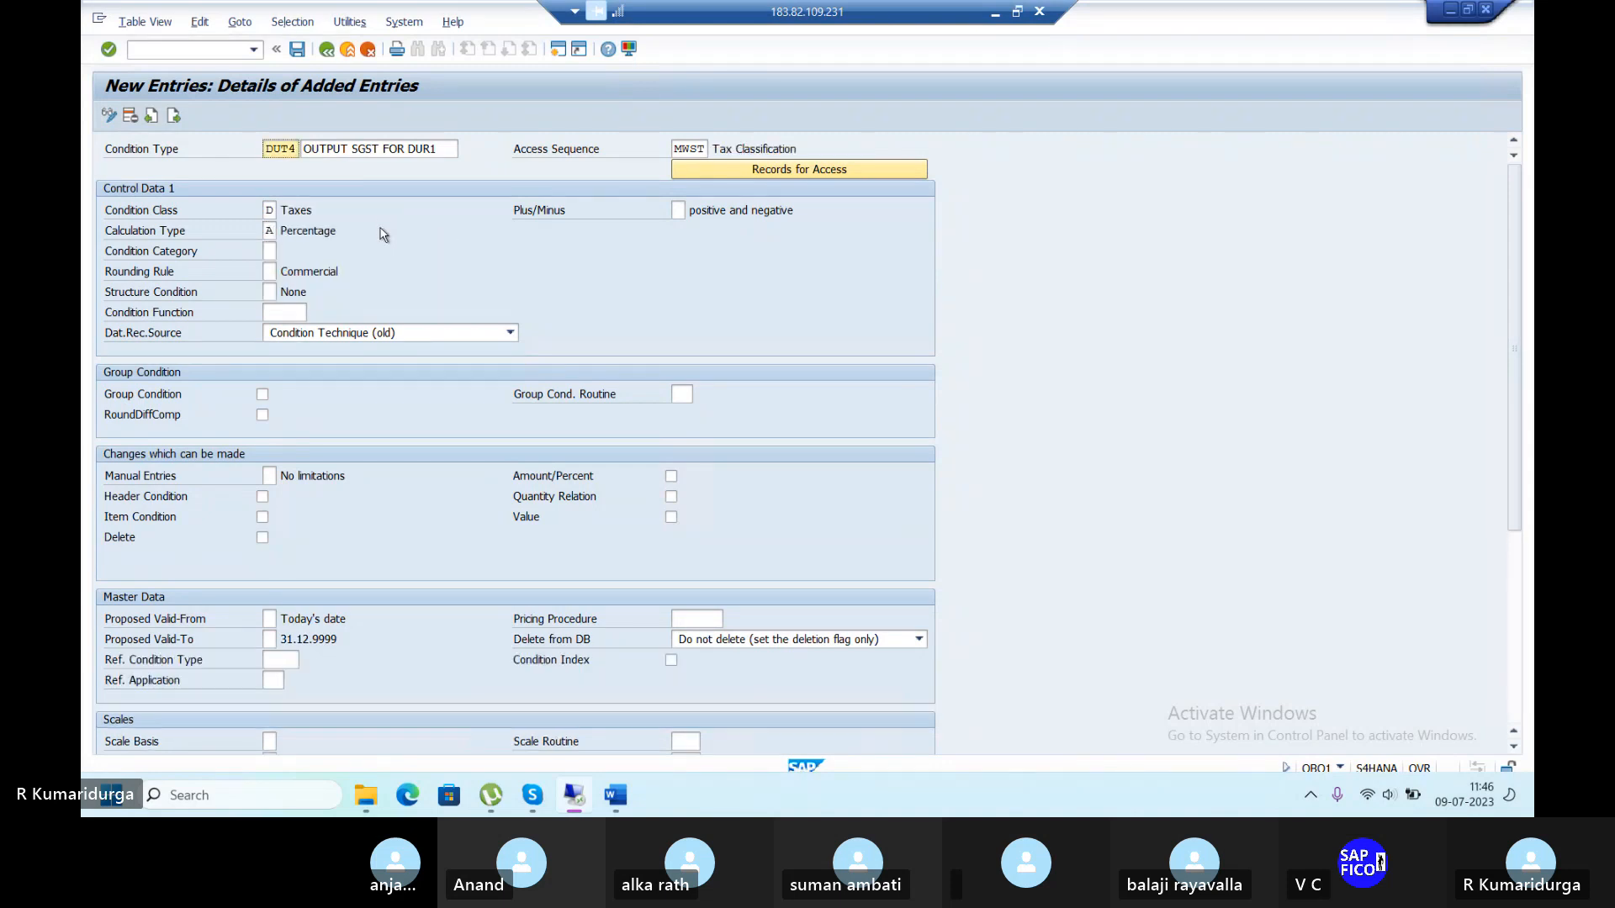
{"action": "left_click", "coordinate": [299, 50]}
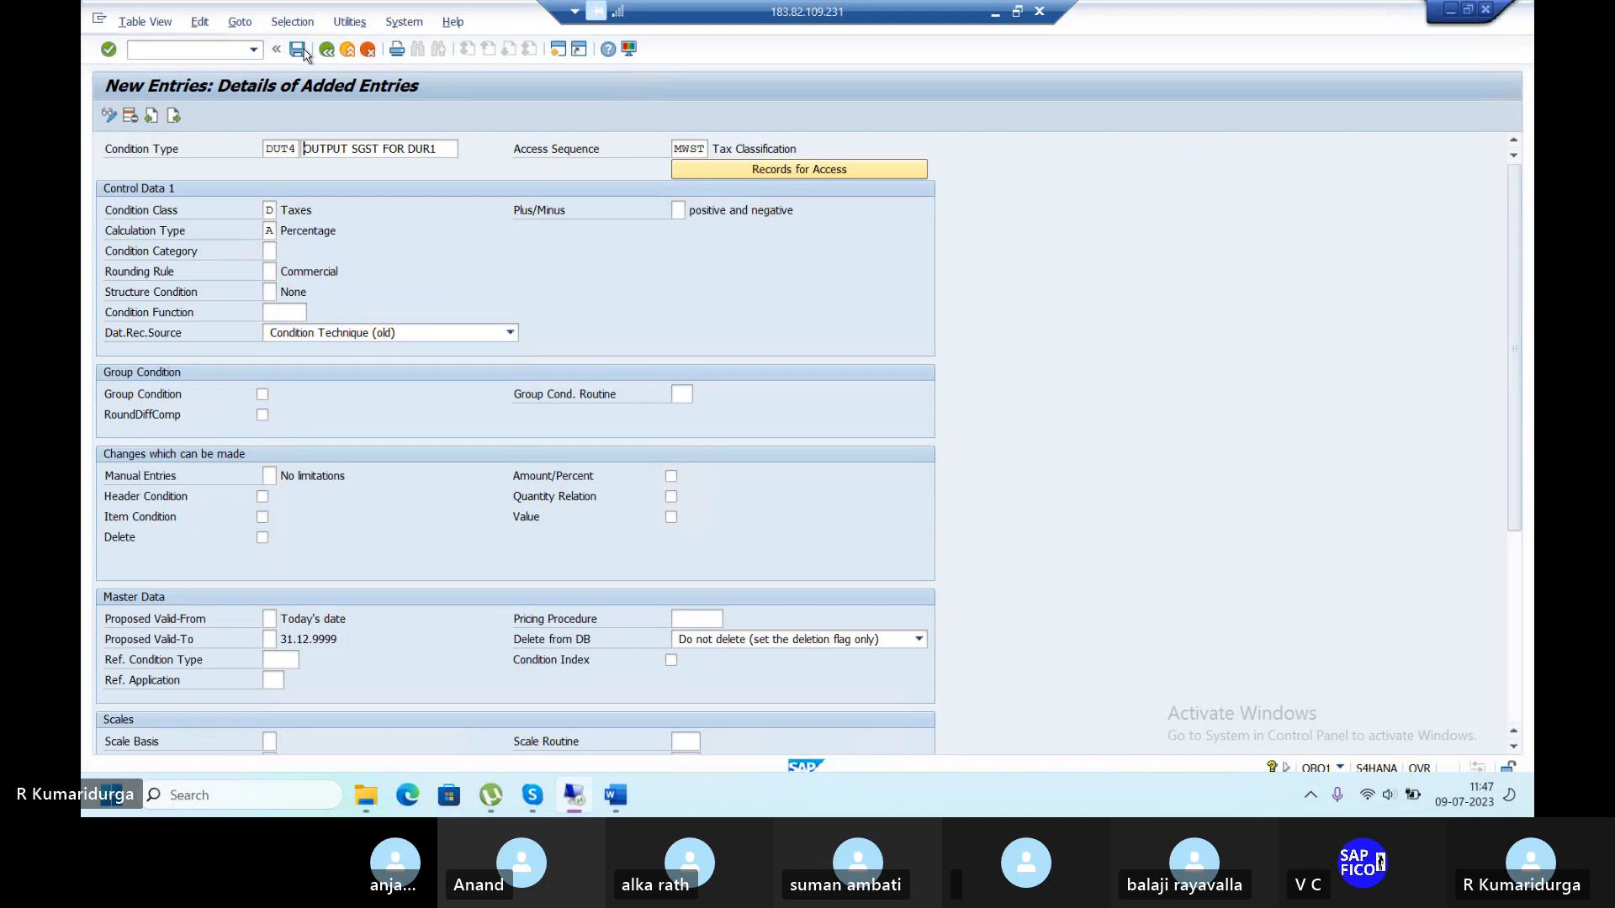
Return to the condition types overview and check the GST configuration steps document.
{"action": "left_click", "coordinate": [327, 54]}
{"action": "mouse_move", "coordinate": [503, 806]}
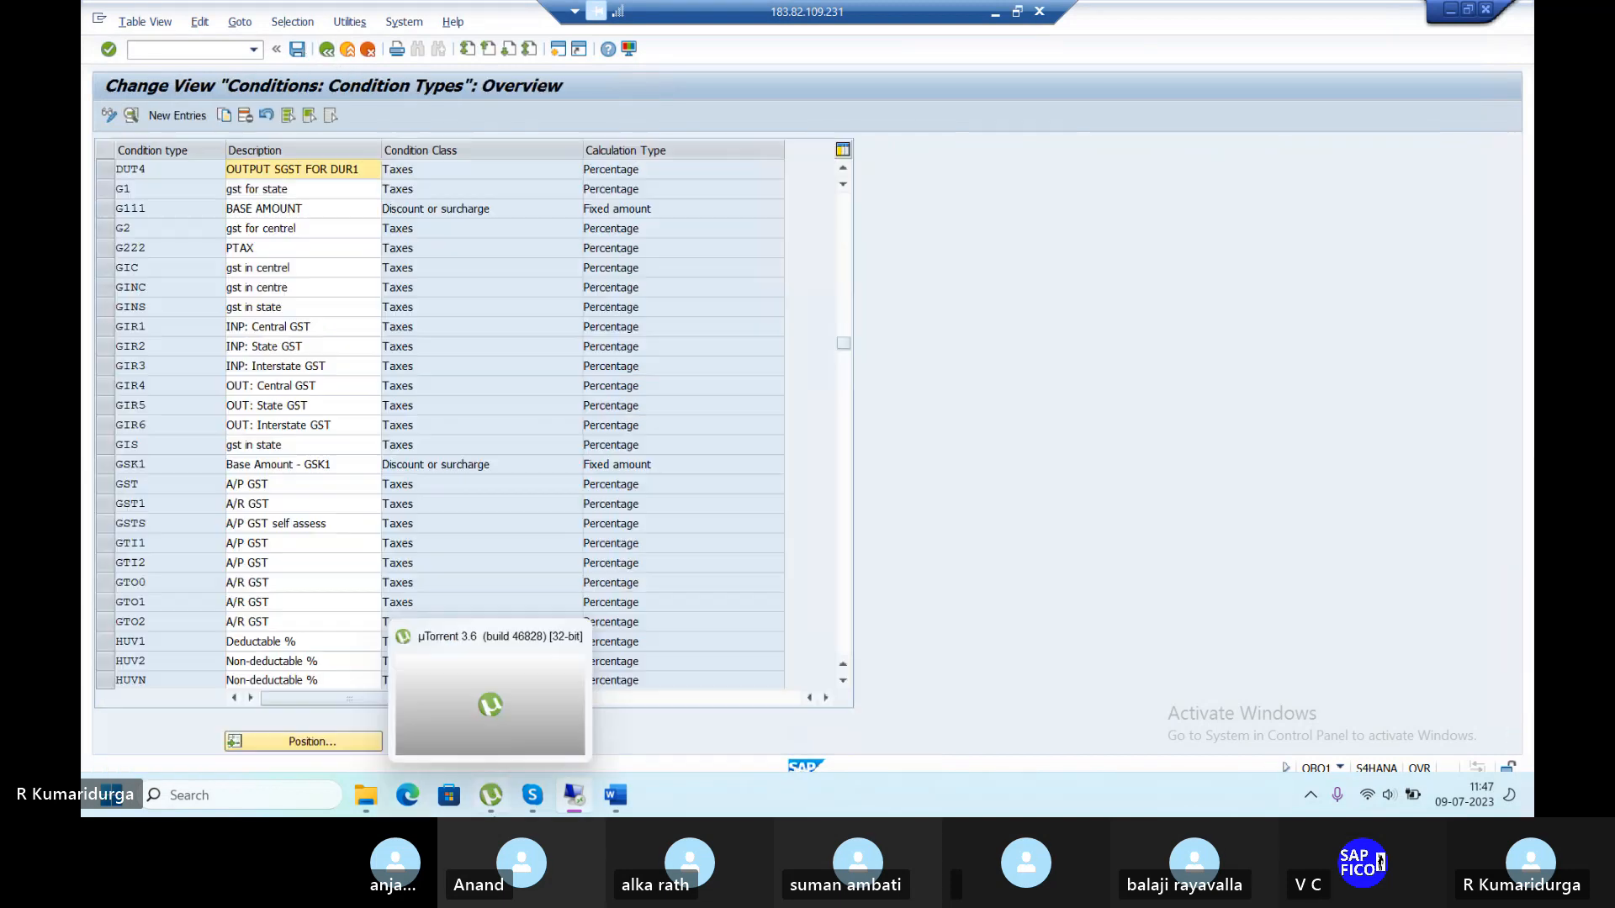
{"action": "left_click", "coordinate": [615, 797]}
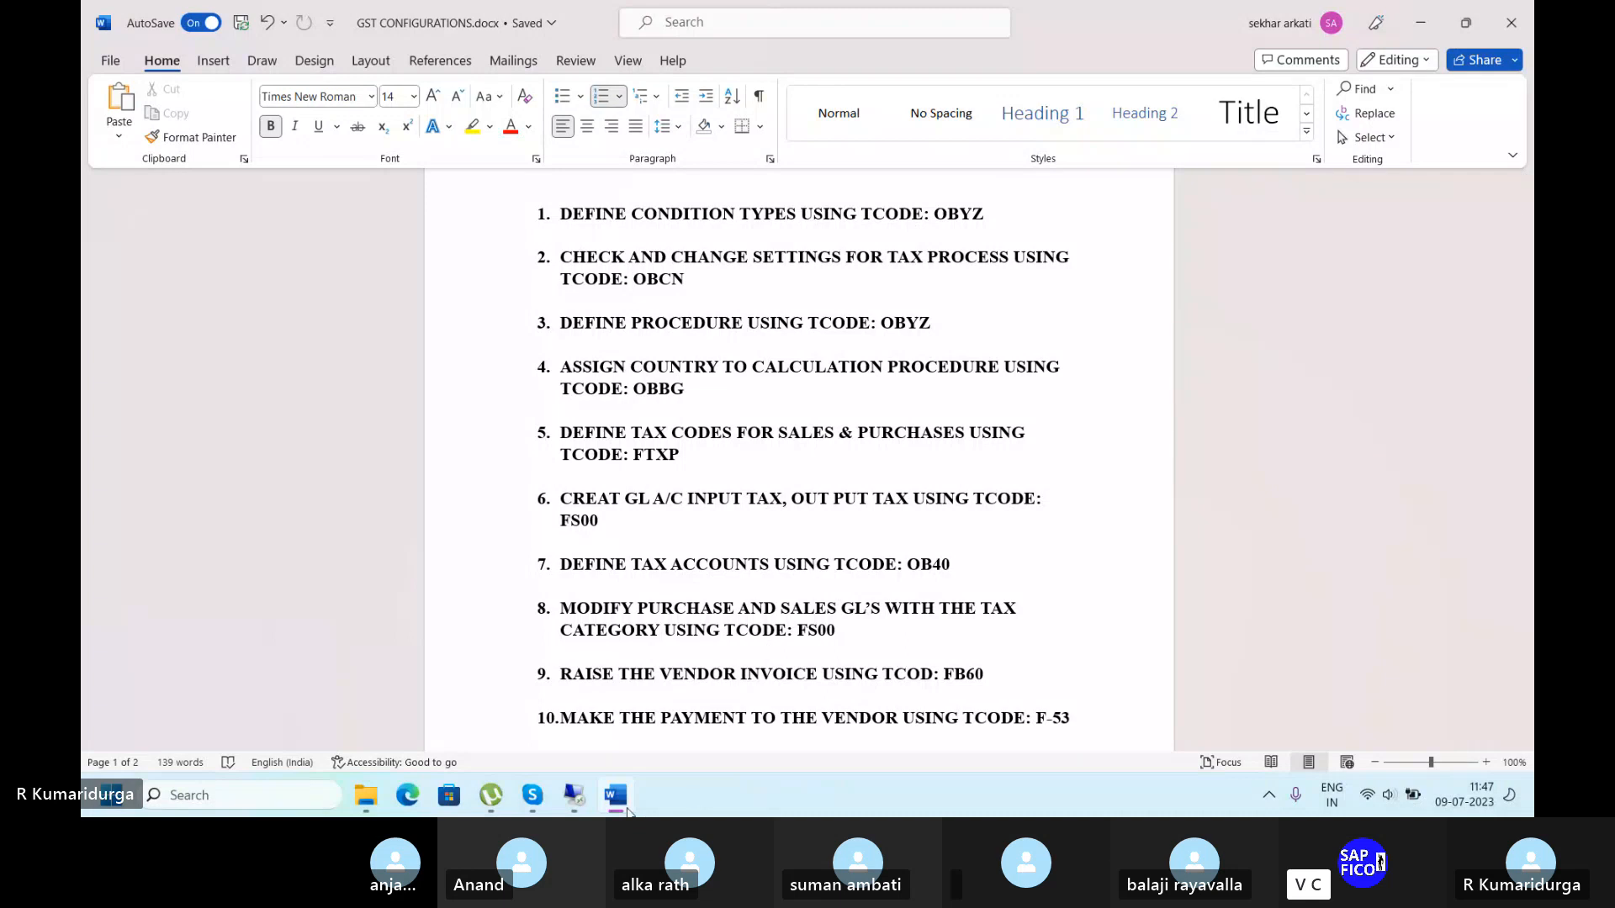
Back in SAP, run /NOBCN to list the tax process keys.
{"action": "mouse_move", "coordinate": [579, 799]}
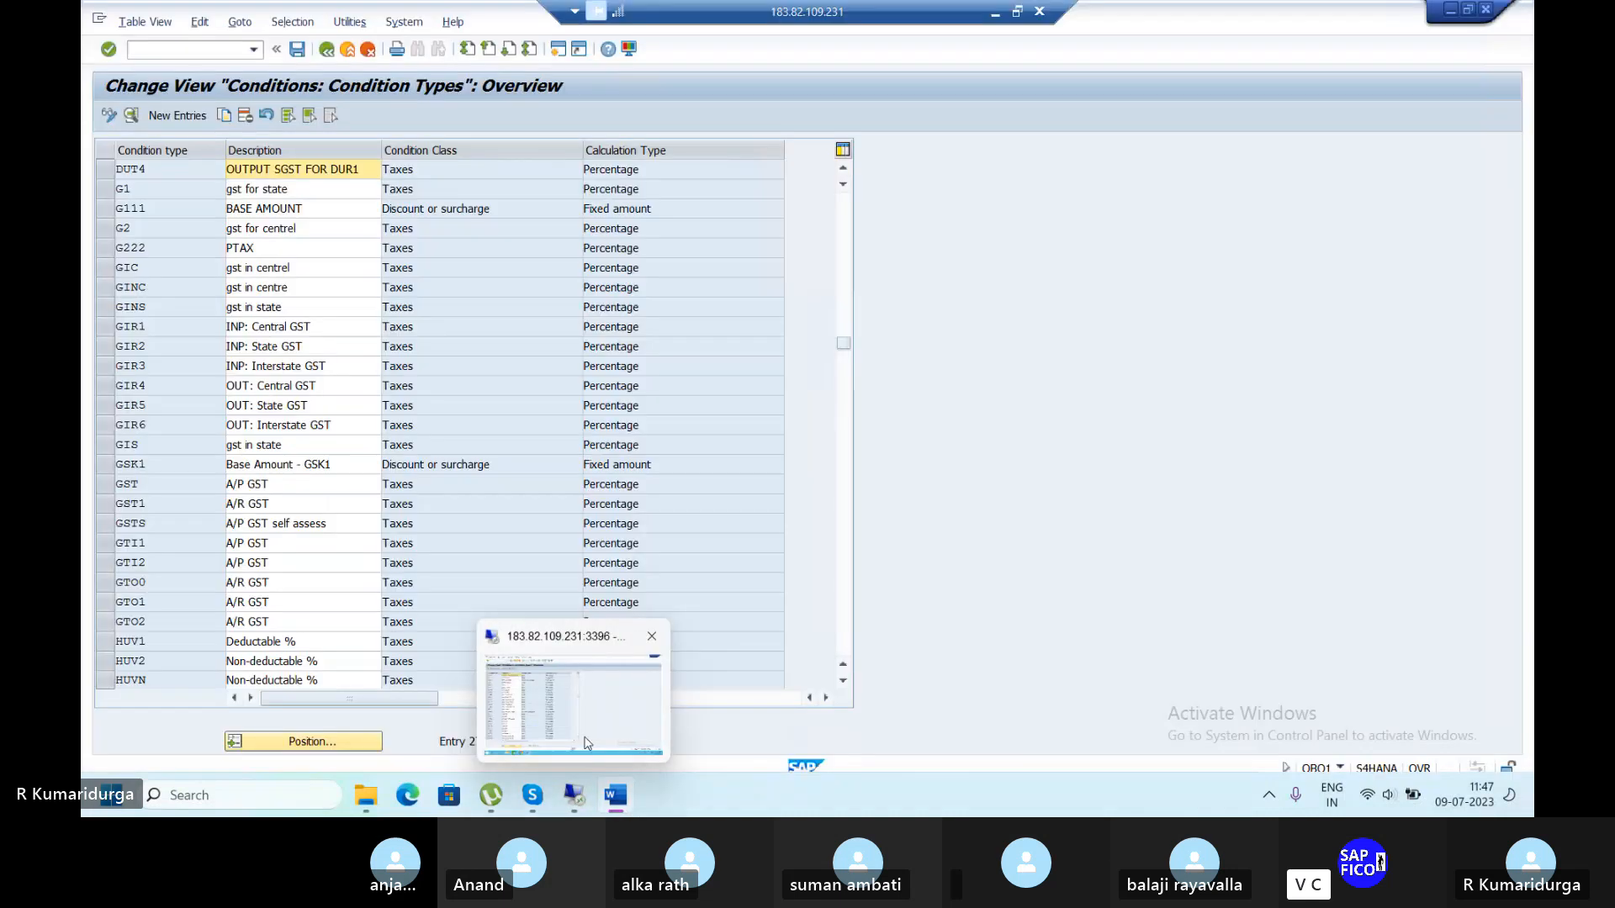
{"action": "left_click", "coordinate": [587, 743]}
{"action": "type", "text": "/N"}
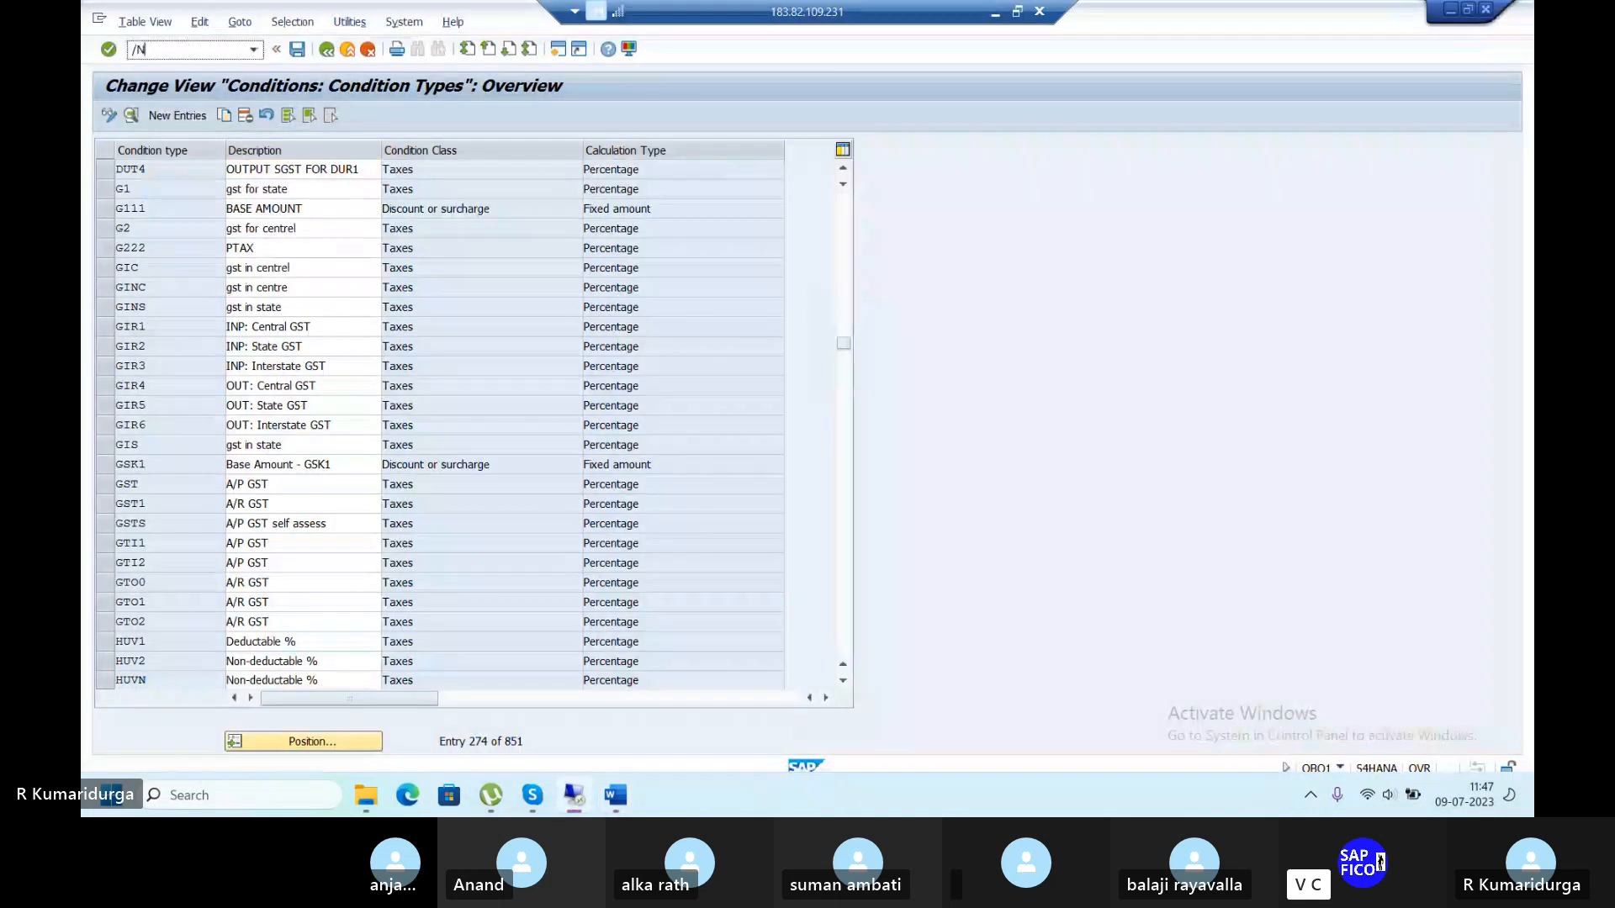
{"action": "type", "text": "OBCN"}
{"action": "key", "text": "Return"}
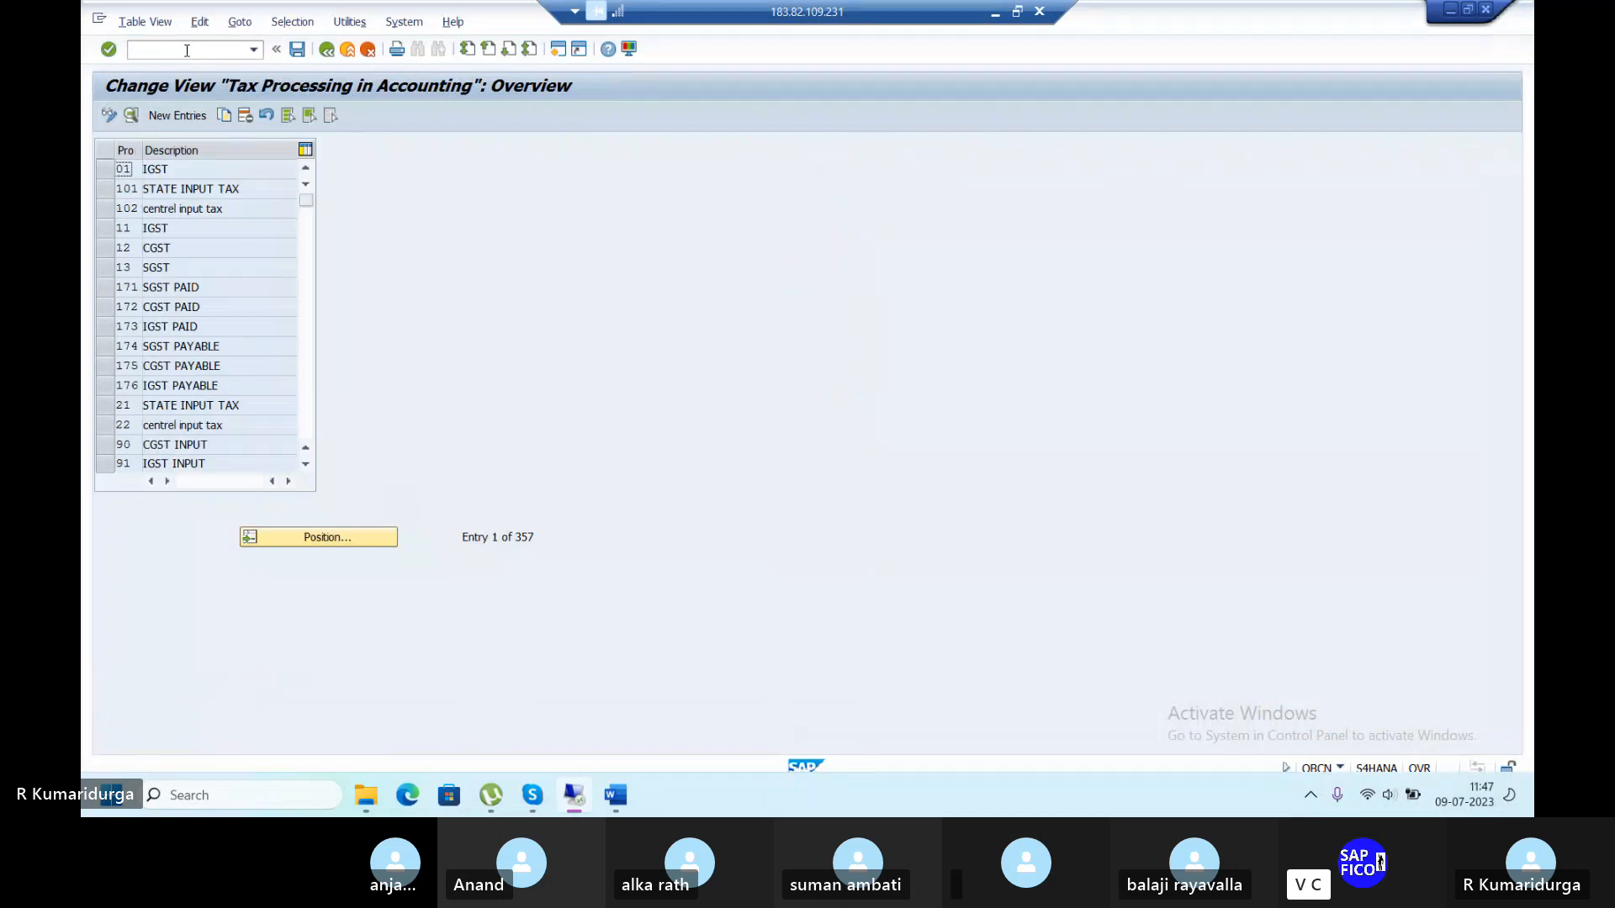
Add new process key DU1 with the description 'INPUT CGST TAX'.
{"action": "left_click", "coordinate": [187, 118]}
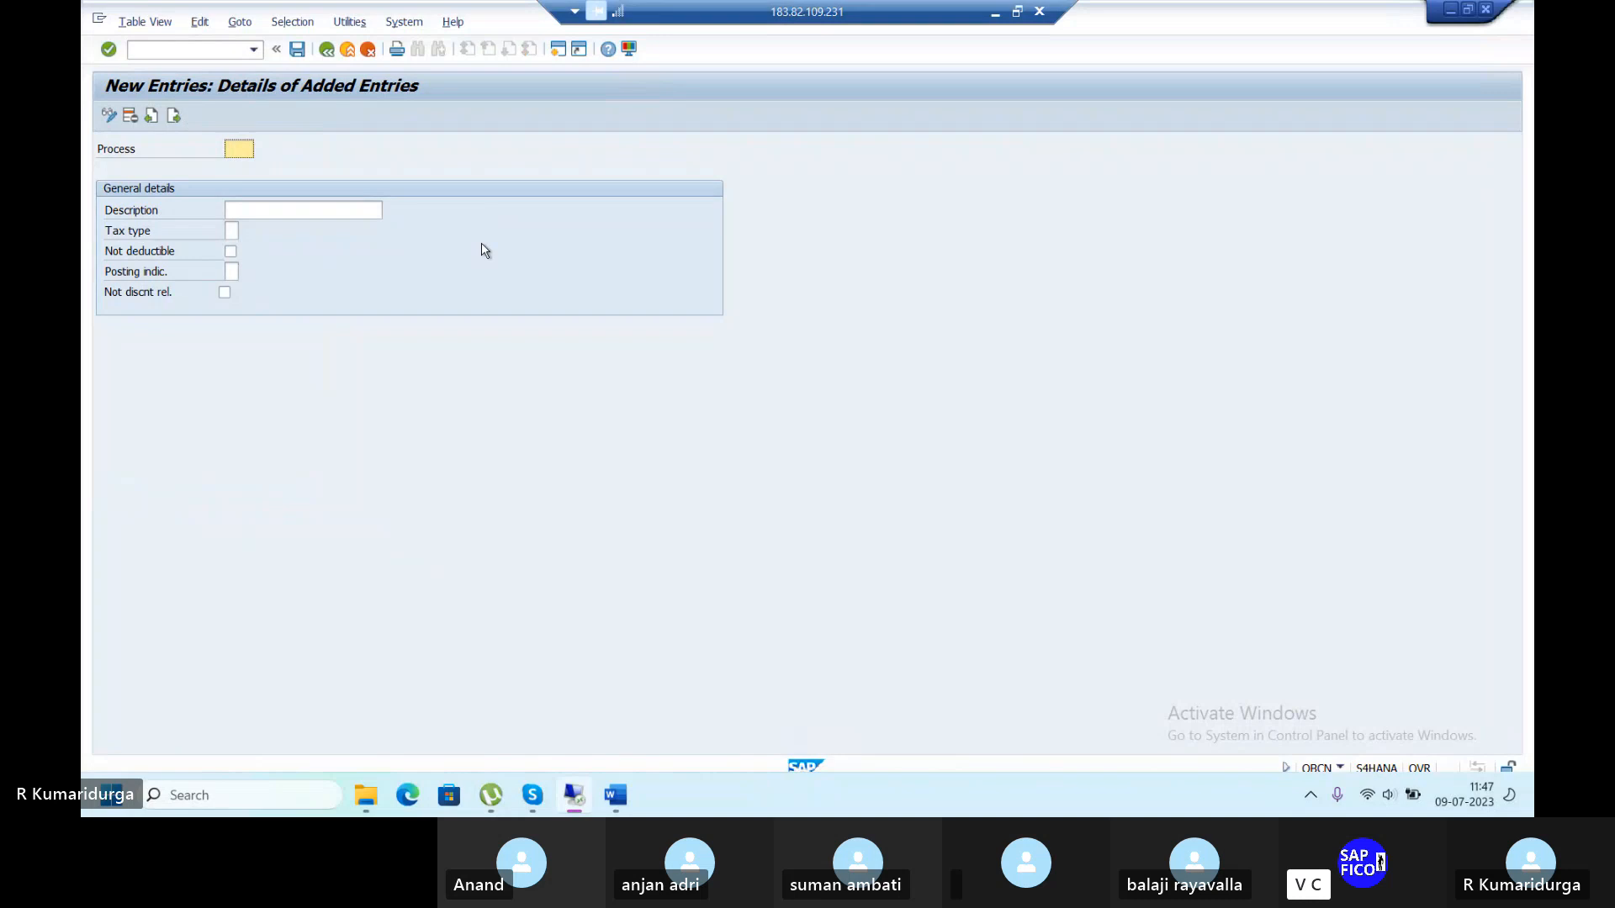
{"action": "type", "text": "1"}
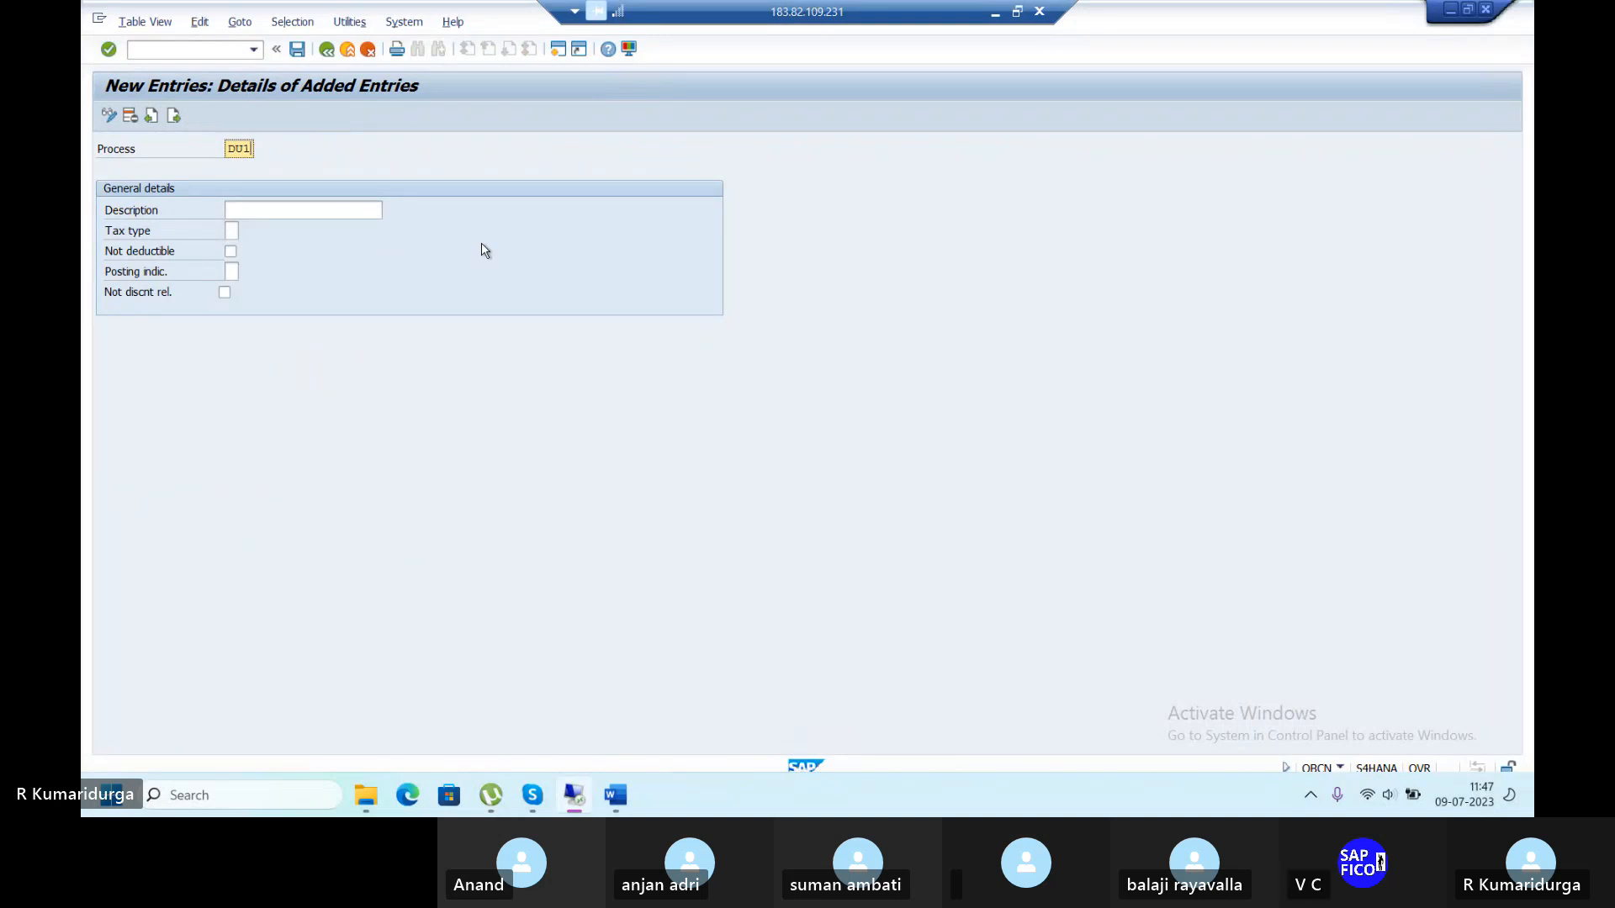
{"action": "key", "text": "Tab"}
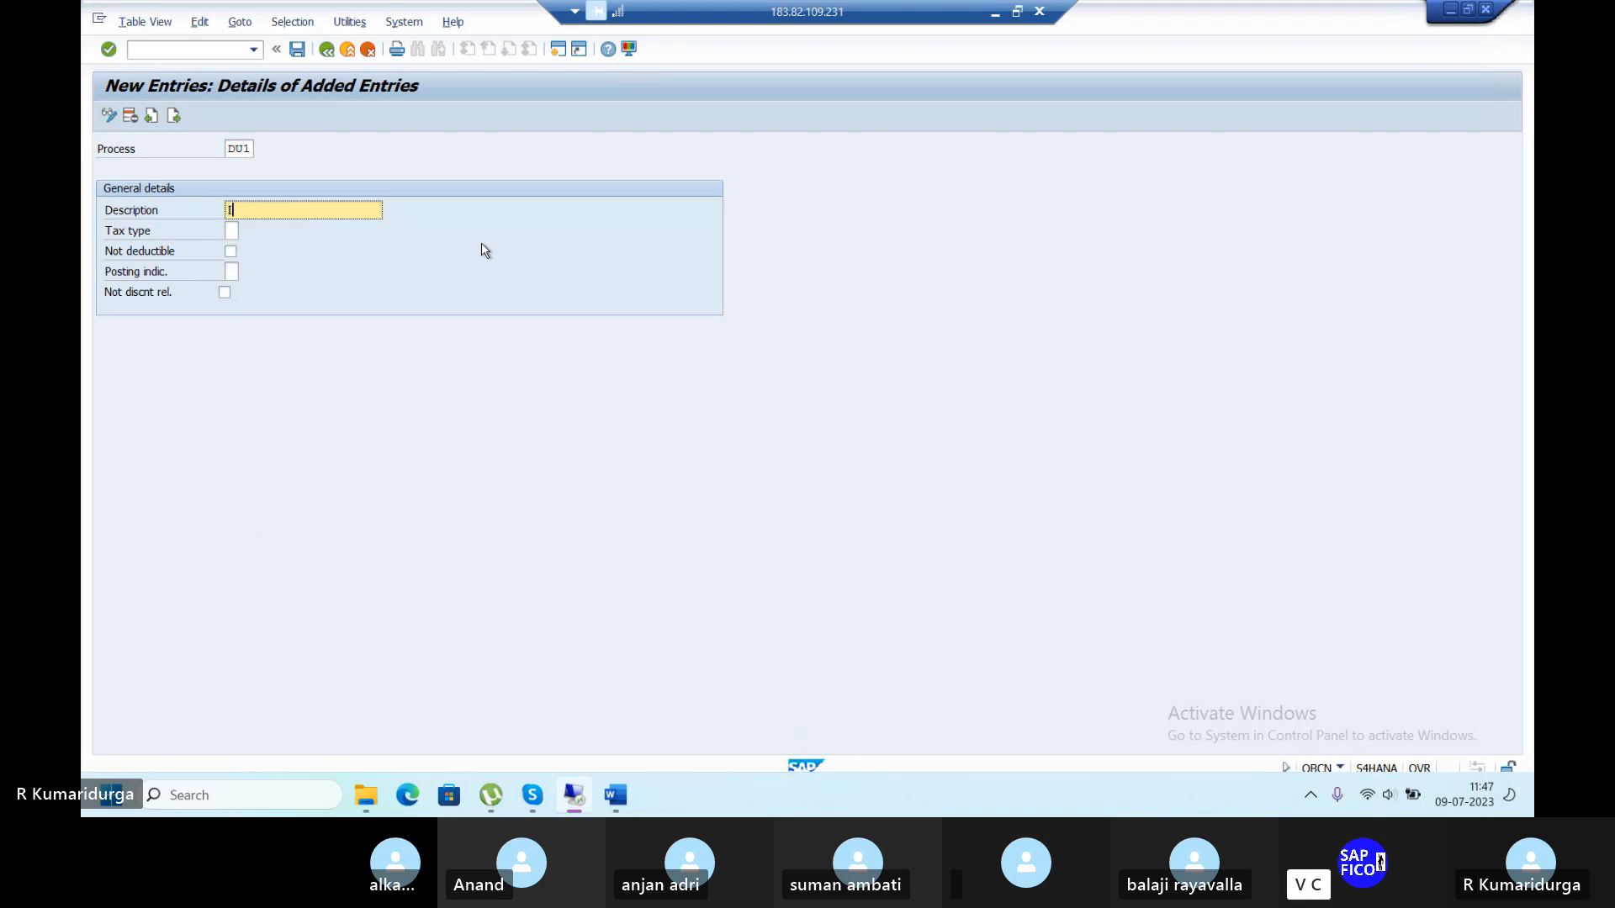
{"action": "type", "text": "INPUT CGST @"}
{"action": "key", "text": "BackSpace"}
{"action": "type", "text": "TAX"}
Set DU1's tax type to Input tax and save under the customizing request.
{"action": "left_click", "coordinate": [237, 233]}
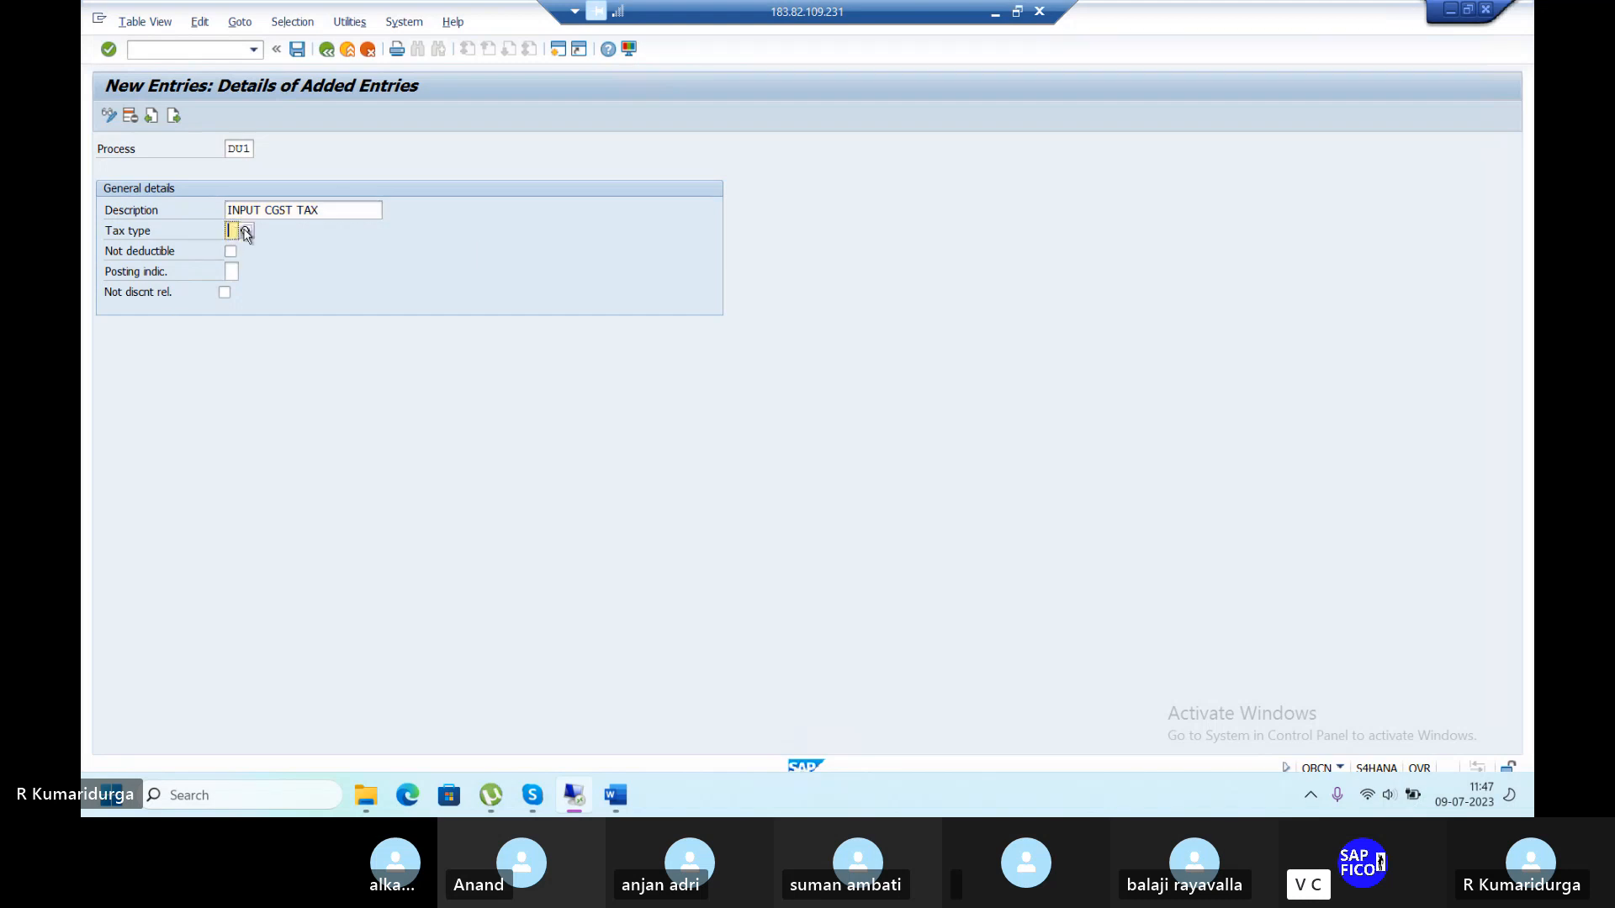
{"action": "left_click", "coordinate": [246, 233]}
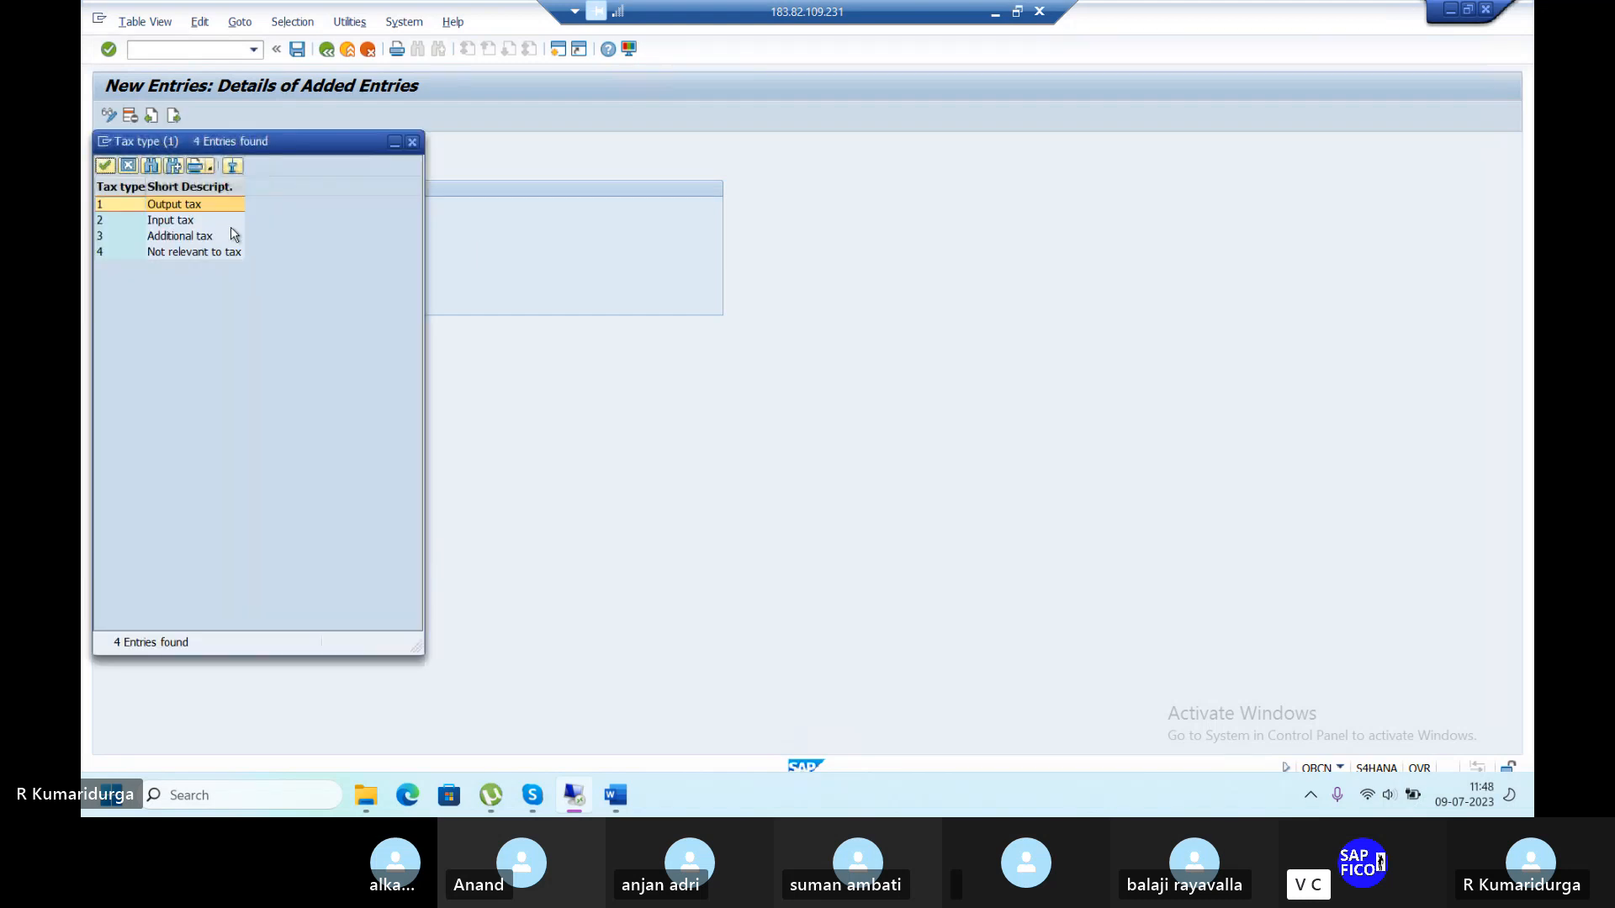
{"action": "double_click", "coordinate": [194, 222]}
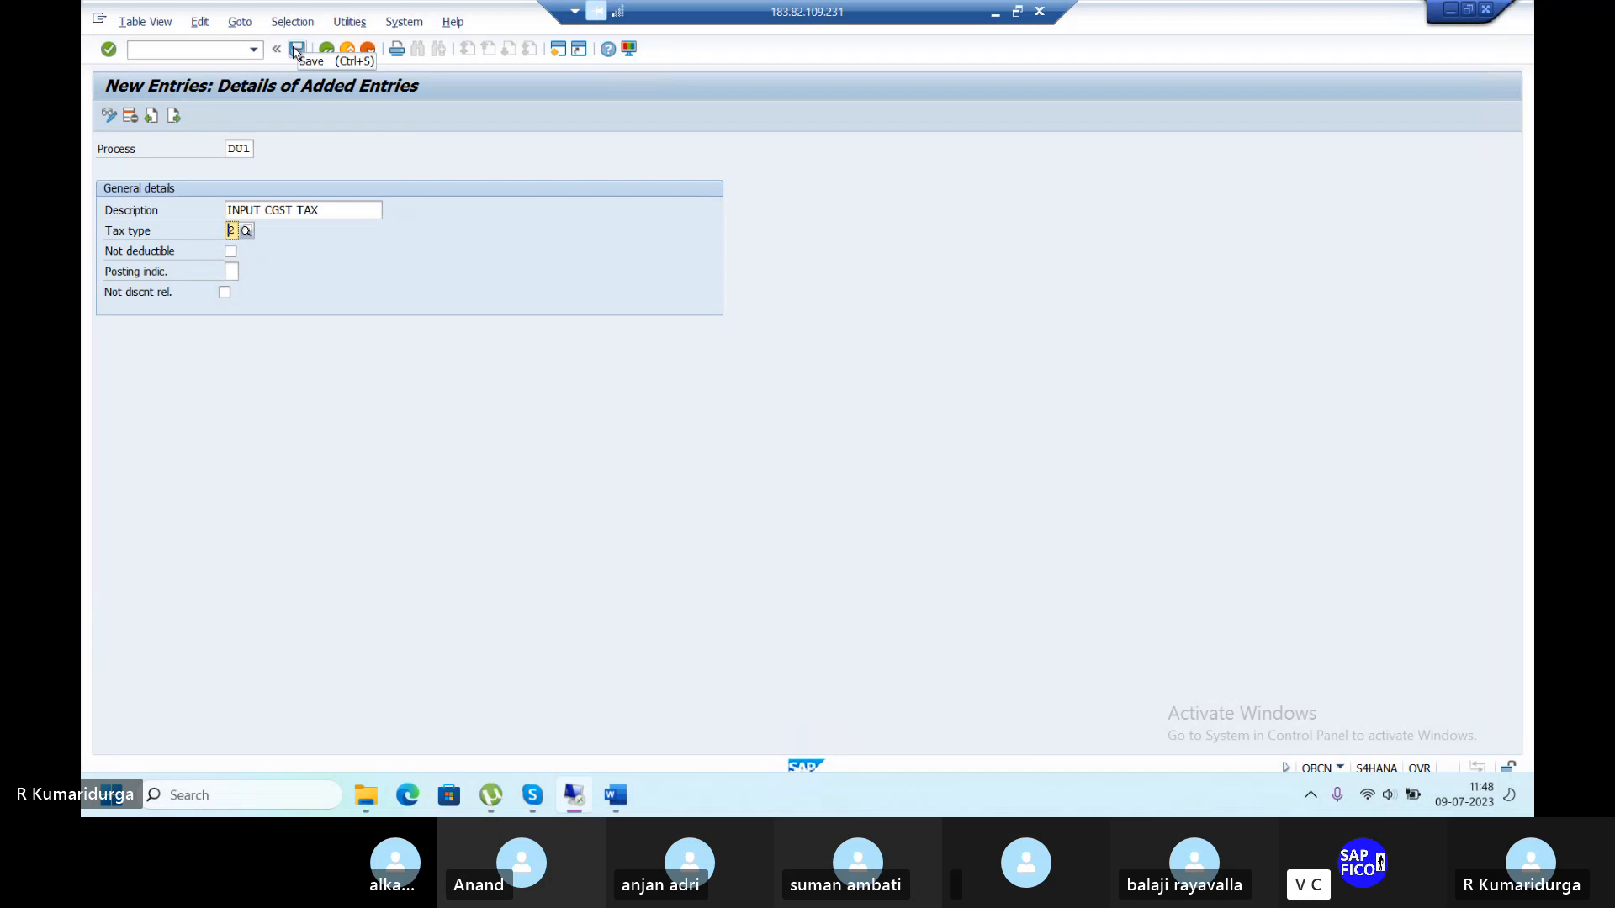
{"action": "left_click", "coordinate": [297, 51]}
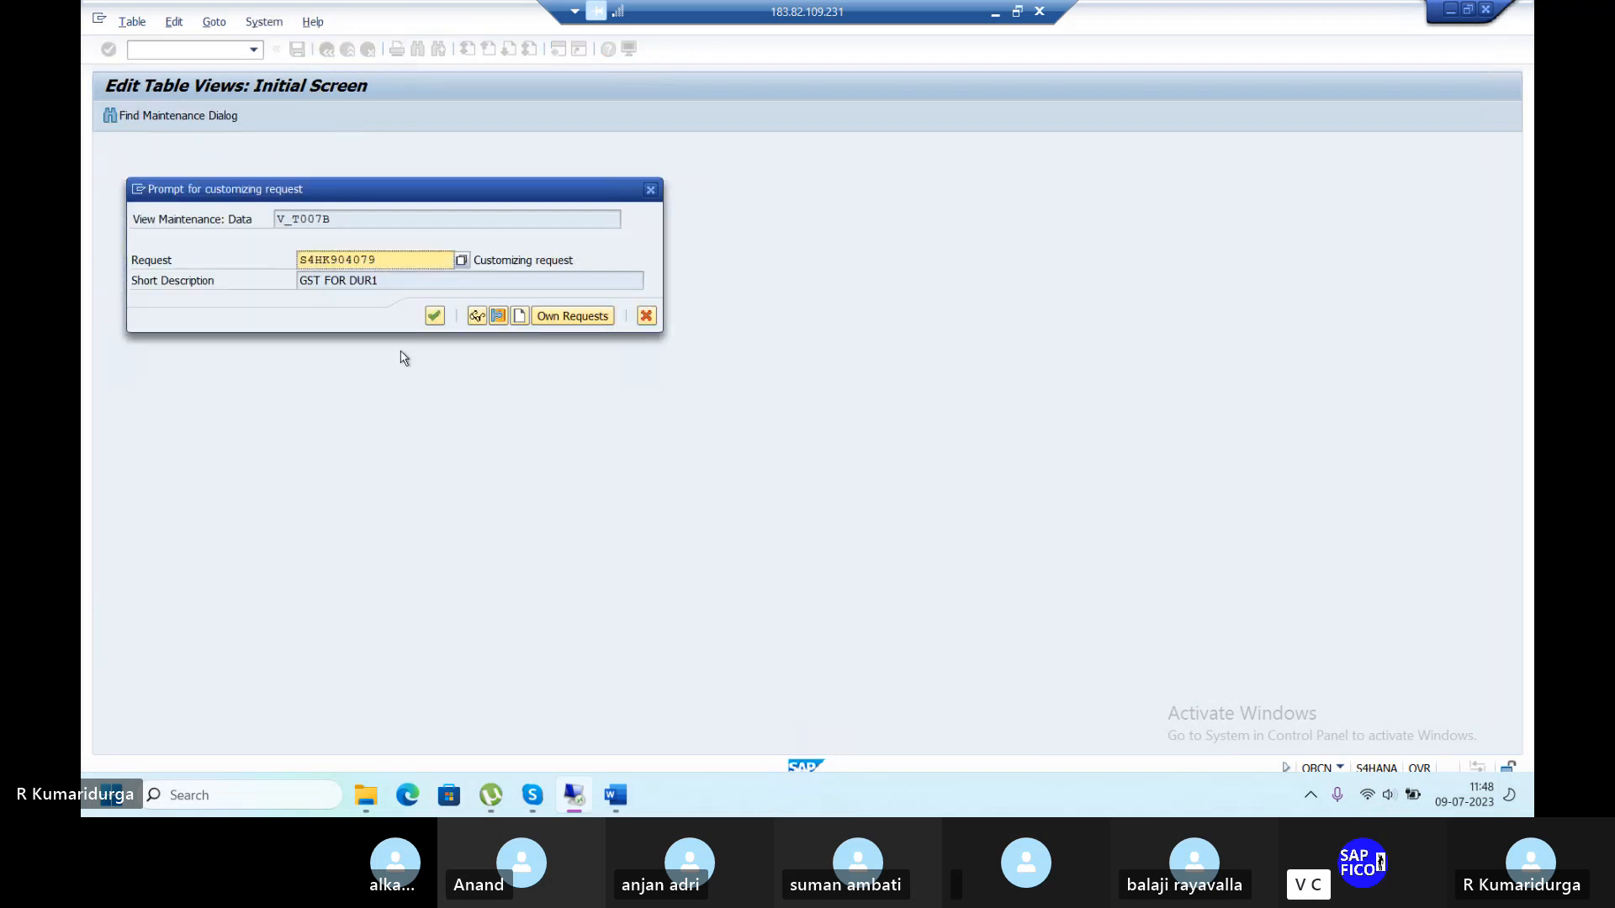
{"action": "left_click", "coordinate": [436, 317]}
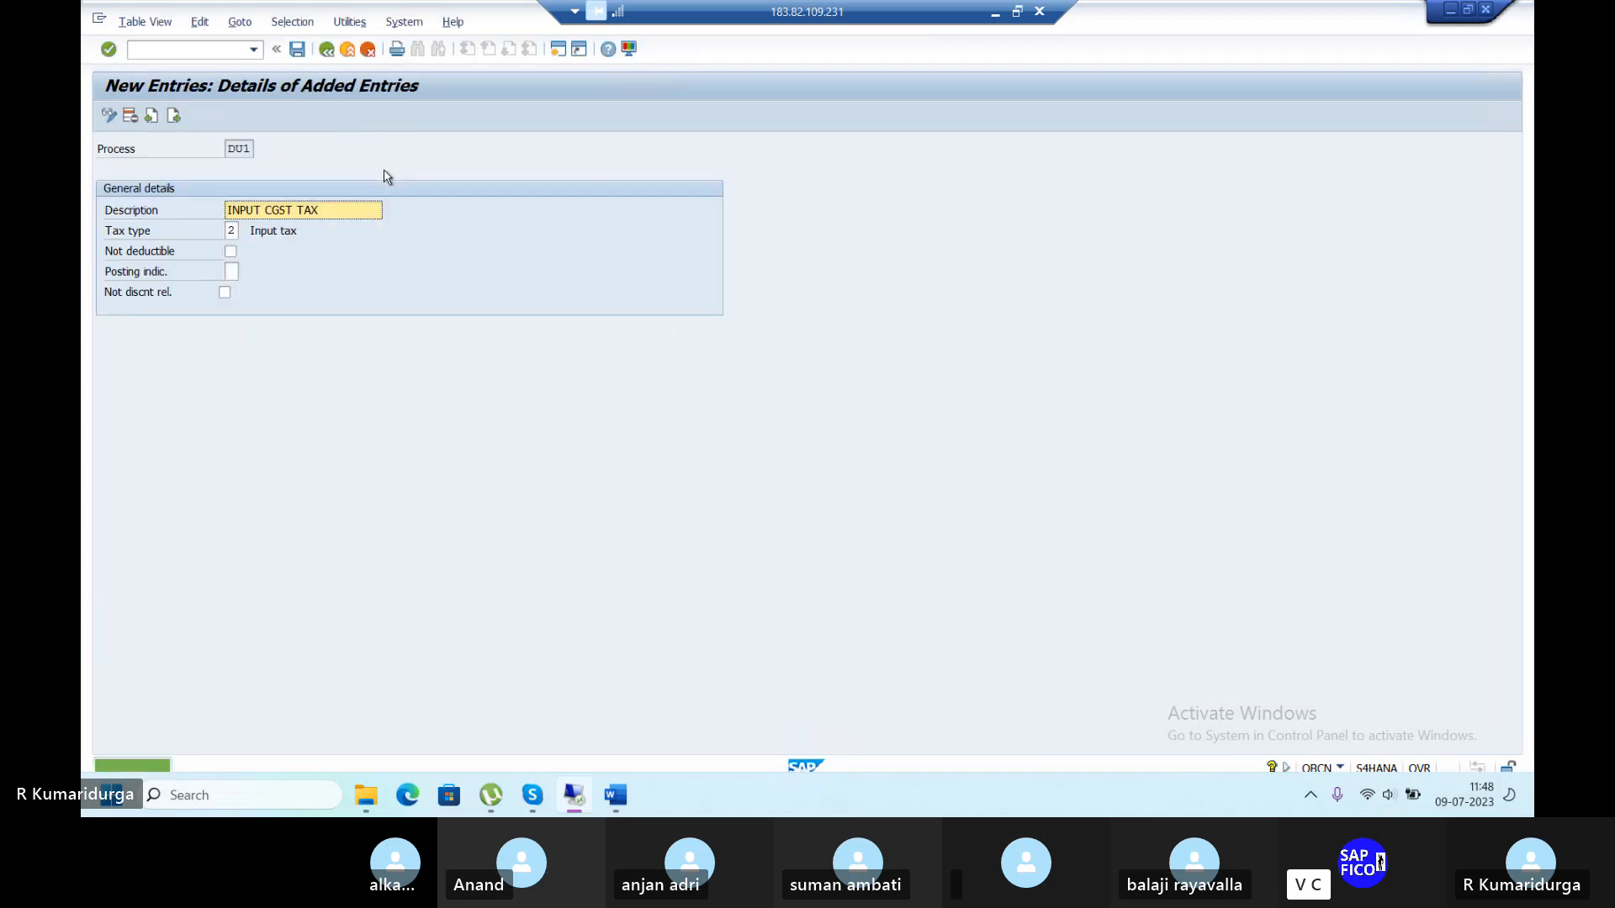
Set DU1's posting indicator to 2 (Separate line item), save, and go back.
{"action": "left_click", "coordinate": [232, 271]}
{"action": "left_click", "coordinate": [246, 272]}
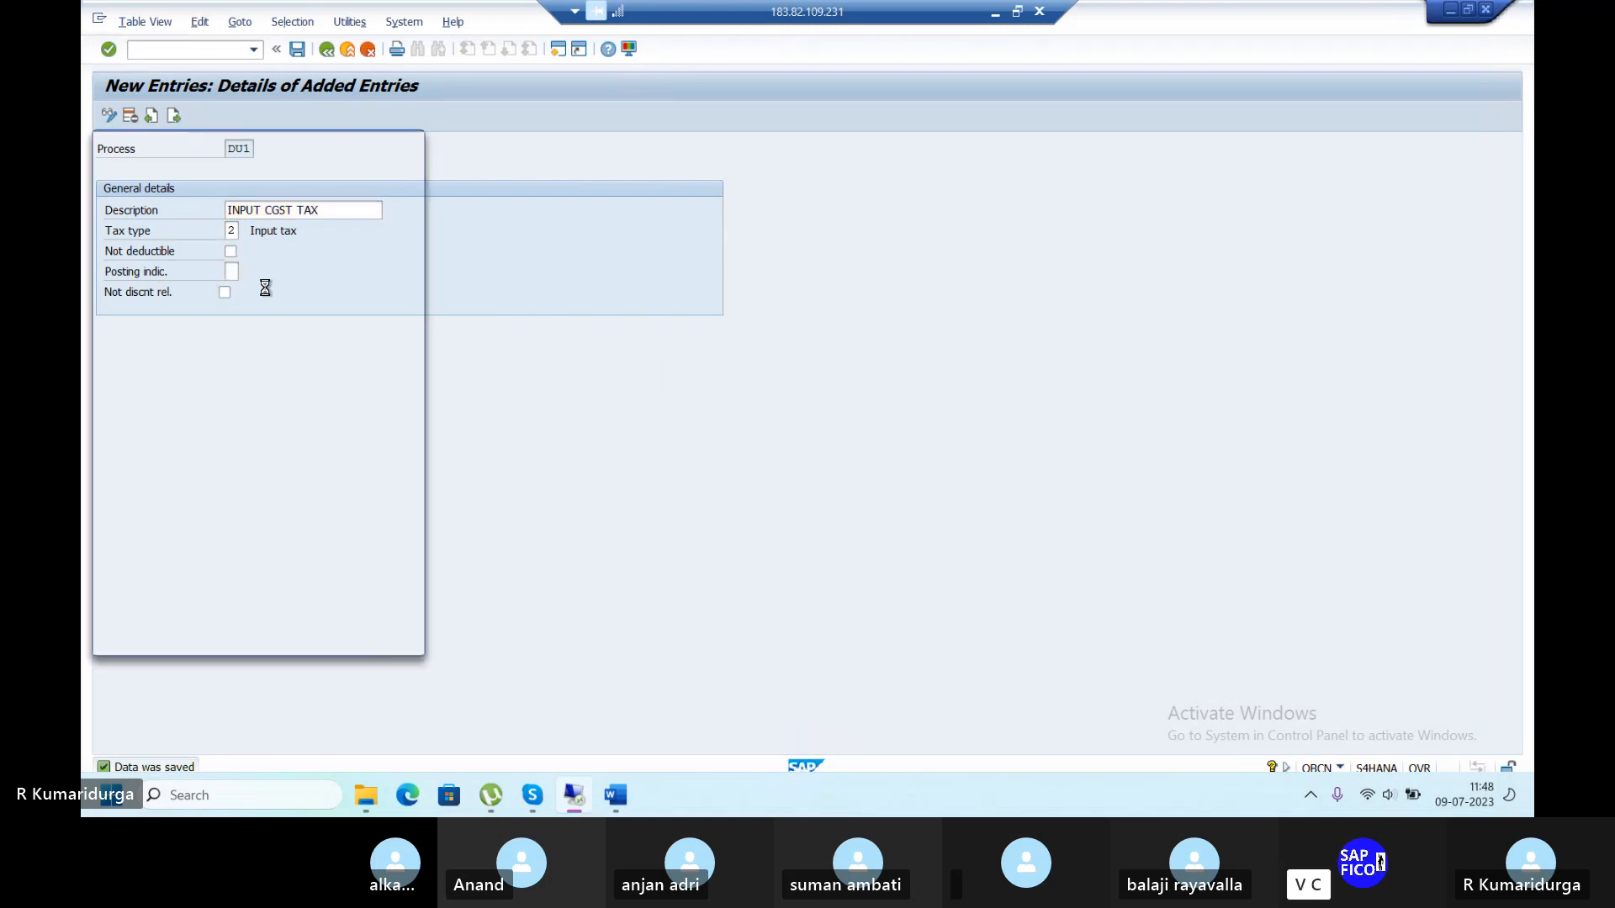
{"action": "left_click", "coordinate": [261, 222]}
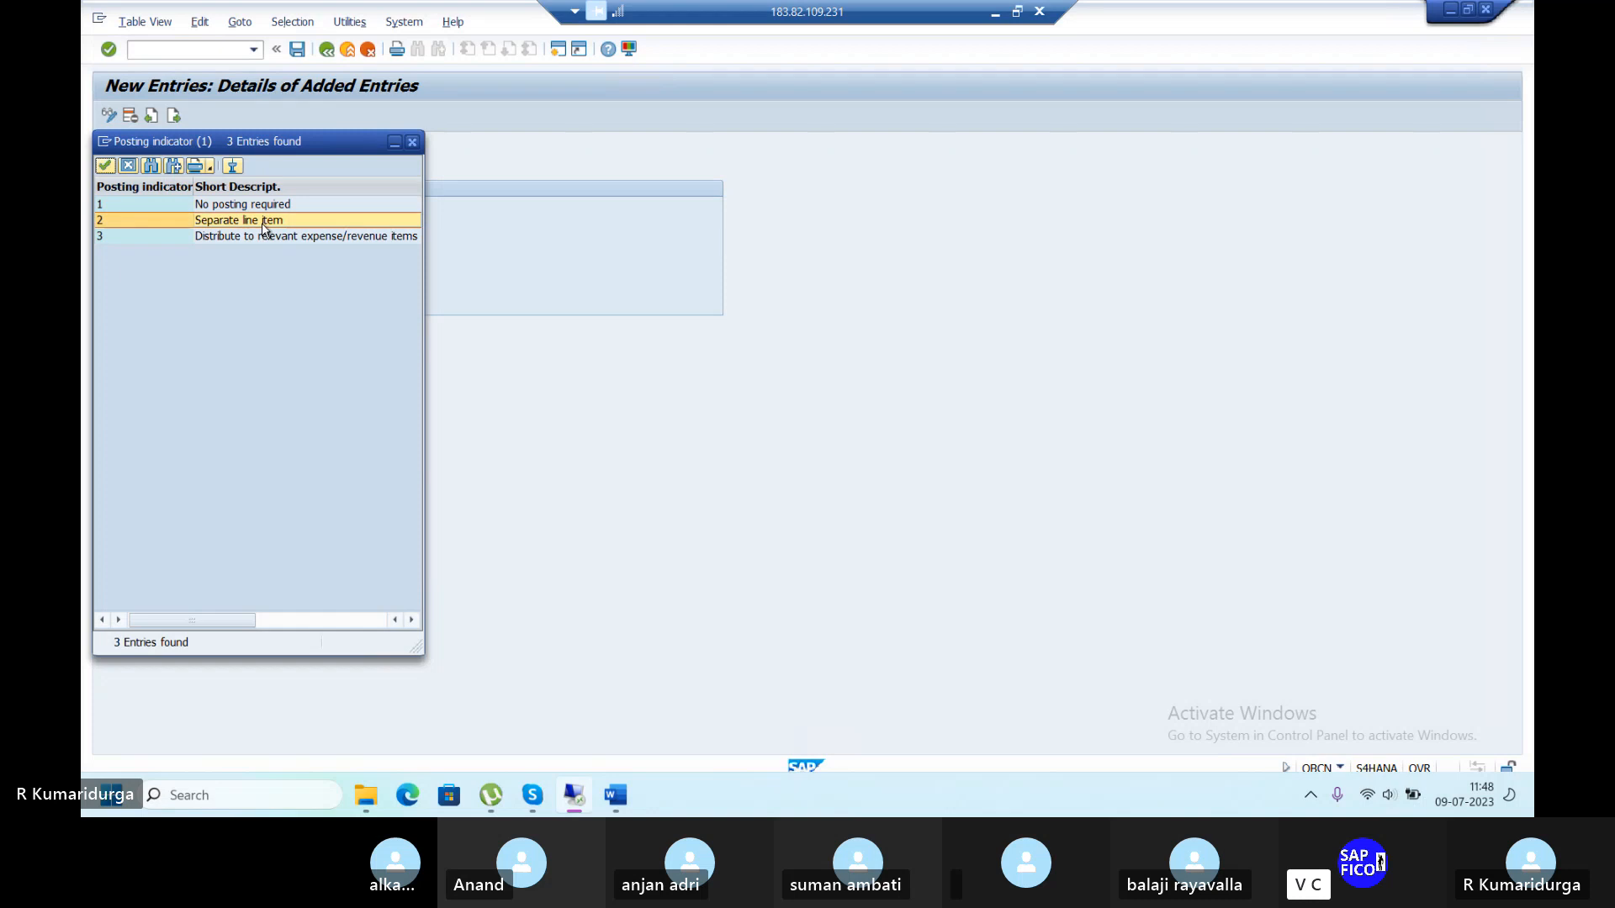
{"action": "double_click", "coordinate": [263, 222]}
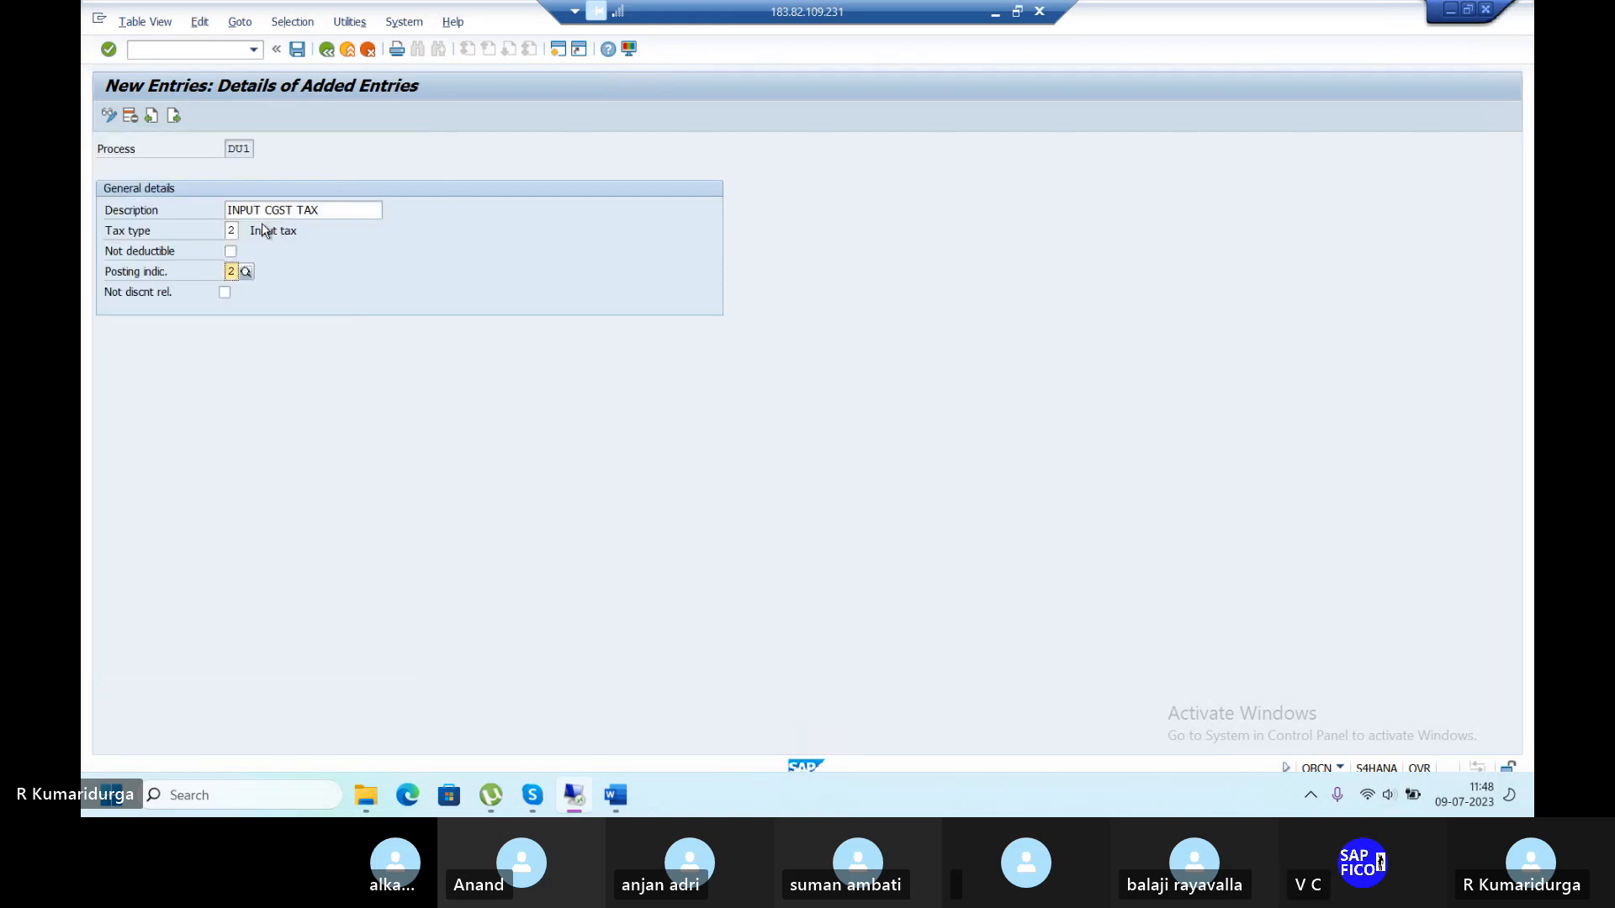
{"action": "left_click", "coordinate": [298, 49]}
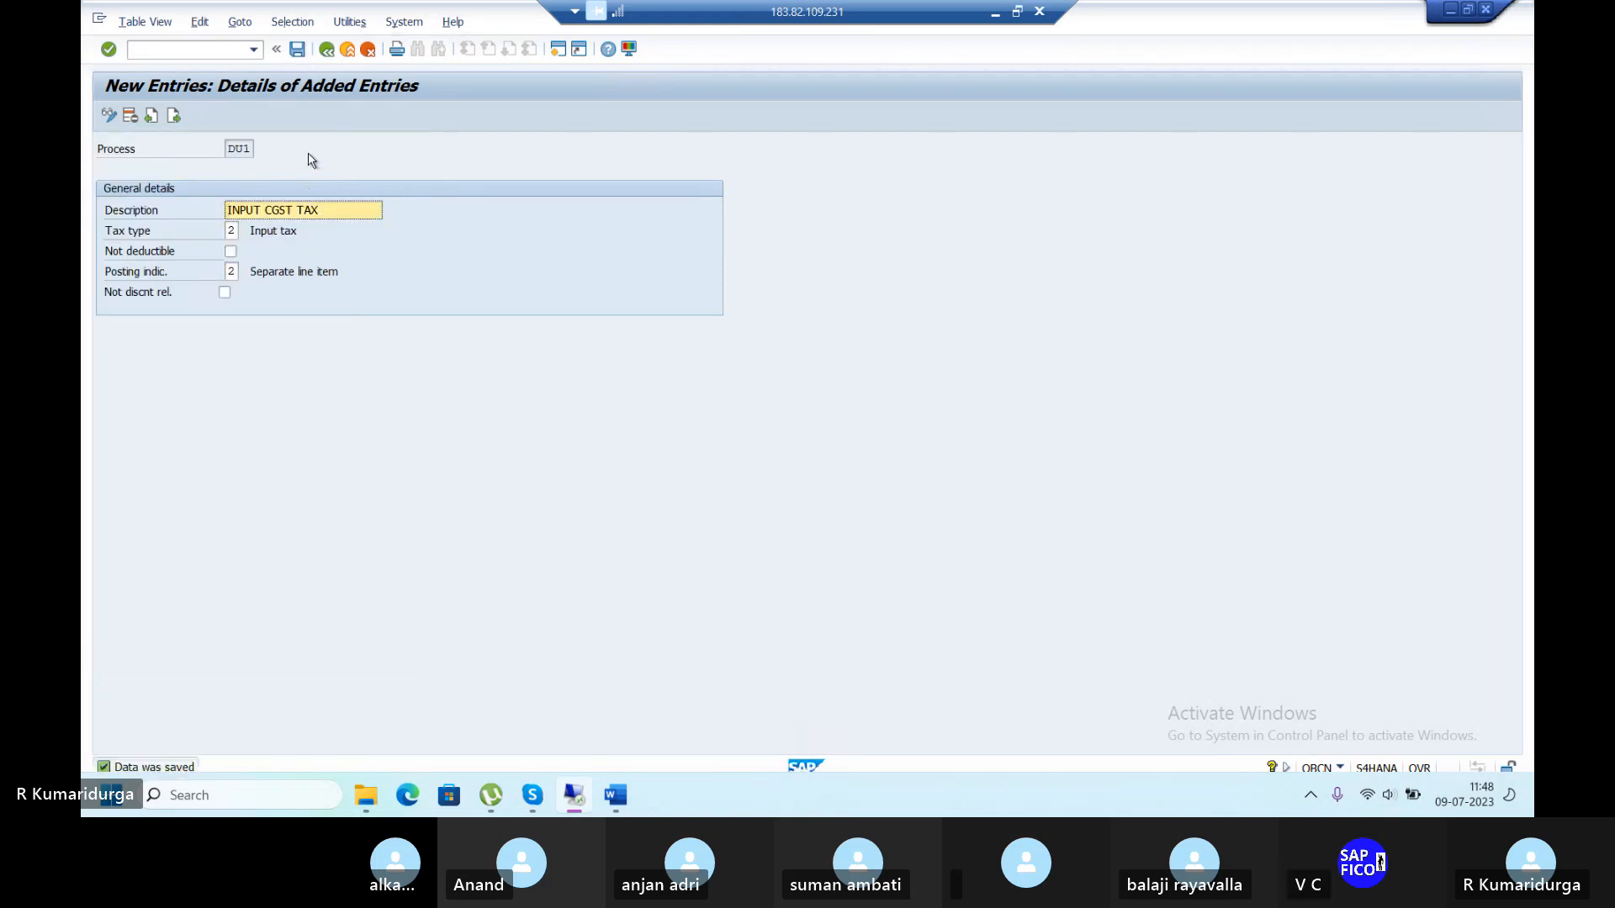
{"action": "left_click", "coordinate": [327, 51]}
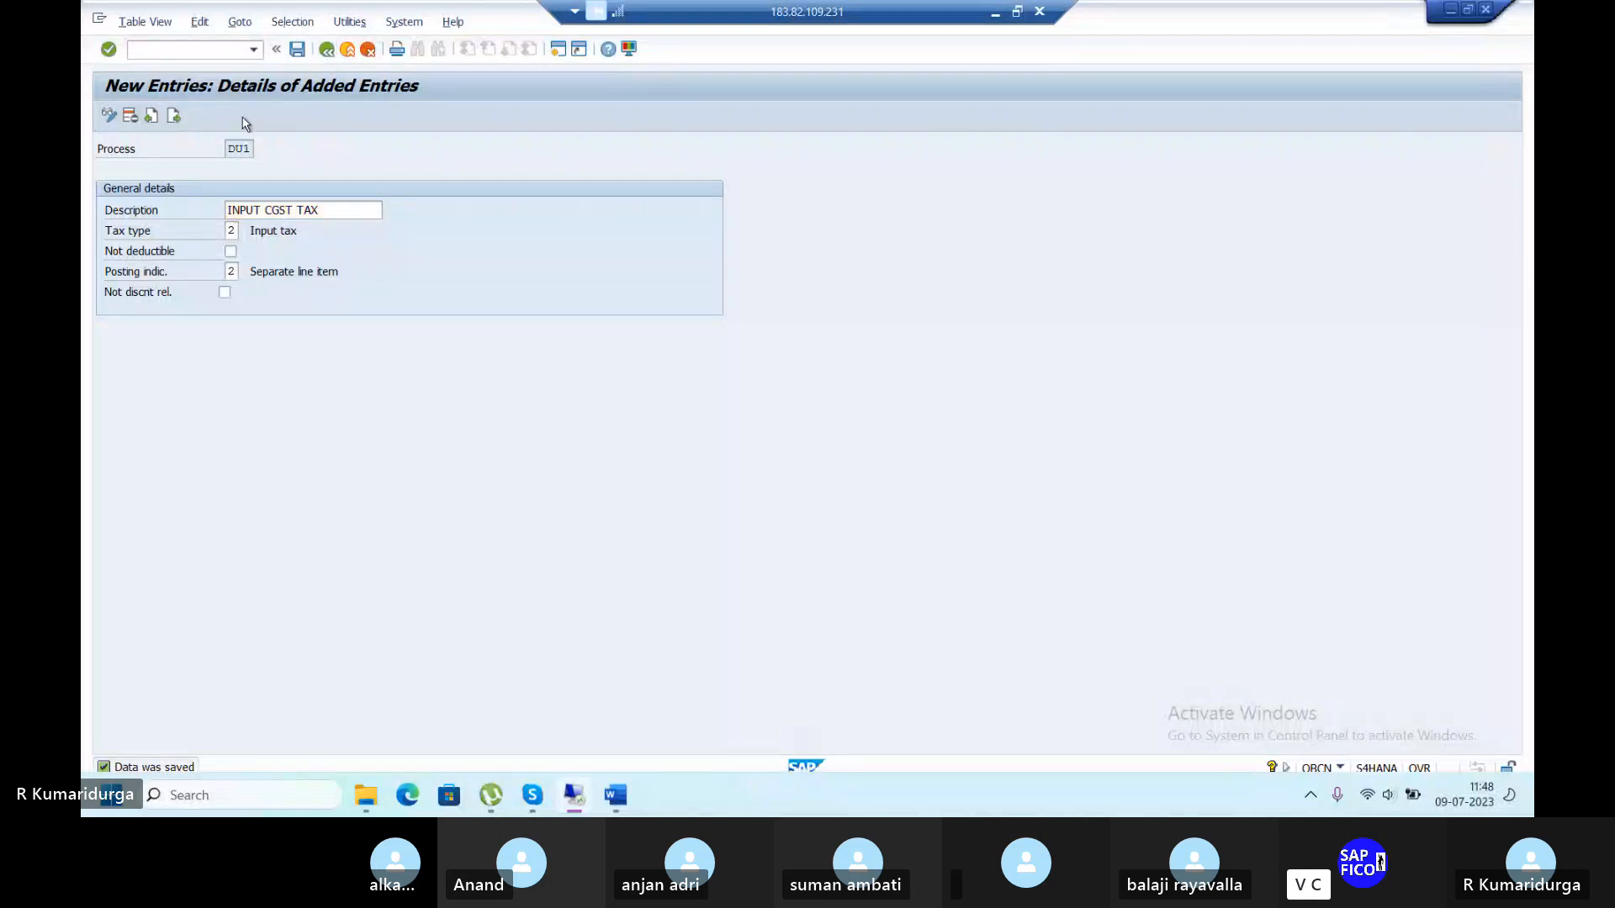
Add process key DU2 'INPUT SGST TAX' with tax type Input tax.
{"action": "left_click", "coordinate": [174, 117]}
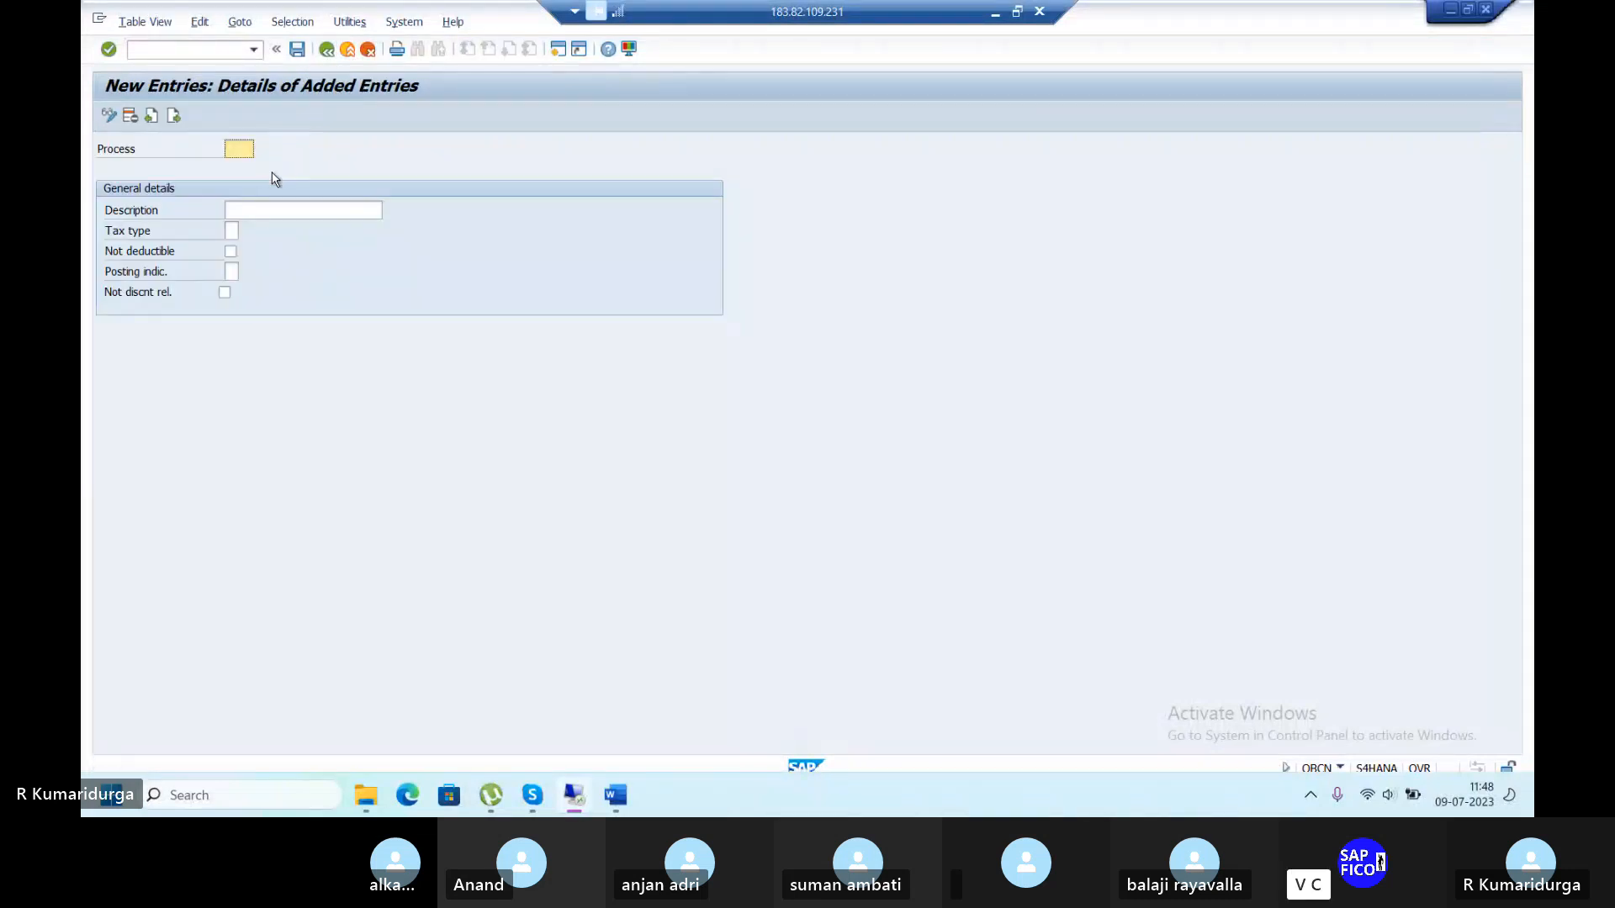
{"action": "type", "text": "DU2"}
{"action": "key", "text": "Tab"}
{"action": "type", "text": "IN"}
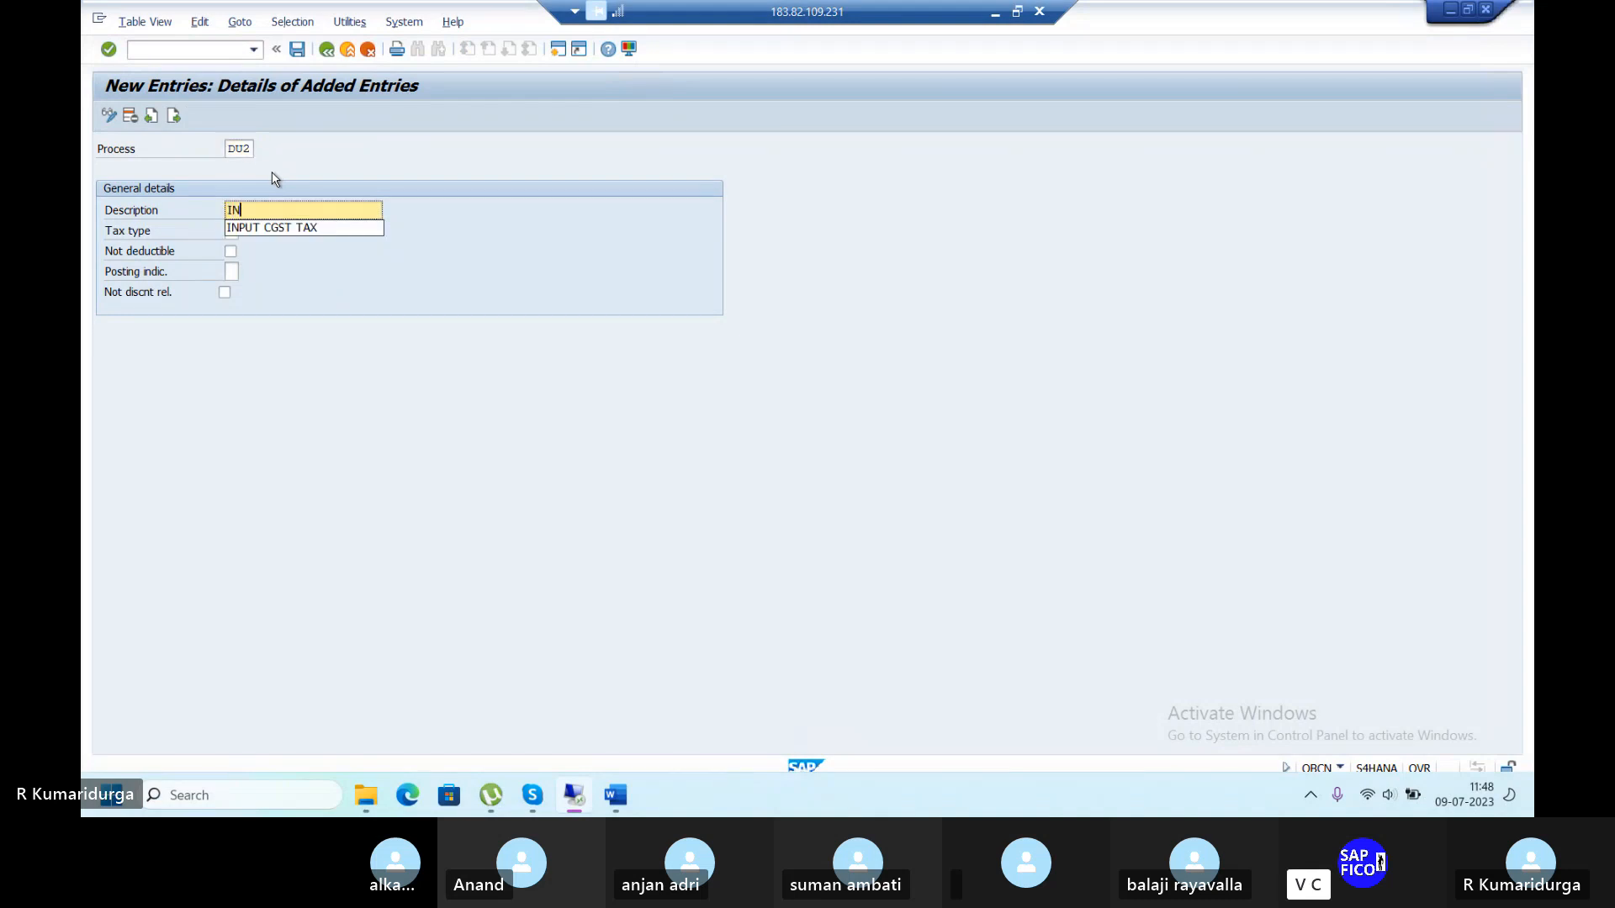
{"action": "type", "text": "PUT S"}
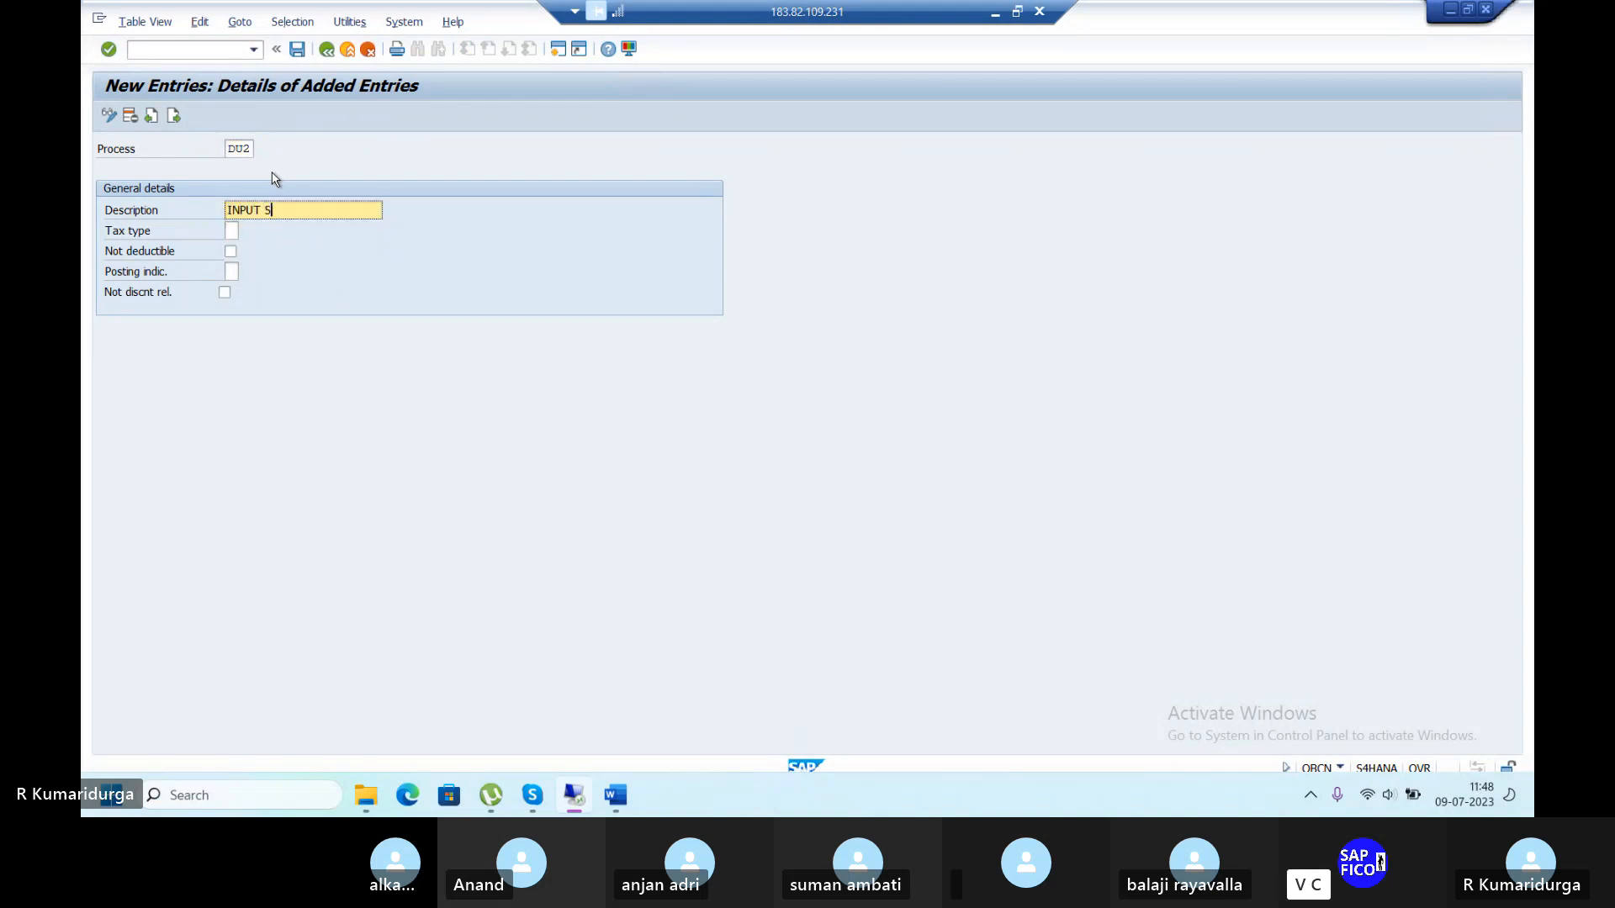
{"action": "type", "text": "GST TAX"}
{"action": "left_click", "coordinate": [233, 230]}
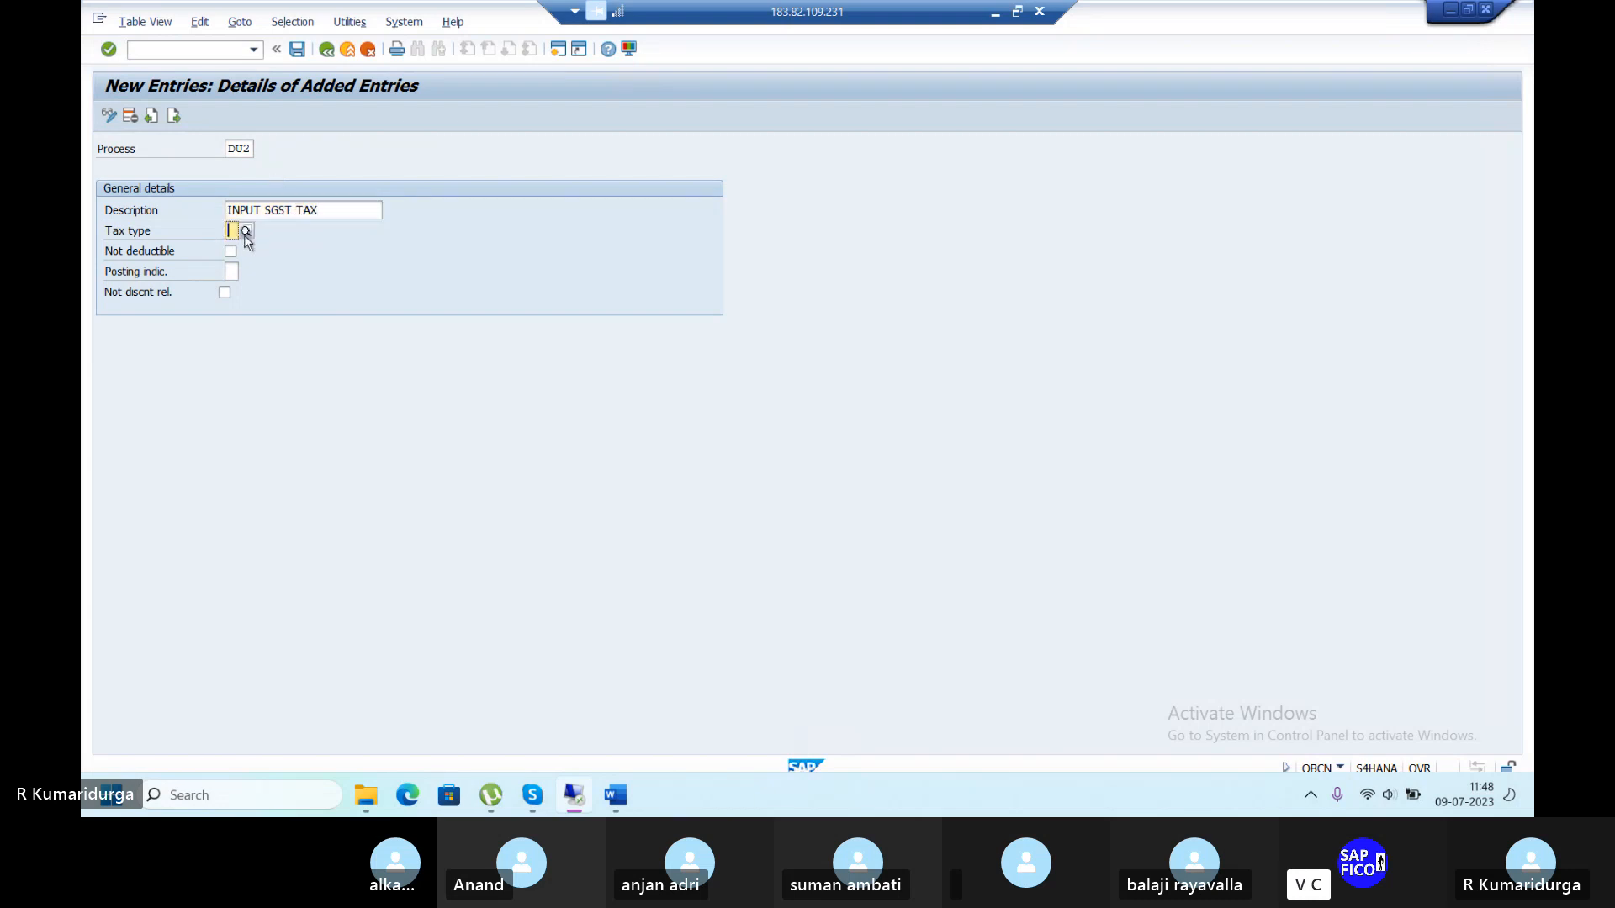
{"action": "left_click", "coordinate": [246, 231]}
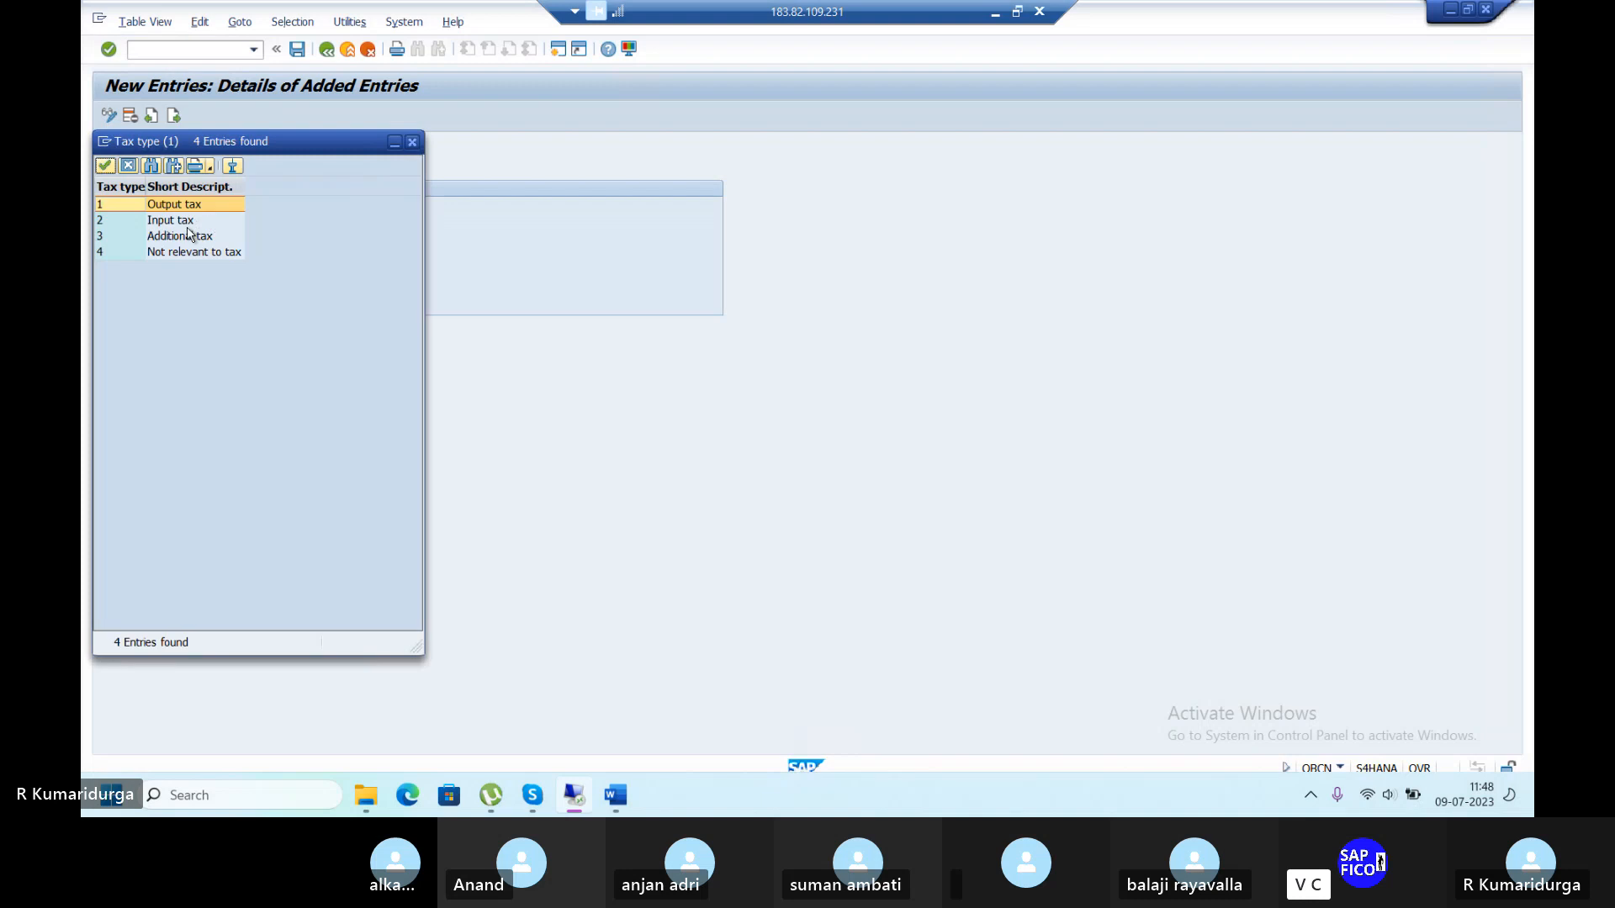
{"action": "double_click", "coordinate": [194, 224]}
Set DU2's posting indicator to Separate line item, save, and return to the overview.
{"action": "left_click", "coordinate": [233, 270]}
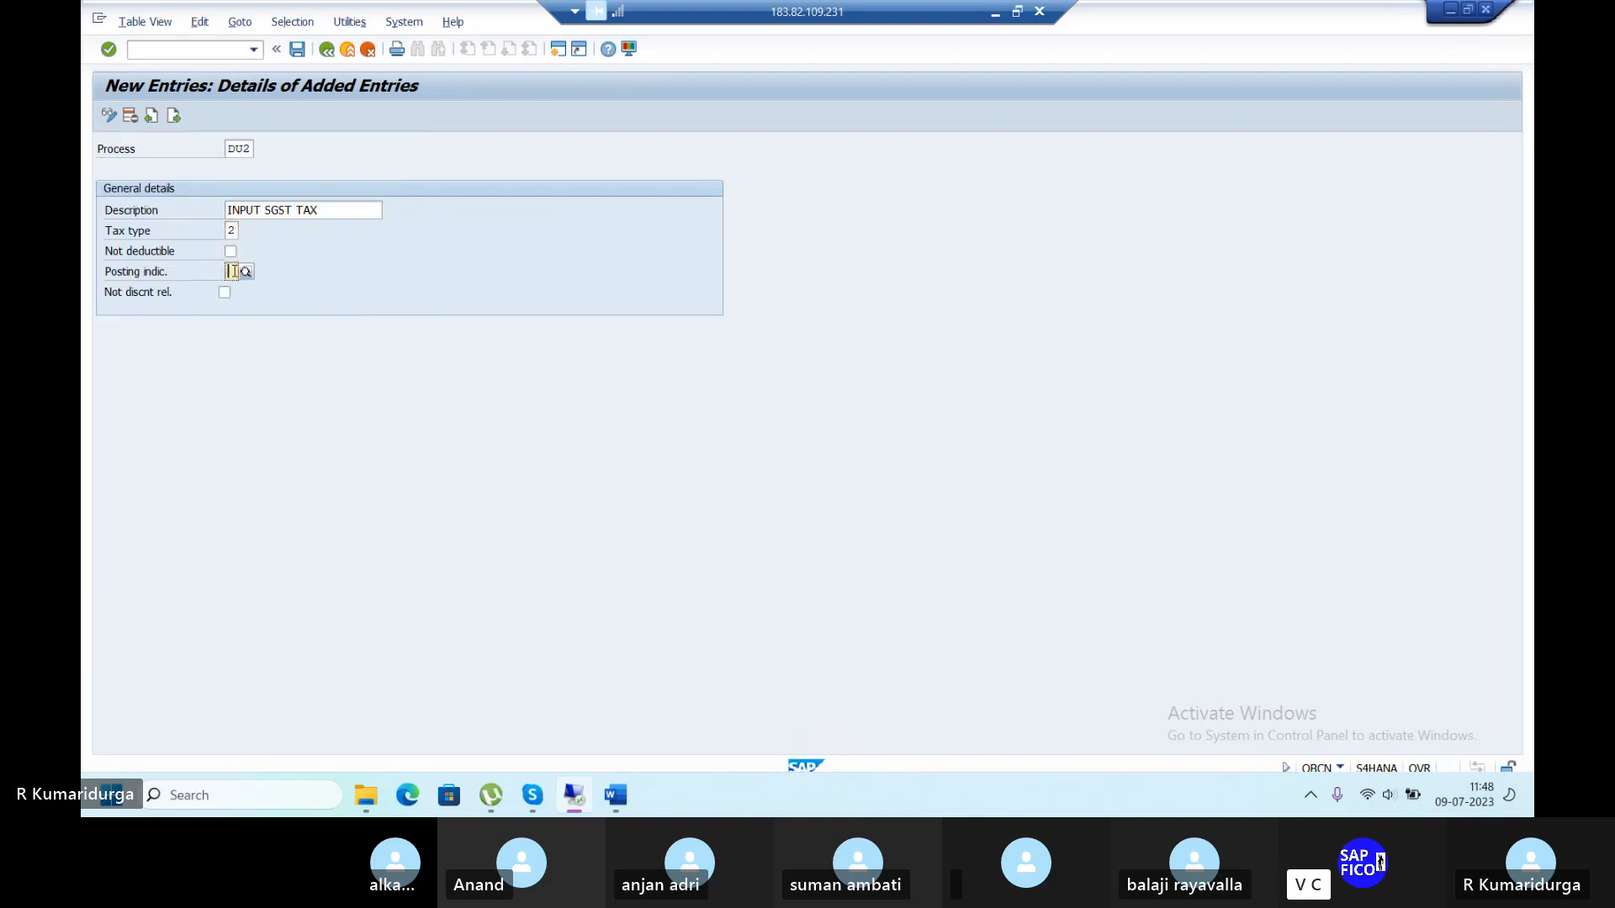
{"action": "left_click", "coordinate": [246, 272]}
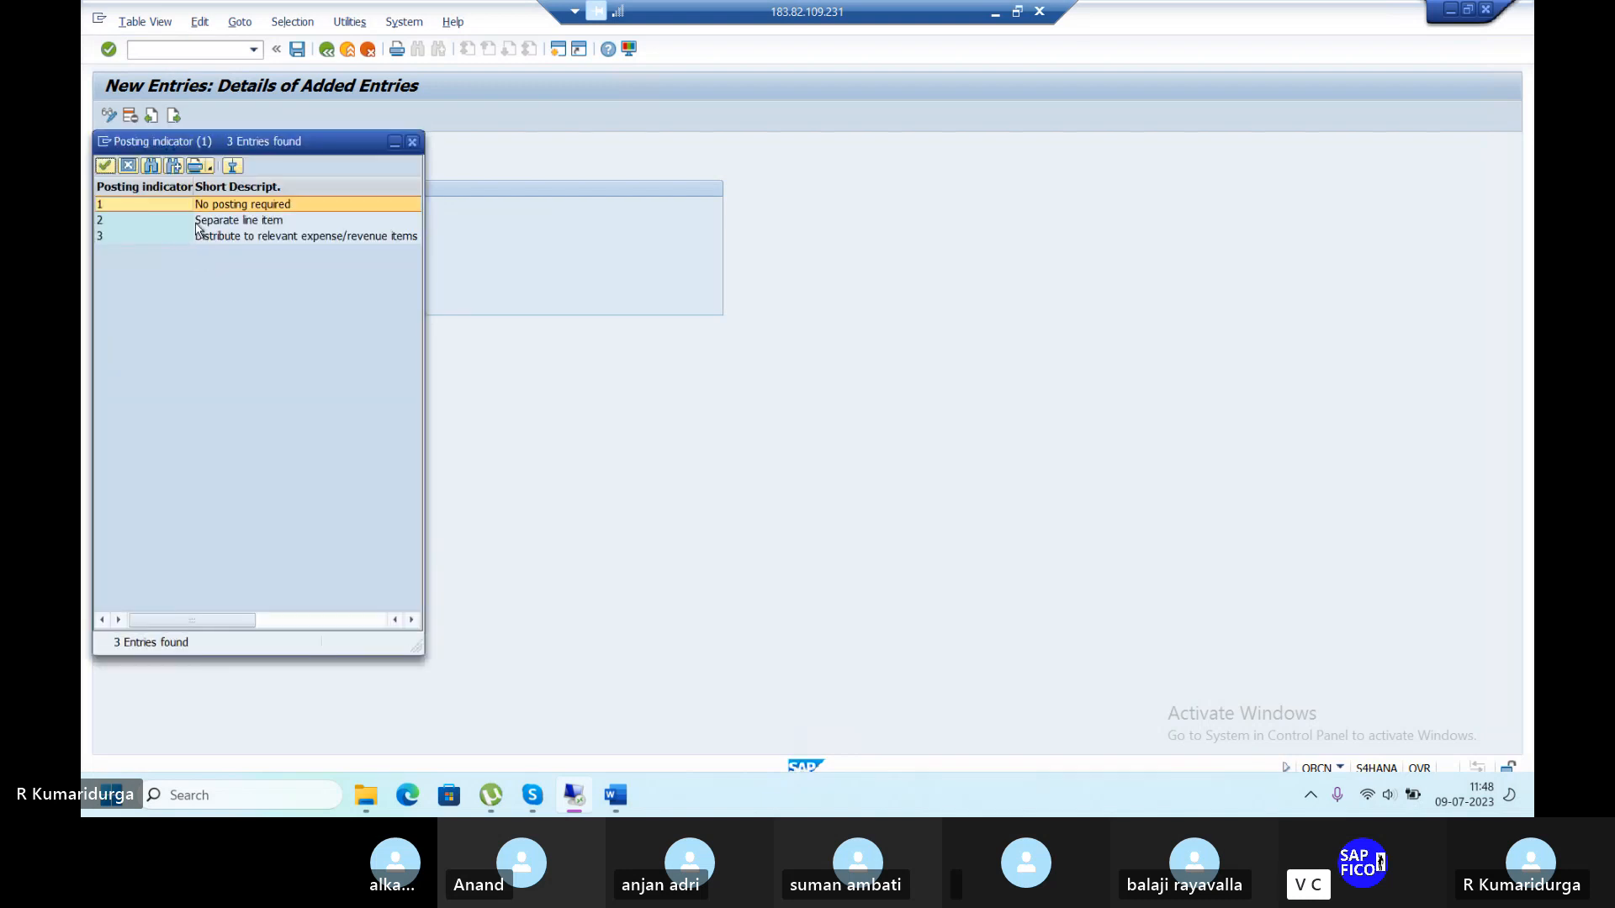
{"action": "left_click", "coordinate": [196, 223]}
{"action": "double_click", "coordinate": [197, 224]}
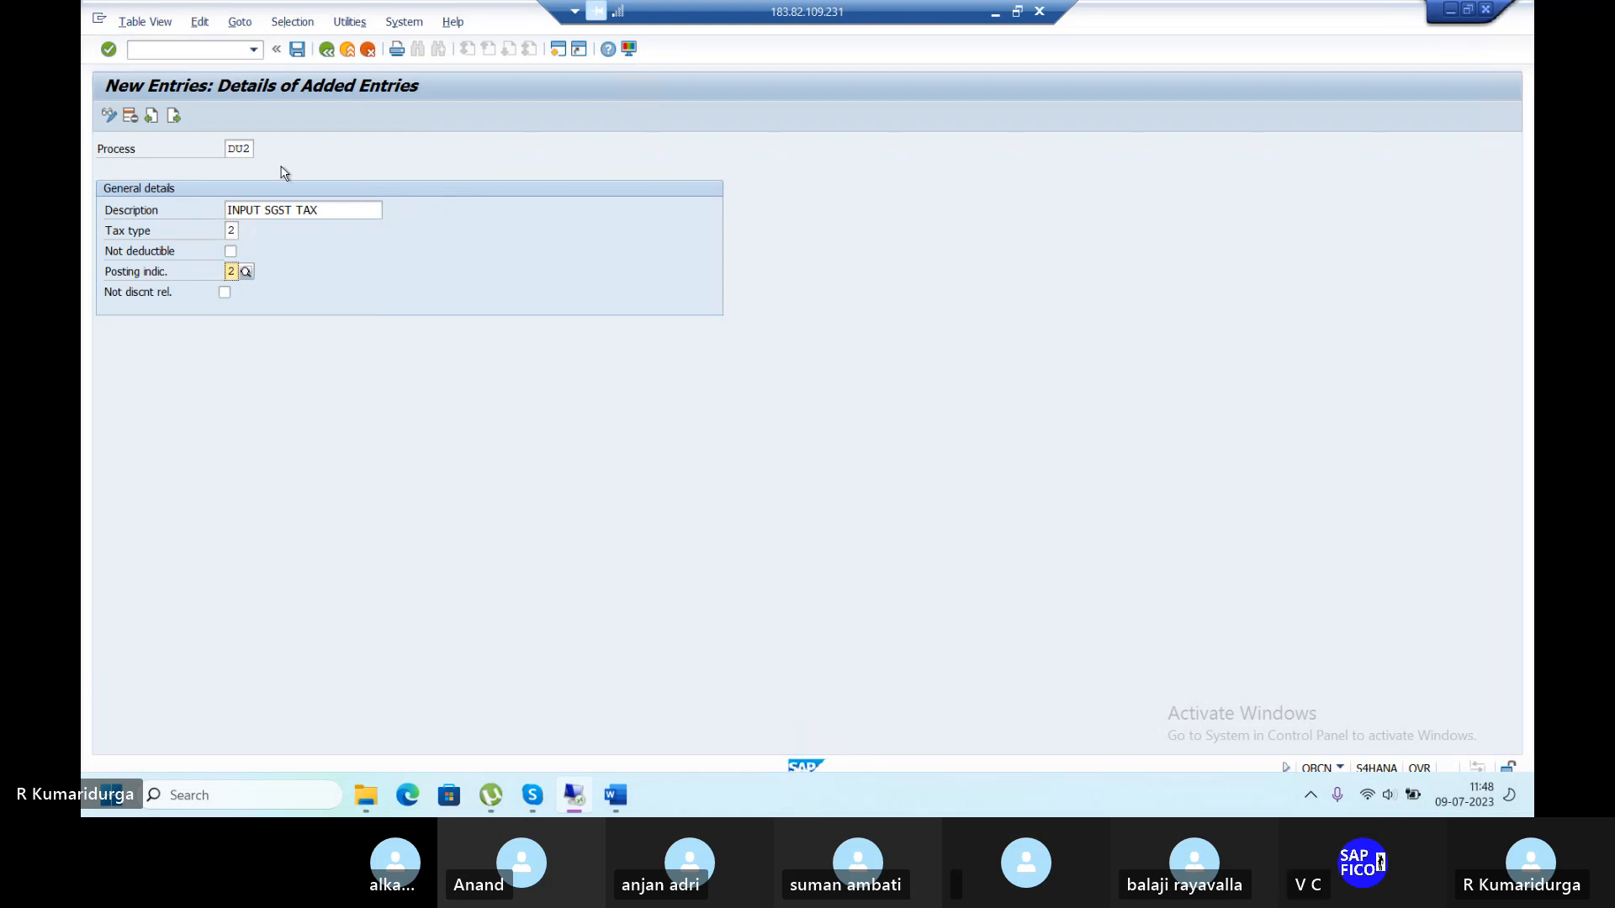
{"action": "left_click", "coordinate": [295, 52]}
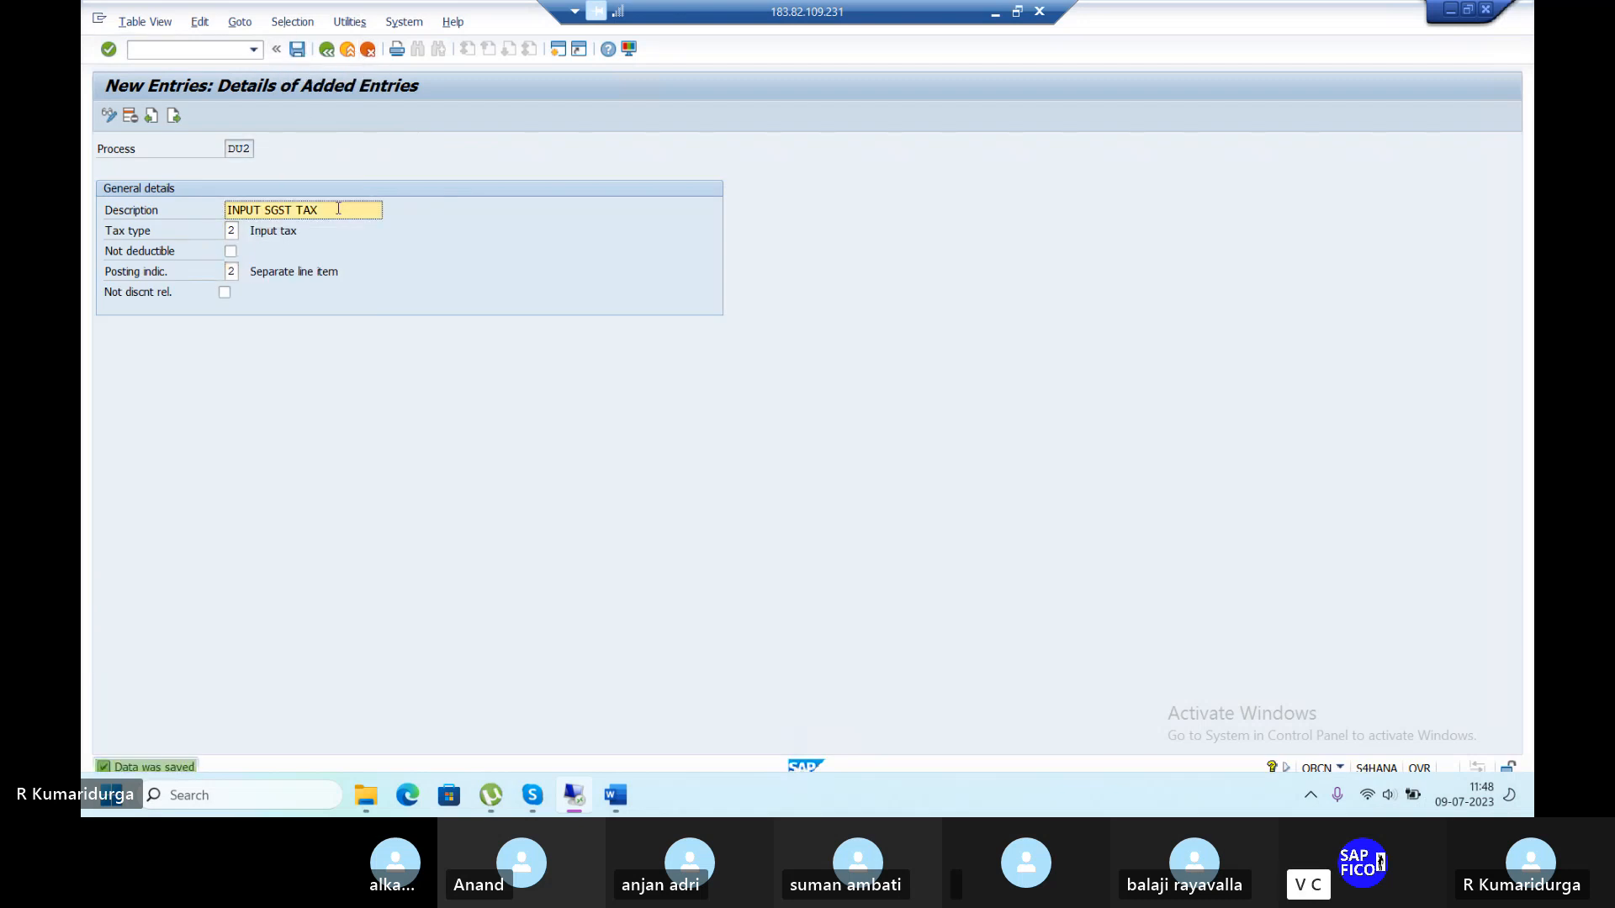
{"action": "left_click", "coordinate": [327, 48]}
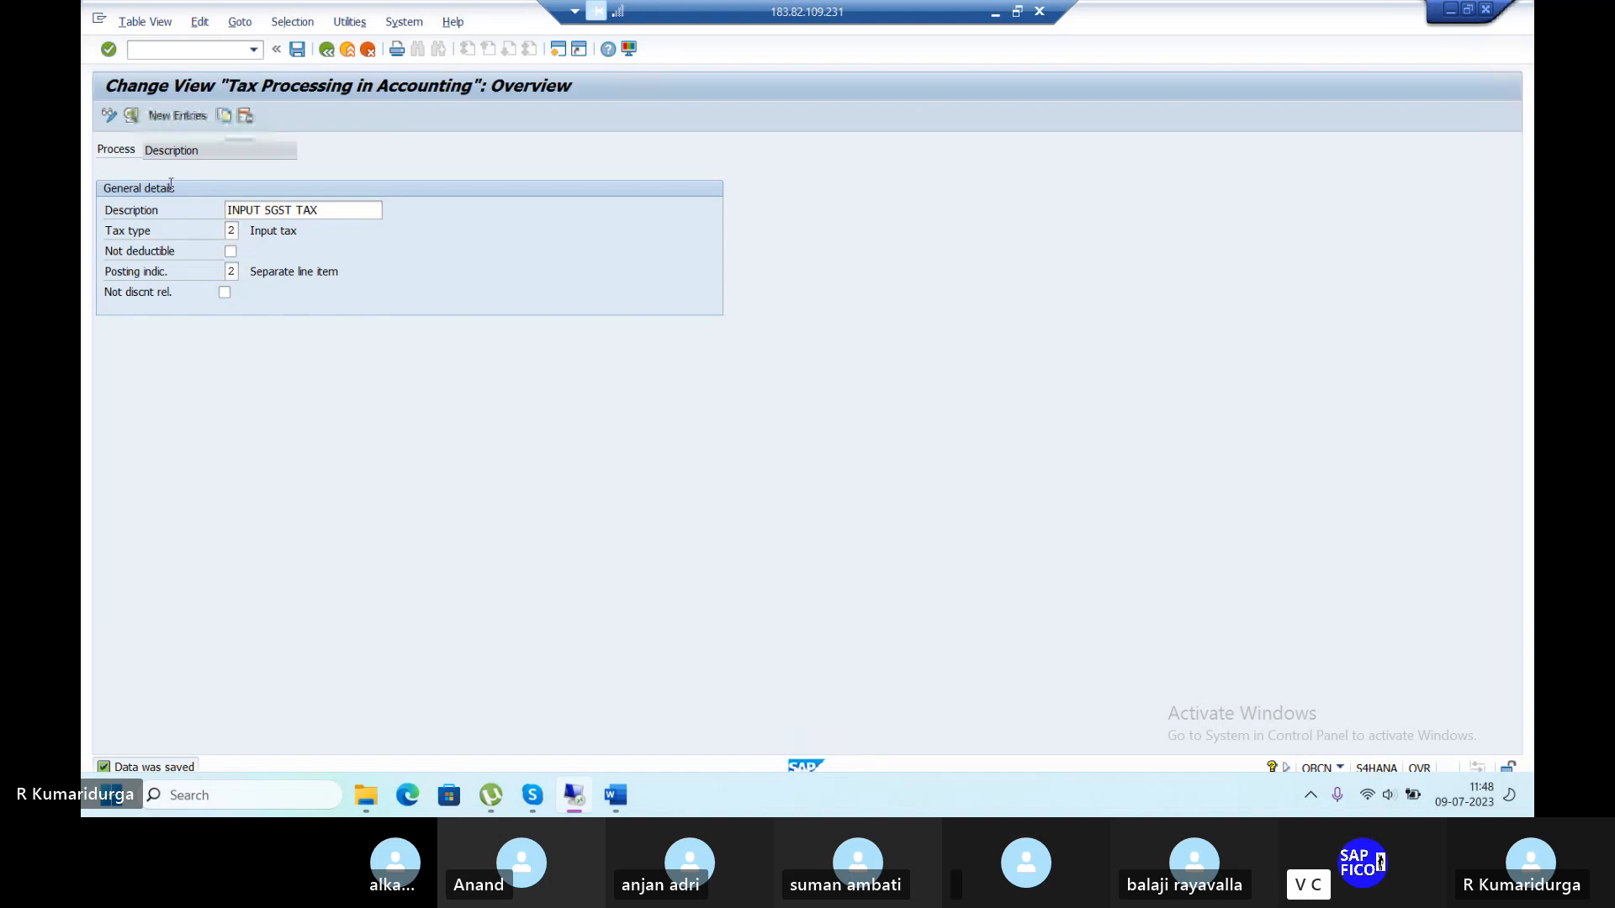
Add new process key DU3 with the description 'OUTPUT CGST TAX'.
{"action": "left_click", "coordinate": [177, 116]}
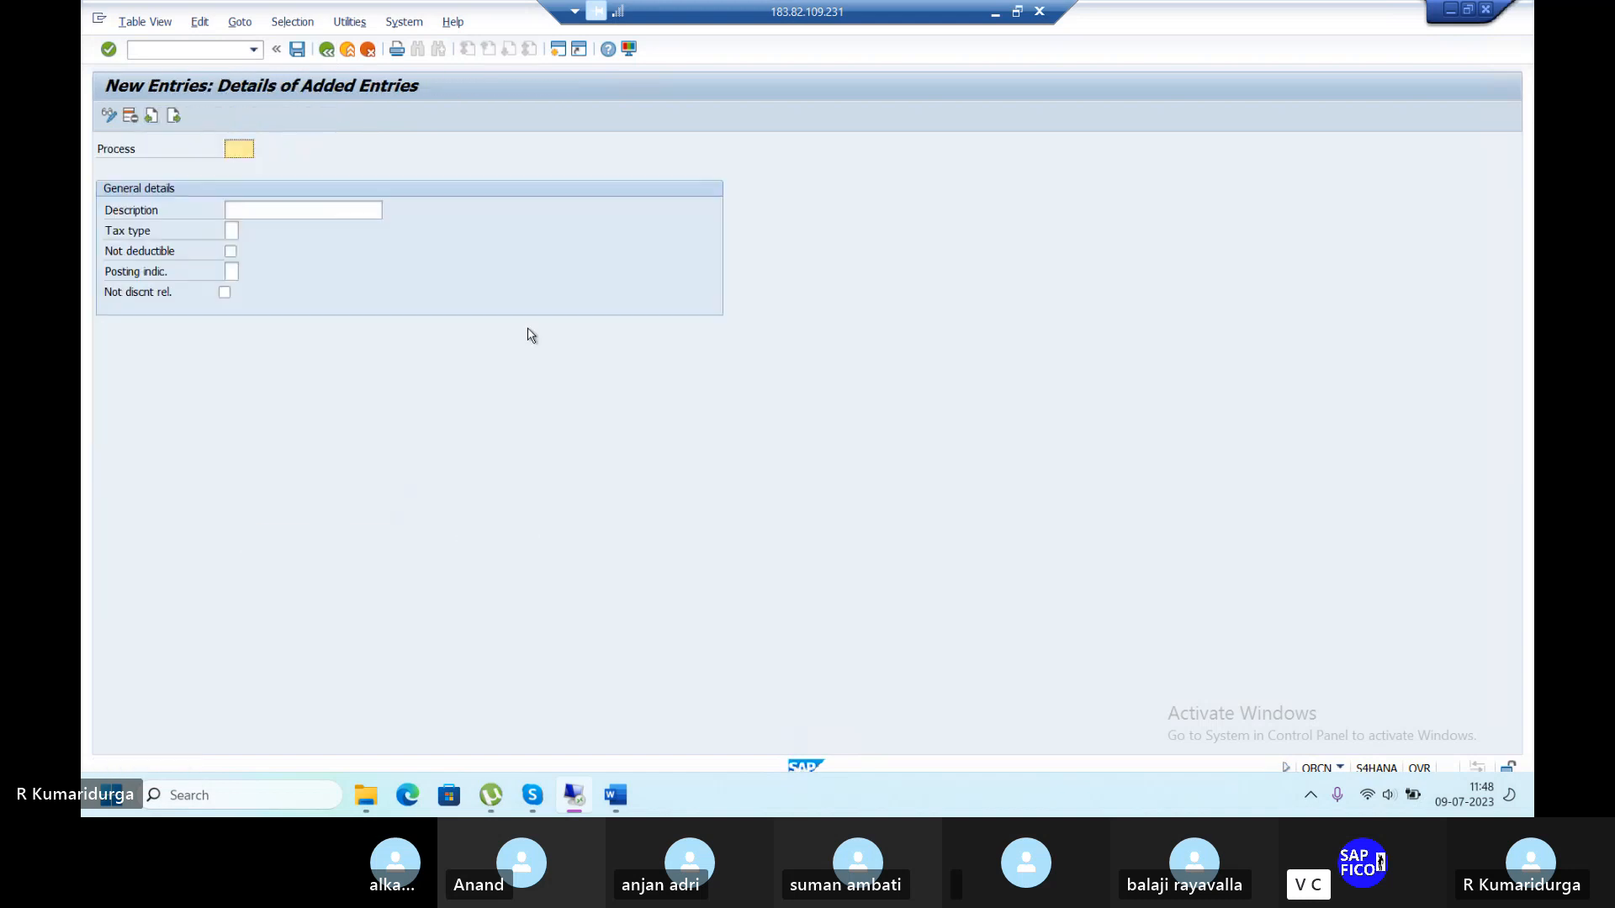
{"action": "type", "text": "DU3"}
{"action": "key", "text": "Tab"}
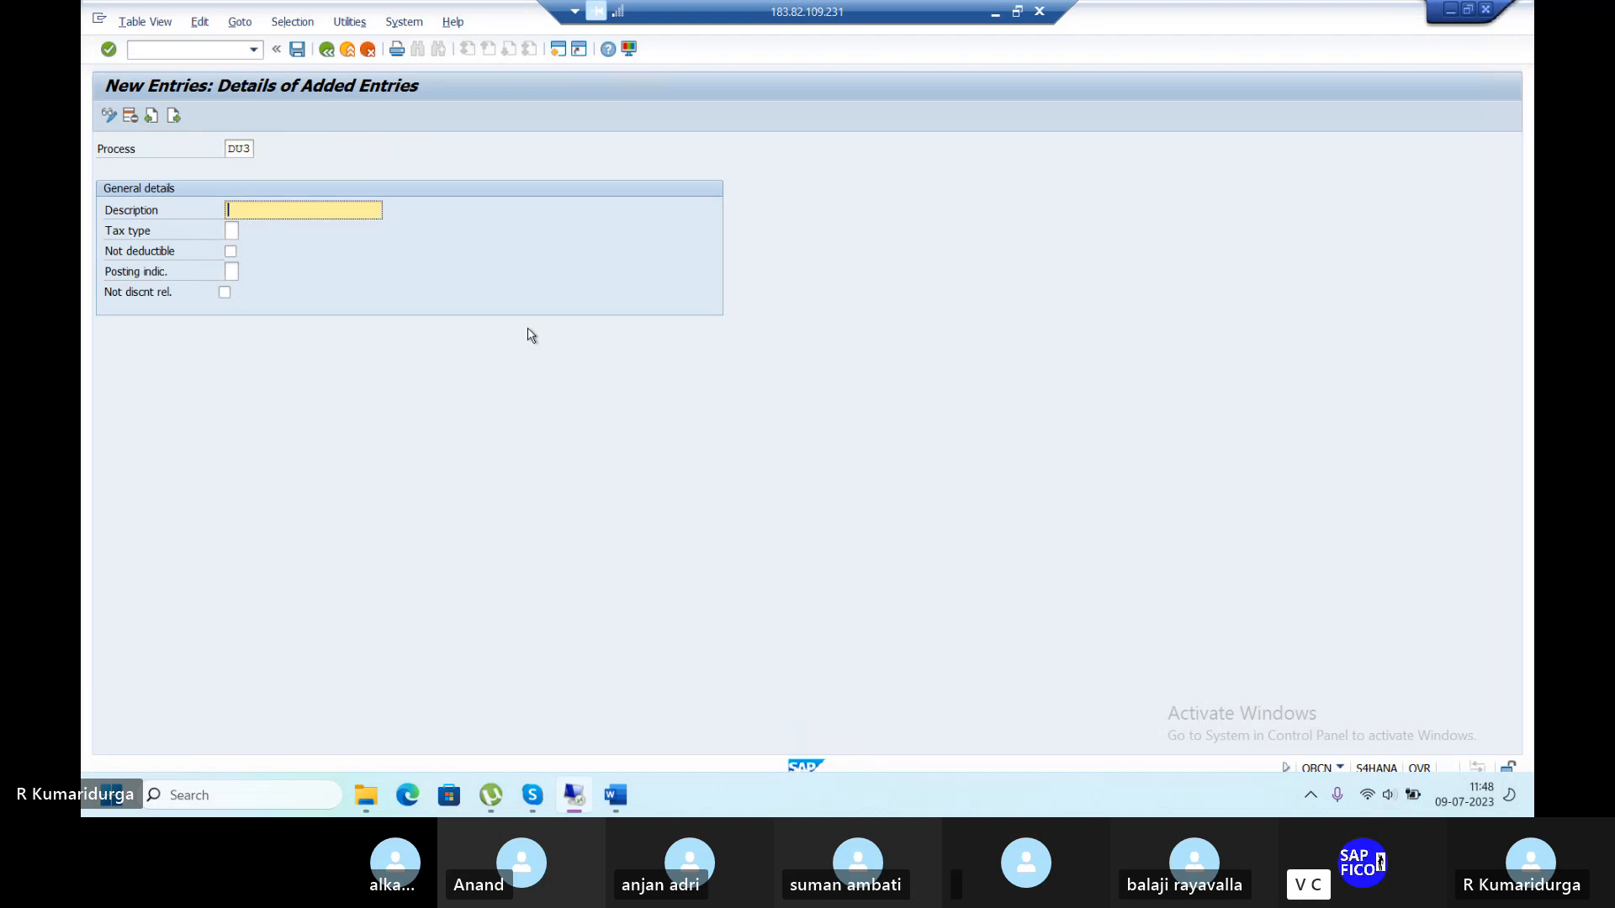
{"action": "type", "text": "OUTPUT TAX CGST"}
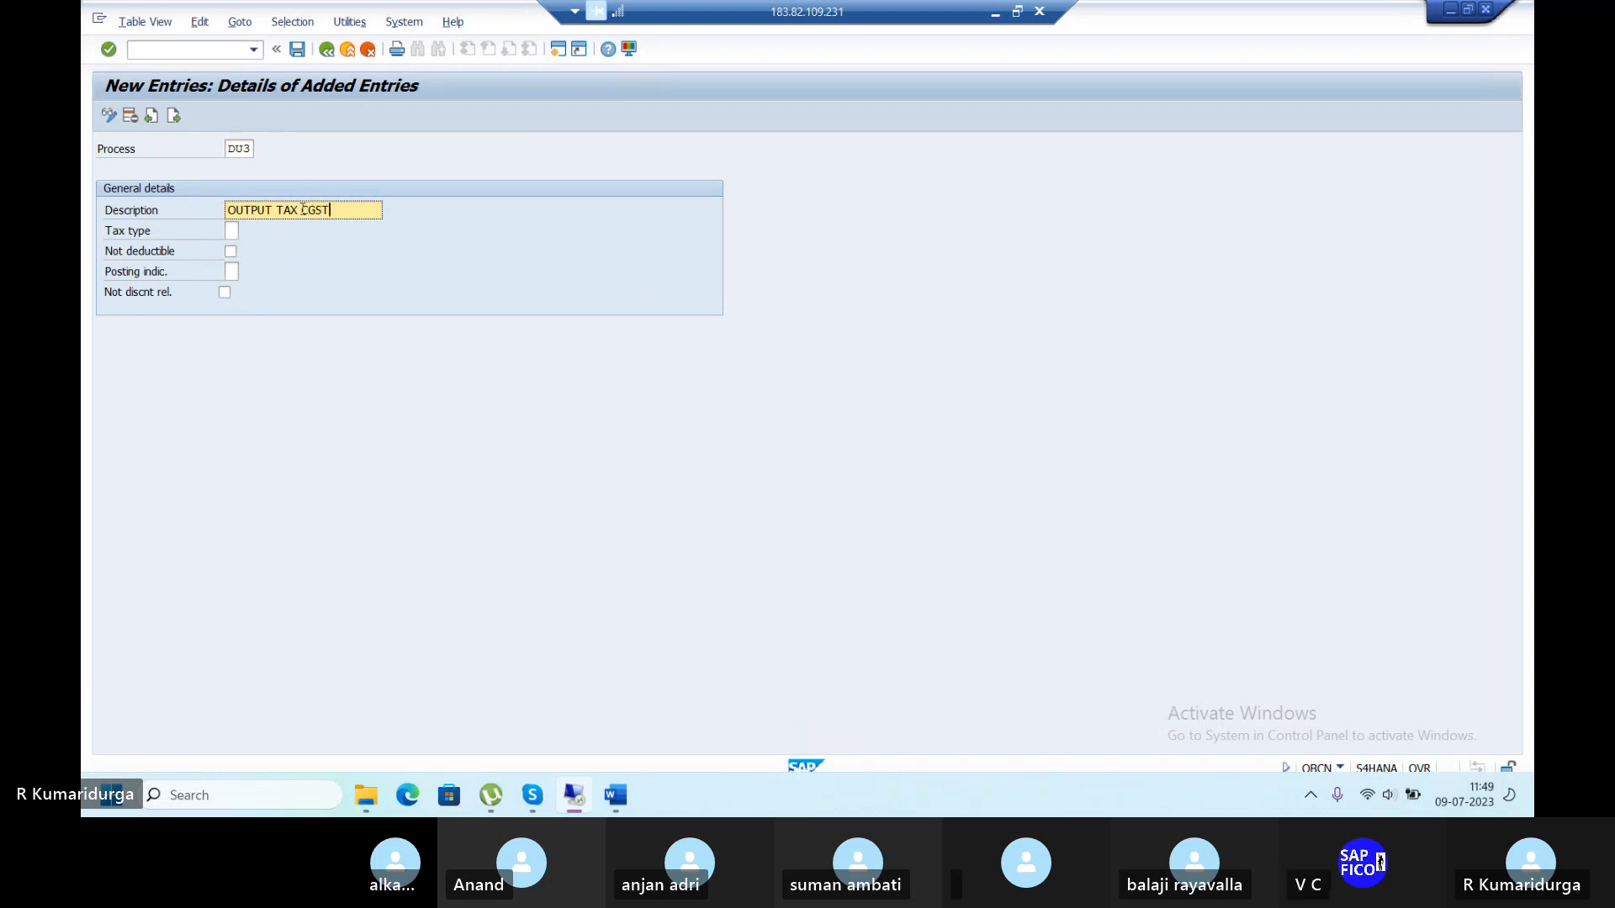
{"action": "left_click_drag", "start_coordinate": [302, 210], "coordinate": [276, 211]}
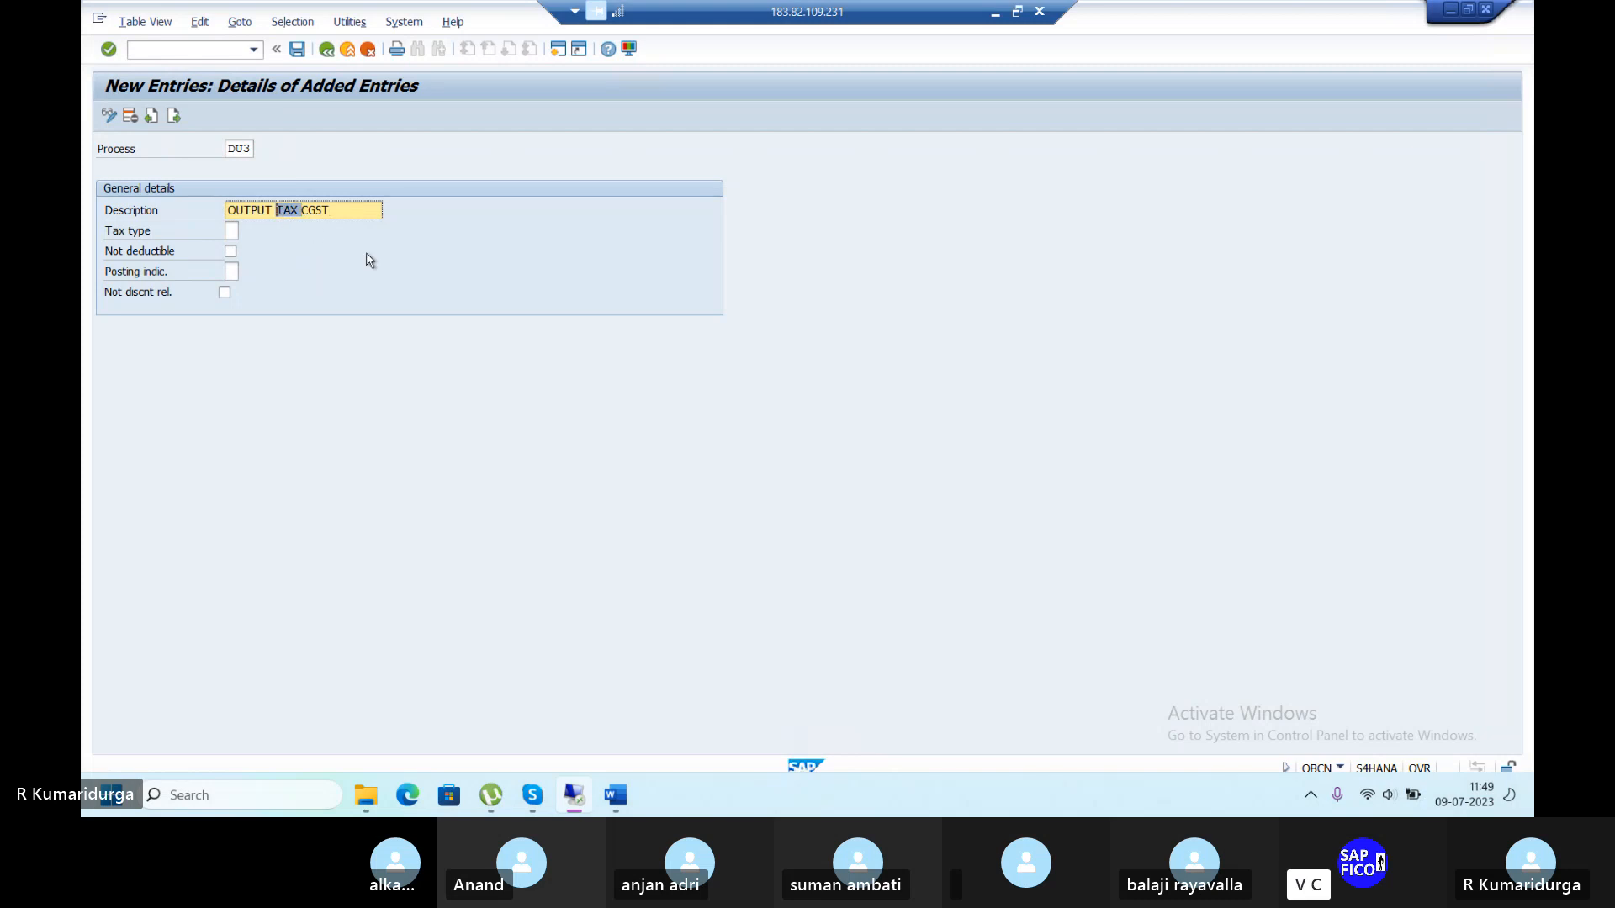
{"action": "key", "text": "Delete"}
{"action": "left_click", "coordinate": [319, 213]}
{"action": "type", "text": "TAX"}
{"action": "left_click", "coordinate": [307, 211]}
{"action": "type", "text": "TAX"}
Set DU3 to Output tax with posting indicator 2, then save.
{"action": "left_click", "coordinate": [234, 231]}
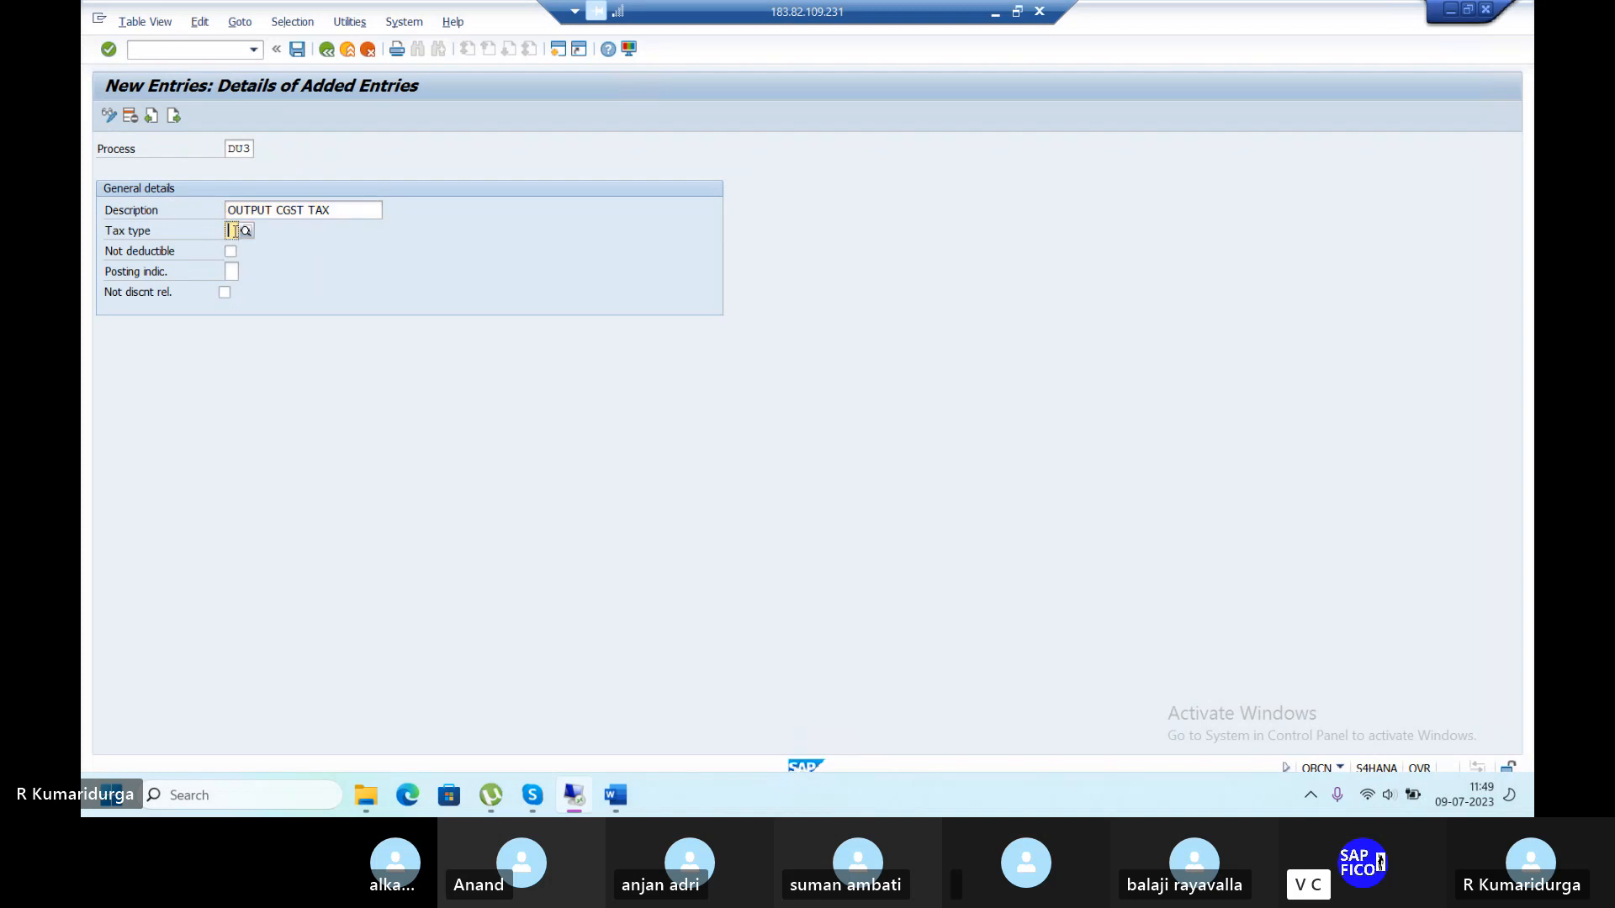
{"action": "left_click", "coordinate": [233, 231]}
{"action": "left_click", "coordinate": [239, 267]}
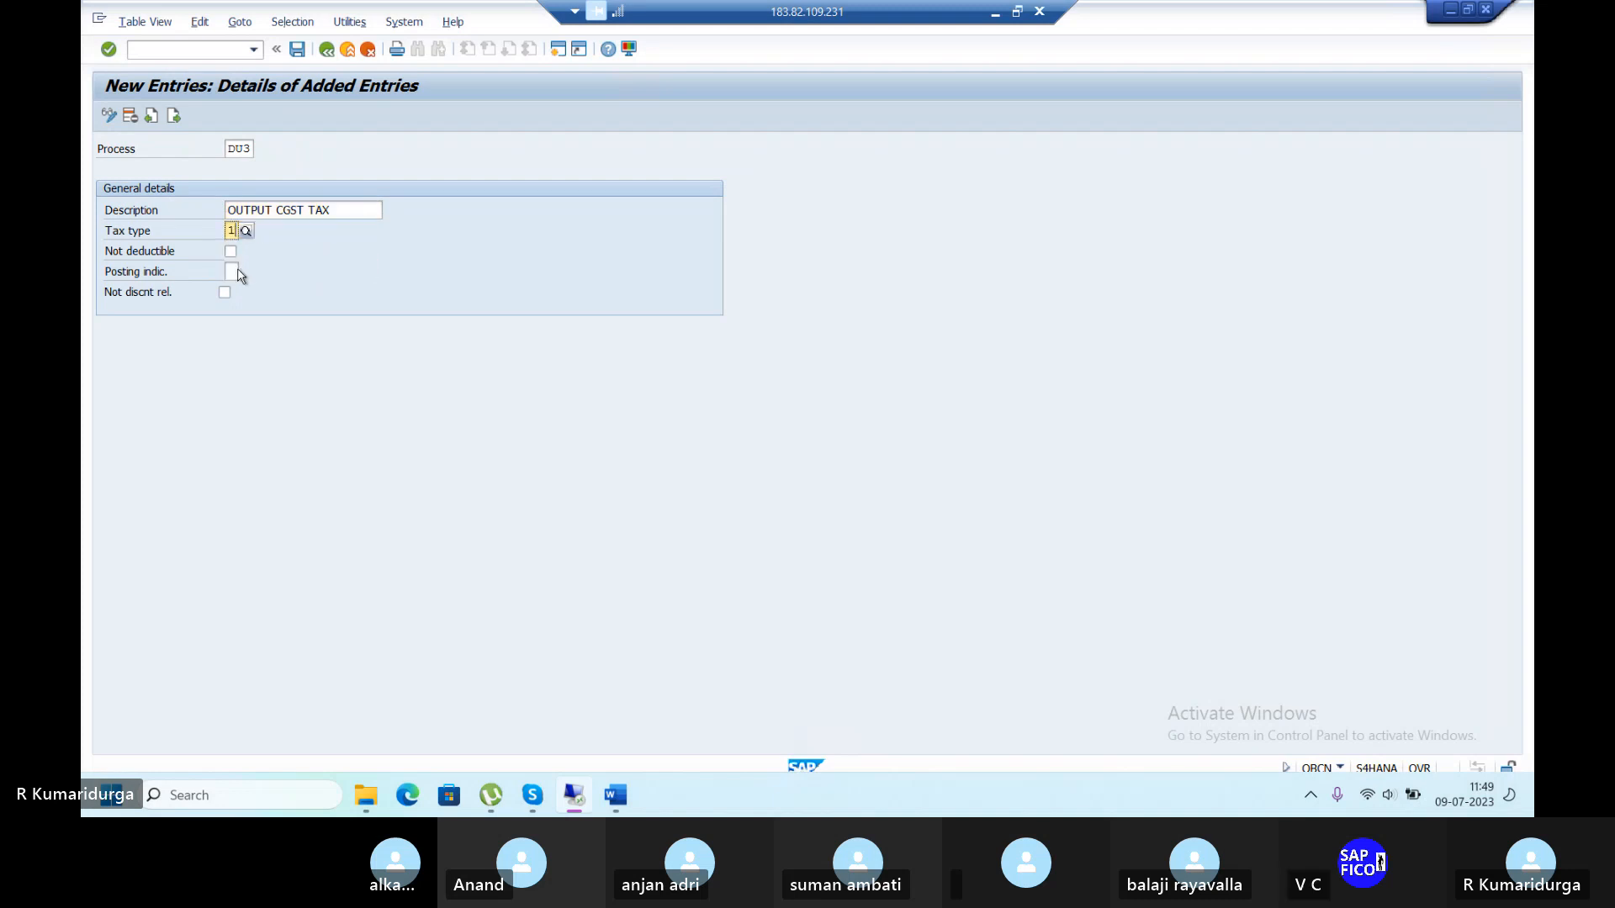
{"action": "left_click", "coordinate": [233, 271]}
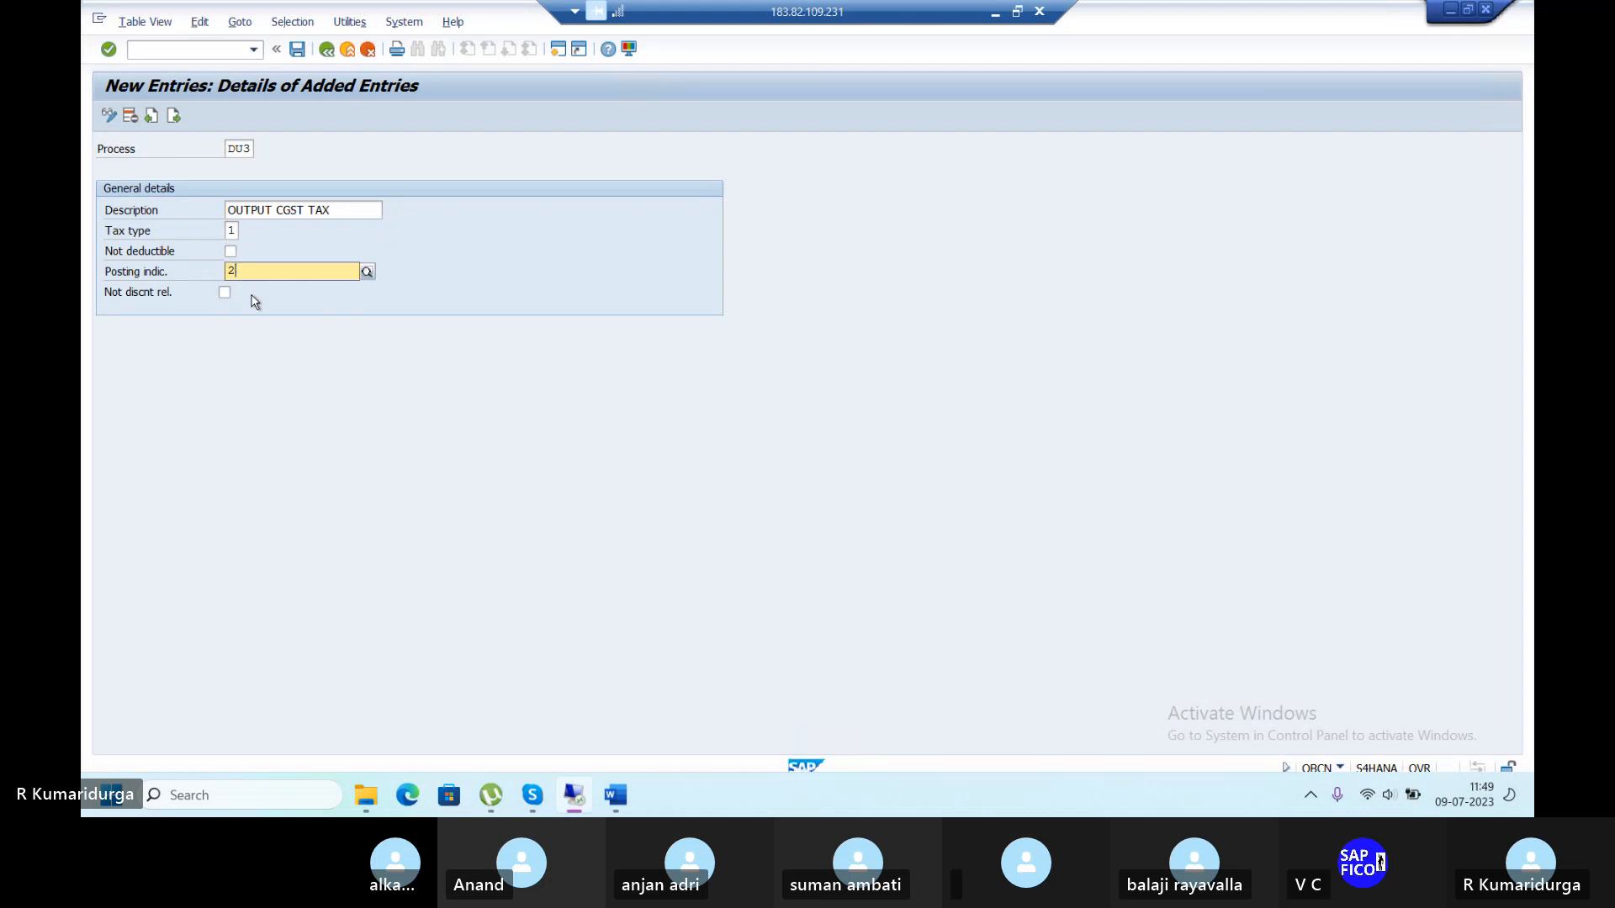
{"action": "left_click", "coordinate": [275, 309]}
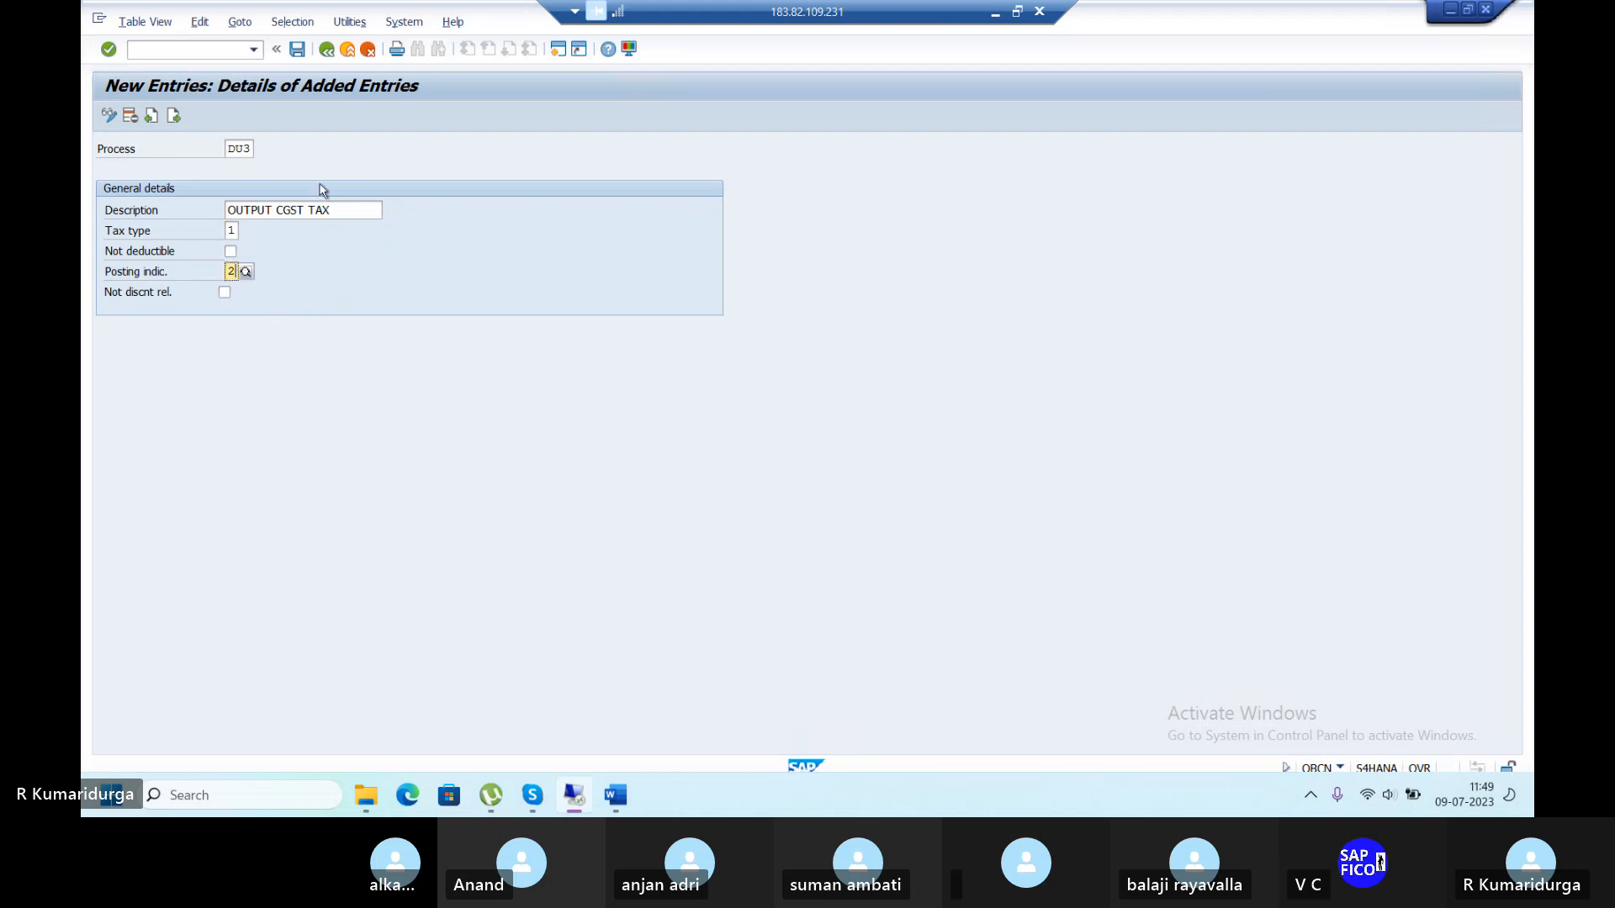
{"action": "key", "text": "Return"}
{"action": "key", "text": "ctrl+s"}
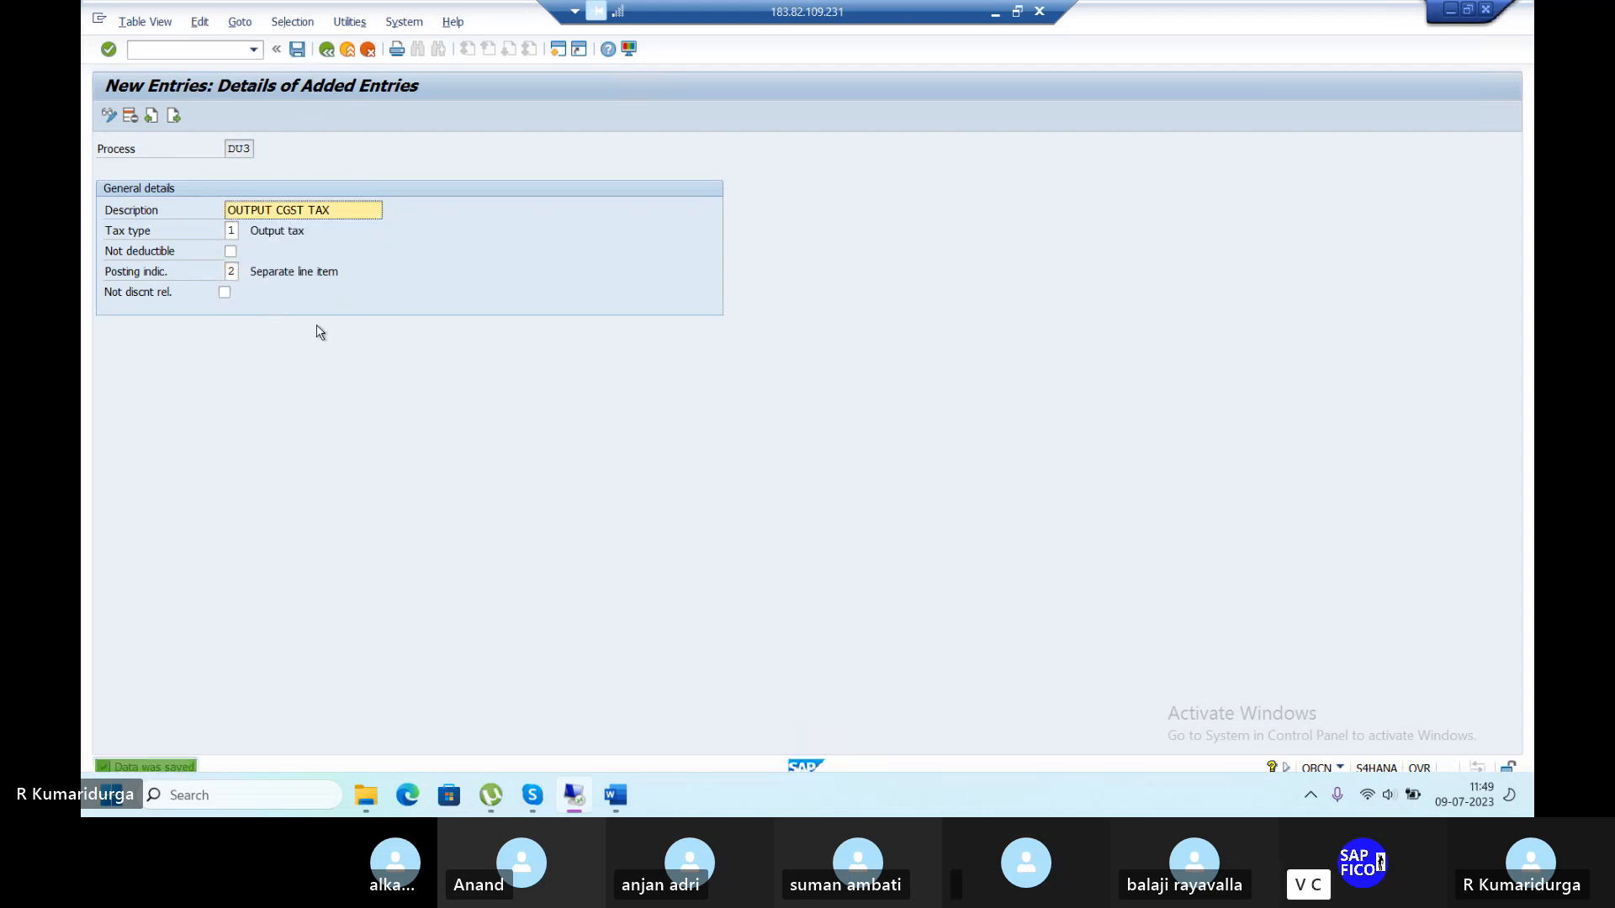
{"action": "key", "text": "F3"}
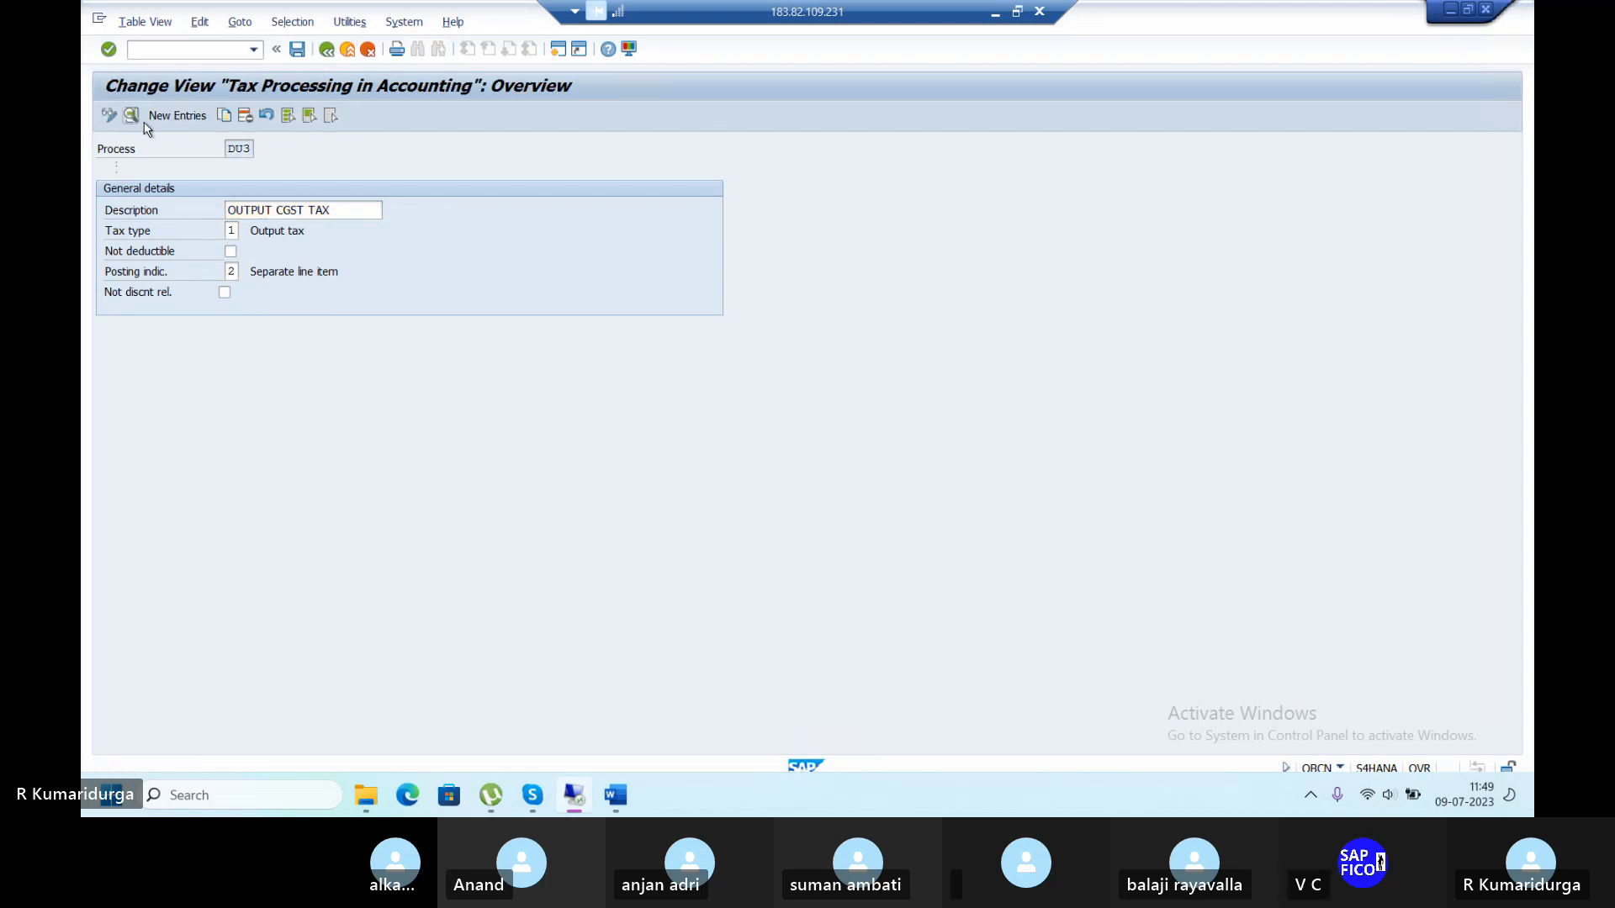
Add new process key DU4 with the description 'OUTPUT SGST TAX'.
{"action": "left_click", "coordinate": [167, 120]}
{"action": "type", "text": "D"}
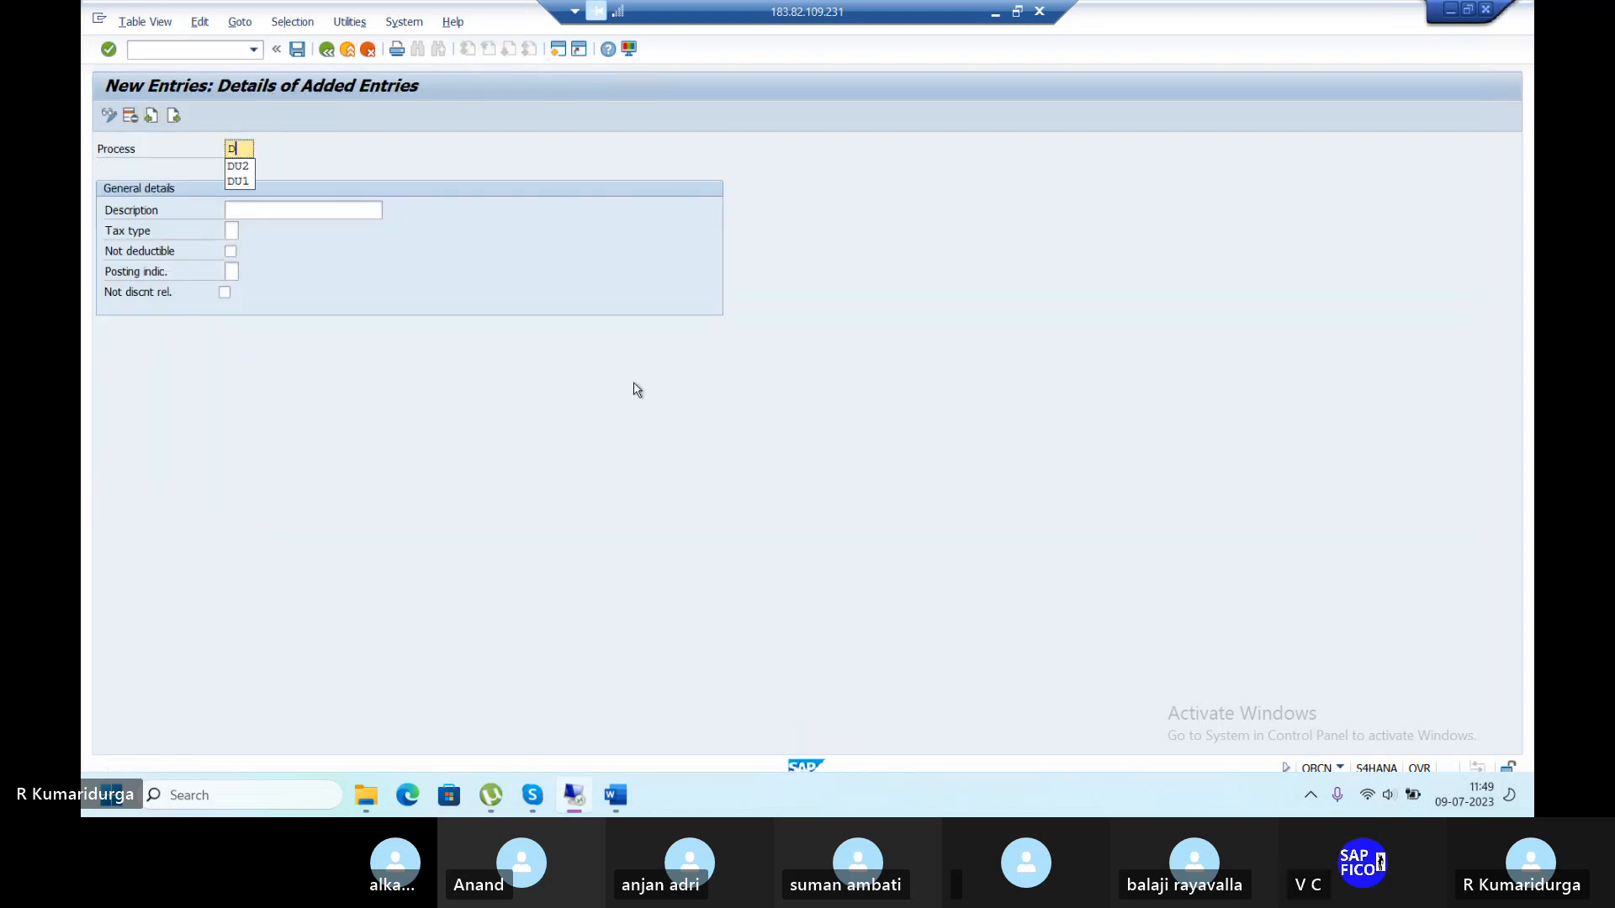
{"action": "type", "text": "U4"}
{"action": "key", "text": "Tab"}
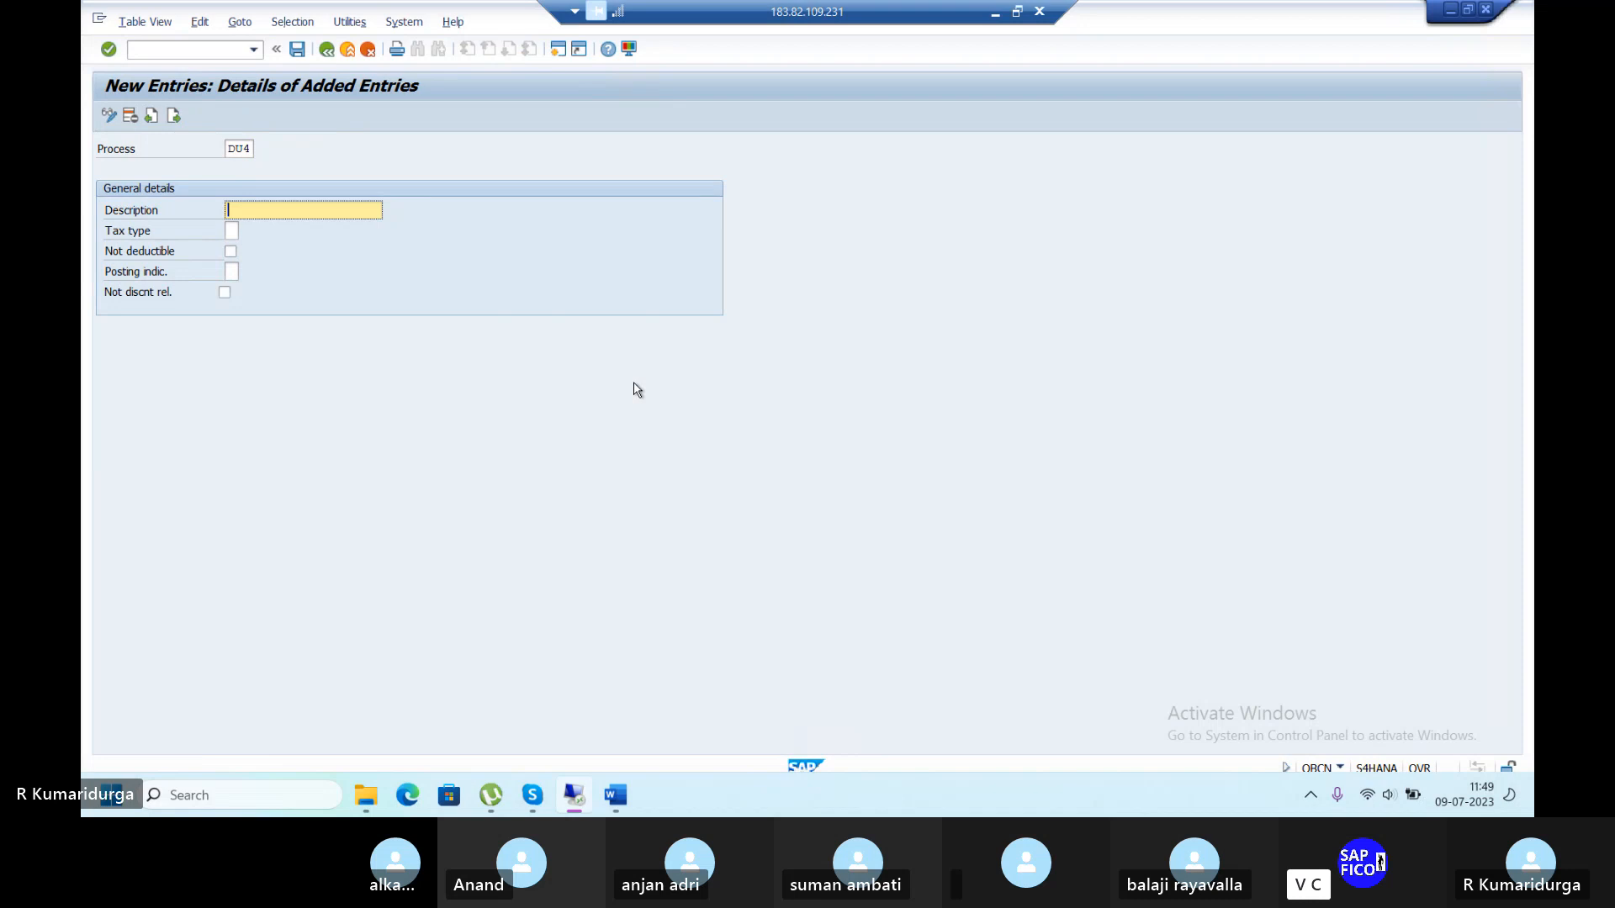
{"action": "type", "text": "OUTPUT"}
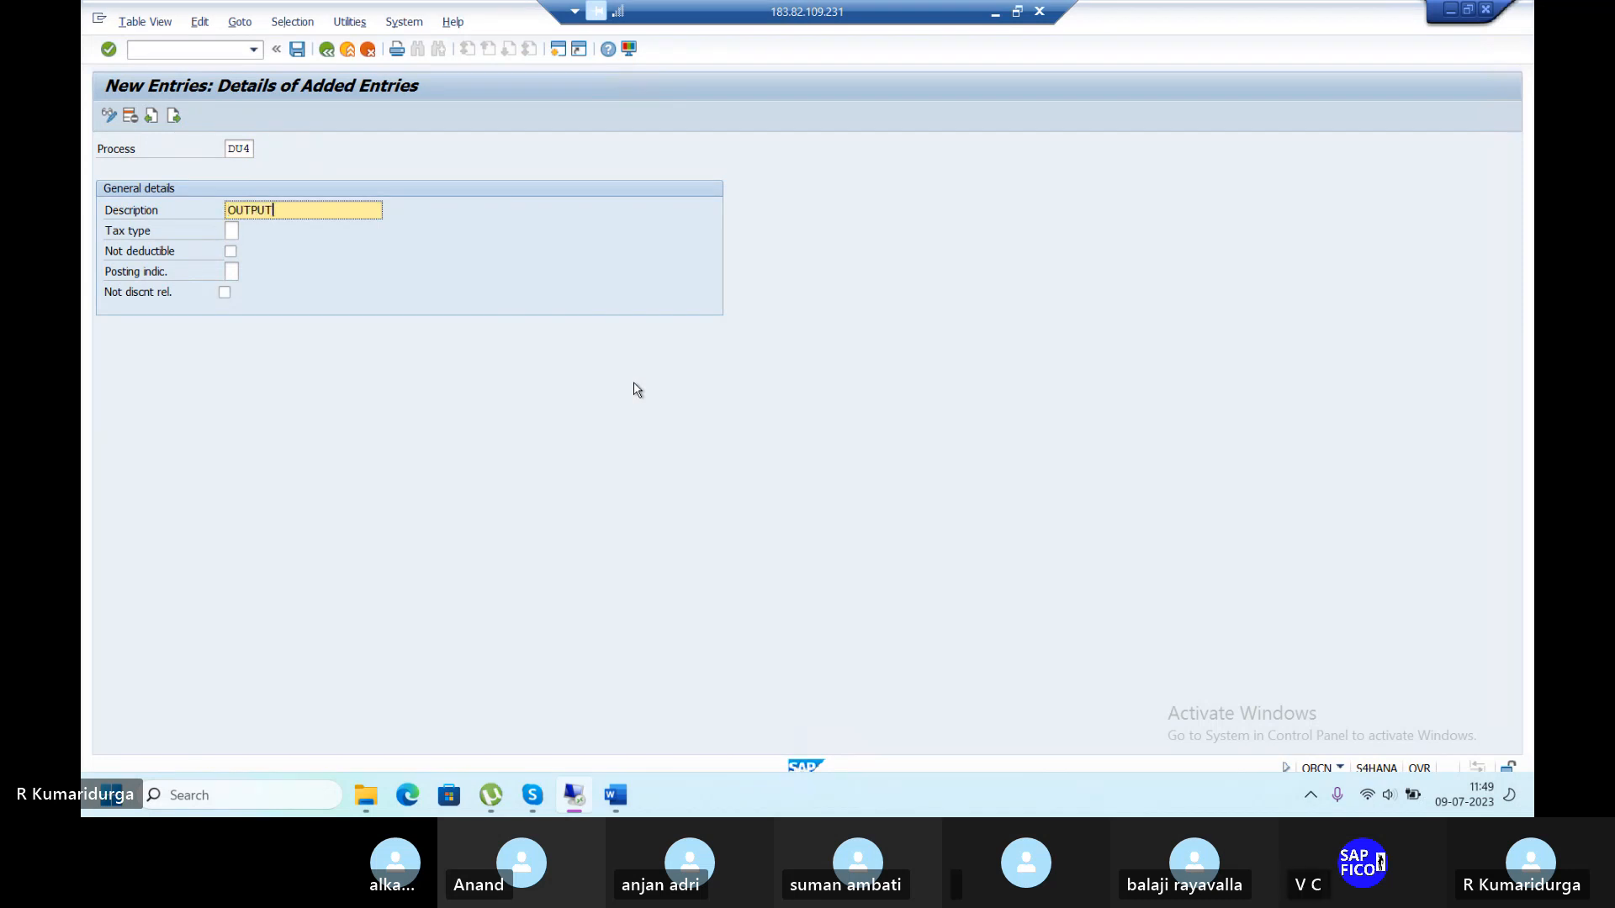
{"action": "type", "text": " SGST TAX"}
Set DU4 to Output tax with posting indicator 2 (Separate line item), then save.
{"action": "left_click", "coordinate": [233, 230]}
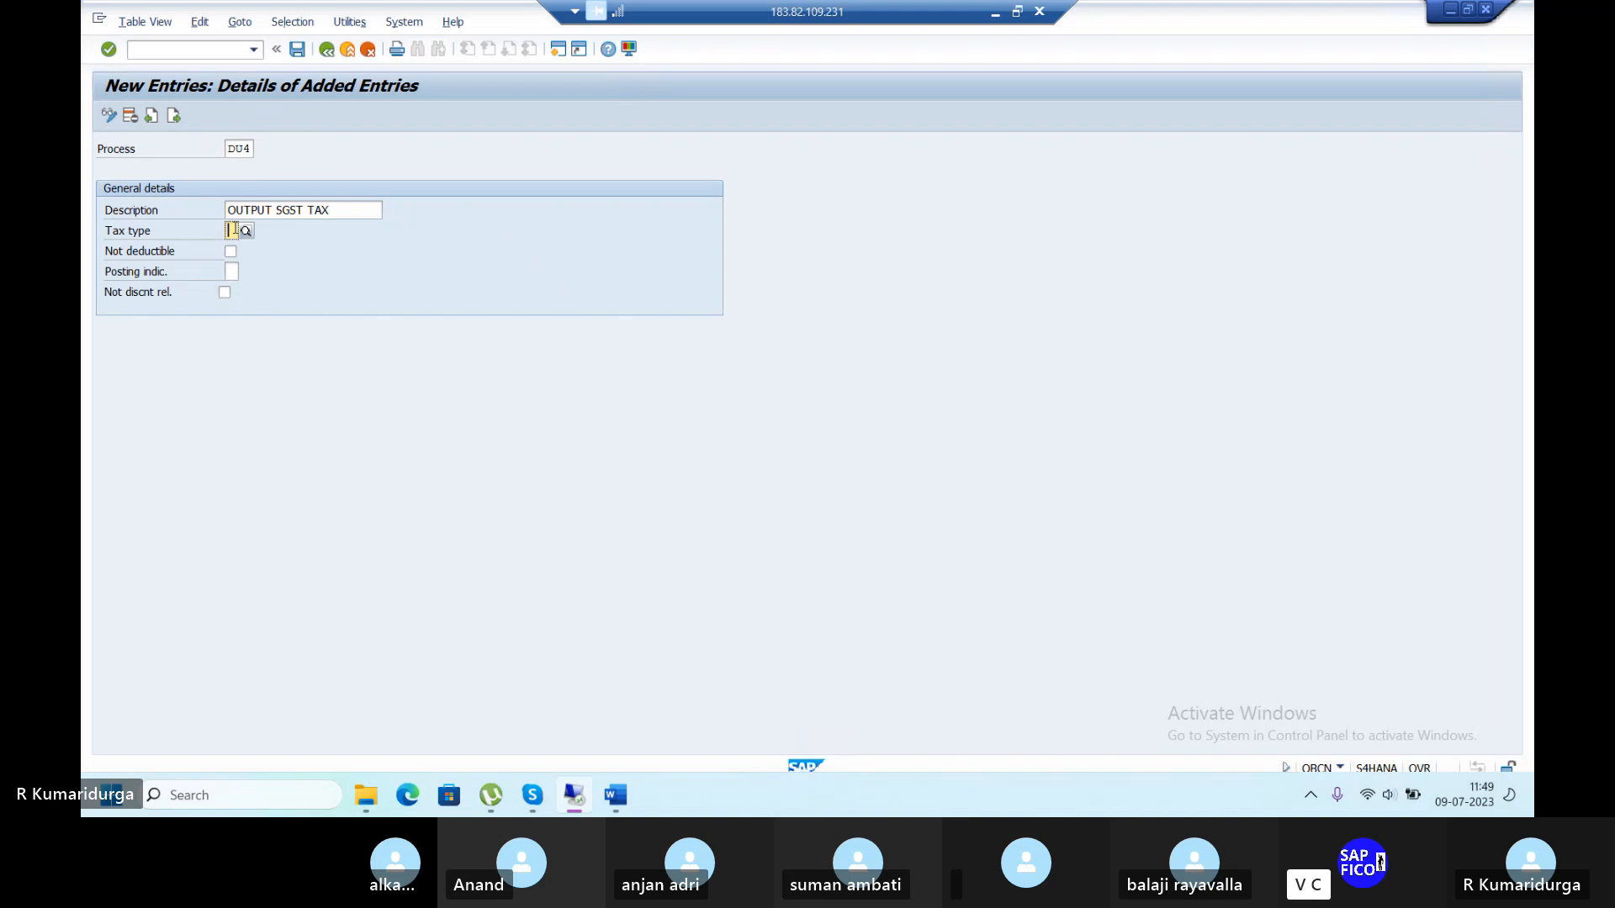
{"action": "key", "text": "F4"}
{"action": "left_click", "coordinate": [233, 269]}
{"action": "left_click", "coordinate": [233, 272]}
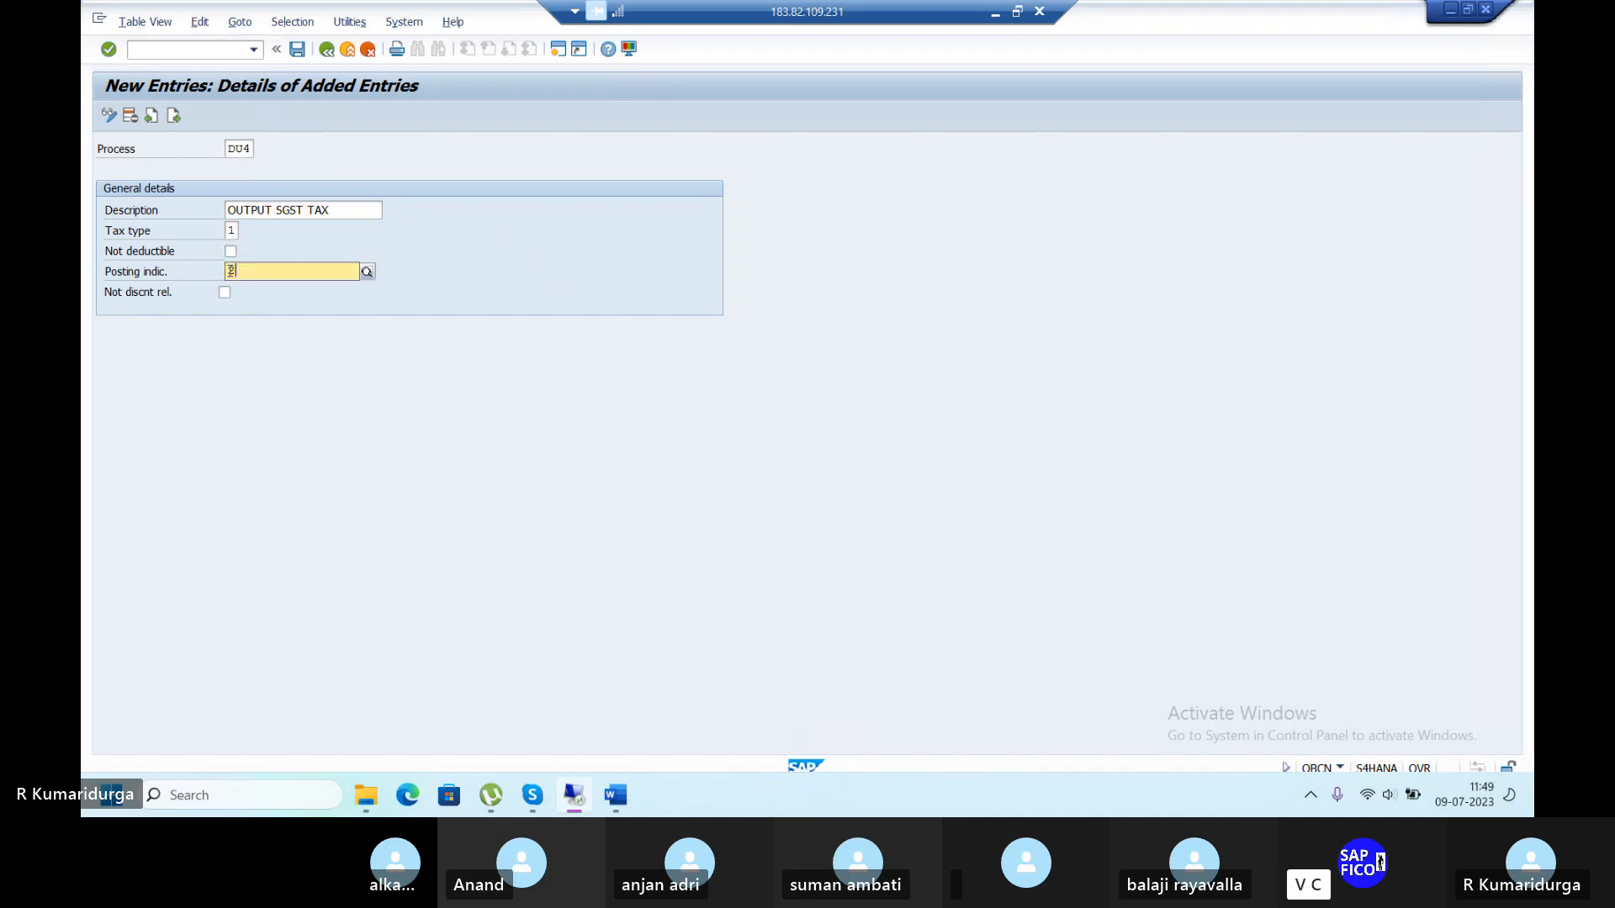
{"action": "type", "text": "2"}
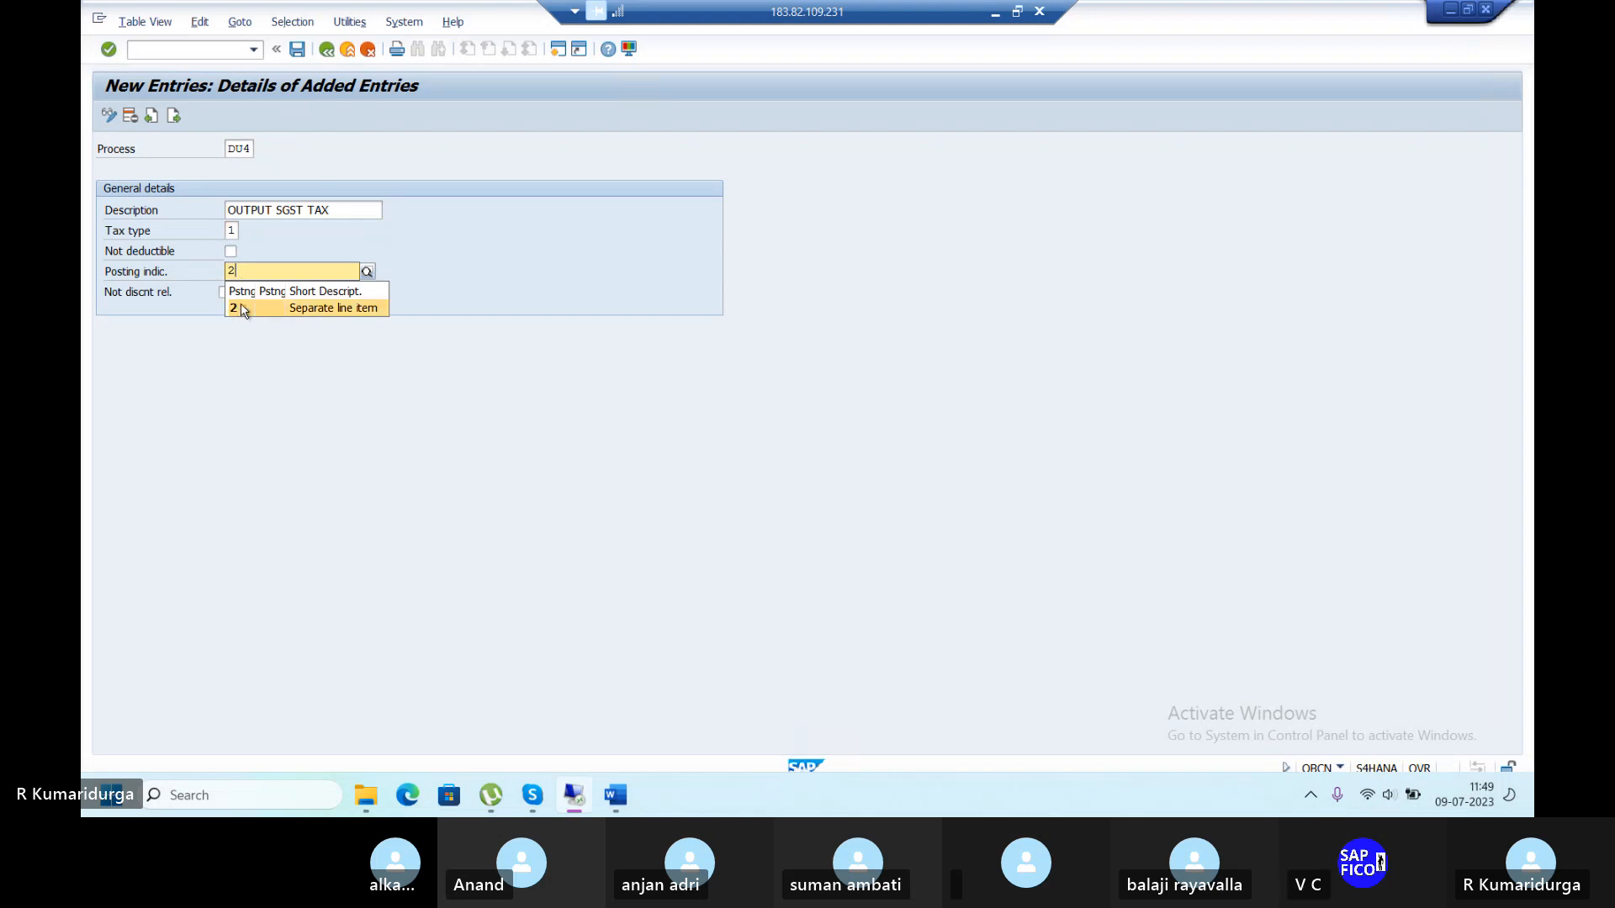
{"action": "left_click", "coordinate": [243, 309]}
{"action": "key", "text": "Return"}
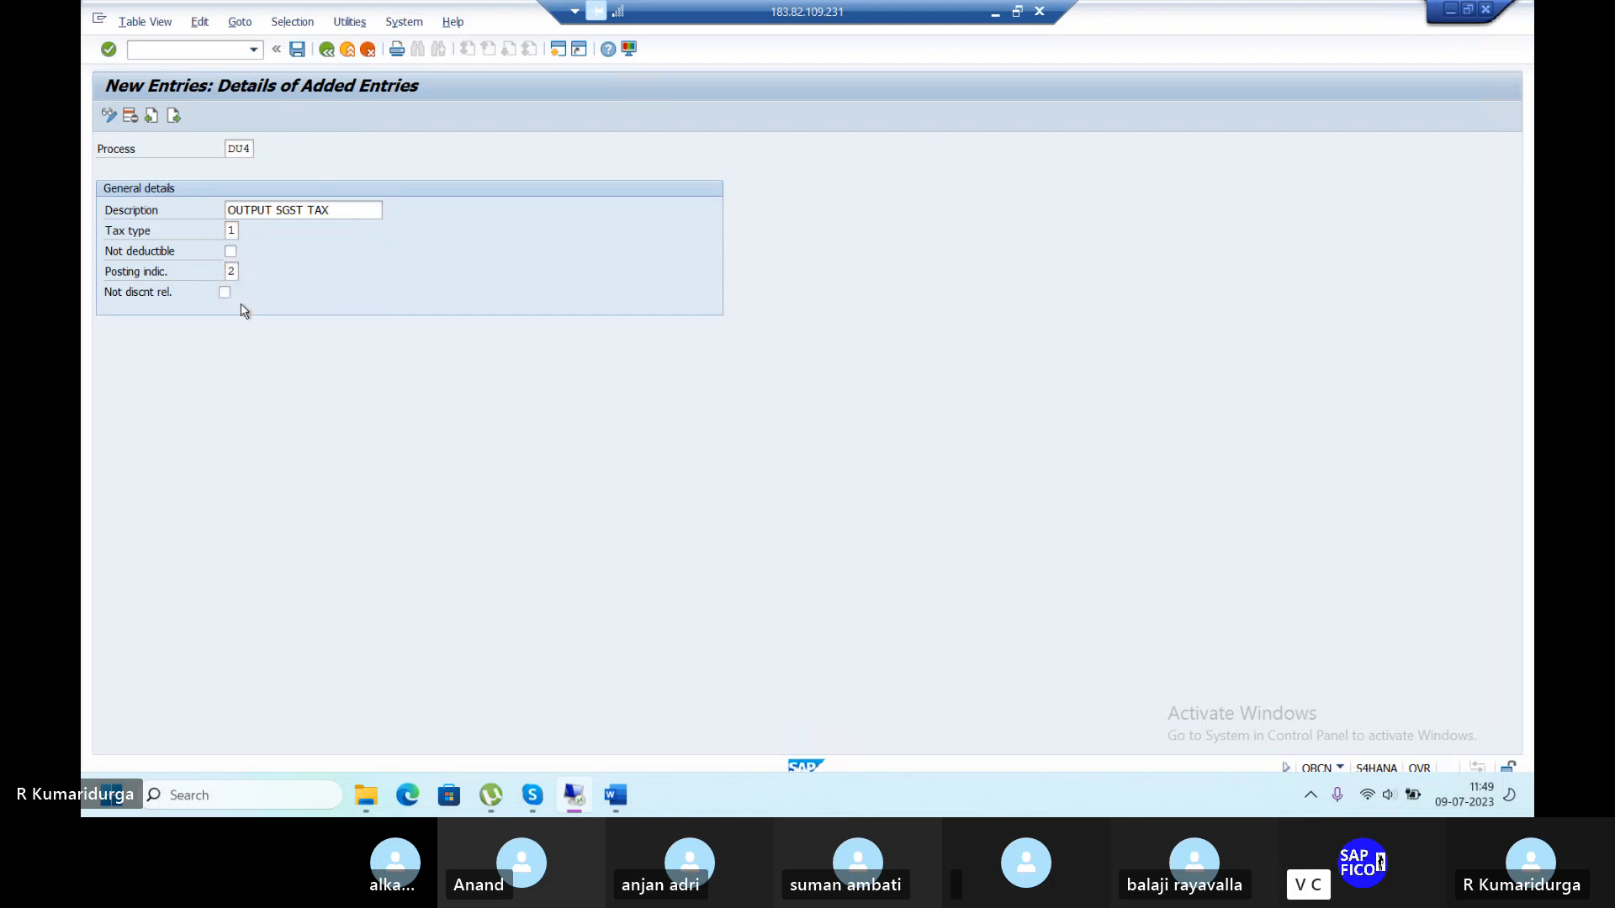
{"action": "left_click", "coordinate": [304, 57]}
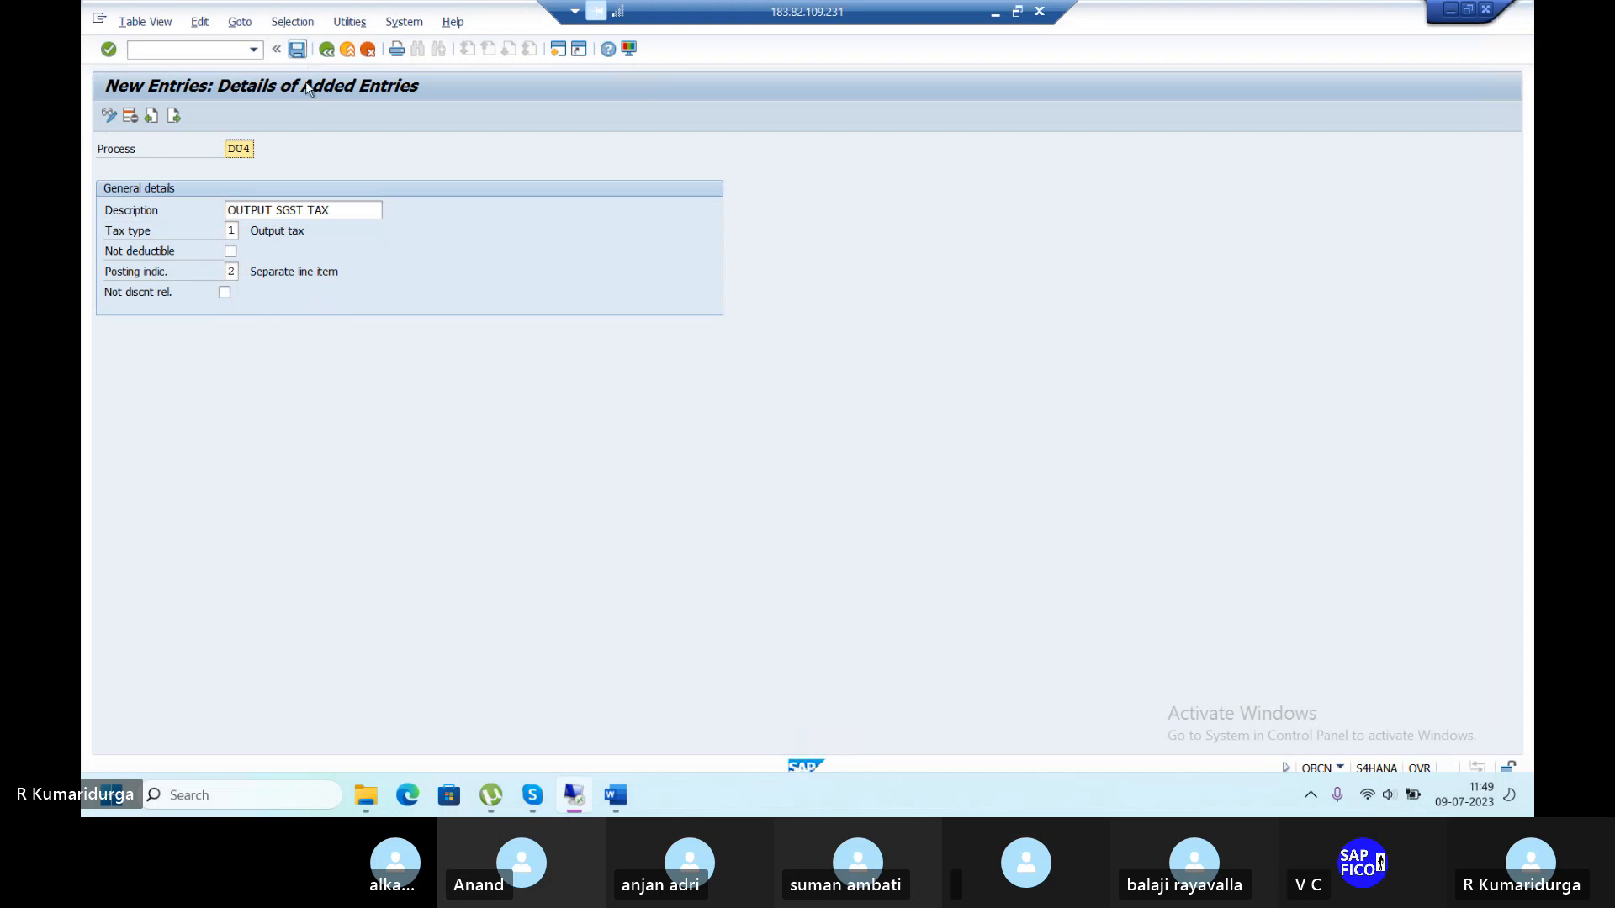
{"action": "left_click", "coordinate": [327, 50]}
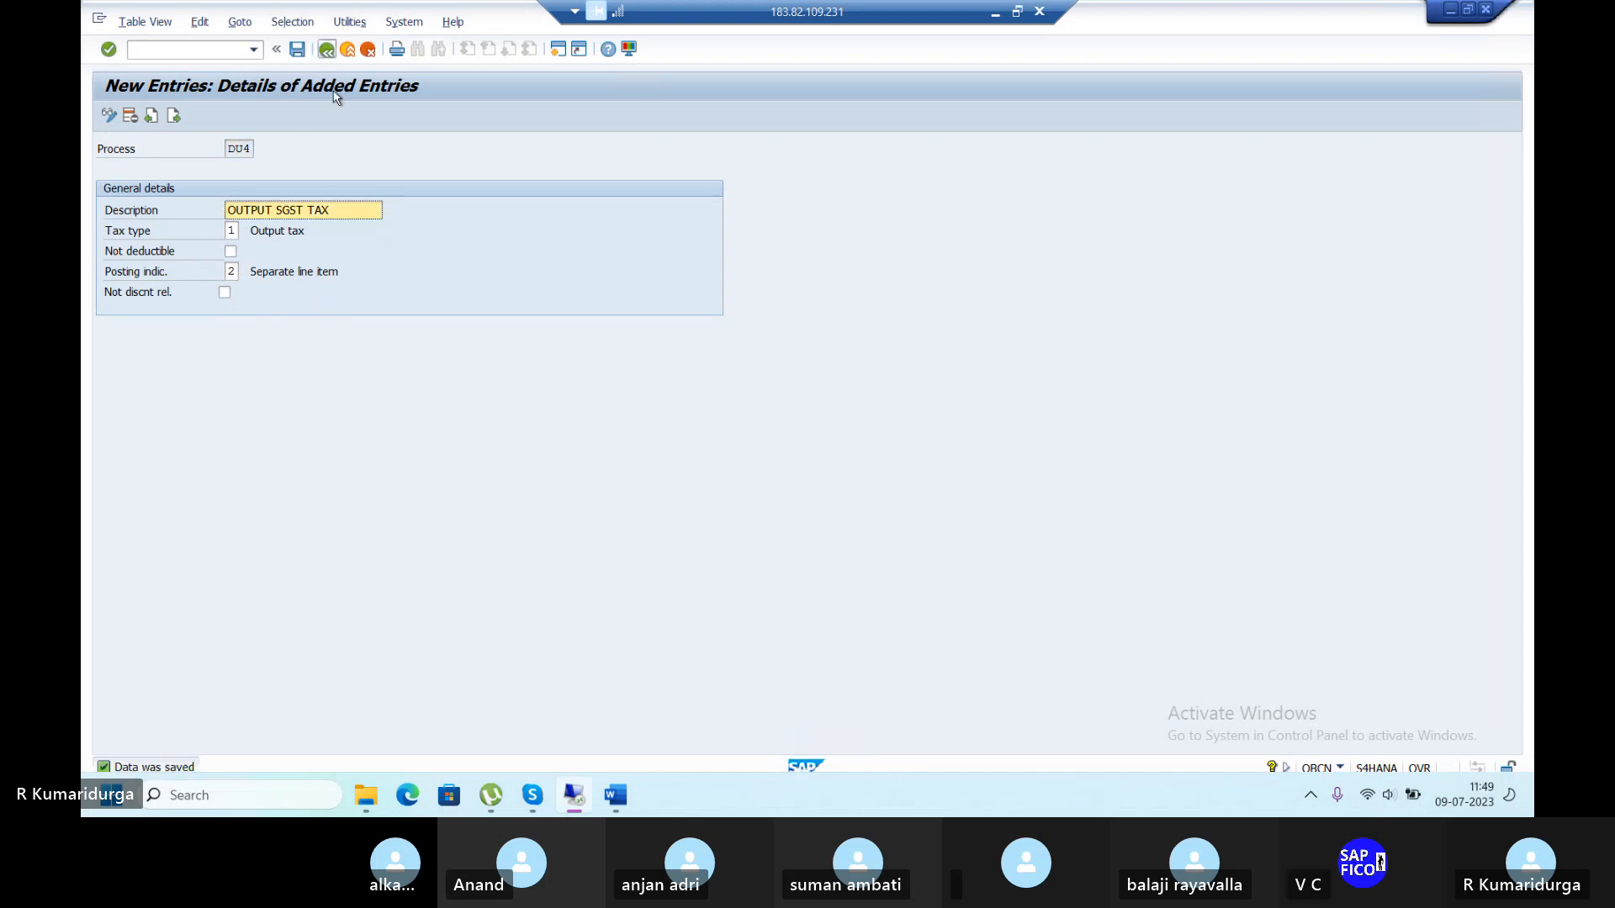
Check the Word GST checklist, then return to SAP and run transaction OBYZ.
{"action": "left_click", "coordinate": [619, 797]}
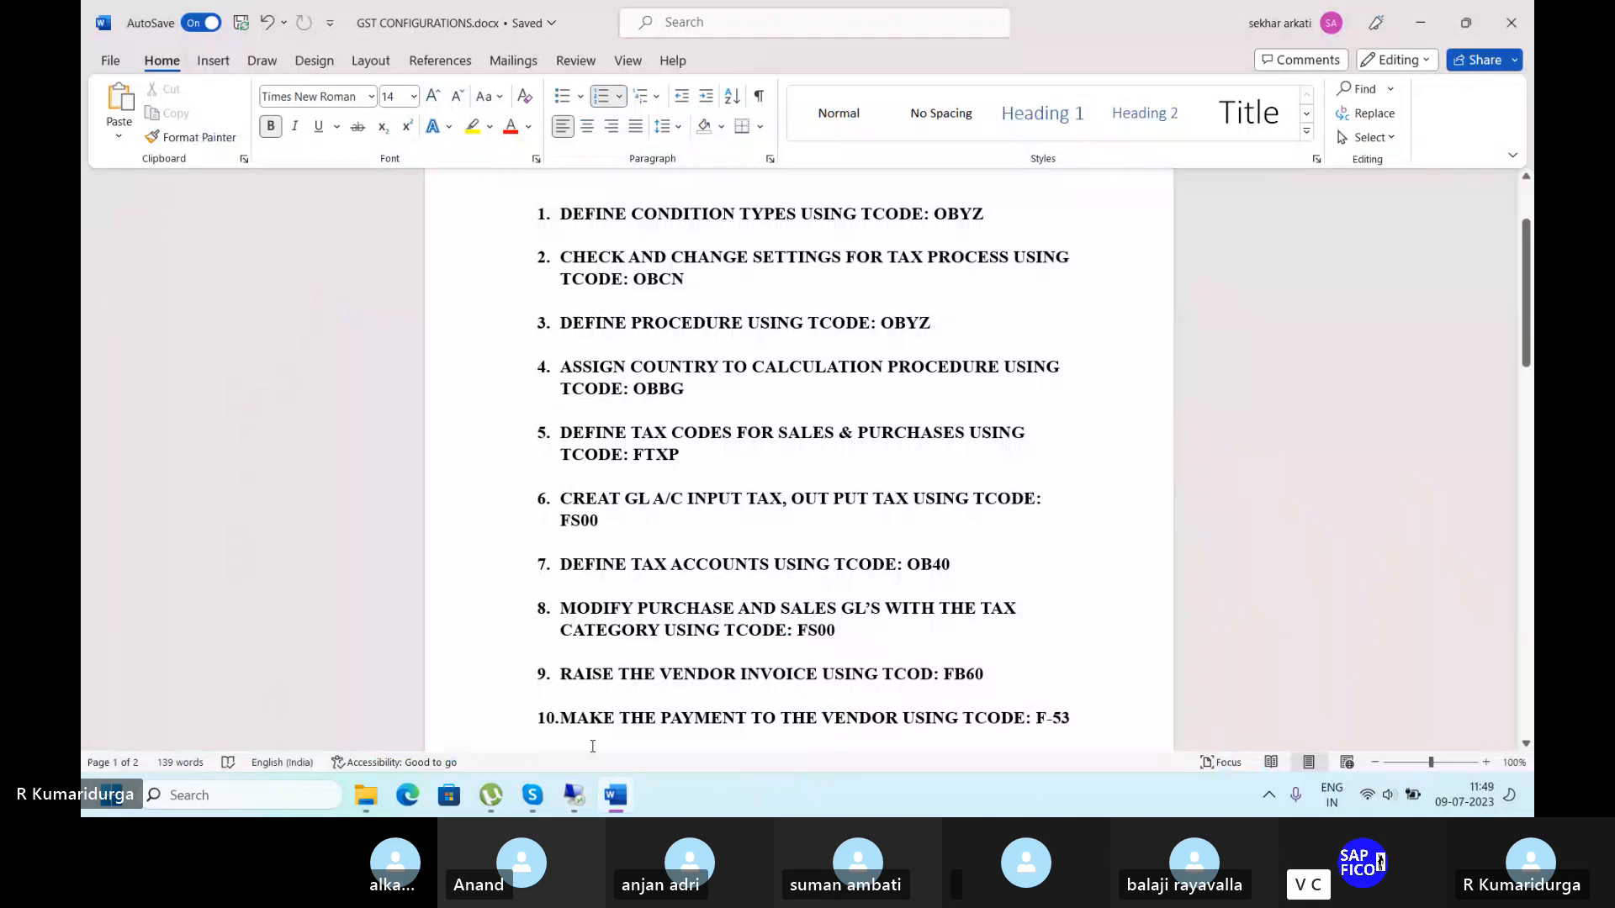
{"action": "left_click", "coordinate": [575, 795]}
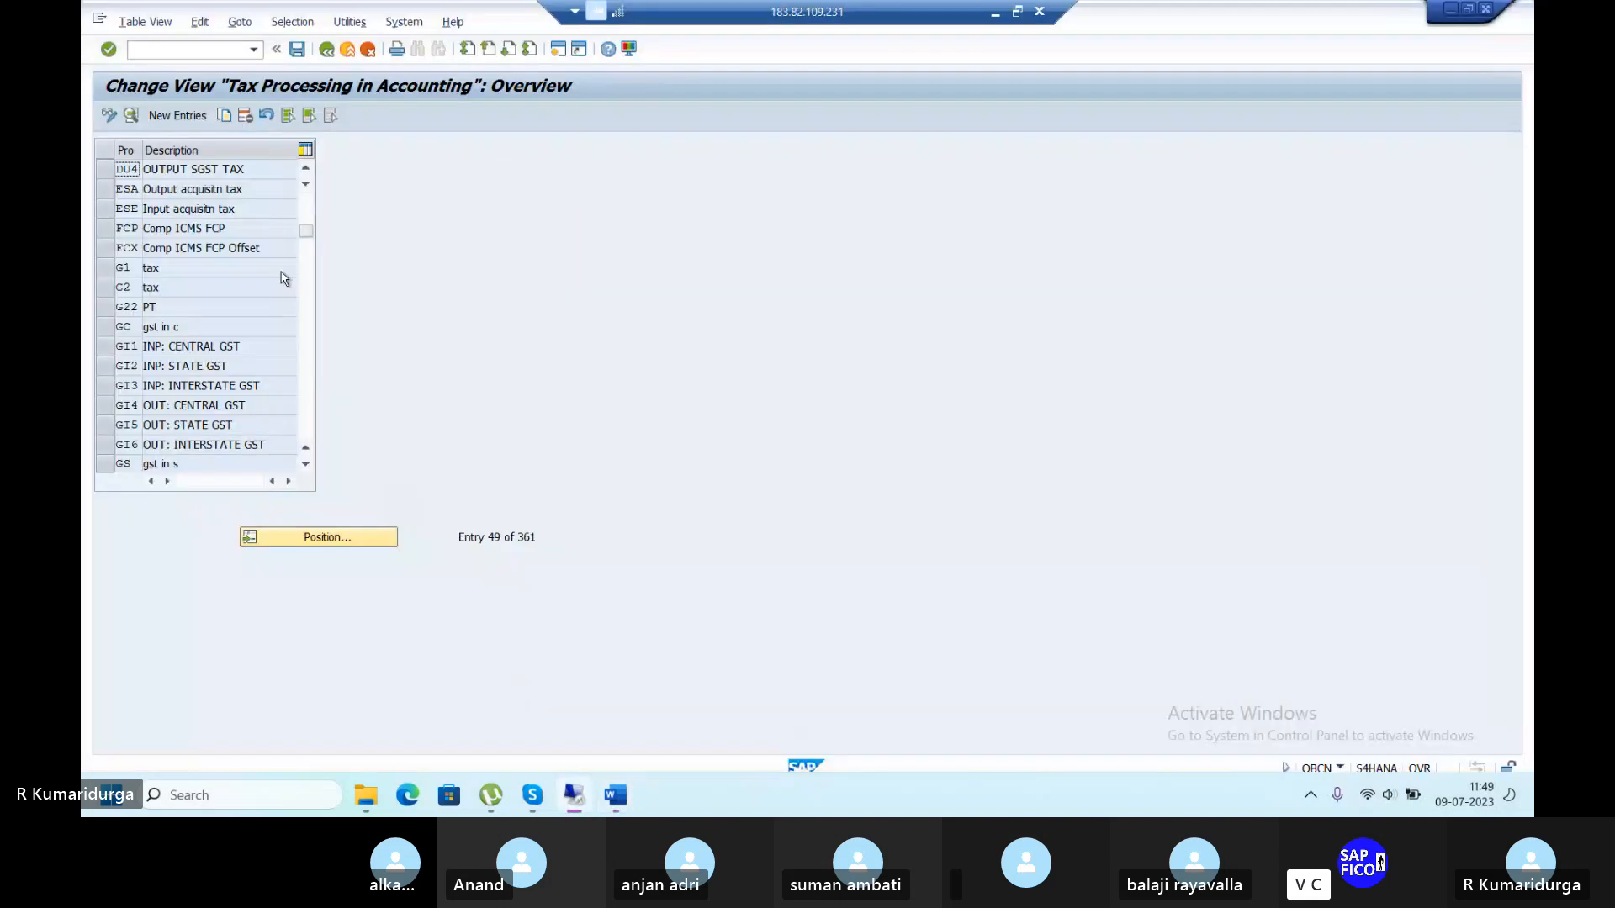
{"action": "left_click", "coordinate": [177, 52]}
{"action": "key", "text": "Return"}
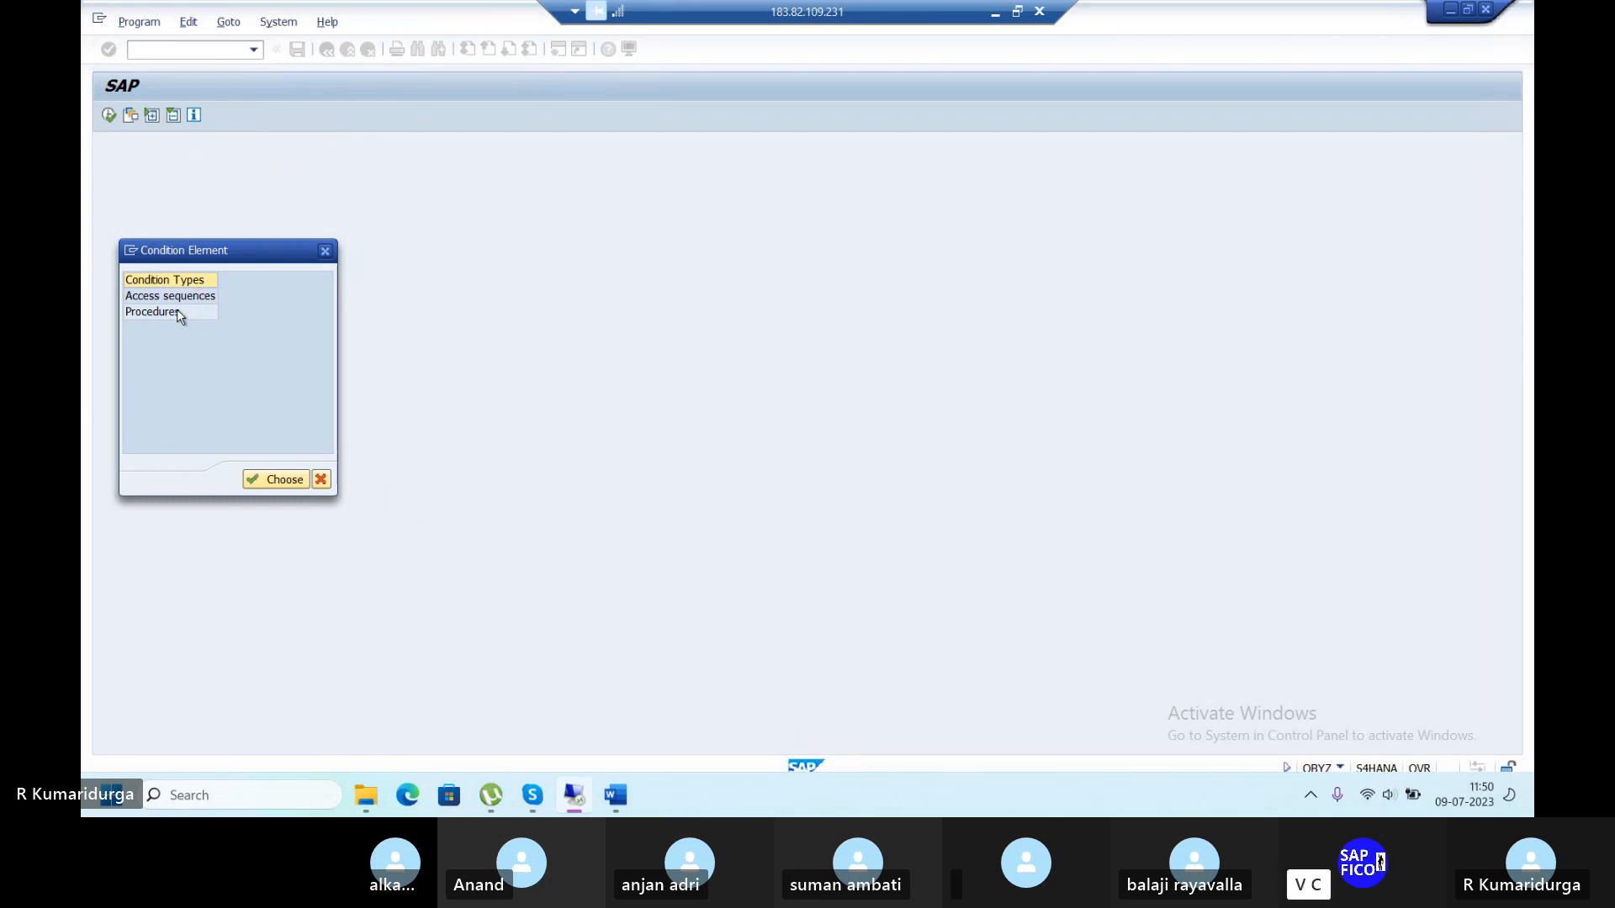
Choose Procedures among the OBYZ condition elements and begin a new procedure entry.
{"action": "left_click", "coordinate": [176, 312]}
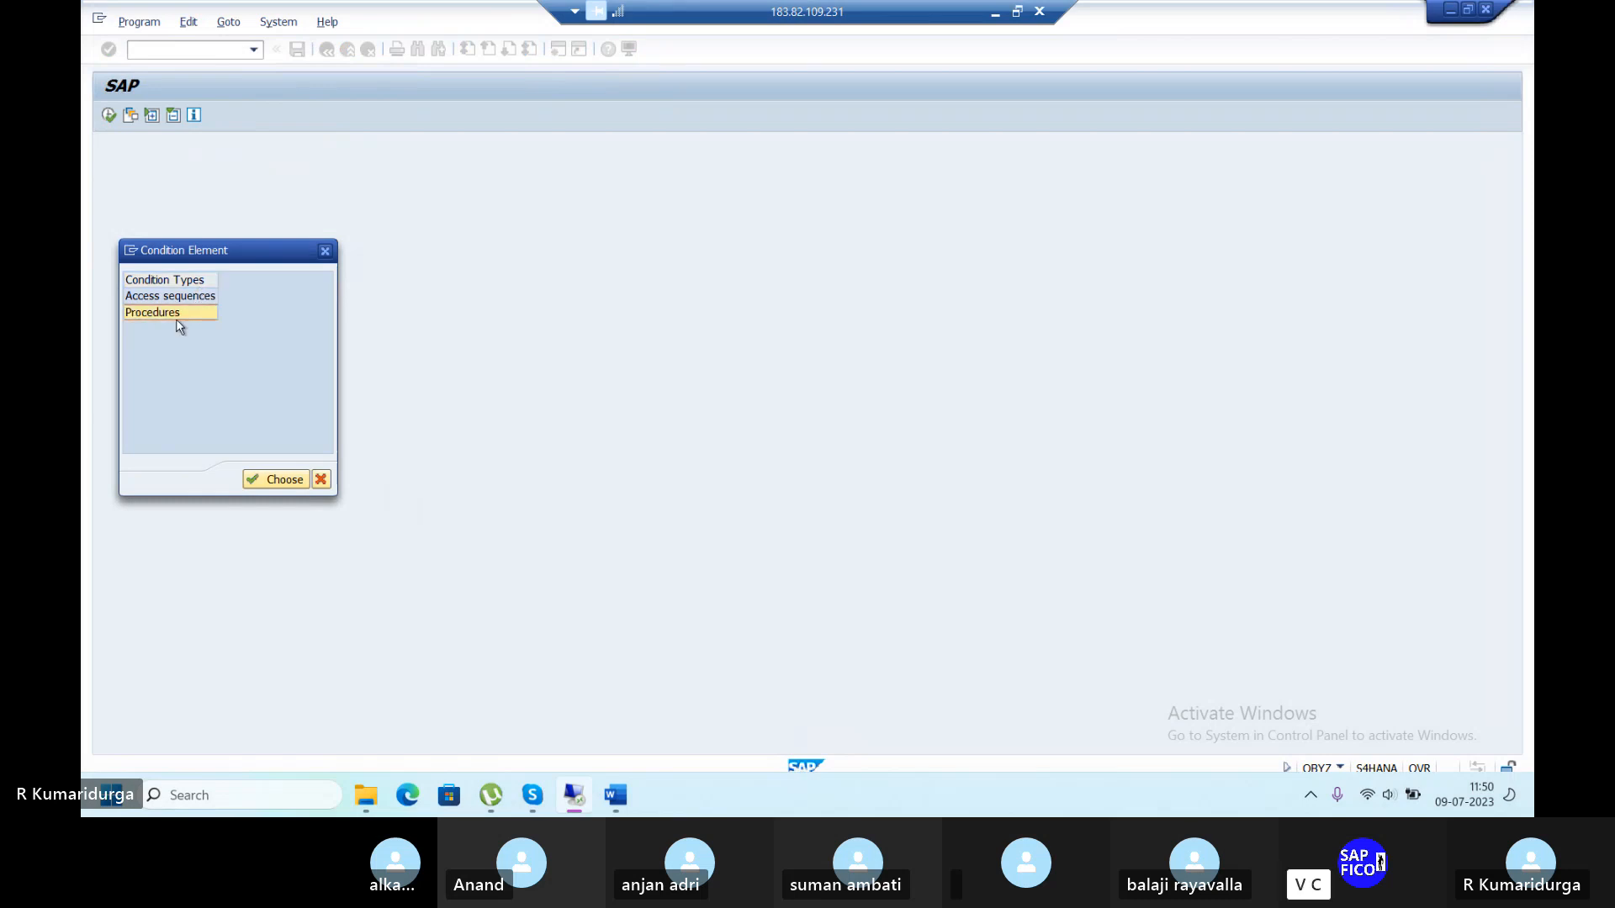
{"action": "left_click", "coordinate": [278, 481]}
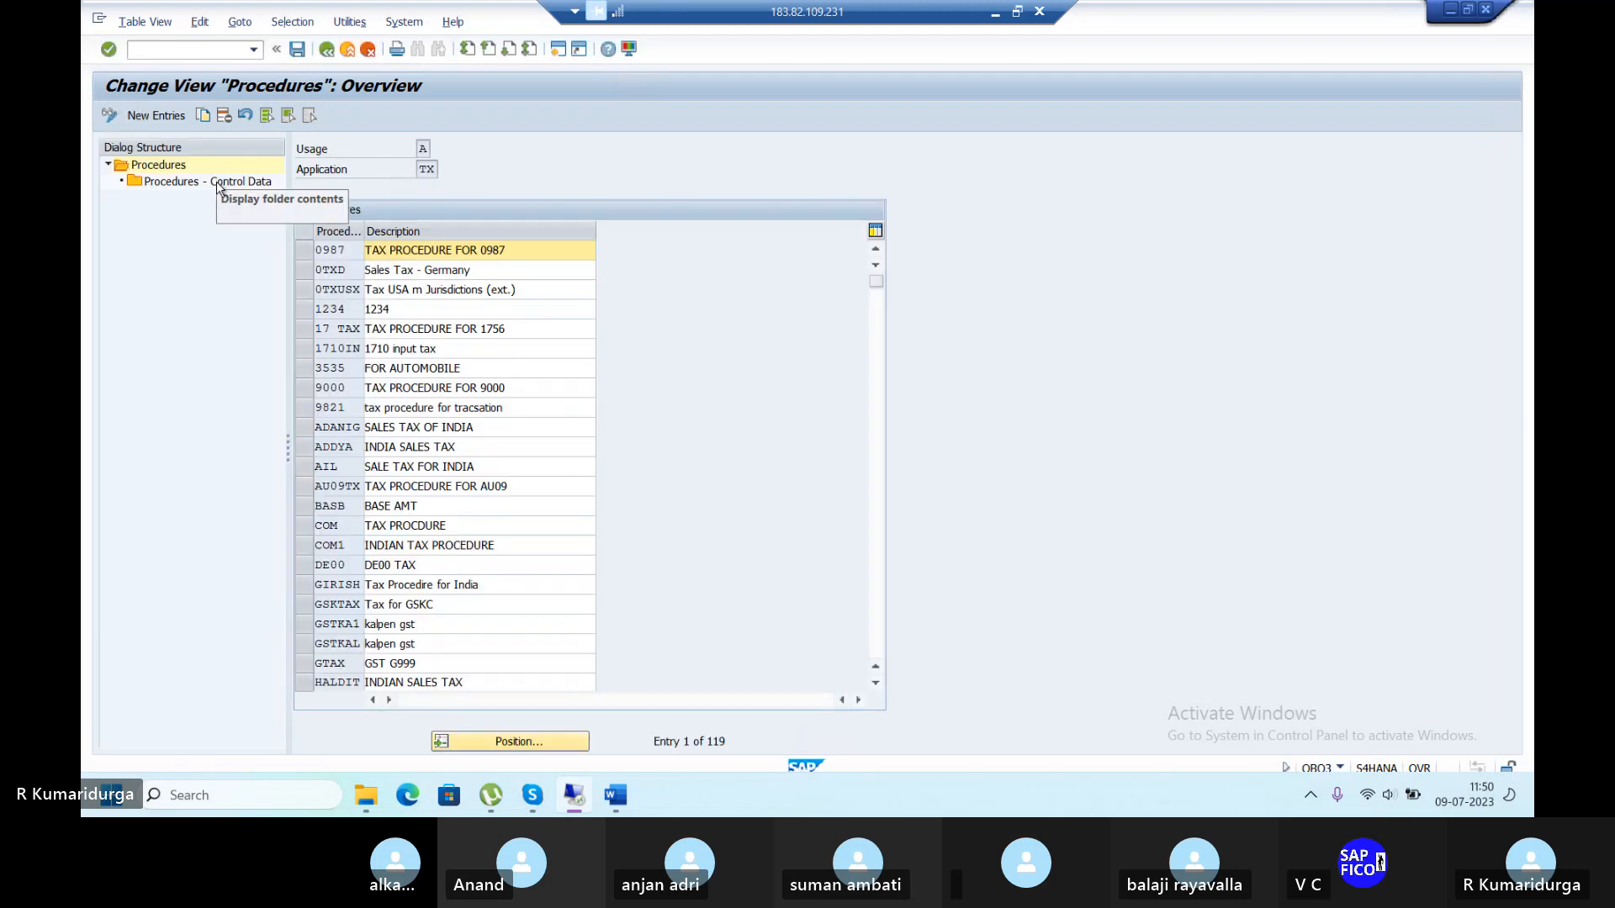
{"action": "left_click", "coordinate": [157, 115]}
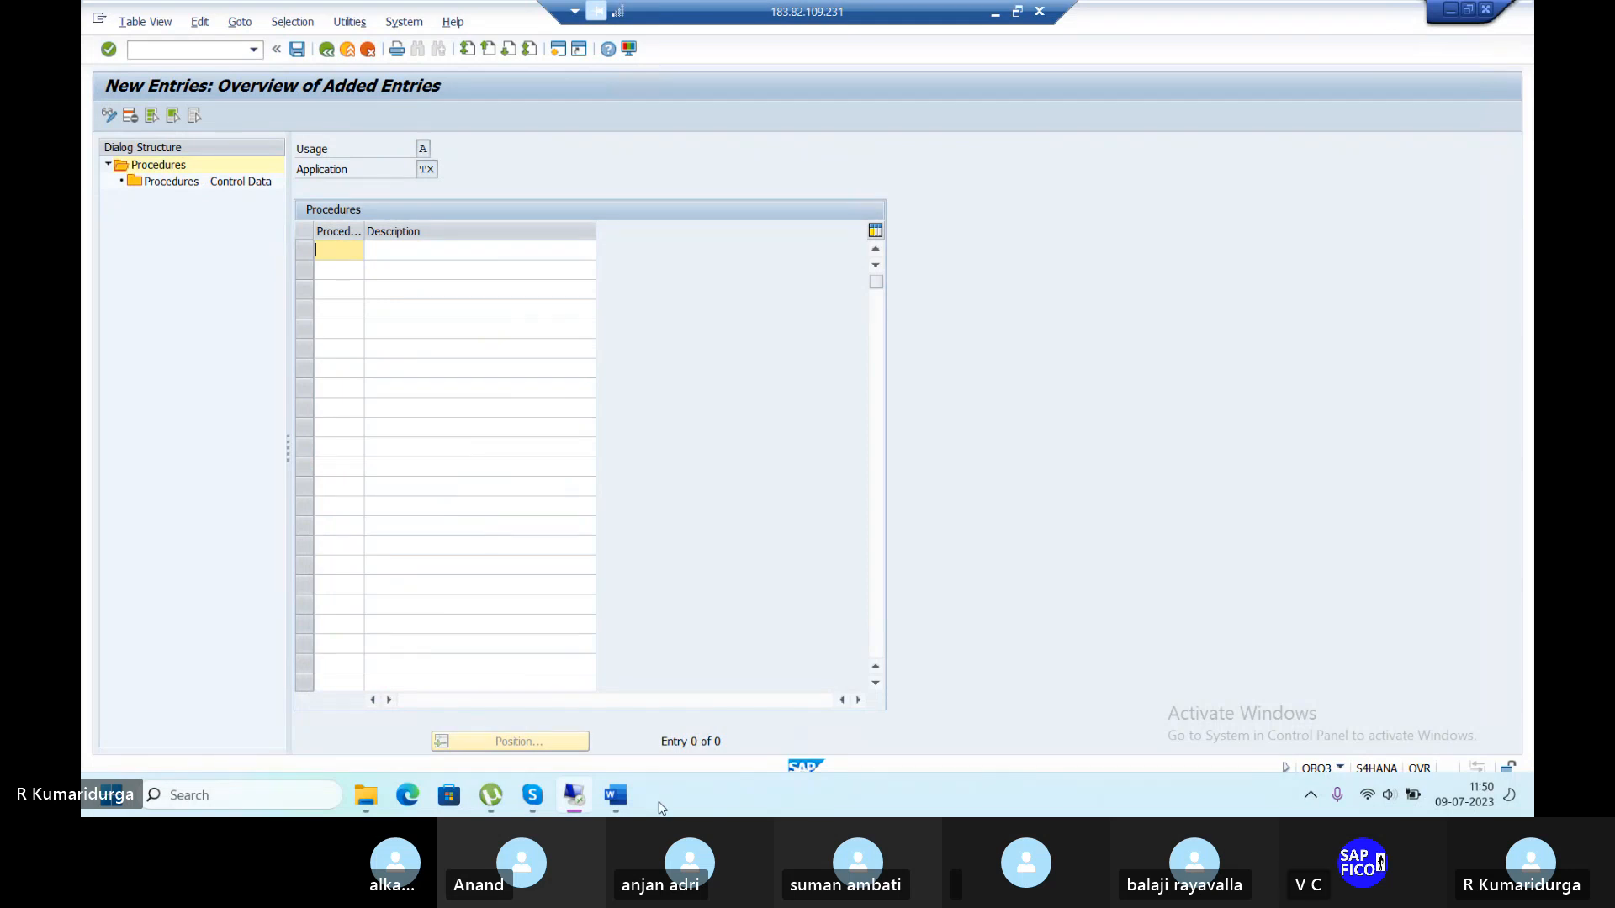
Enter procedure TAXDU, 'TAX PROCEDURE FOR IN', save it under the request, and select its row.
{"action": "type", "text": "TAXDU"}
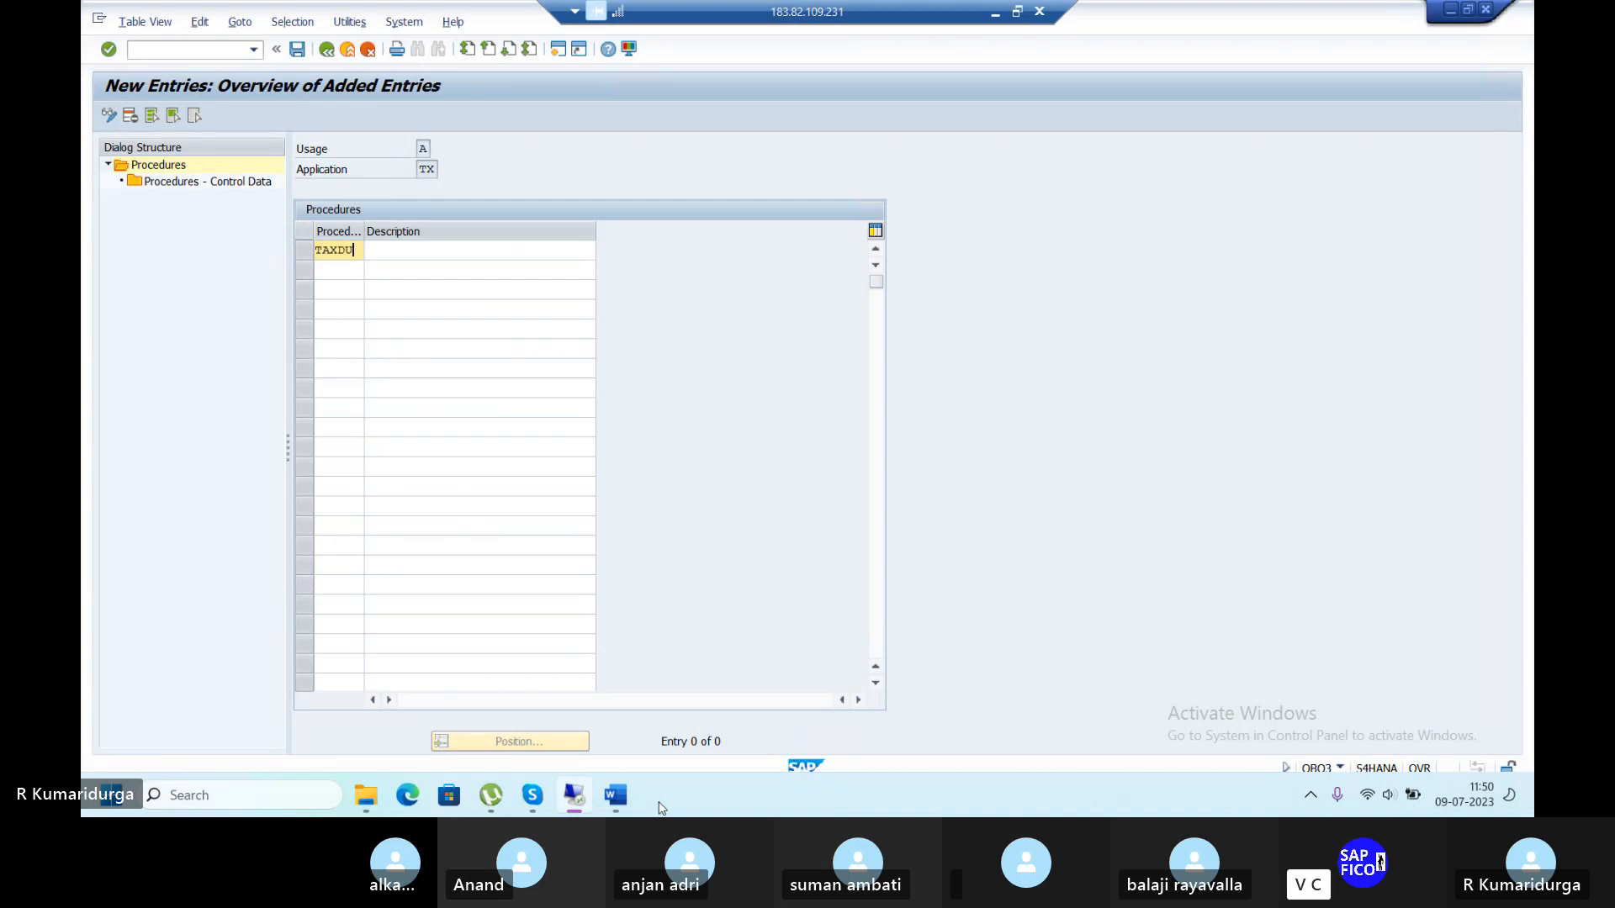
{"action": "key", "text": "Tab"}
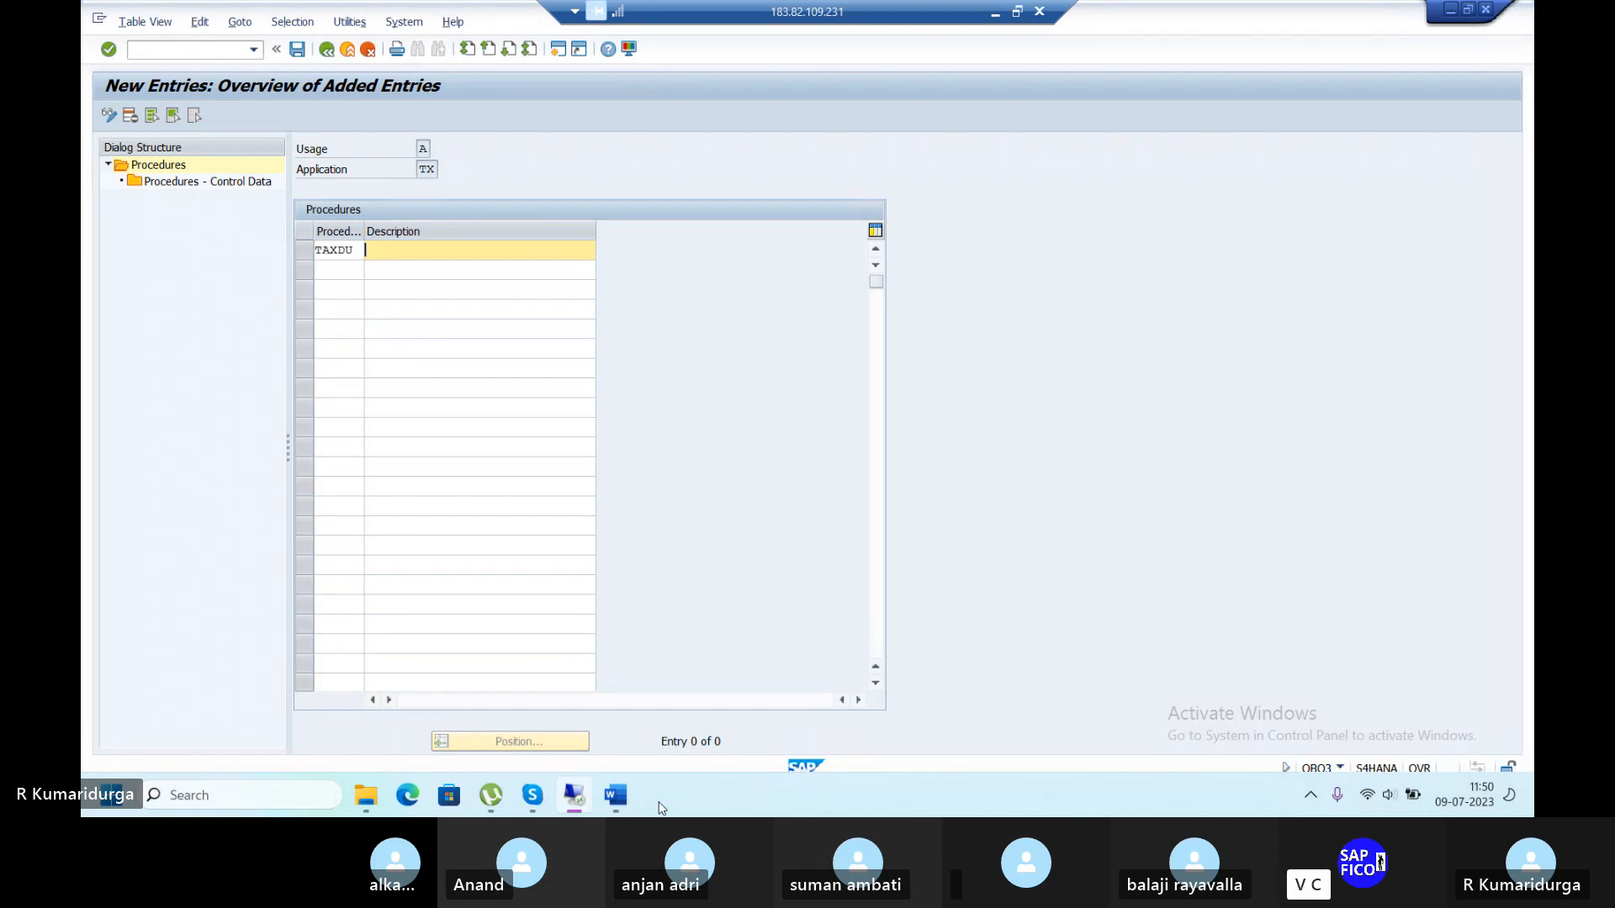
{"action": "type", "text": "TAX "}
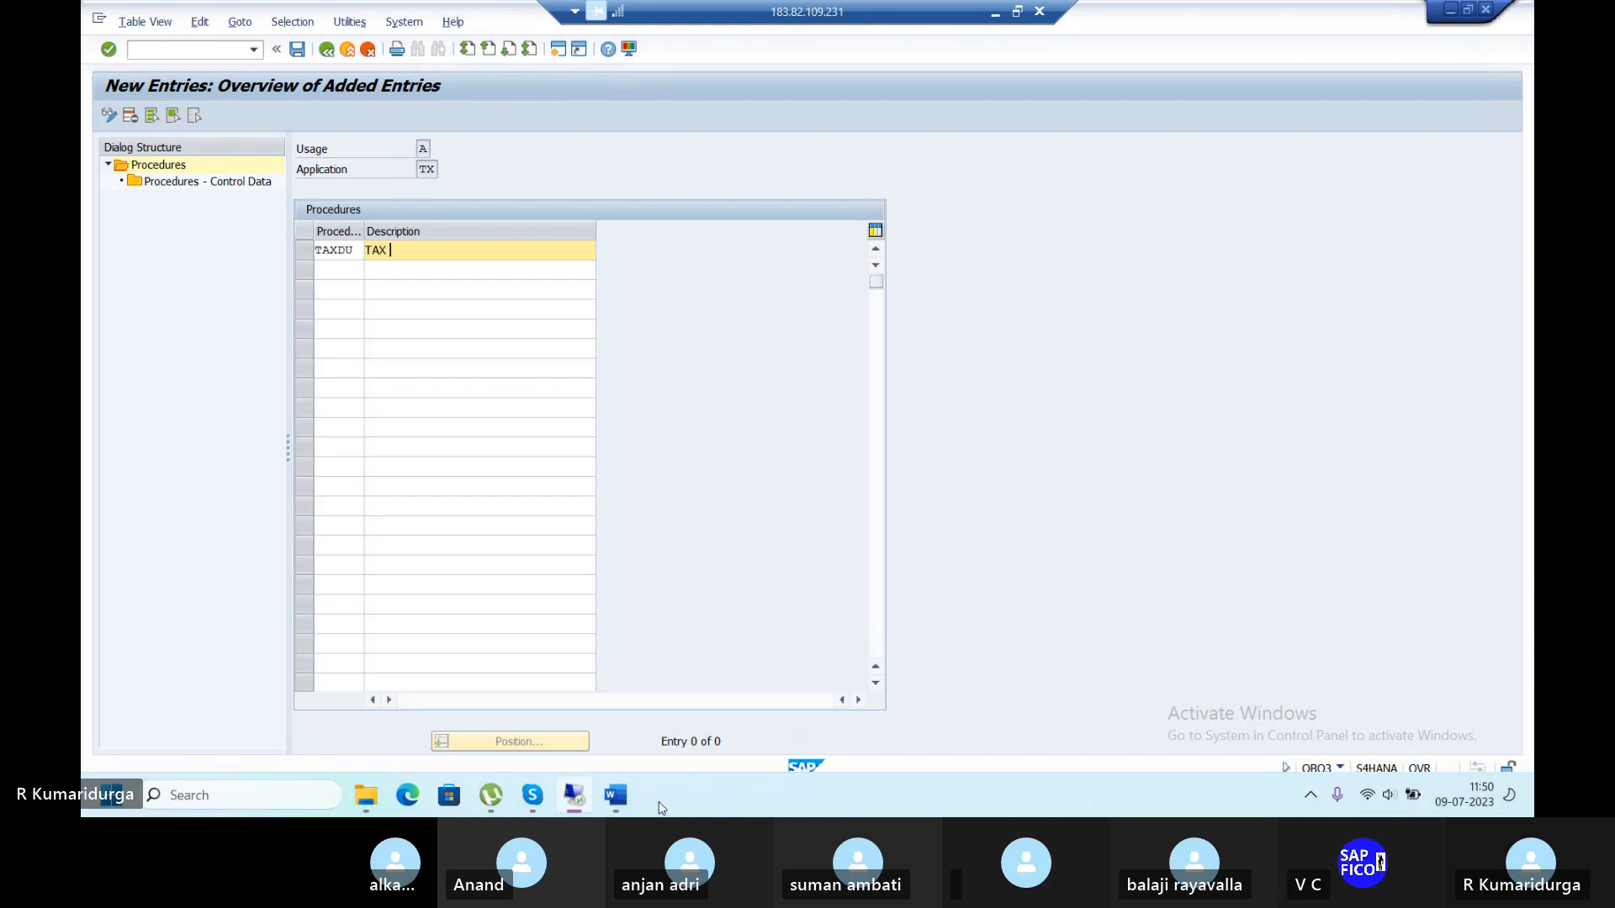
{"action": "type", "text": "PRO"}
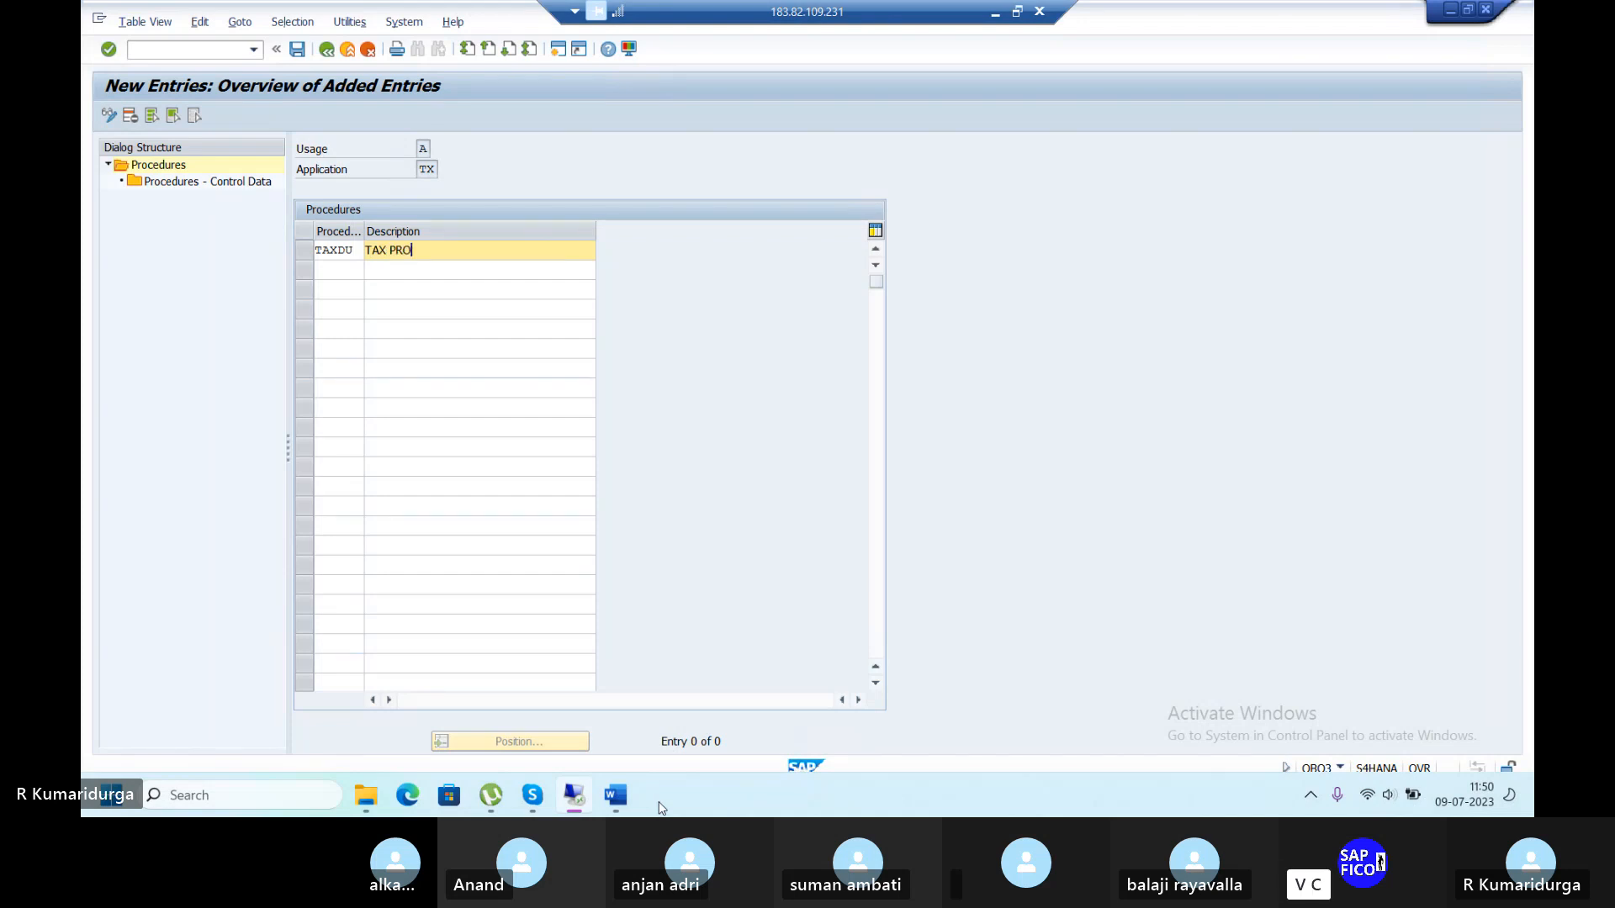
{"action": "type", "text": "CEDURE FOR IN"}
{"action": "key", "text": "Return"}
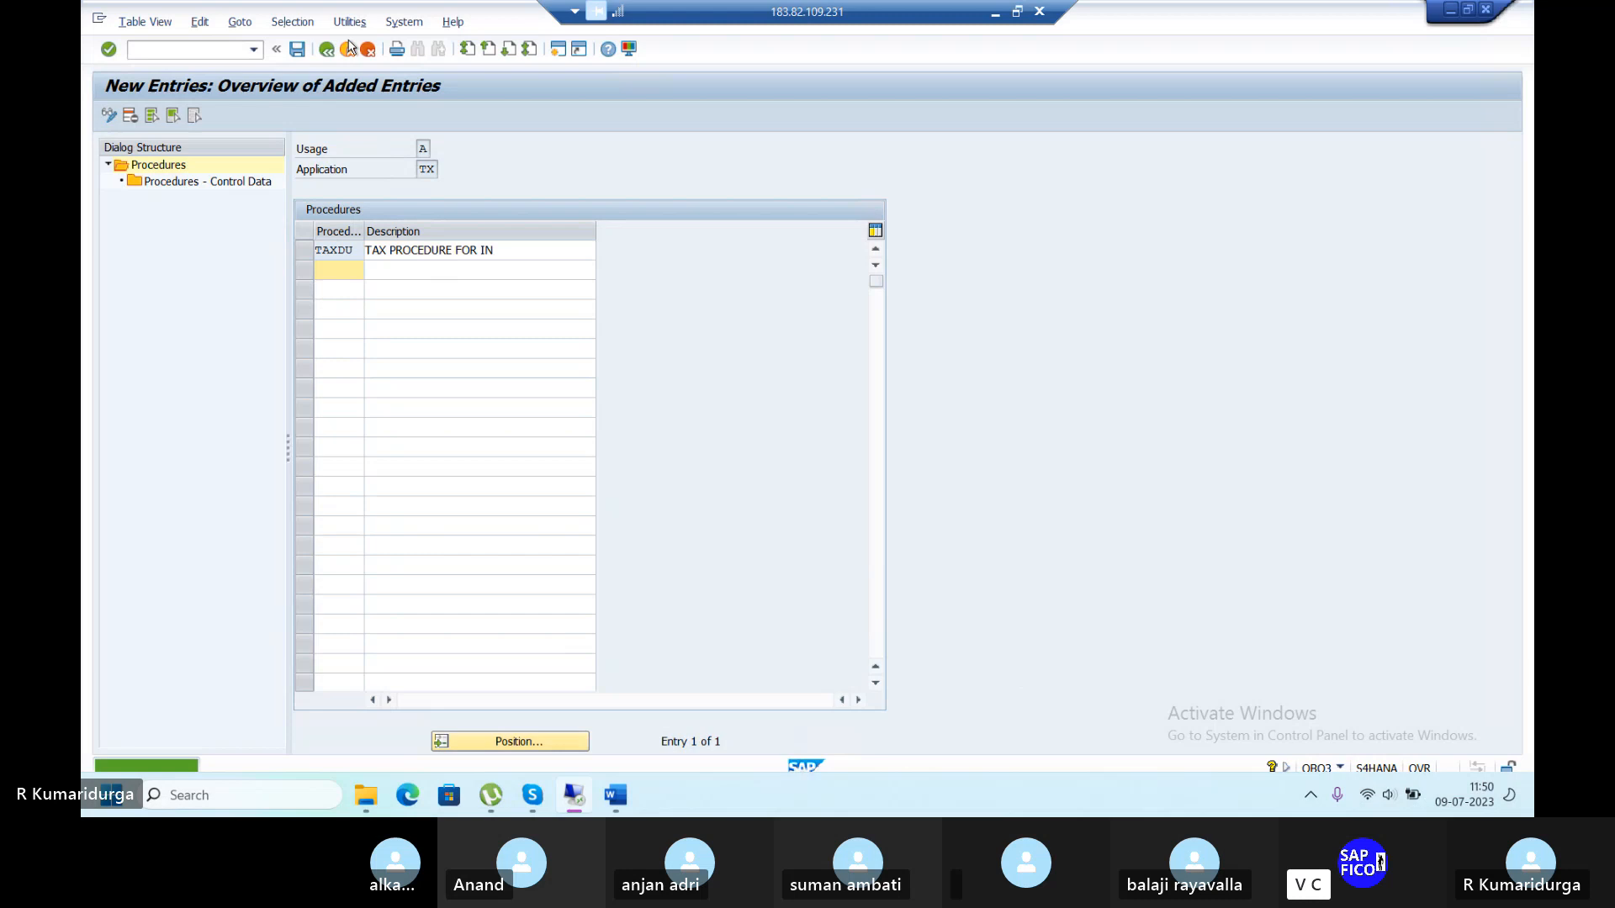
{"action": "left_click", "coordinate": [296, 48]}
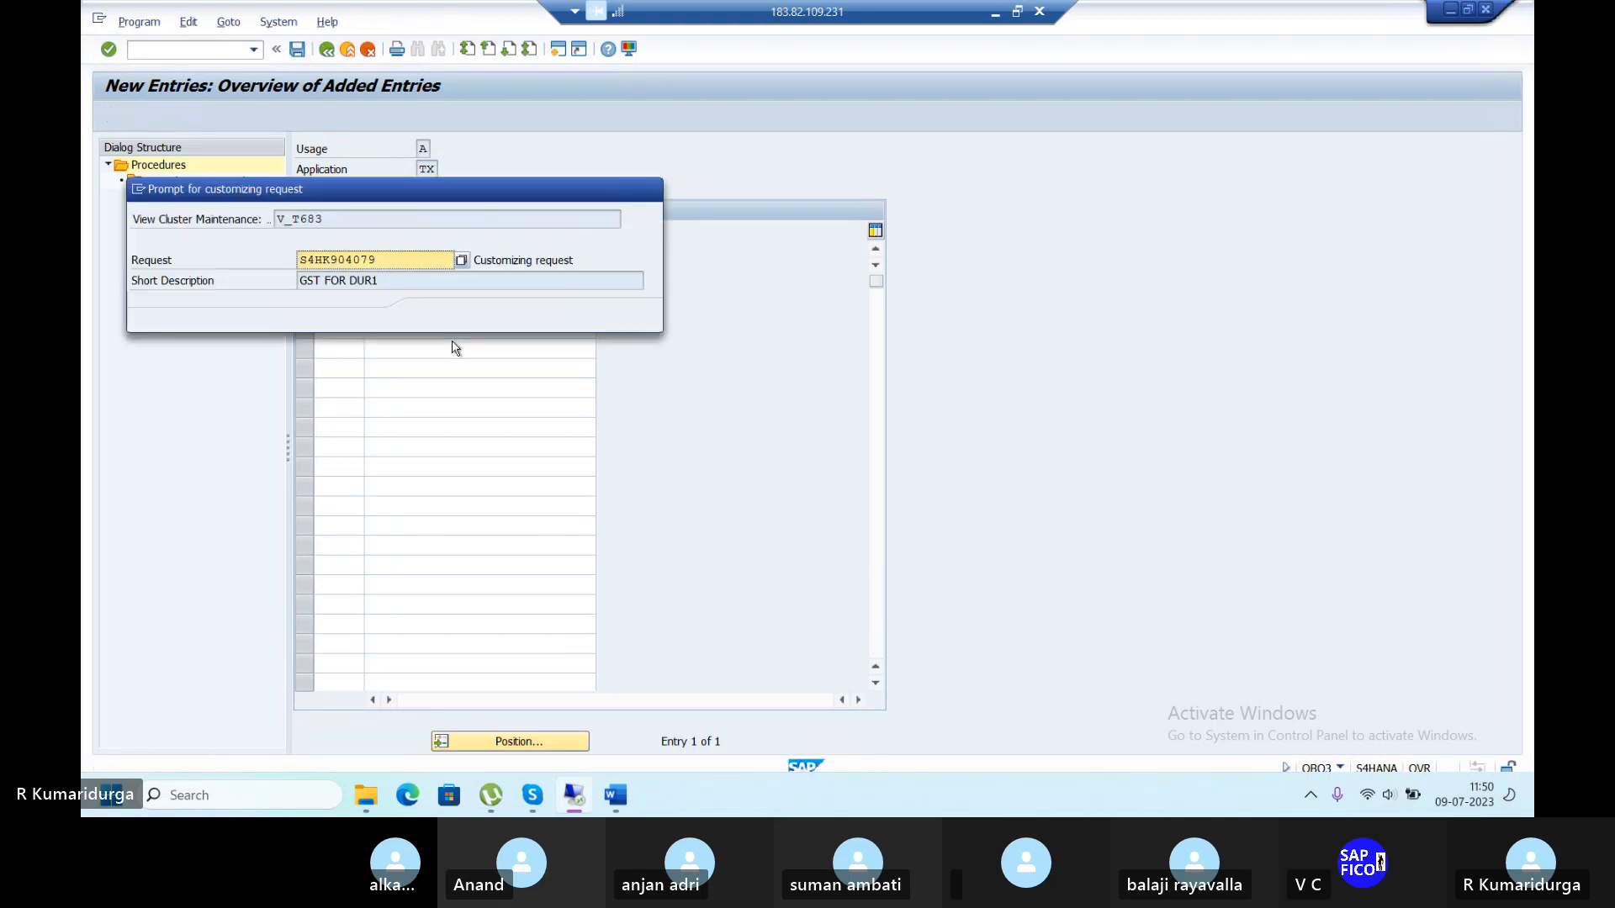
{"action": "key", "text": "Return"}
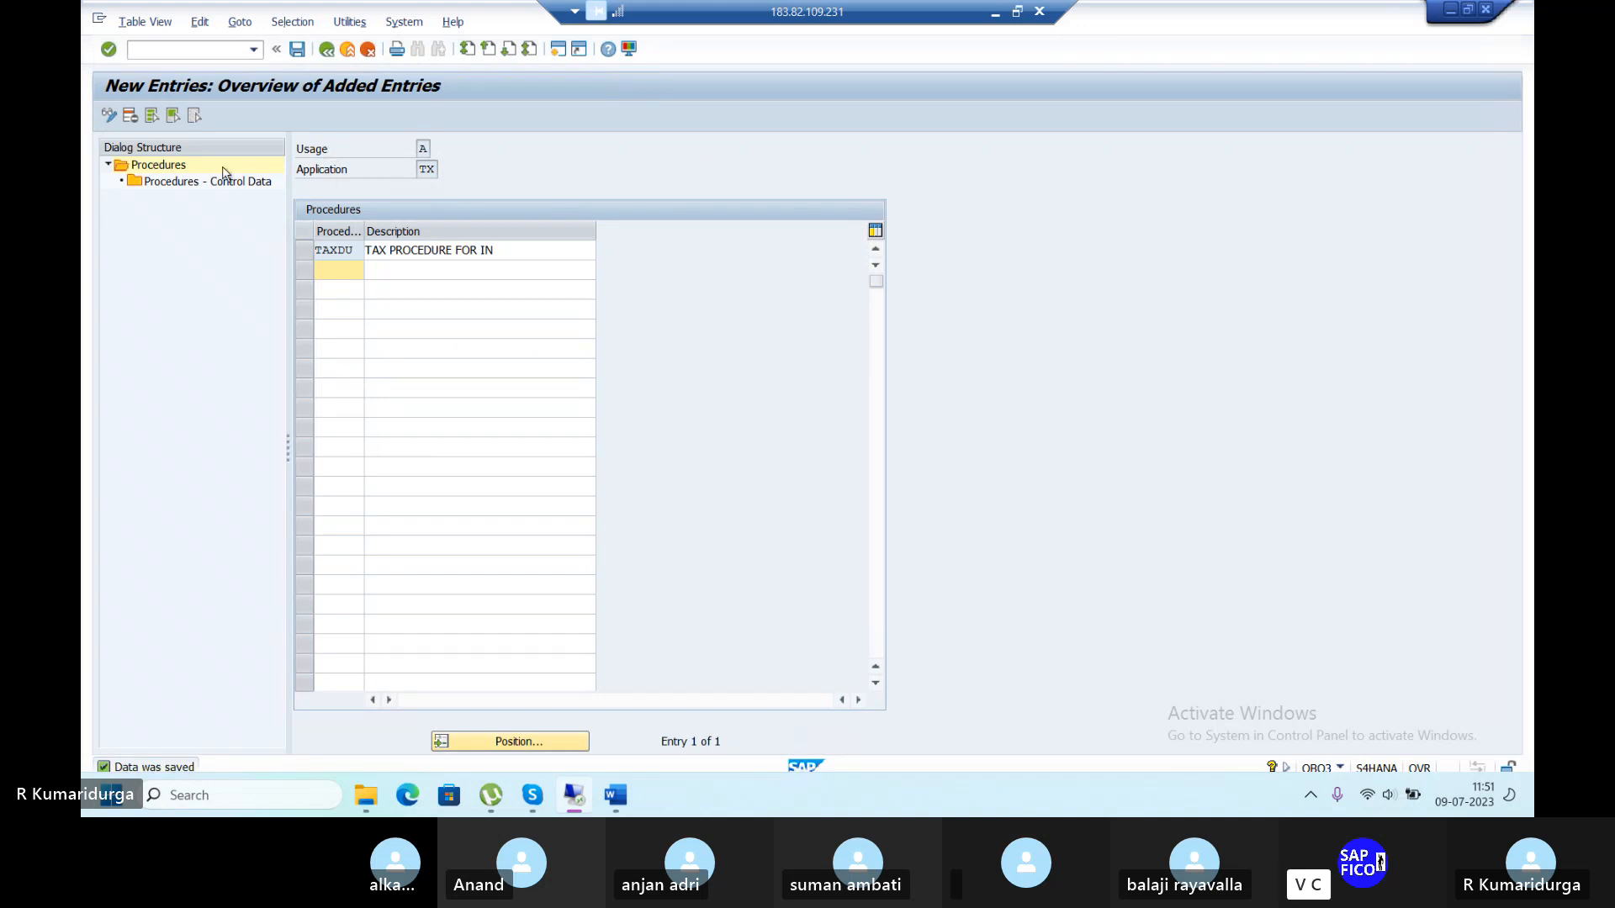
{"action": "left_click", "coordinate": [310, 255]}
Open TAXDU's control data and add new step rows 10, 20, 30, 40 and 50.
{"action": "double_click", "coordinate": [245, 181]}
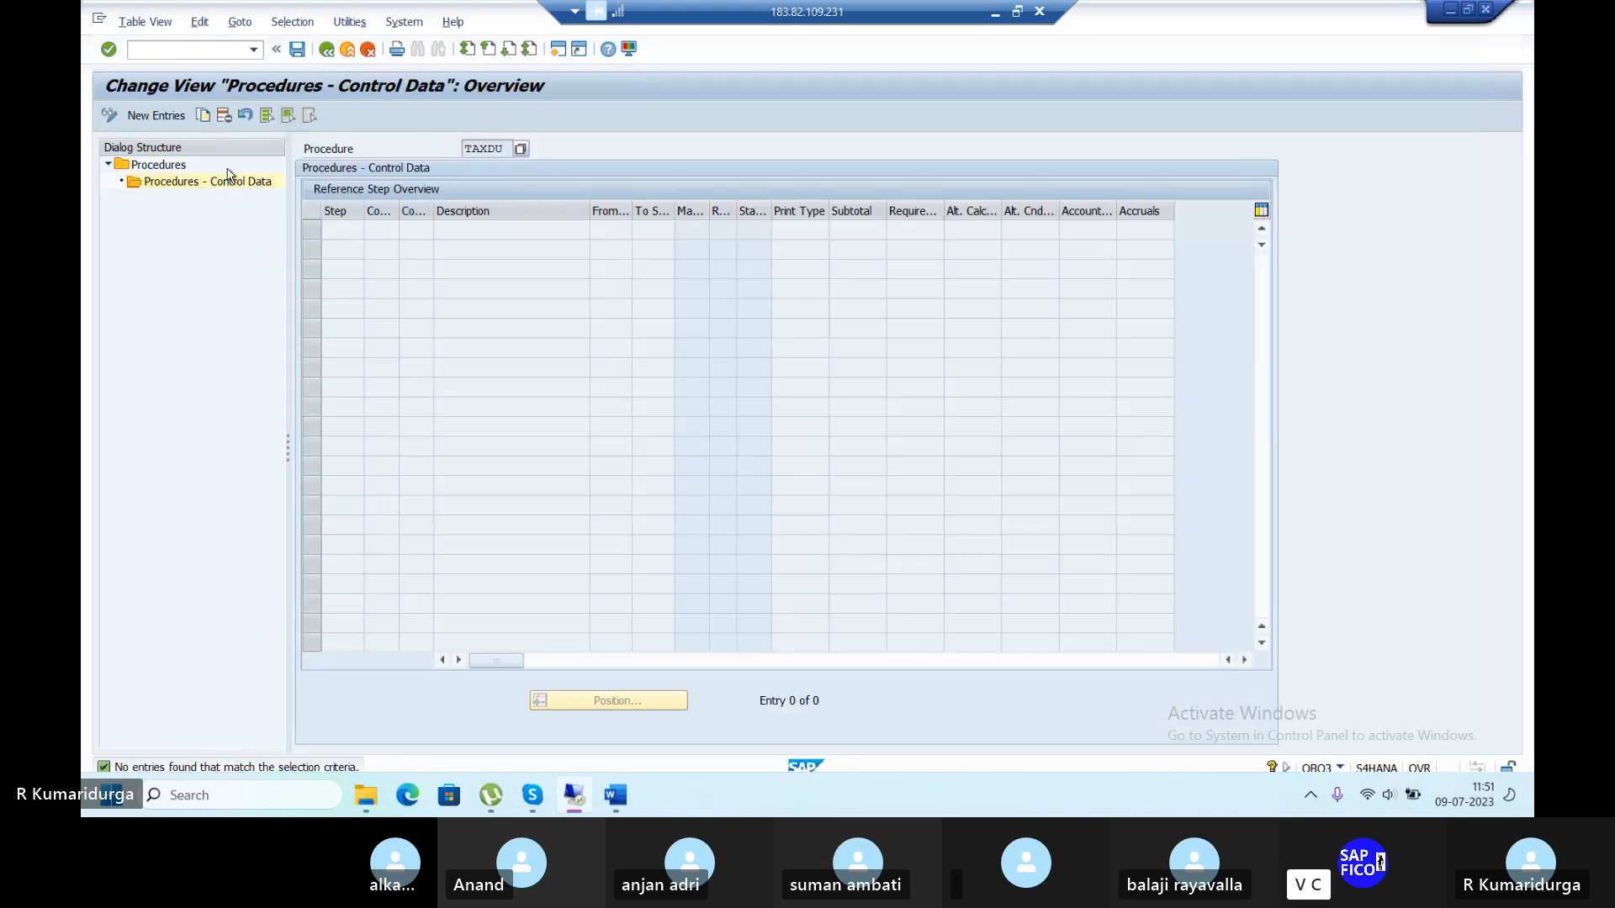
{"action": "key", "text": "F5"}
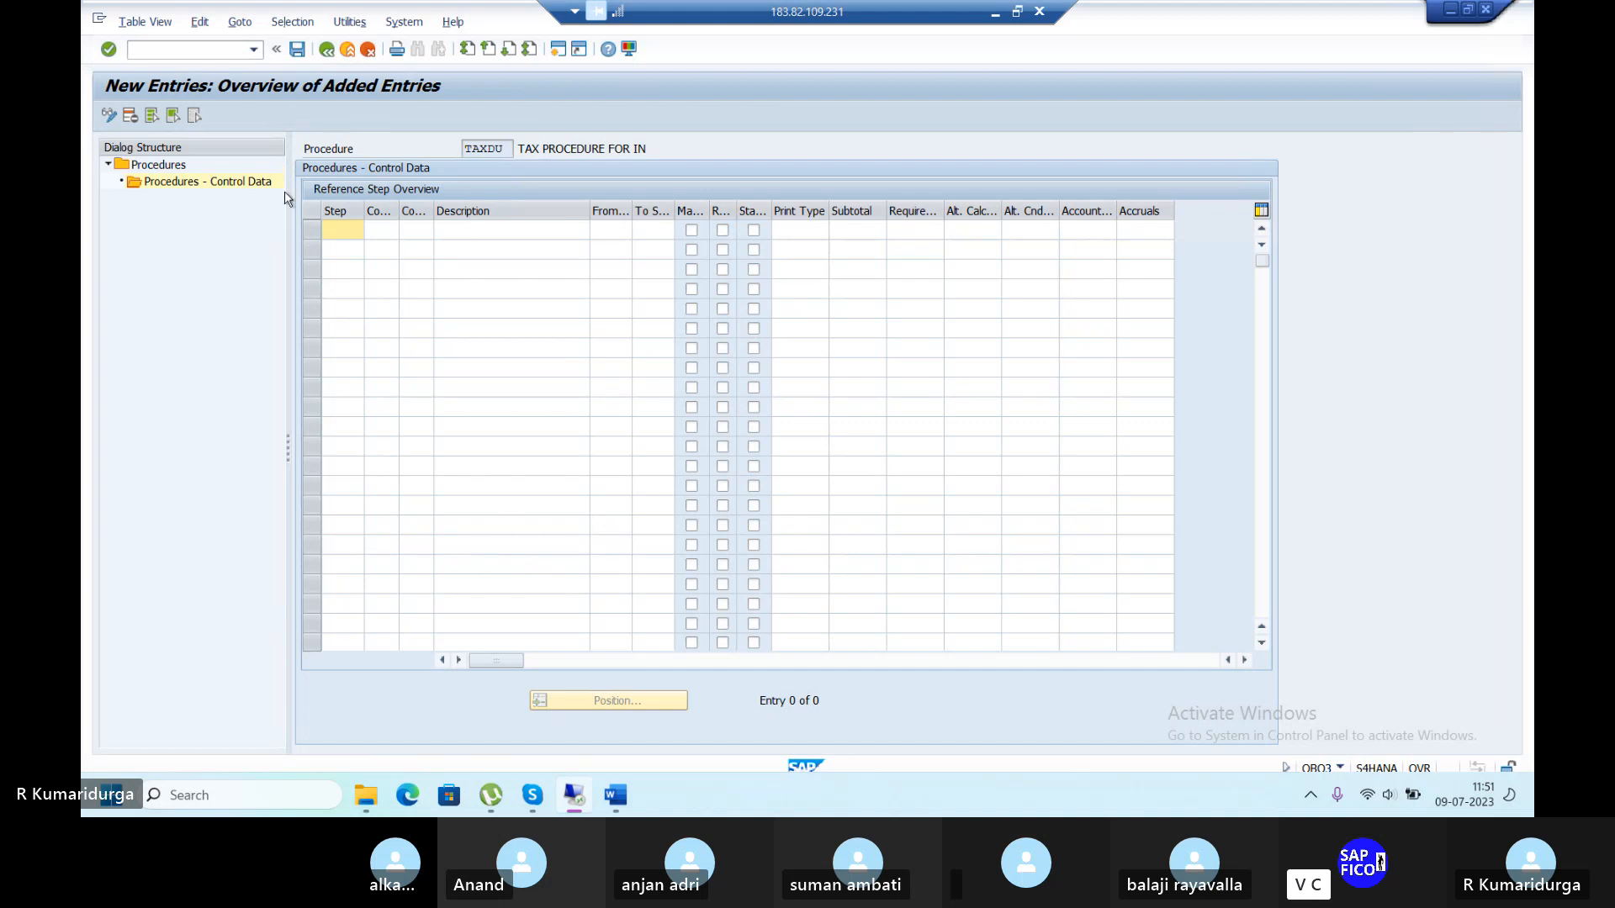
{"action": "type", "text": "10"}
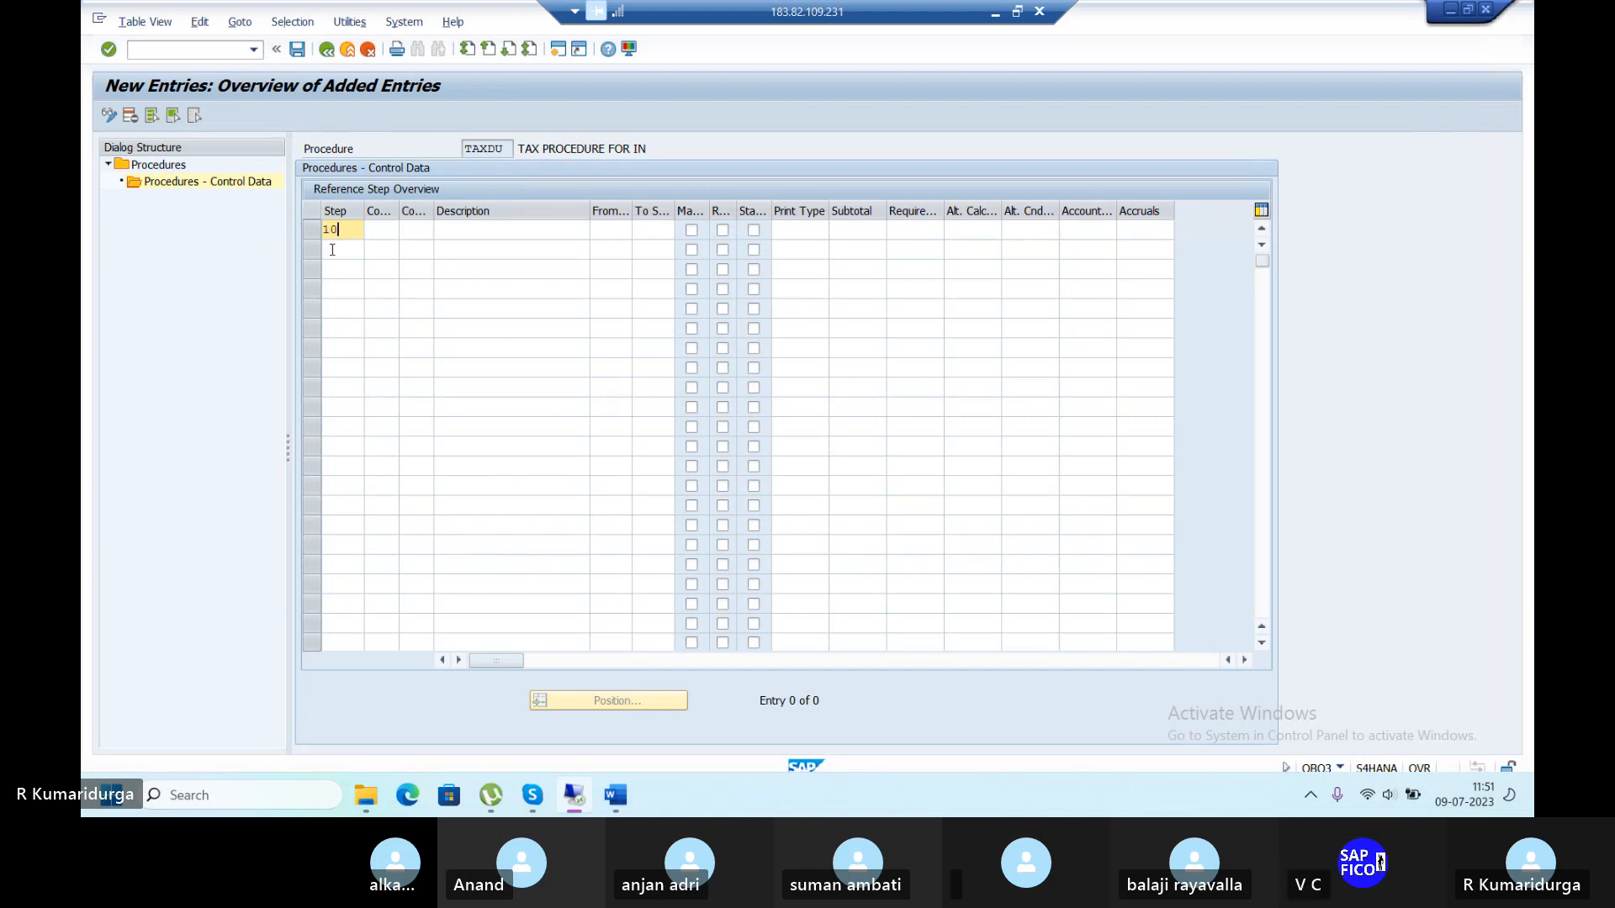
{"action": "left_click", "coordinate": [332, 249]}
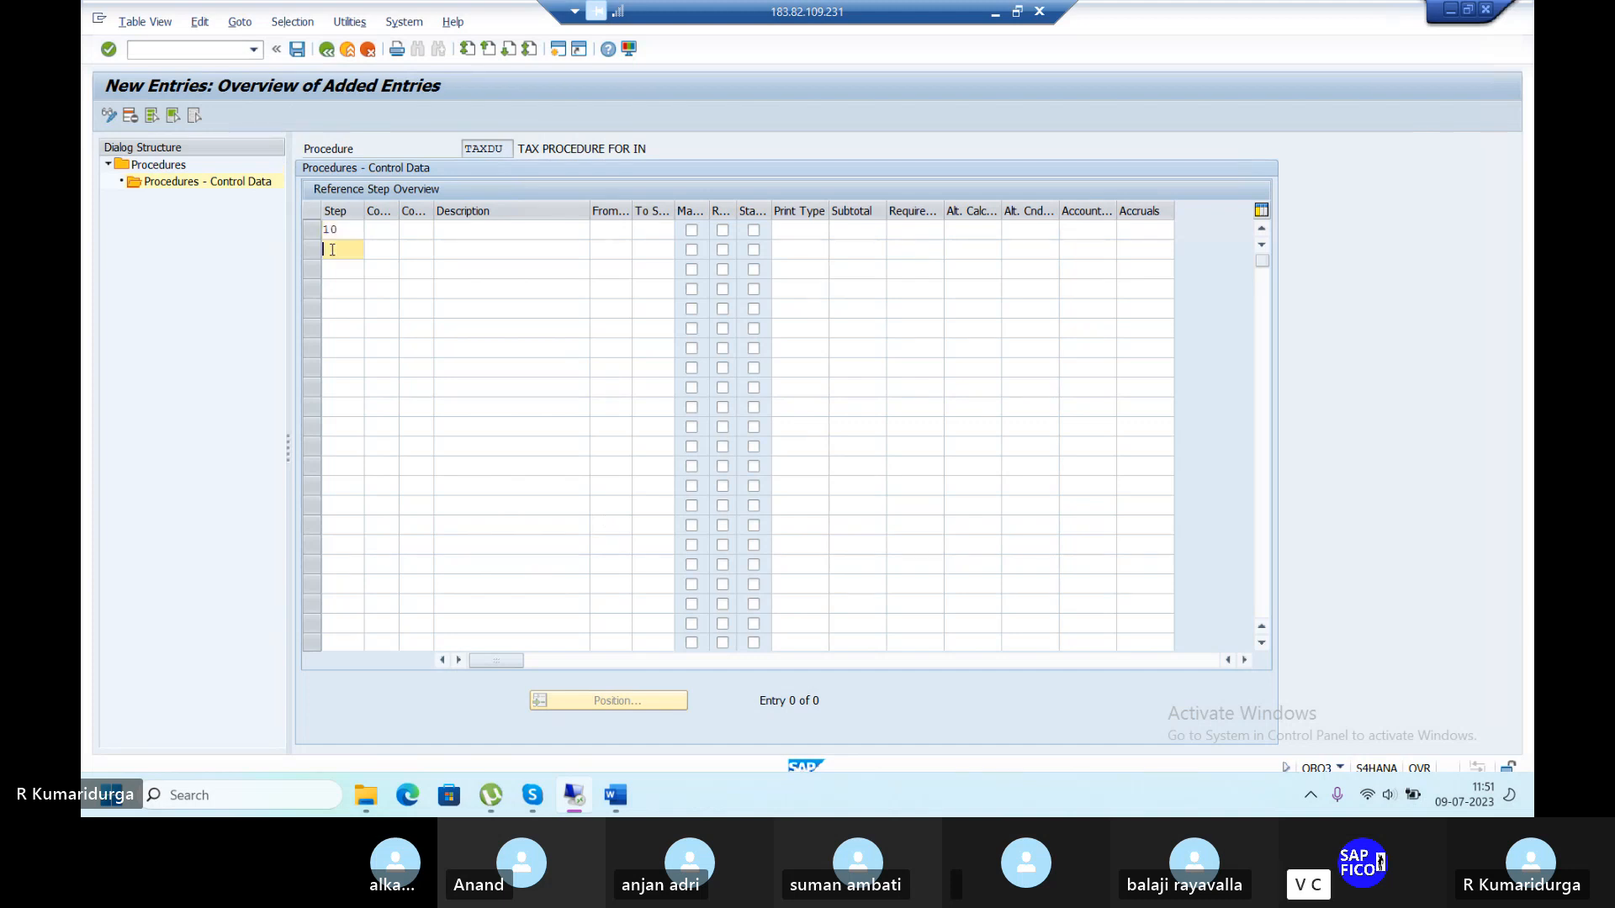
{"action": "type", "text": "20"}
{"action": "key", "text": "Down"}
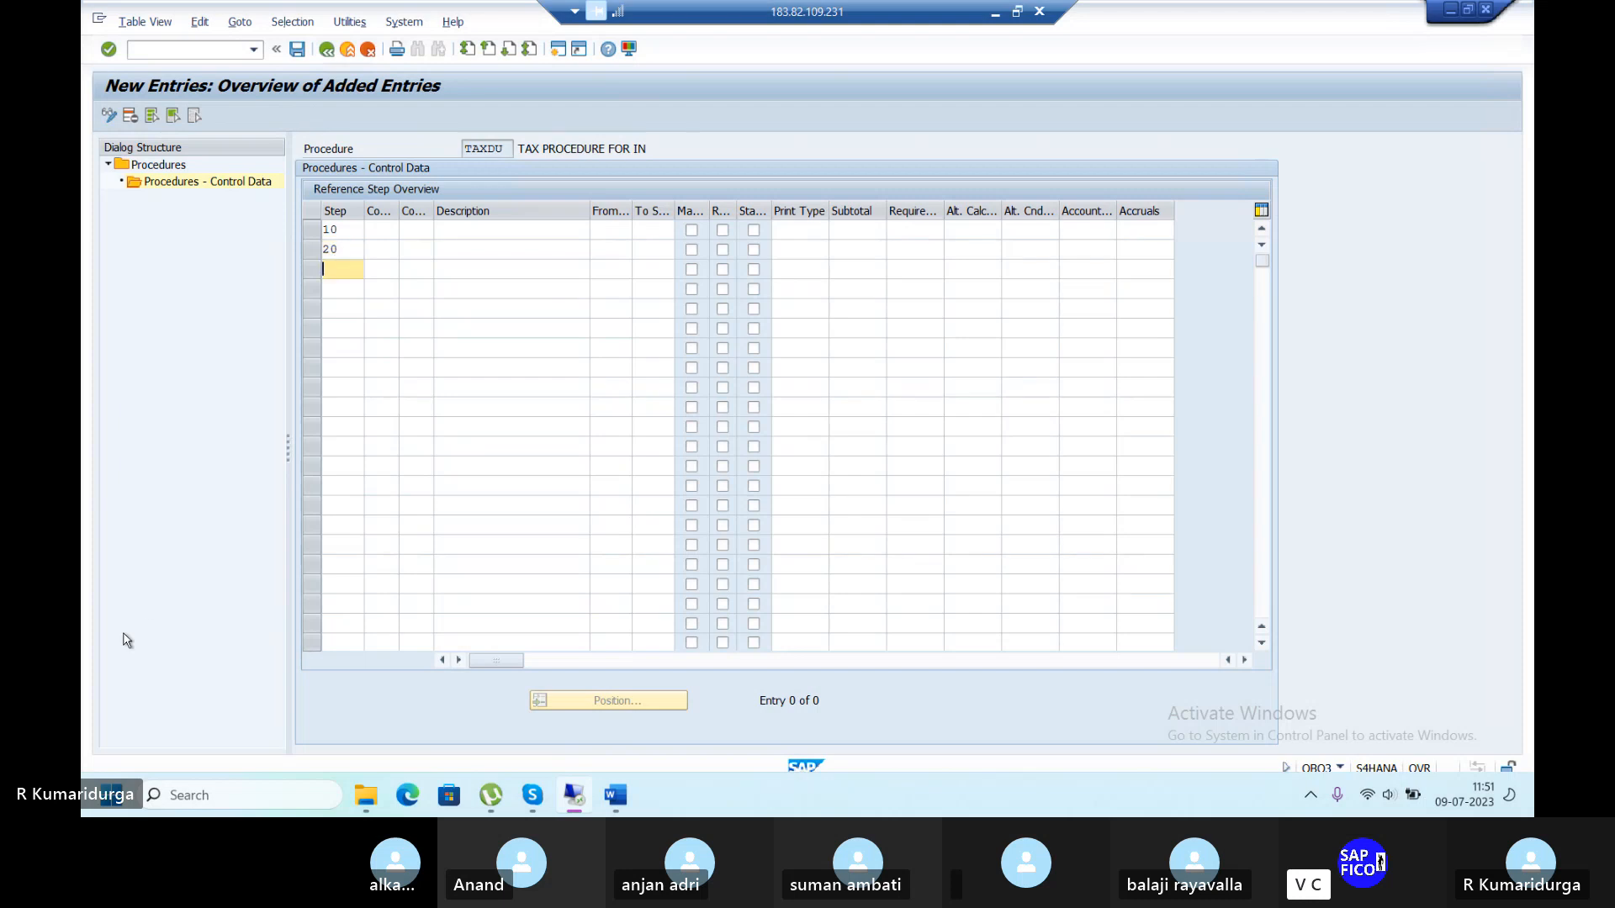
{"action": "type", "text": "30"}
{"action": "key", "text": "Down"}
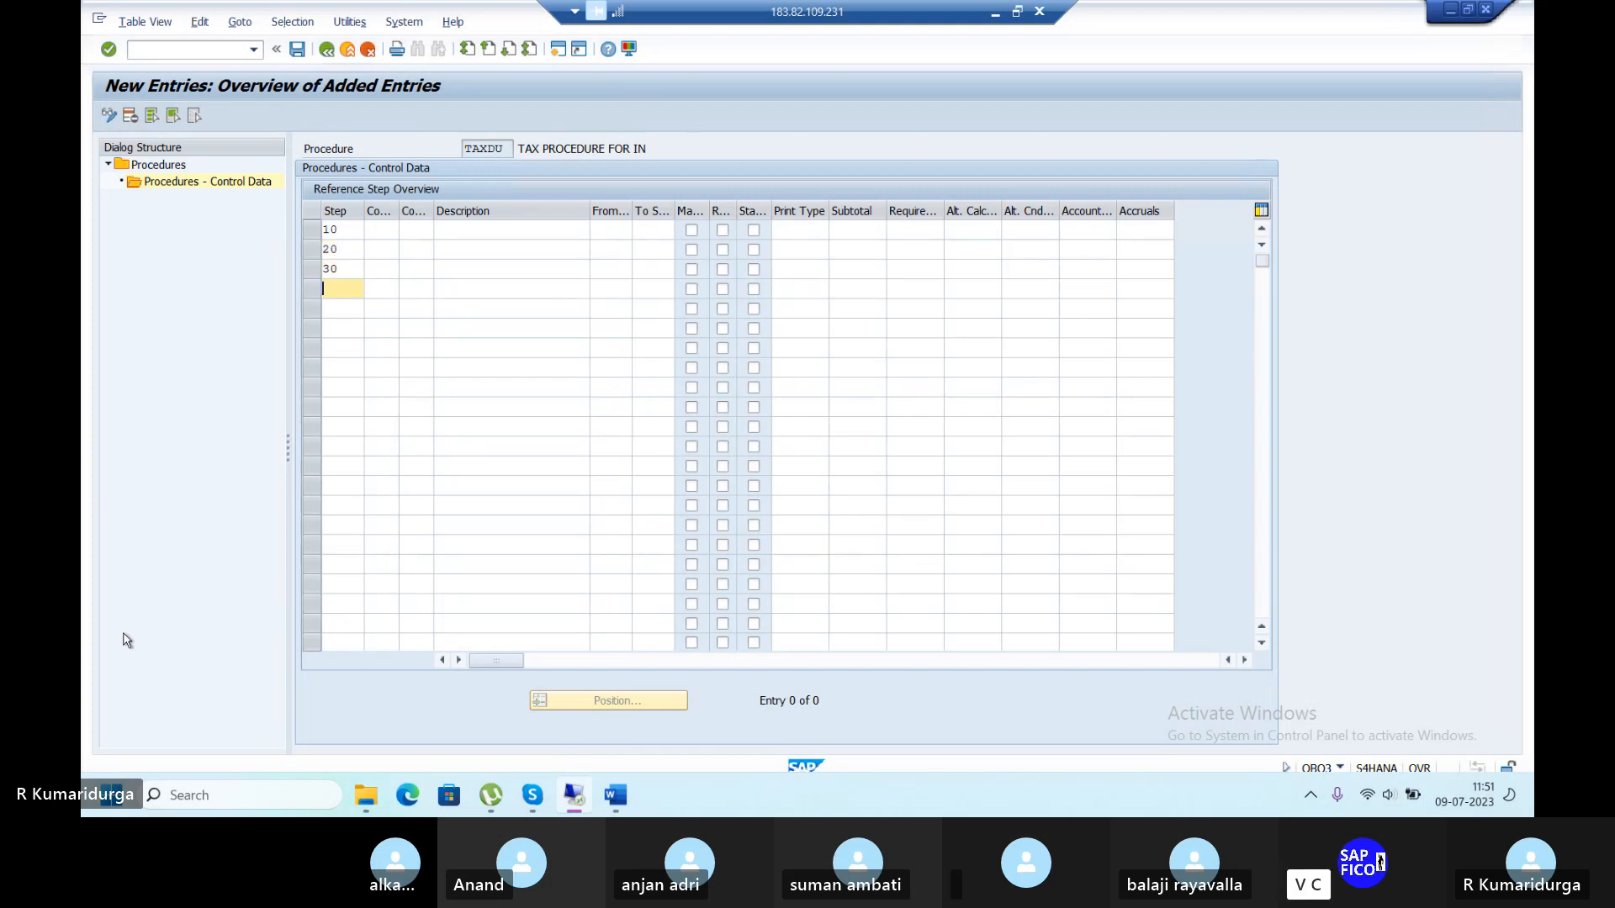
{"action": "type", "text": "40"}
{"action": "key", "text": "Down"}
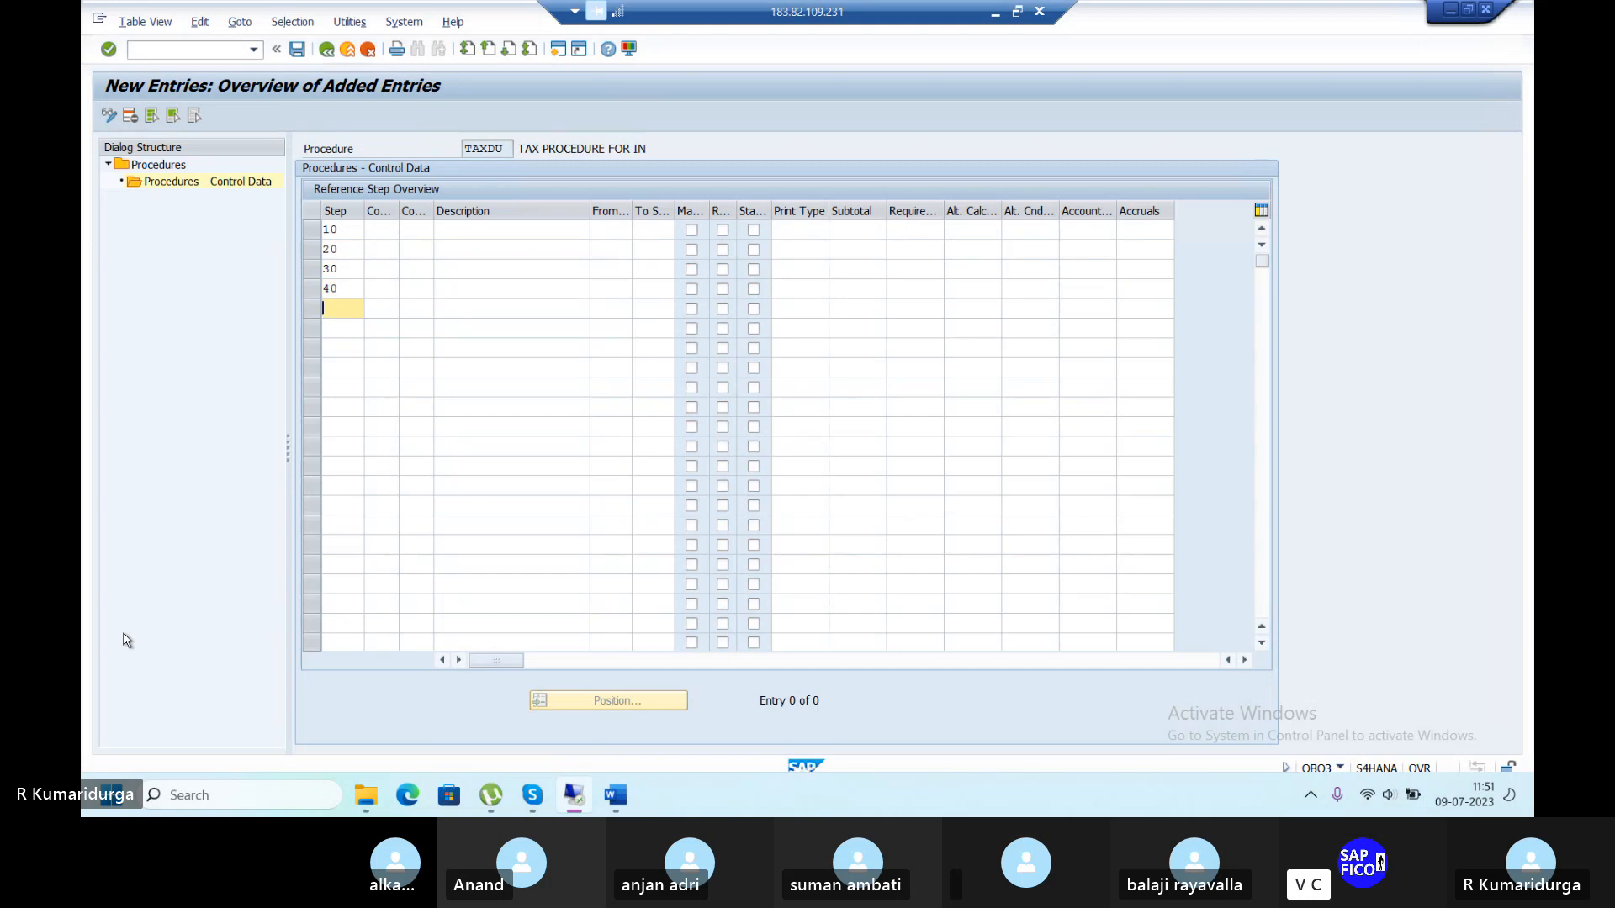
{"action": "type", "text": "50"}
{"action": "left_click", "coordinate": [391, 228]}
Choose condition type BASB (Base Amount) from the list for step 10.
{"action": "left_click", "coordinate": [415, 230]}
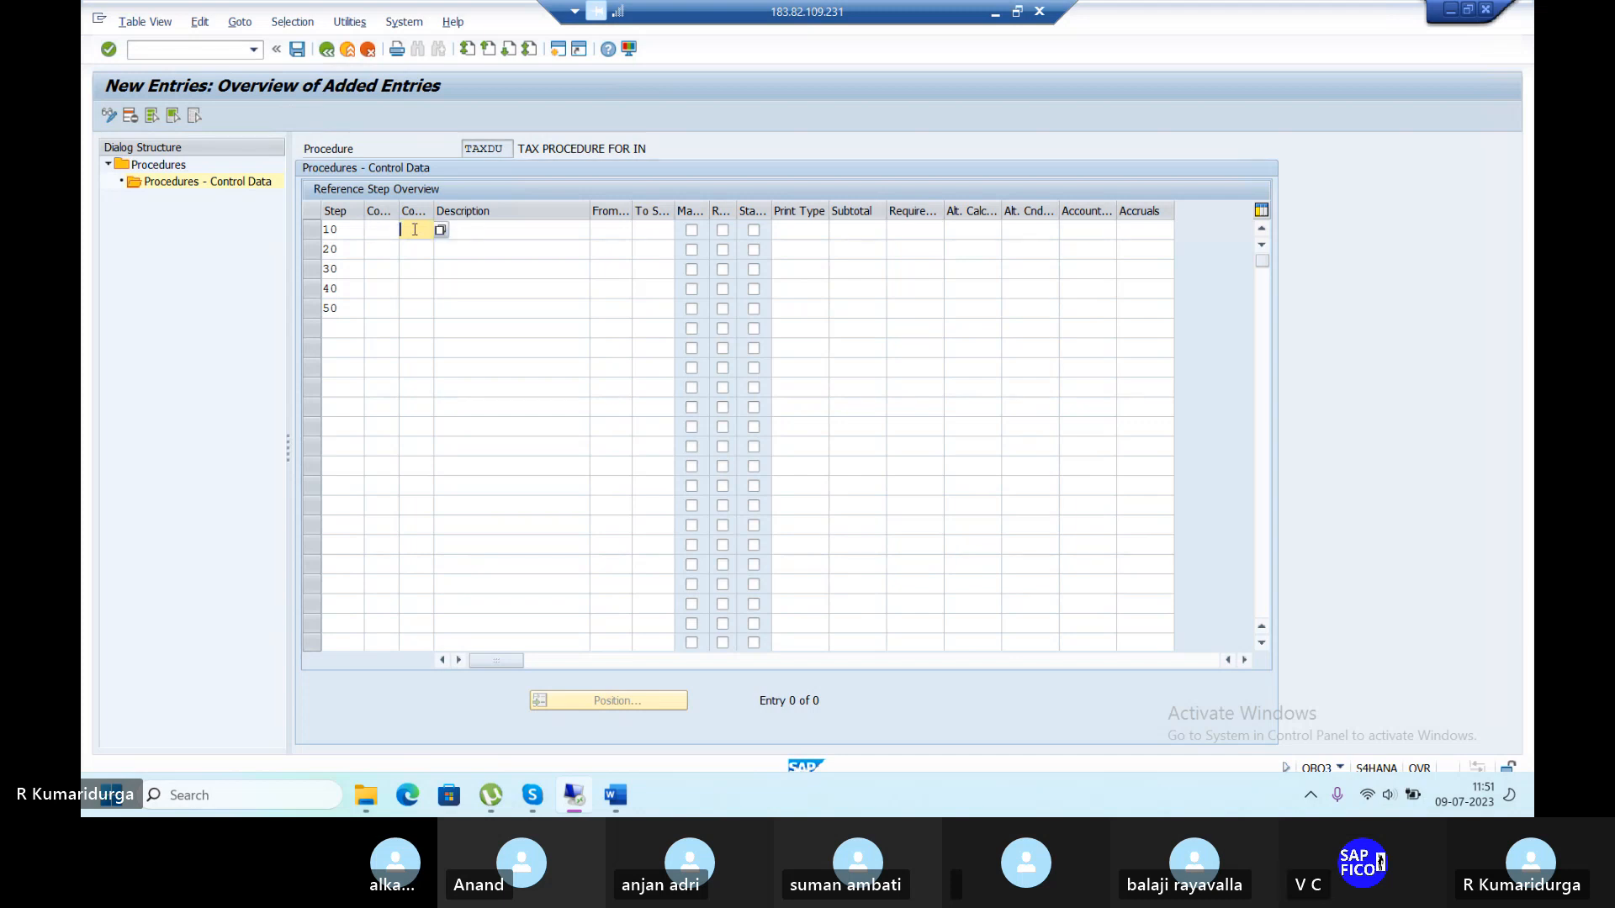
{"action": "left_click", "coordinate": [440, 232]}
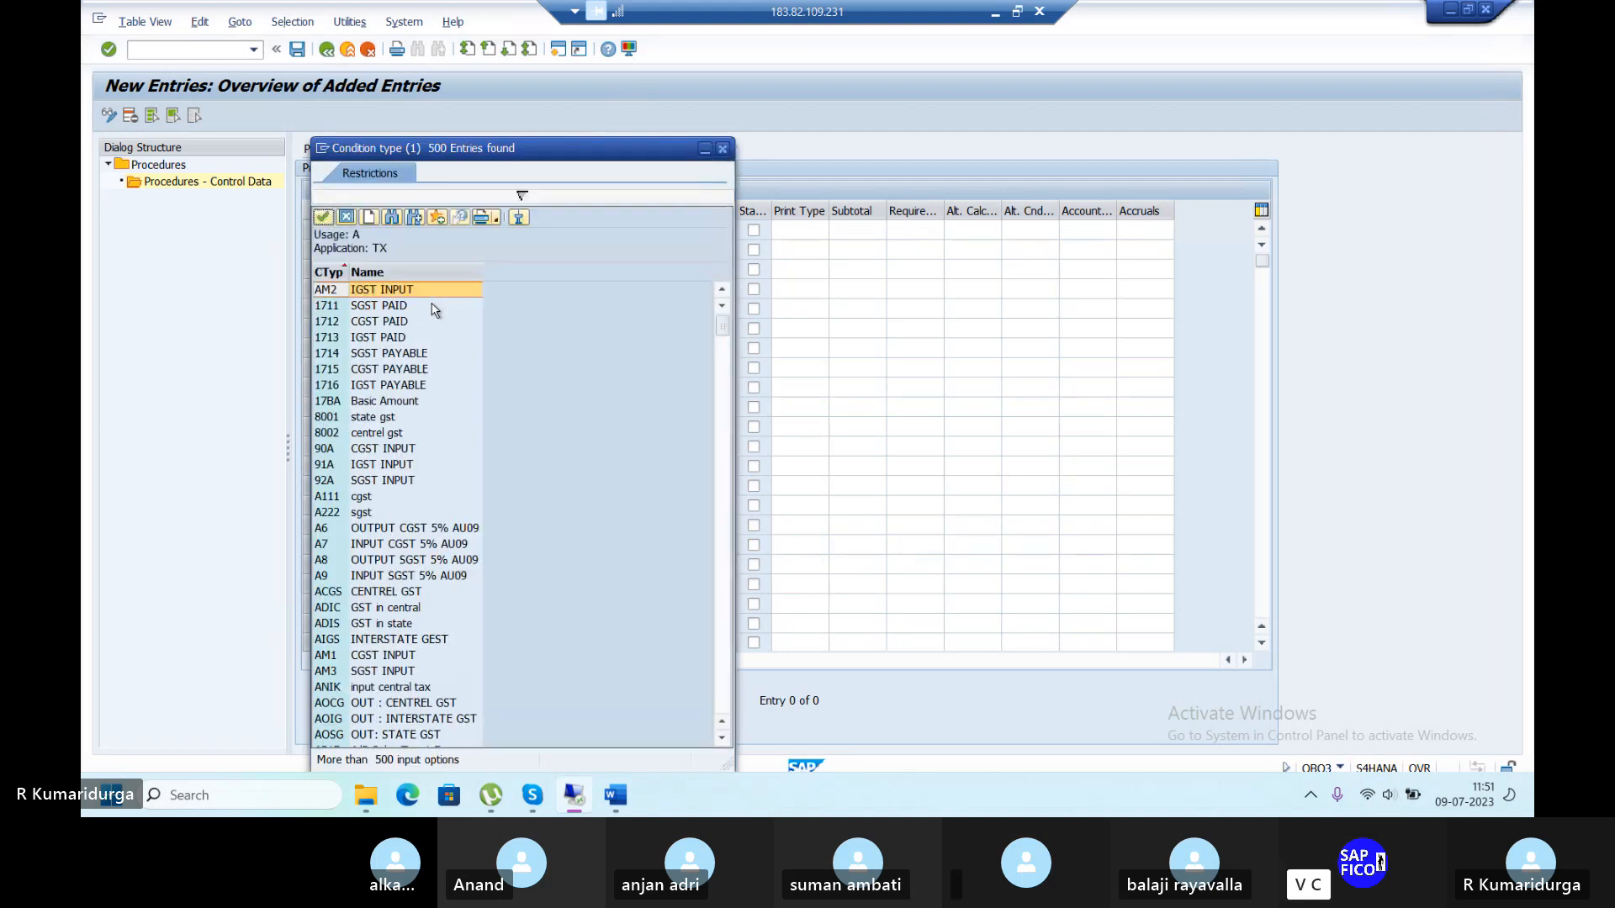
{"action": "scroll", "coordinate": [385, 444], "scroll_direction": "down", "scroll_amount": 2}
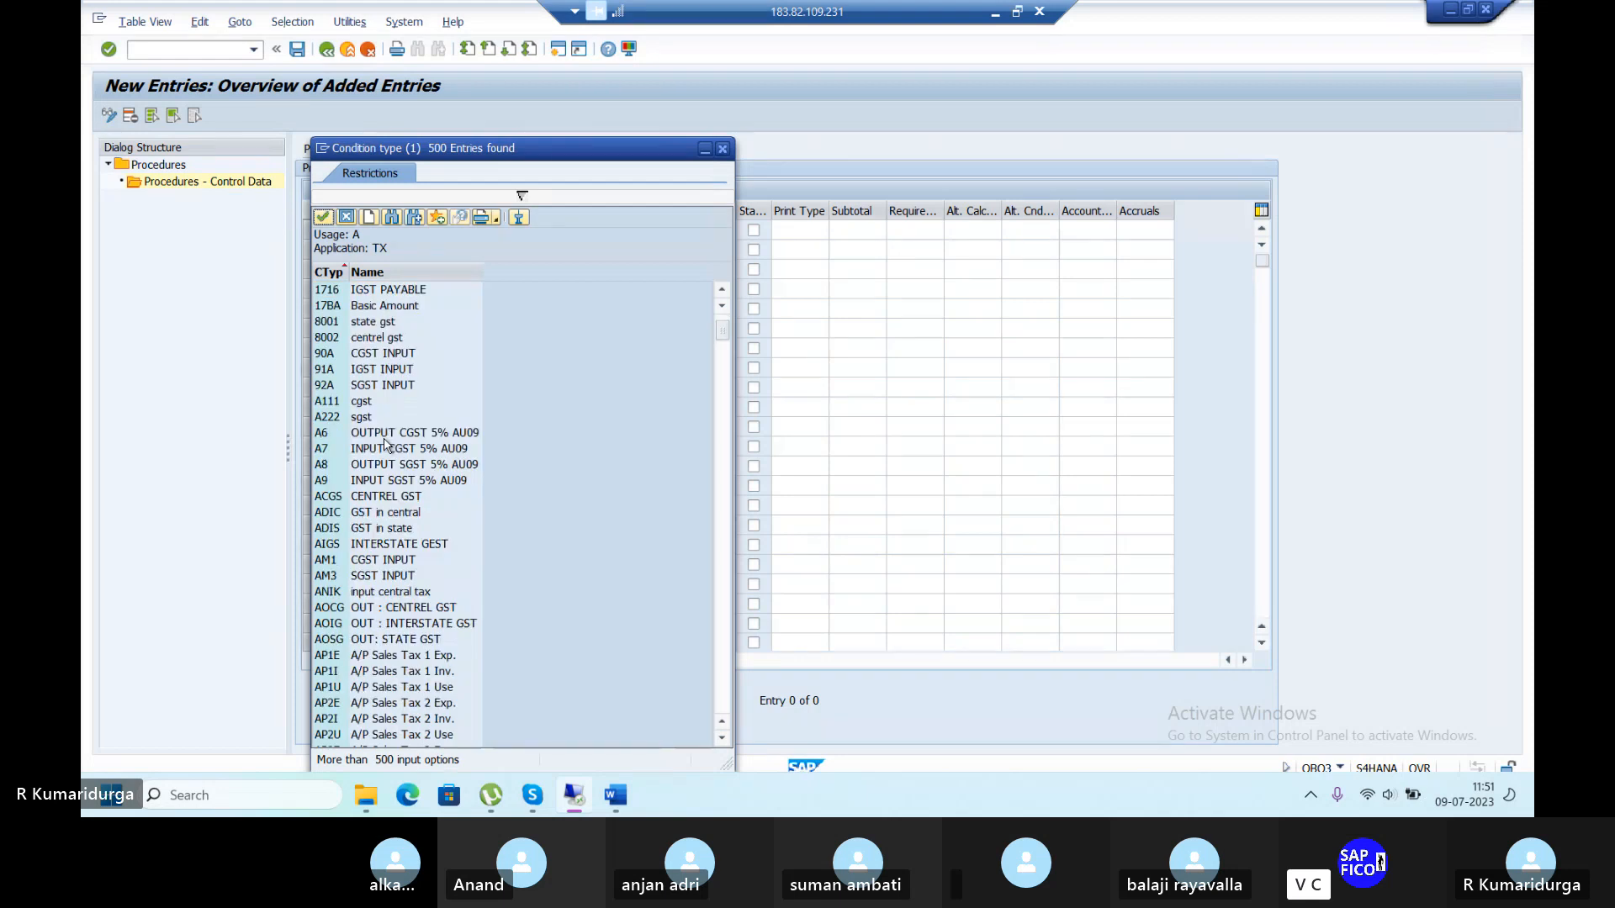
{"action": "scroll", "coordinate": [385, 445], "scroll_direction": "down", "scroll_amount": 9}
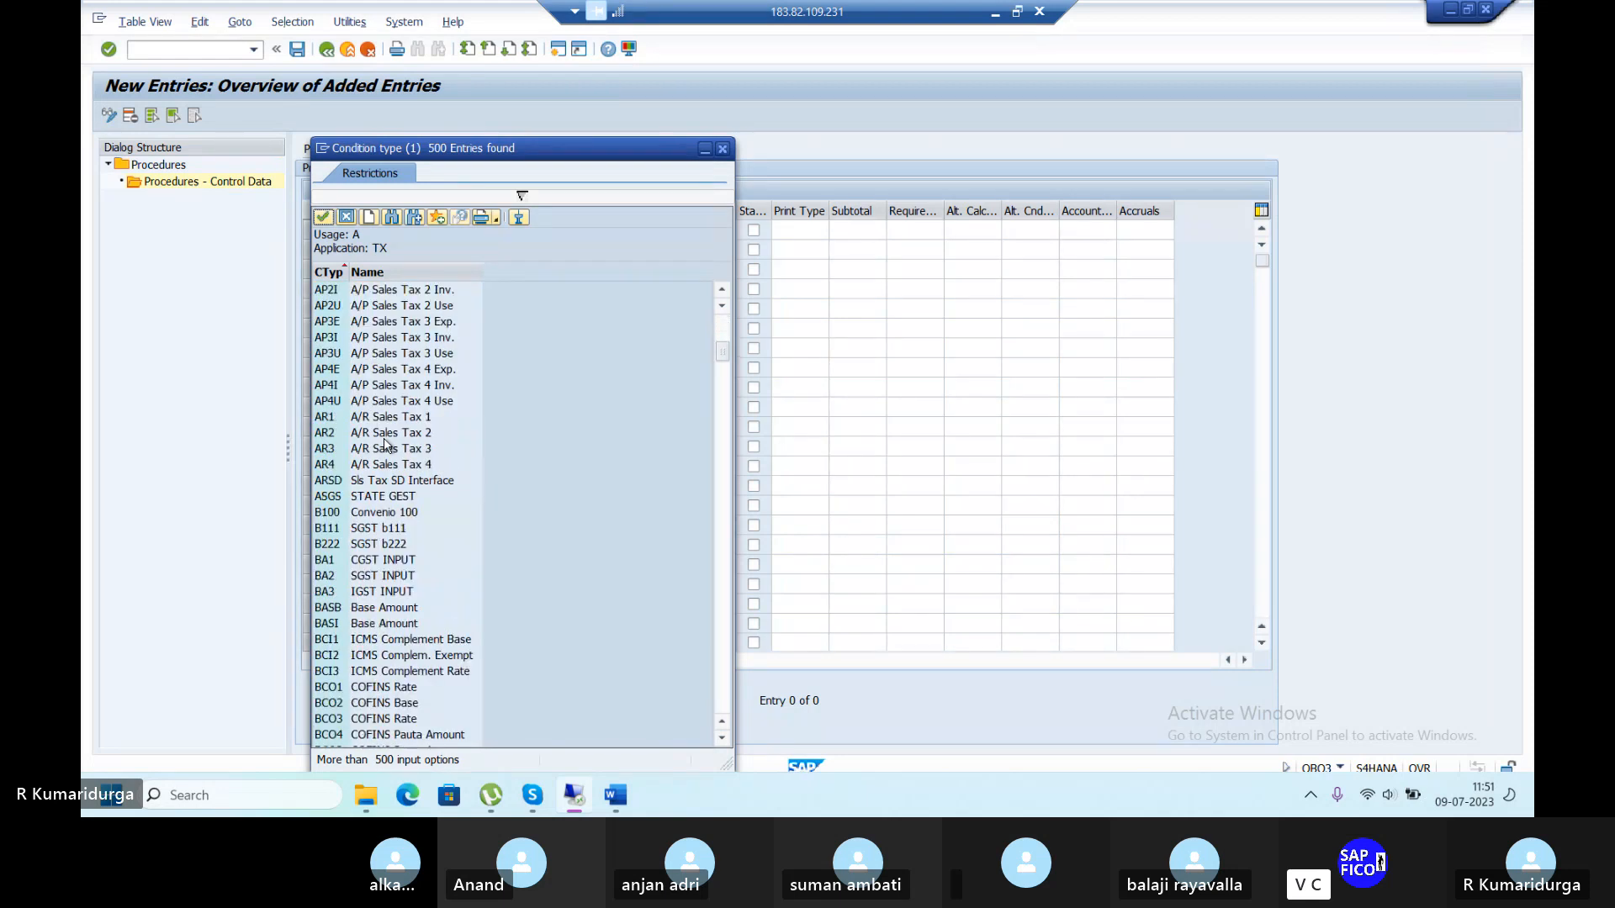
{"action": "left_click", "coordinate": [340, 607]}
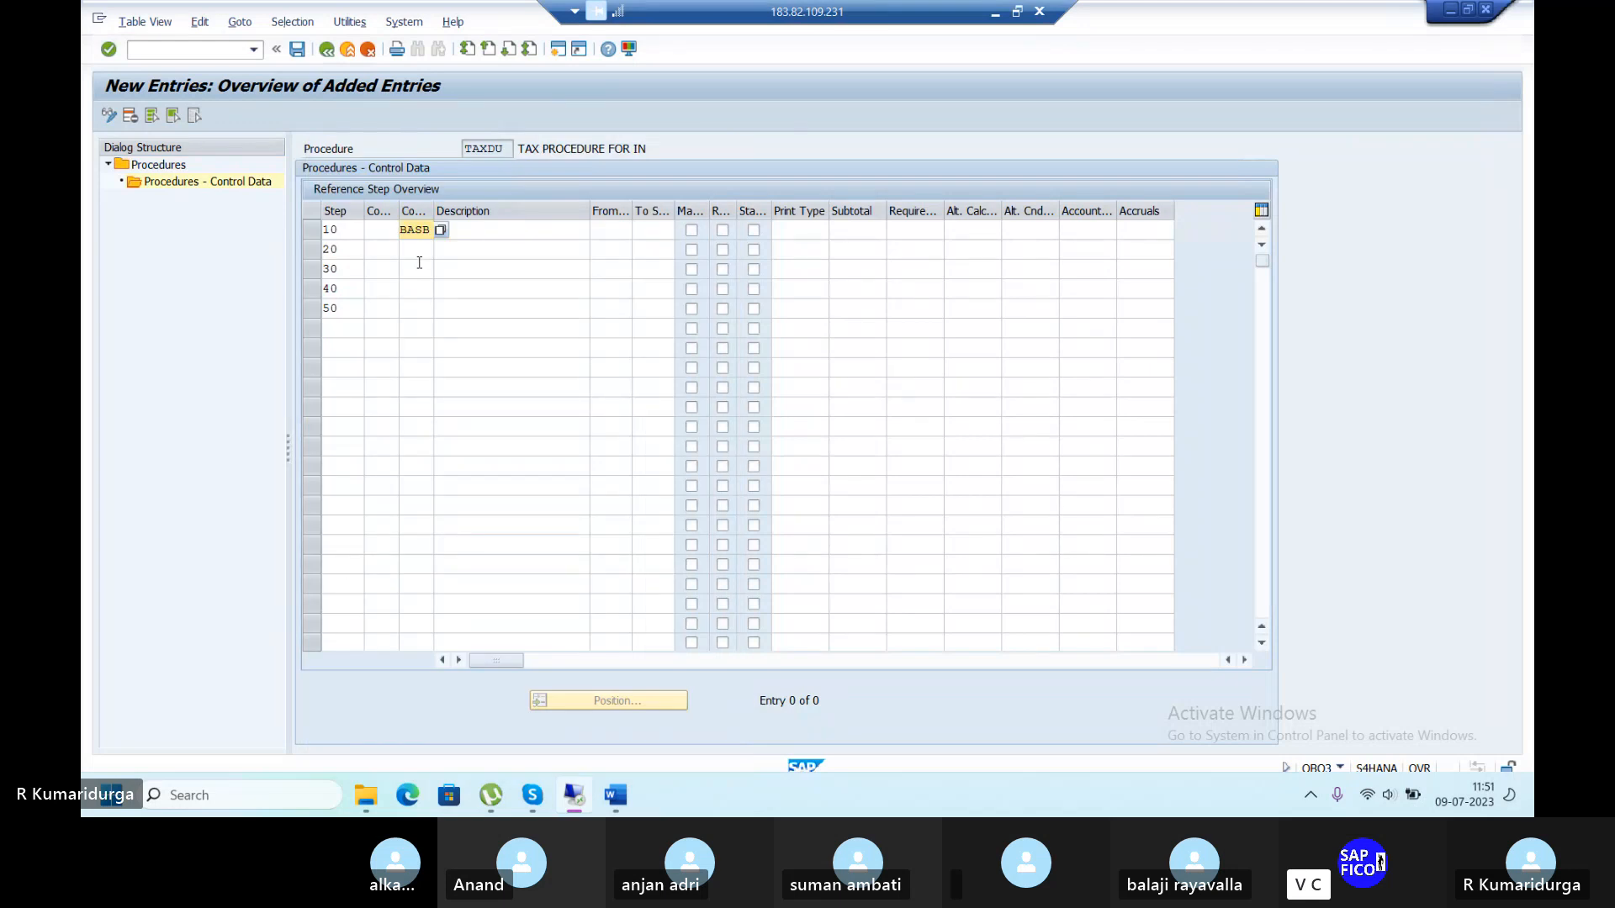
Enter condition types DUT1, DUT2, DUT3 and DUT4 for steps 20 through 50.
{"action": "left_click", "coordinate": [426, 249]}
{"action": "type", "text": "DU"}
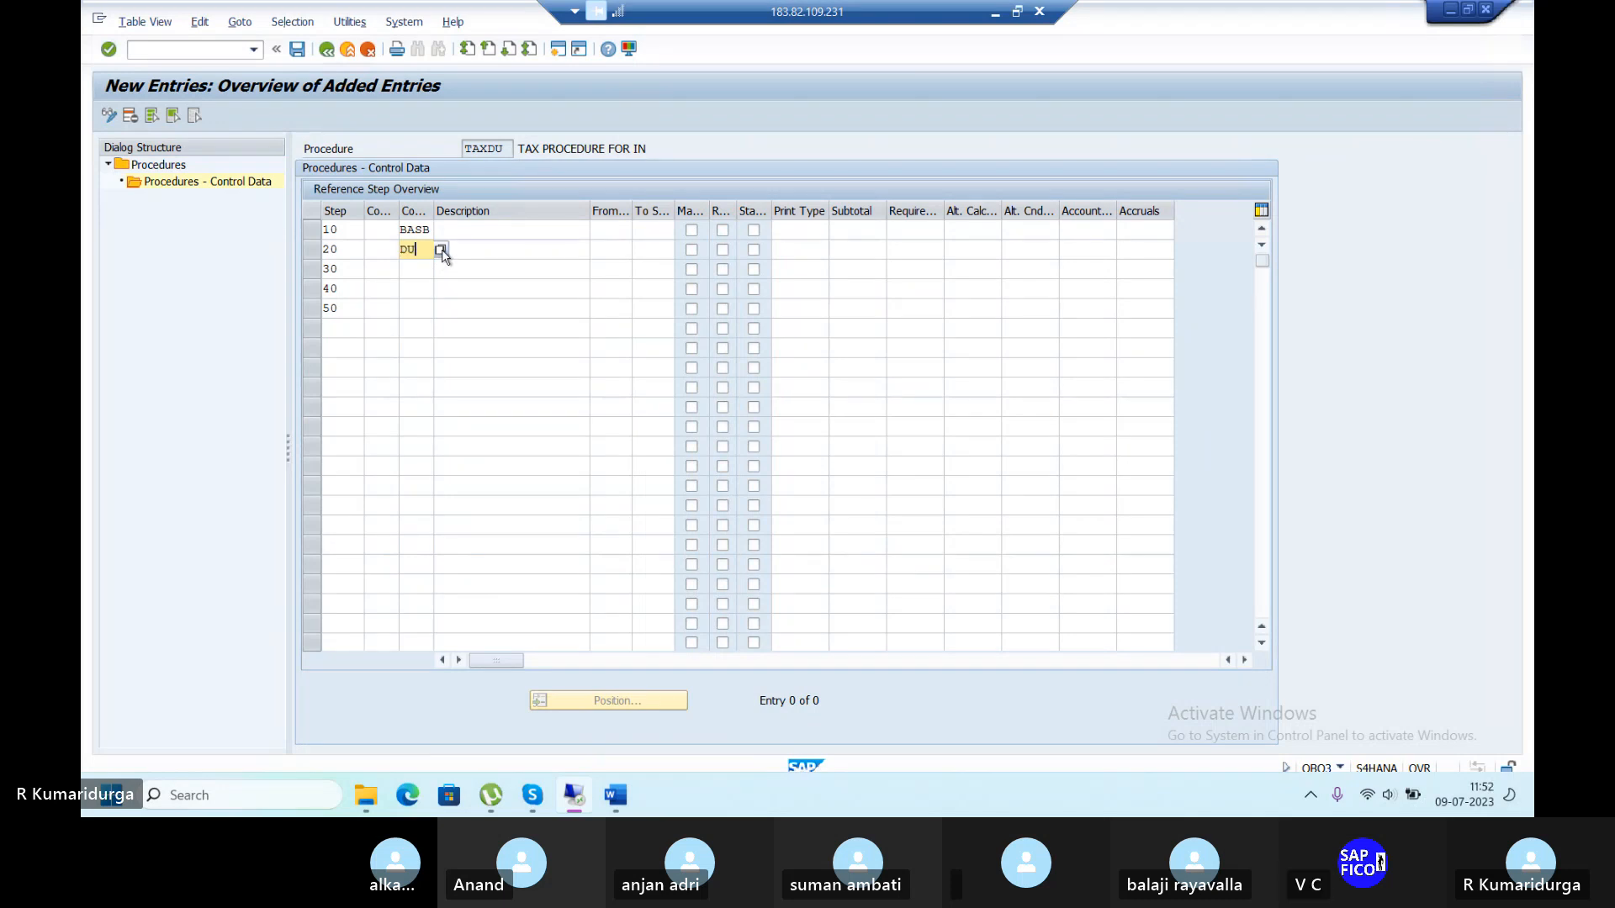
{"action": "type", "text": "T1"}
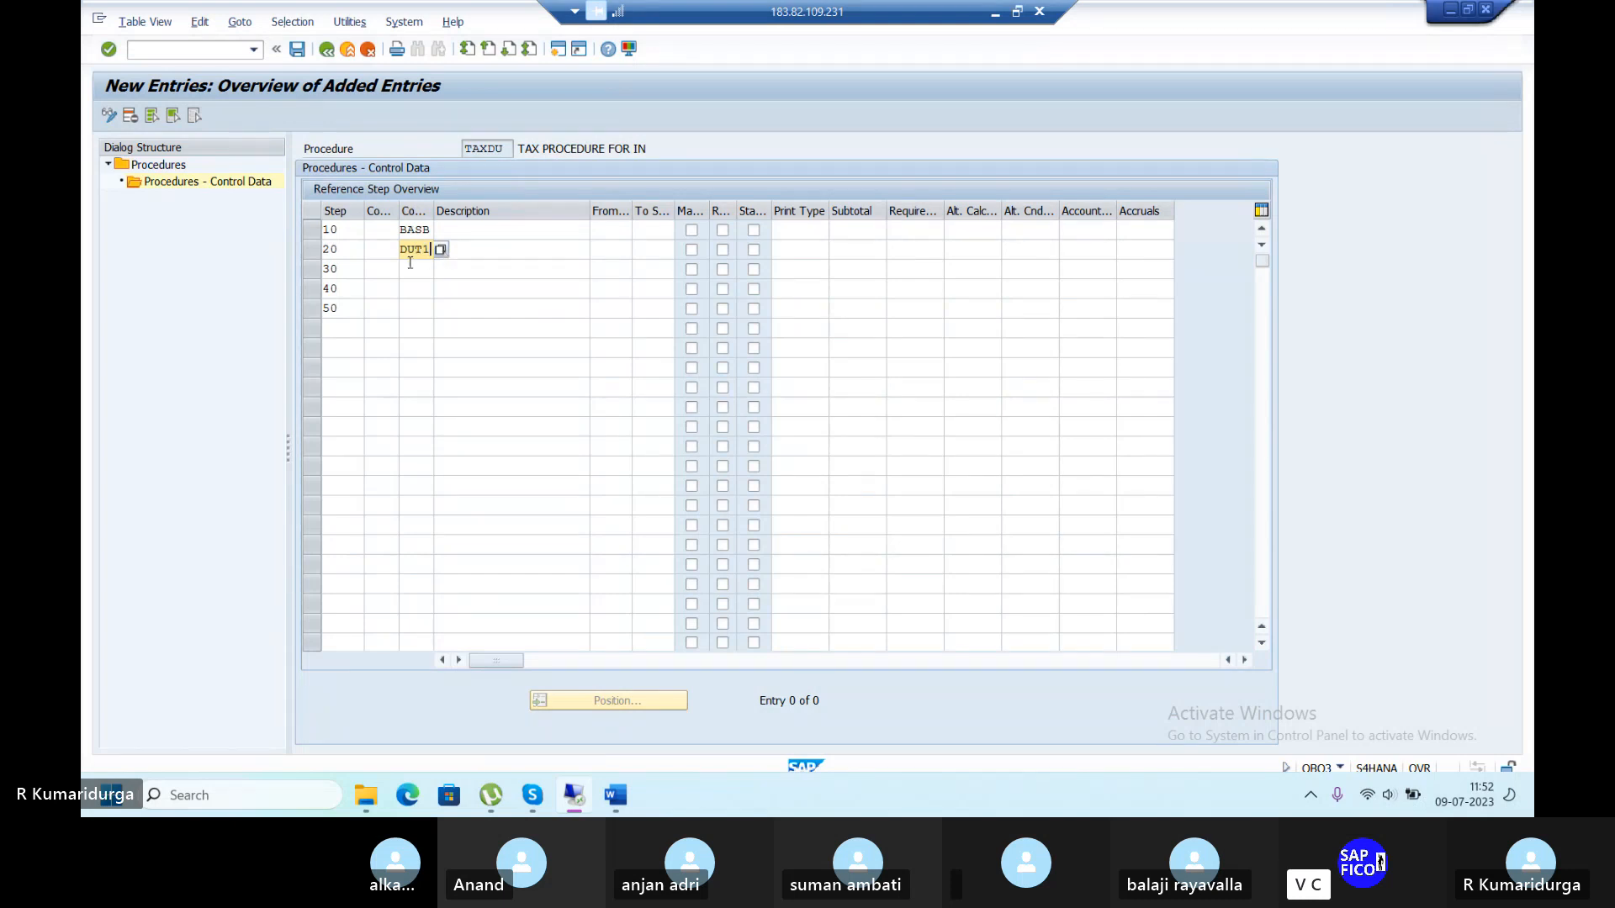
{"action": "left_click", "coordinate": [409, 263]}
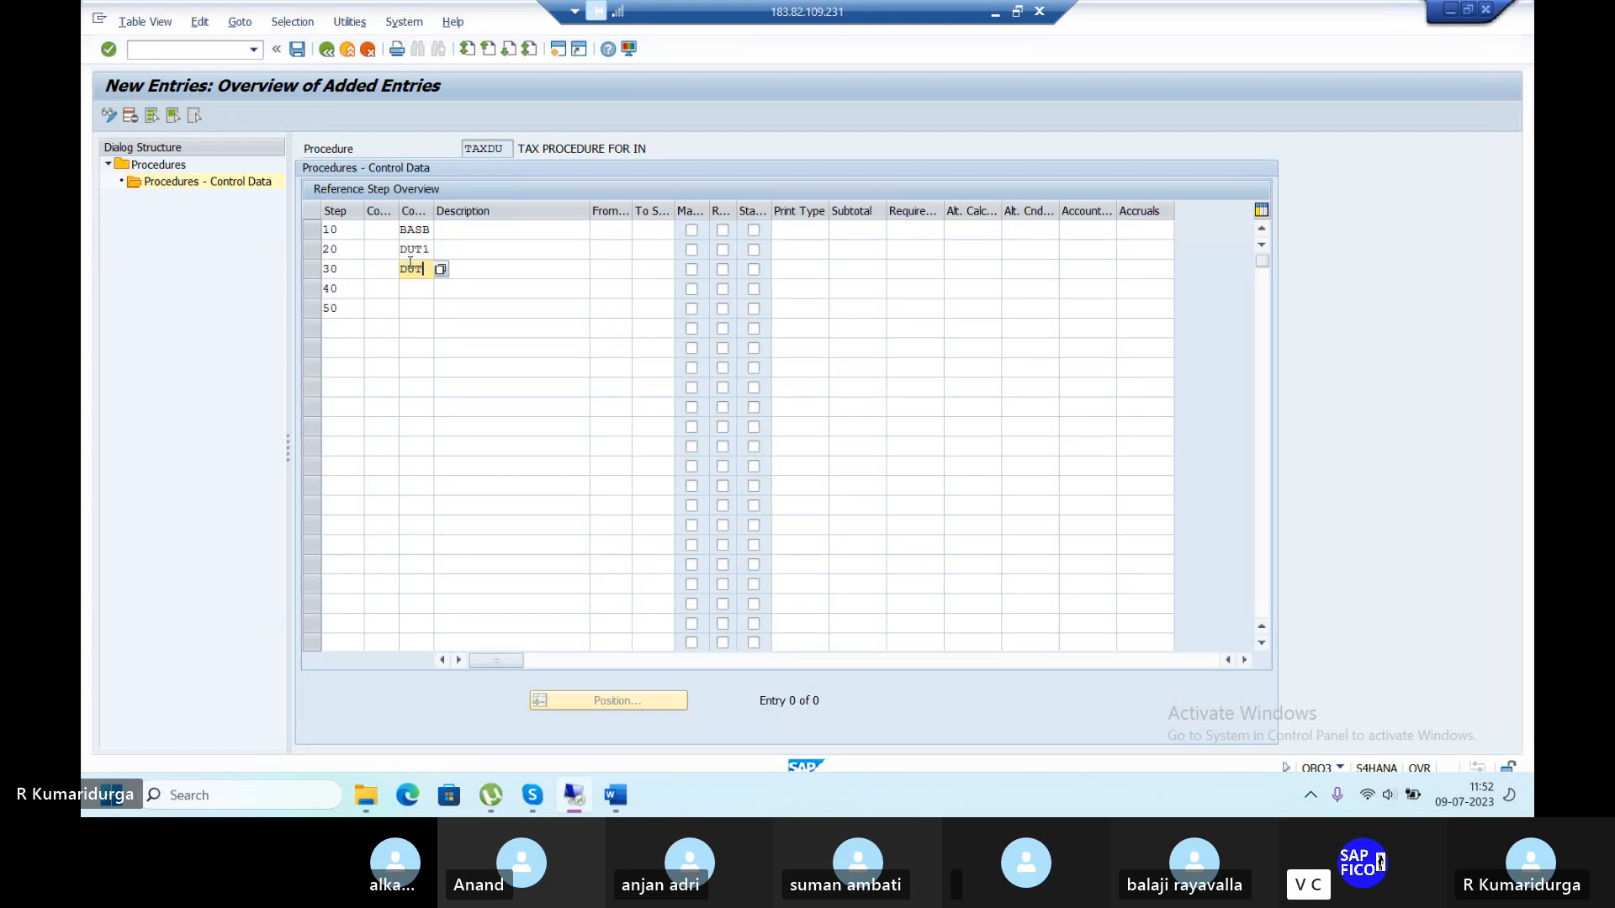
{"action": "key", "text": "Down"}
{"action": "type", "text": "D"}
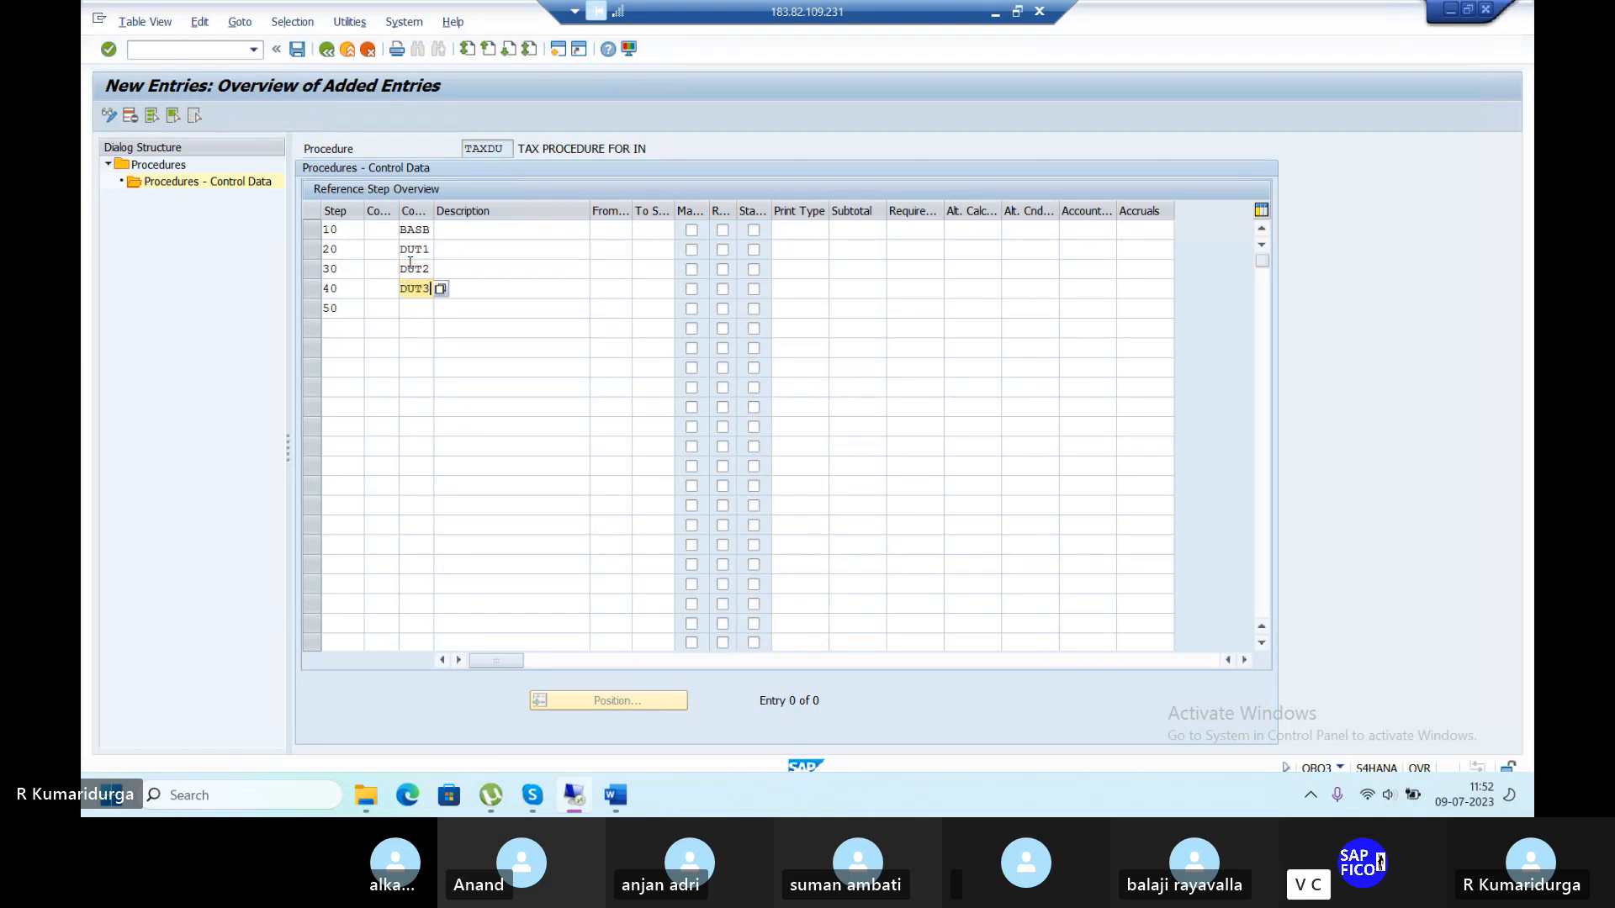
{"action": "key", "text": "Down"}
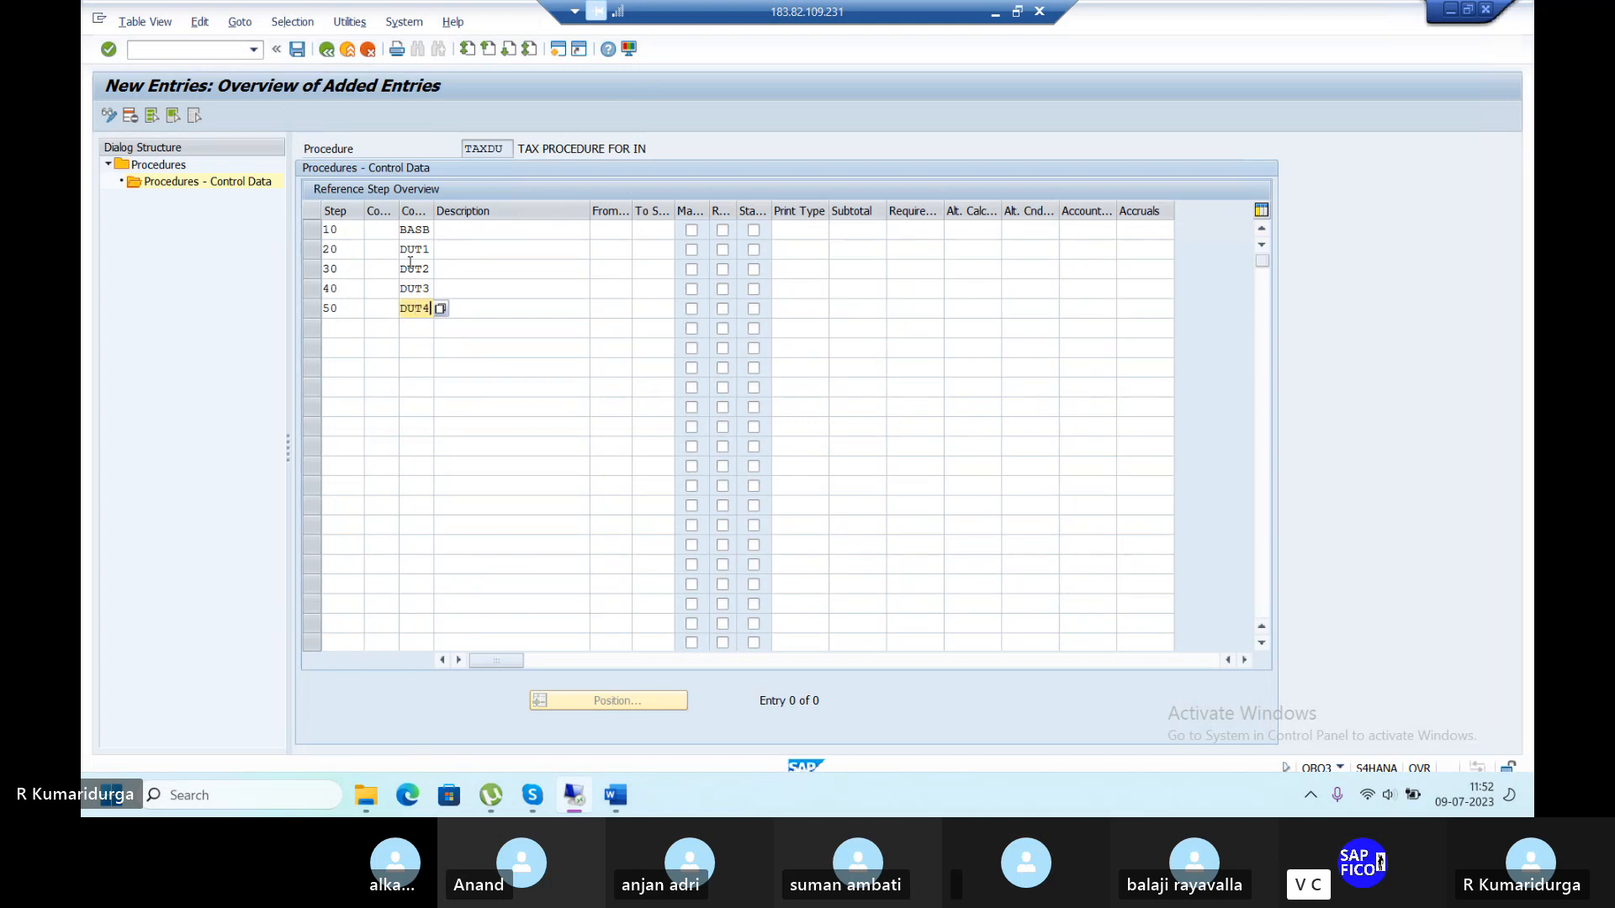
{"action": "left_click", "coordinate": [616, 229]}
Clear step 10's From value and enter From references for steps 20–50.
{"action": "type", "text": "10"}
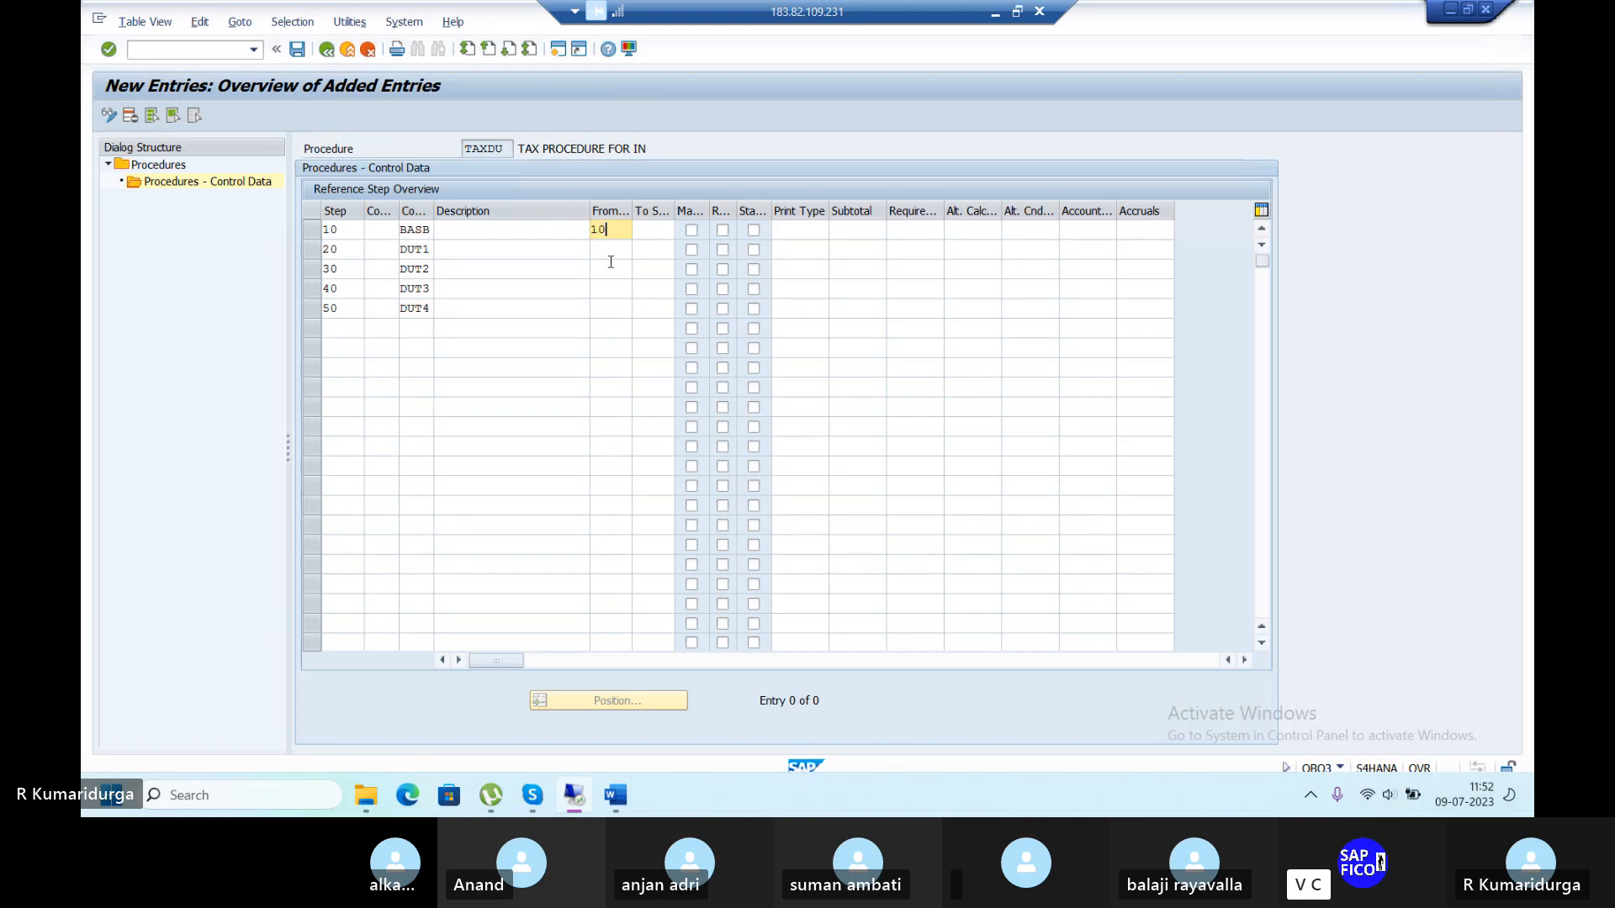
{"action": "key", "text": "BackSpace"}
{"action": "key", "text": "BackSpace"}
{"action": "left_click", "coordinate": [611, 256]}
{"action": "type", "text": "10"}
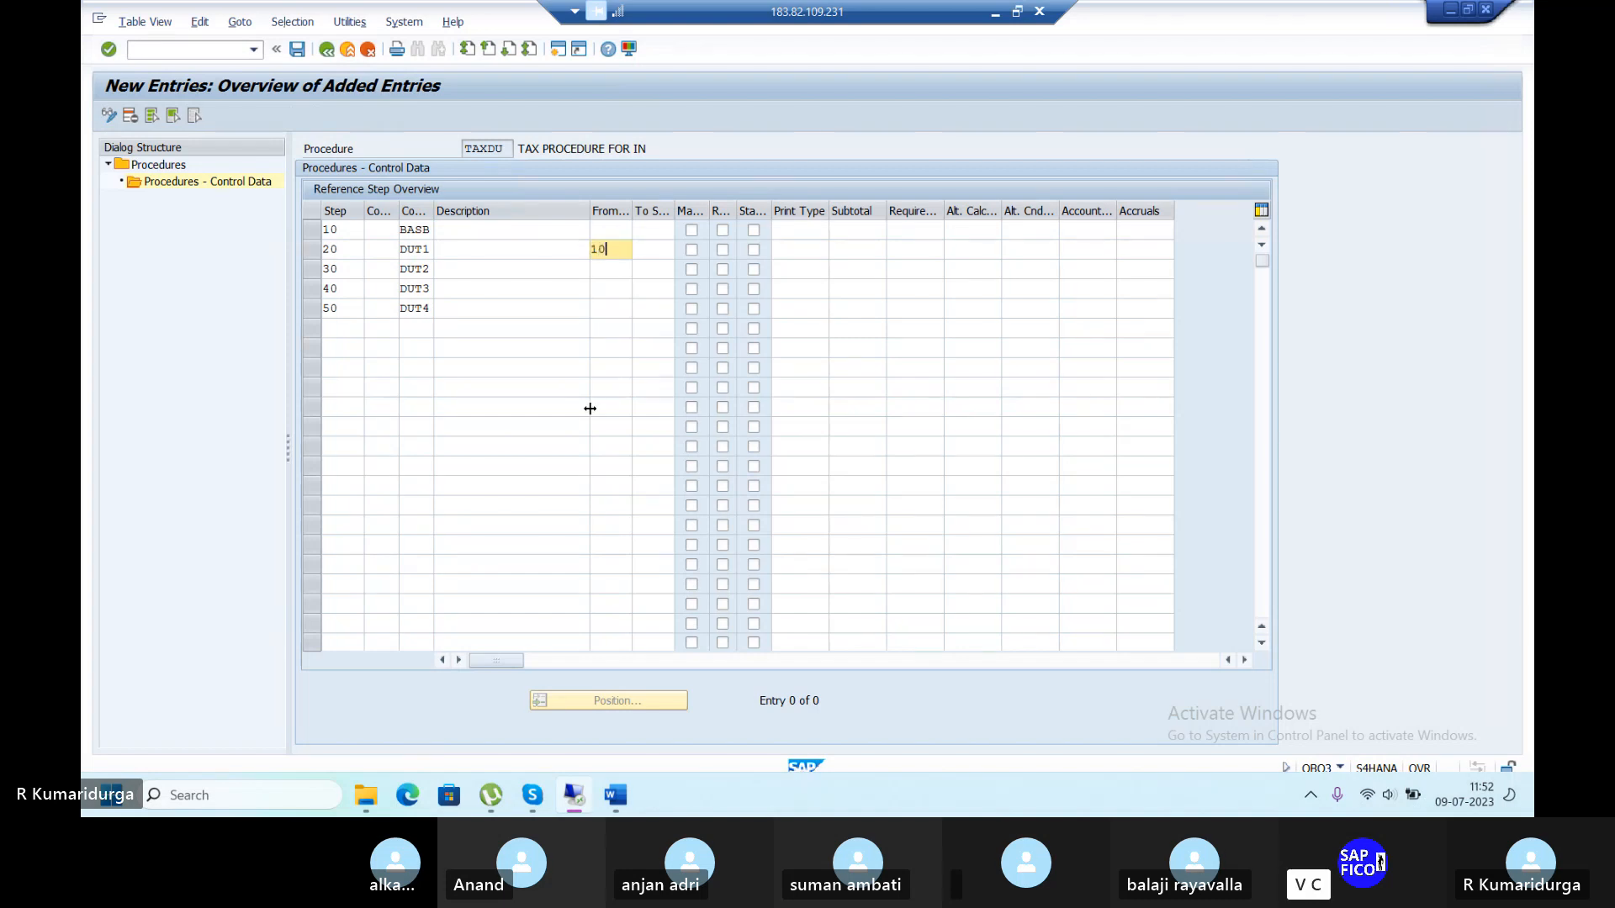
{"action": "key", "text": "Down"}
{"action": "type", "text": "20"}
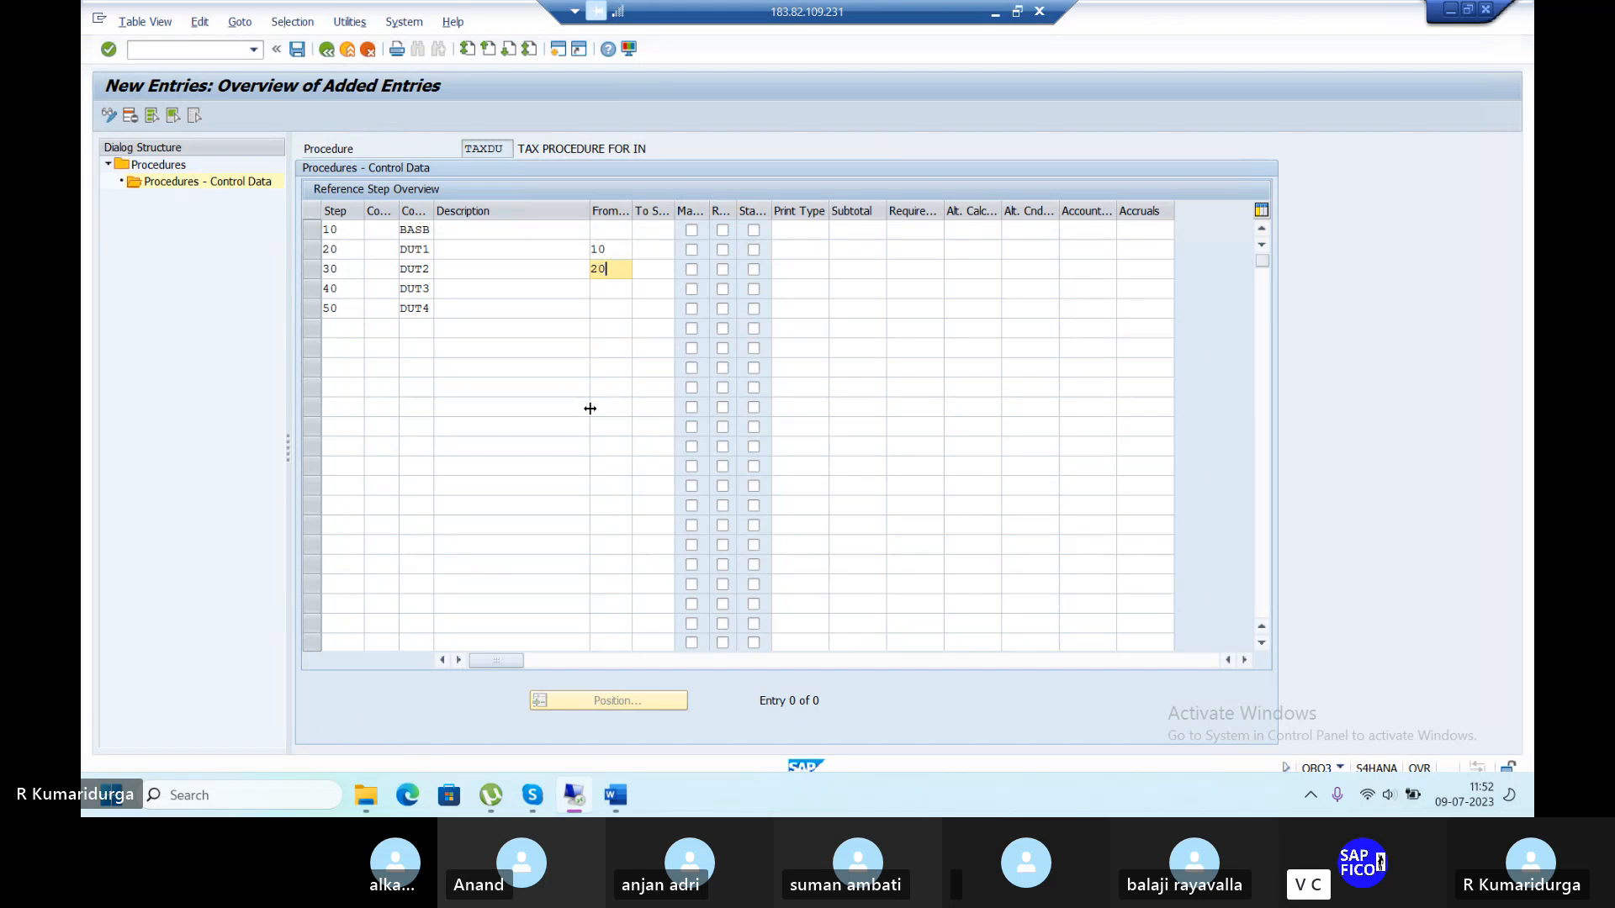
{"action": "key", "text": "Down"}
{"action": "type", "text": "30"}
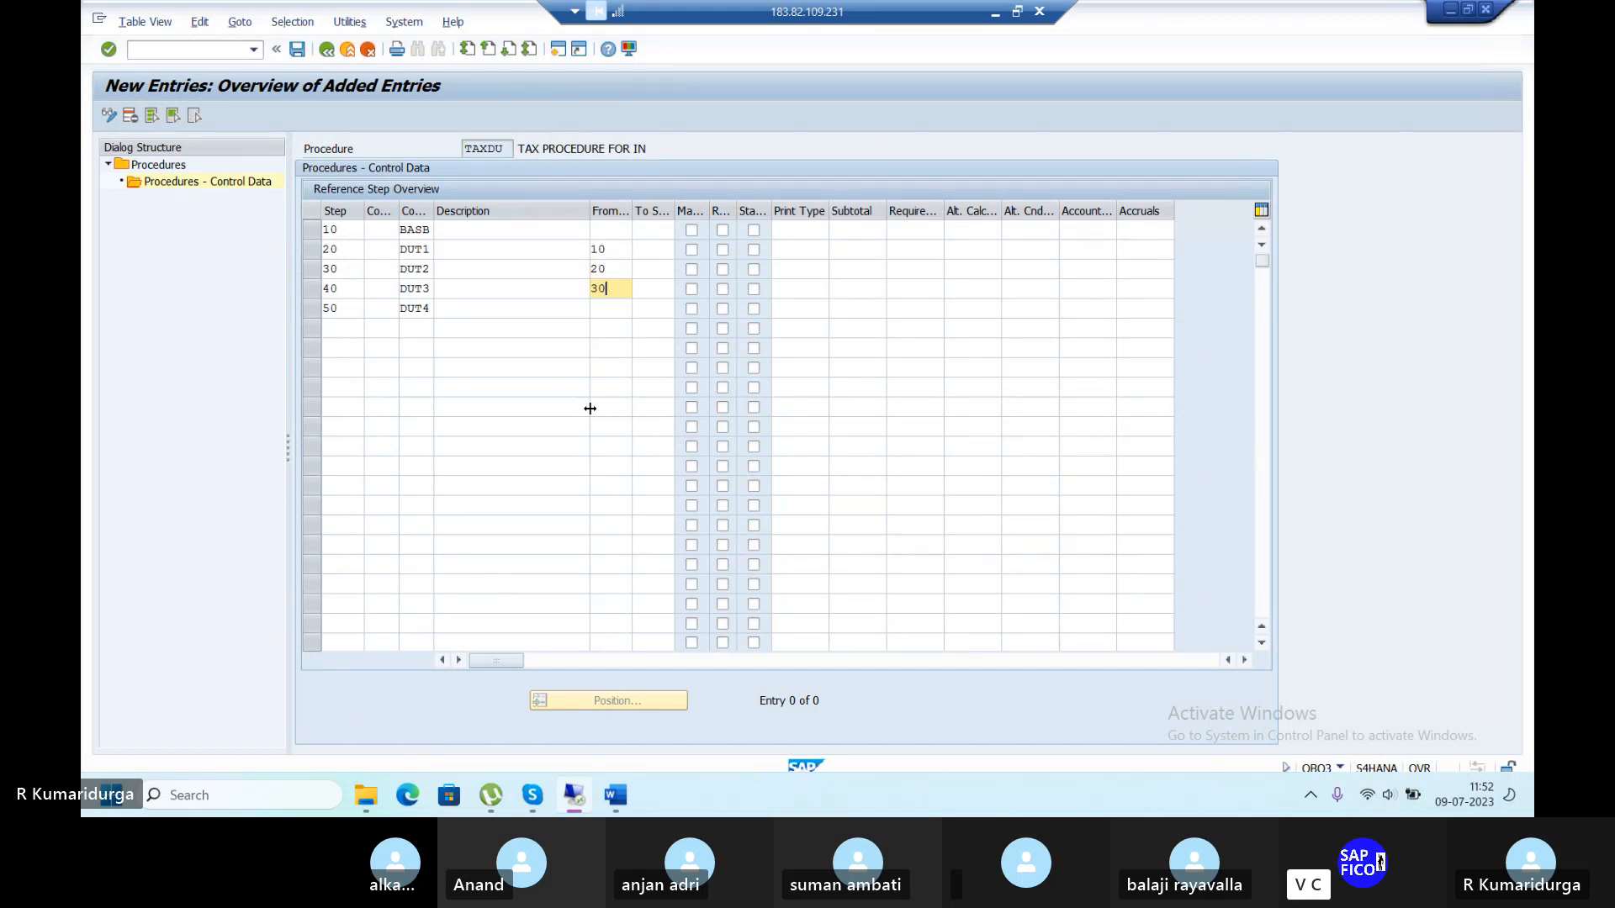
{"action": "key", "text": "Down"}
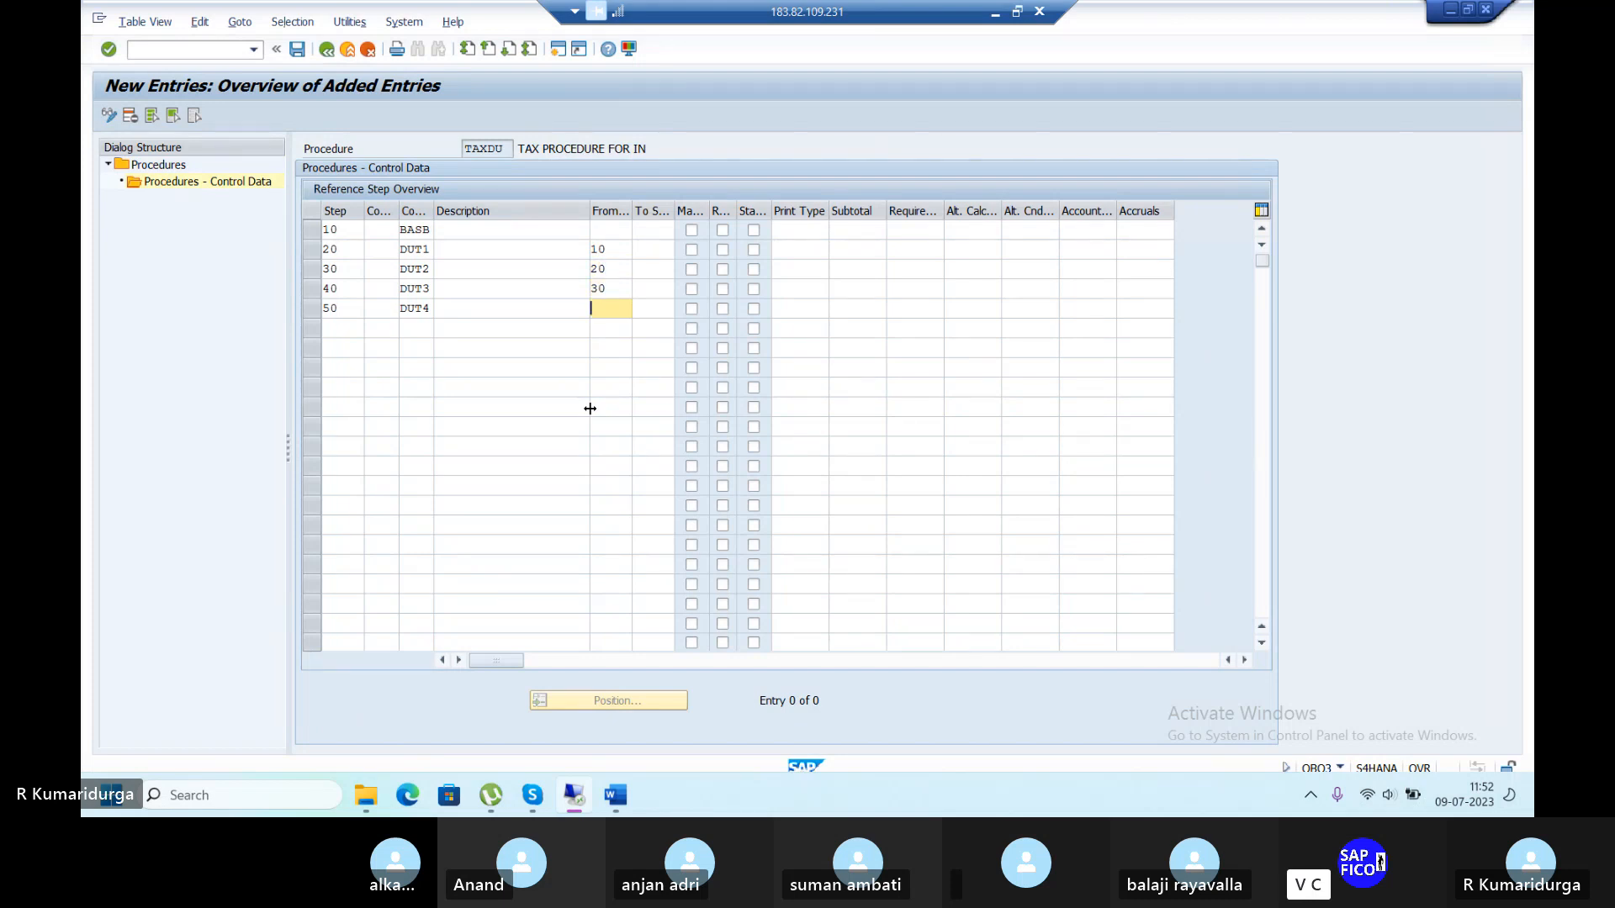
{"action": "type", "text": "40"}
Correct the From references of steps 30, 40 and 50 to 10.
{"action": "key", "text": "Up"}
{"action": "key", "text": "Up"}
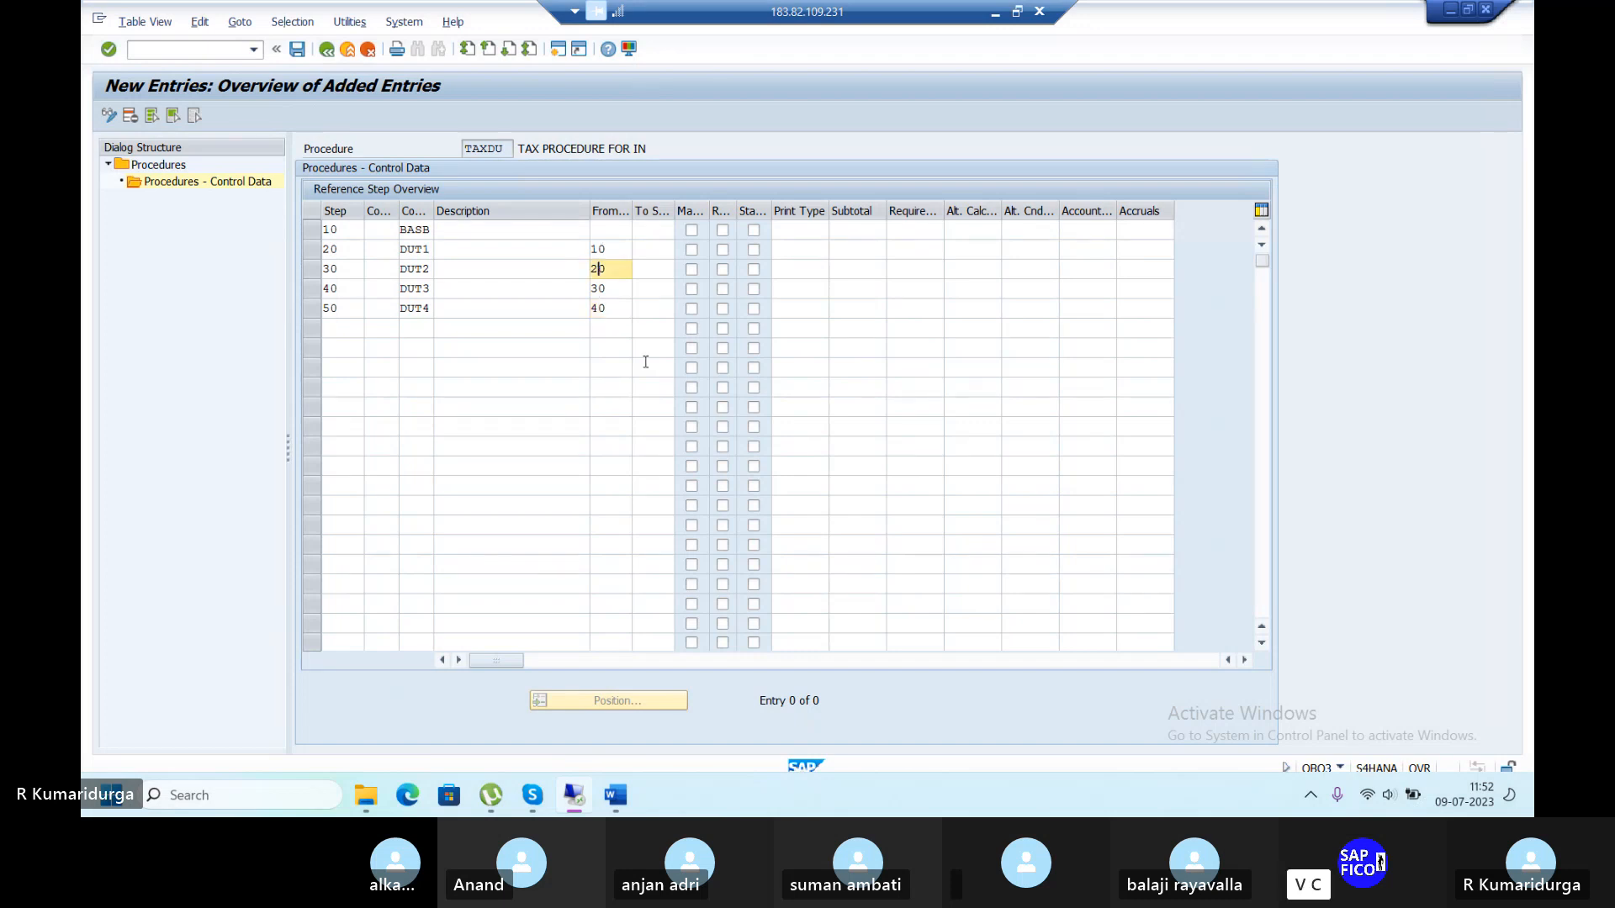
{"action": "key", "text": "BackSpace"}
{"action": "type", "text": "10"}
{"action": "key", "text": "Down"}
{"action": "key", "text": "BackSpace"}
{"action": "key", "text": "BackSpace"}
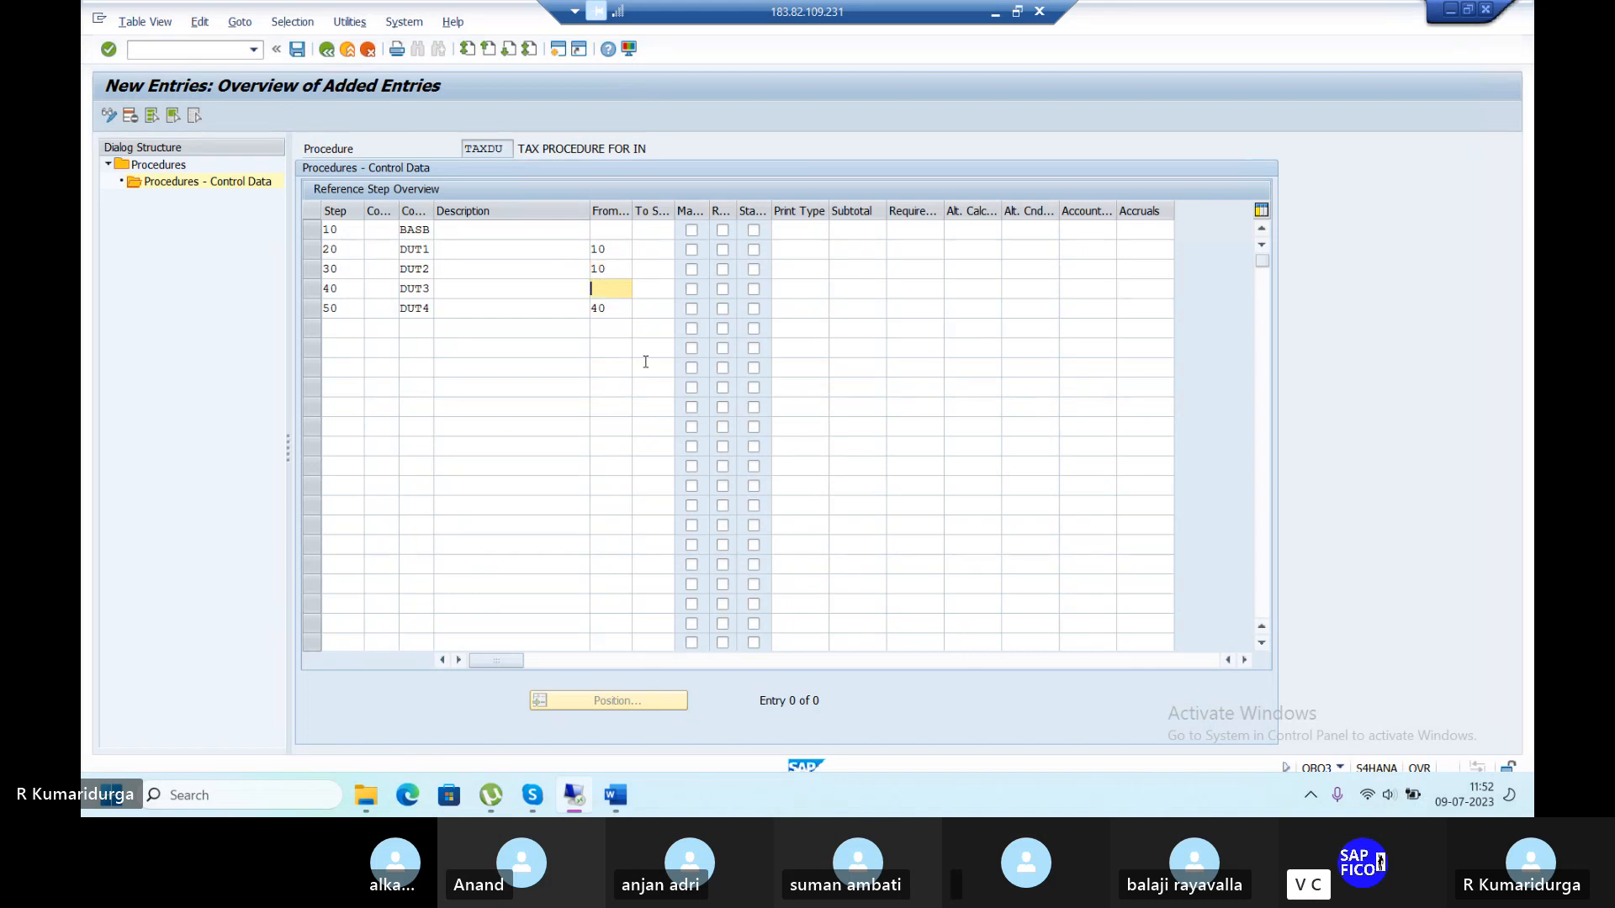
{"action": "type", "text": "10"}
{"action": "key", "text": "Down"}
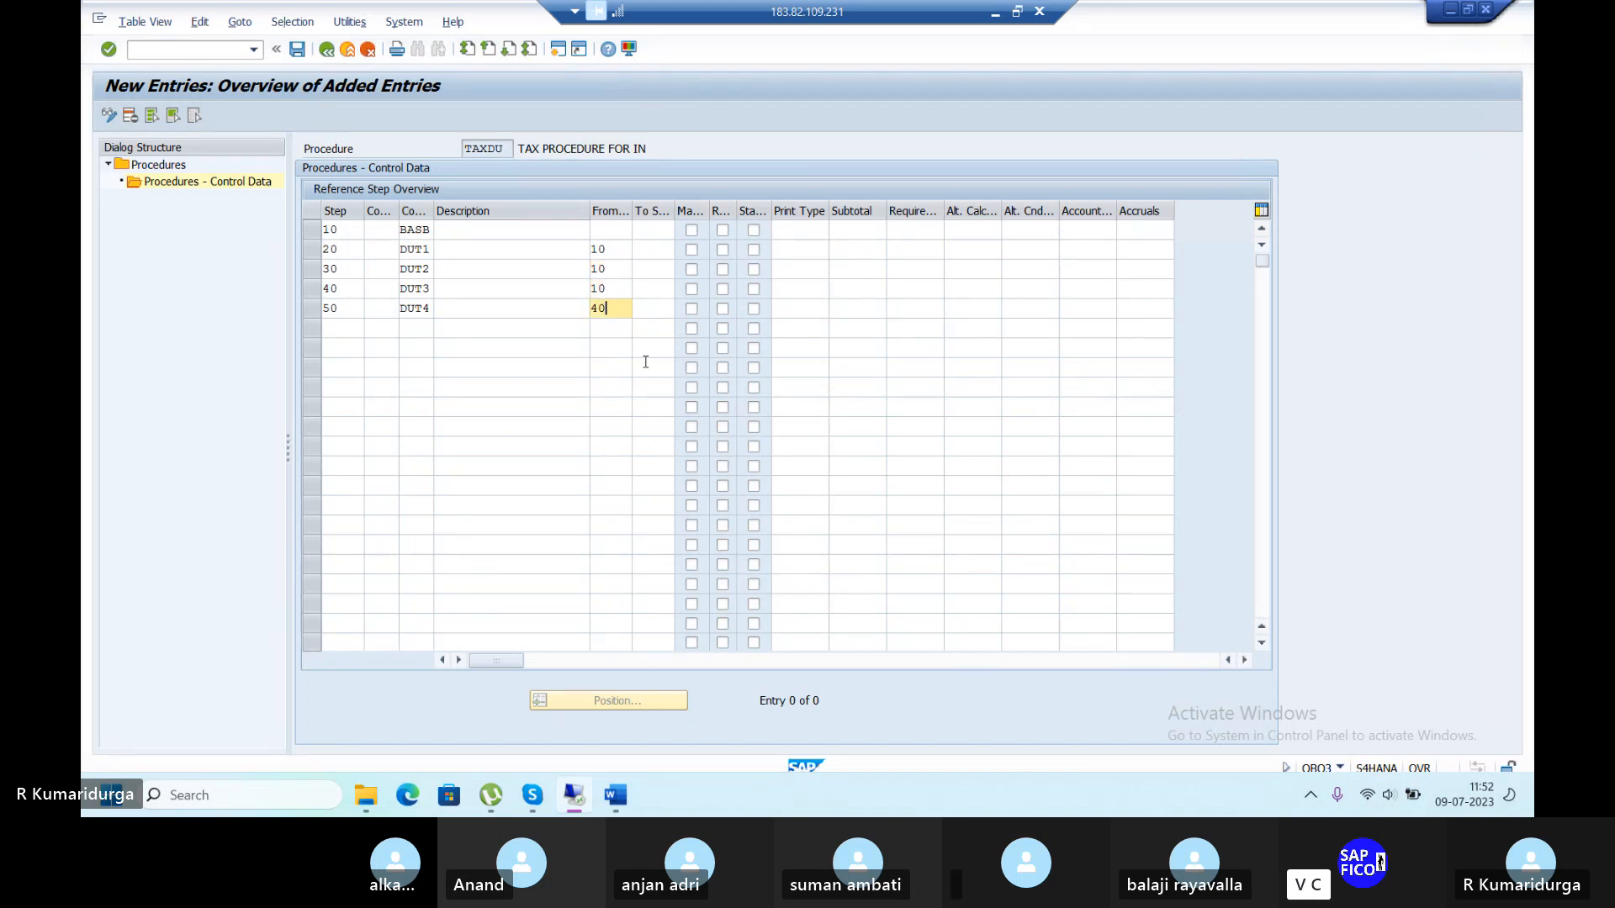
{"action": "key", "text": "BackSpace"}
{"action": "key", "text": "BackSpace"}
{"action": "type", "text": "10"}
Enter account keys DU1, DU2, DU3 and DU4 for steps 20 through 50.
{"action": "left_click", "coordinate": [1096, 243]}
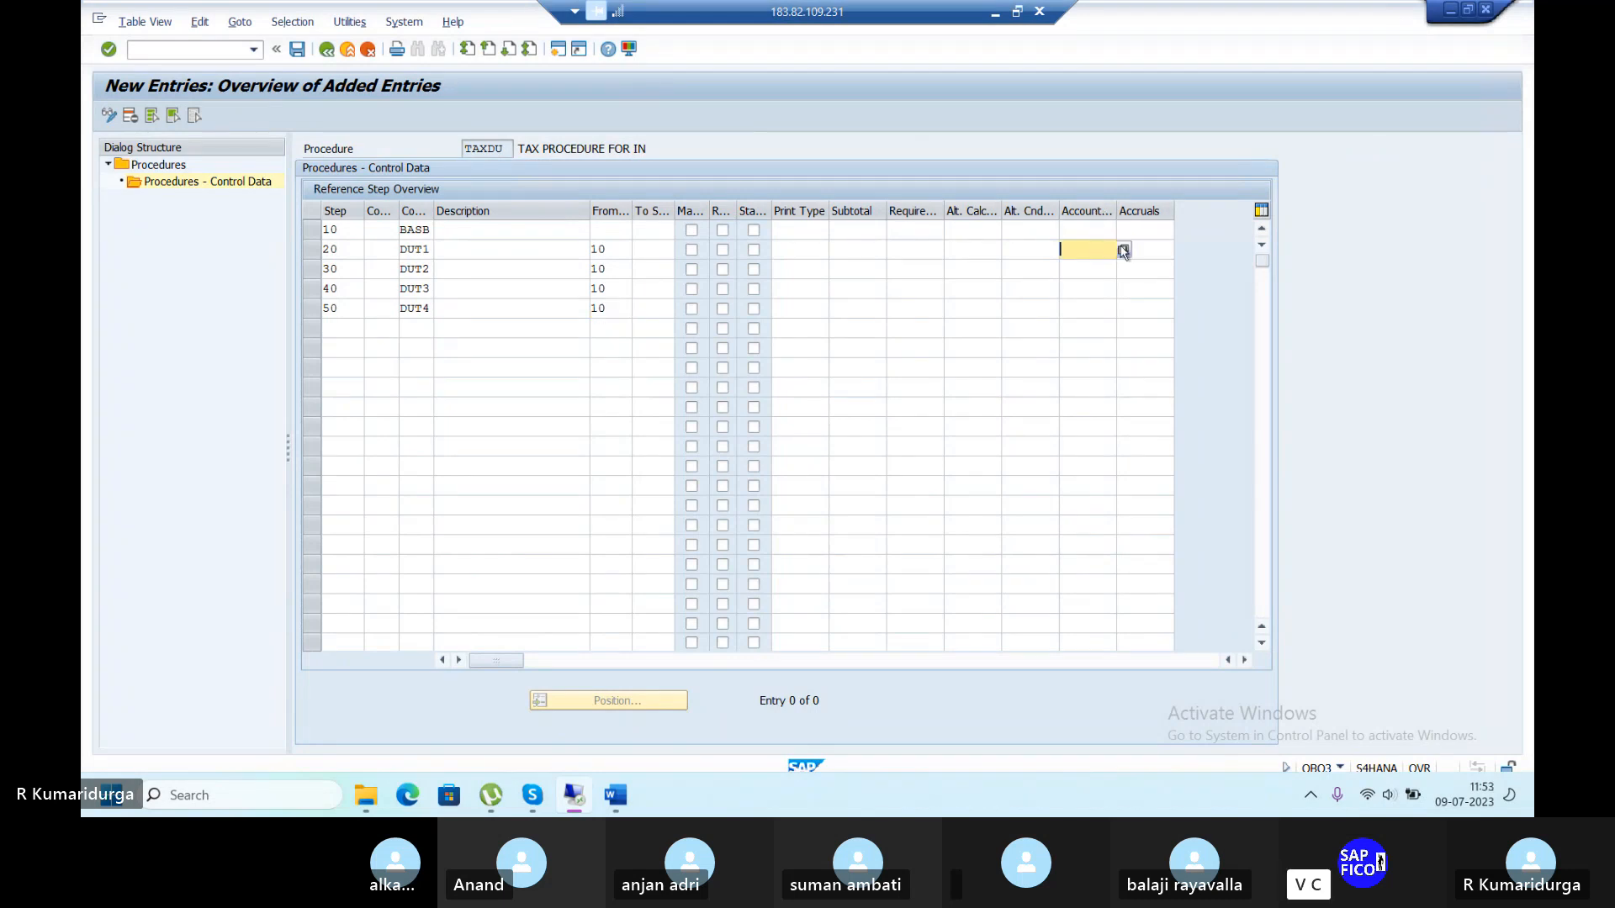
{"action": "left_click", "coordinate": [1124, 250]}
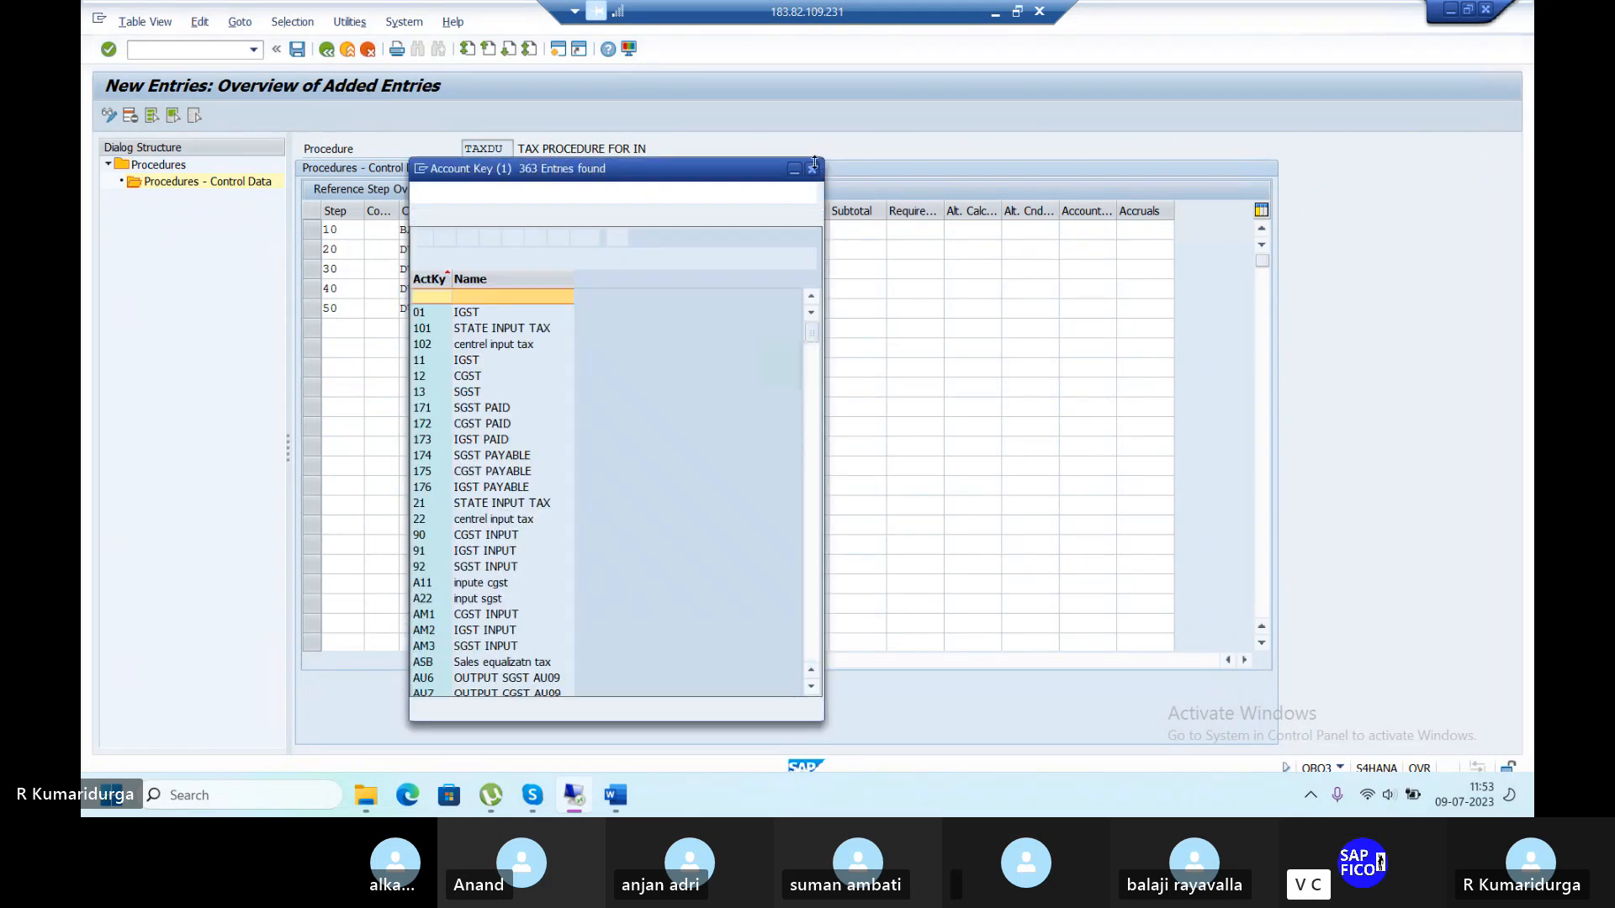
{"action": "left_click", "coordinate": [814, 171]}
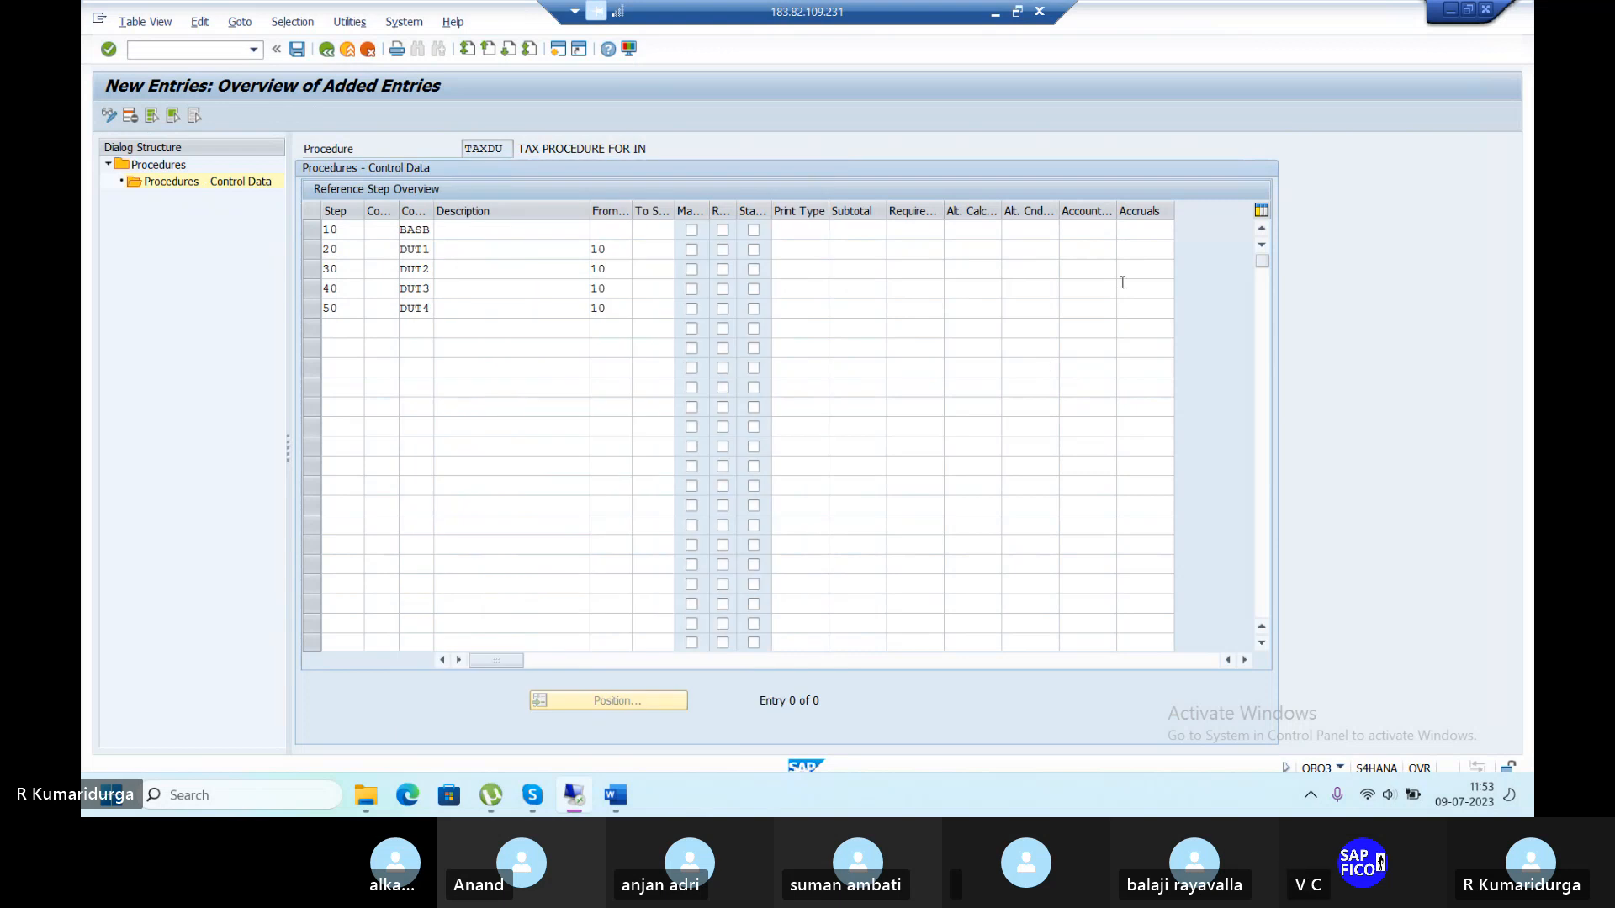
{"action": "type", "text": "DU"}
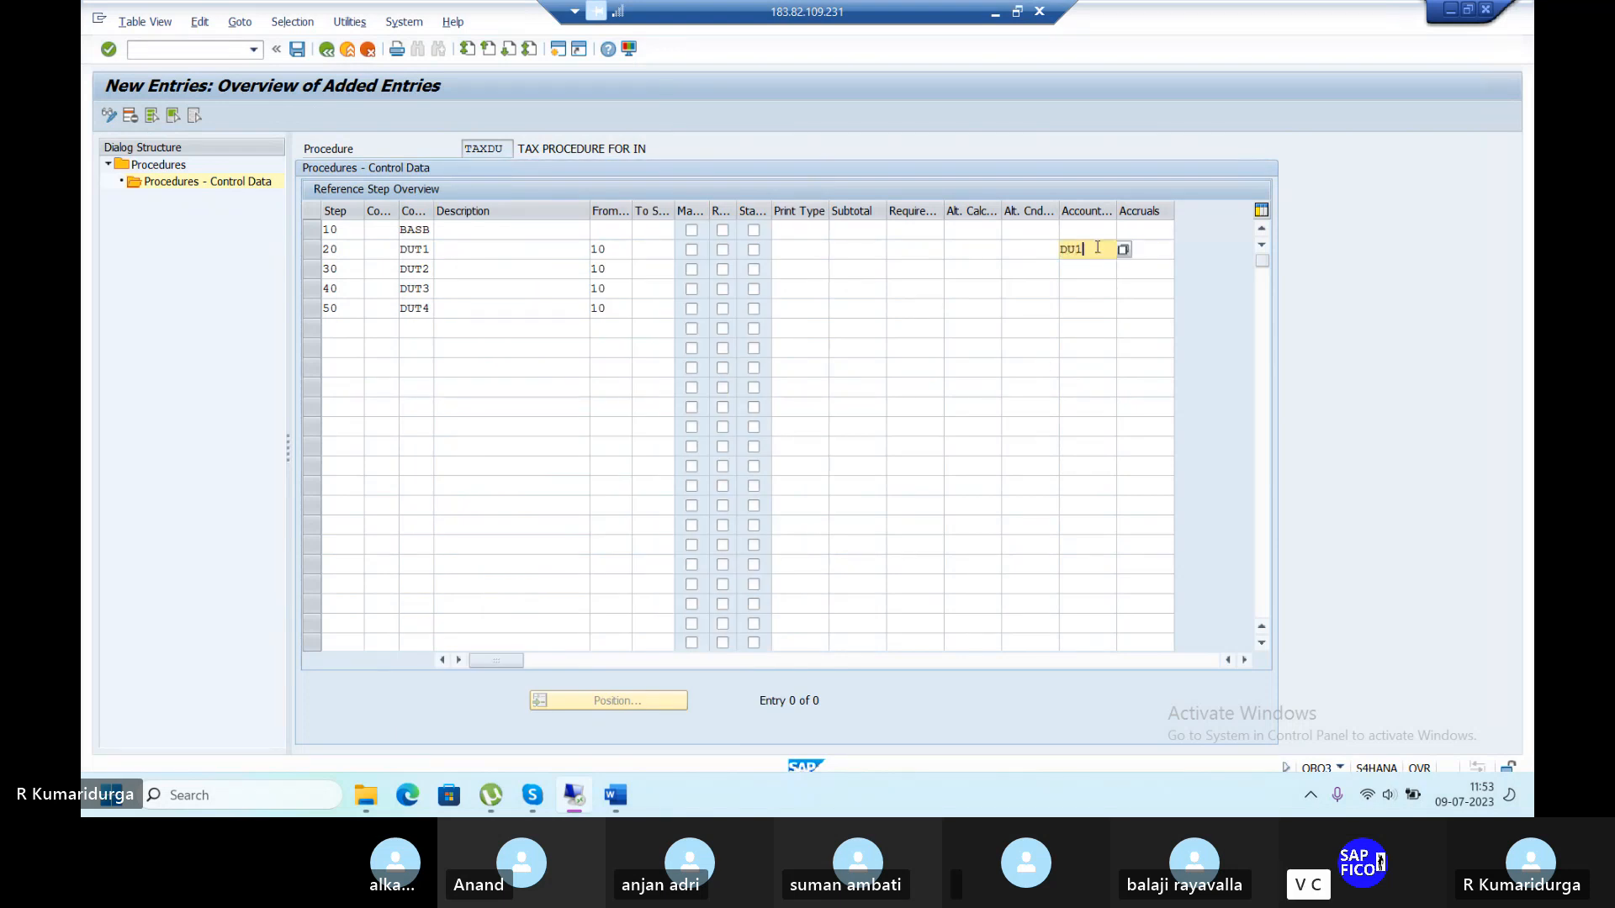
{"action": "type", "text": "1"}
{"action": "key", "text": "Down"}
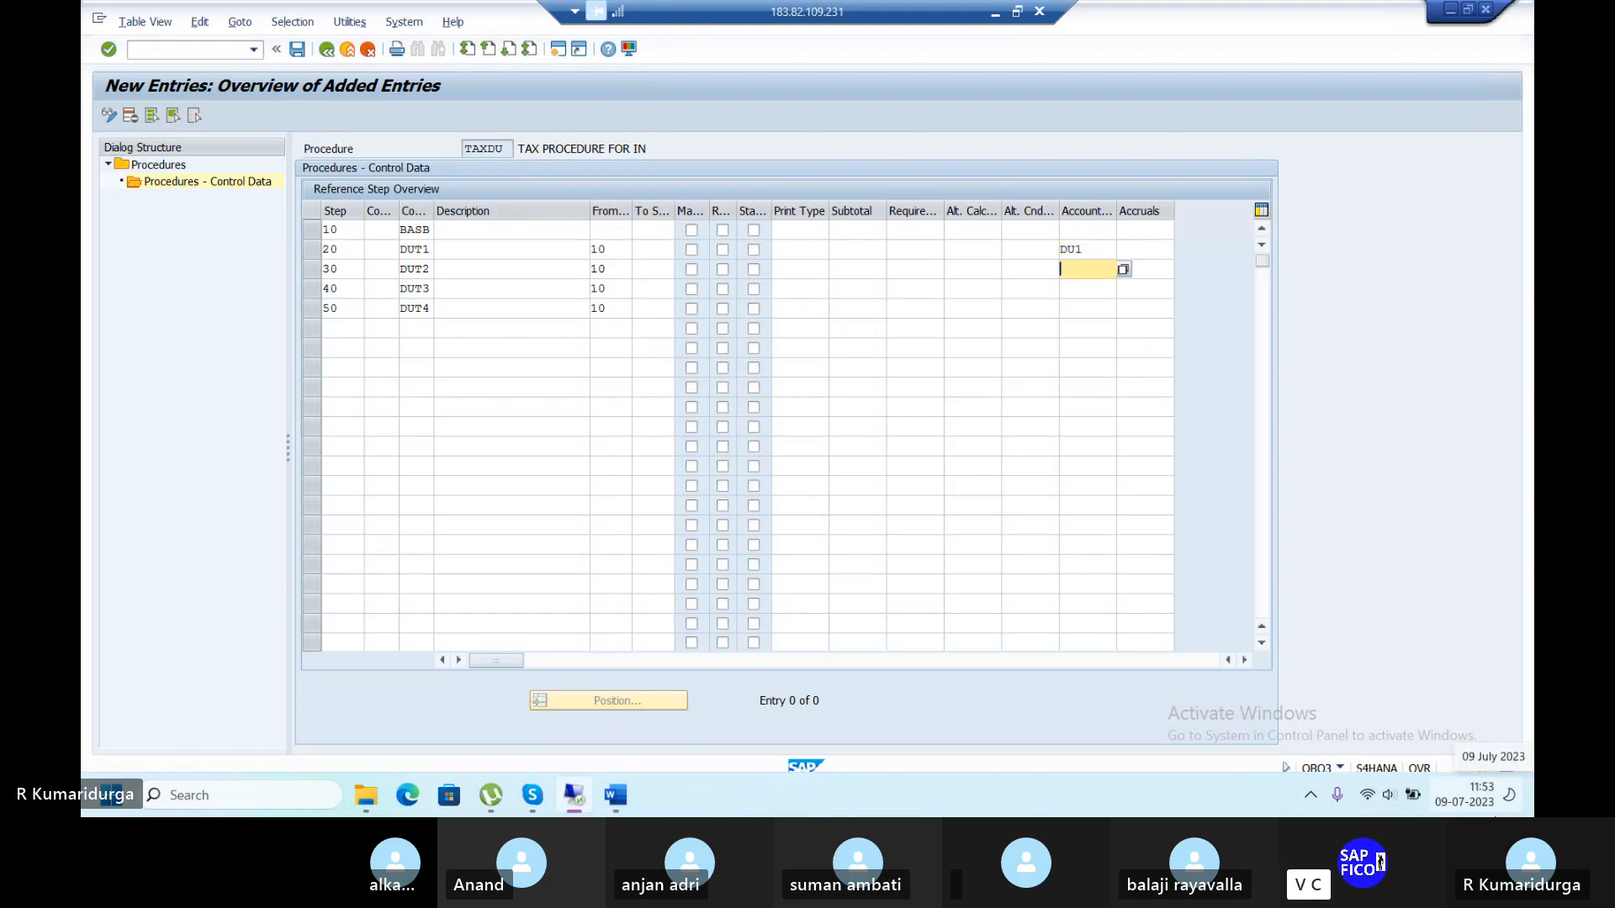
{"action": "type", "text": "DU2"}
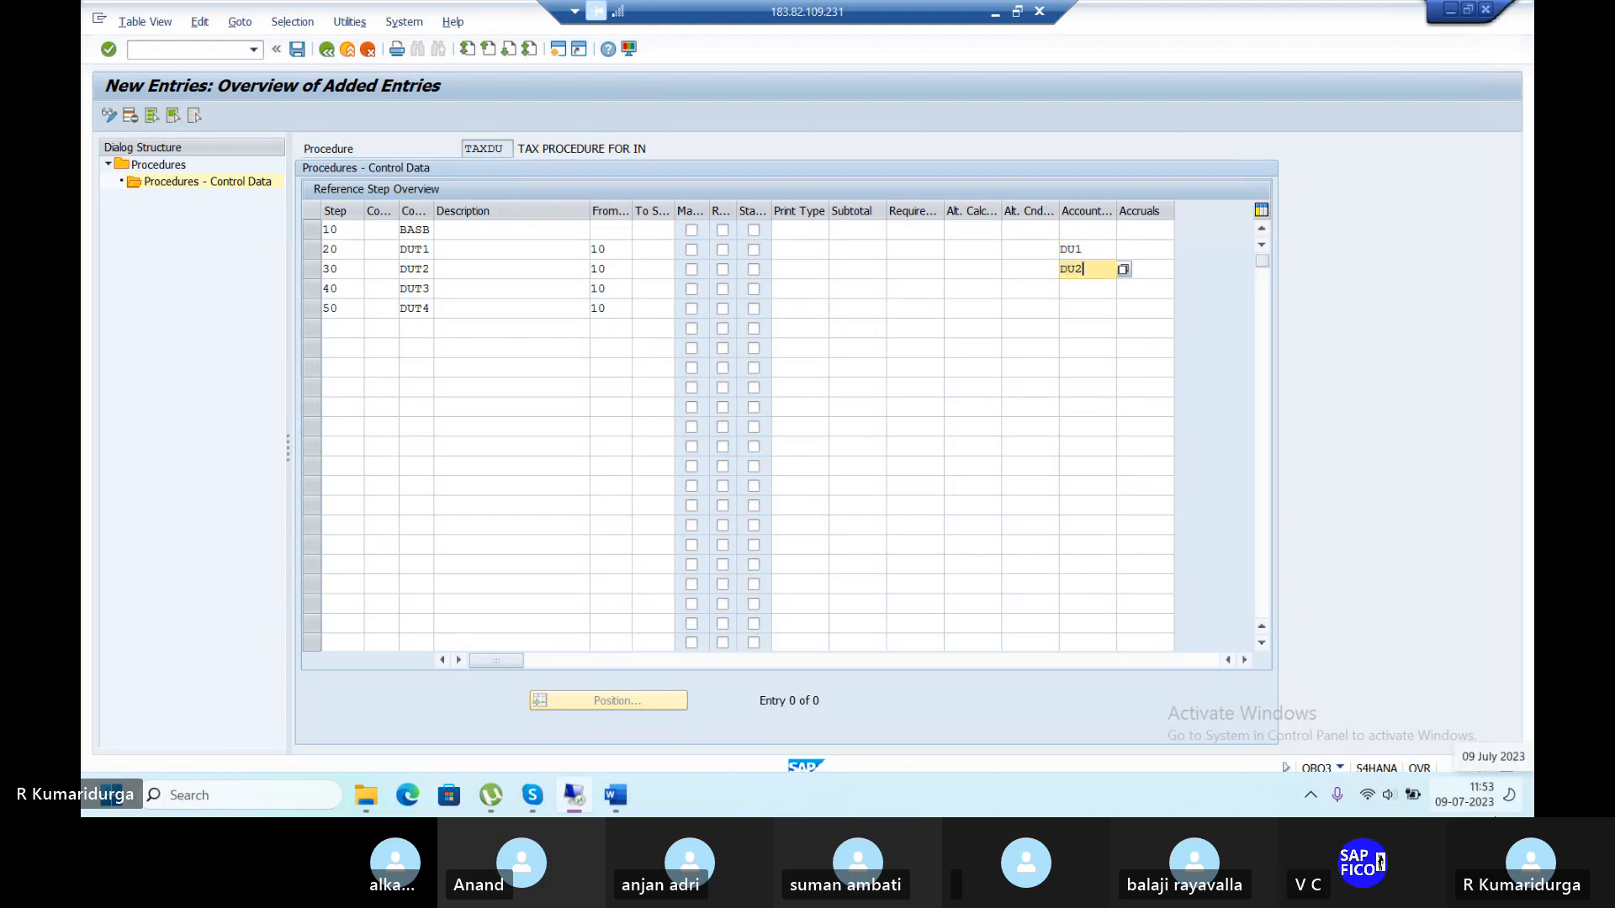
{"action": "key", "text": "Down"}
{"action": "type", "text": "DU"}
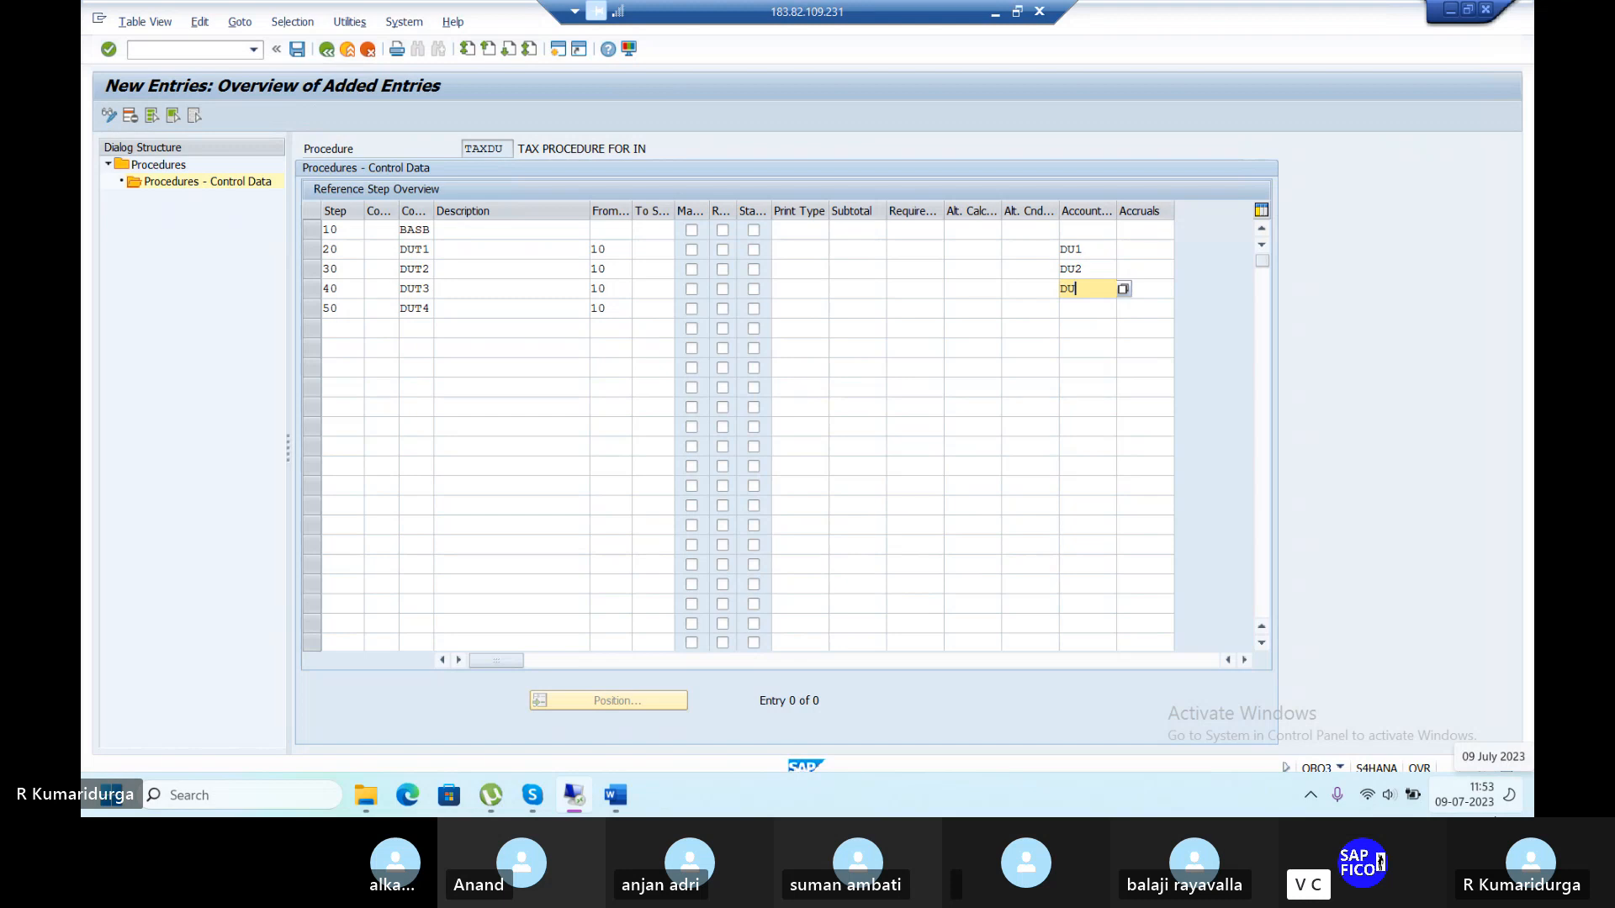
{"action": "type", "text": "3"}
{"action": "key", "text": "Down"}
{"action": "type", "text": "DU"}
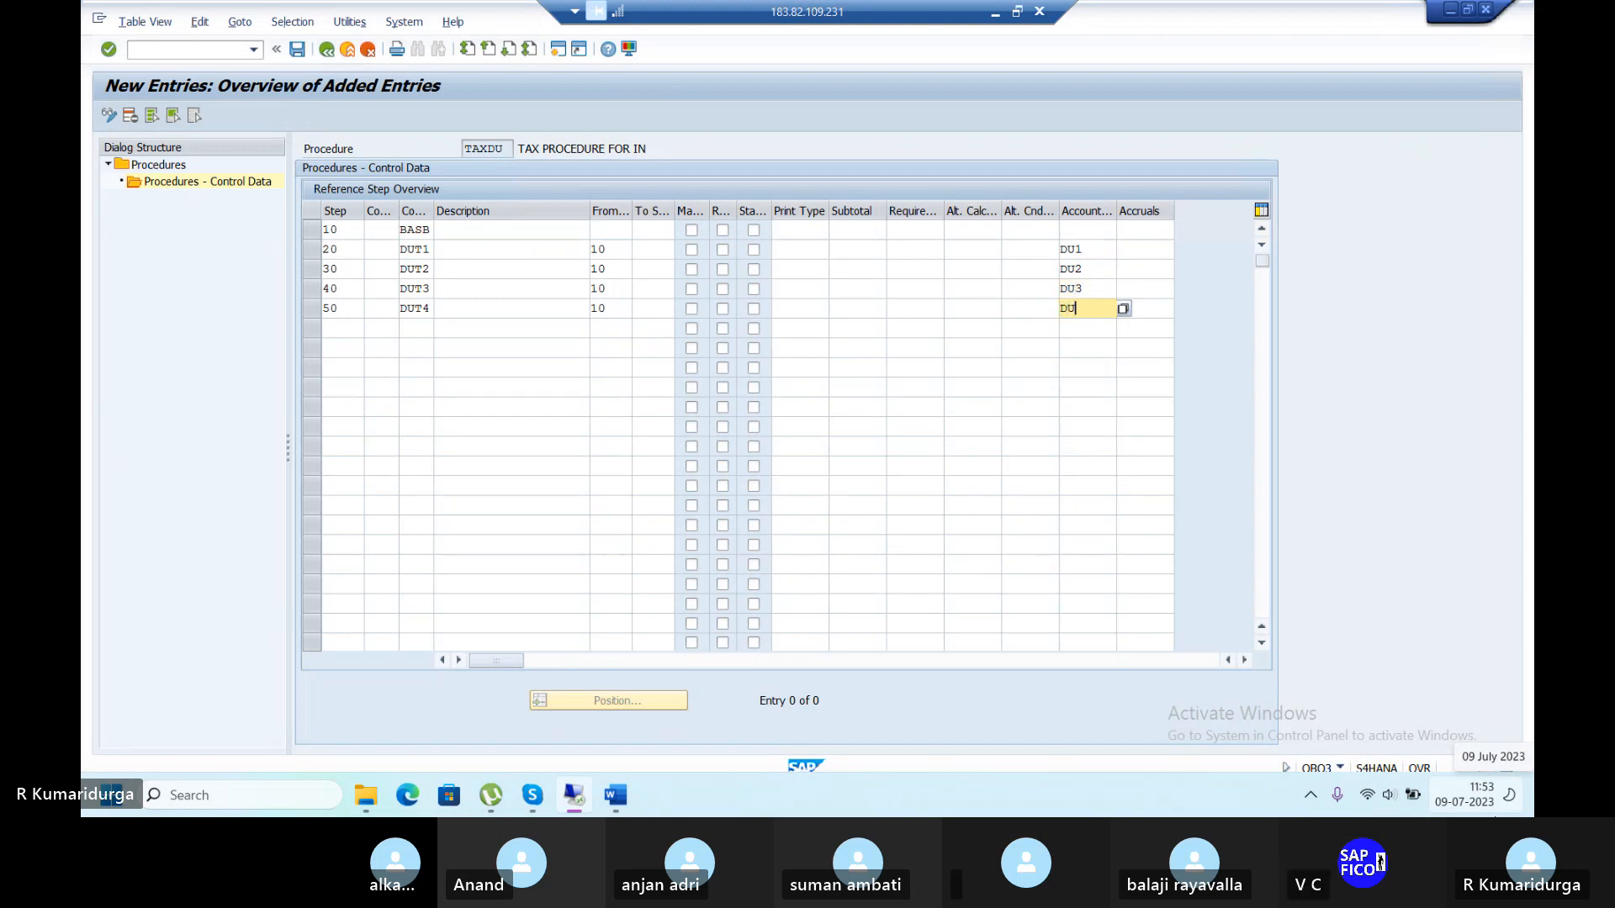
{"action": "type", "text": "4"}
{"action": "key", "text": "Return"}
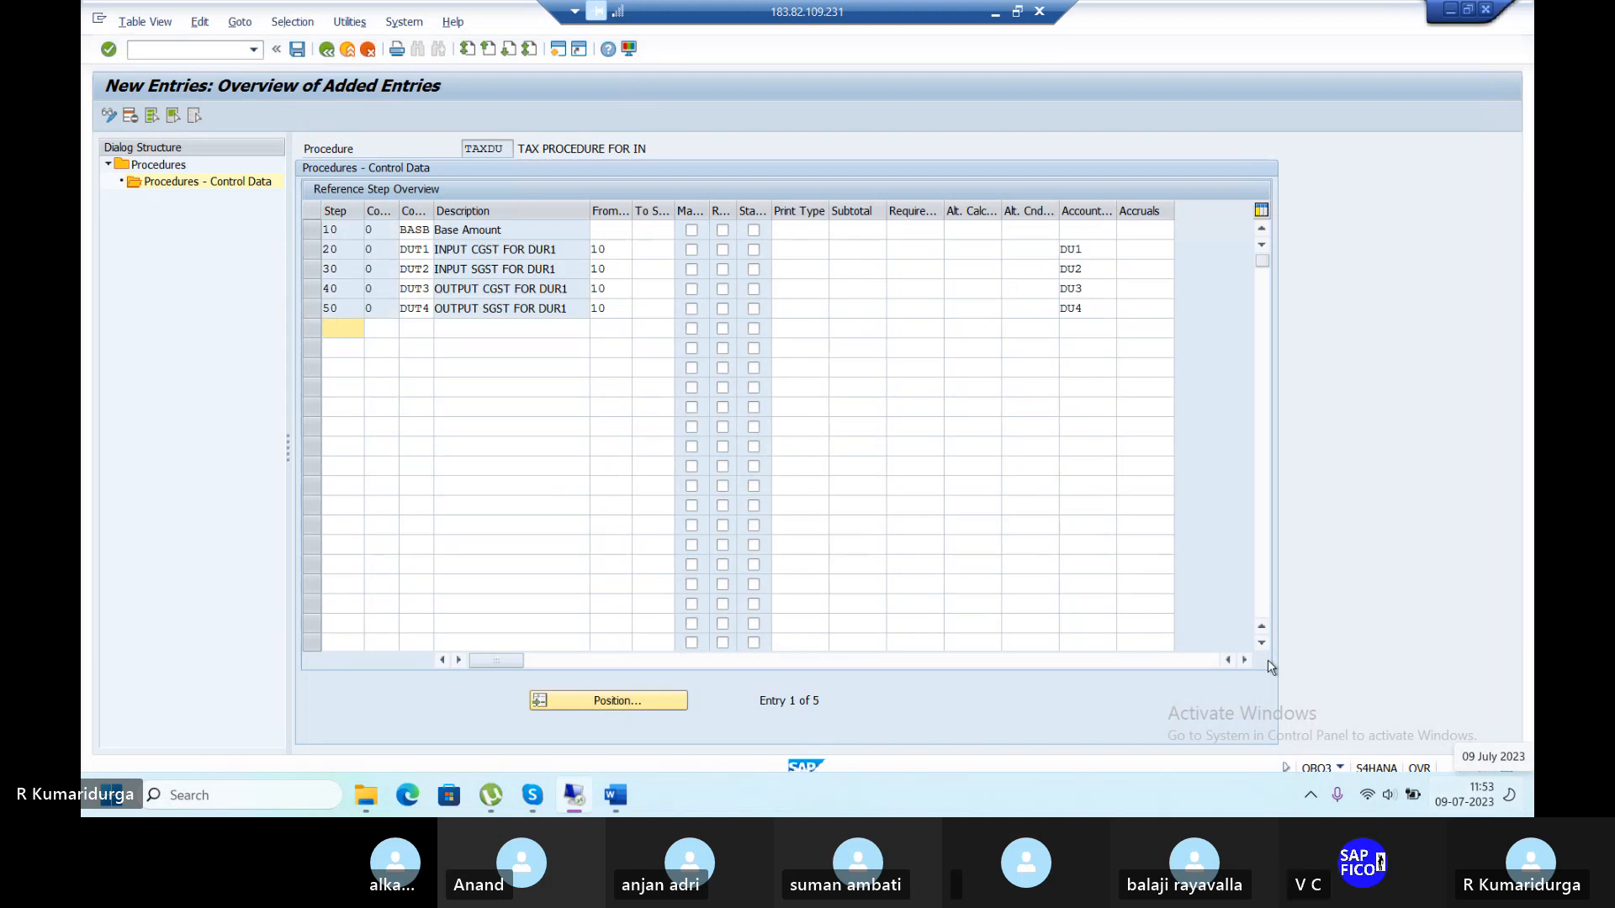
Save the TAXDU procedure and exit the transaction with /n.
{"action": "left_click", "coordinate": [294, 51]}
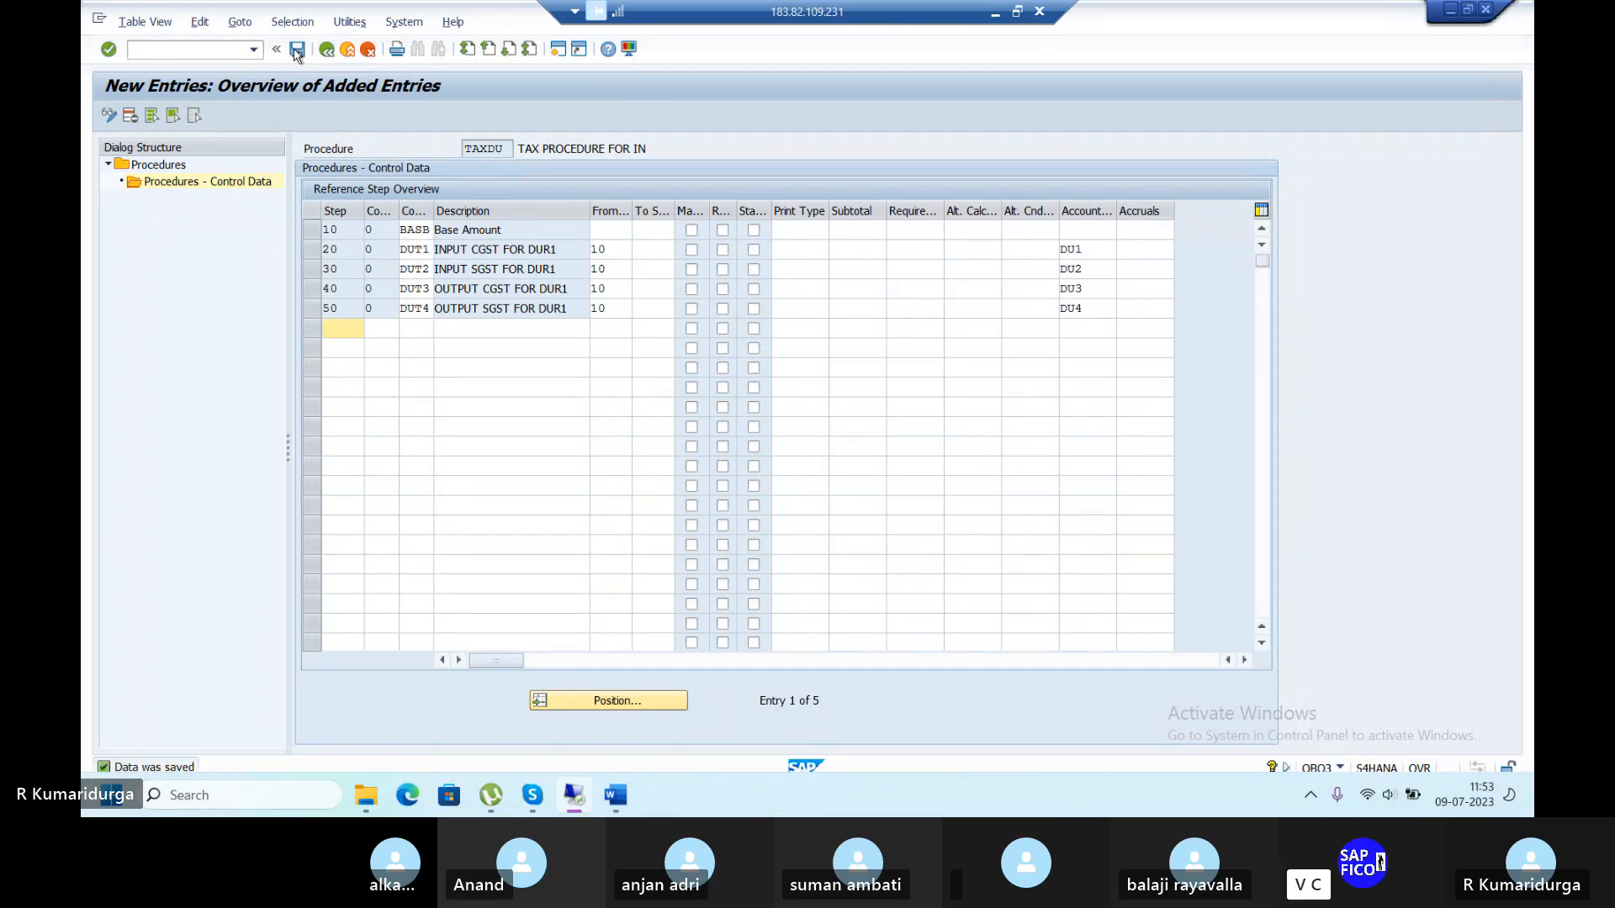
{"action": "left_click", "coordinate": [213, 46]}
{"action": "type", "text": "/n"}
{"action": "key", "text": "Return"}
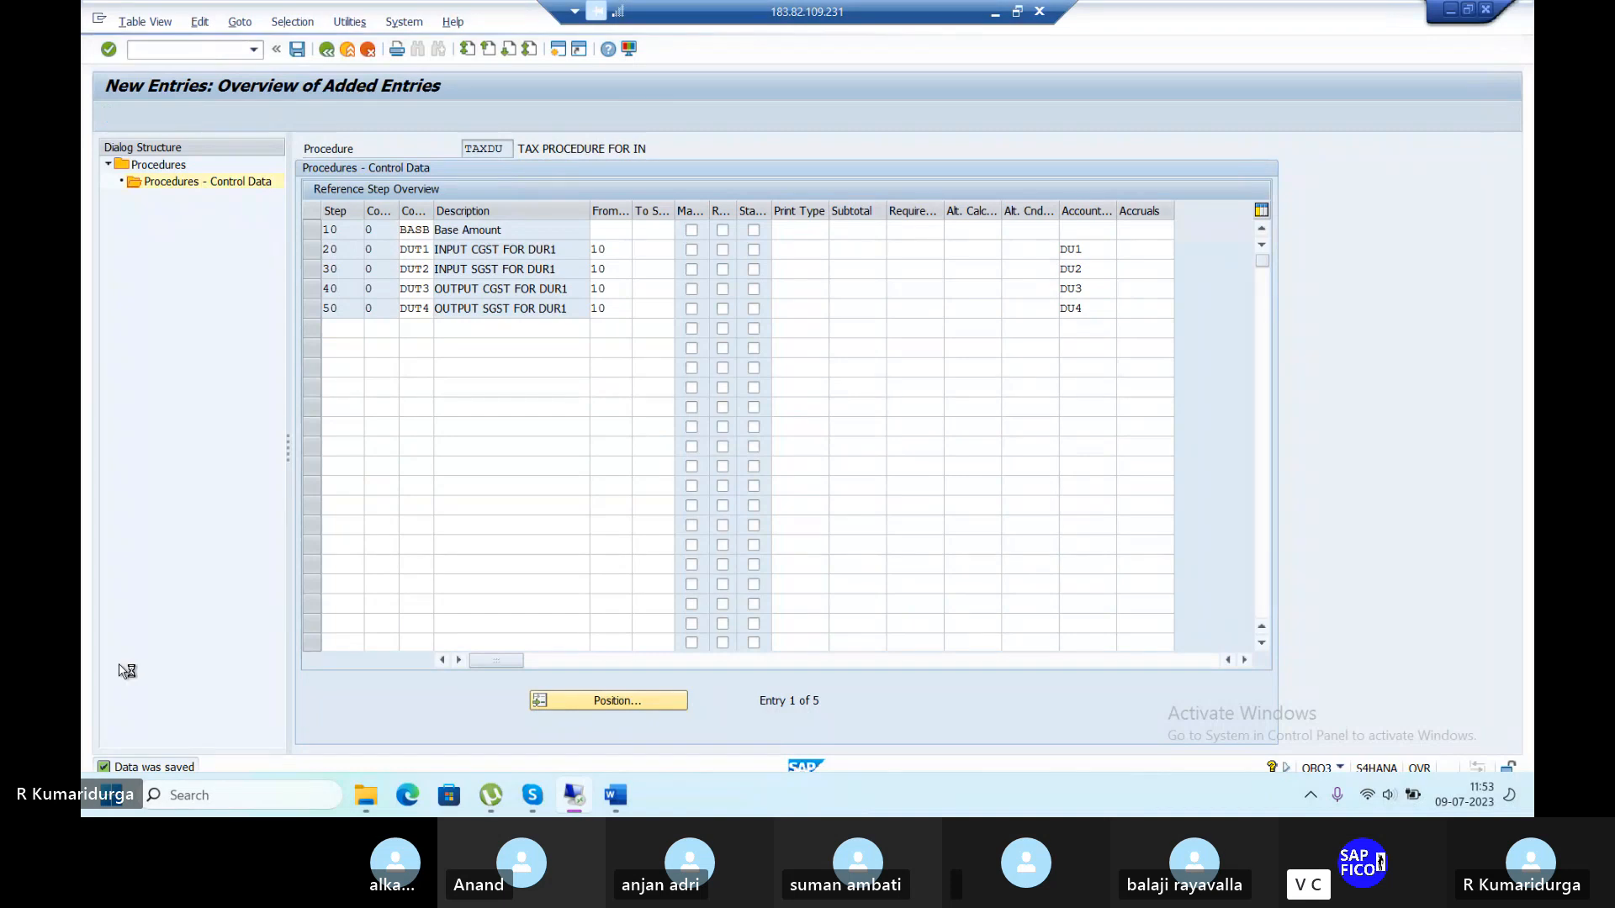
Bring up the GST CONFIGURATIONS checklist in Word to check step 4, the OBBG assignment.
{"action": "left_click", "coordinate": [615, 794]}
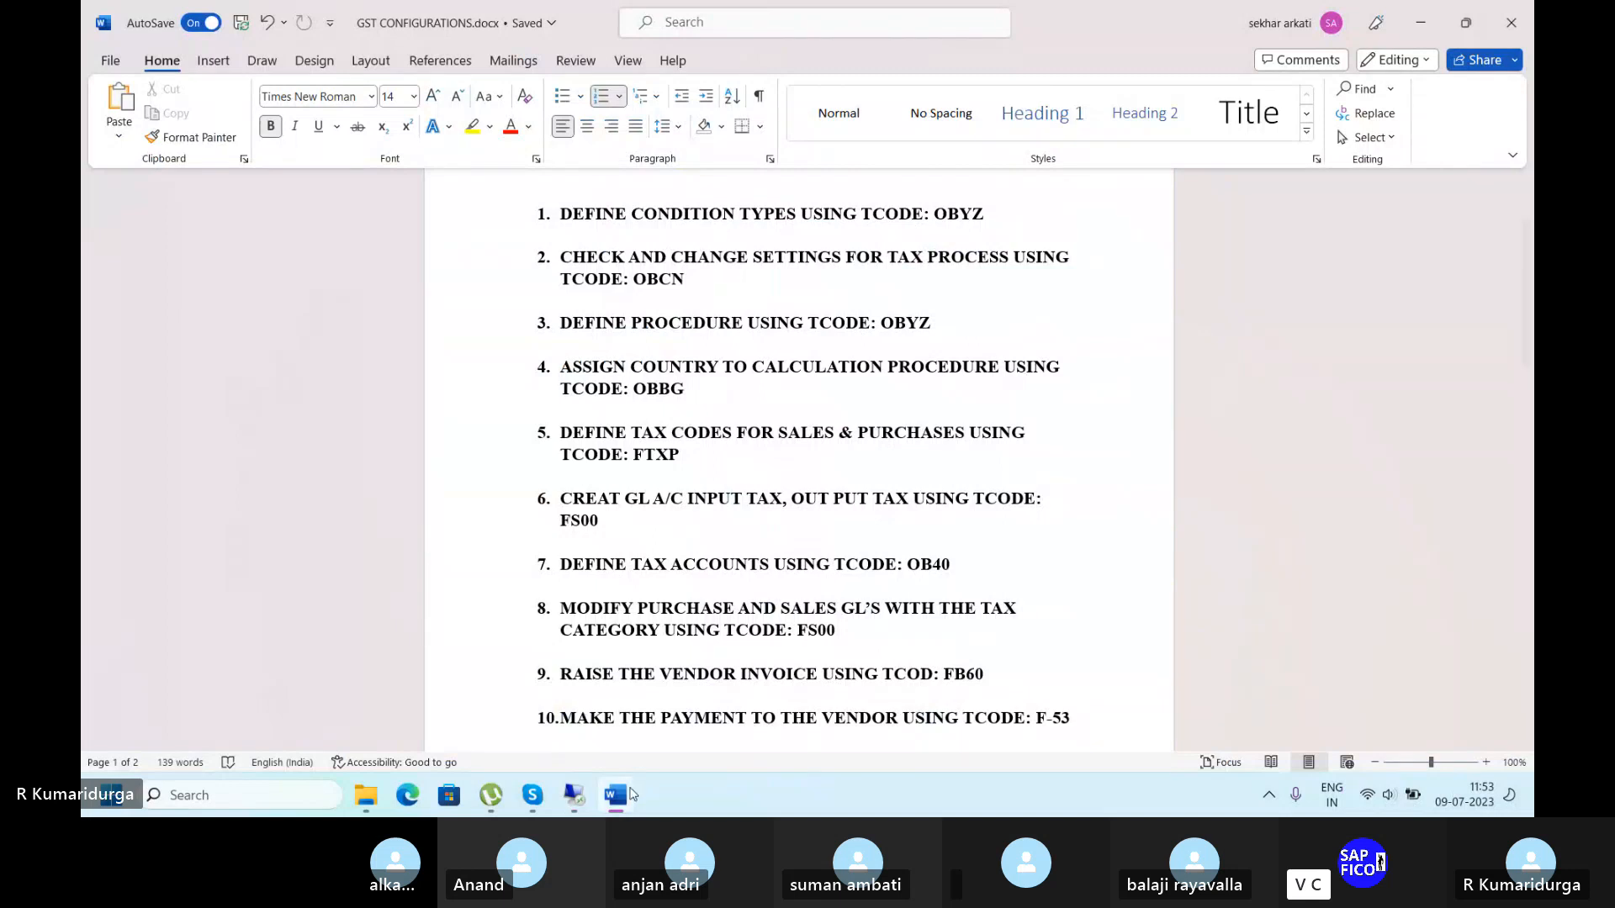
Open OBBG and position the country list on India (IN).
{"action": "left_click", "coordinate": [579, 806]}
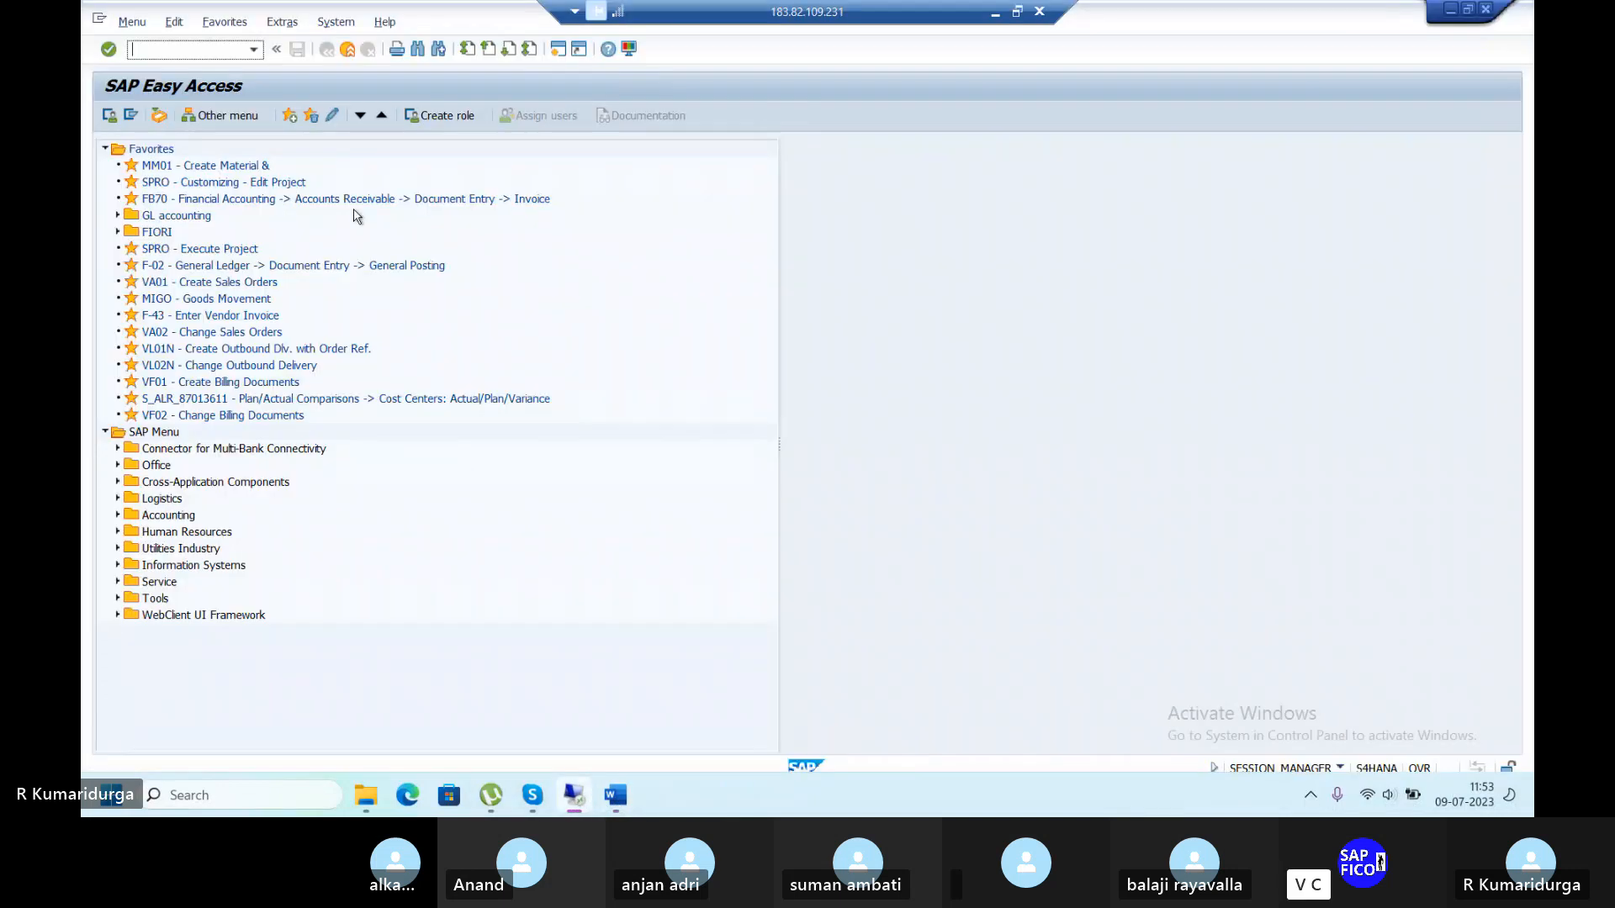
{"action": "type", "text": "OBBG"}
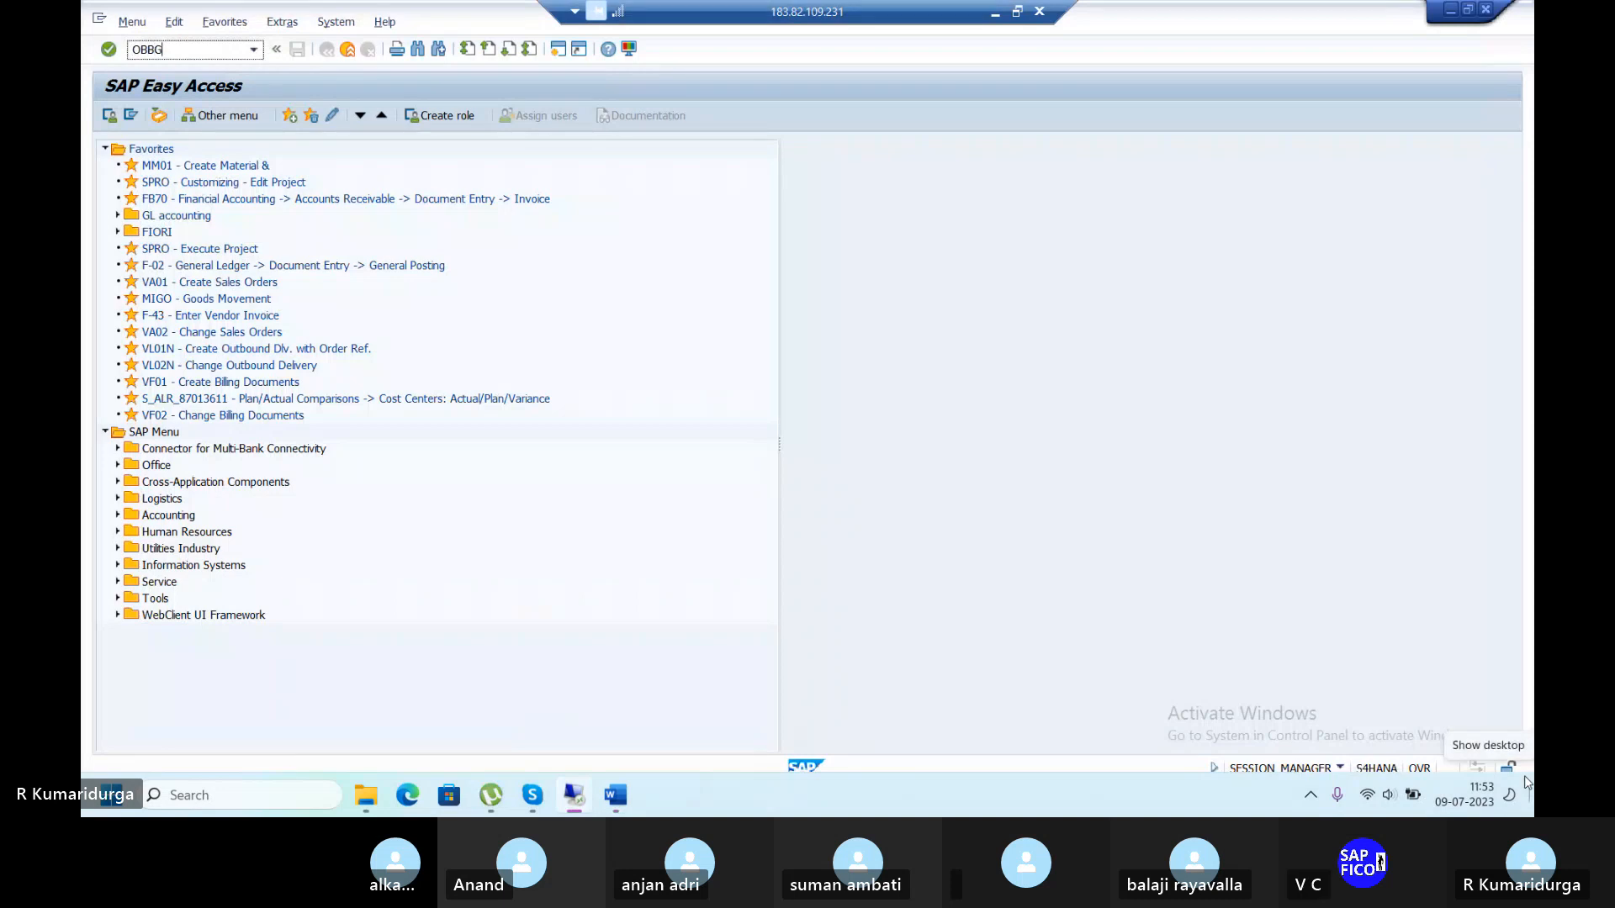
{"action": "key", "text": "Return"}
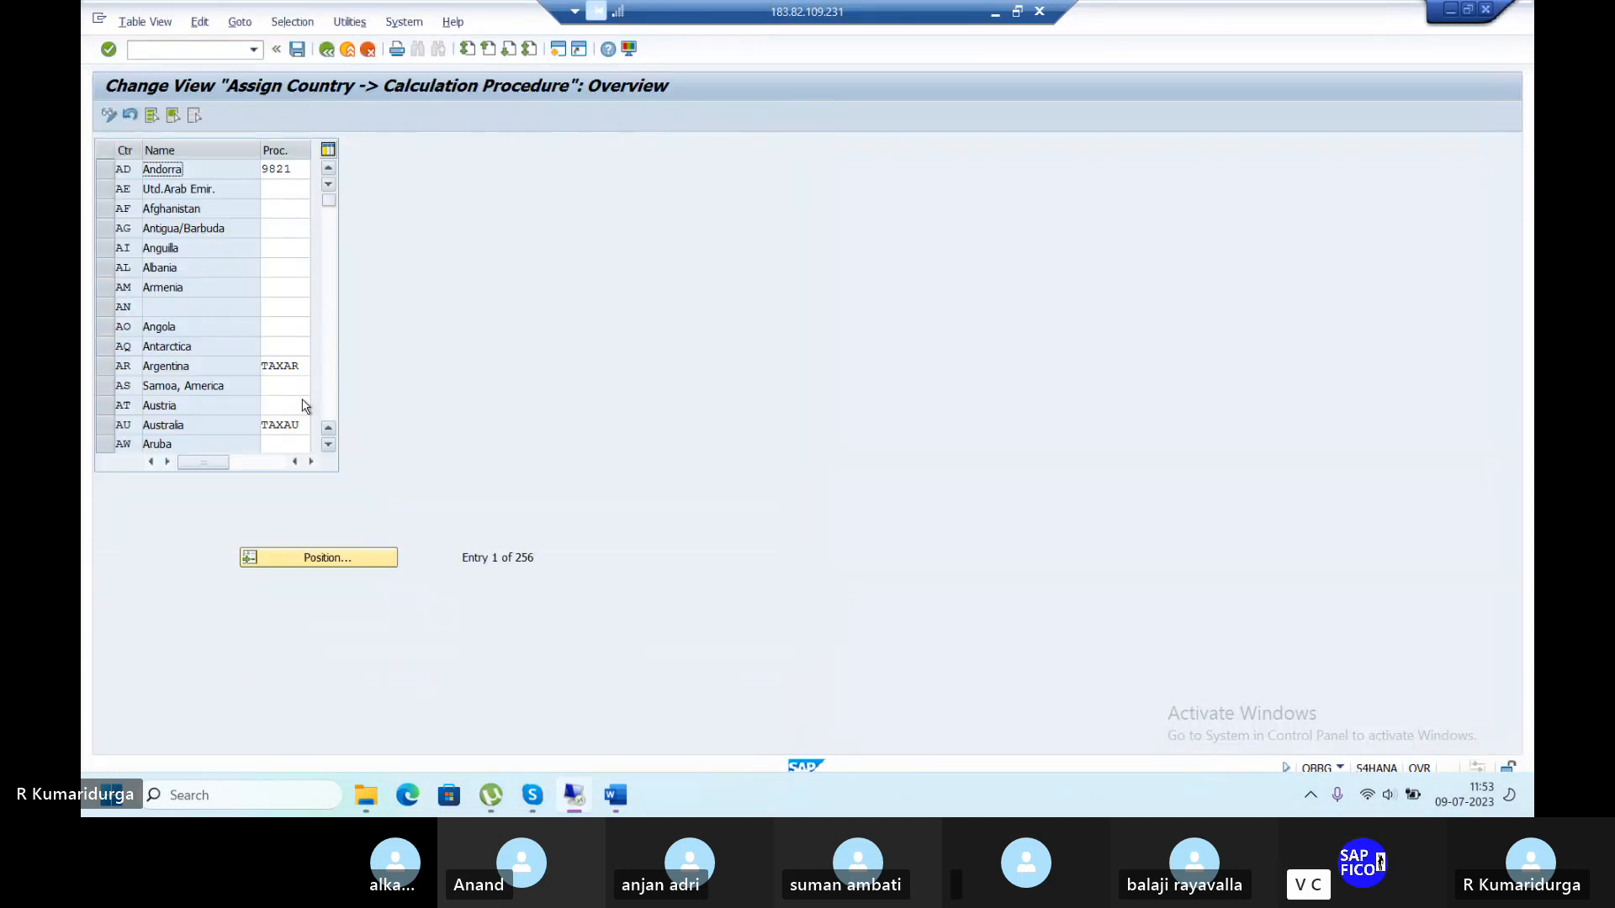
{"action": "left_click", "coordinate": [328, 560]}
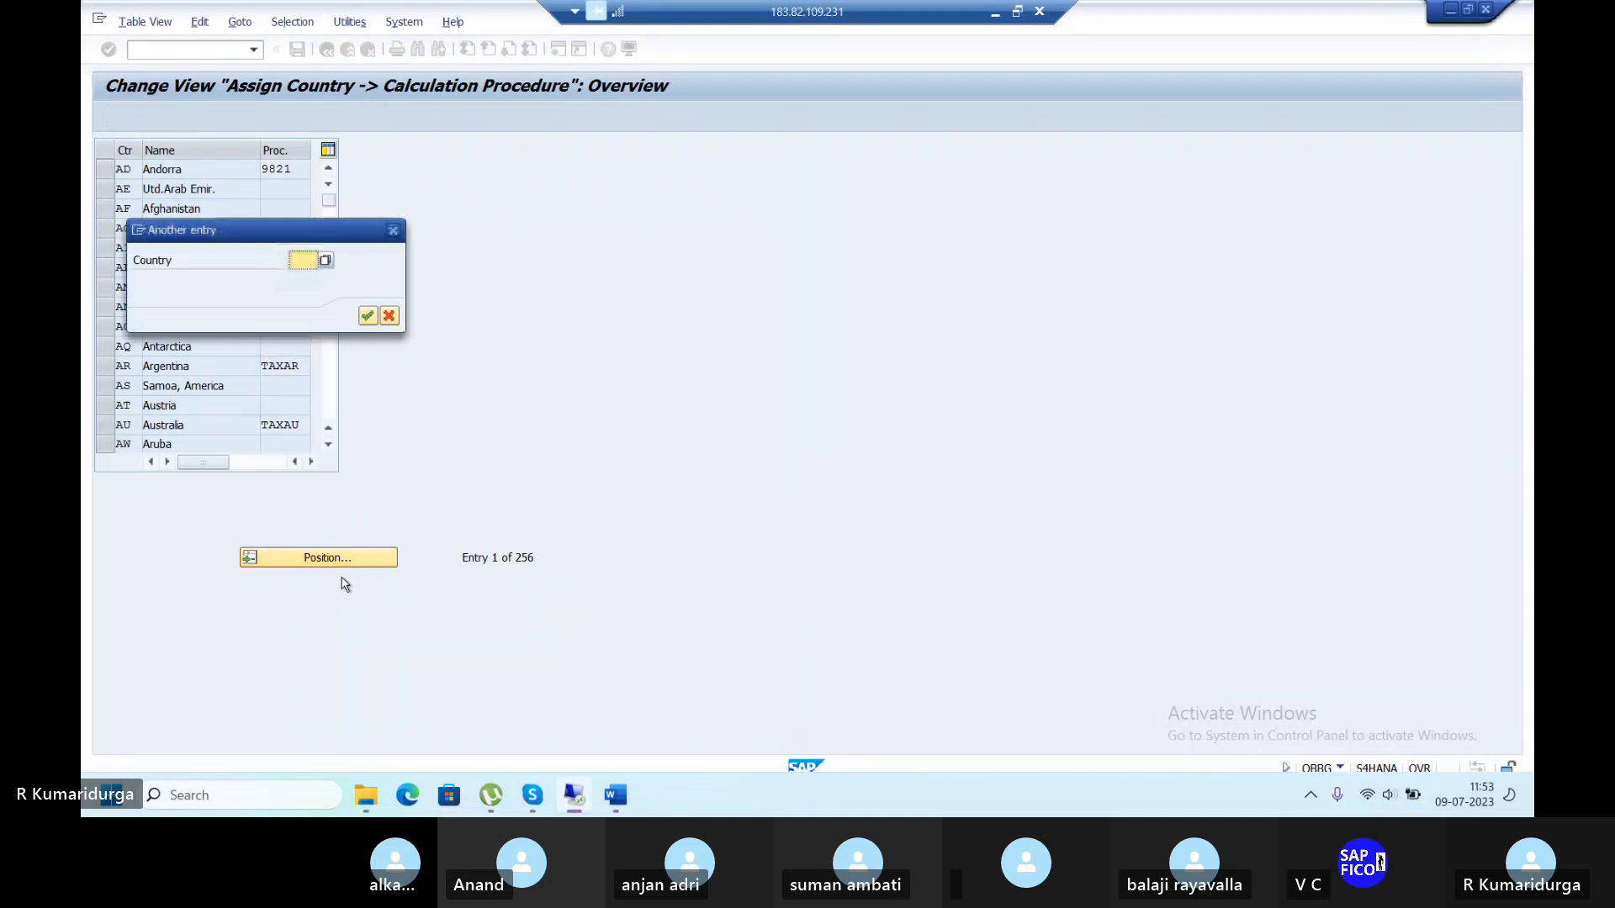
{"action": "type", "text": "IN"}
{"action": "key", "text": "Return"}
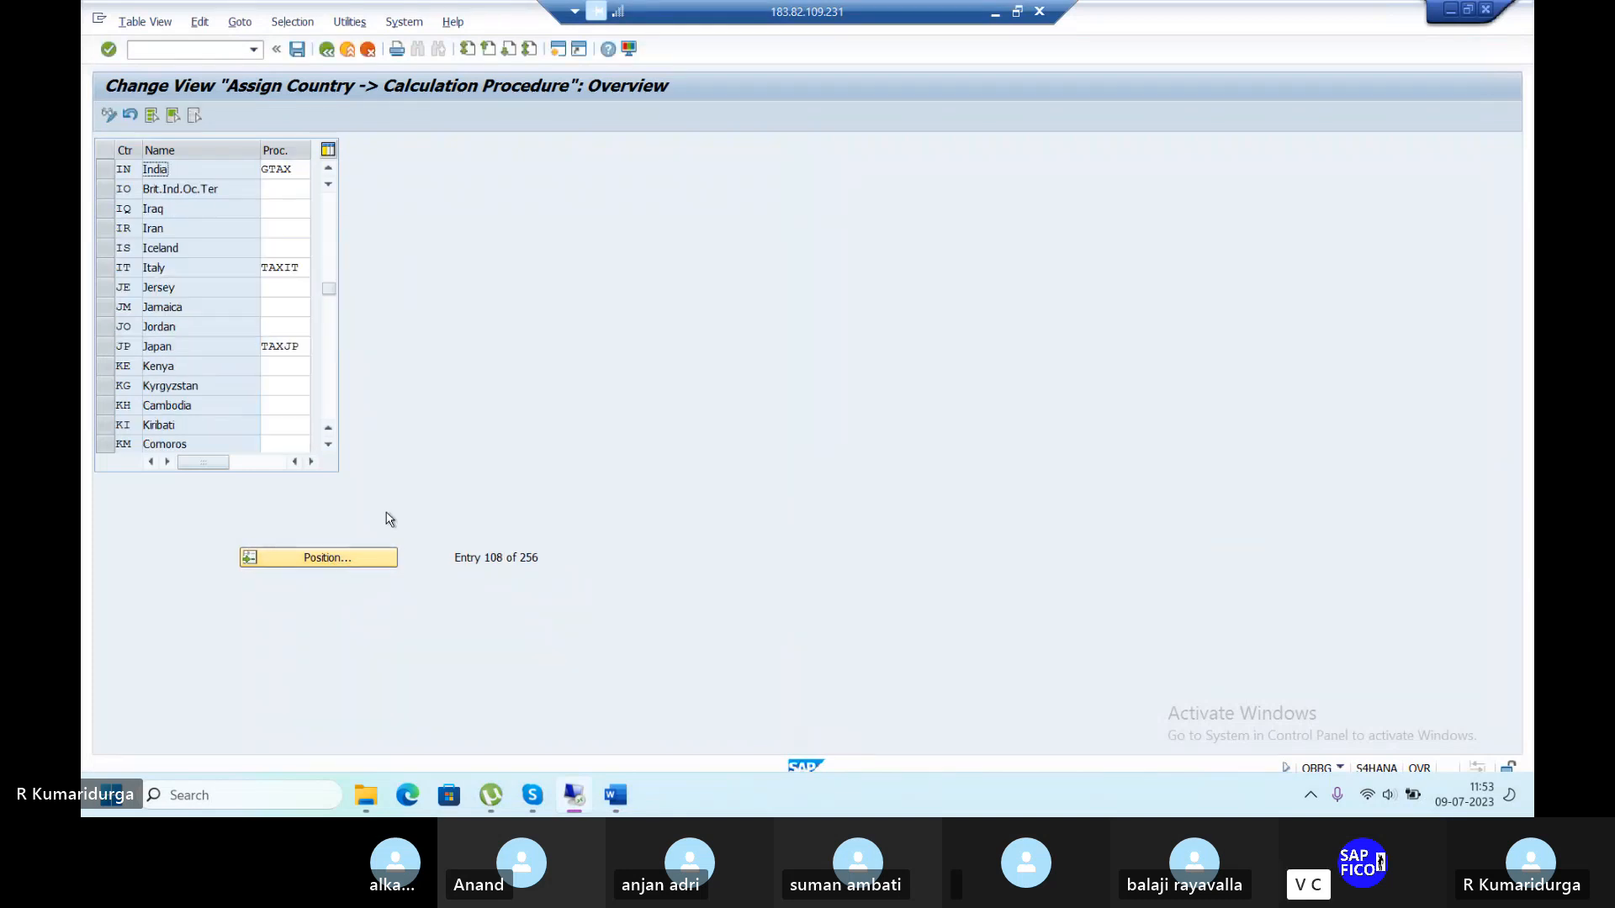
Replace India's procedure GTAX with TAXDU and save it under the customizing request.
{"action": "double_click", "coordinate": [280, 169]}
{"action": "type", "text": "TAX"}
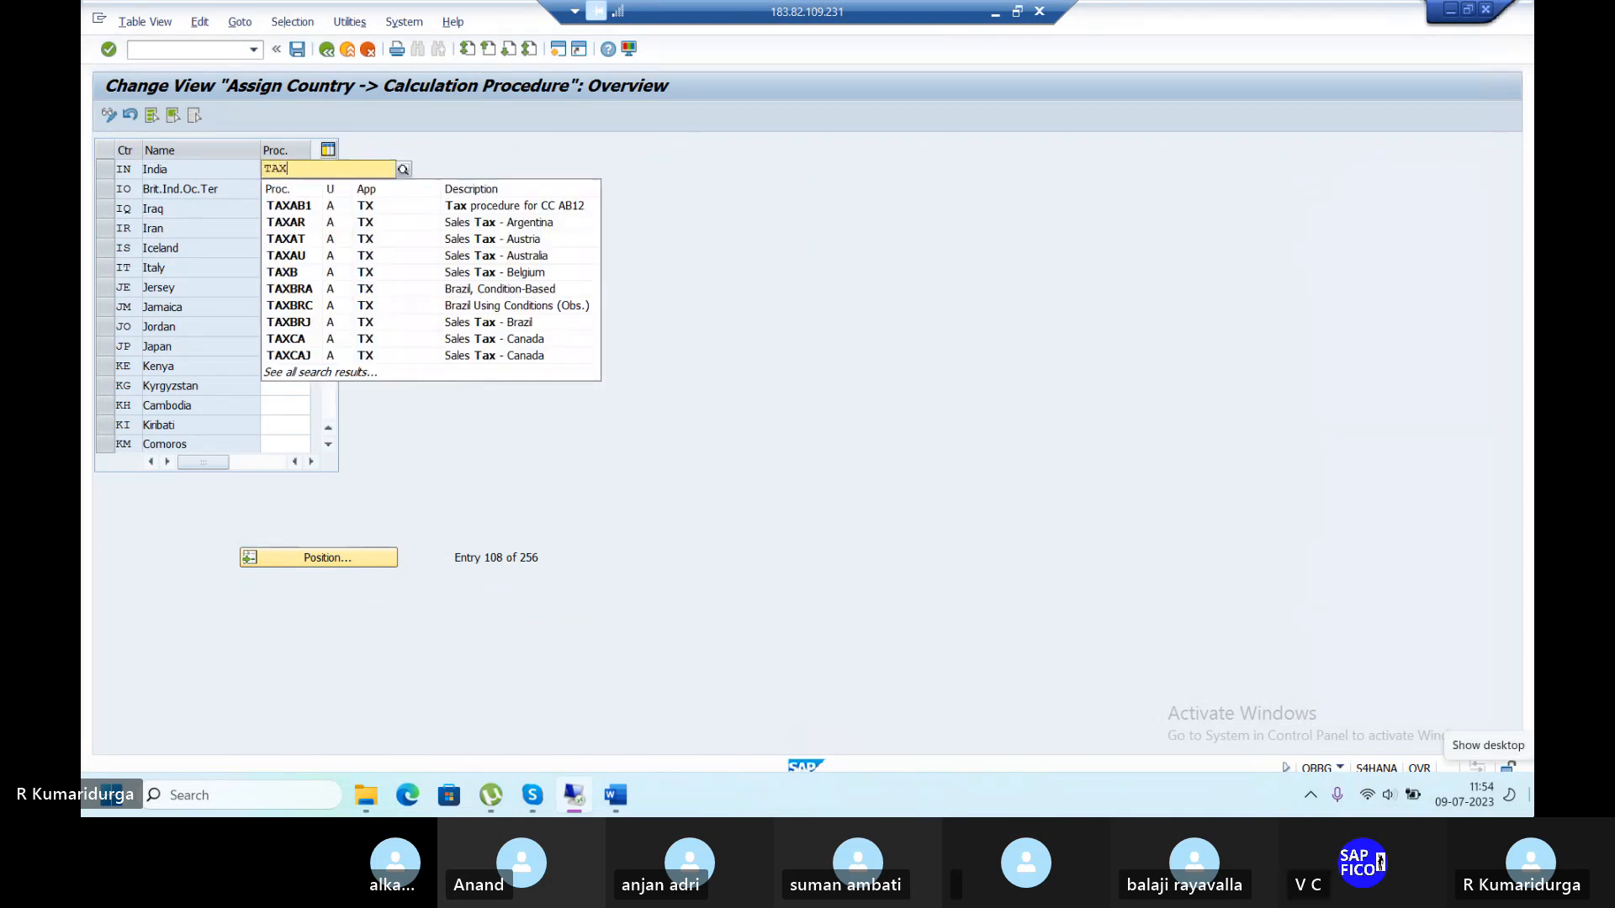
{"action": "type", "text": "DU"}
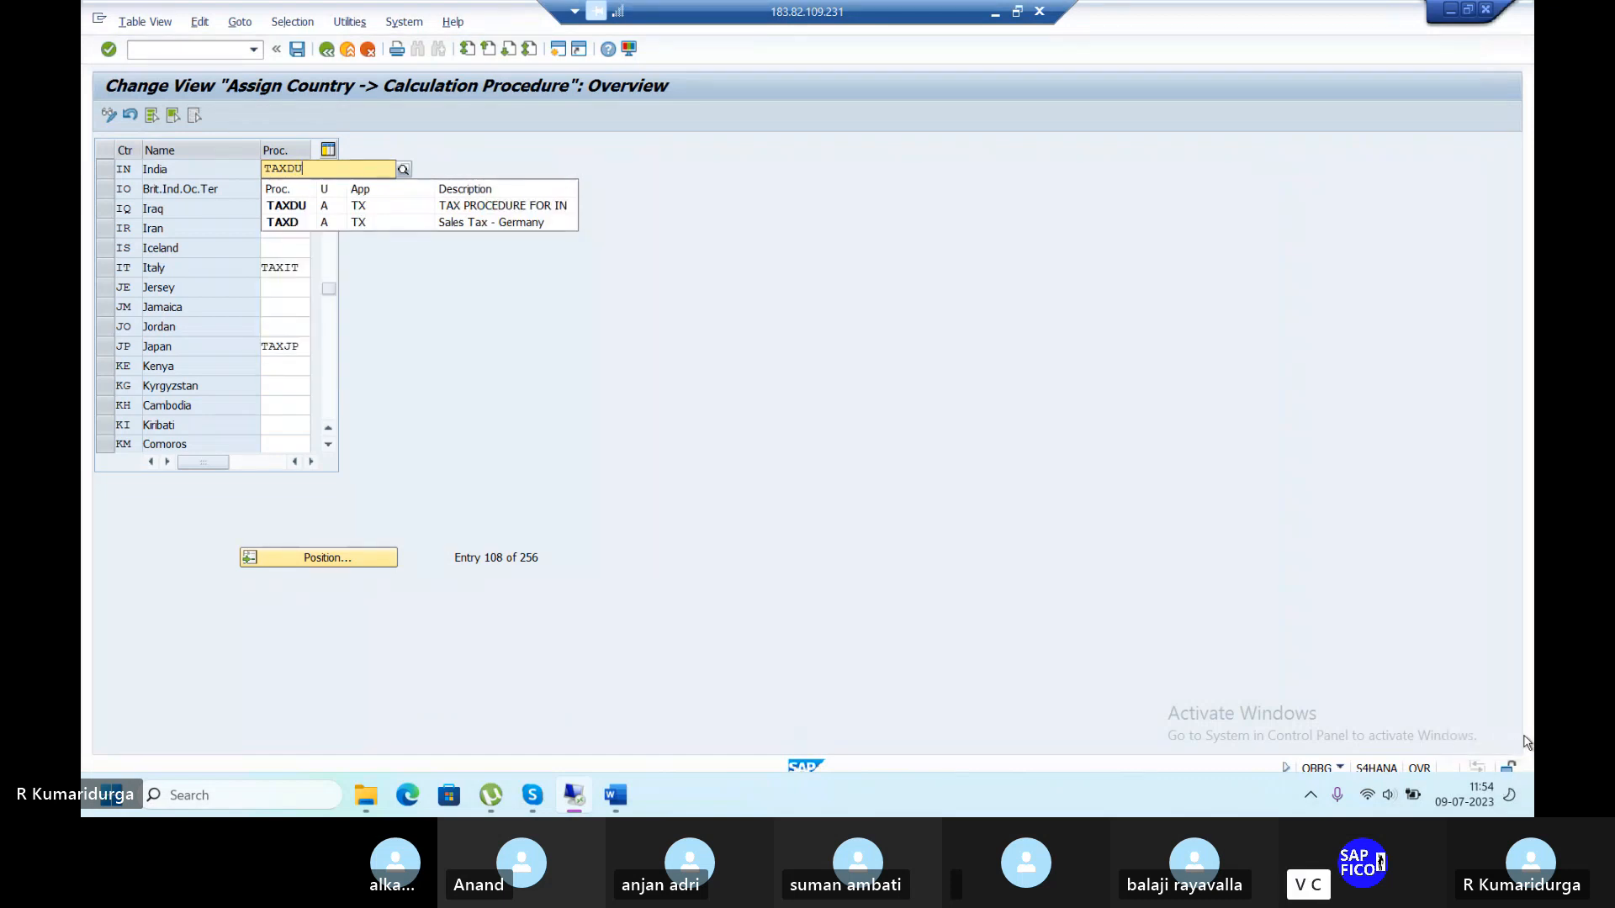
{"action": "left_click", "coordinate": [290, 208]}
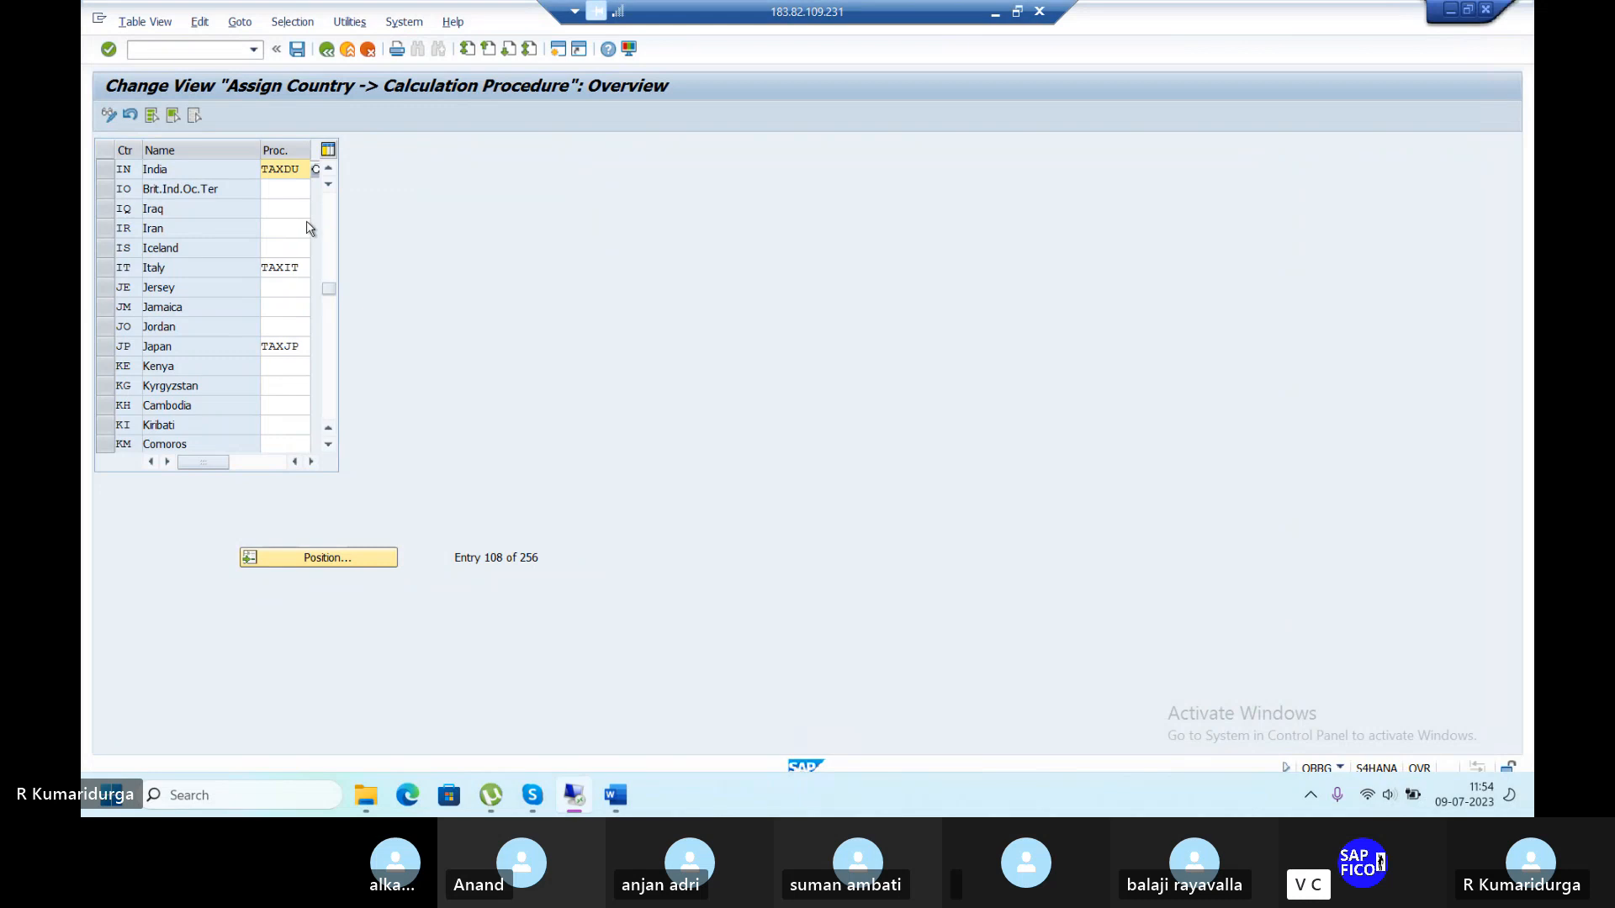
{"action": "left_click", "coordinate": [297, 50]}
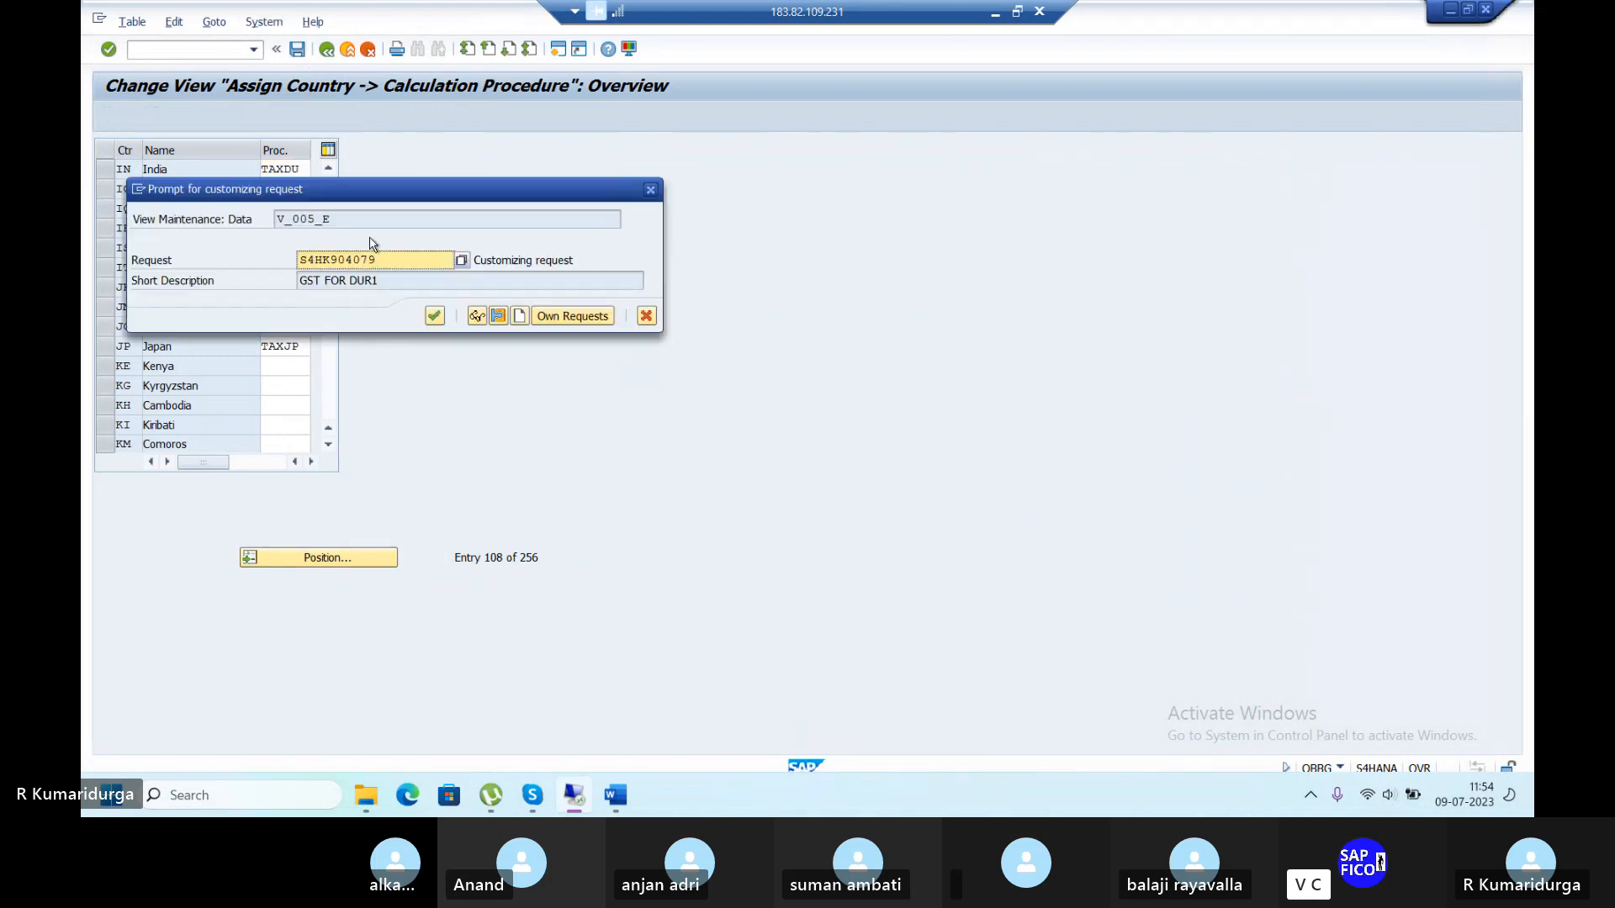
{"action": "left_click", "coordinate": [434, 316]}
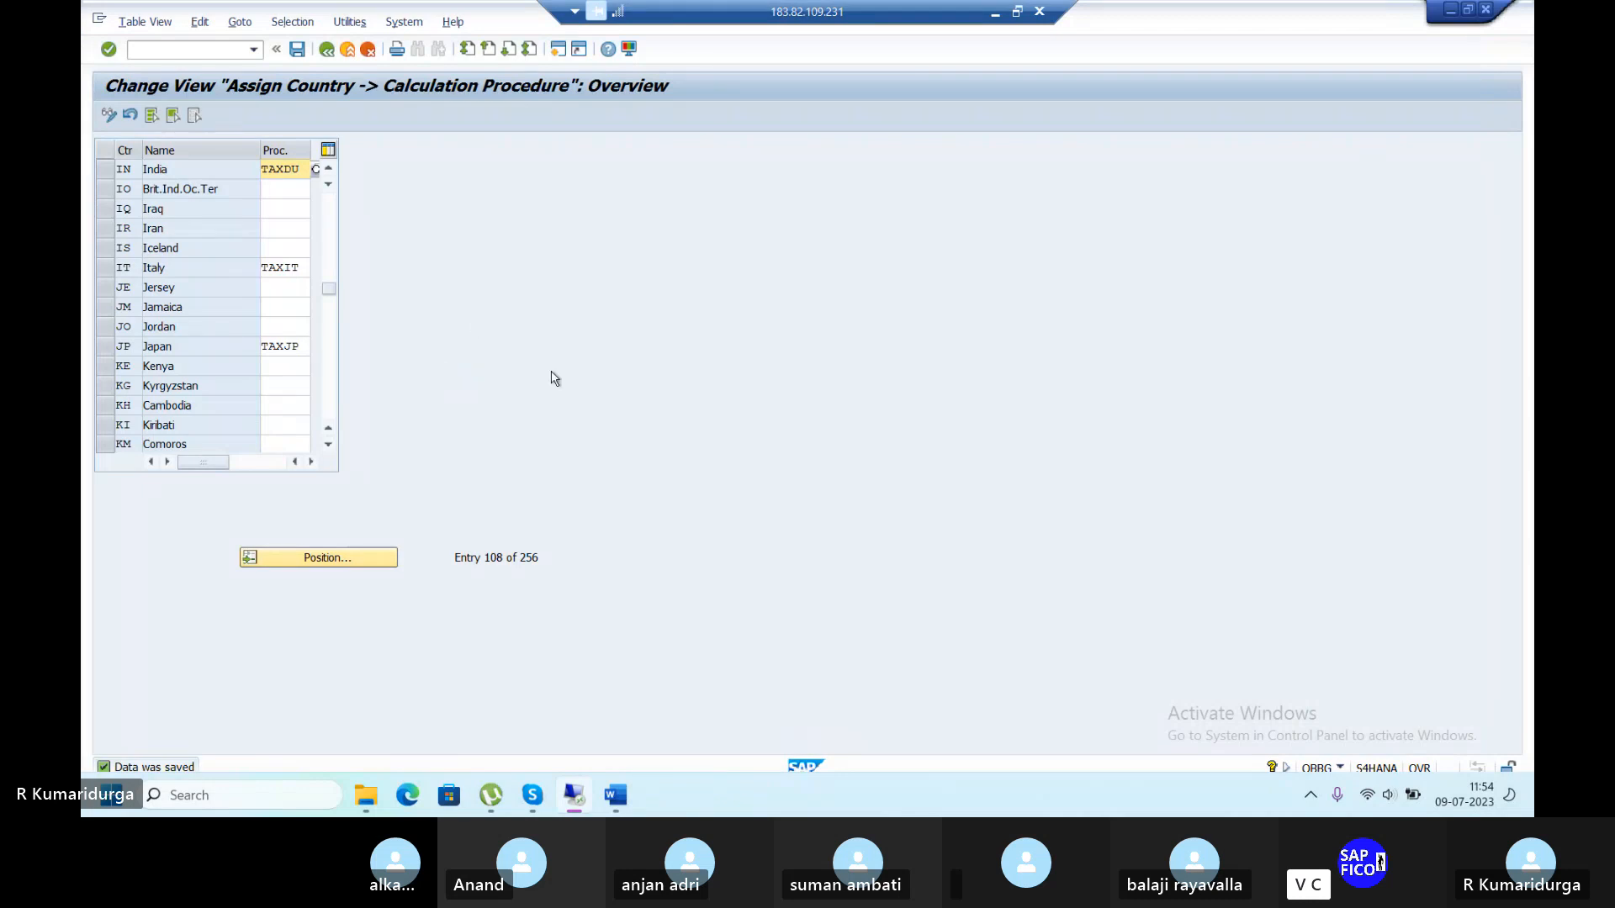
{"action": "left_click", "coordinate": [616, 795]}
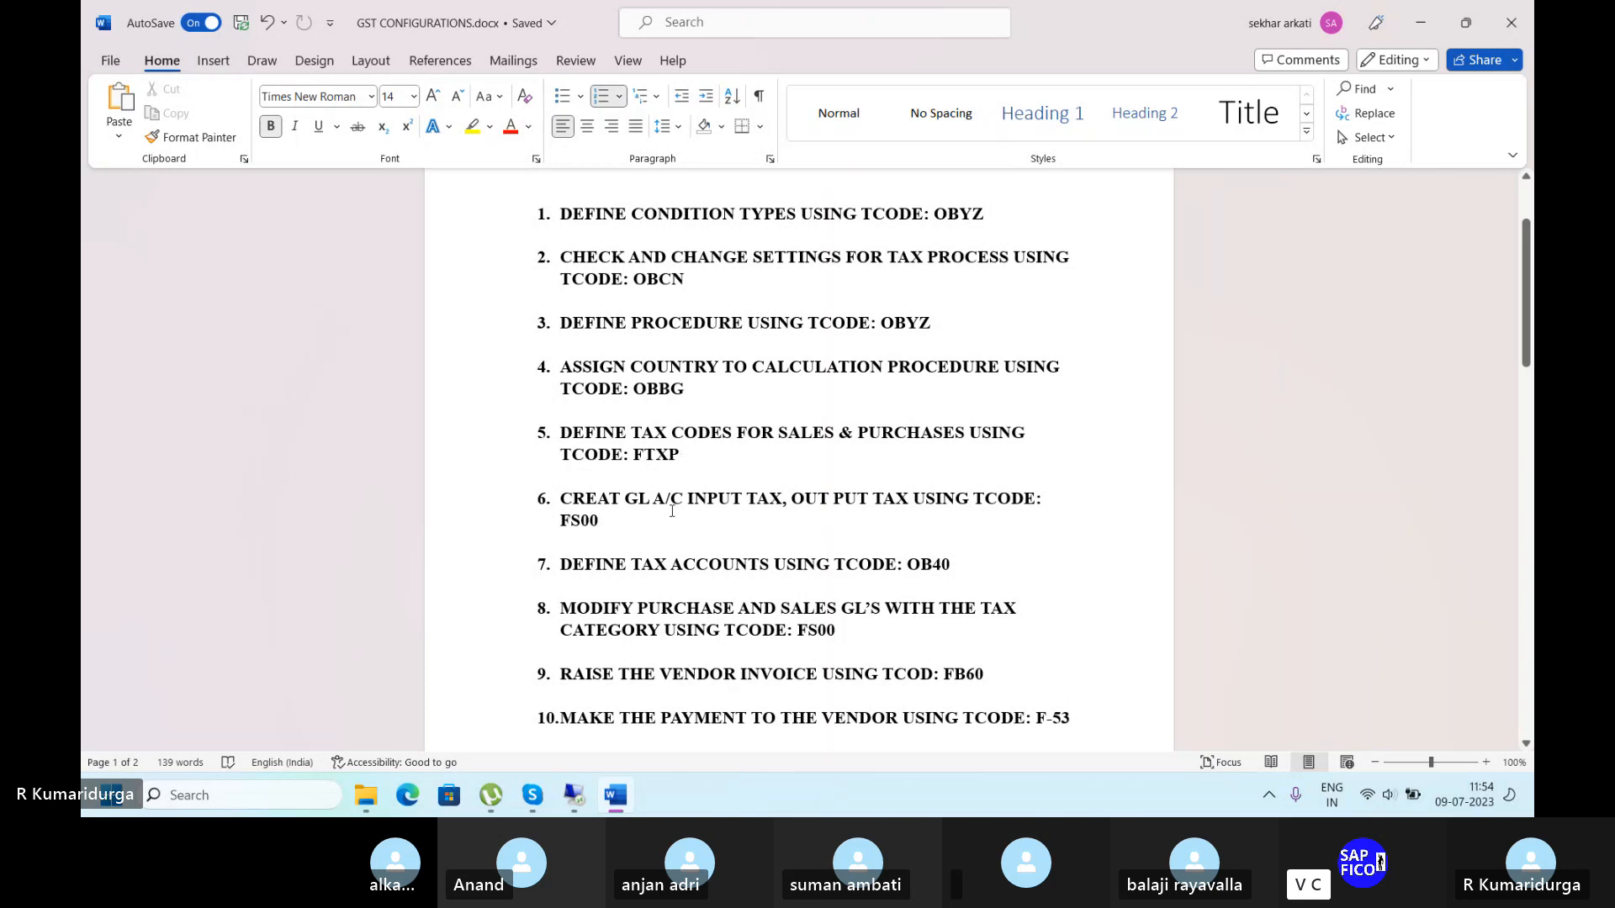
Start FTXP for country IN and begin creating tax code 1D.
{"action": "left_click", "coordinate": [575, 795]}
{"action": "left_click", "coordinate": [179, 49]}
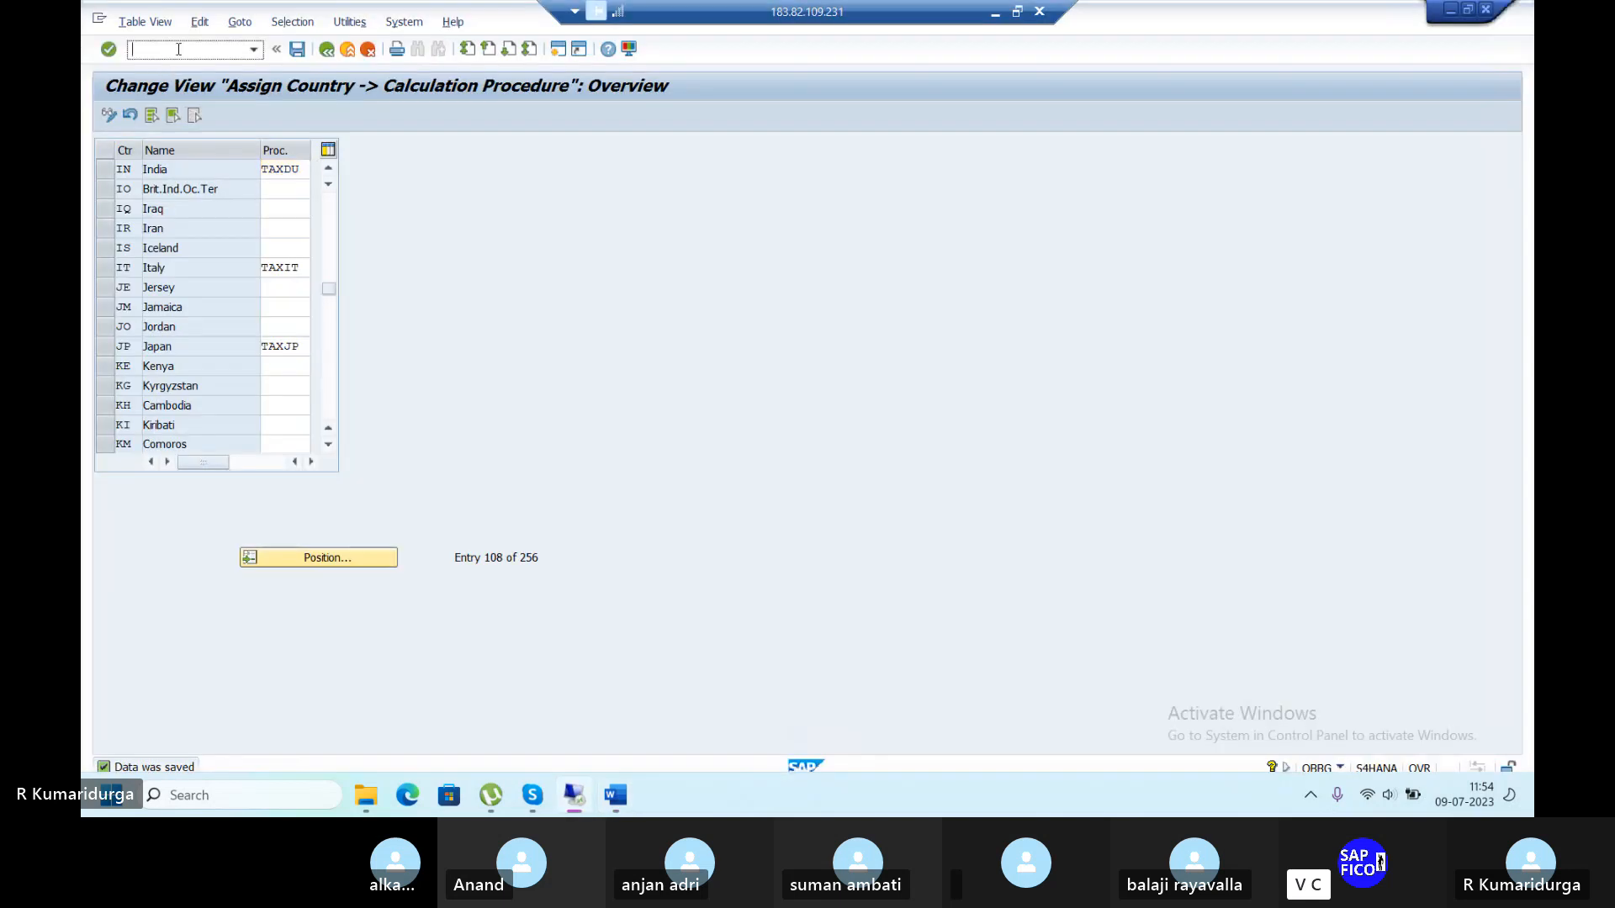
{"action": "type", "text": "/NFT"}
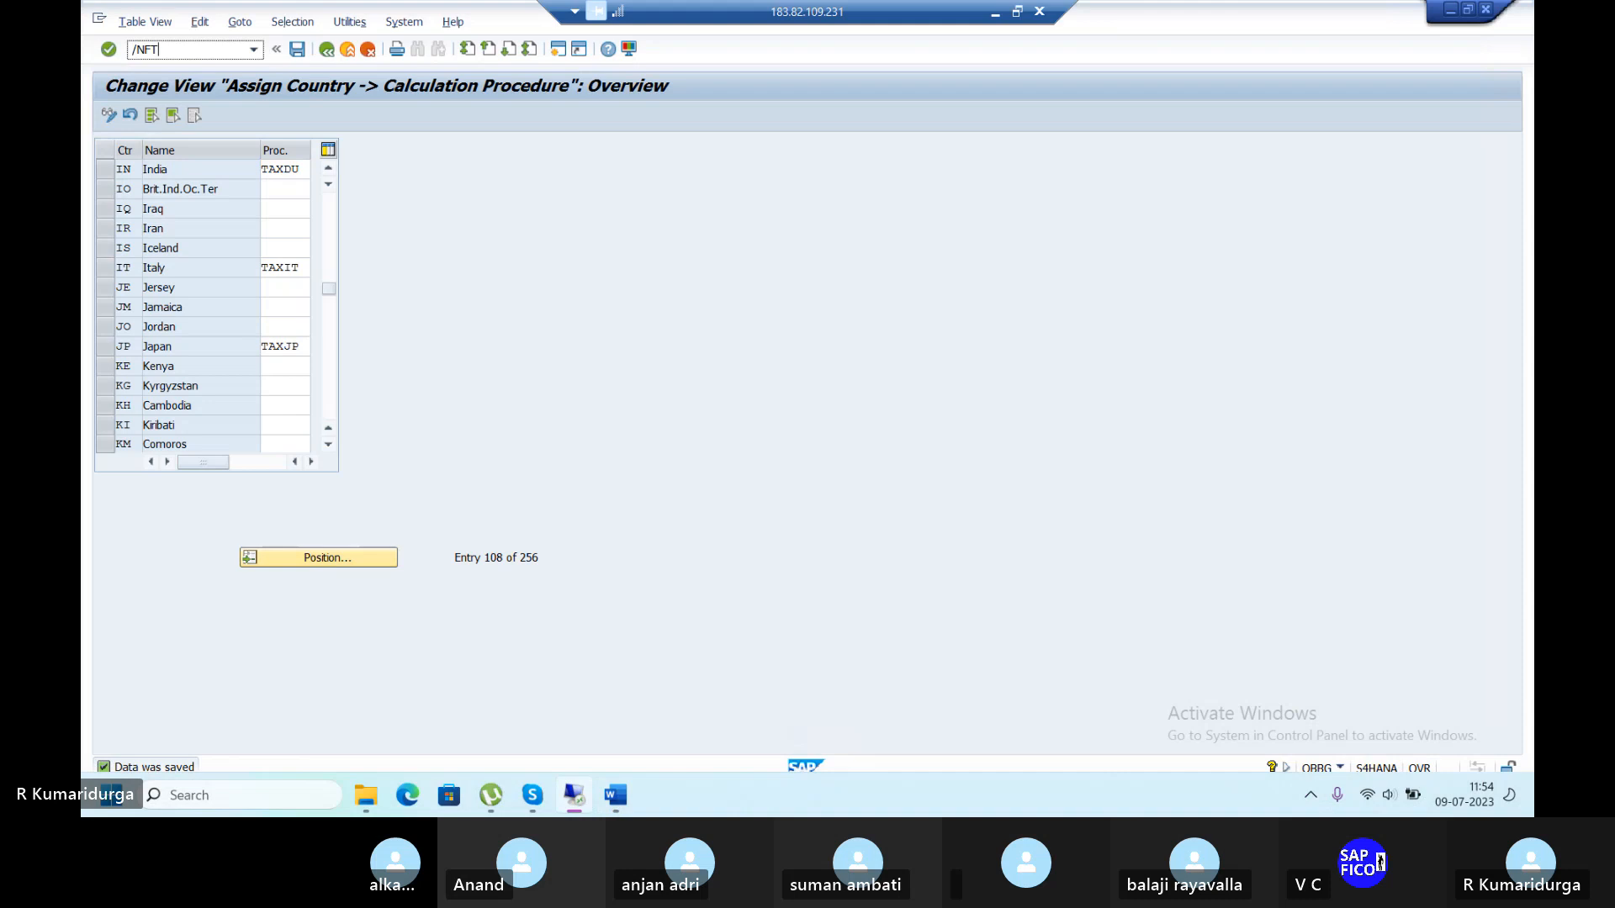
{"action": "type", "text": "XP"}
{"action": "key", "text": "Return"}
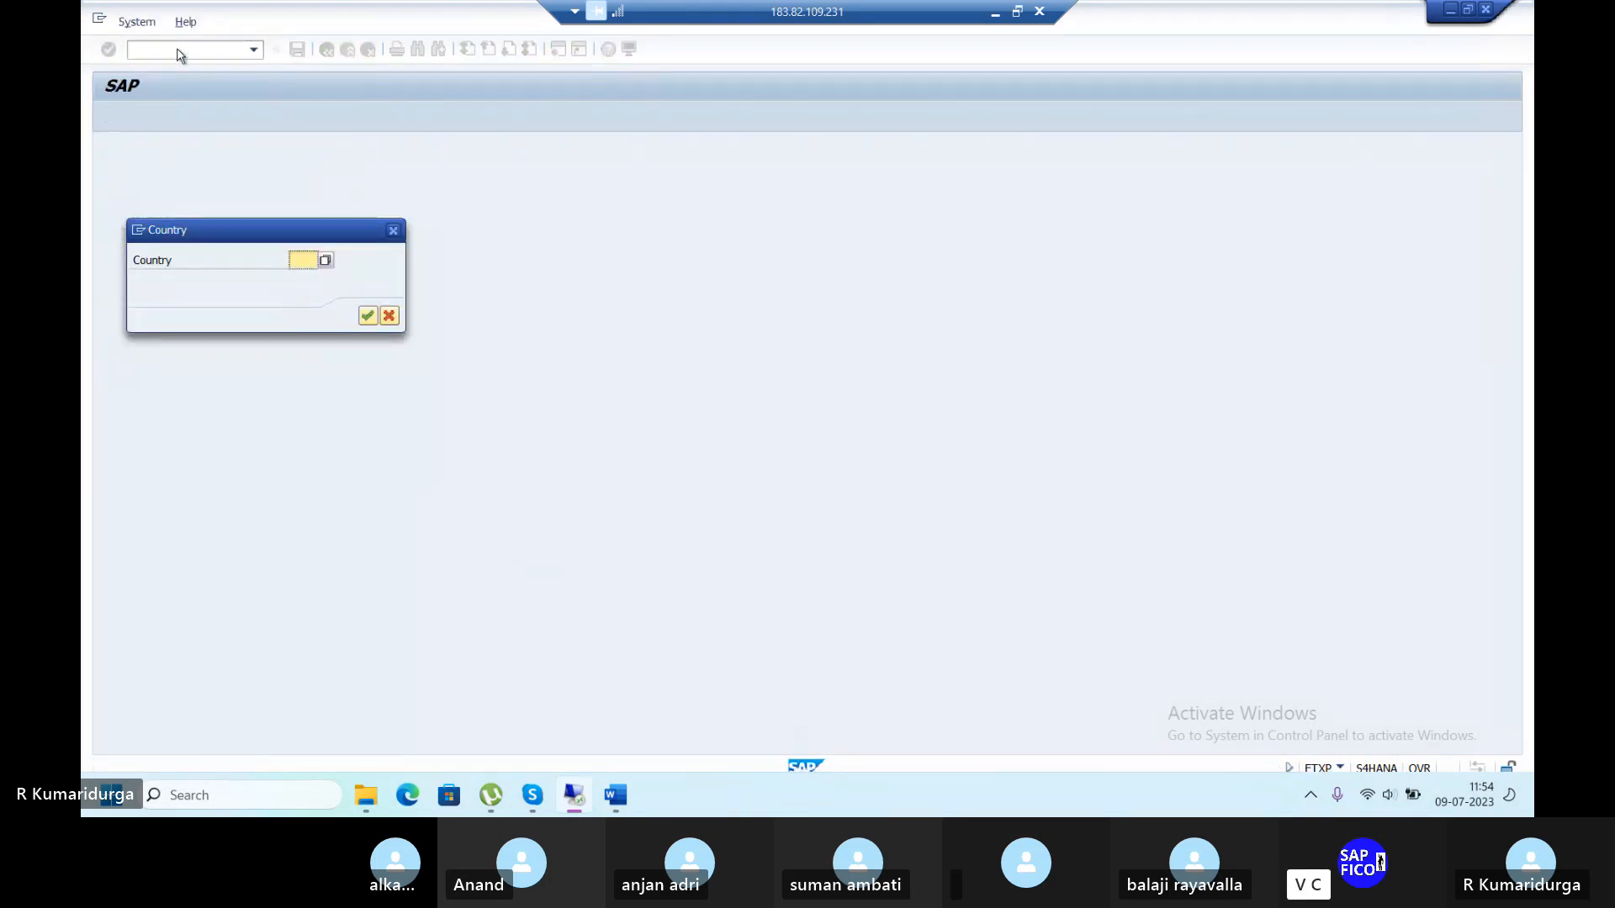
{"action": "type", "text": "IN"}
{"action": "key", "text": "Return"}
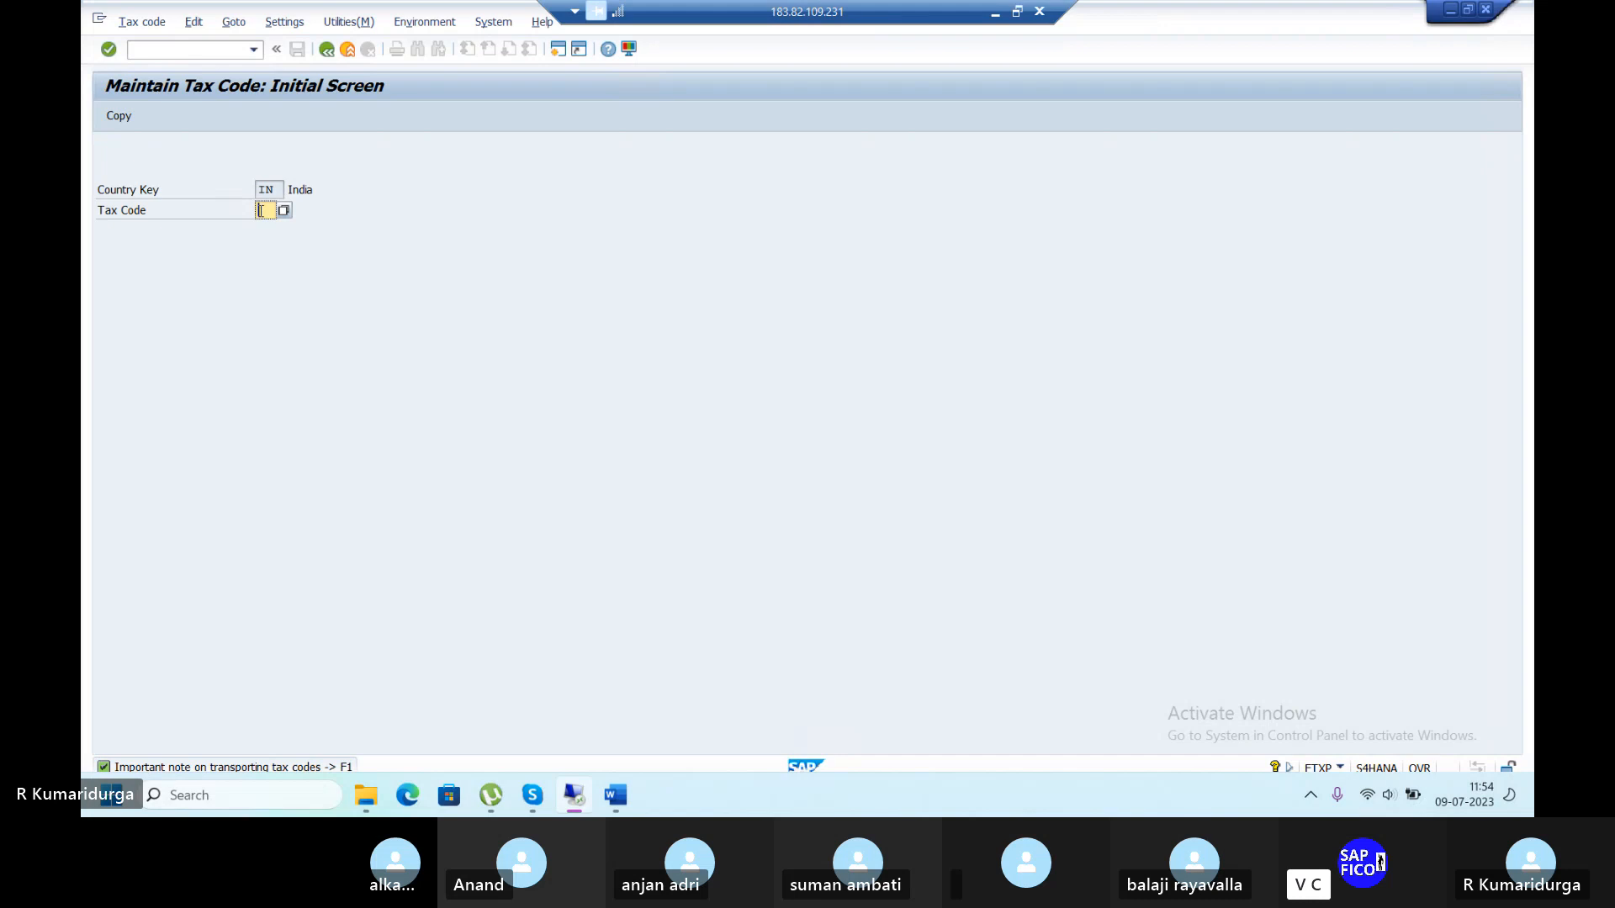
{"action": "left_click", "coordinate": [285, 211]}
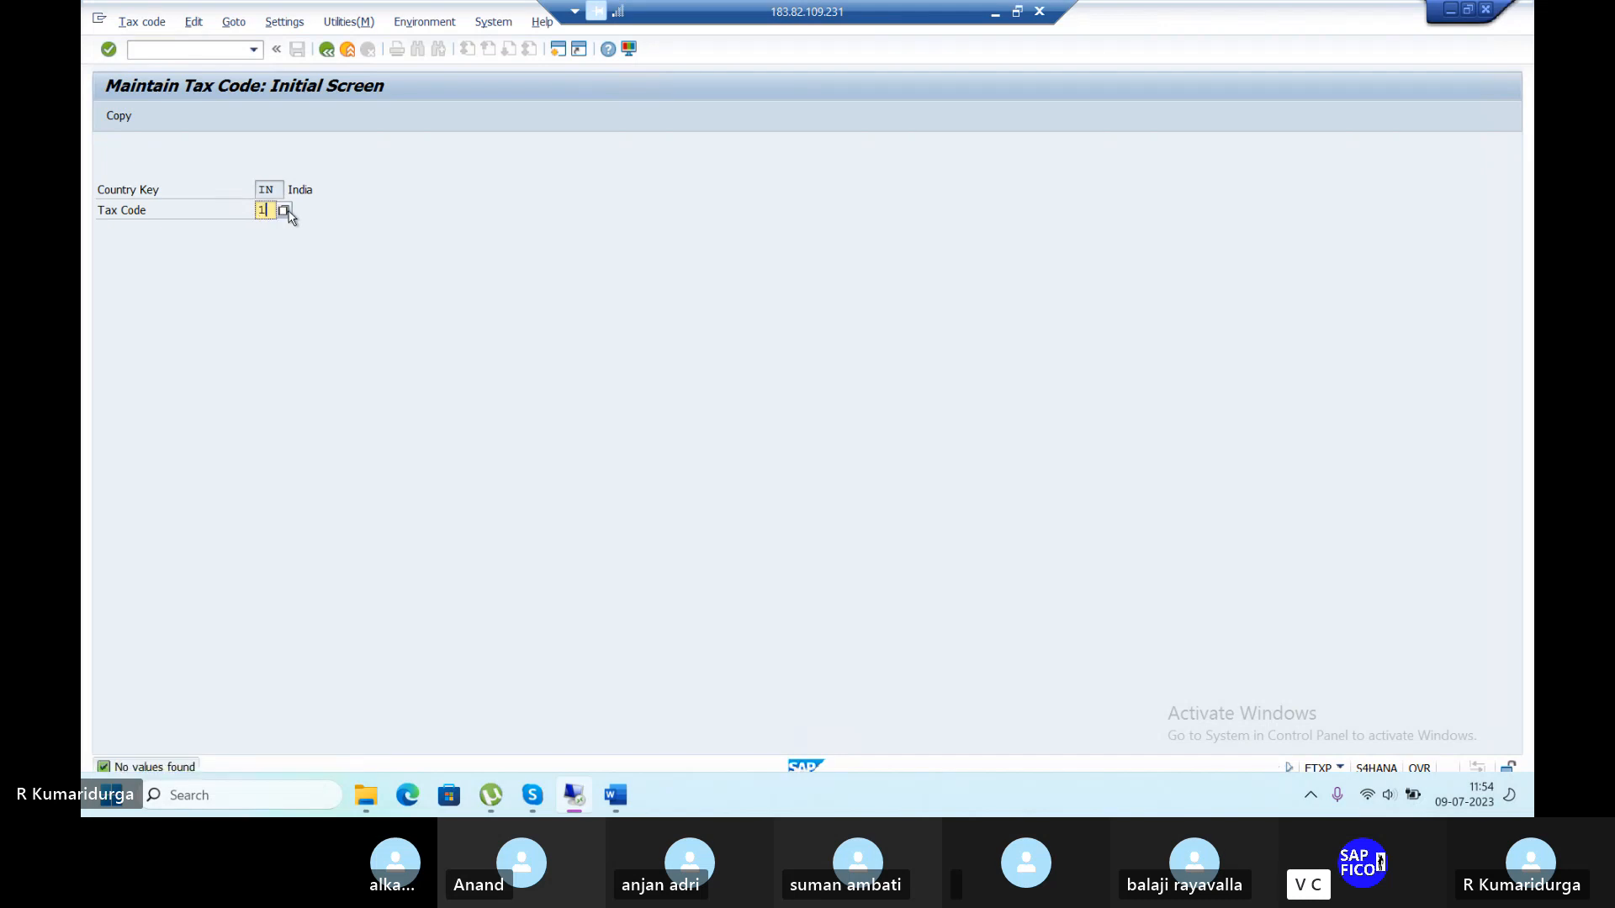
{"action": "key", "text": "Return"}
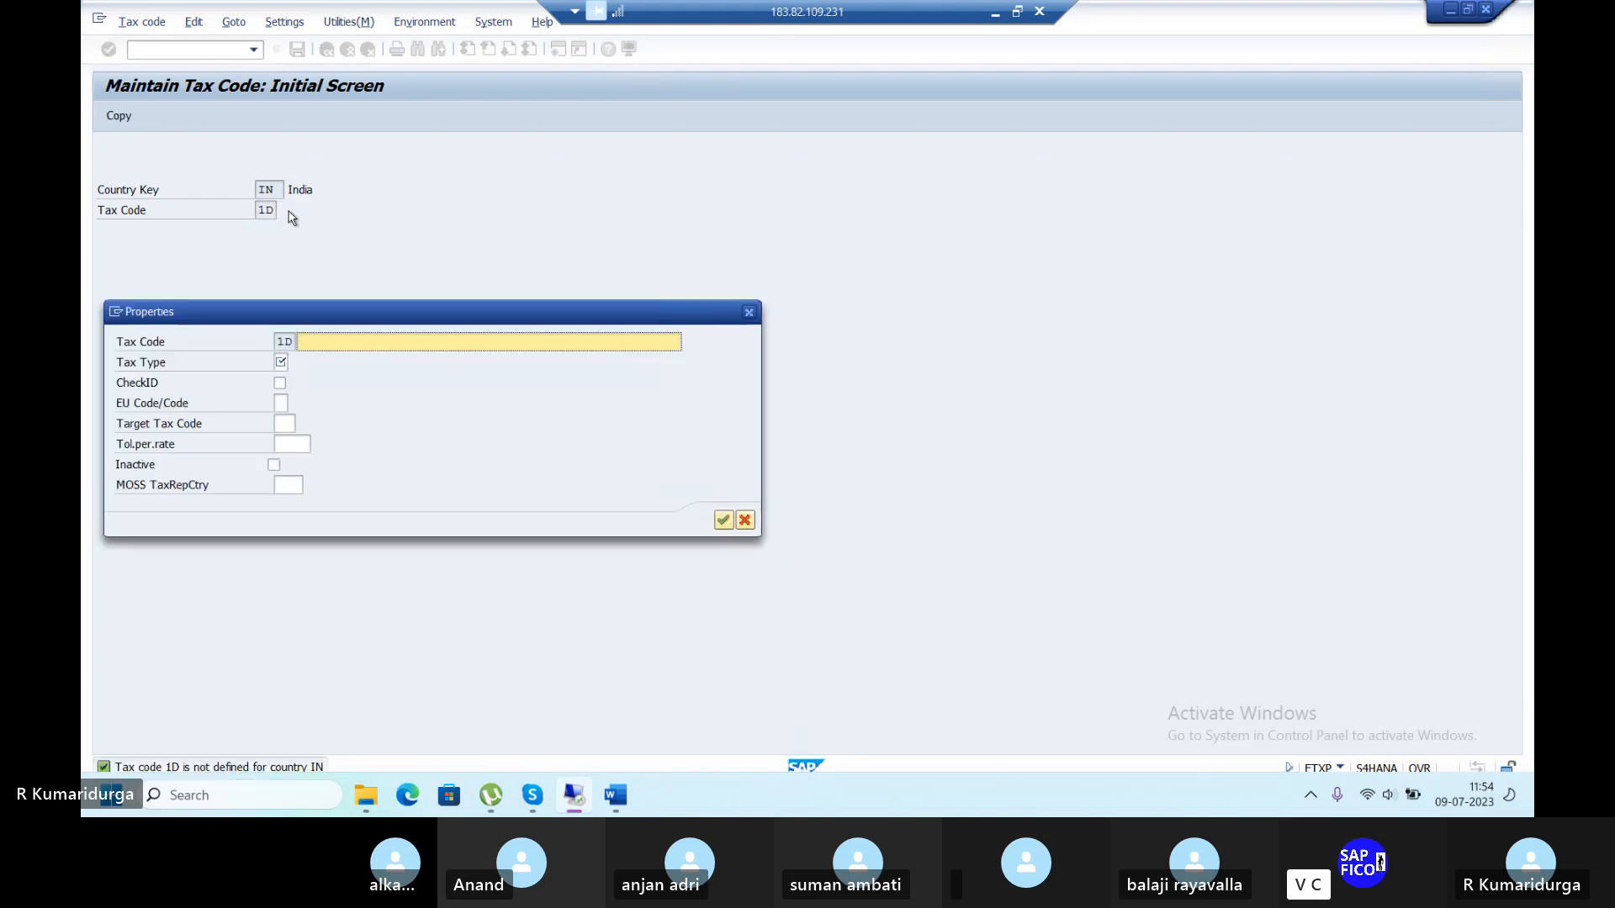
Describe tax code 1D as 'INPUT TAX @5%' with tax type V (Input tax).
{"action": "type", "text": "INPUT TAX @5%"}
{"action": "left_click", "coordinate": [280, 362]}
{"action": "left_click", "coordinate": [294, 363]}
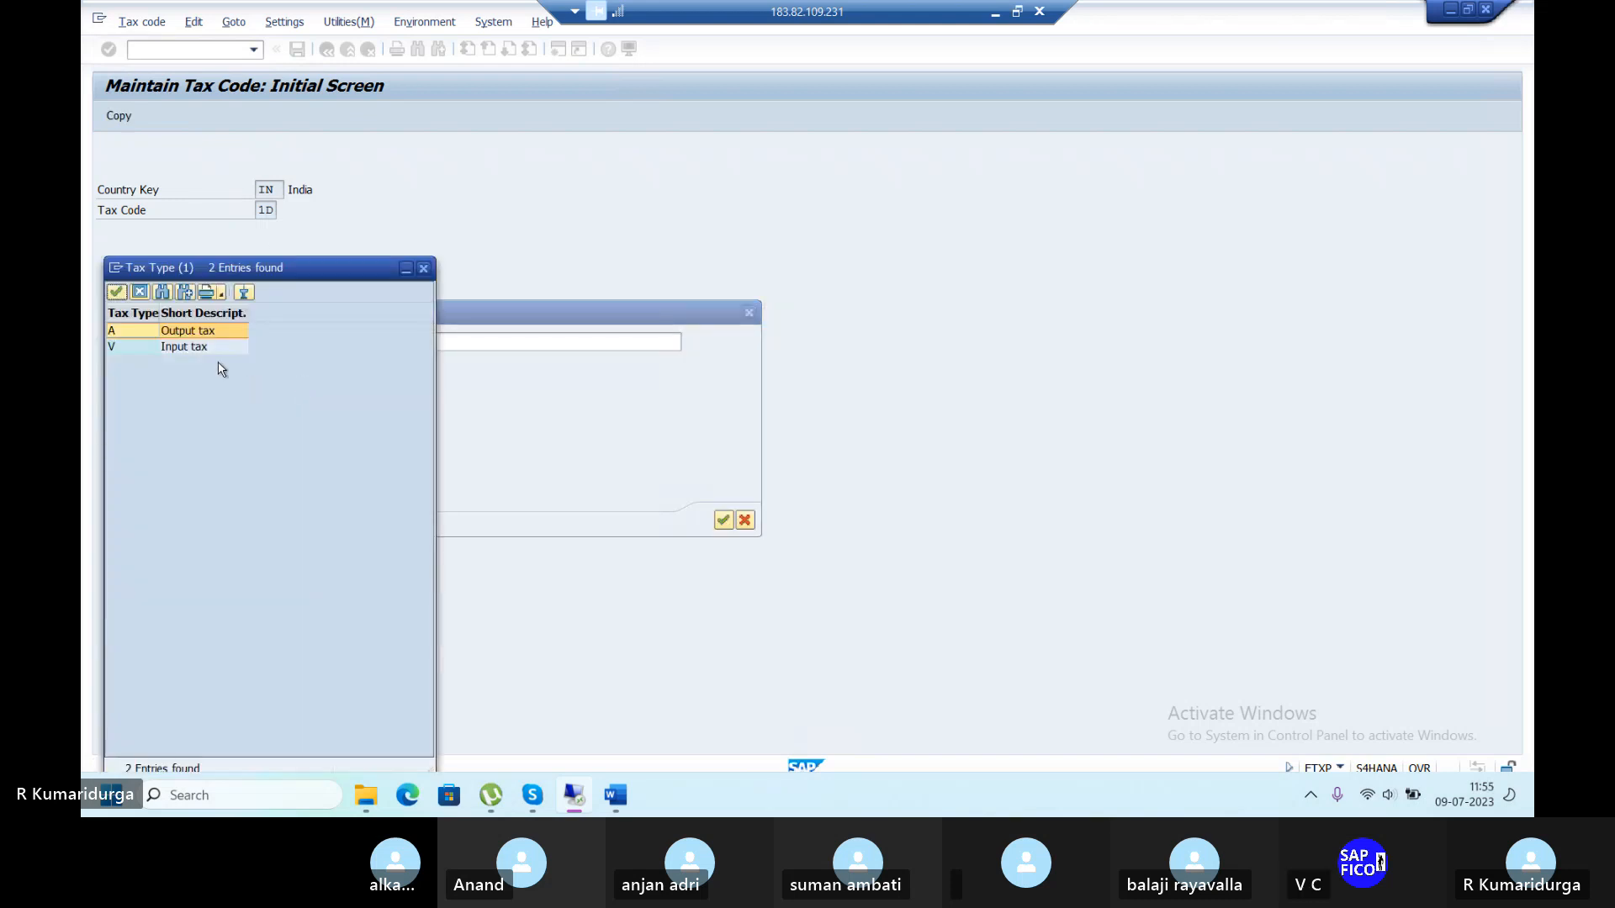
{"action": "left_click", "coordinate": [167, 350]}
{"action": "left_click", "coordinate": [167, 357]}
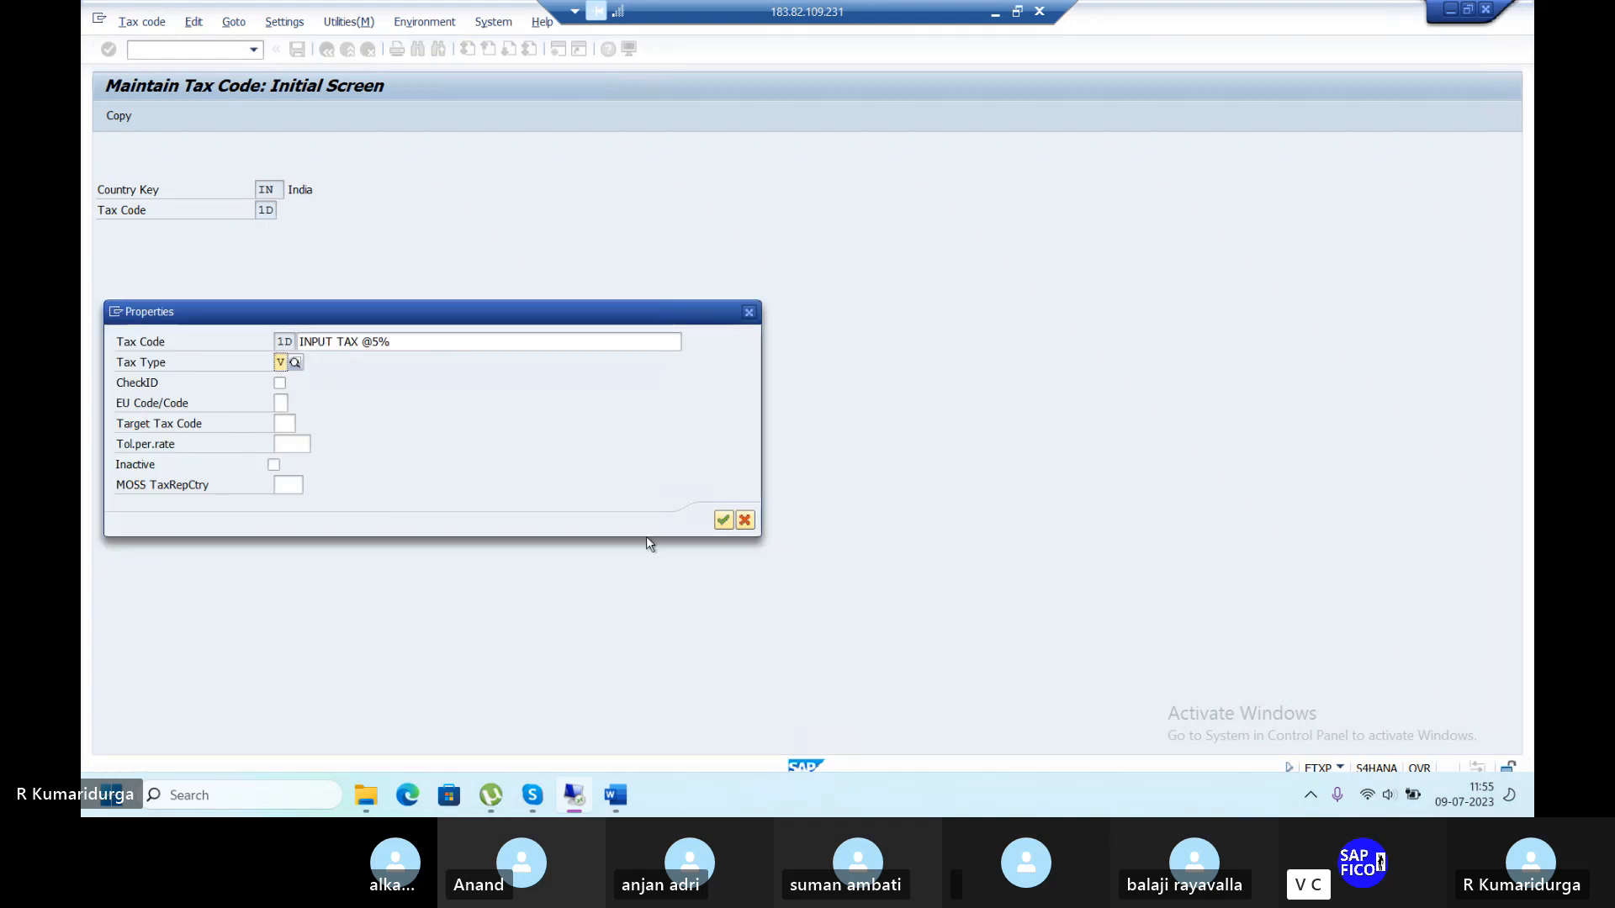
{"action": "left_click", "coordinate": [723, 520]}
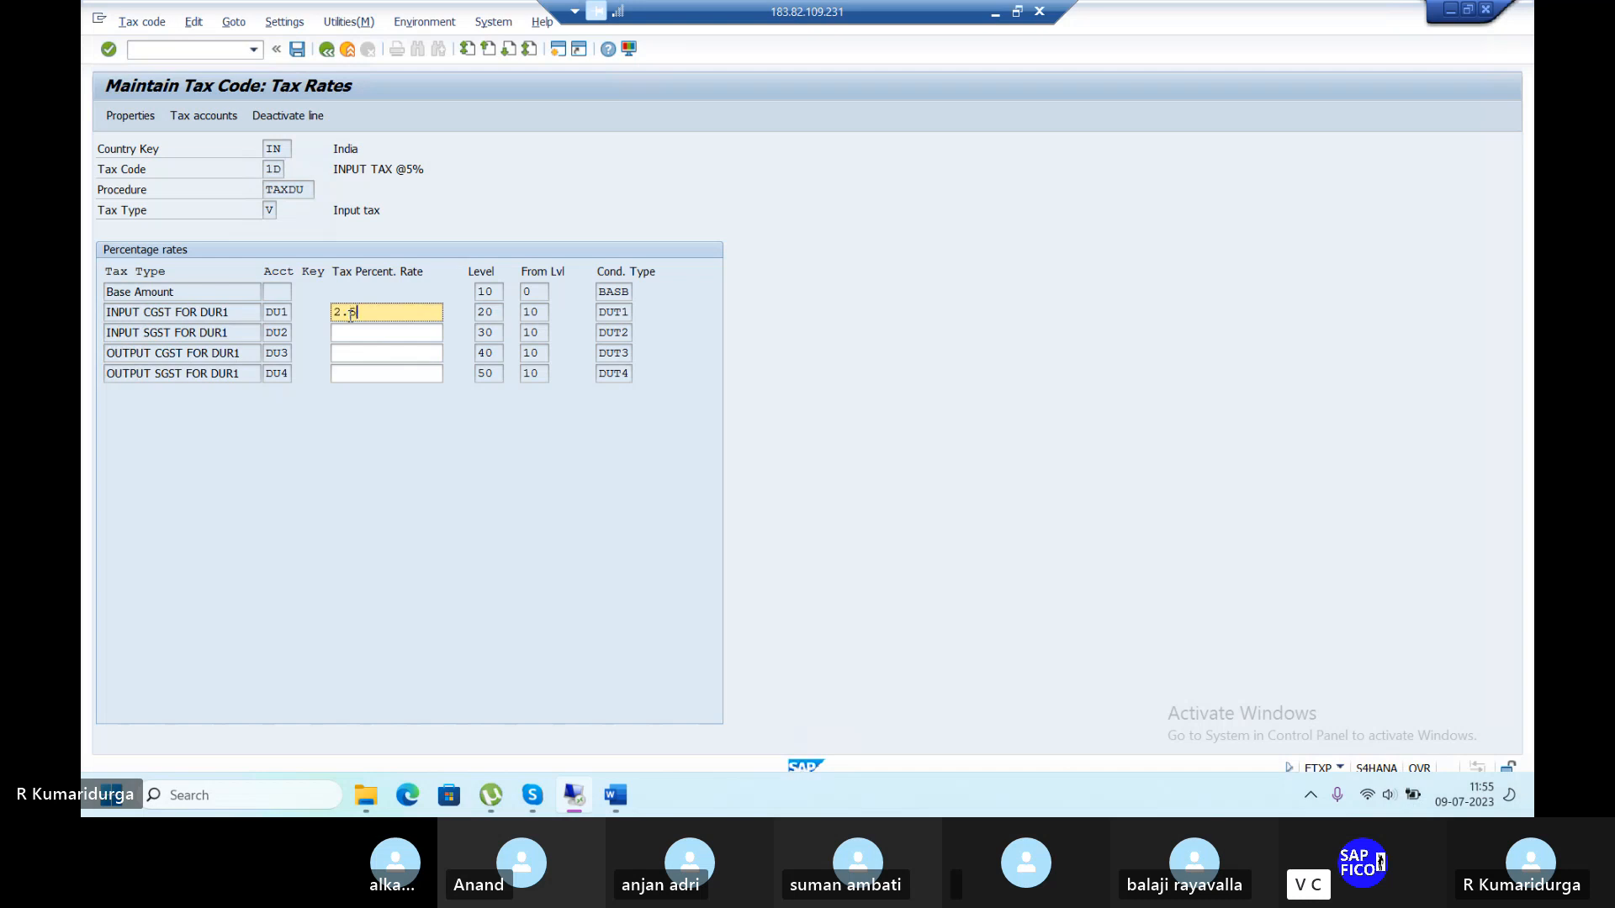
Accept 2.5% input CGST and SGST rates for 1D and save it.
{"action": "key", "text": "Tab"}
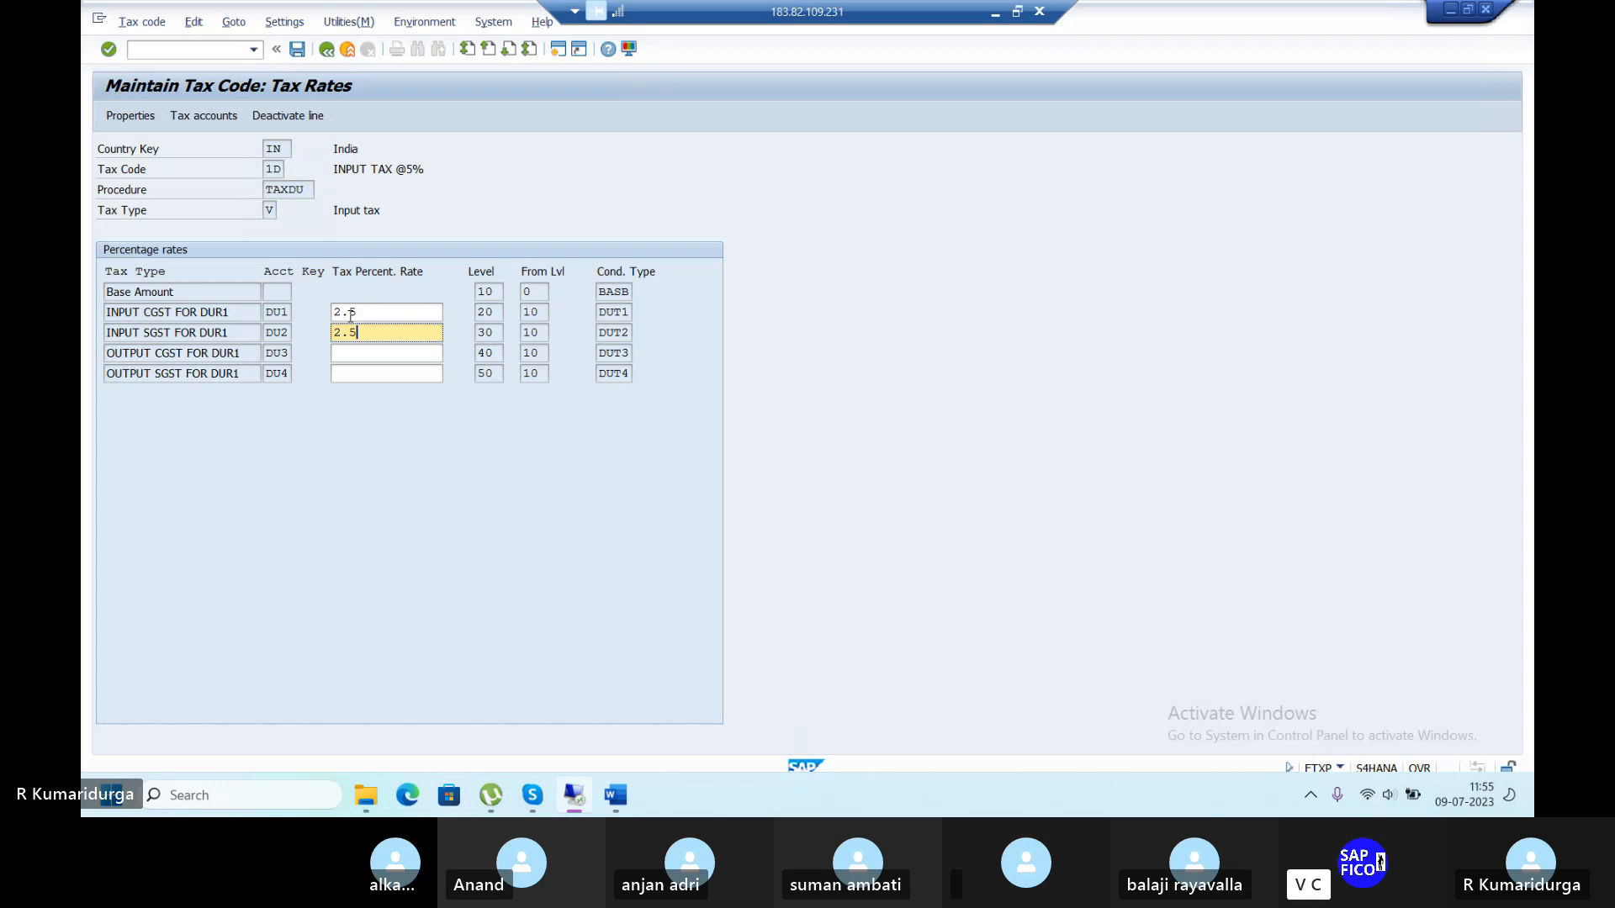
{"action": "left_click", "coordinate": [351, 314]}
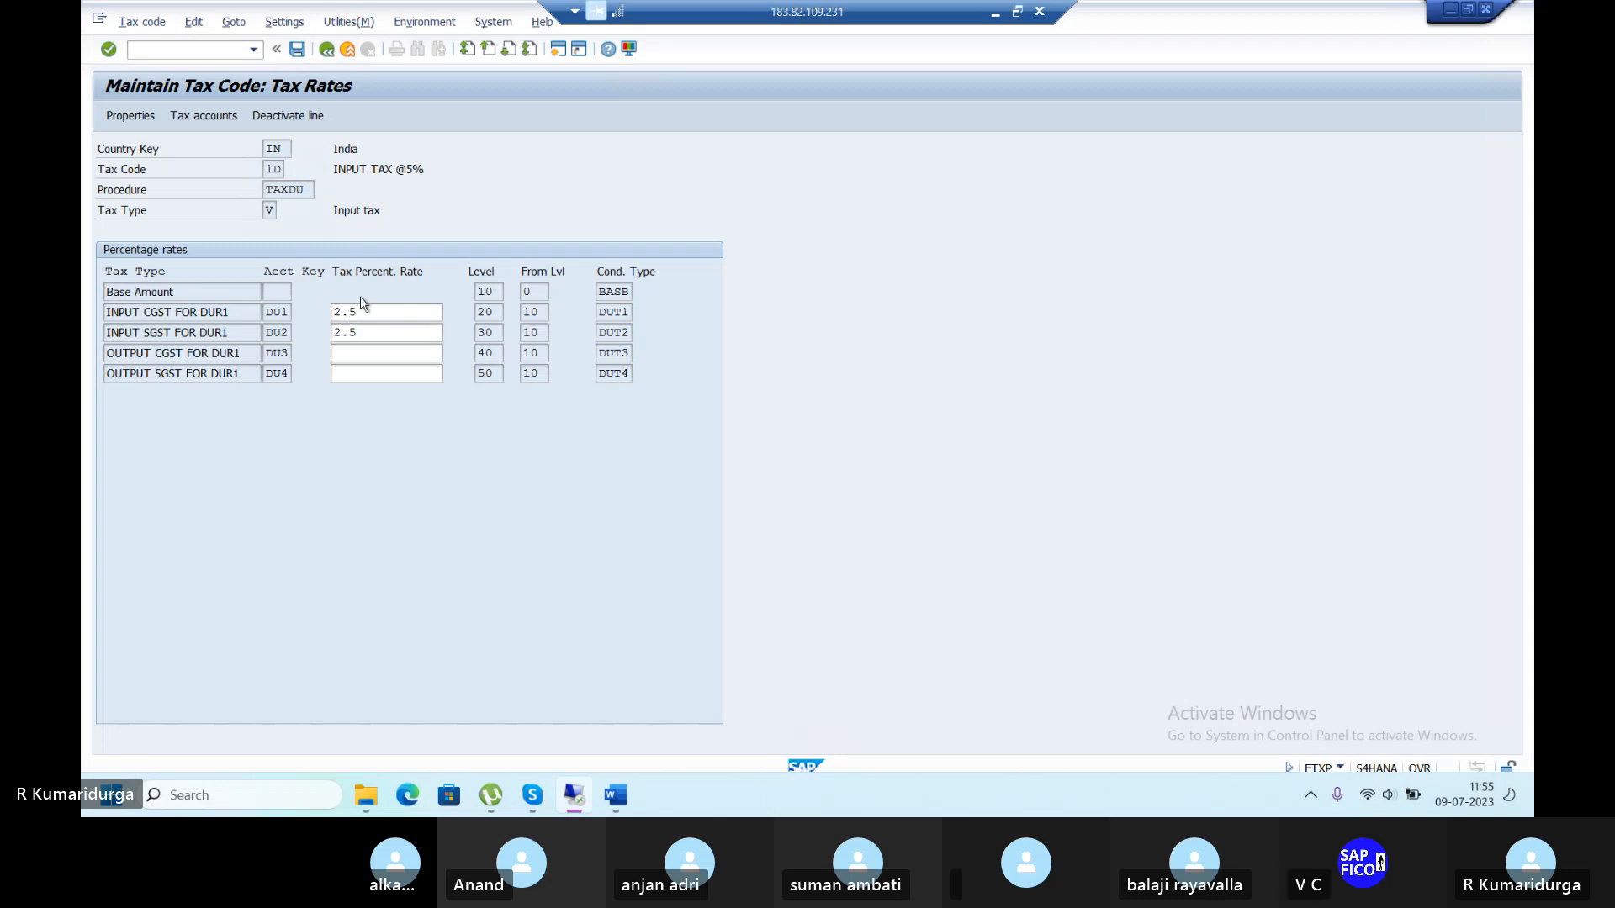
{"action": "key", "text": "Return"}
{"action": "left_click", "coordinate": [298, 50]}
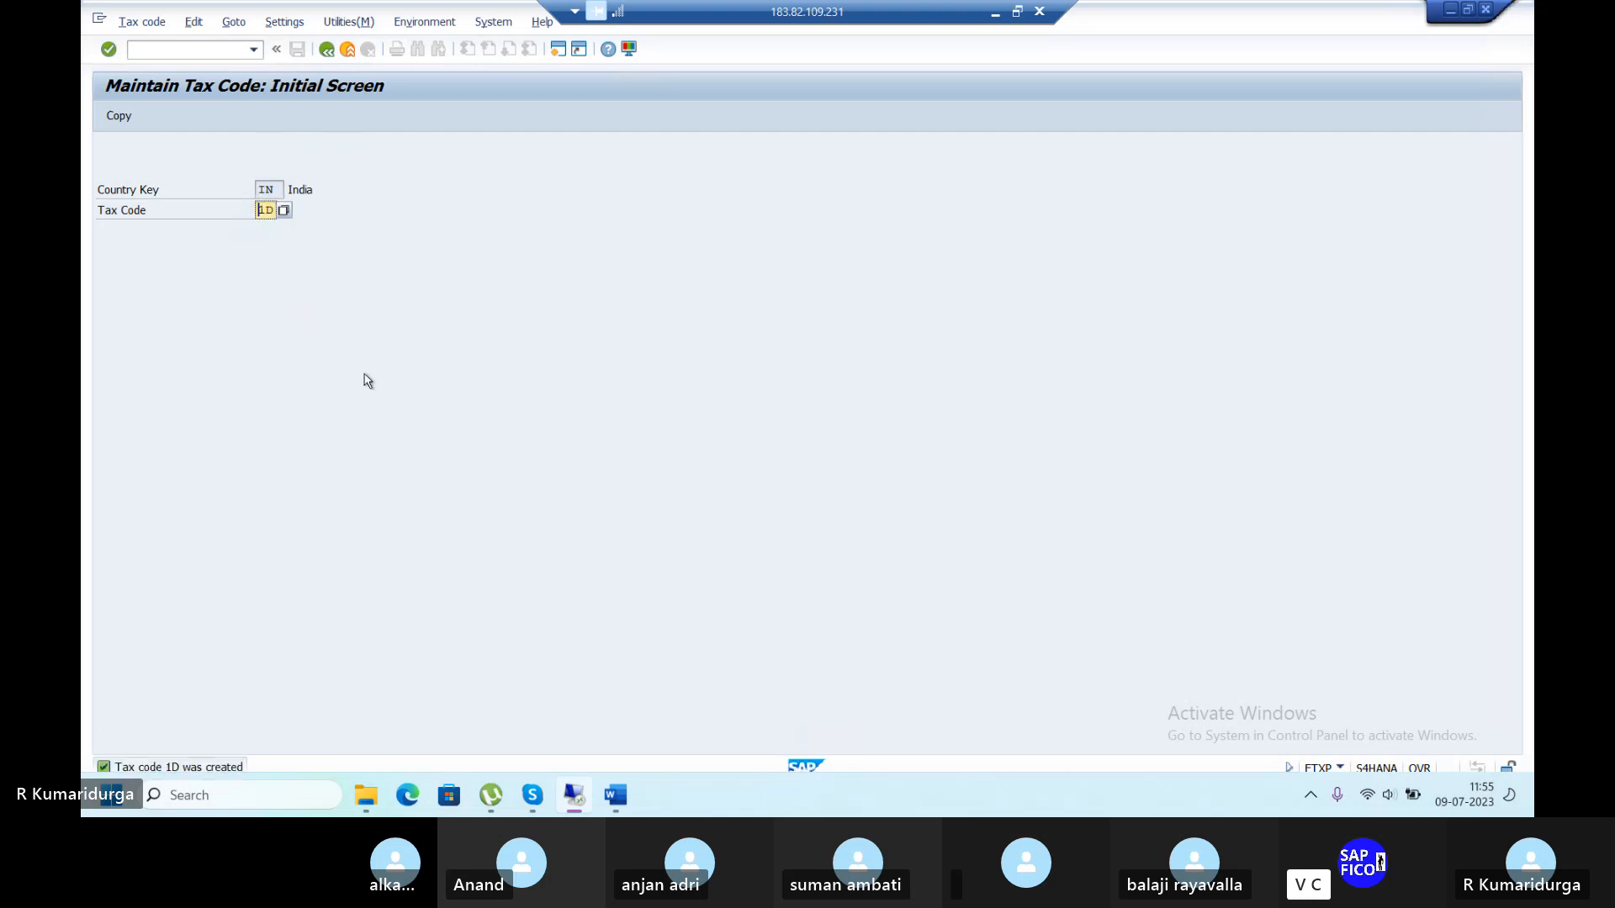
Describe tax code 2D as 'OUTPUT TAX@ 7%' with tax type A (Output tax).
{"action": "key", "text": "Return"}
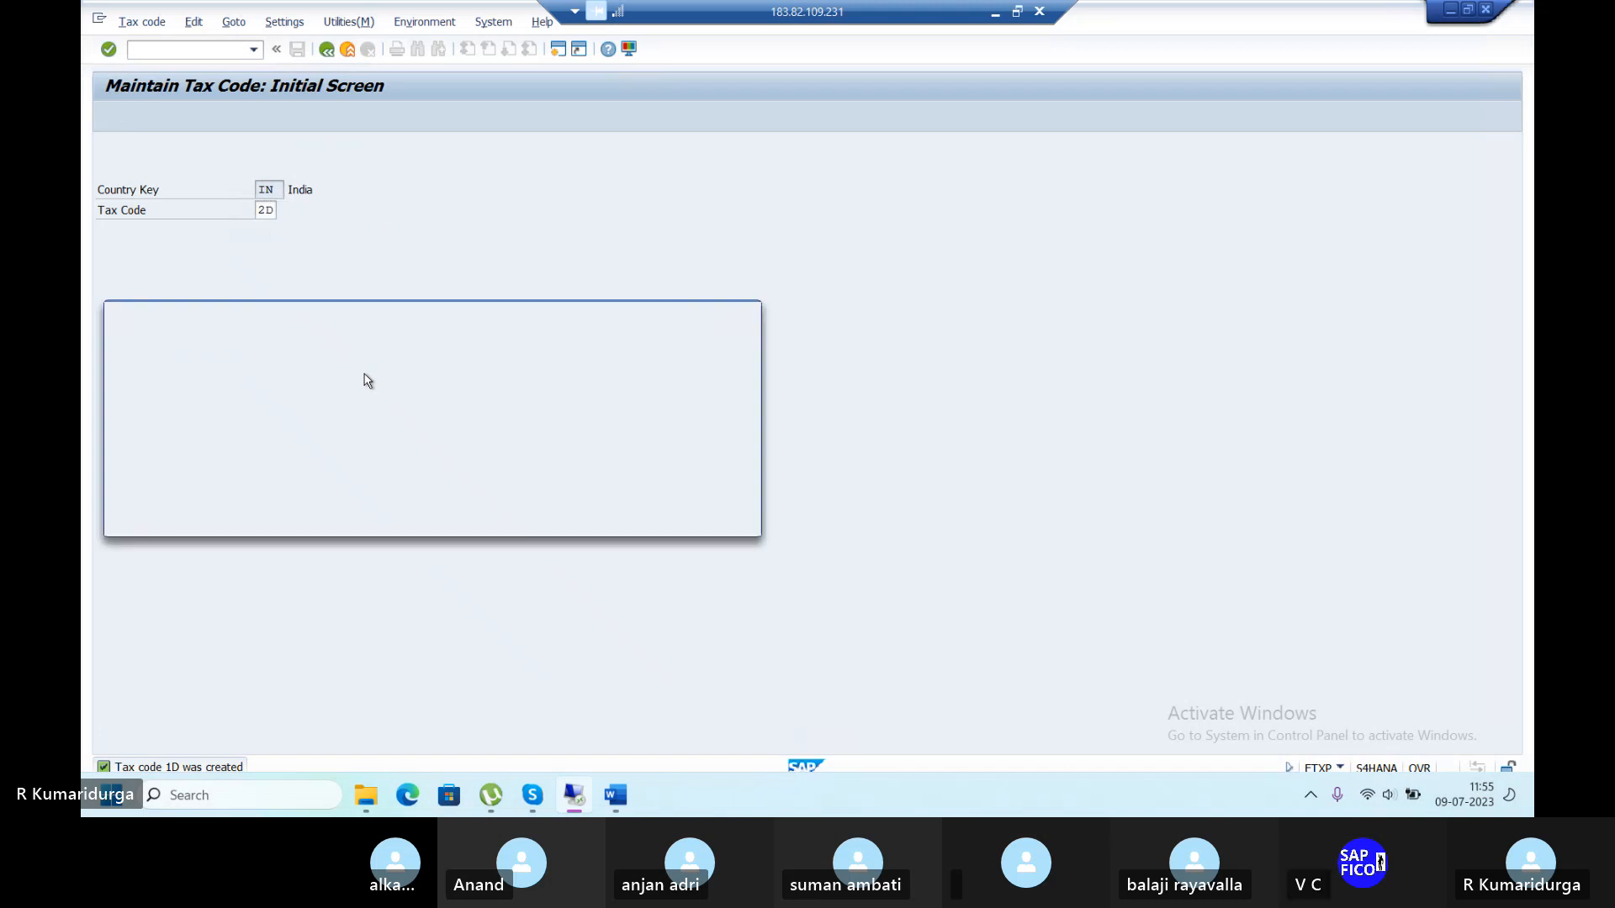
{"action": "type", "text": "OU"}
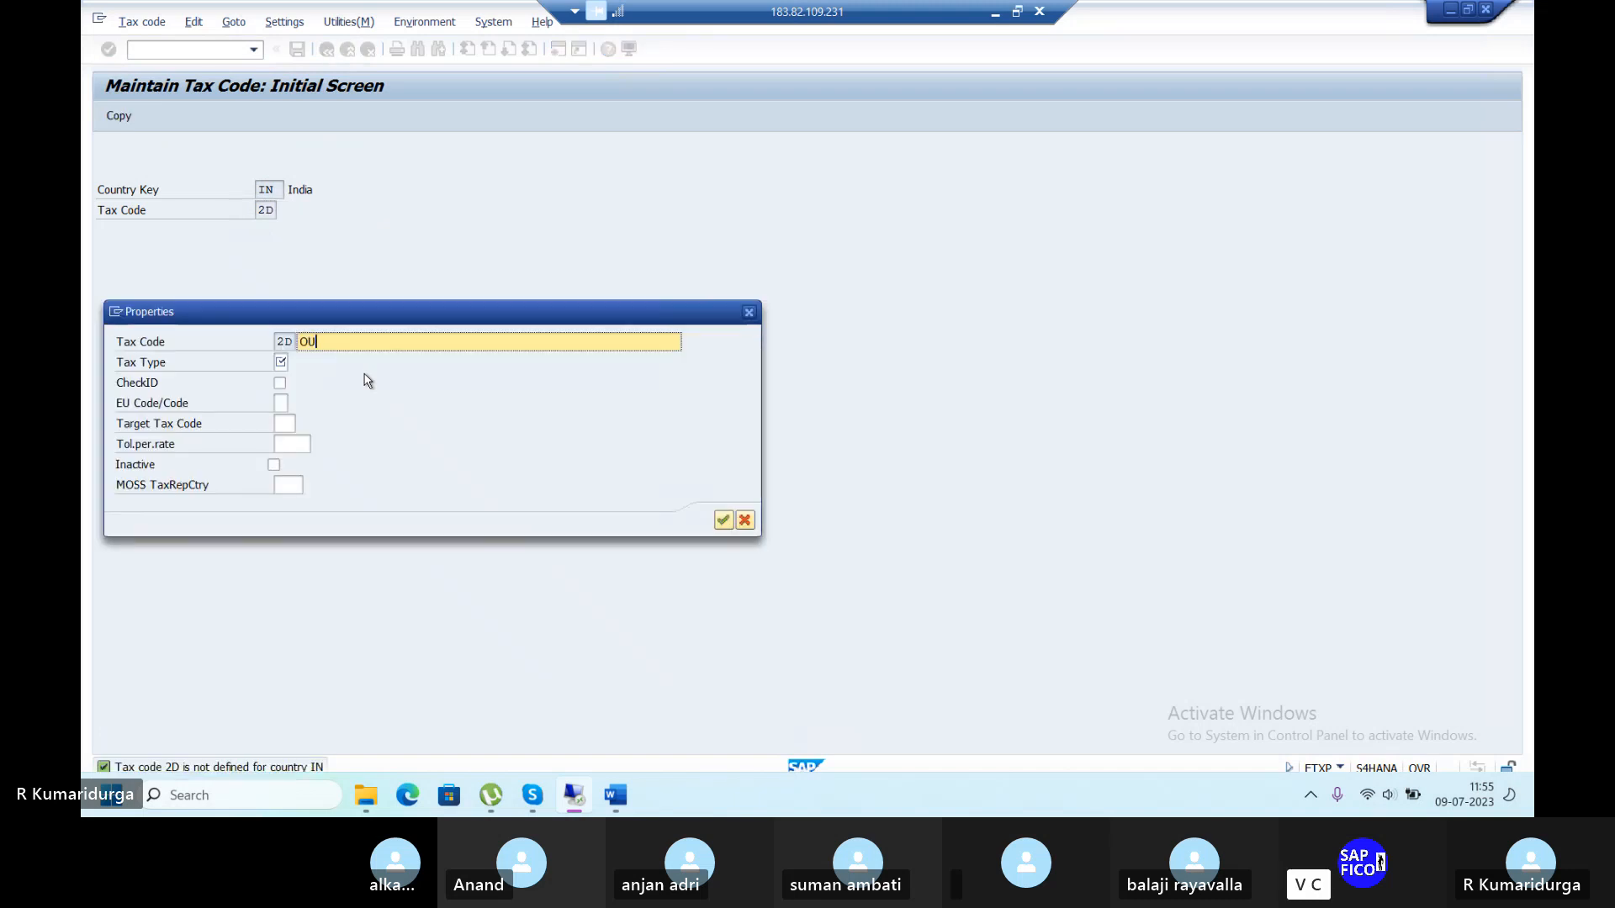
{"action": "type", "text": "TPUT TAX@ 7%"}
{"action": "left_click", "coordinate": [293, 362]}
{"action": "left_click", "coordinate": [294, 363]}
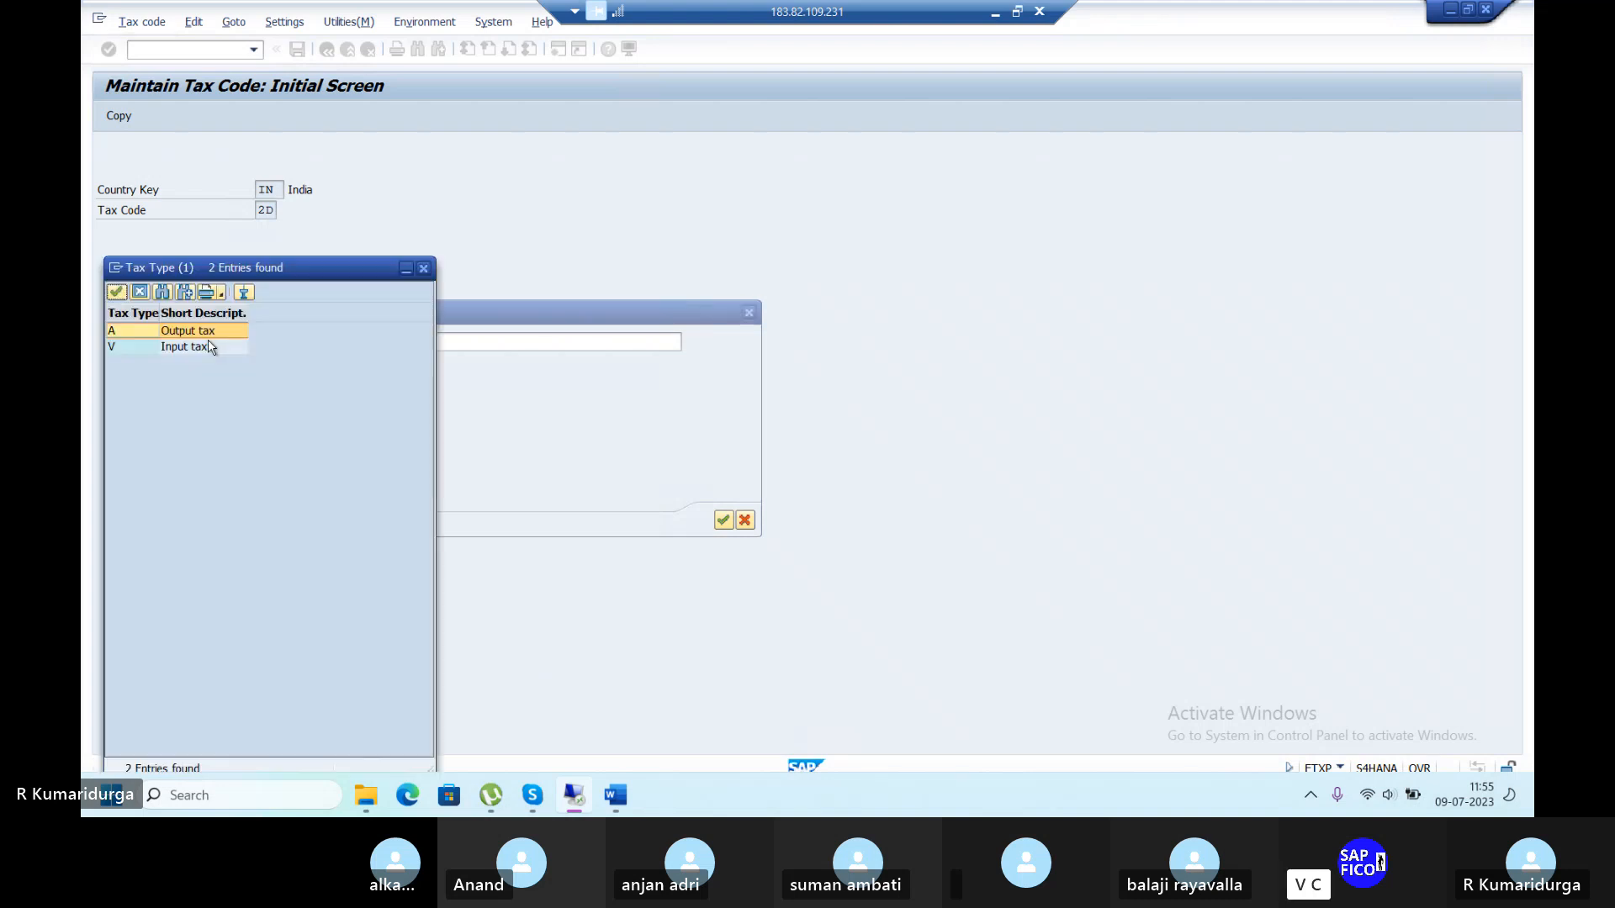
{"action": "double_click", "coordinate": [210, 329]}
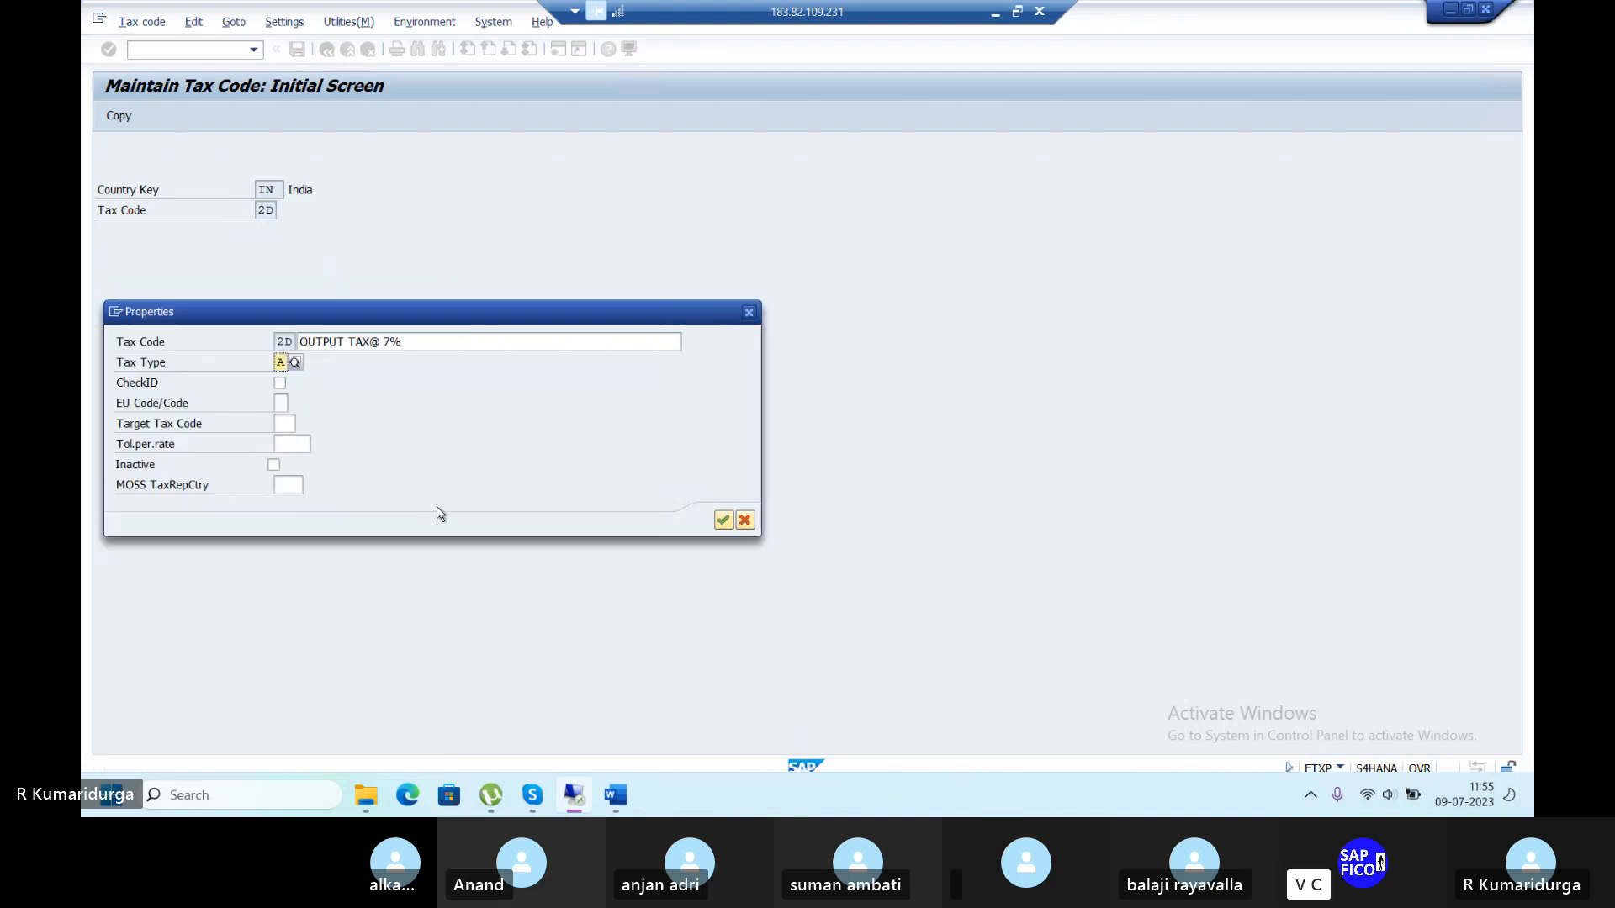
{"action": "left_click", "coordinate": [722, 520]}
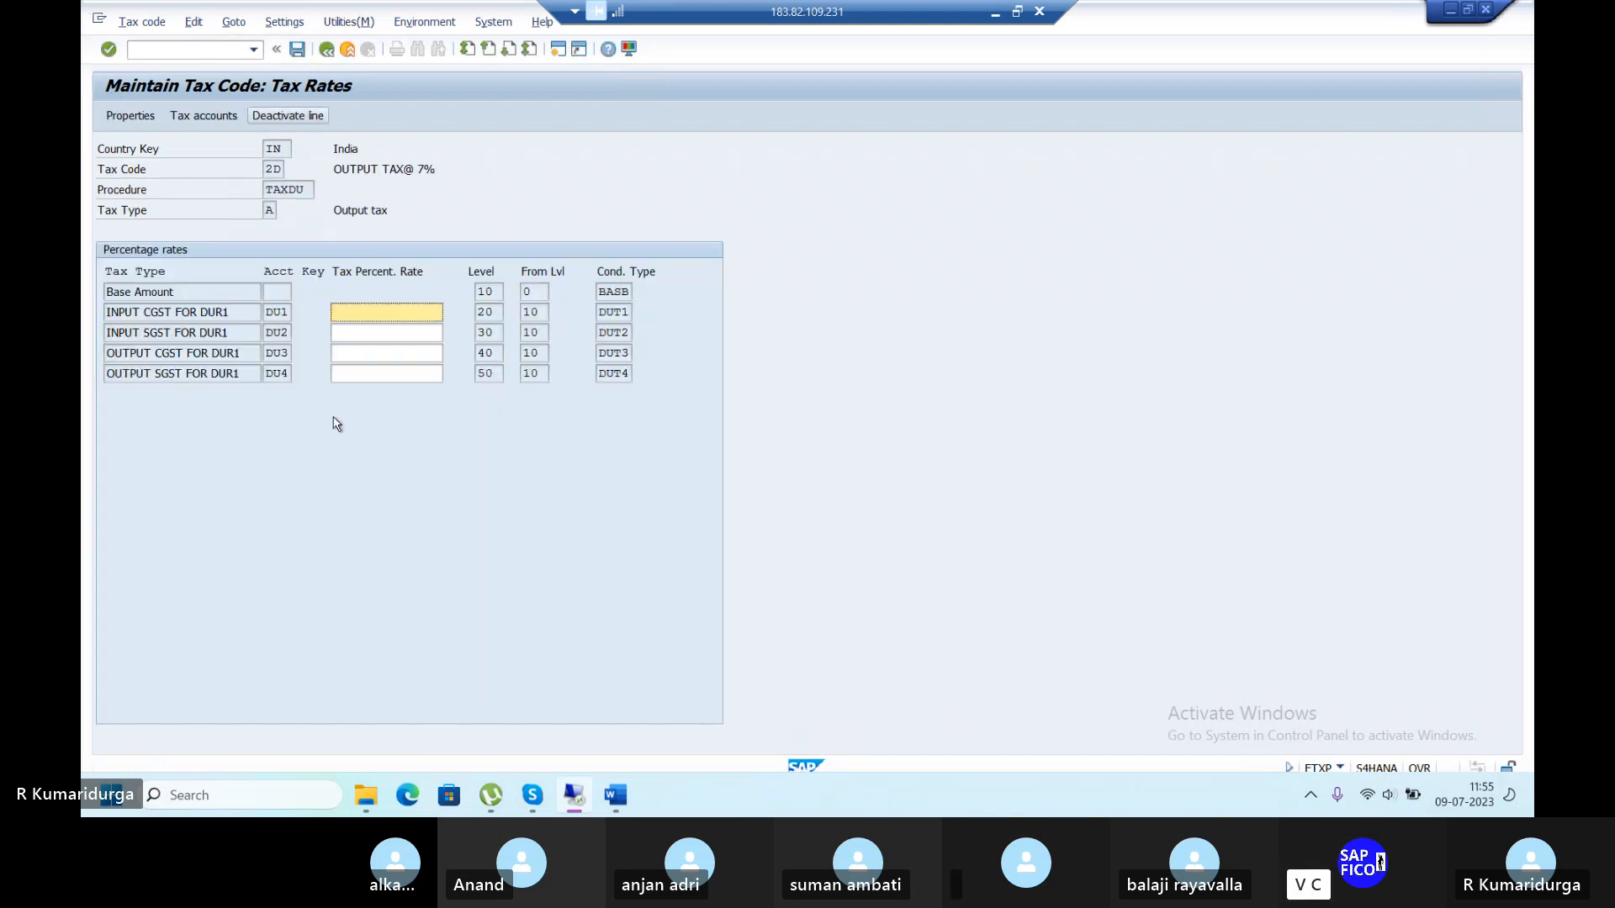
Set 3.5% output CGST and SGST rates for 2D and save it.
{"action": "left_click", "coordinate": [385, 353]}
{"action": "type", "text": "3.5"}
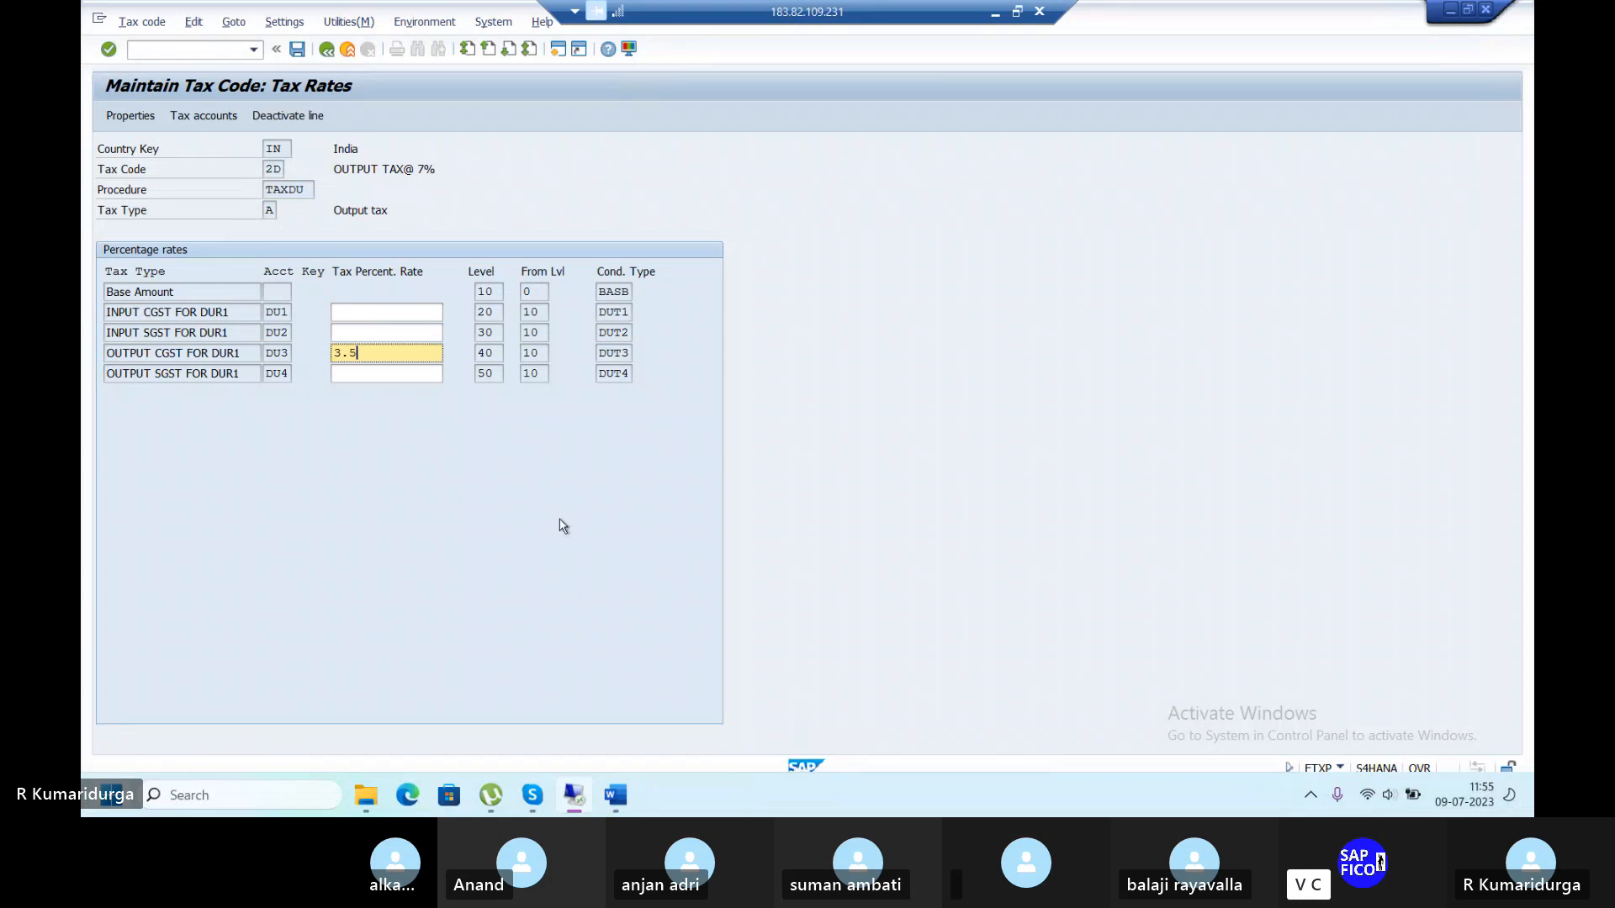
{"action": "left_click", "coordinate": [405, 375]}
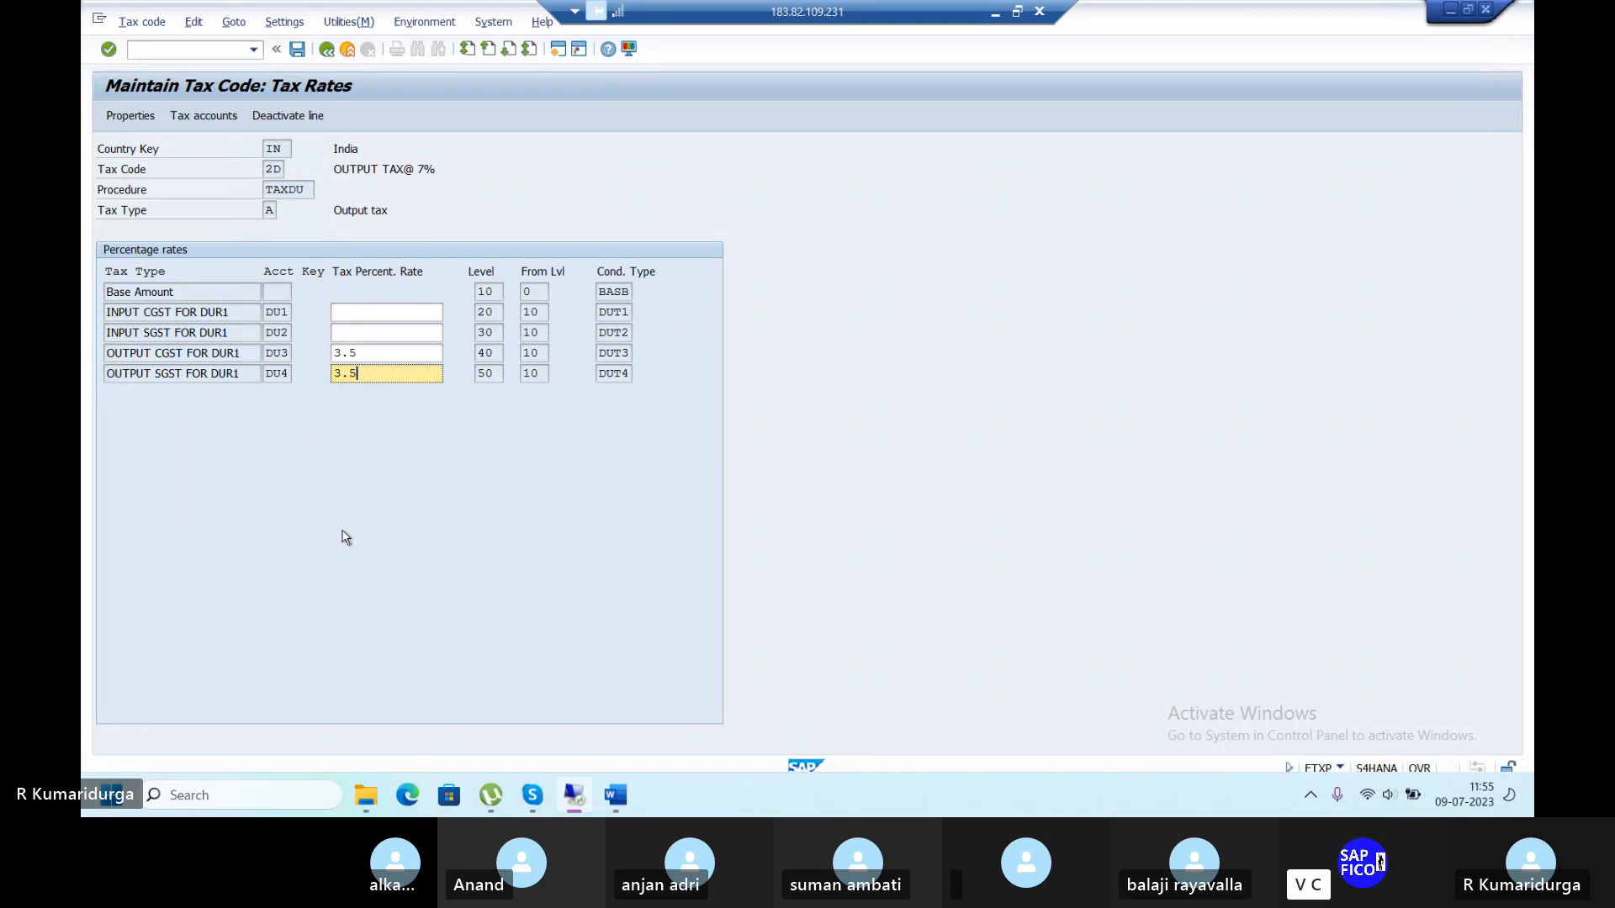
{"action": "key", "text": "Return"}
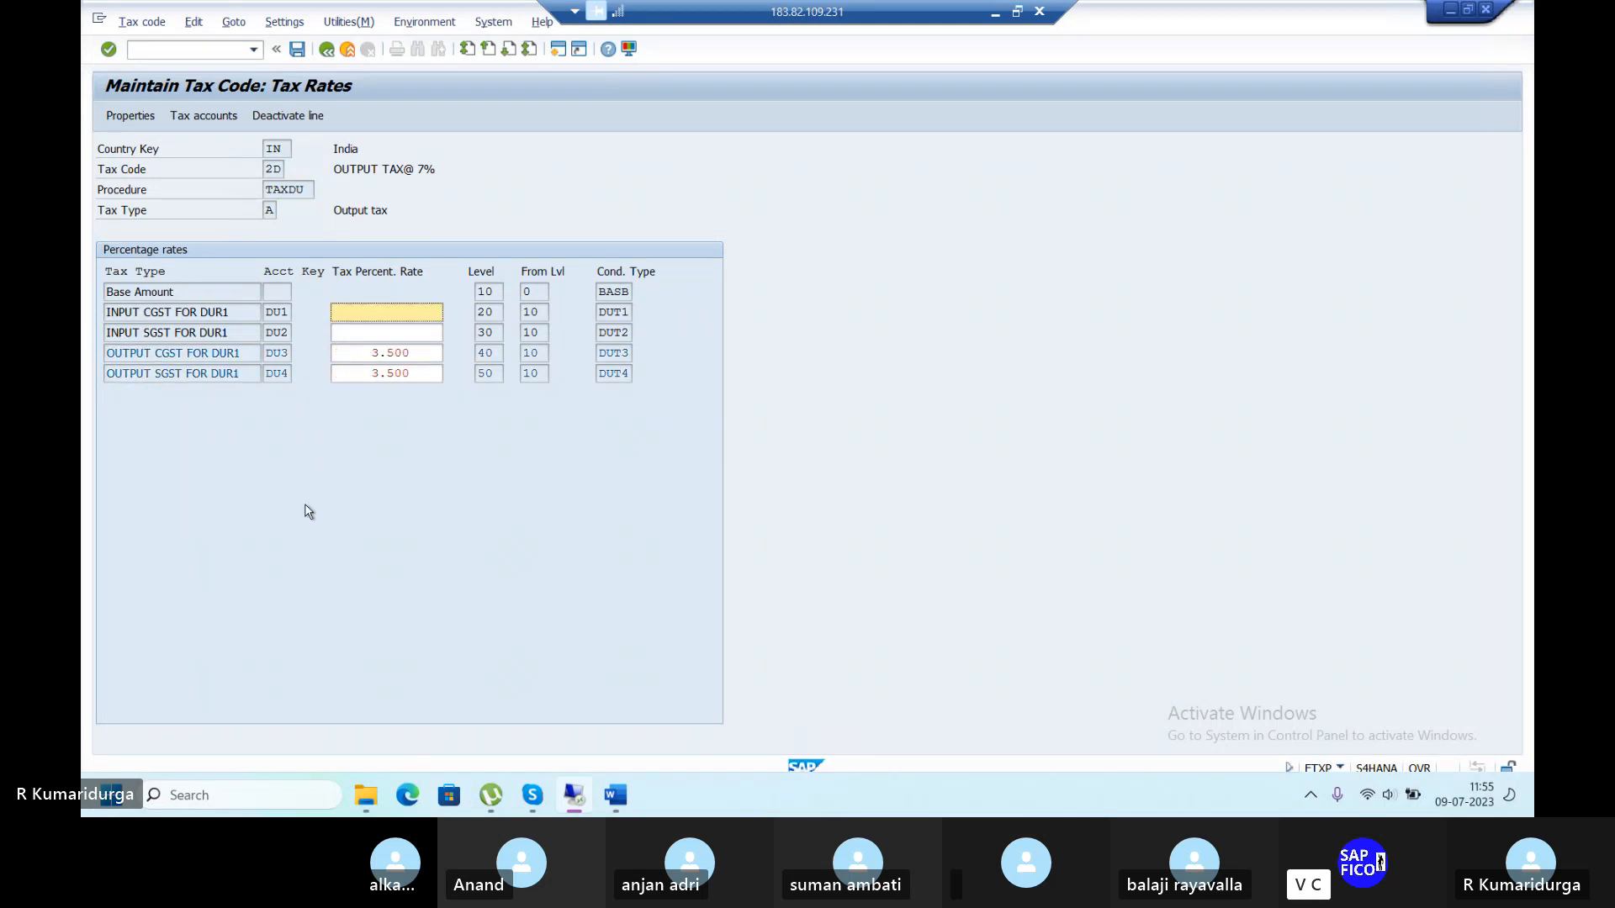
{"action": "left_click", "coordinate": [297, 50]}
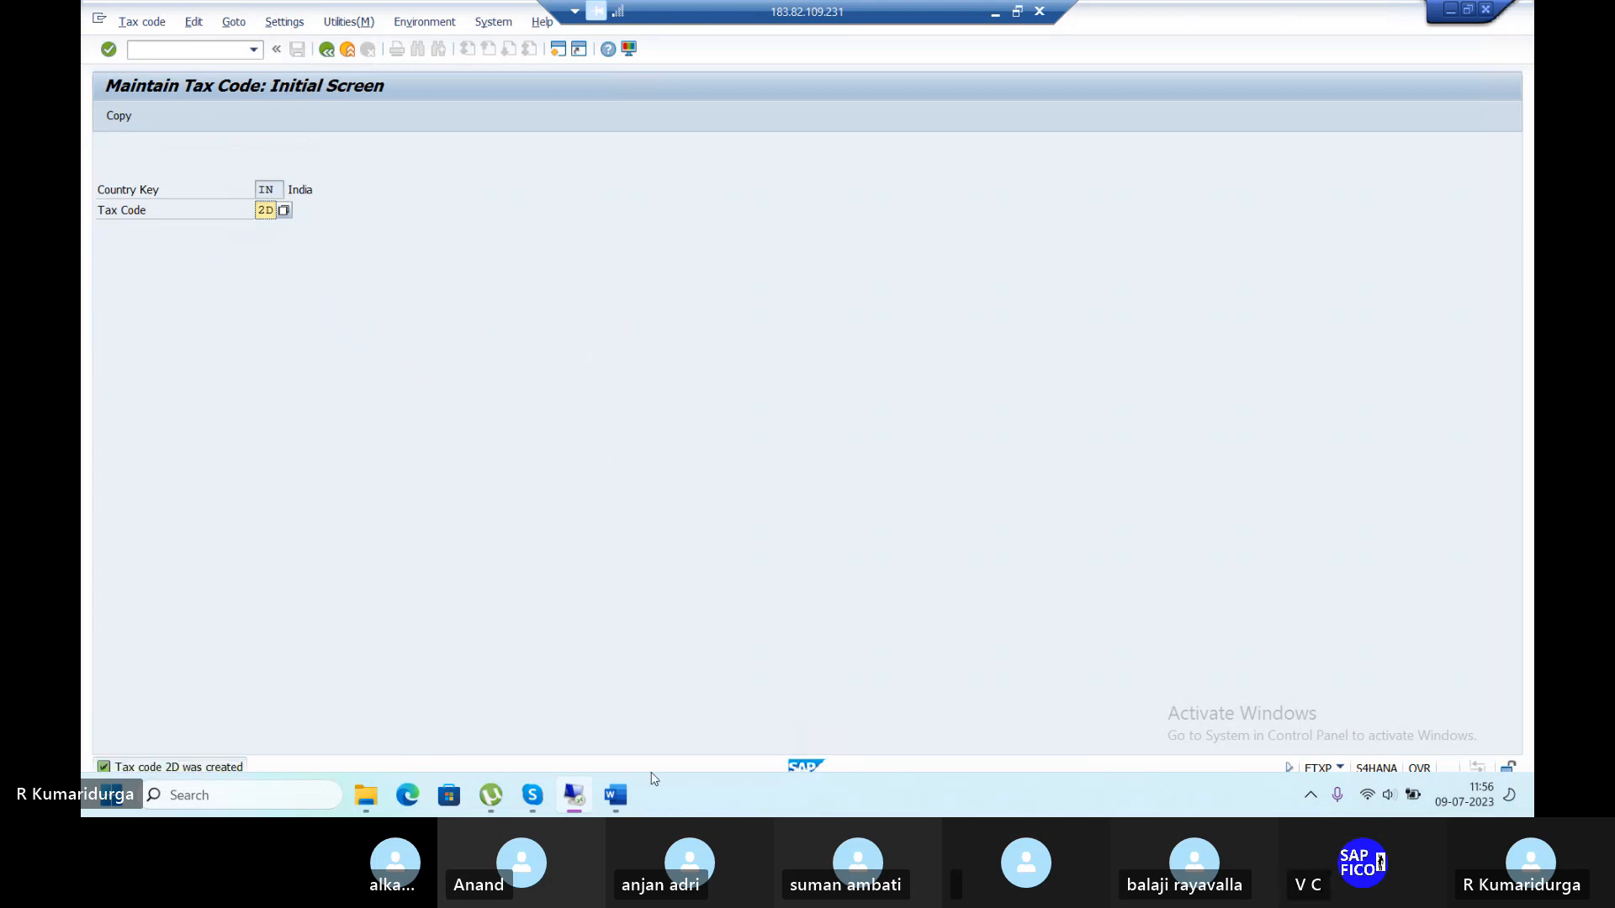
{"action": "left_click", "coordinate": [618, 795]}
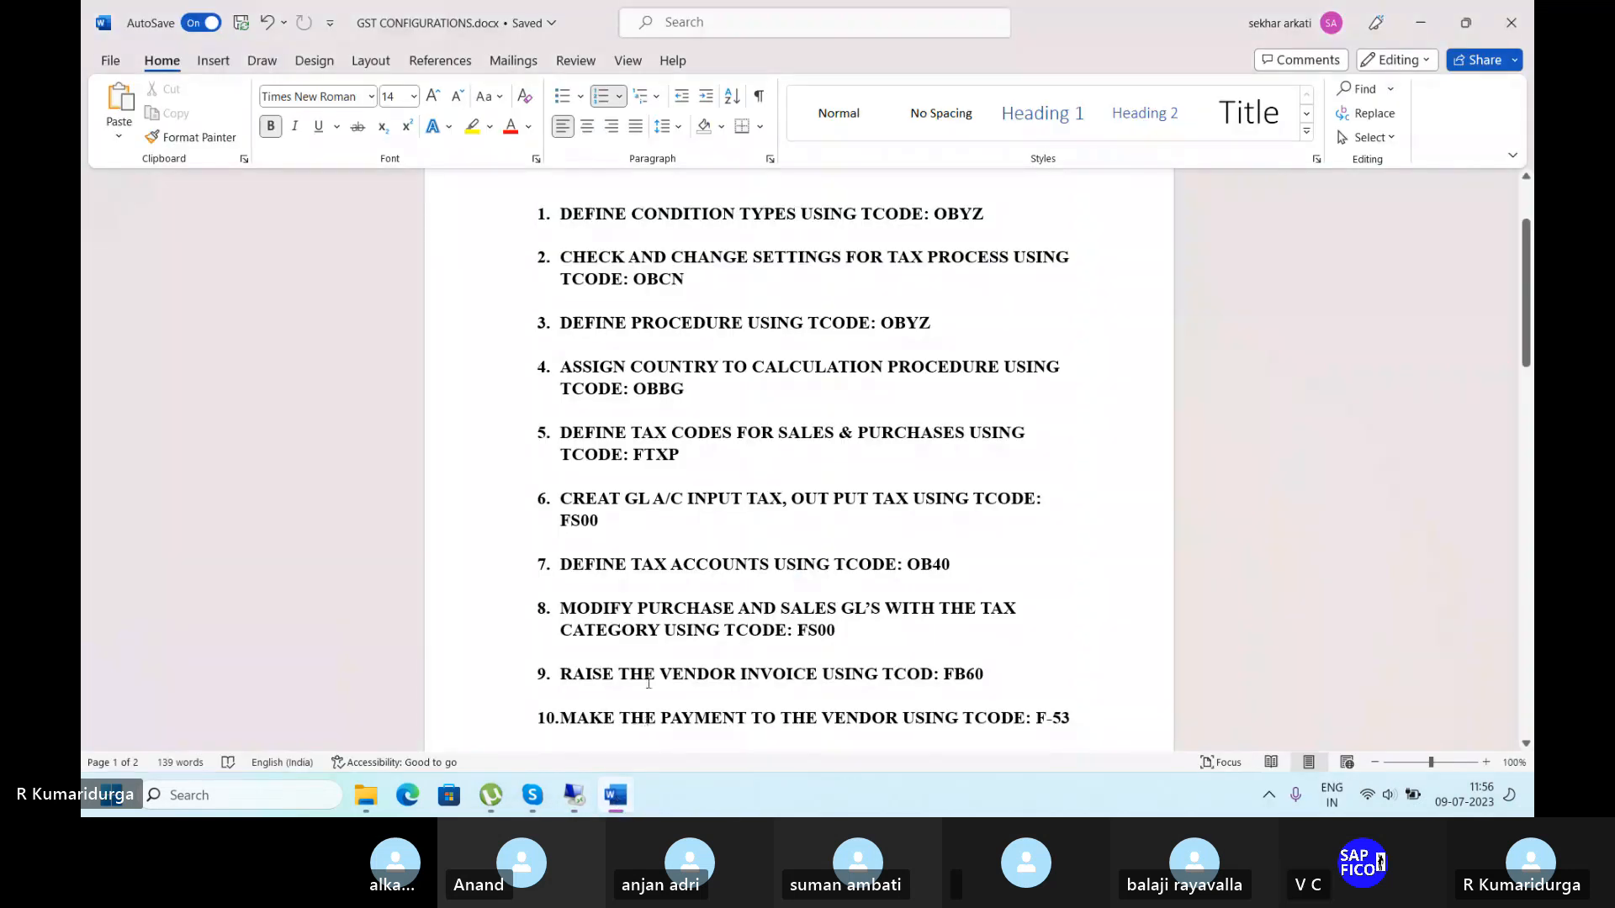
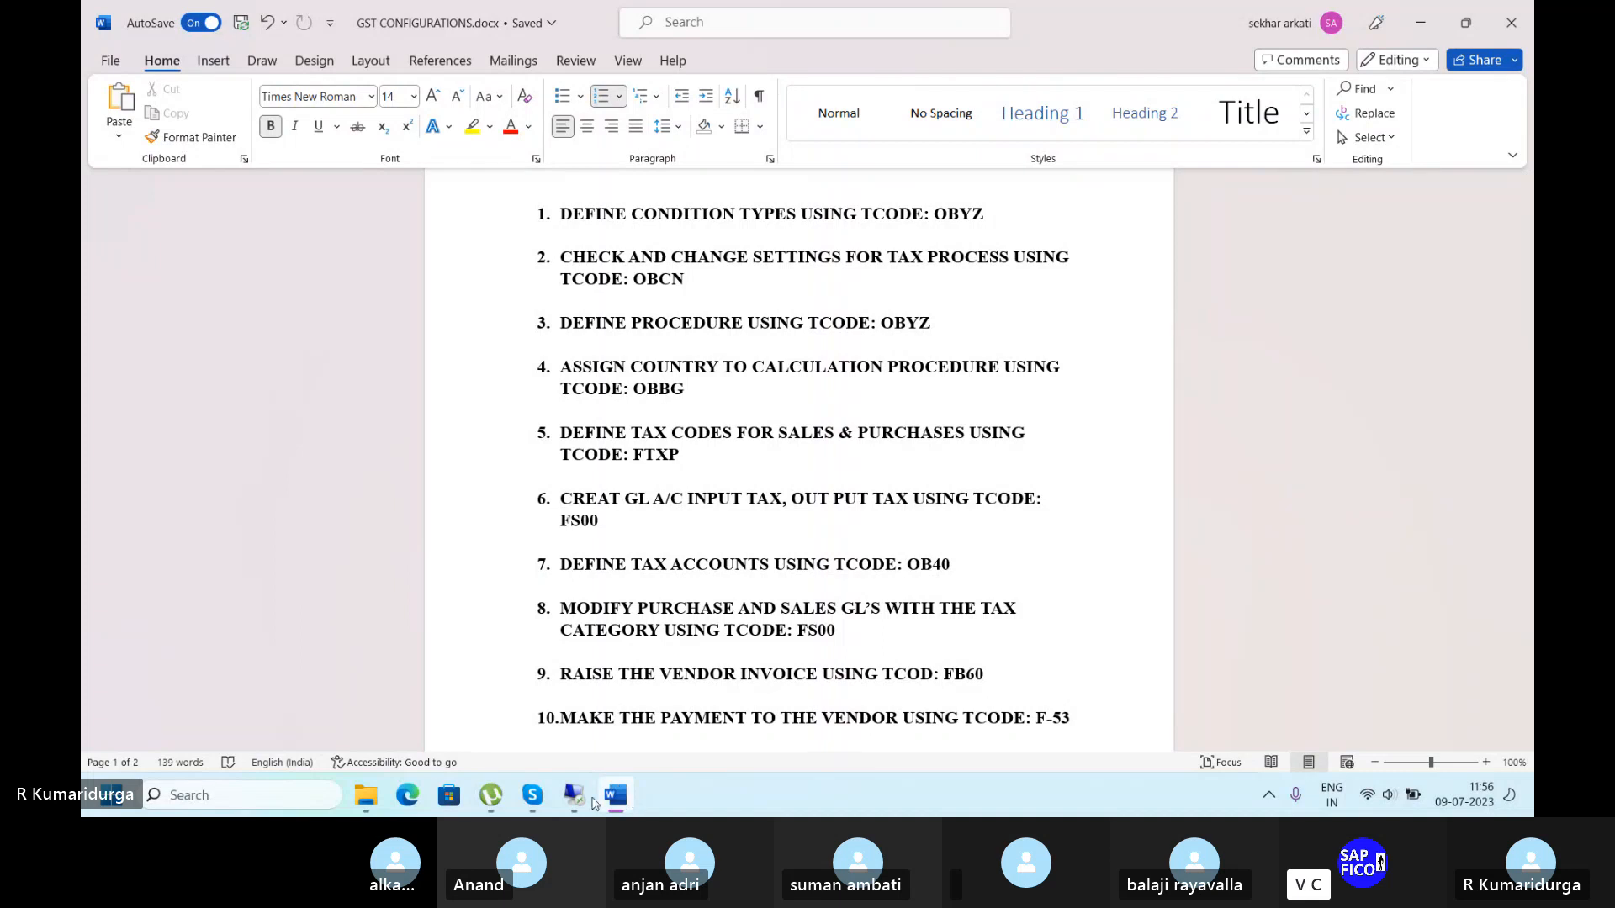
Leave the Word checklist and start transaction /NFS00 in SAP.
{"action": "left_click", "coordinate": [575, 795]}
{"action": "left_click", "coordinate": [196, 52]}
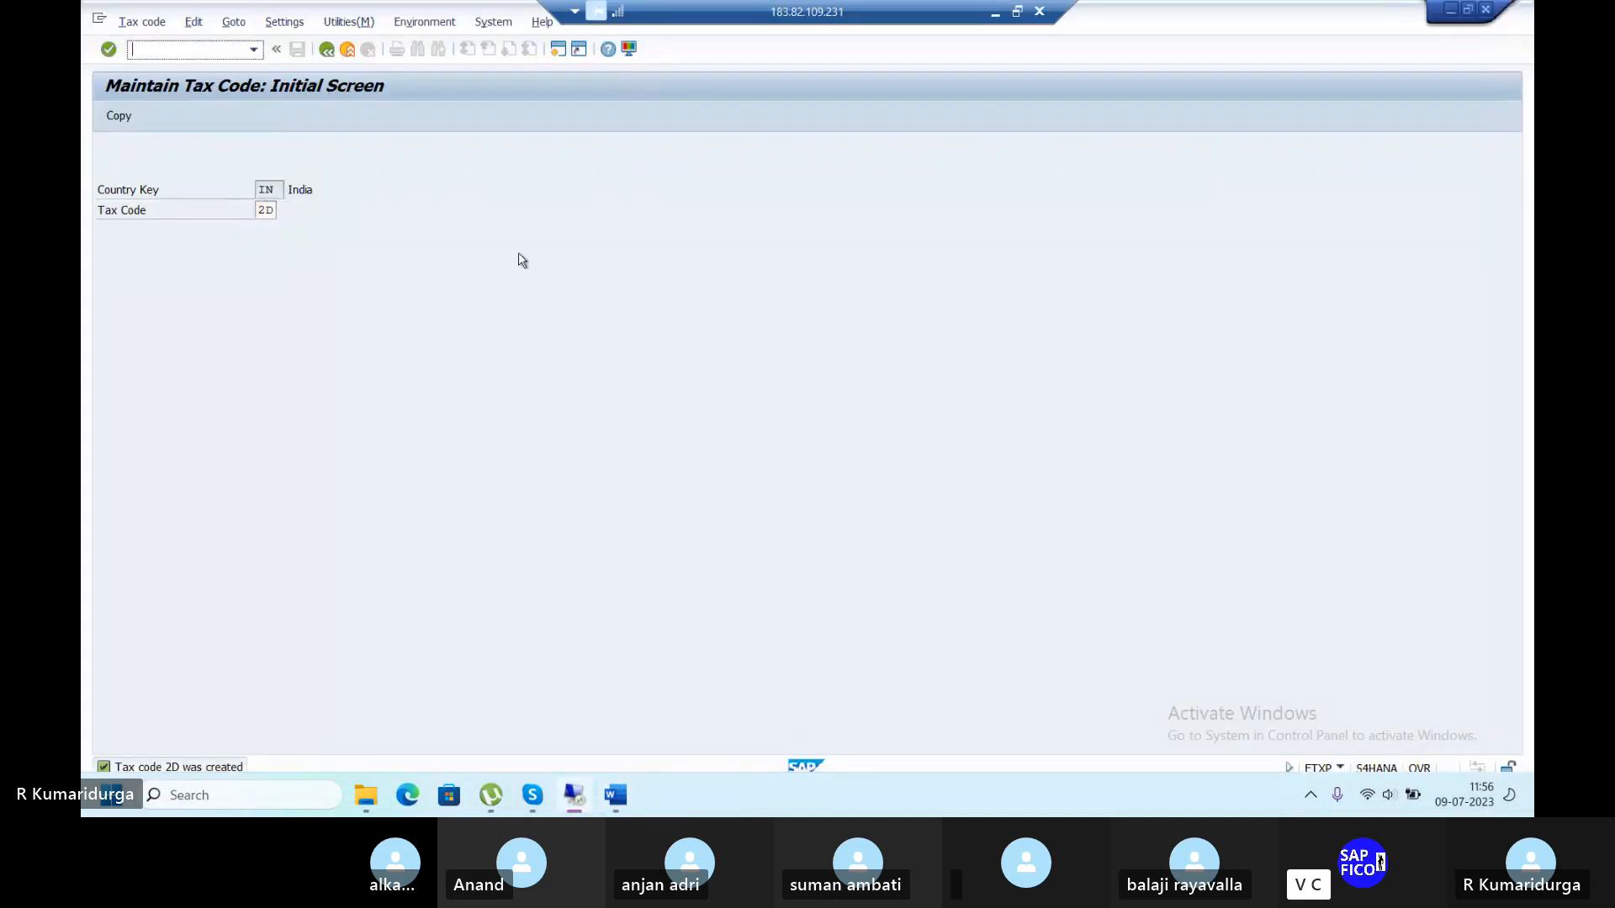
{"action": "type", "text": "/NFS00"}
{"action": "key", "text": "Return"}
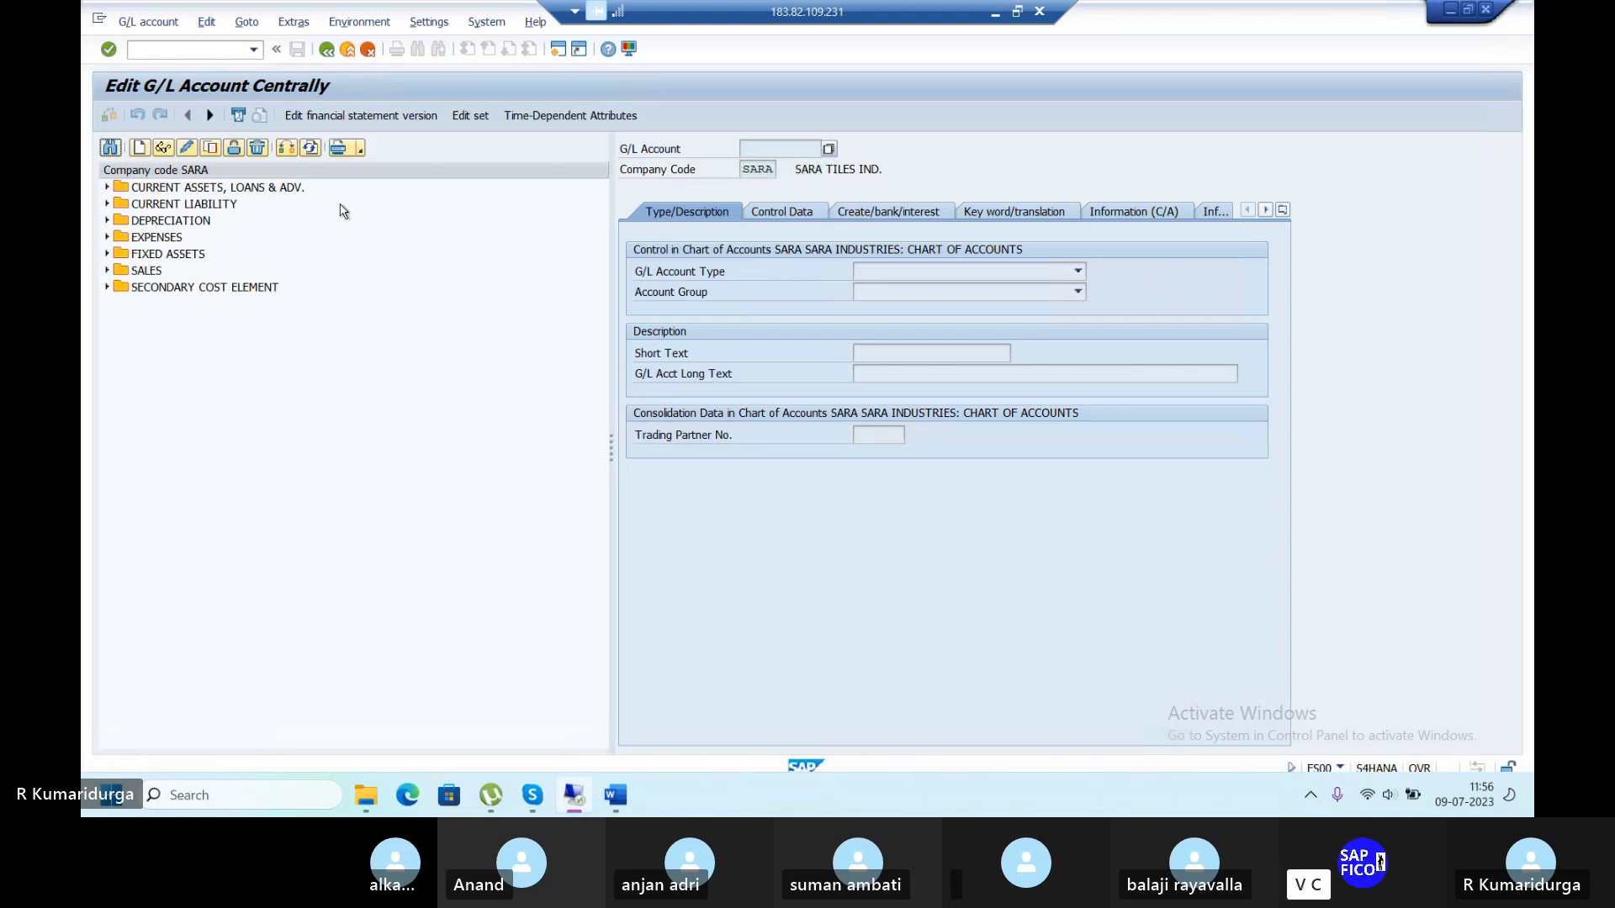
Switch the G/L account view to company code DUR1.
{"action": "left_click", "coordinate": [287, 148]}
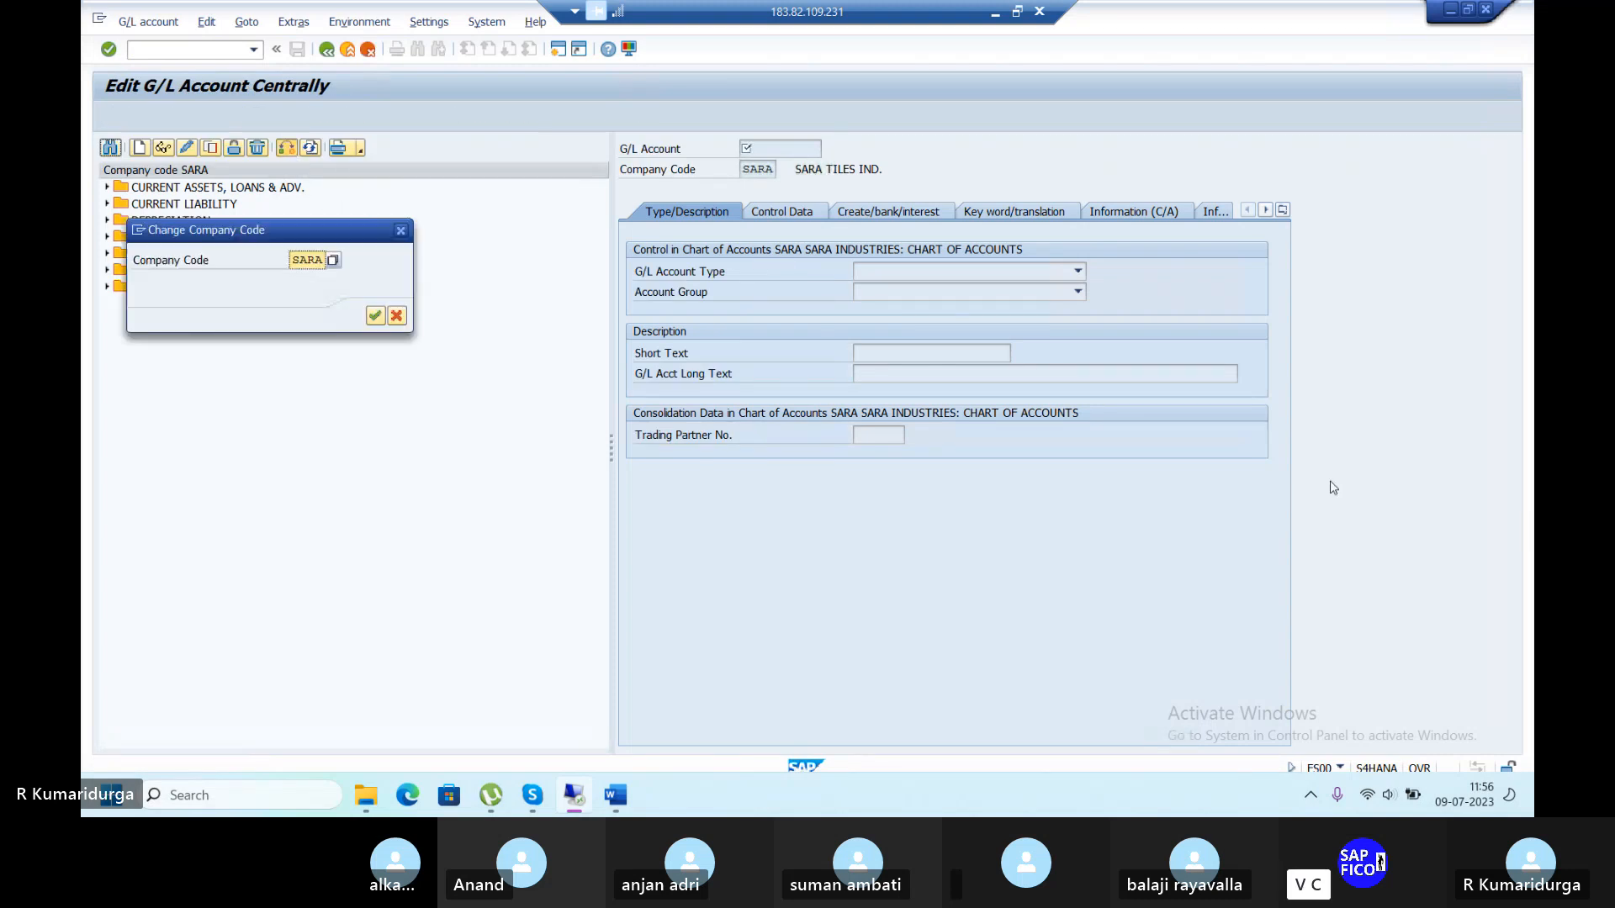
{"action": "type", "text": "DUR1"}
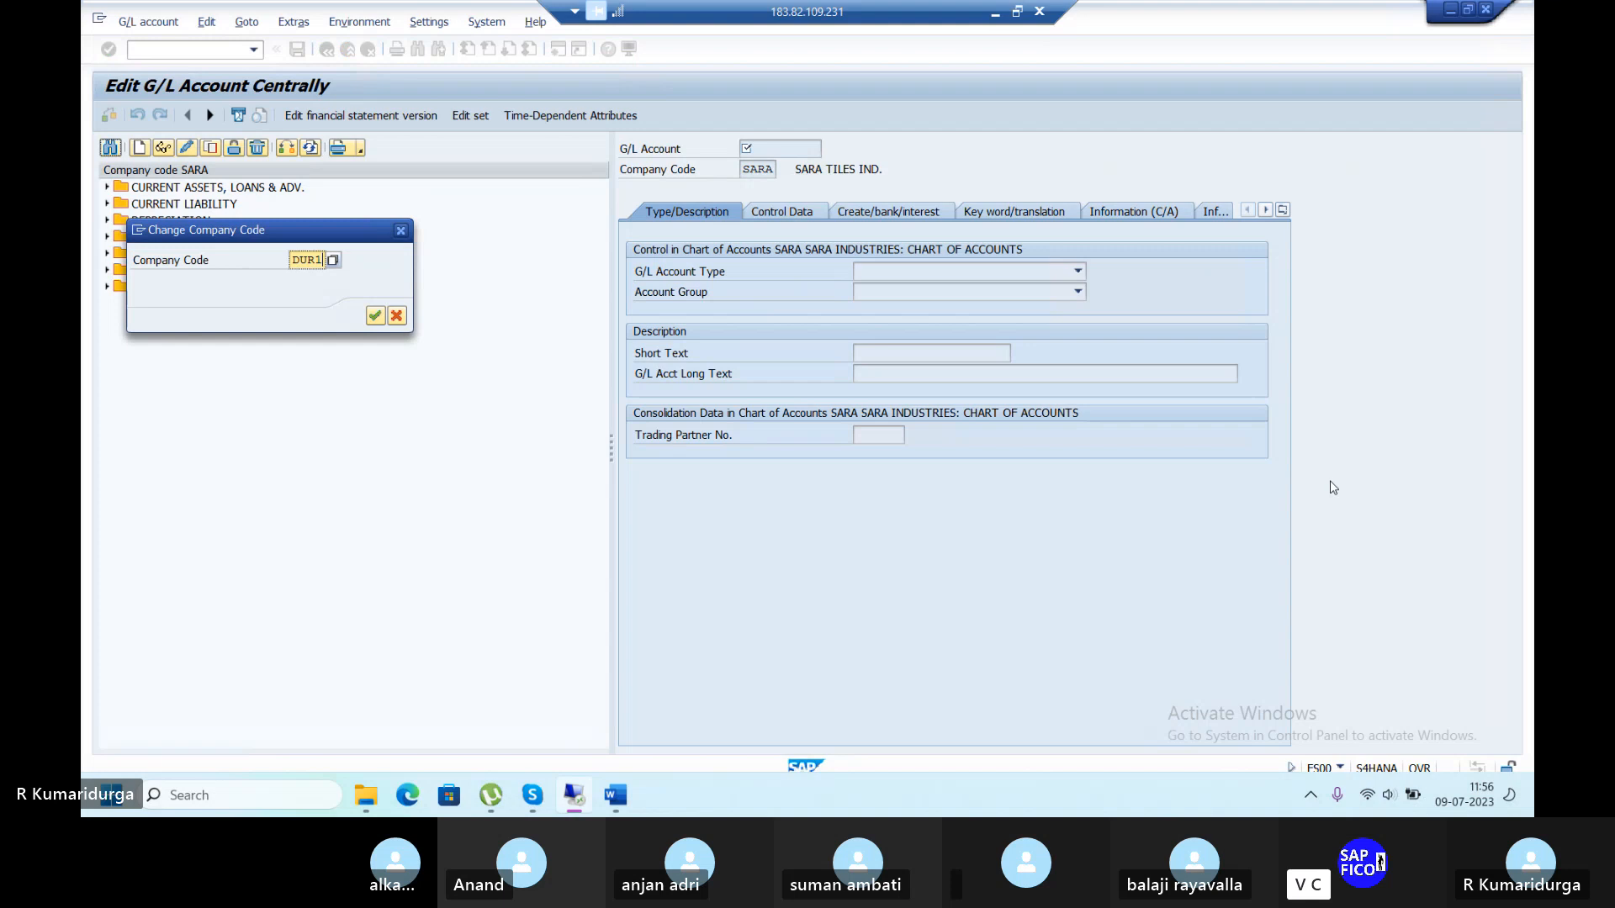
{"action": "key", "text": "Return"}
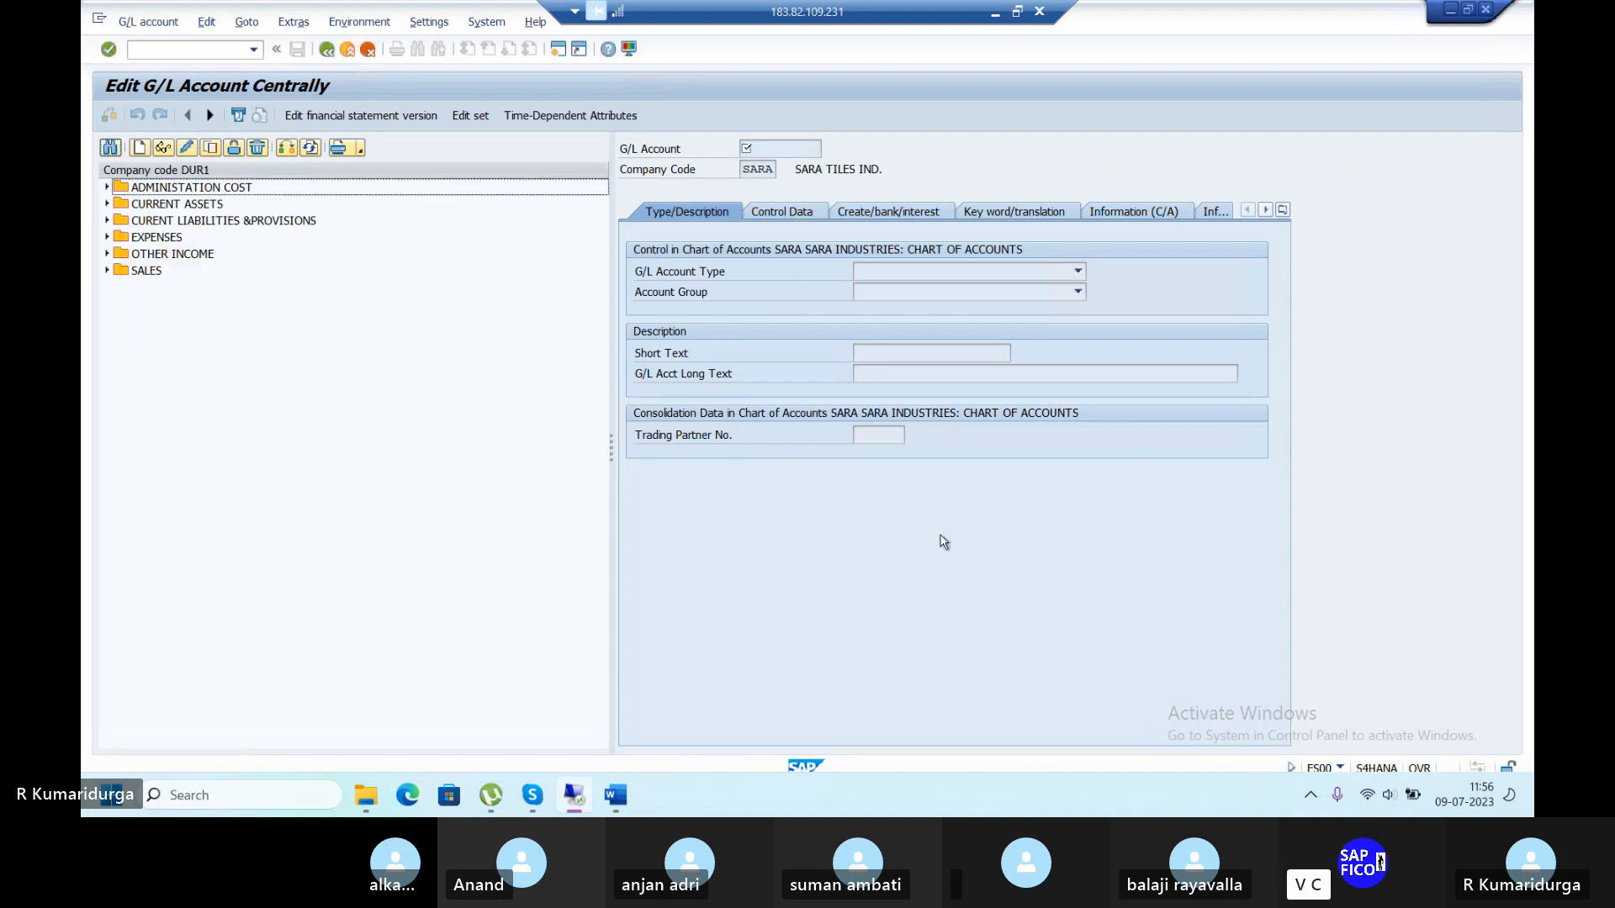
Copy 200103 DOWNPAYMENT PAID A/C under CURRENT ASSETS into new account 200104.
{"action": "left_click", "coordinate": [107, 205]}
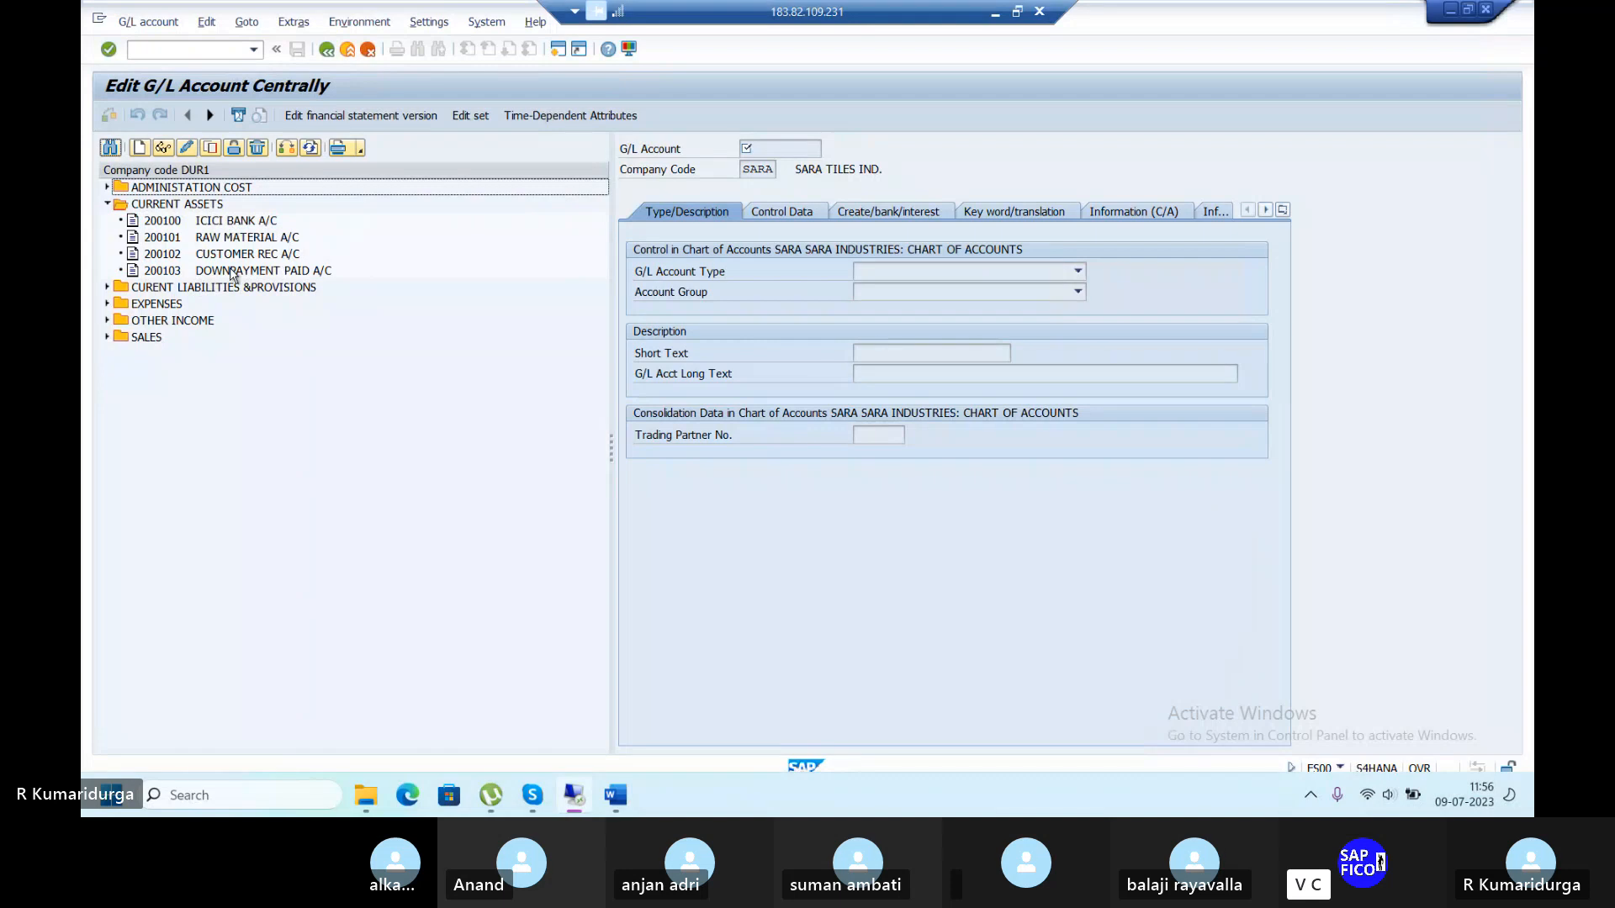
{"action": "left_click", "coordinate": [233, 271]}
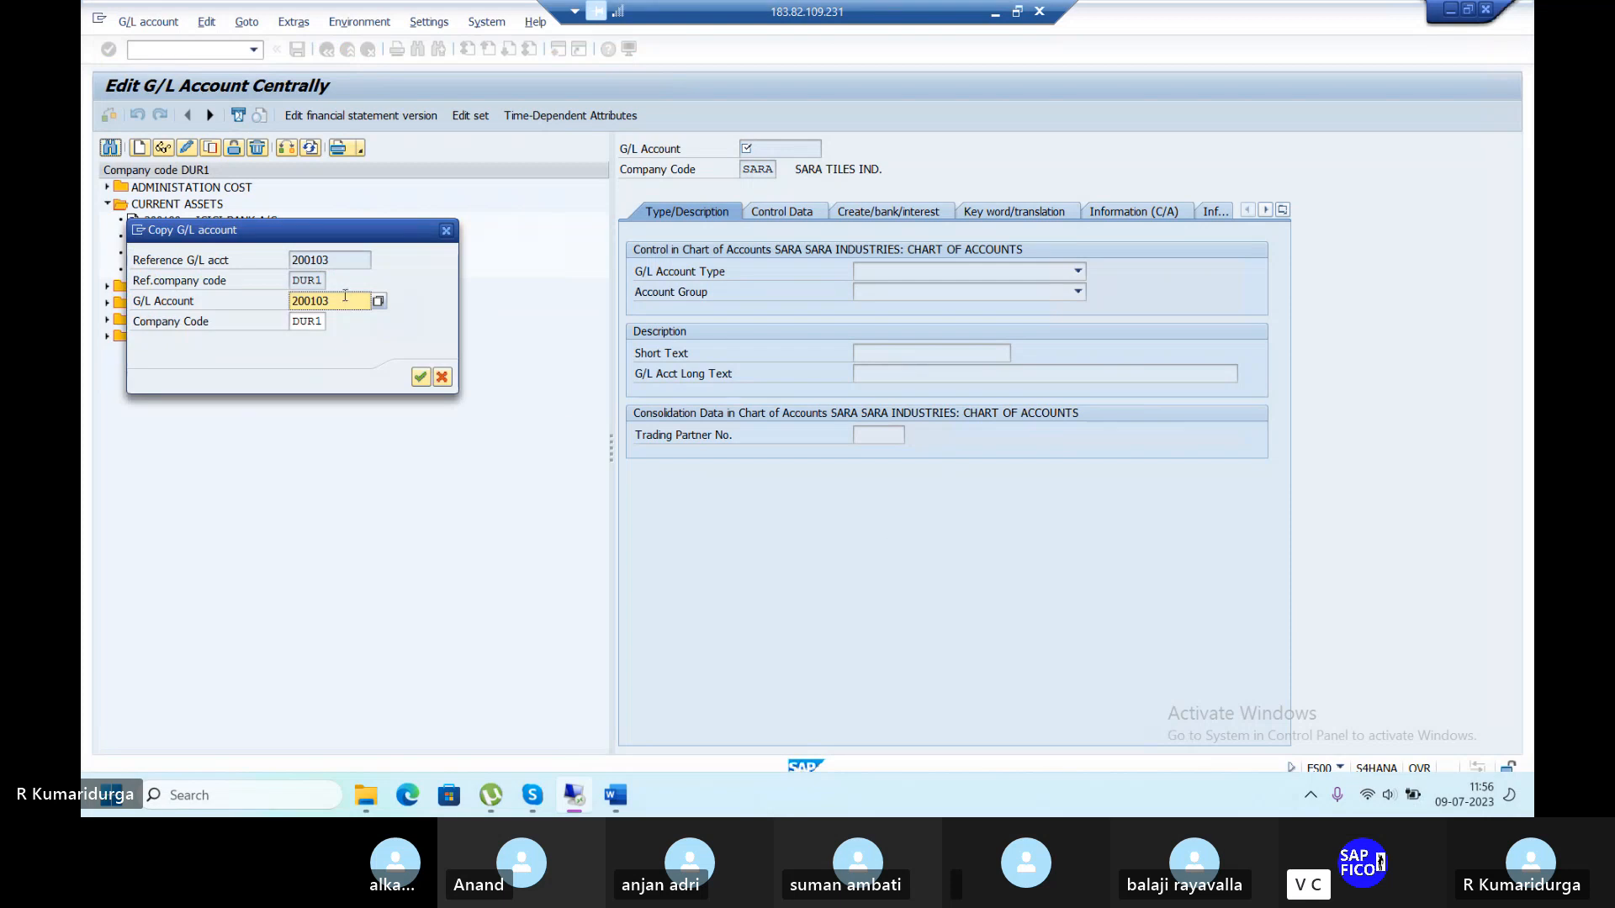
{"action": "key", "text": "BackSpace"}
{"action": "type", "text": "4"}
{"action": "key", "text": "Return"}
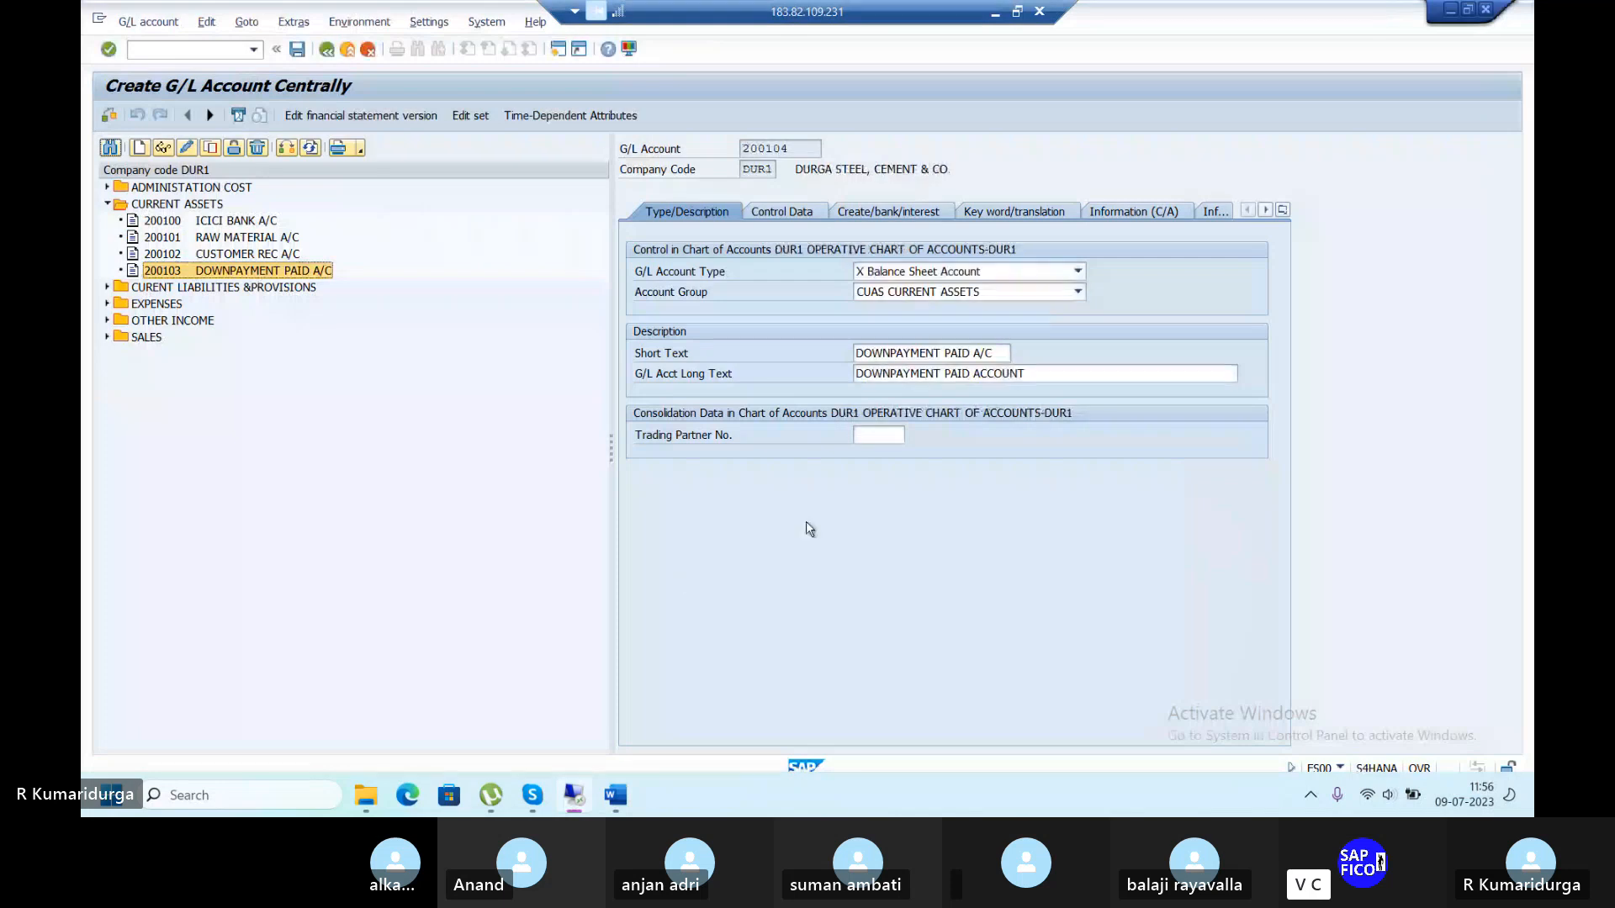
Replace 200104's short and long texts with INPUT CGST descriptions.
{"action": "left_click", "coordinate": [853, 351]}
{"action": "type", "text": "INPU"}
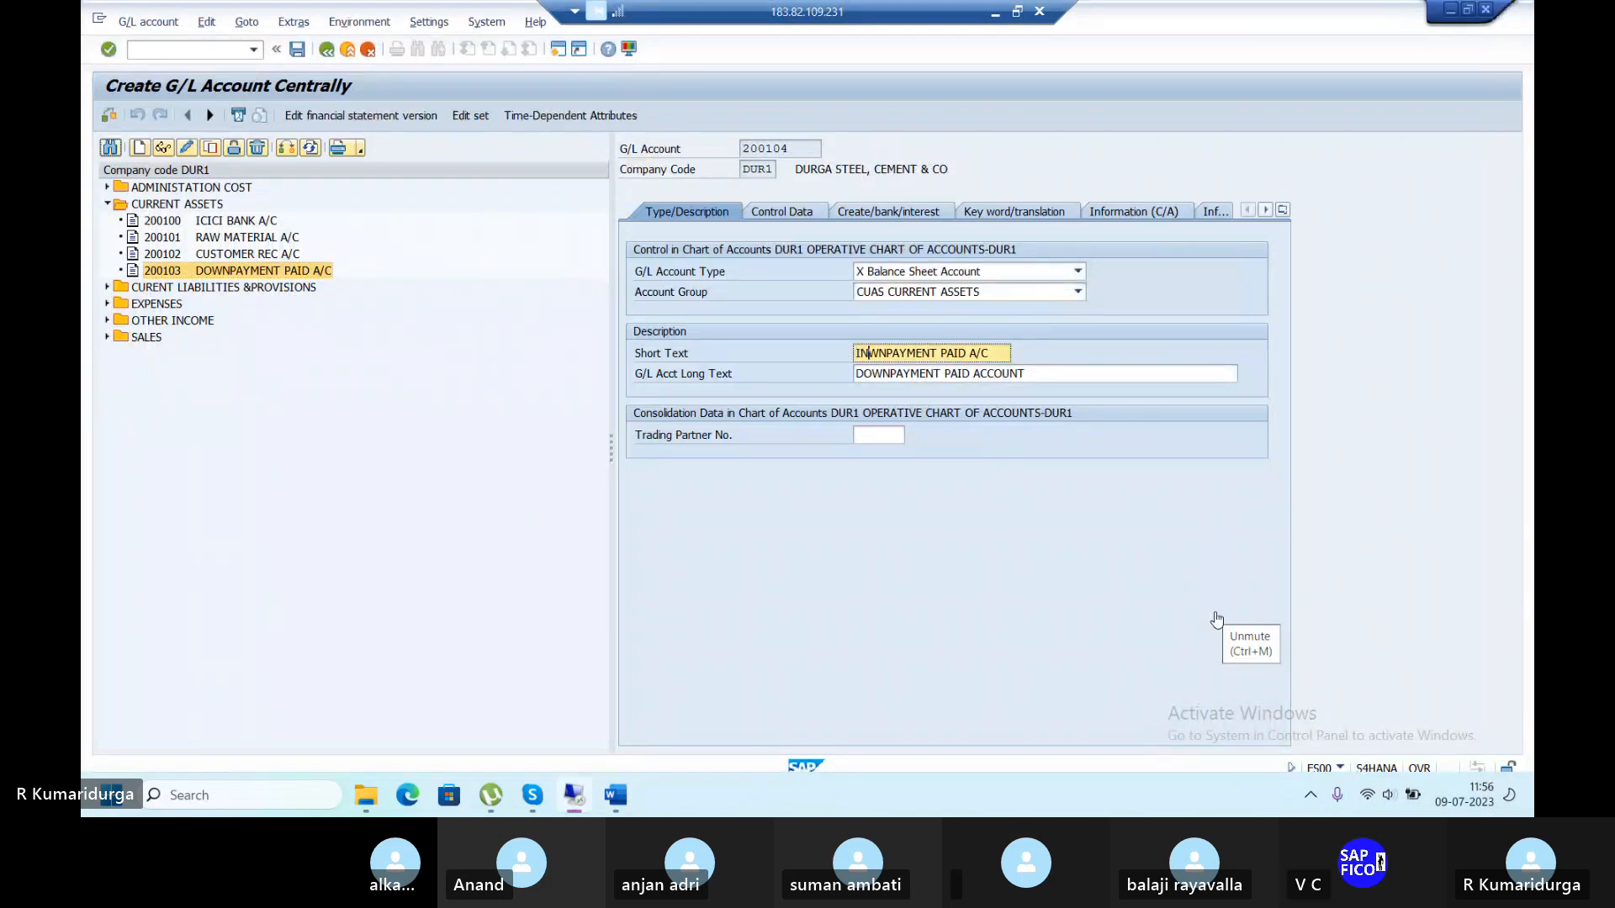
{"action": "type", "text": "T "}
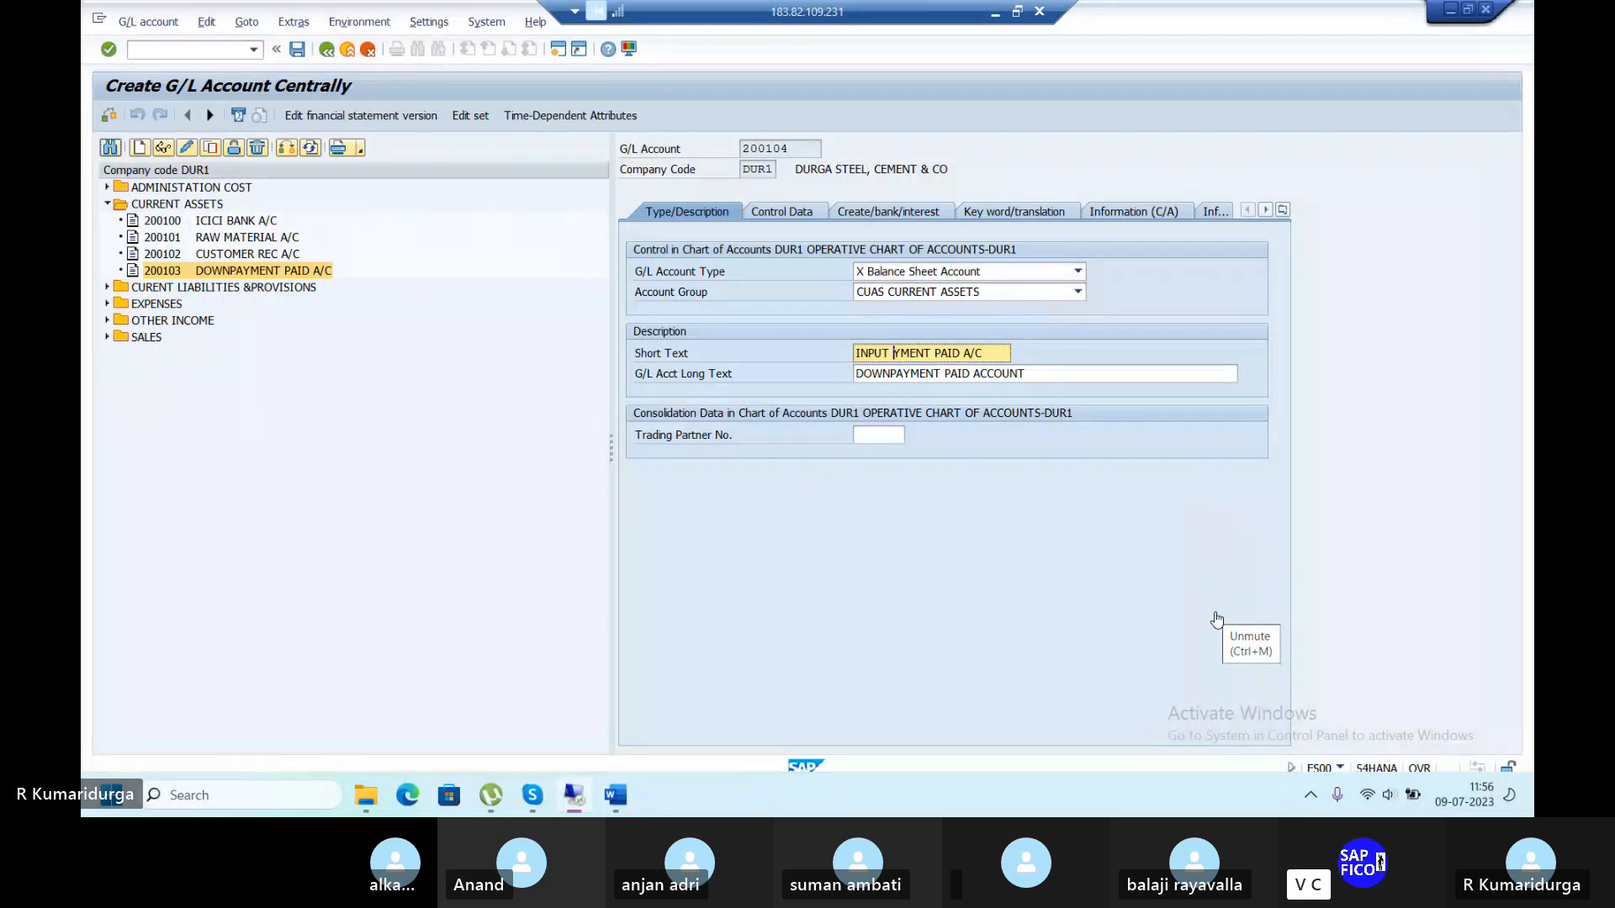
{"action": "type", "text": "GS"}
{"action": "key", "text": "BackSpace"}
{"action": "key", "text": "BackSpace"}
{"action": "type", "text": "CGST"}
{"action": "key", "text": "Delete"}
{"action": "key", "text": "Delete"}
{"action": "key", "text": "Delete"}
{"action": "key", "text": "Delete"}
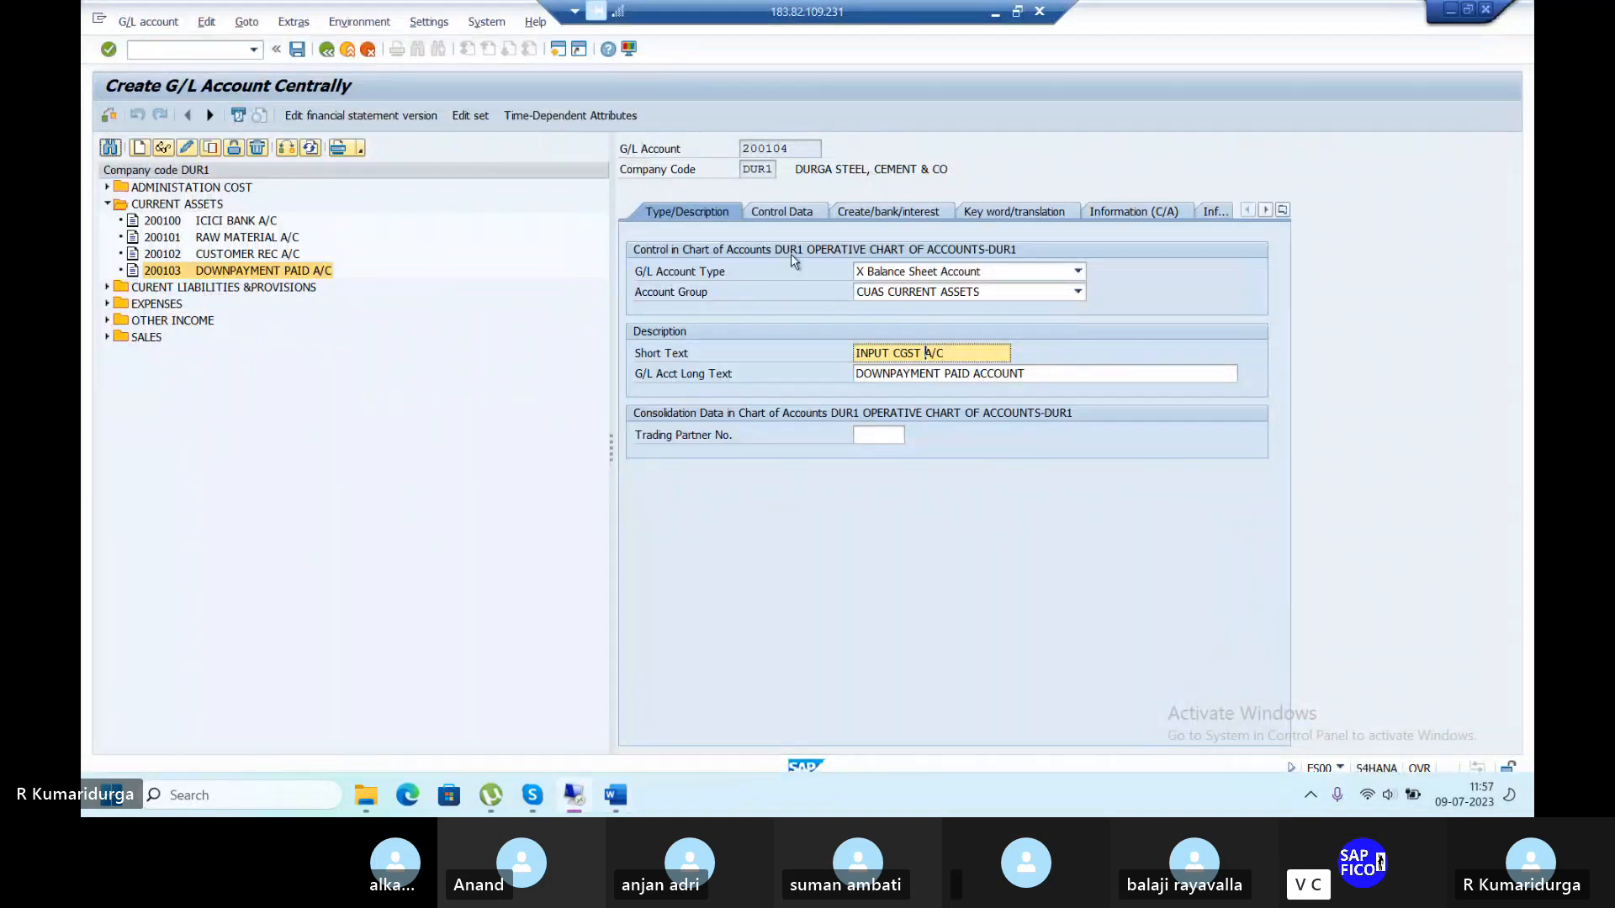
{"action": "left_click", "coordinate": [854, 373]}
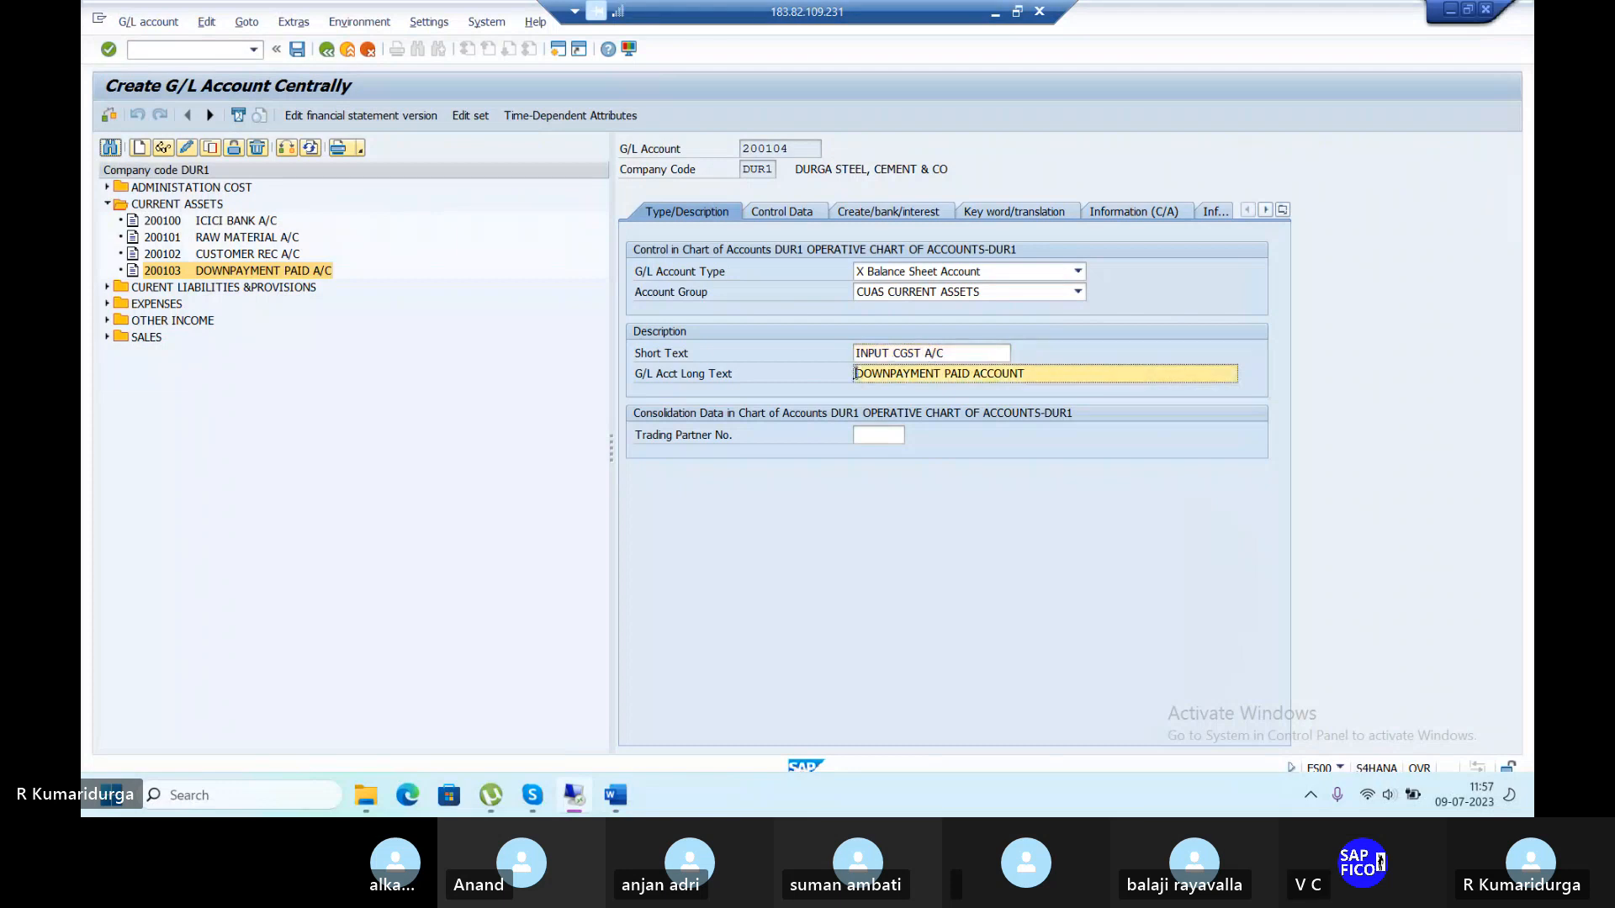
{"action": "type", "text": "INPUT CG"}
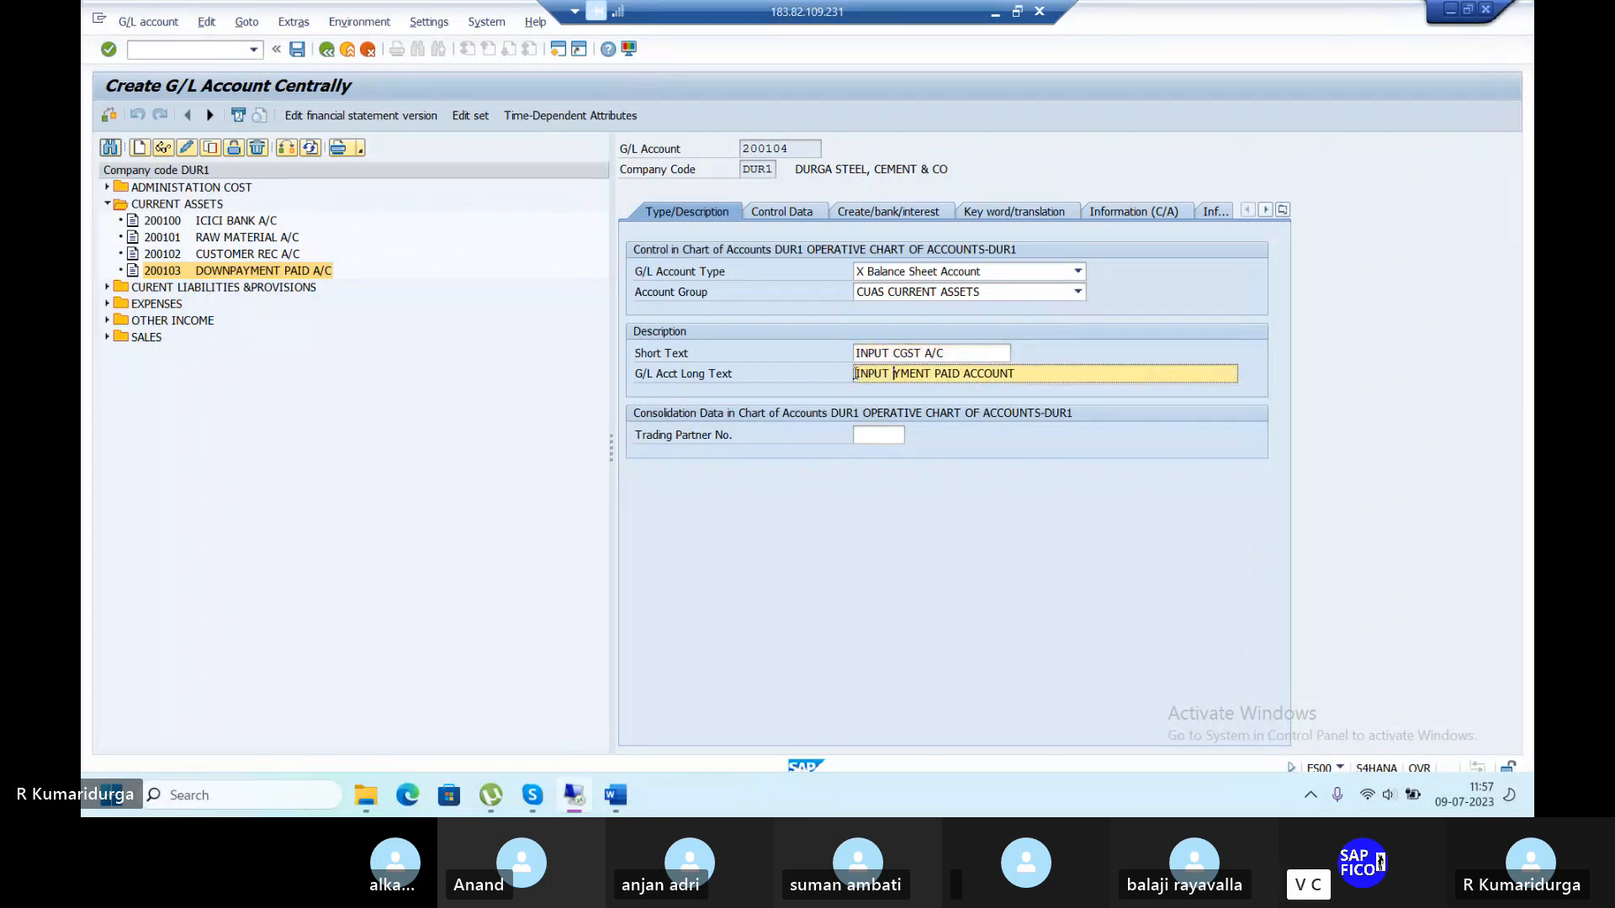
{"action": "type", "text": "ST"}
{"action": "key", "text": "Delete"}
{"action": "key", "text": "Delete"}
{"action": "key", "text": "Delete"}
{"action": "key", "text": "Delete"}
{"action": "key", "text": "Delete"}
{"action": "key", "text": "Return"}
Clear the reconciliation account type, set field status group G001, and save.
{"action": "left_click", "coordinate": [781, 212]}
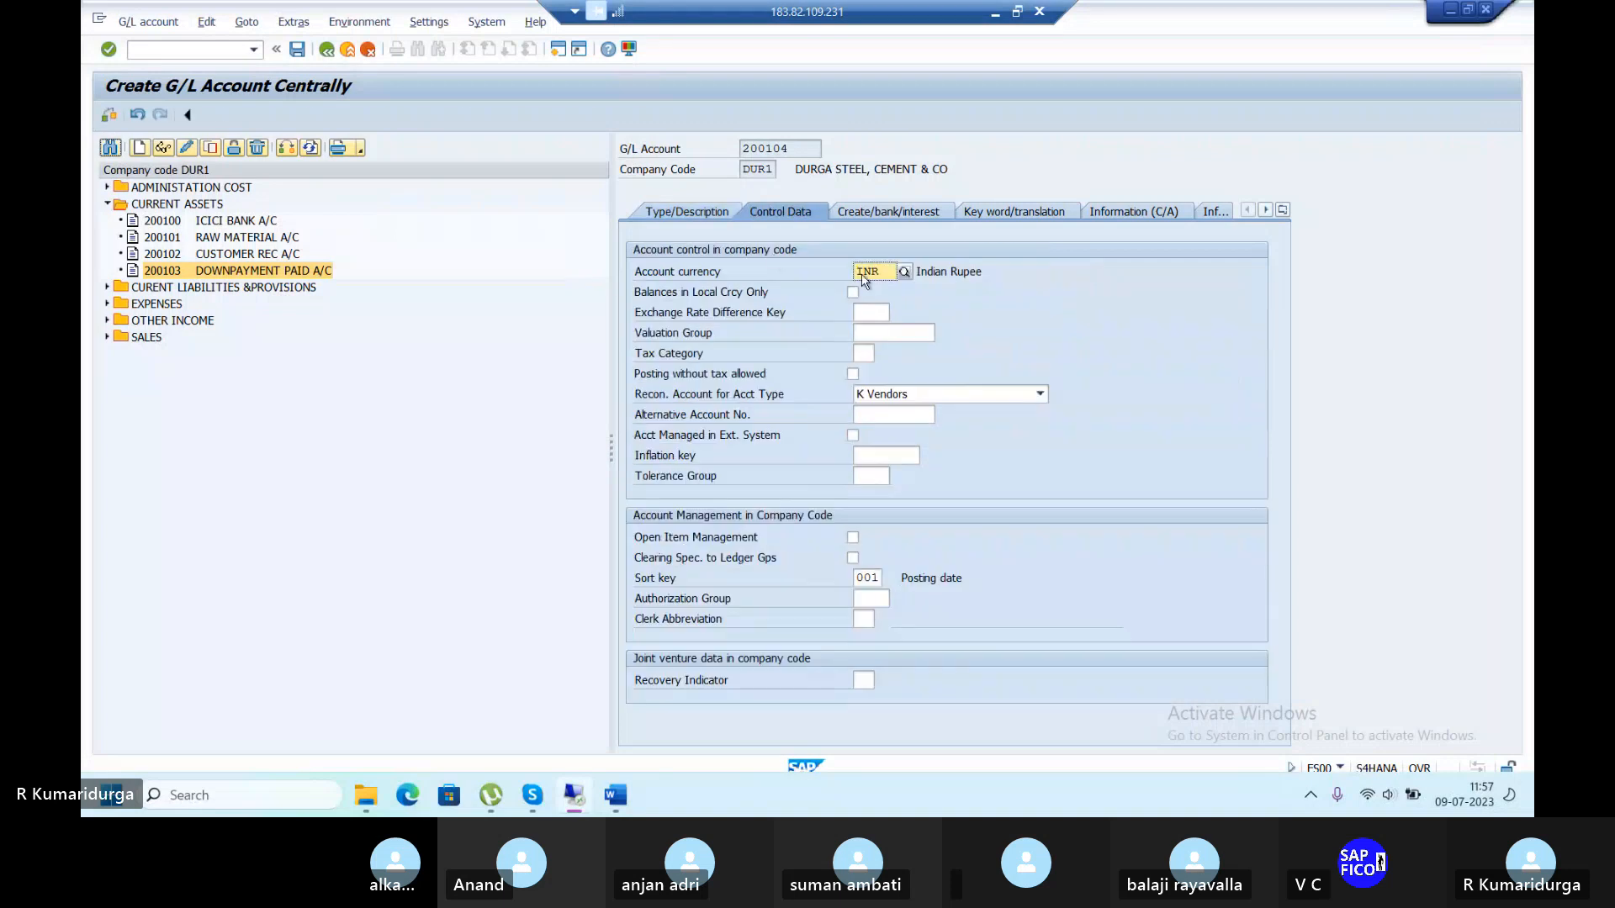
{"action": "left_click", "coordinate": [910, 395]}
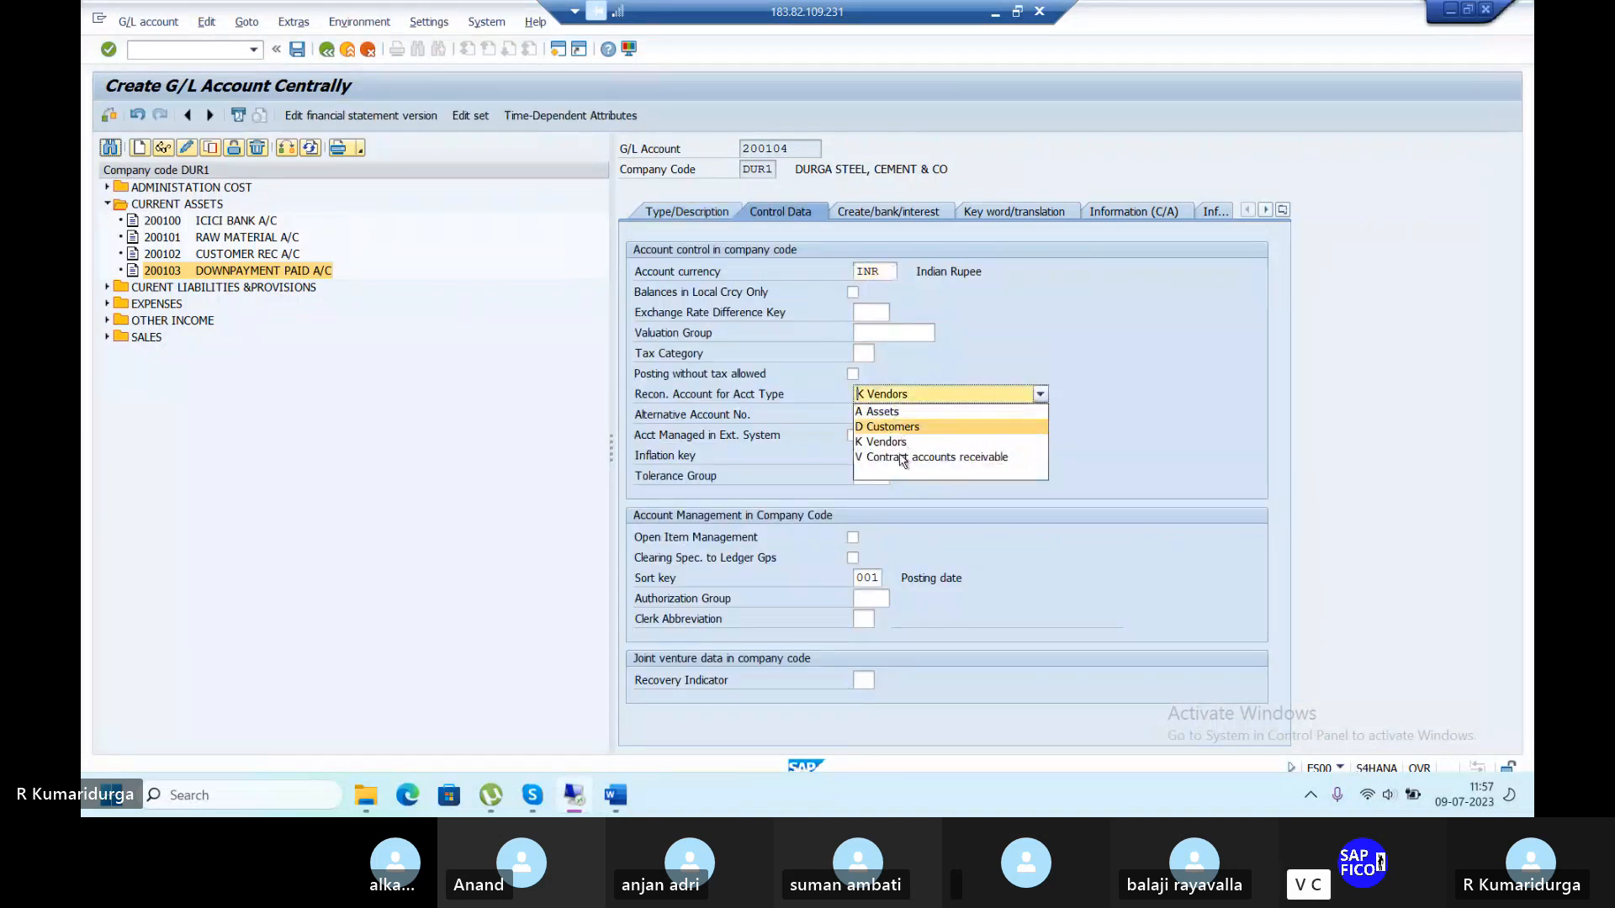
{"action": "left_click", "coordinate": [899, 476]}
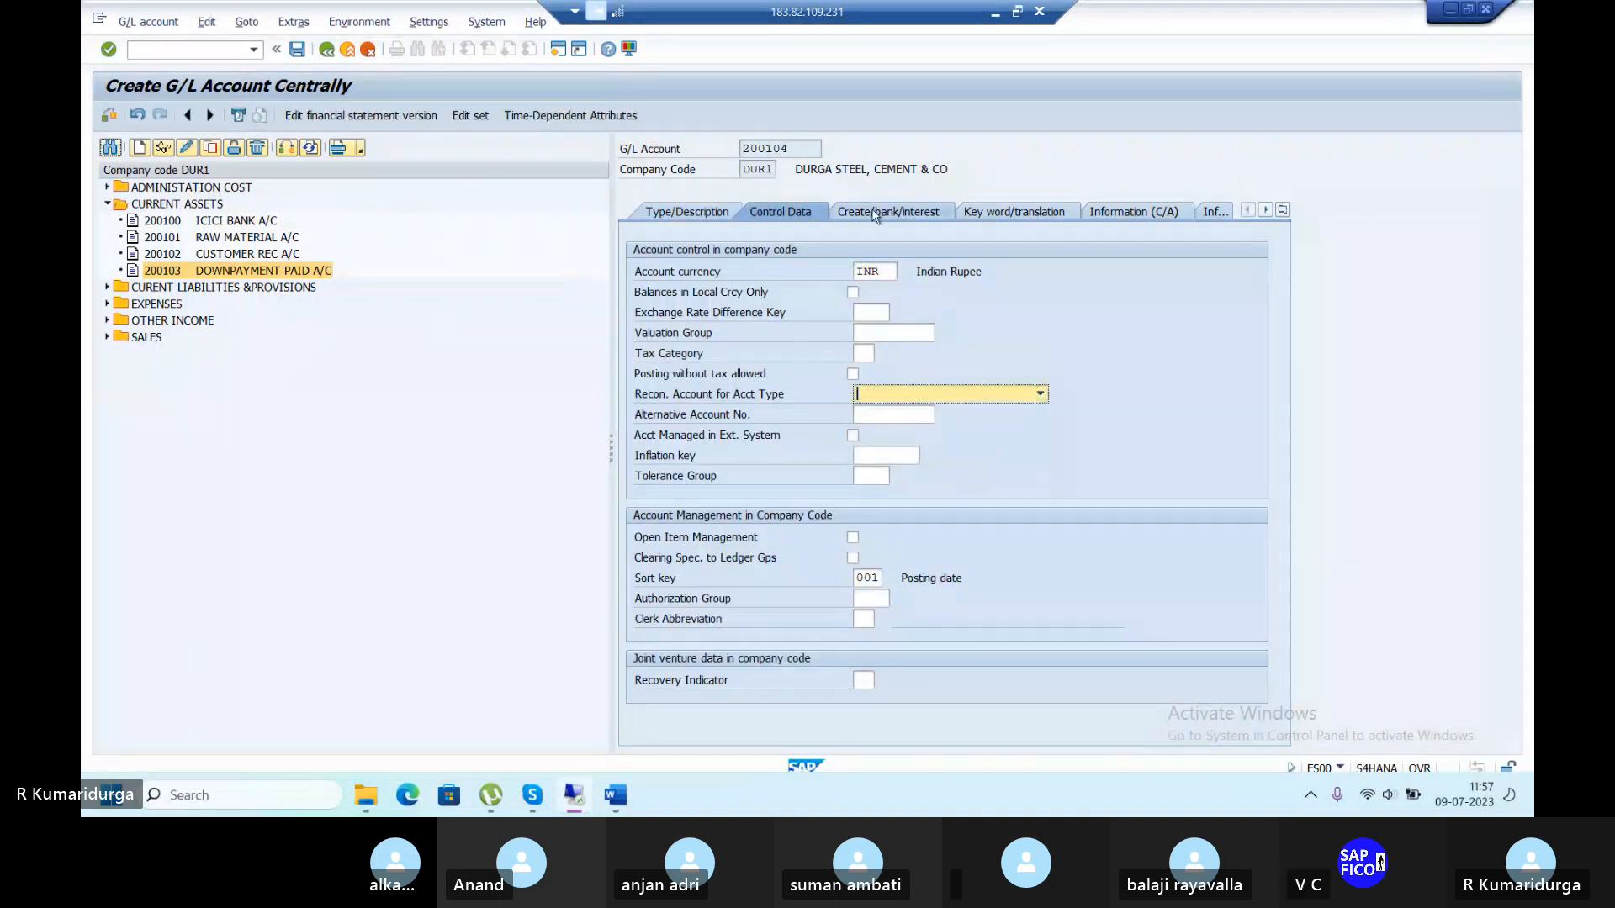
{"action": "left_click", "coordinate": [919, 216]}
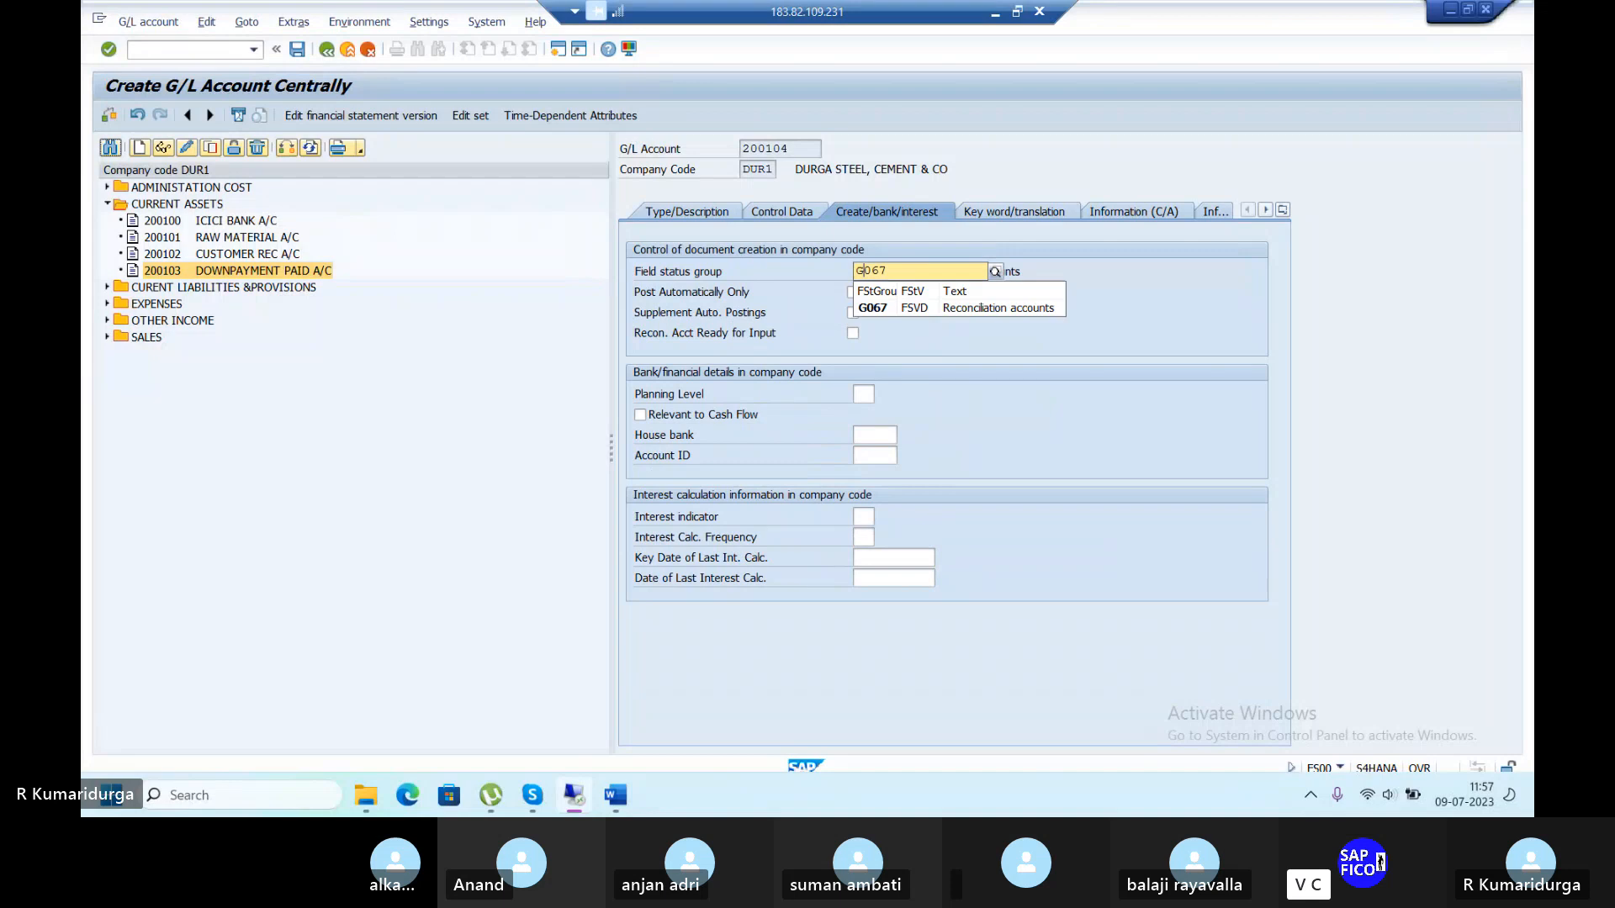
{"action": "key", "text": "Return"}
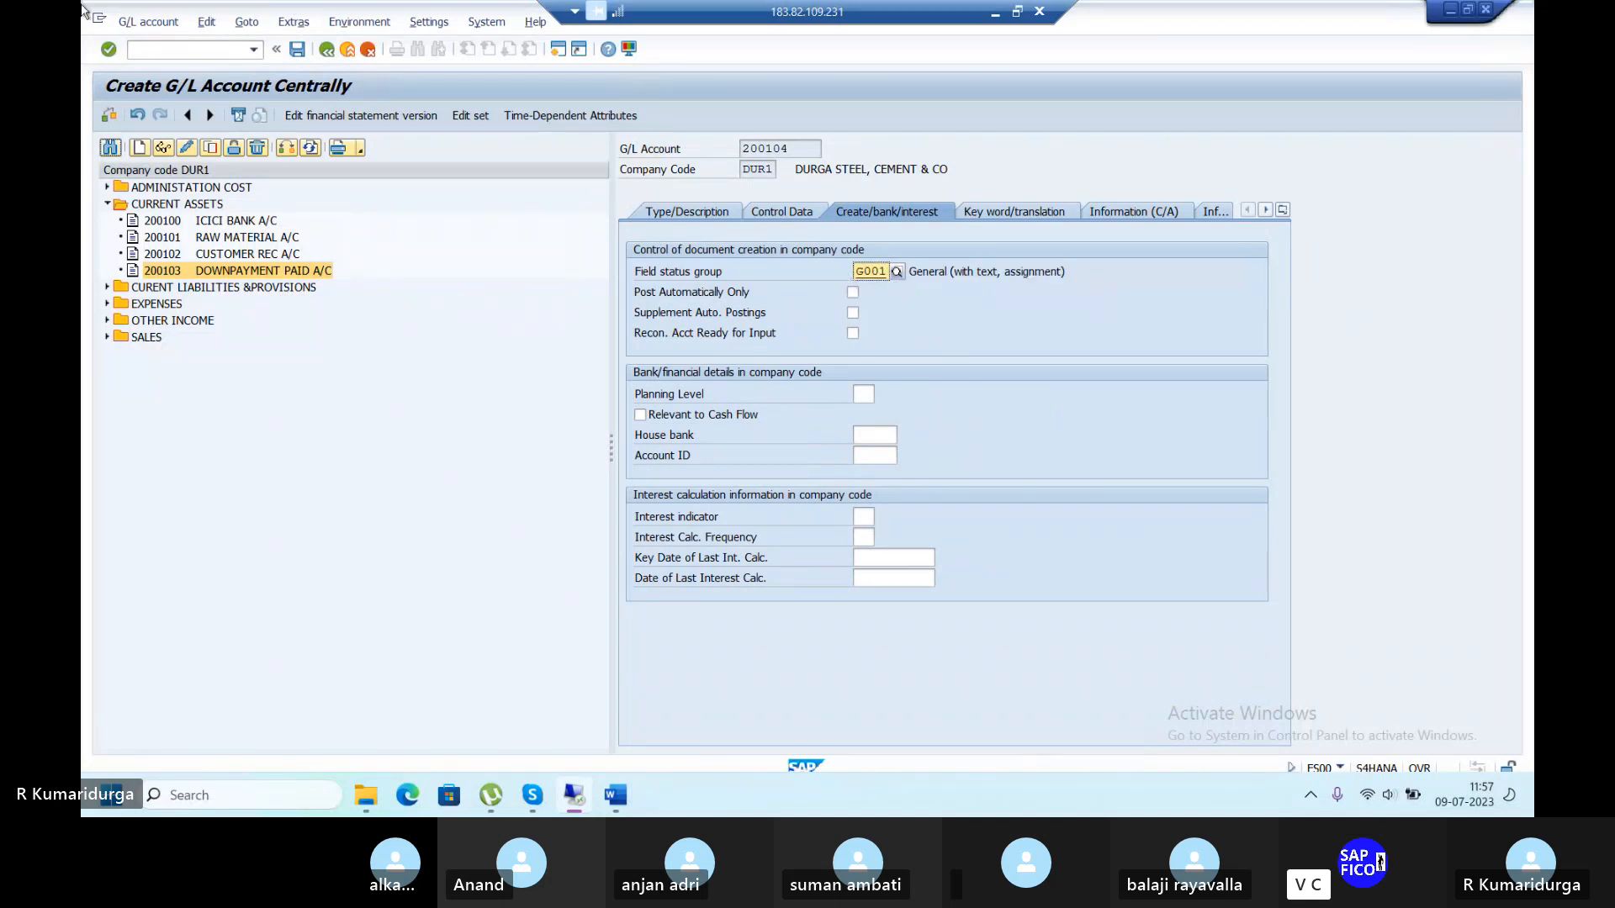
{"action": "left_click", "coordinate": [297, 50]}
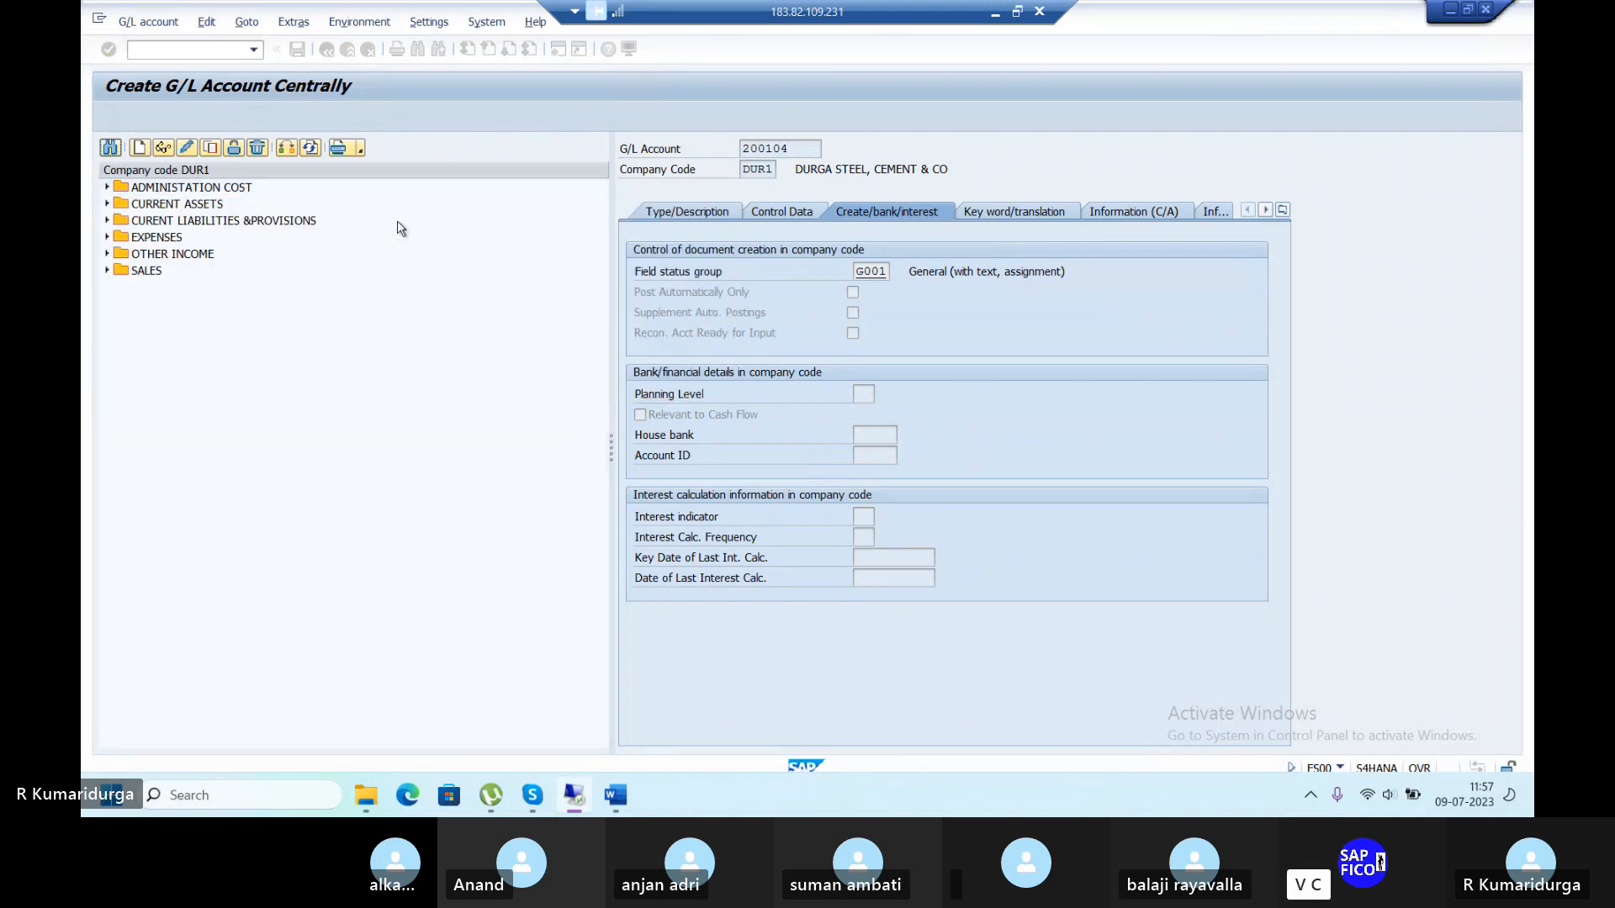
Copy account 200104 into new account 200105.
{"action": "left_click", "coordinate": [211, 147]}
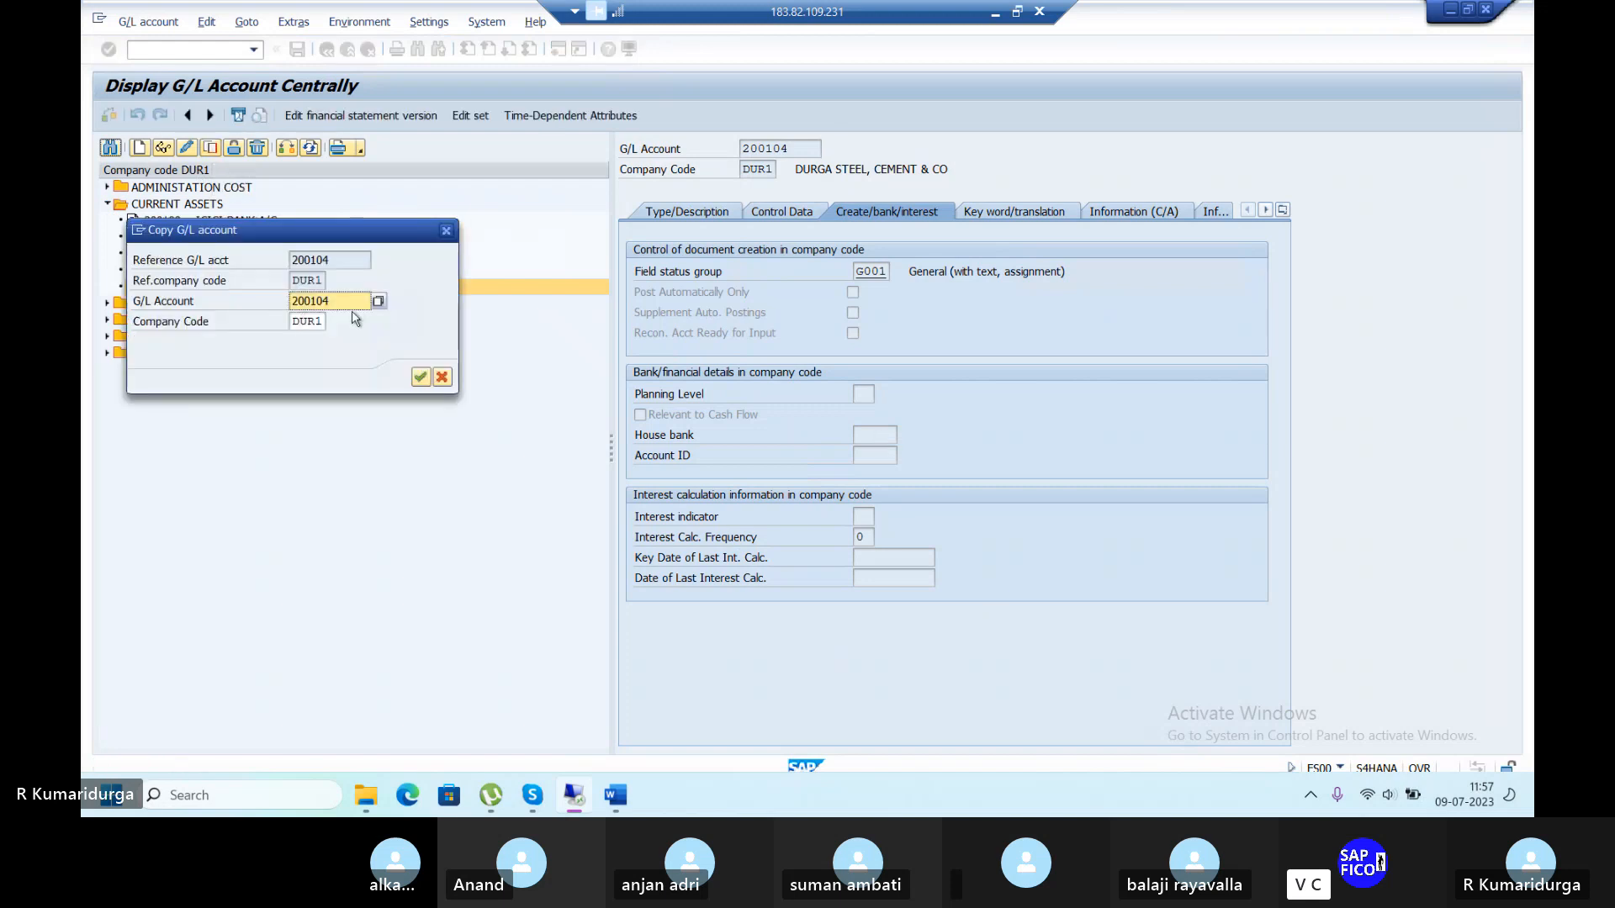
{"action": "left_click", "coordinate": [352, 299]}
{"action": "key", "text": "BackSpace"}
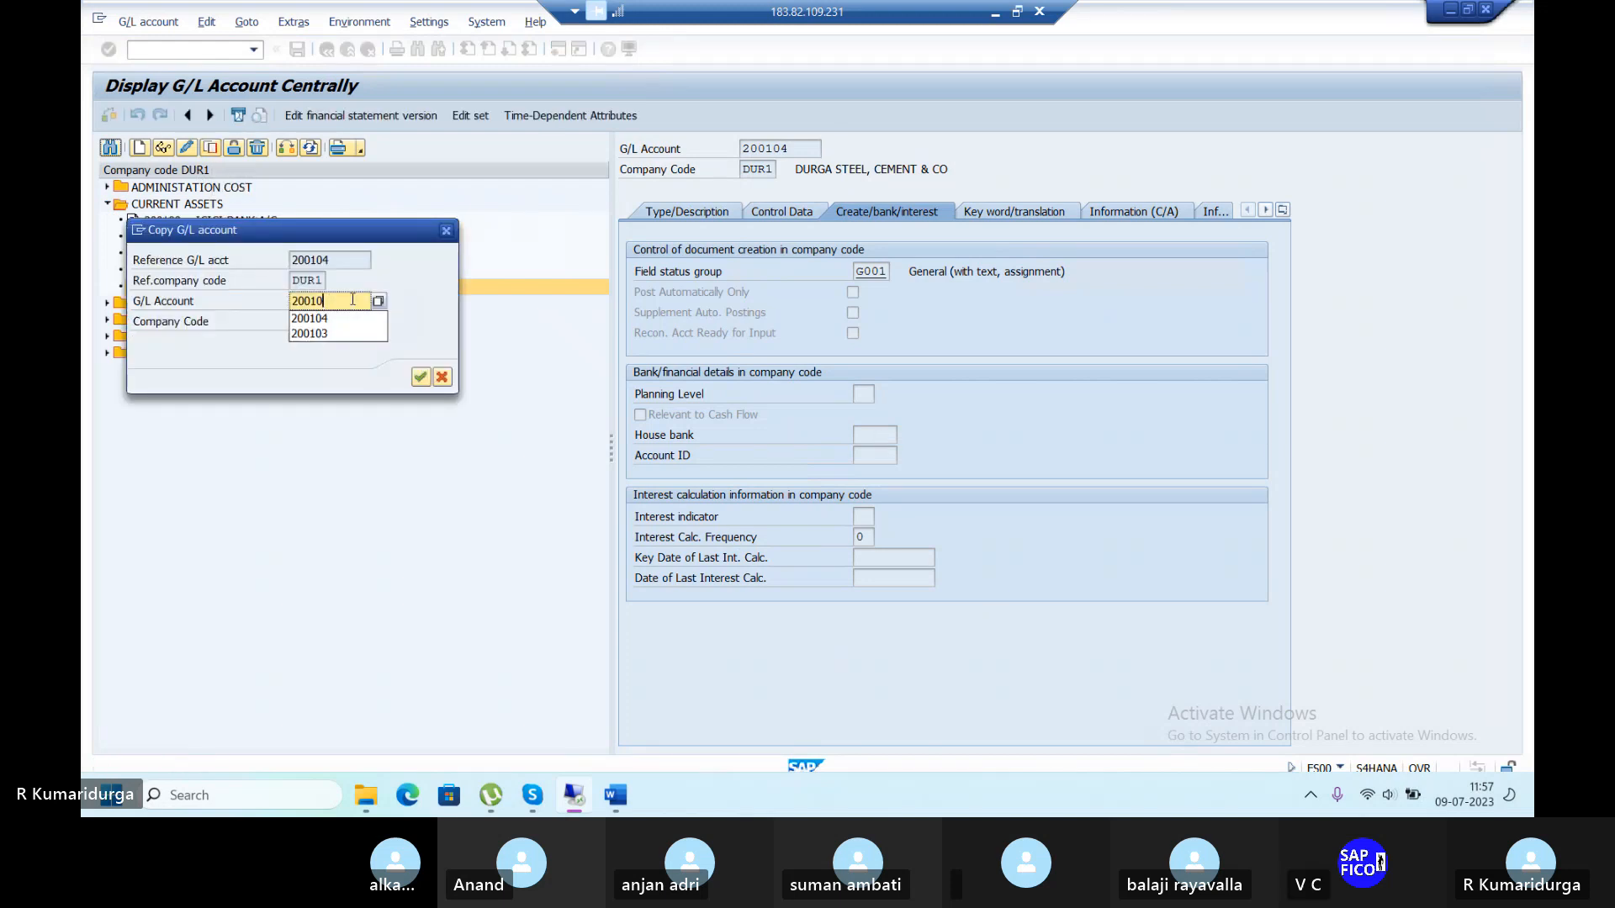
{"action": "type", "text": "5"}
{"action": "key", "text": "Return"}
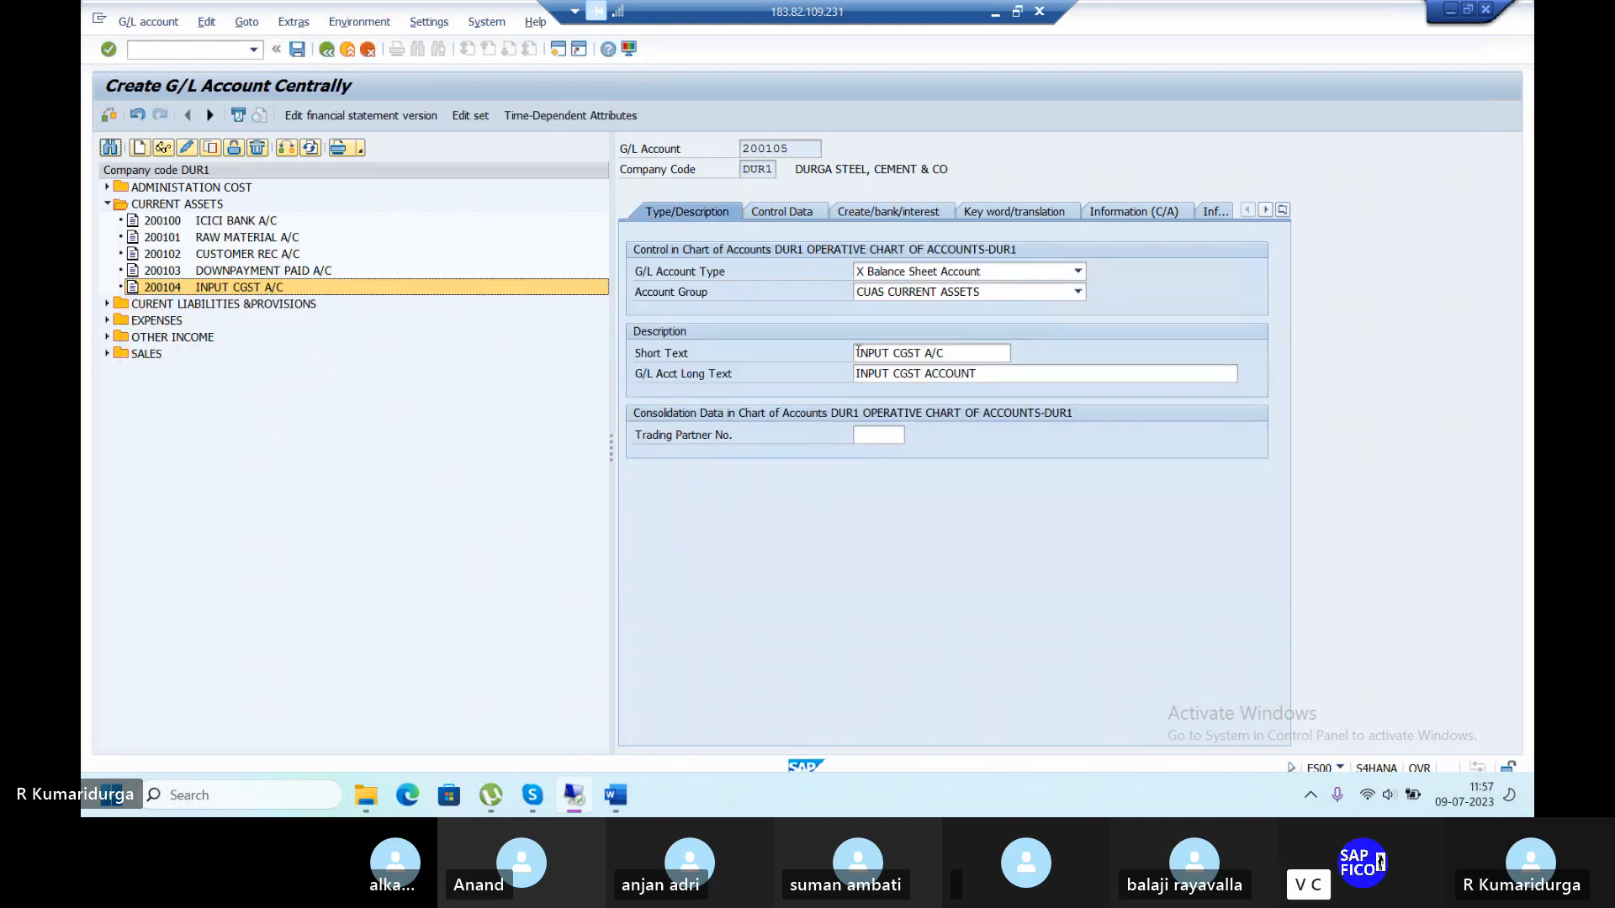
Title it OUTOUTCGST A/C with long text OUTPUTCGST ACCOUNT and save, accepting warnings.
{"action": "left_click", "coordinate": [858, 352]}
{"action": "key", "text": "Delete"}
{"action": "key", "text": "Delete"}
{"action": "key", "text": "Delete"}
{"action": "type", "text": "OUT"}
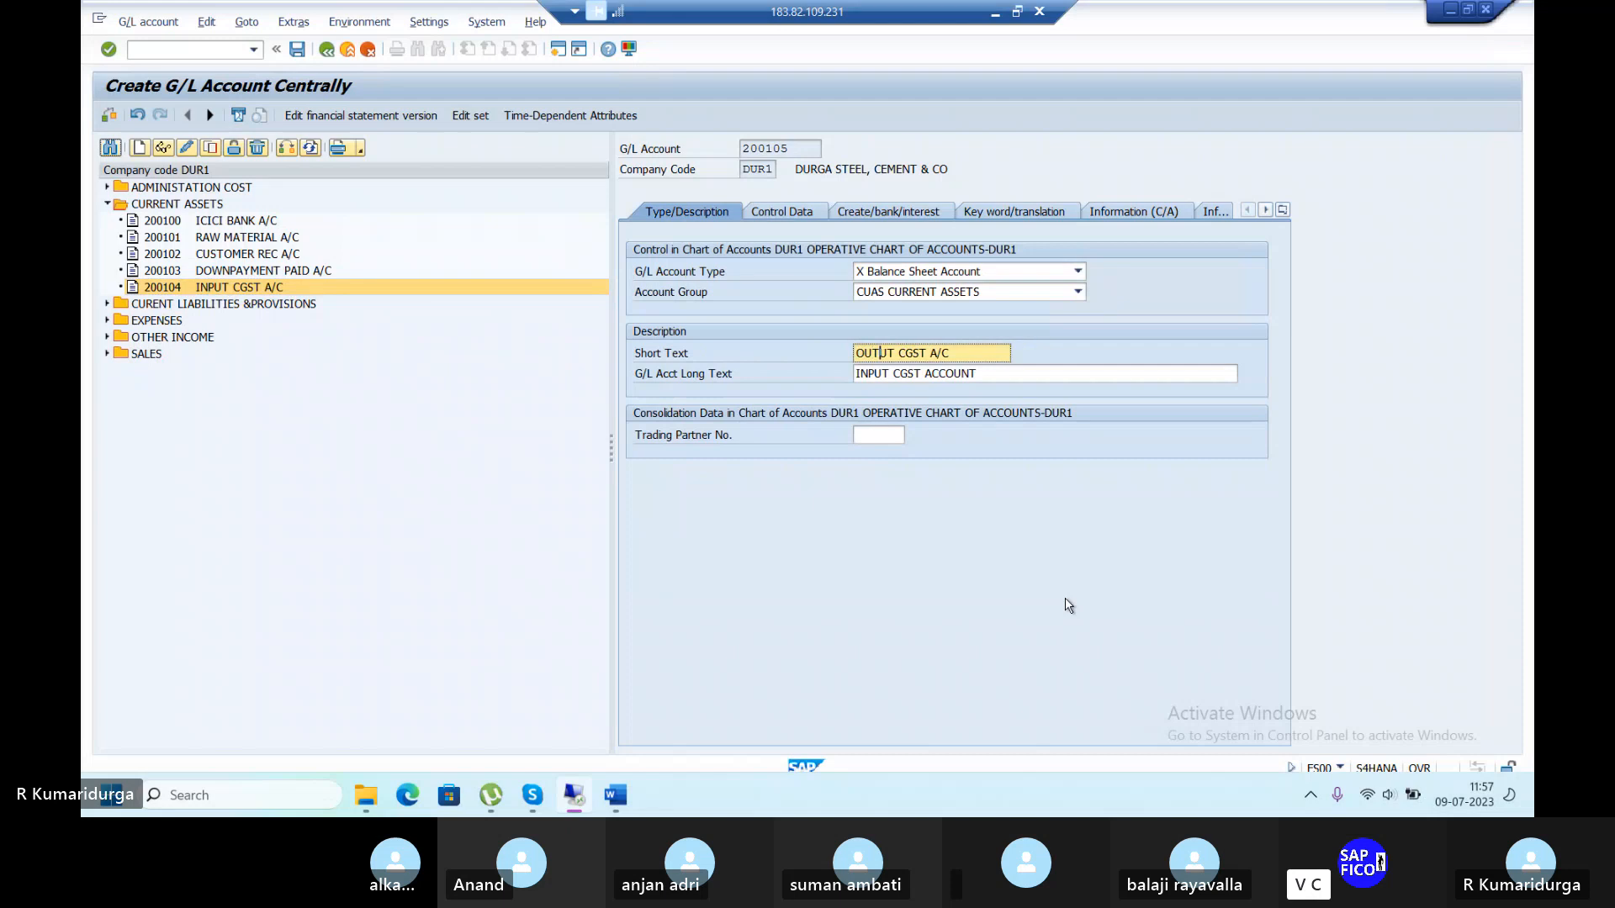
{"action": "type", "text": "P"}
{"action": "type", "text": "T"}
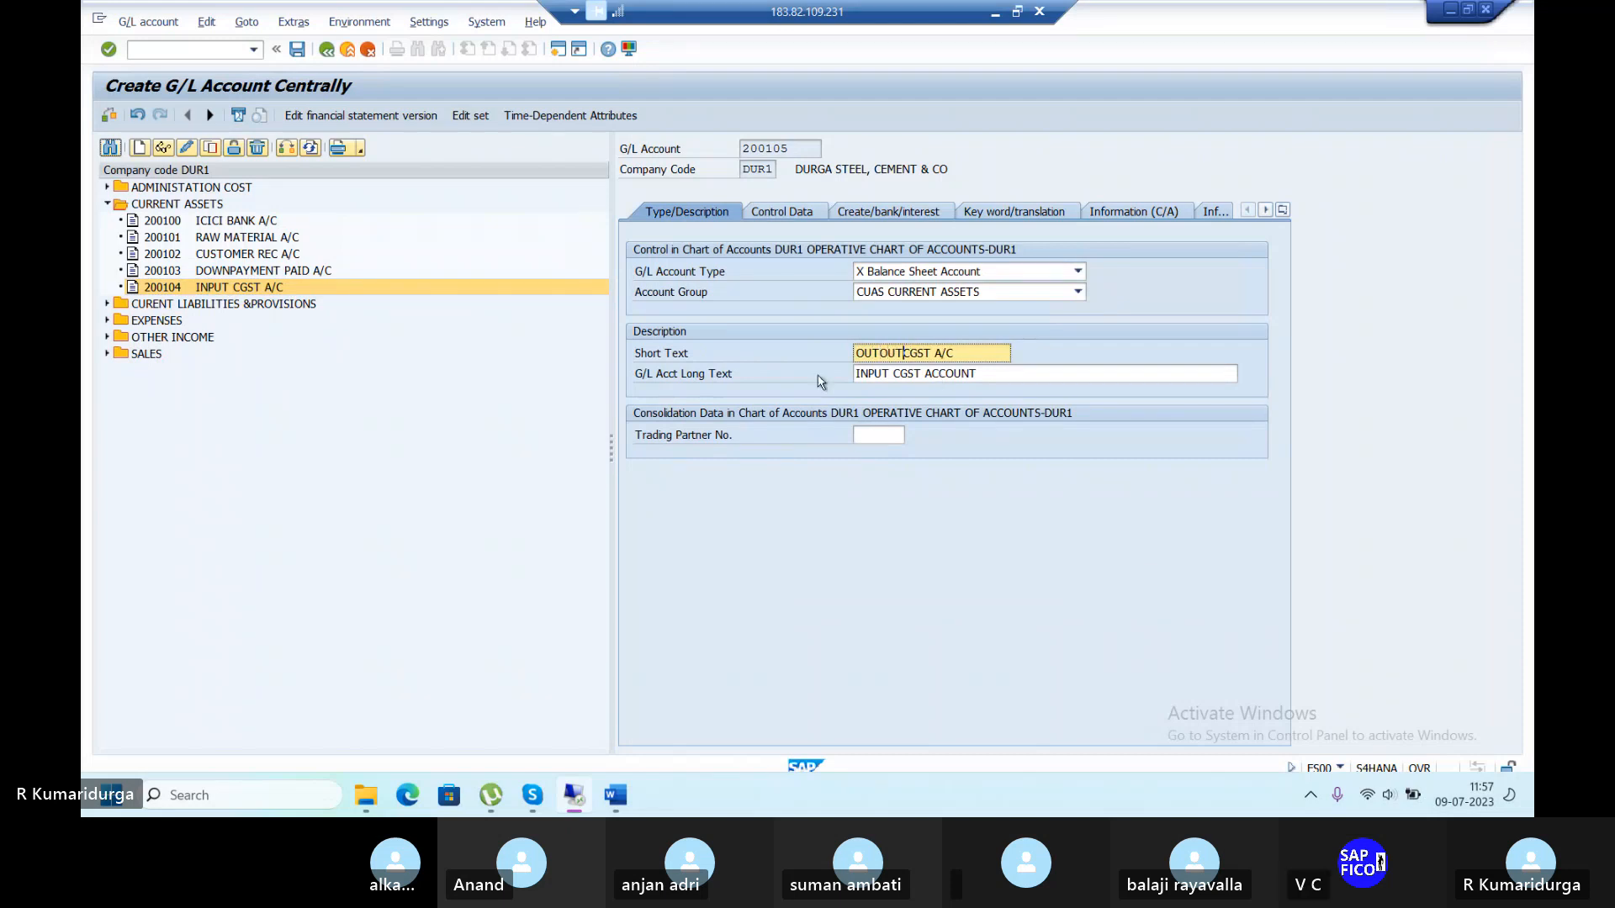
{"action": "left_click", "coordinate": [867, 375]}
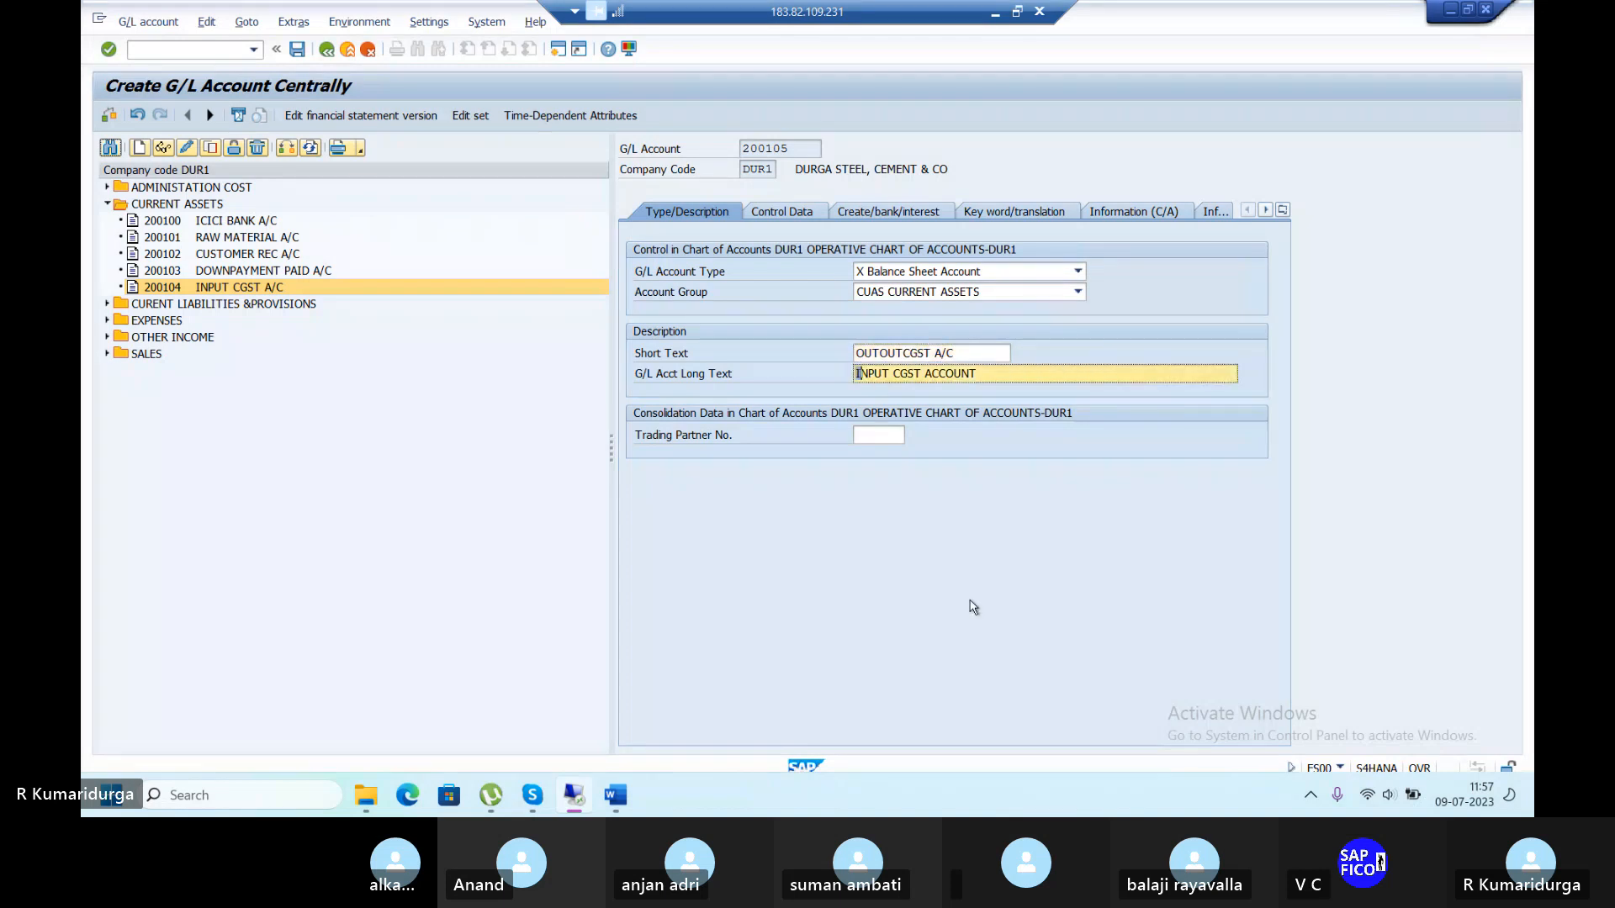
{"action": "type", "text": "OUTPUT"}
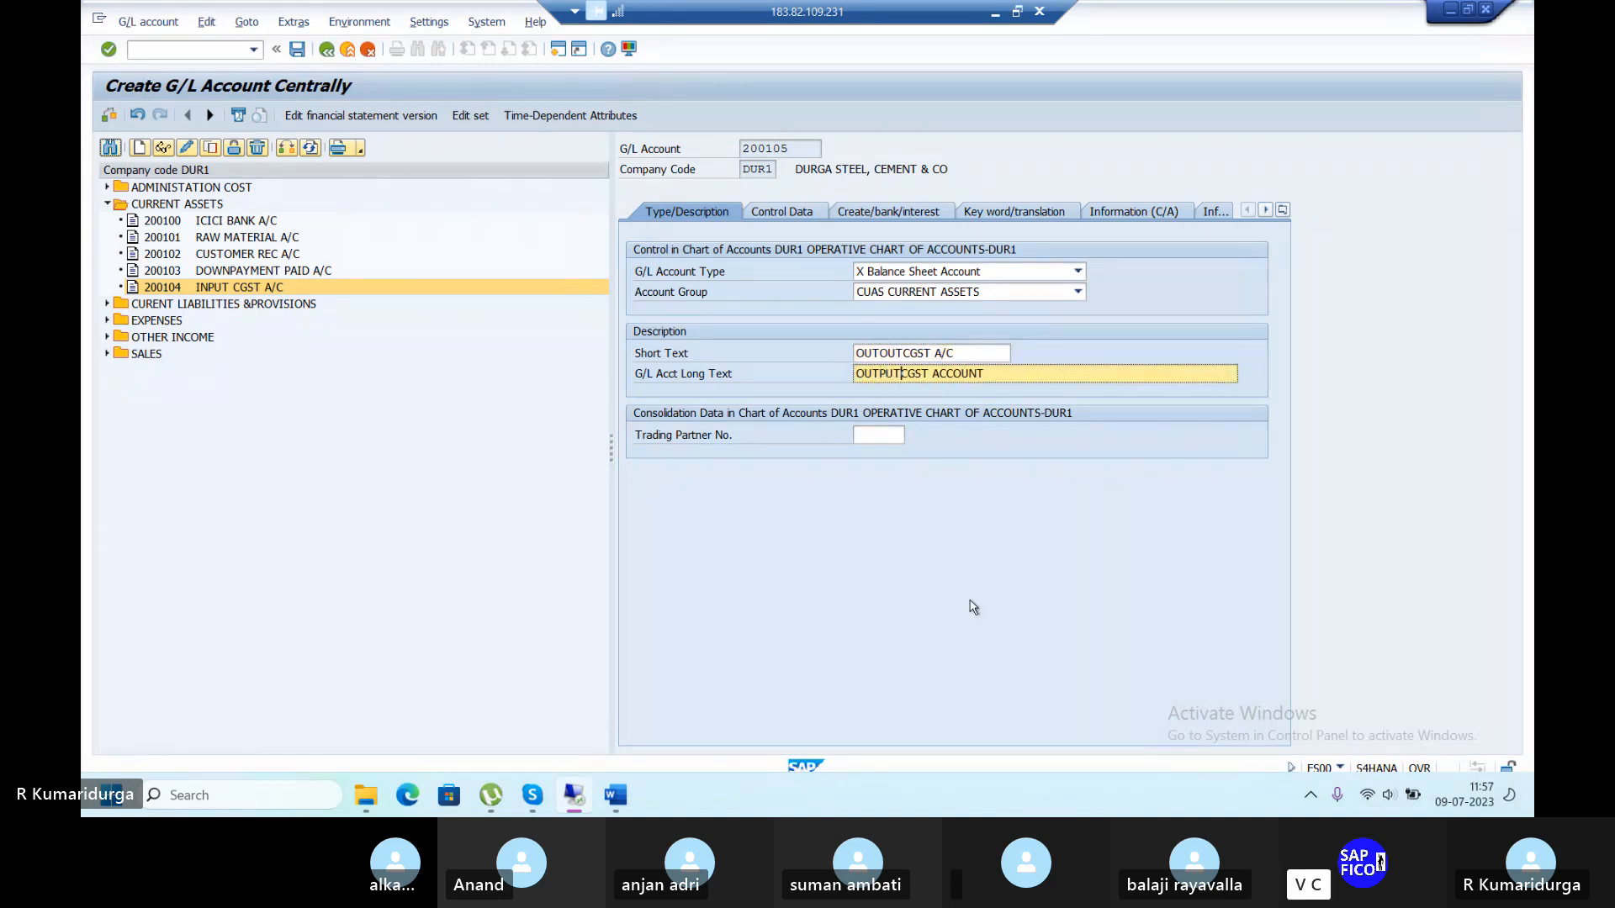
{"action": "left_click", "coordinate": [297, 49]}
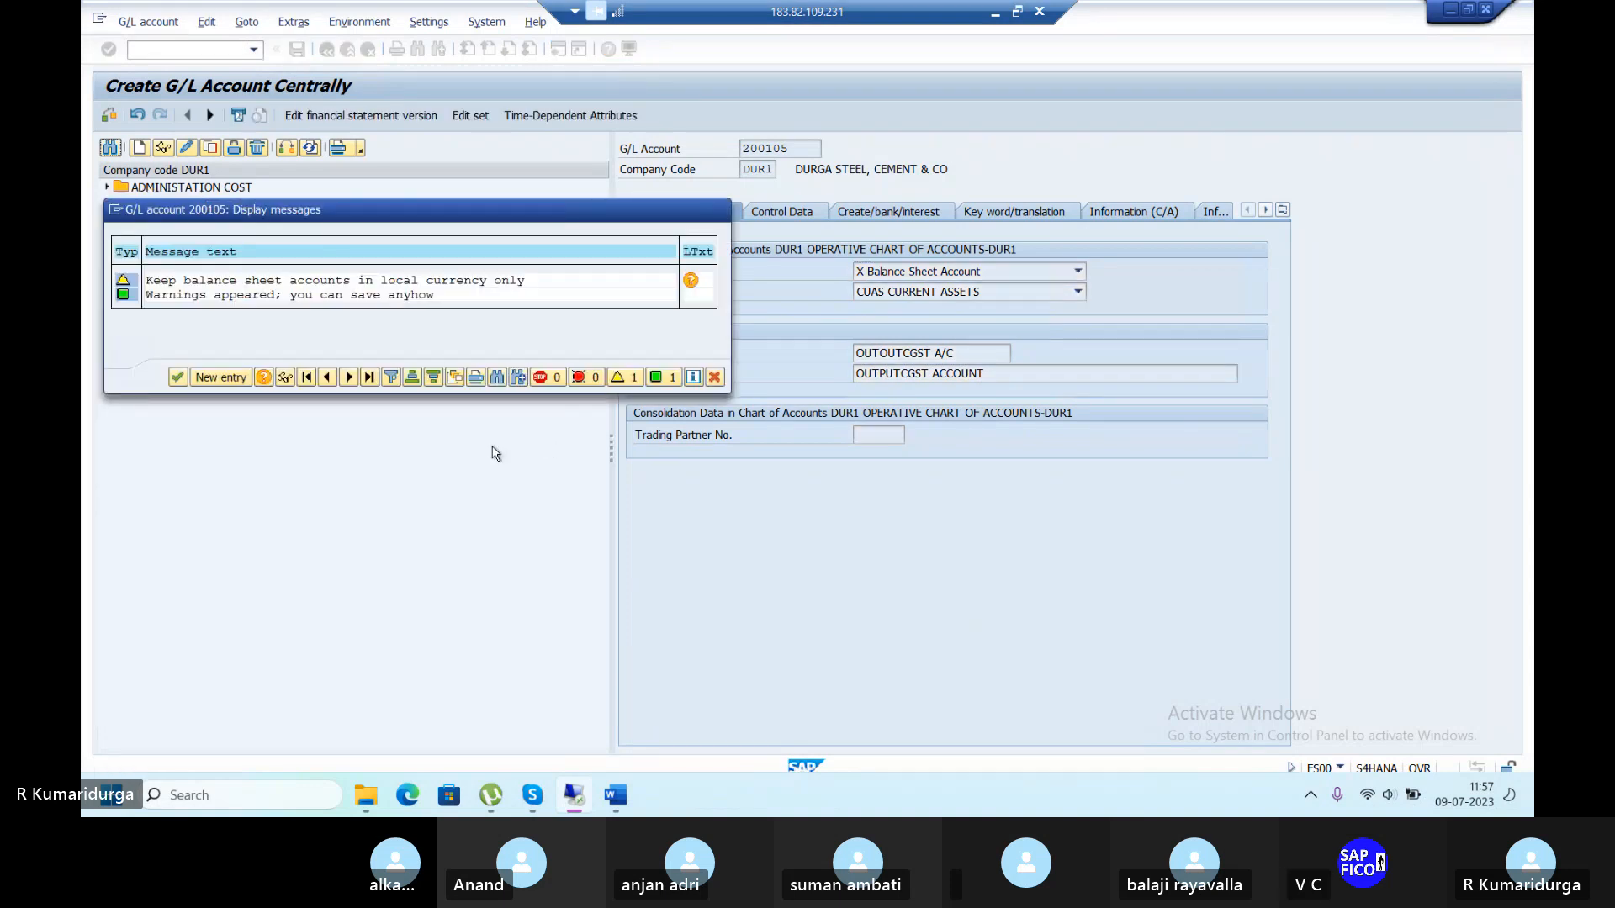
{"action": "key", "text": "Return"}
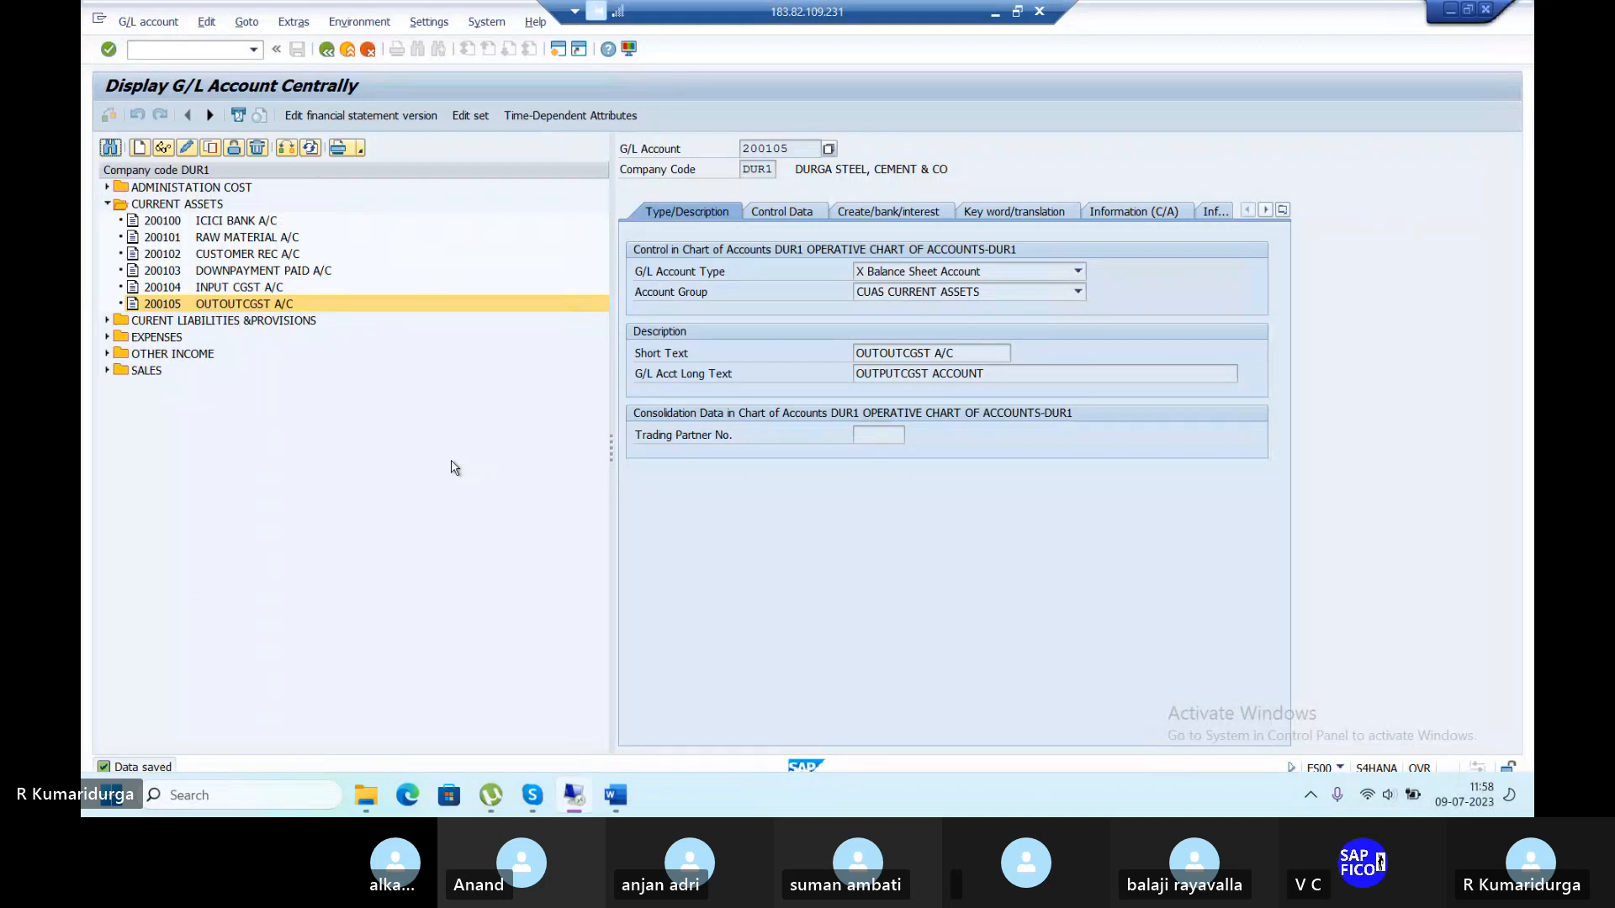
Respace 200105's texts to 'OUTOUT CGST A/C' and 'OUTPUT CGSTACCOUNT' and save it.
{"action": "left_click", "coordinate": [187, 149]}
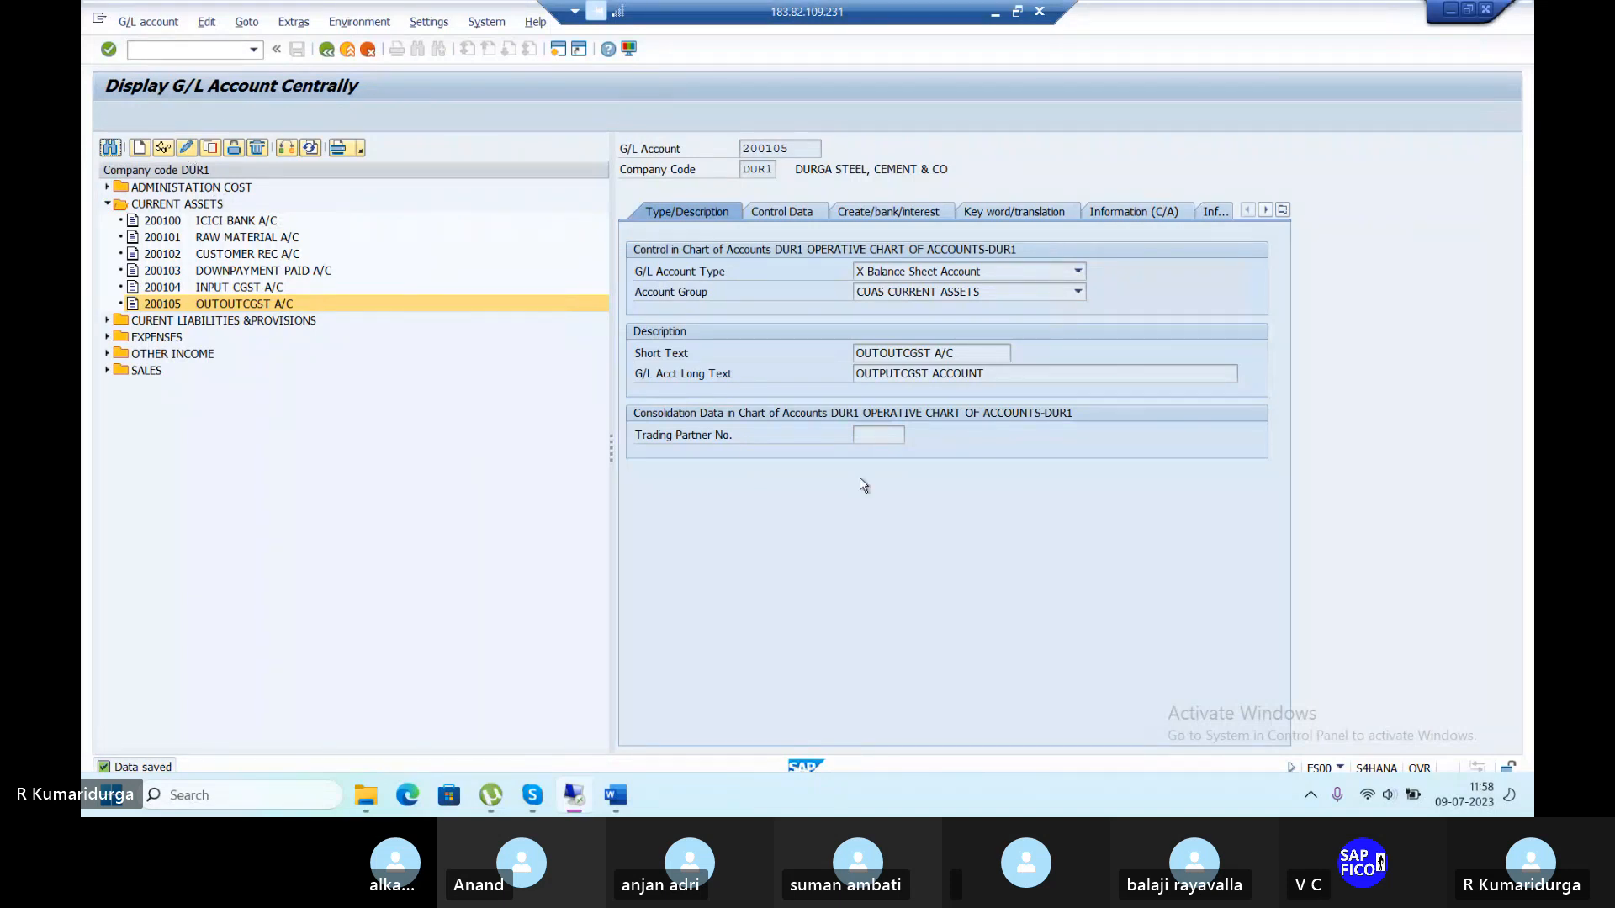
{"action": "left_click", "coordinate": [904, 352]}
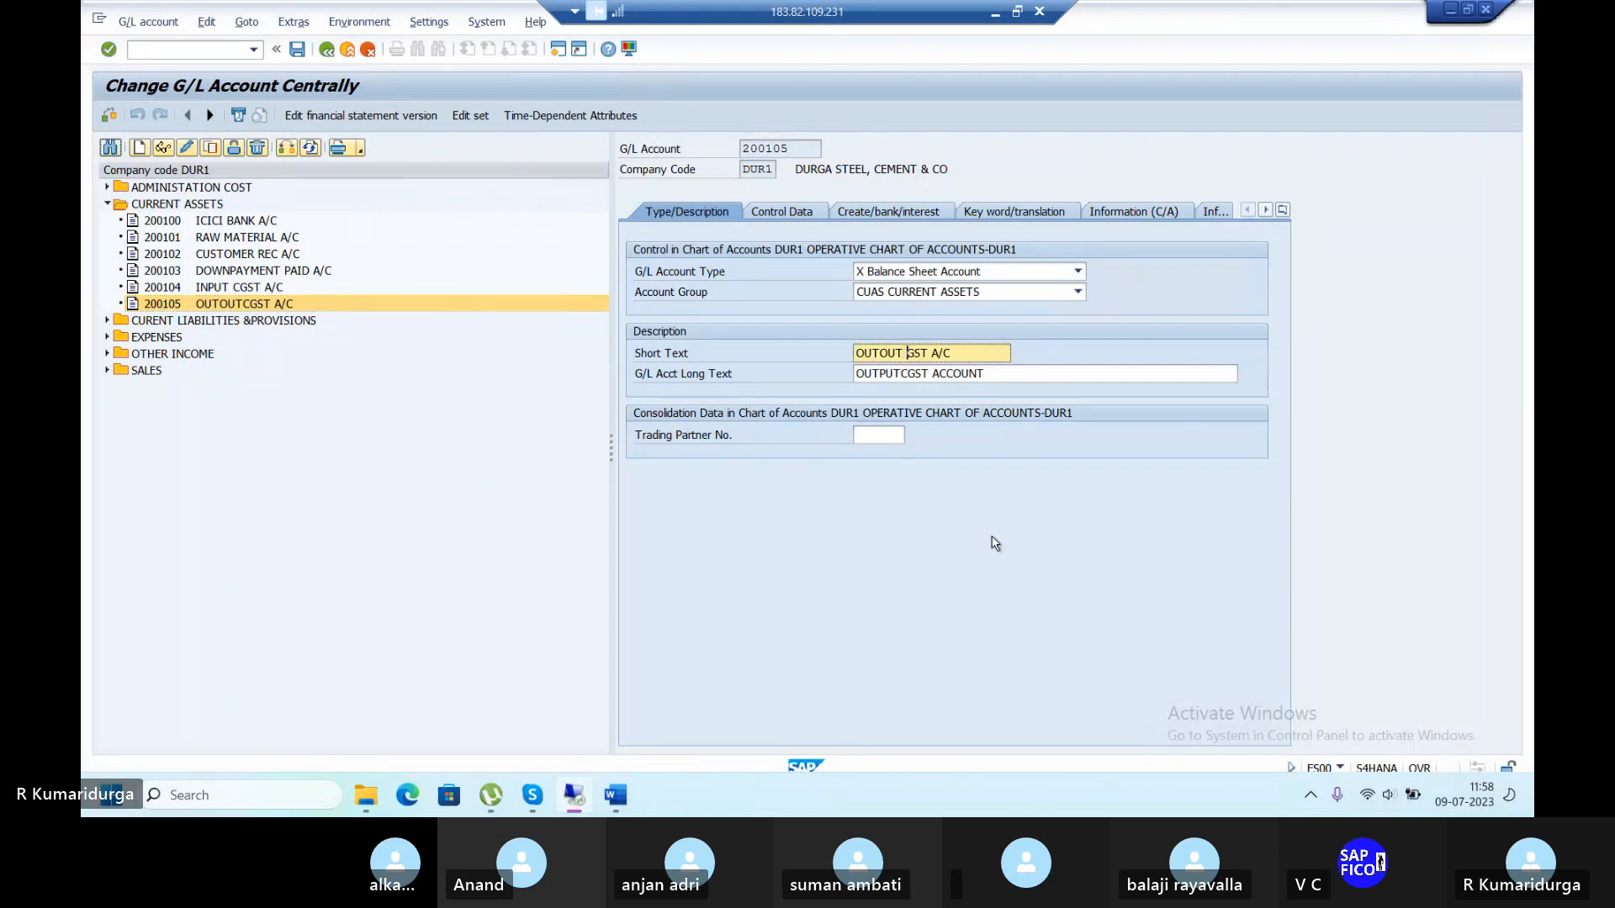
{"action": "type", "text": "CGST"}
{"action": "left_click", "coordinate": [904, 376]}
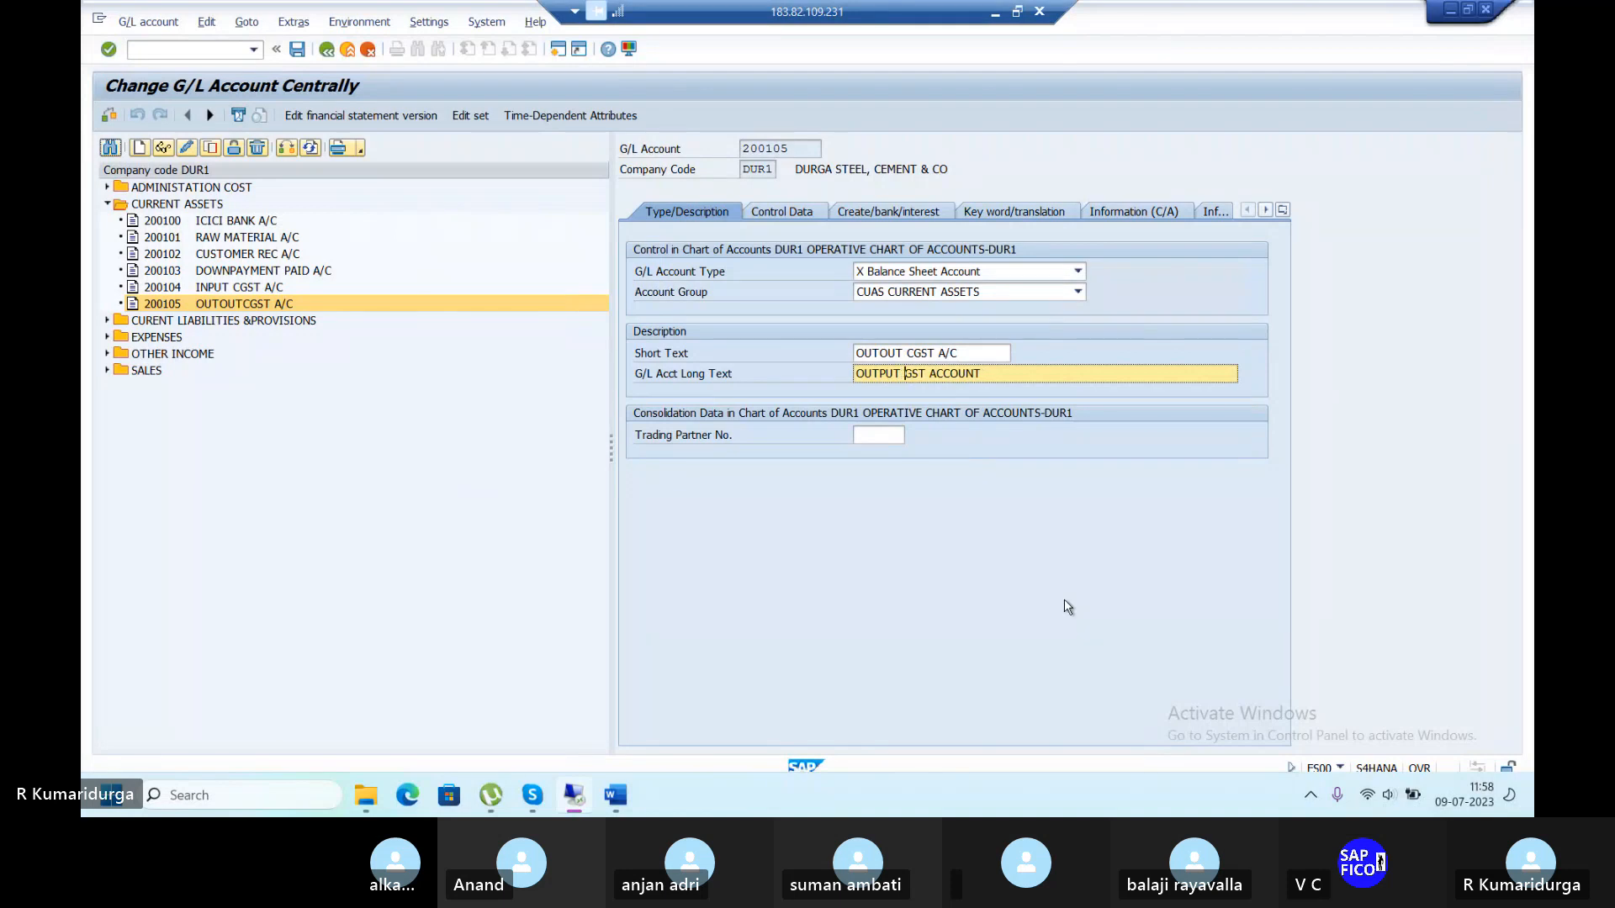
{"action": "type", "text": "CGST"}
{"action": "left_click", "coordinate": [294, 50]}
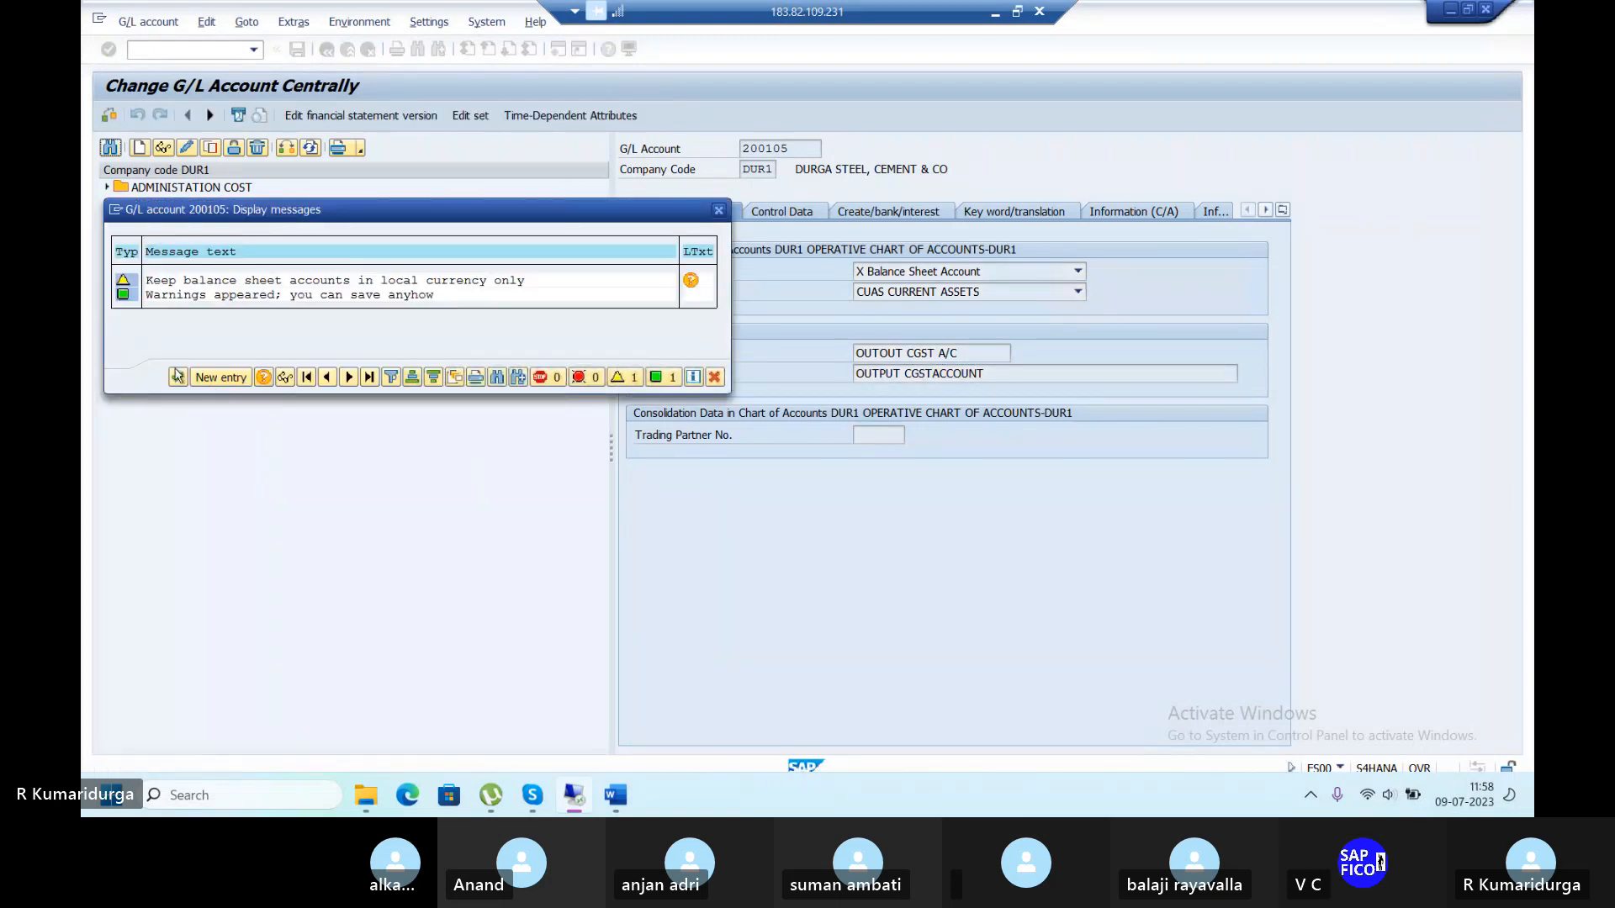
{"action": "left_click", "coordinate": [178, 379]}
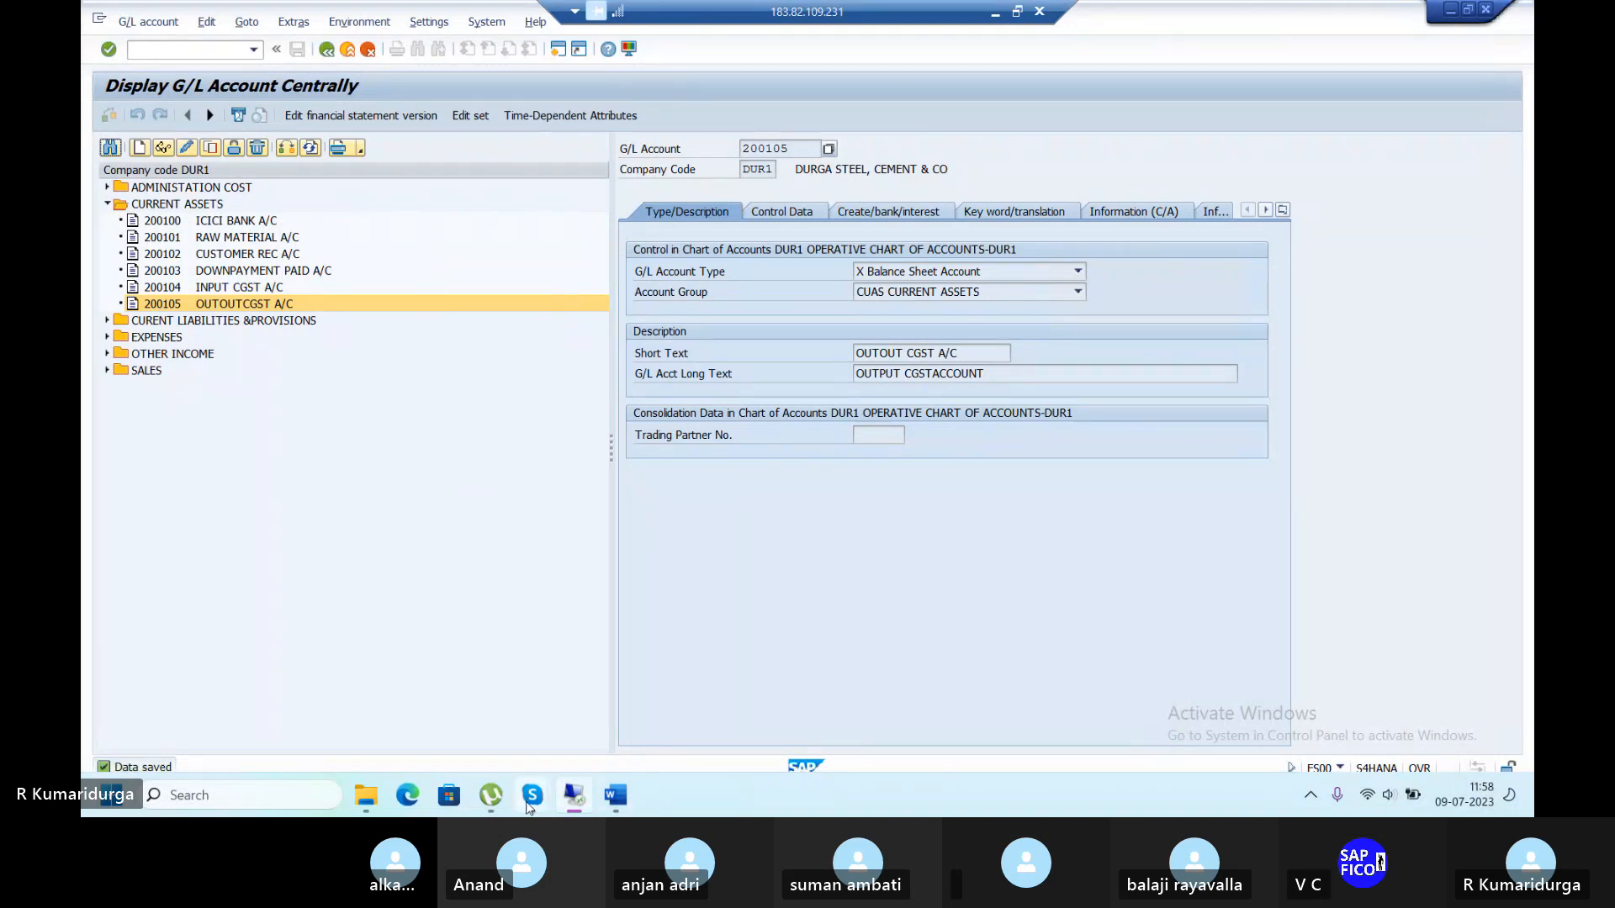
{"action": "mouse_move", "coordinate": [530, 804]}
{"action": "mouse_move", "coordinate": [480, 732]}
{"action": "left_click", "coordinate": [618, 796]}
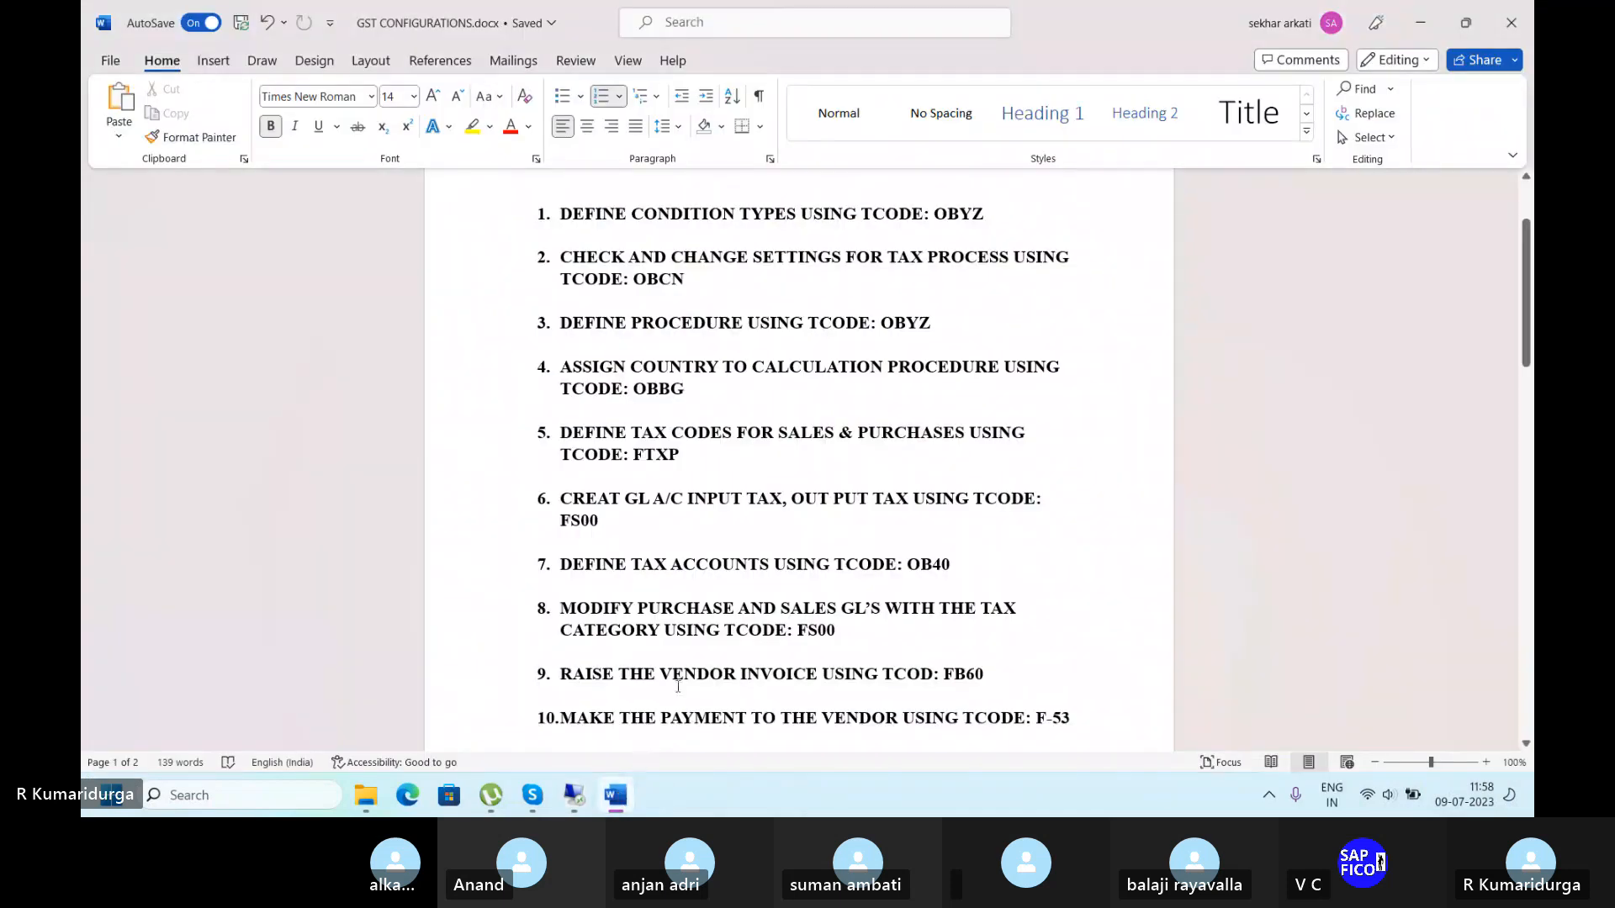
{"action": "left_click", "coordinate": [615, 795]}
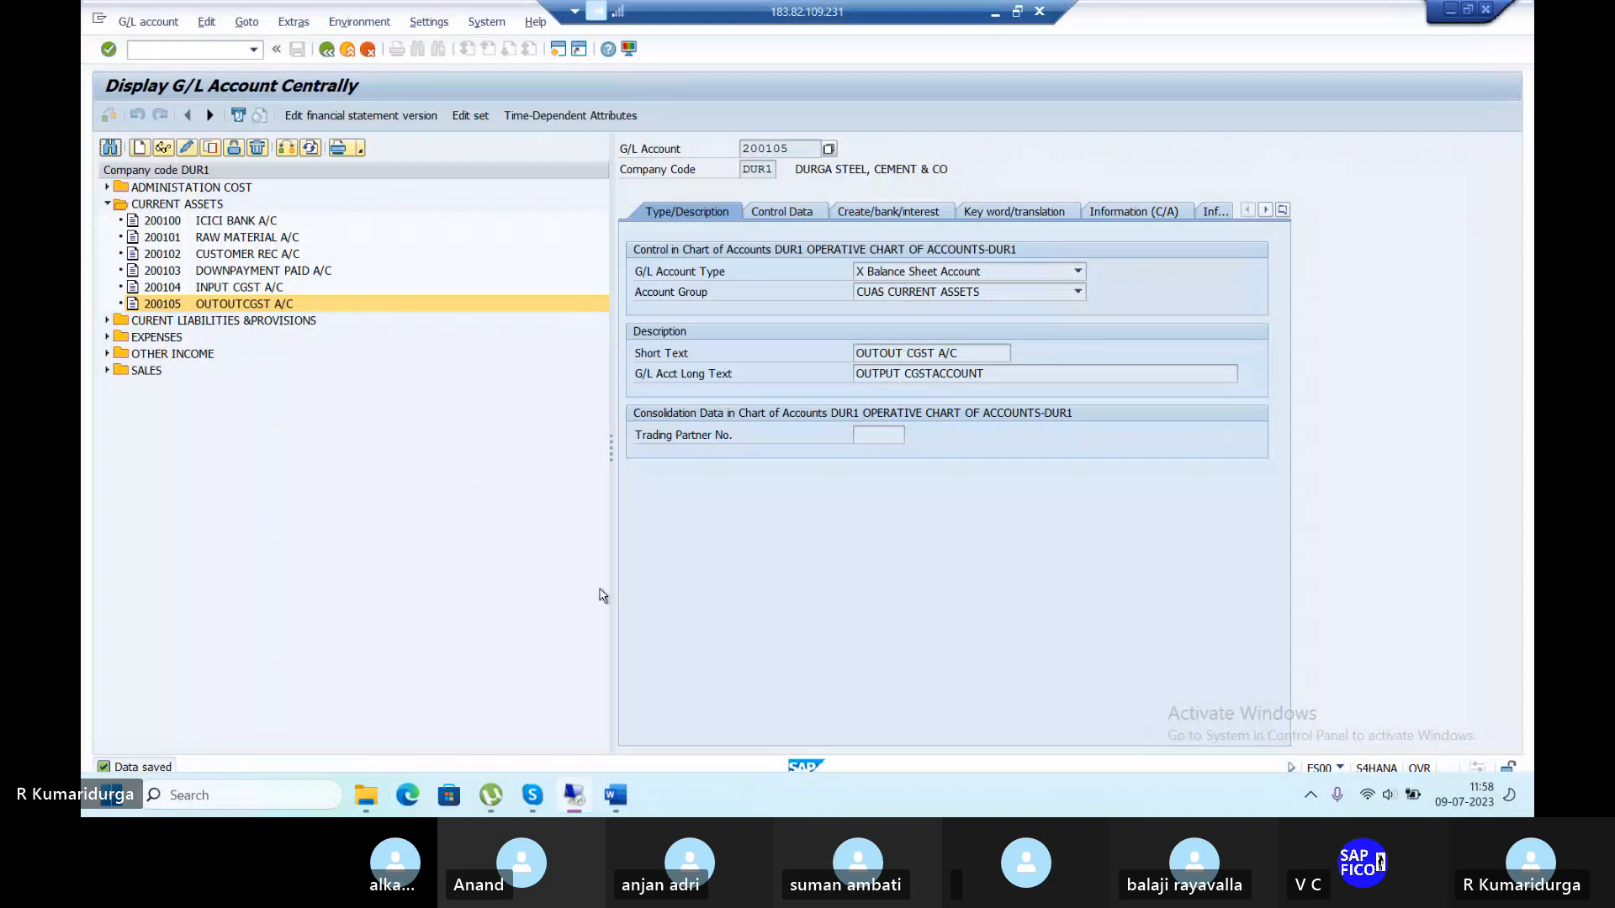
Copy 200105 into draft account 100503 and assign account group CULI.
{"action": "left_click", "coordinate": [108, 321]}
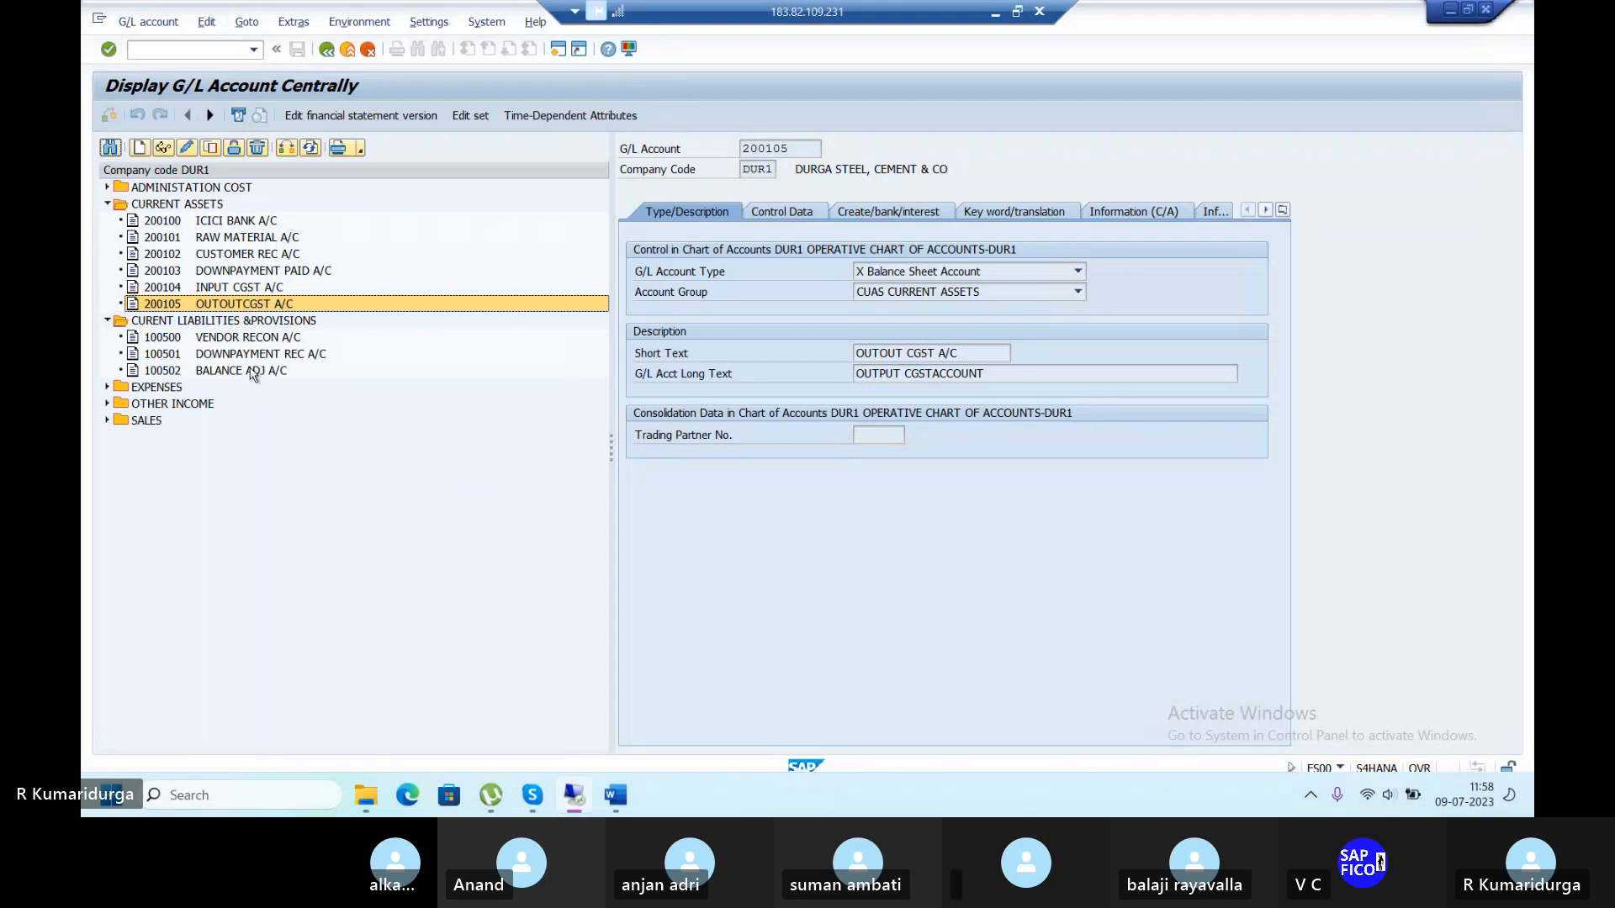
{"action": "left_click", "coordinate": [211, 149]}
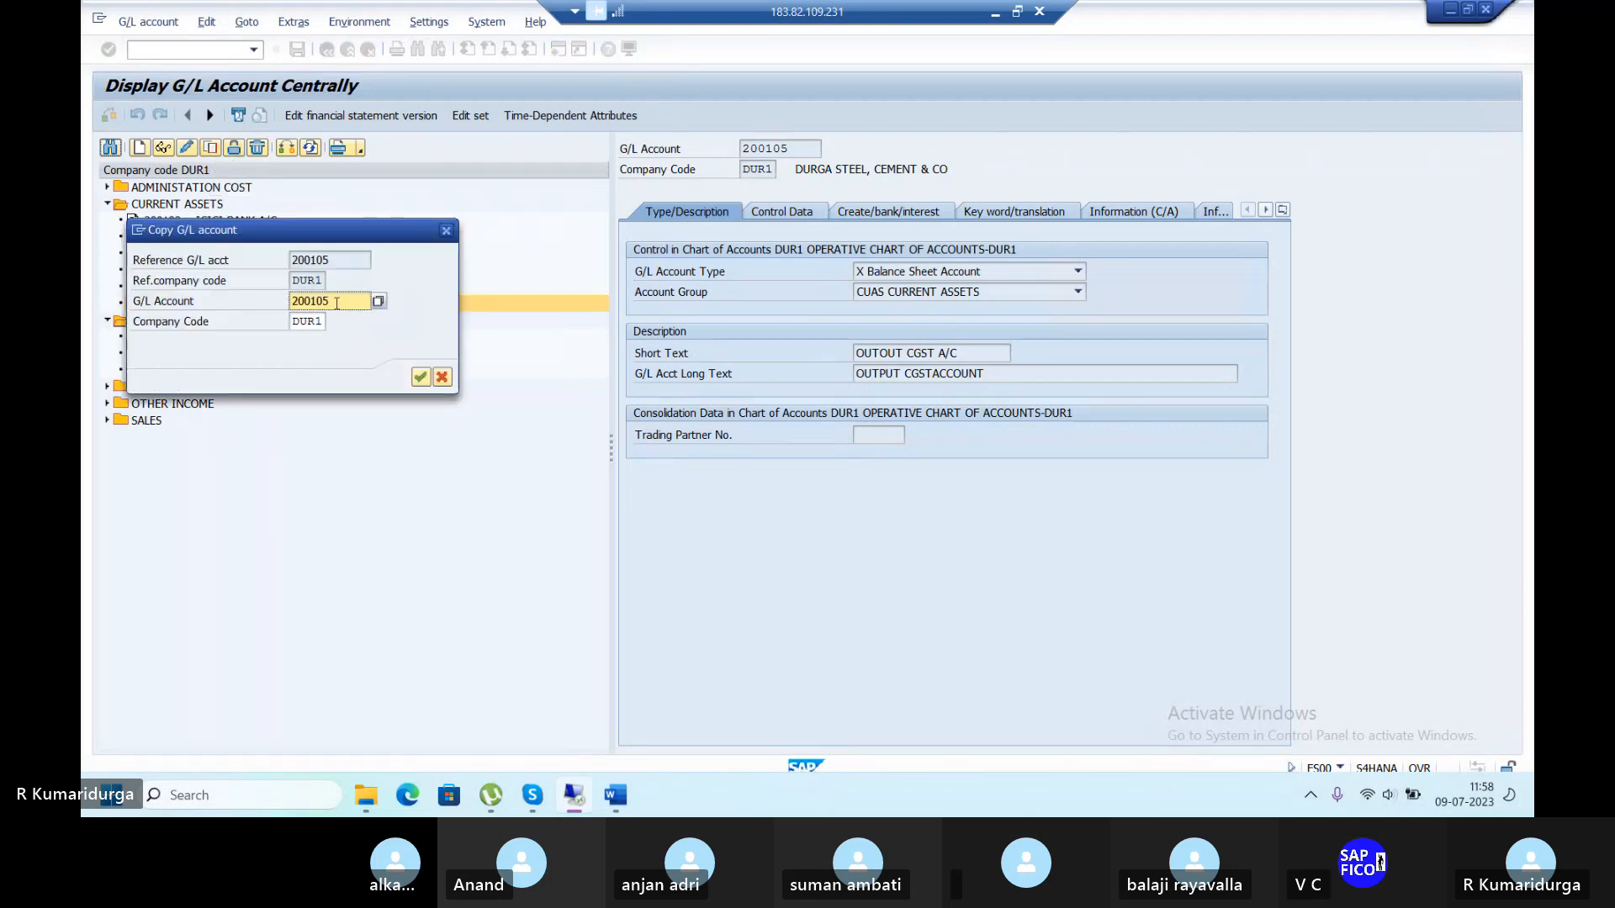
{"action": "key", "text": "BackSpace"}
{"action": "key", "text": "BackSpace"}
{"action": "key", "text": "BackSpace"}
{"action": "key", "text": "BackSpace"}
{"action": "key", "text": "BackSpace"}
{"action": "key", "text": "BackSpace"}
{"action": "type", "text": "1"}
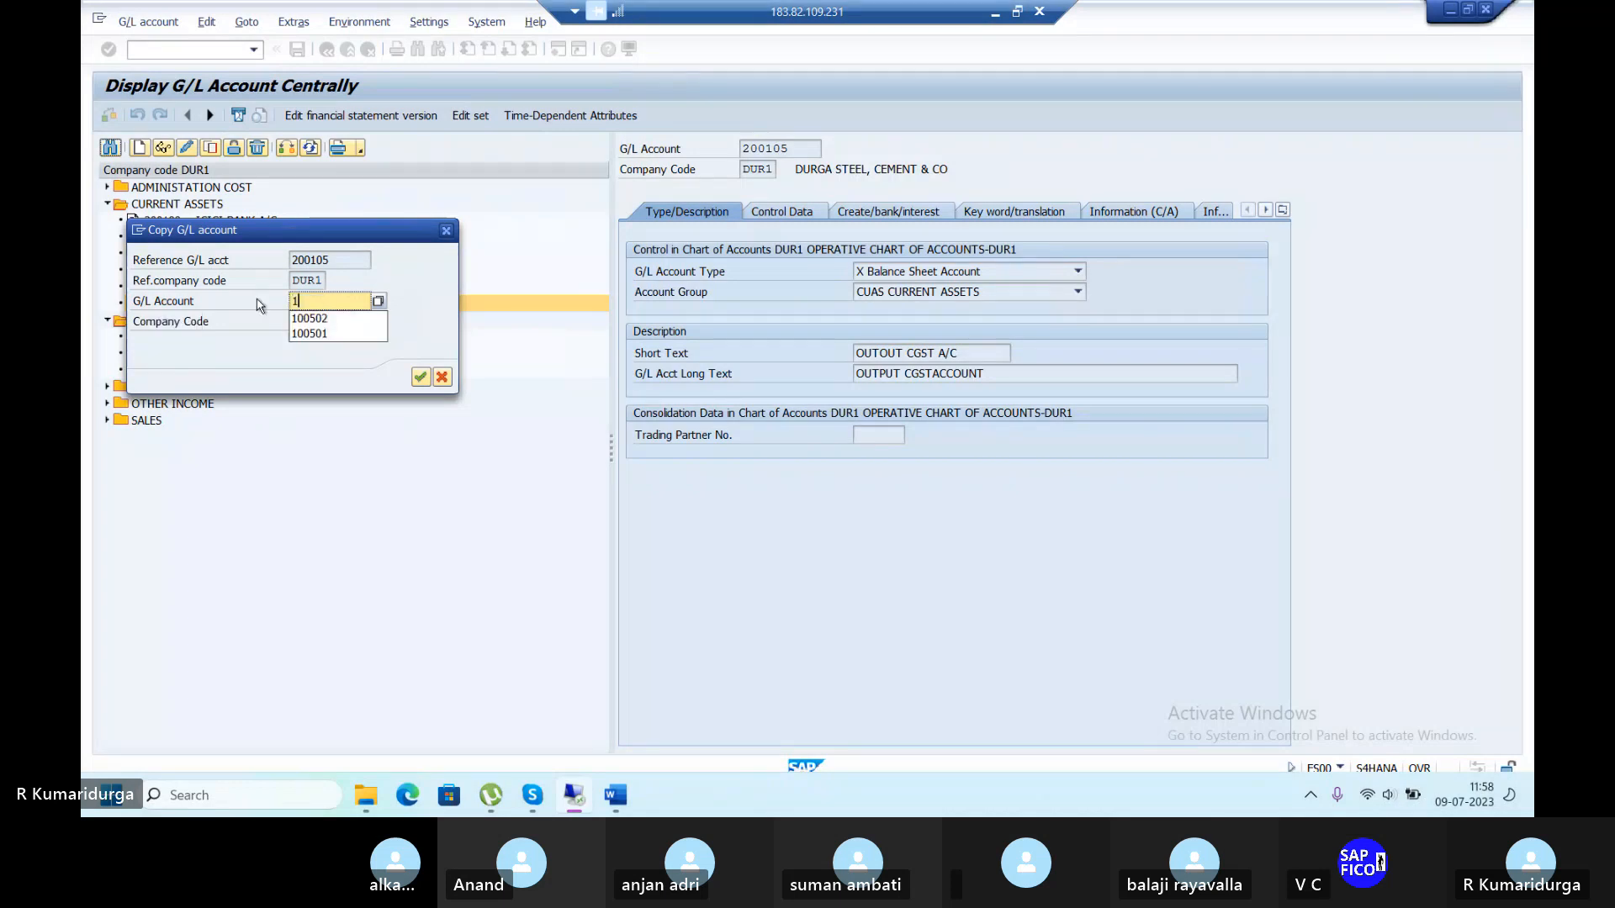
{"action": "type", "text": "0050"}
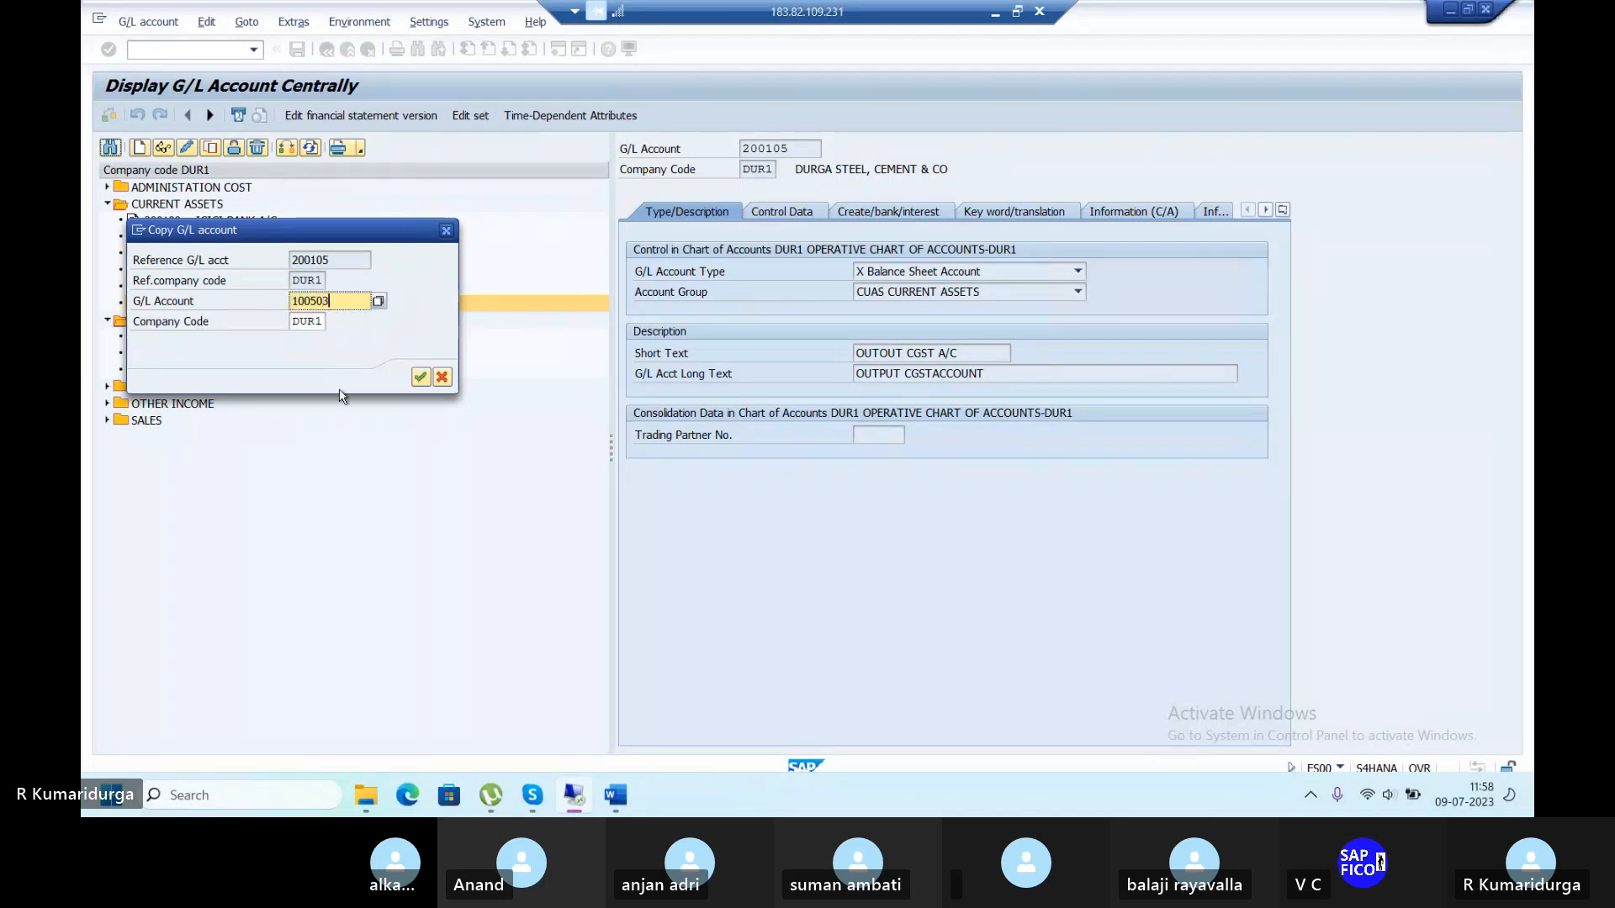
{"action": "left_click", "coordinate": [420, 377]}
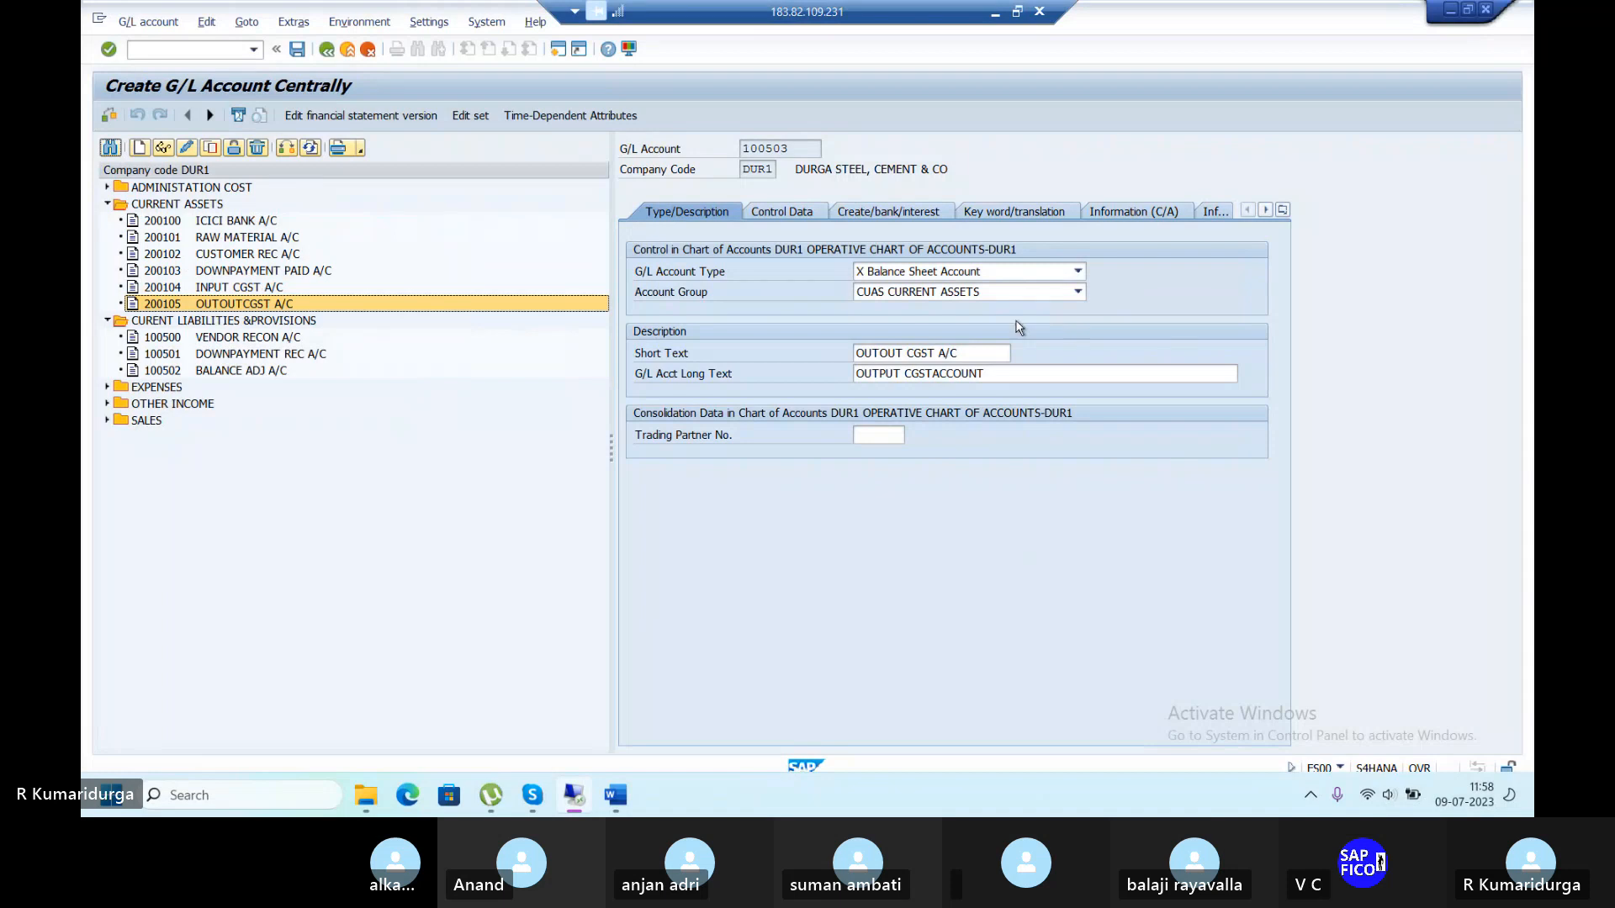
{"action": "left_click", "coordinate": [1026, 294]}
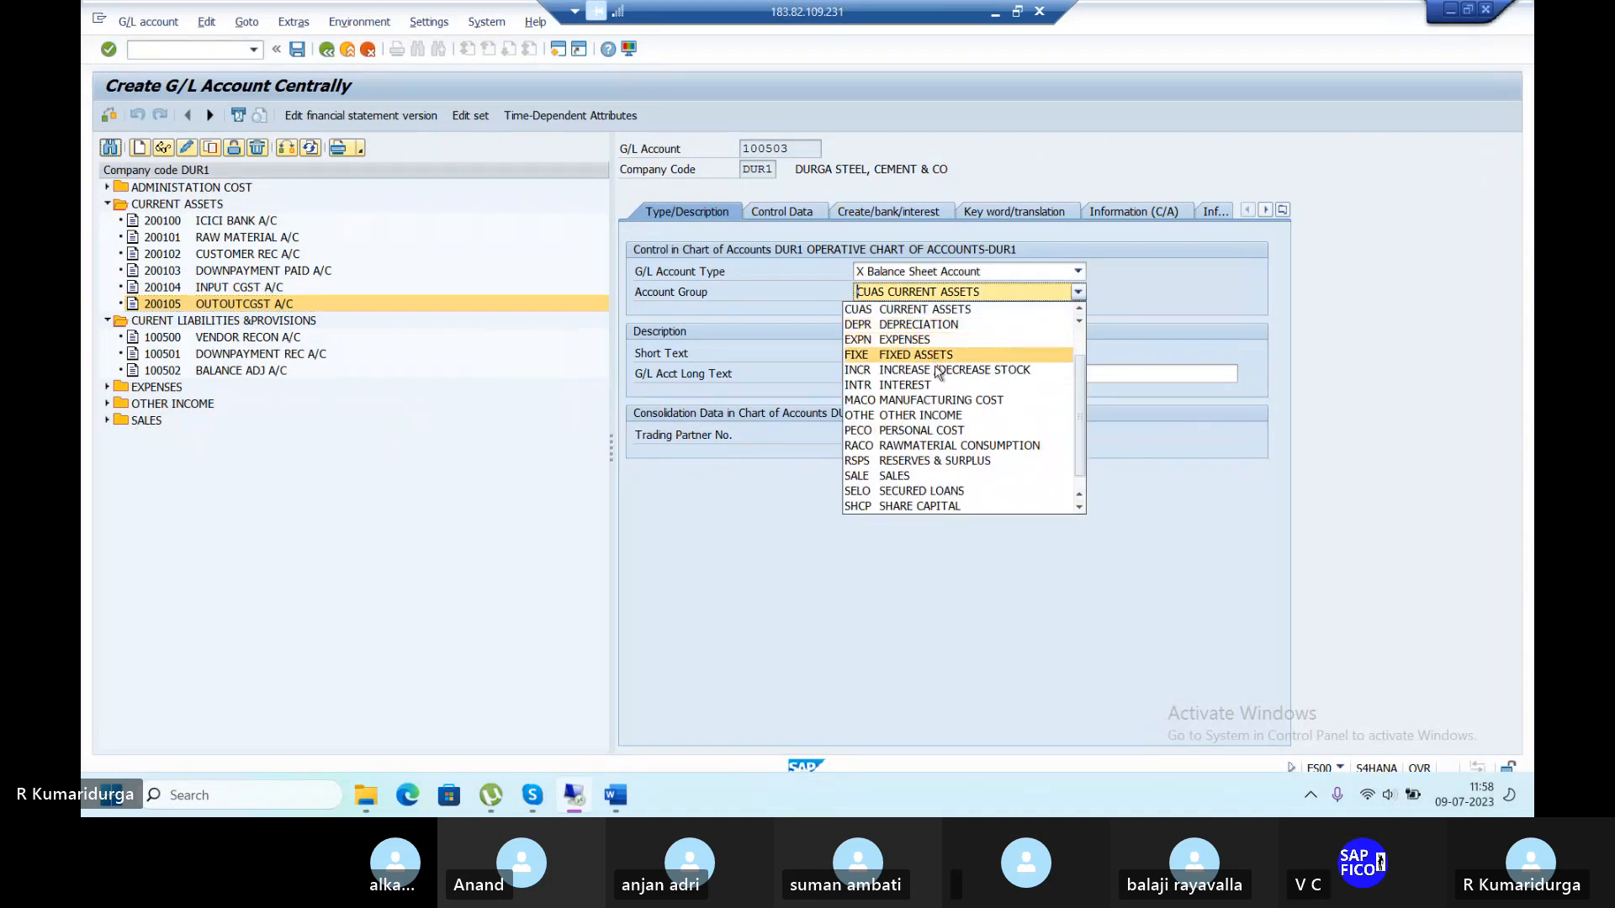
{"action": "scroll", "coordinate": [934, 362], "scroll_direction": "up", "scroll_amount": 1}
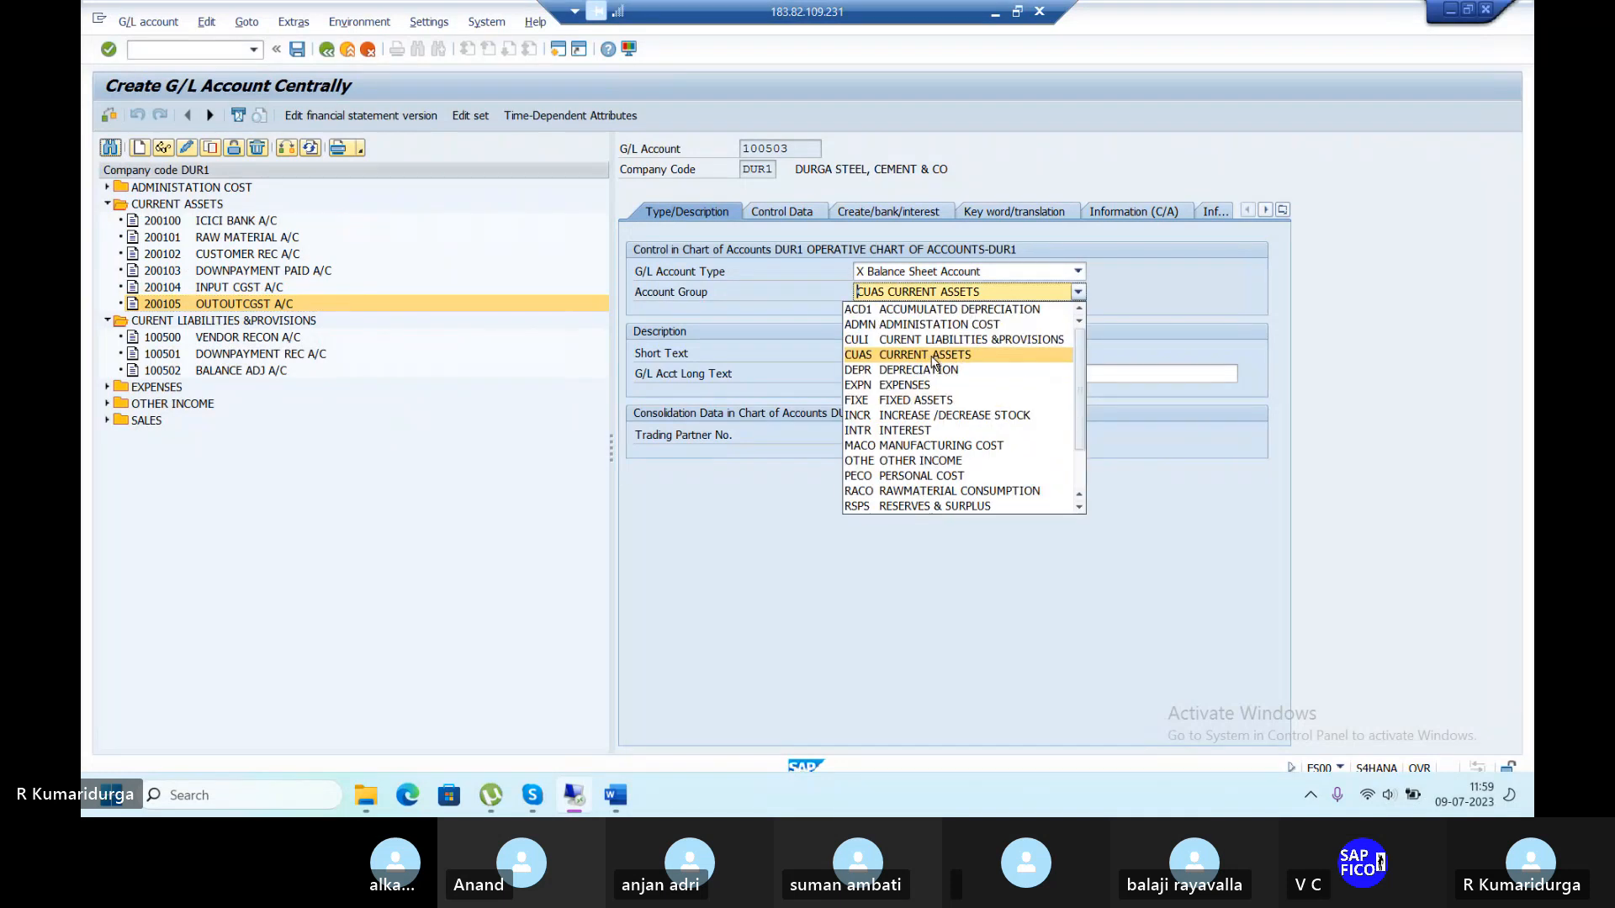
{"action": "left_click", "coordinate": [948, 343]}
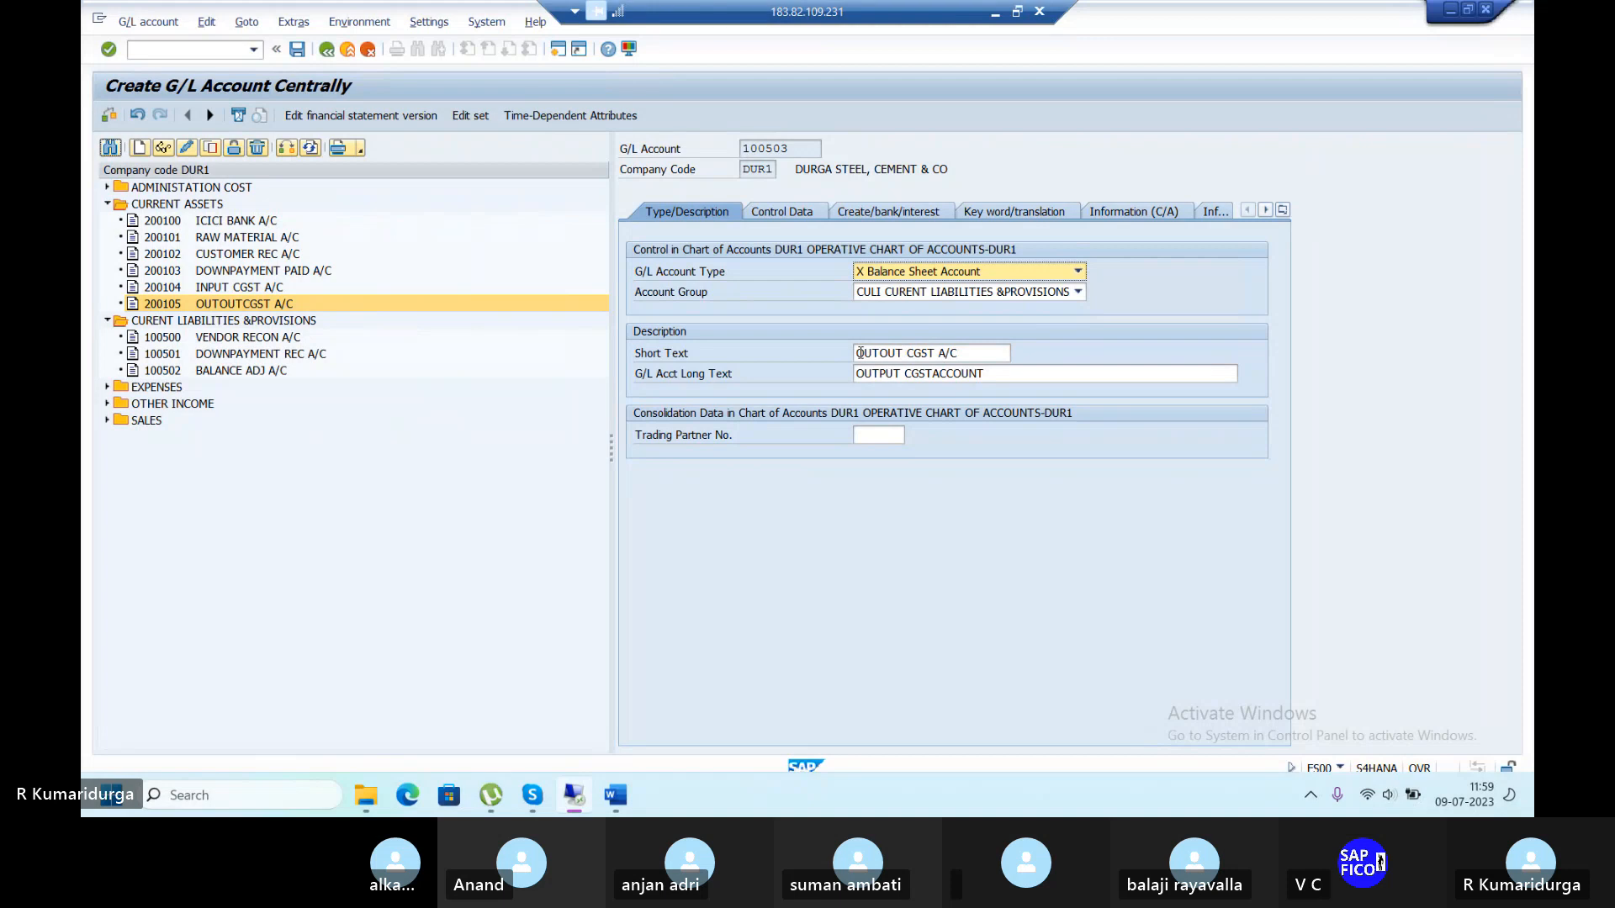
Change the draft's texts to INPUT CGST, then cancel and discard it unsaved.
{"action": "left_click", "coordinate": [859, 352]}
{"action": "type", "text": "IN"}
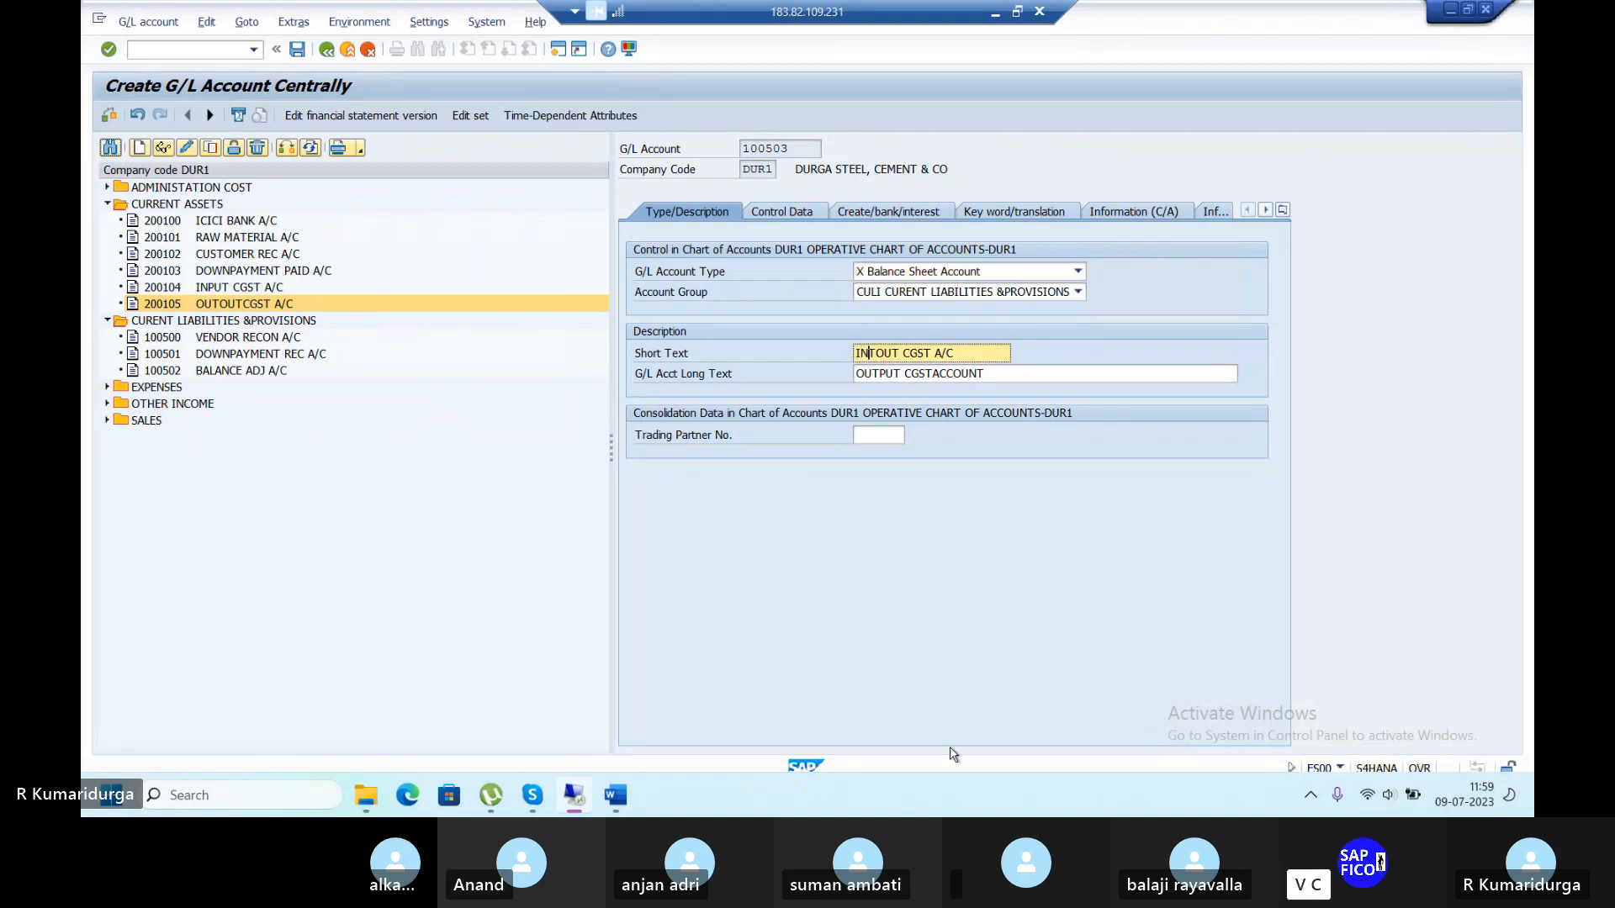
{"action": "key", "text": "Delete"}
{"action": "type", "text": "P"}
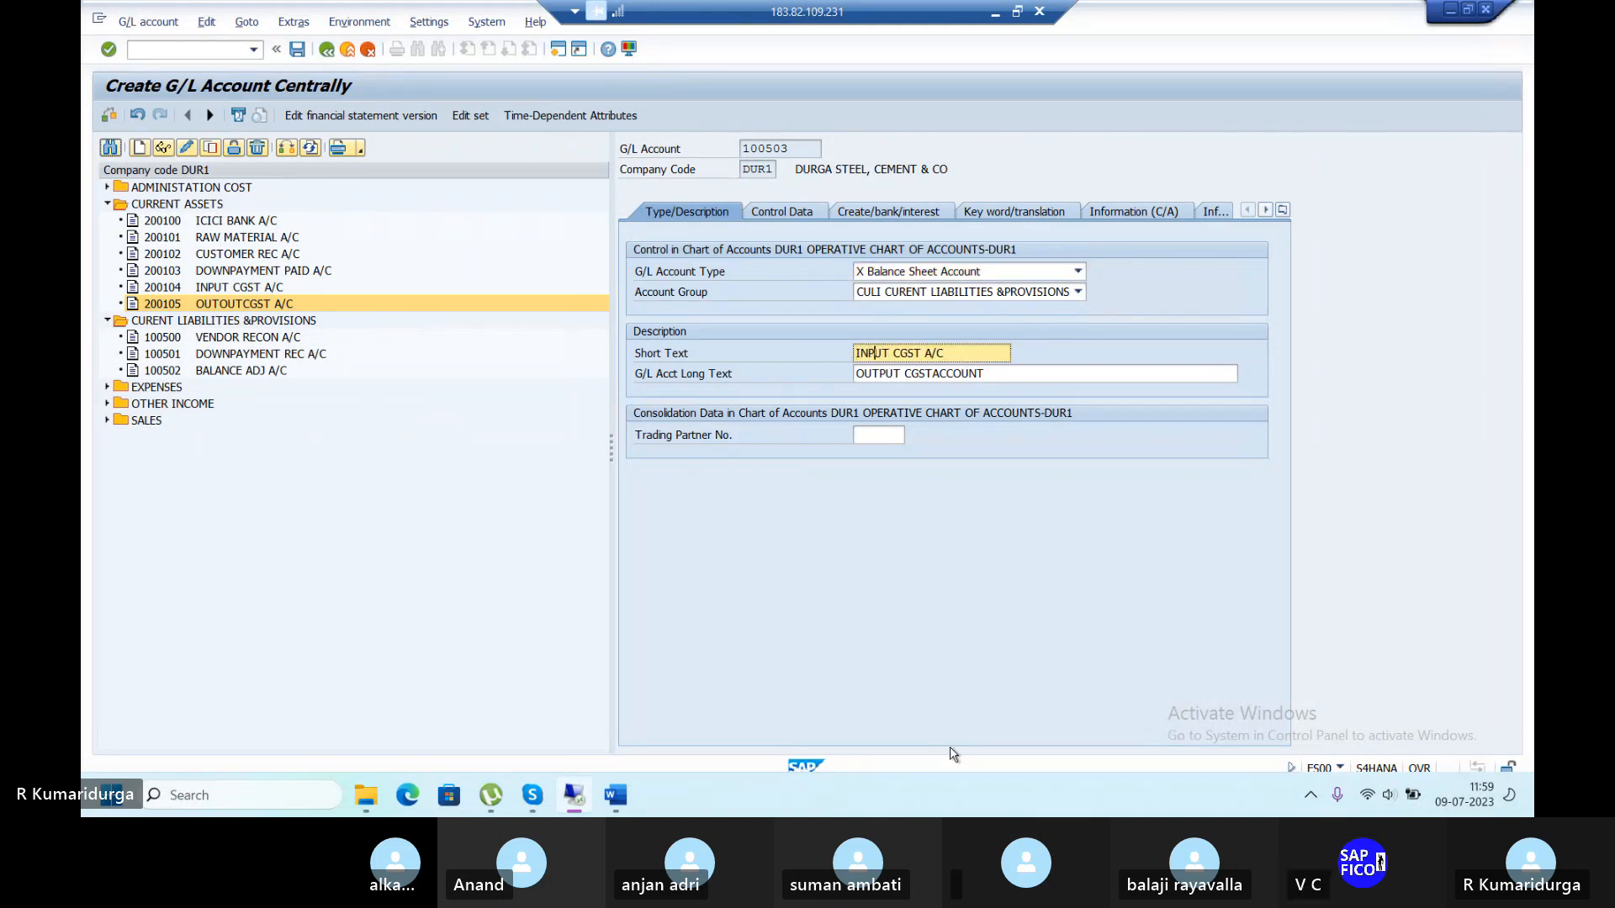
{"action": "left_click", "coordinate": [856, 374]}
{"action": "type", "text": "IN"}
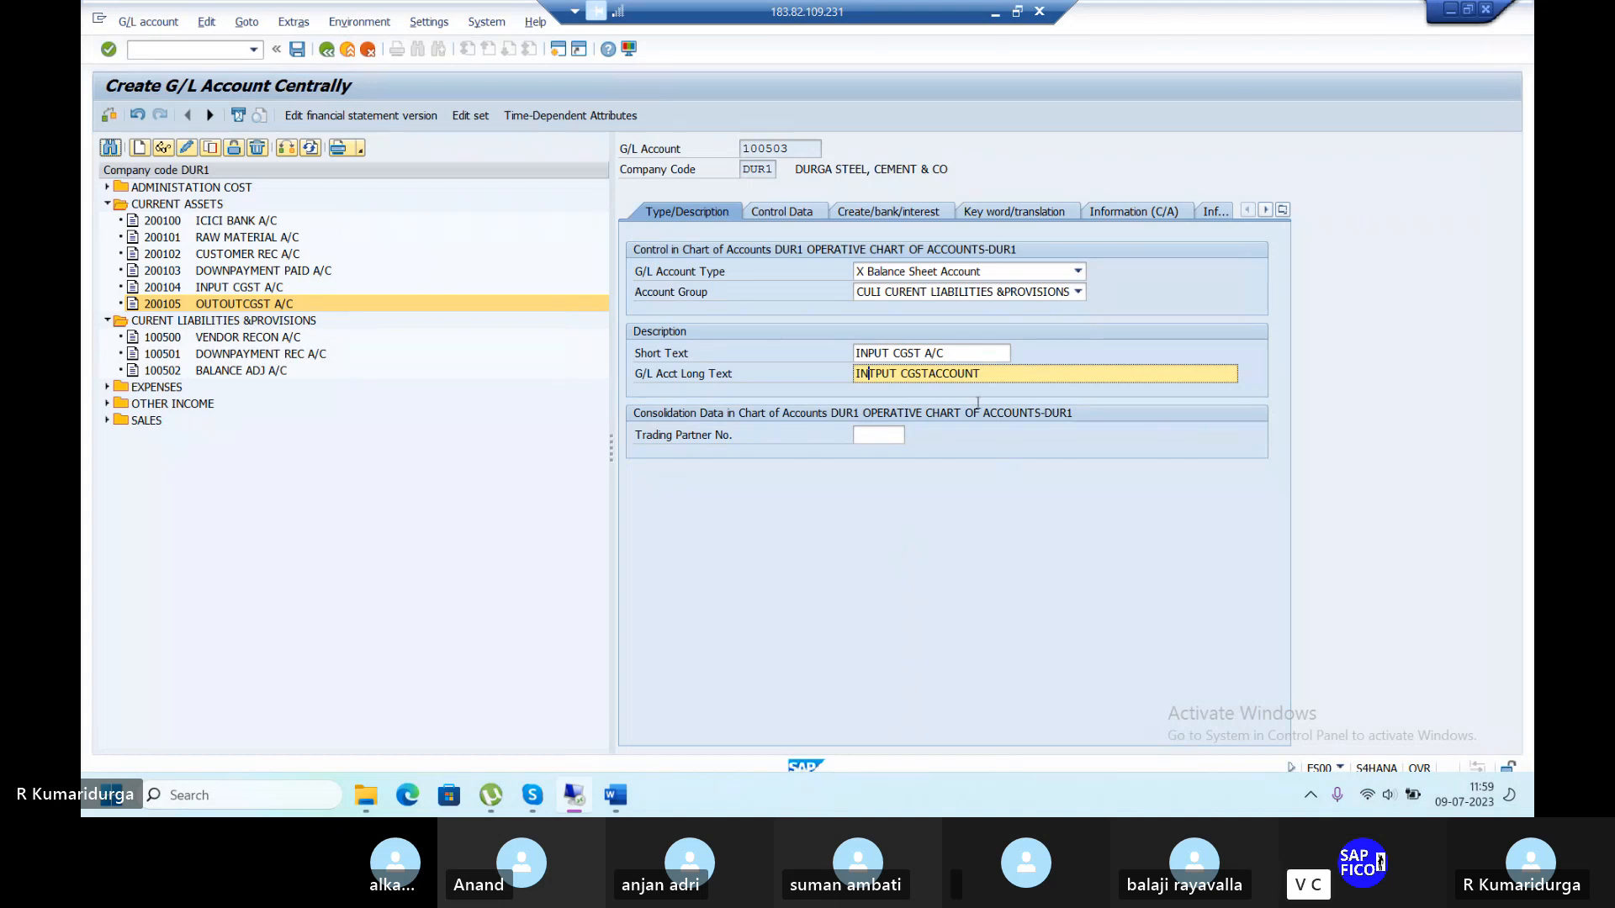
{"action": "left_click", "coordinate": [341, 310]}
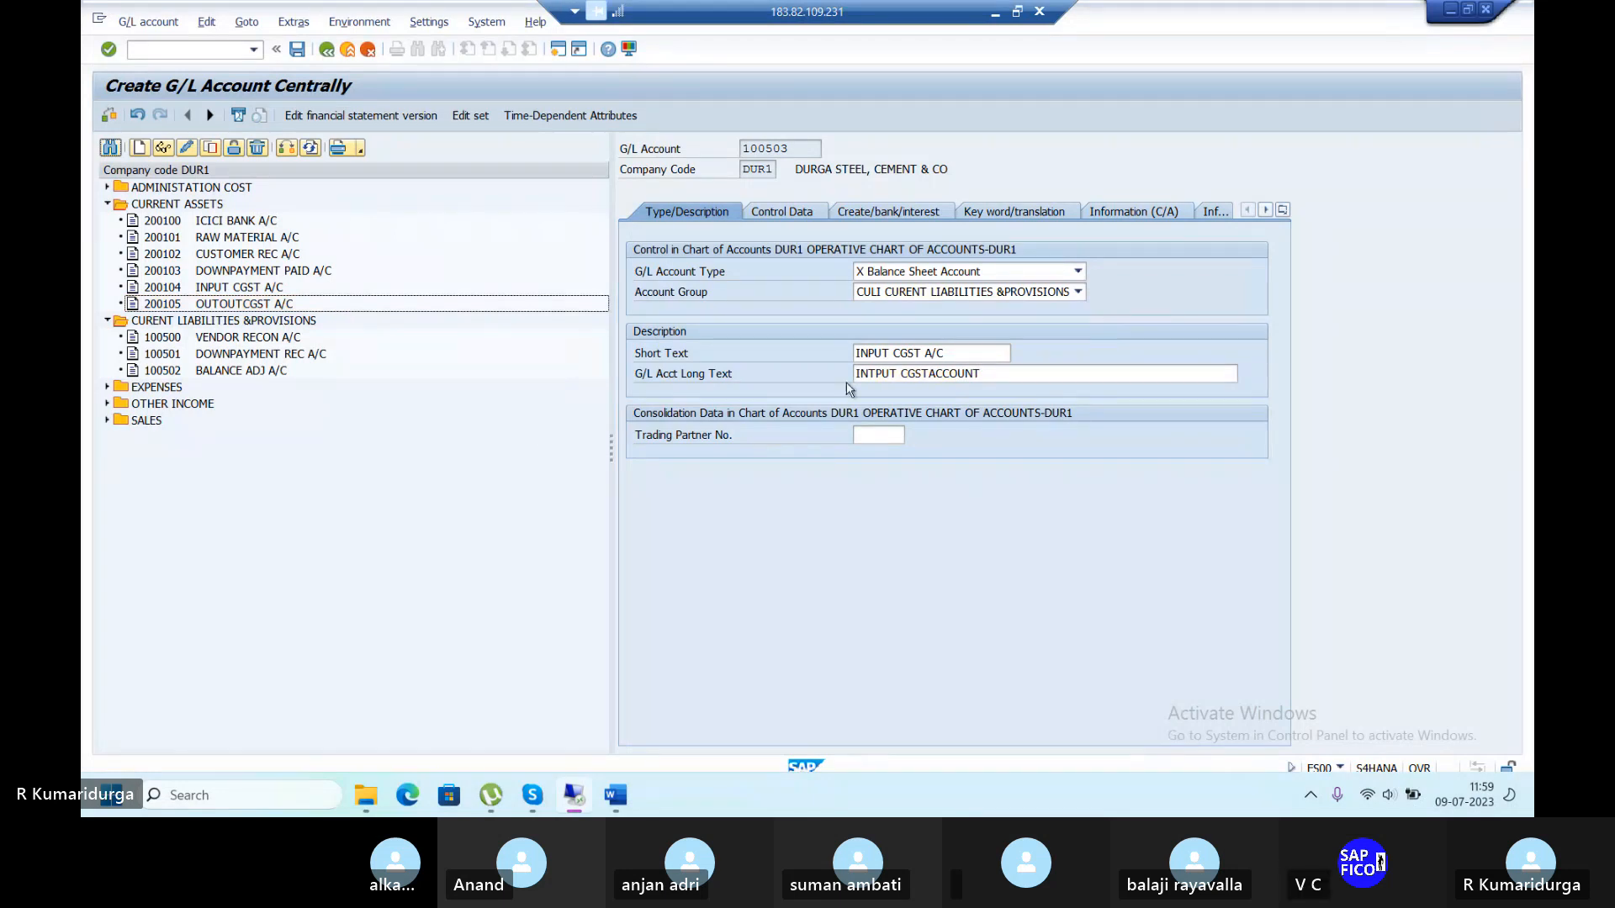
{"action": "left_click", "coordinate": [369, 53]}
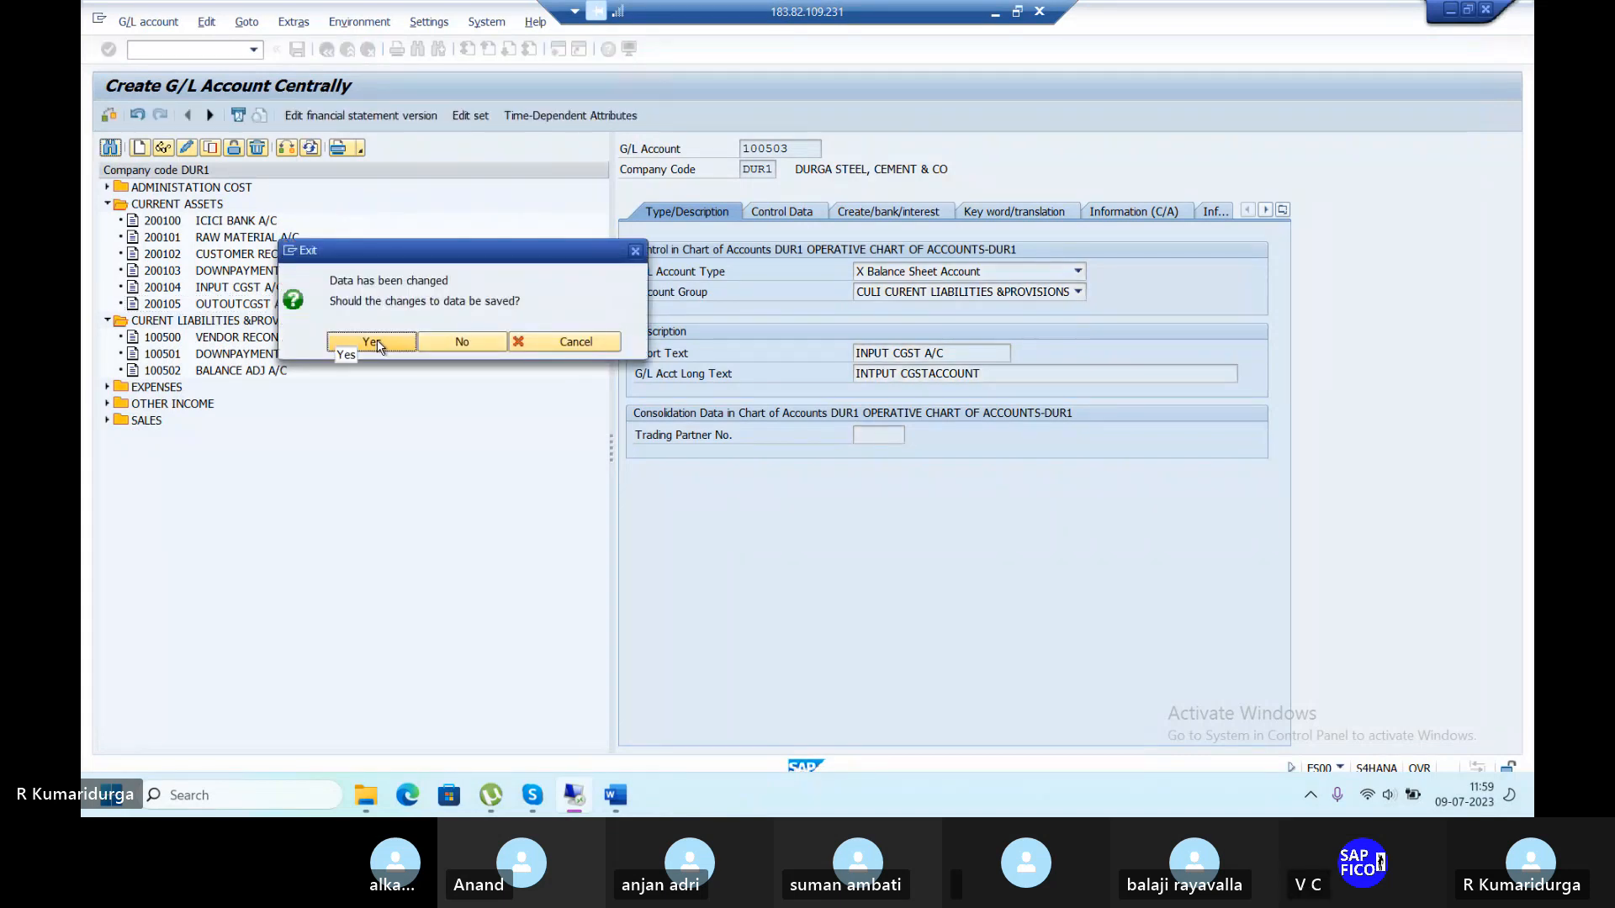
{"action": "left_click", "coordinate": [462, 342]}
Reload FS00 and open account 200105 under CURRENT ASSETS in change mode.
{"action": "left_click", "coordinate": [211, 49]}
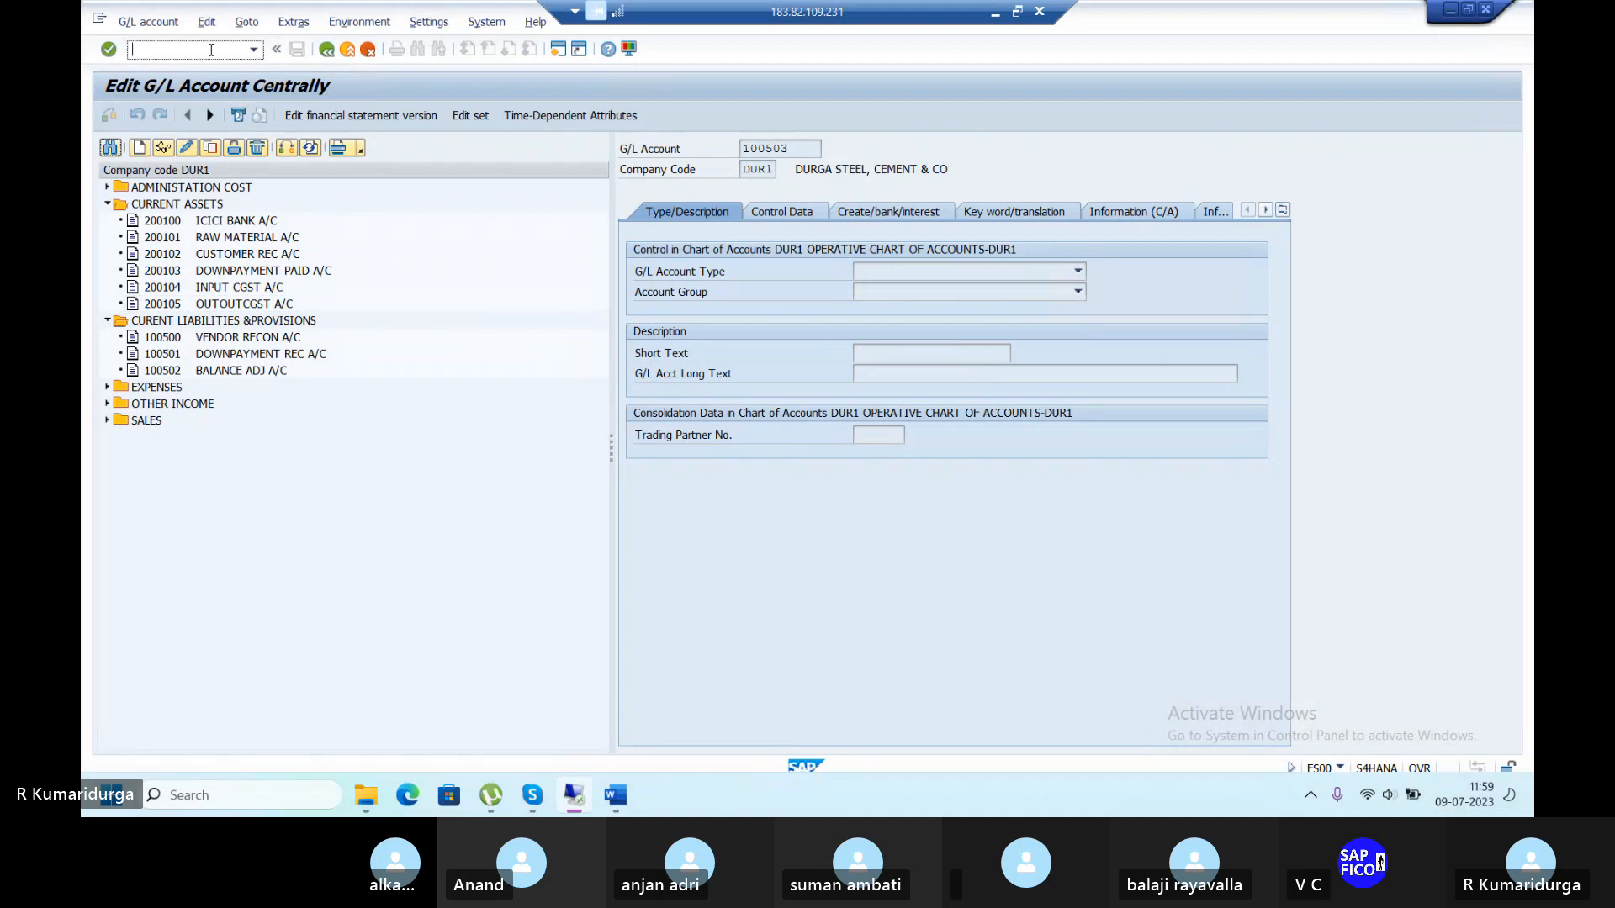
{"action": "type", "text": "/NFS00"}
{"action": "key", "text": "Return"}
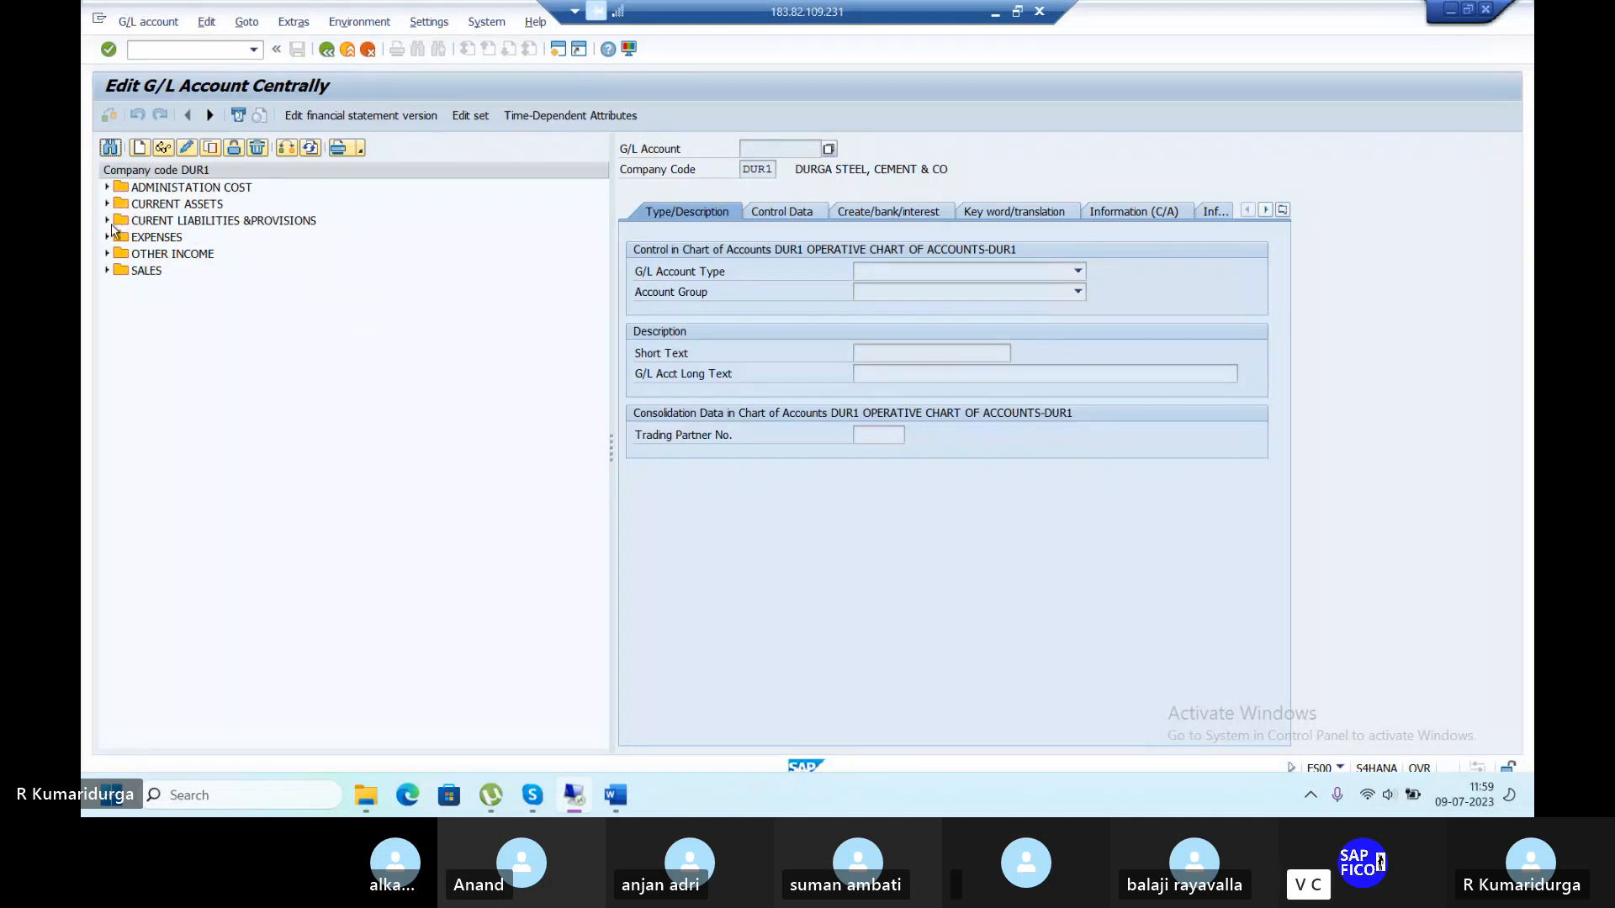
{"action": "left_click", "coordinate": [107, 204]}
{"action": "double_click", "coordinate": [269, 305]}
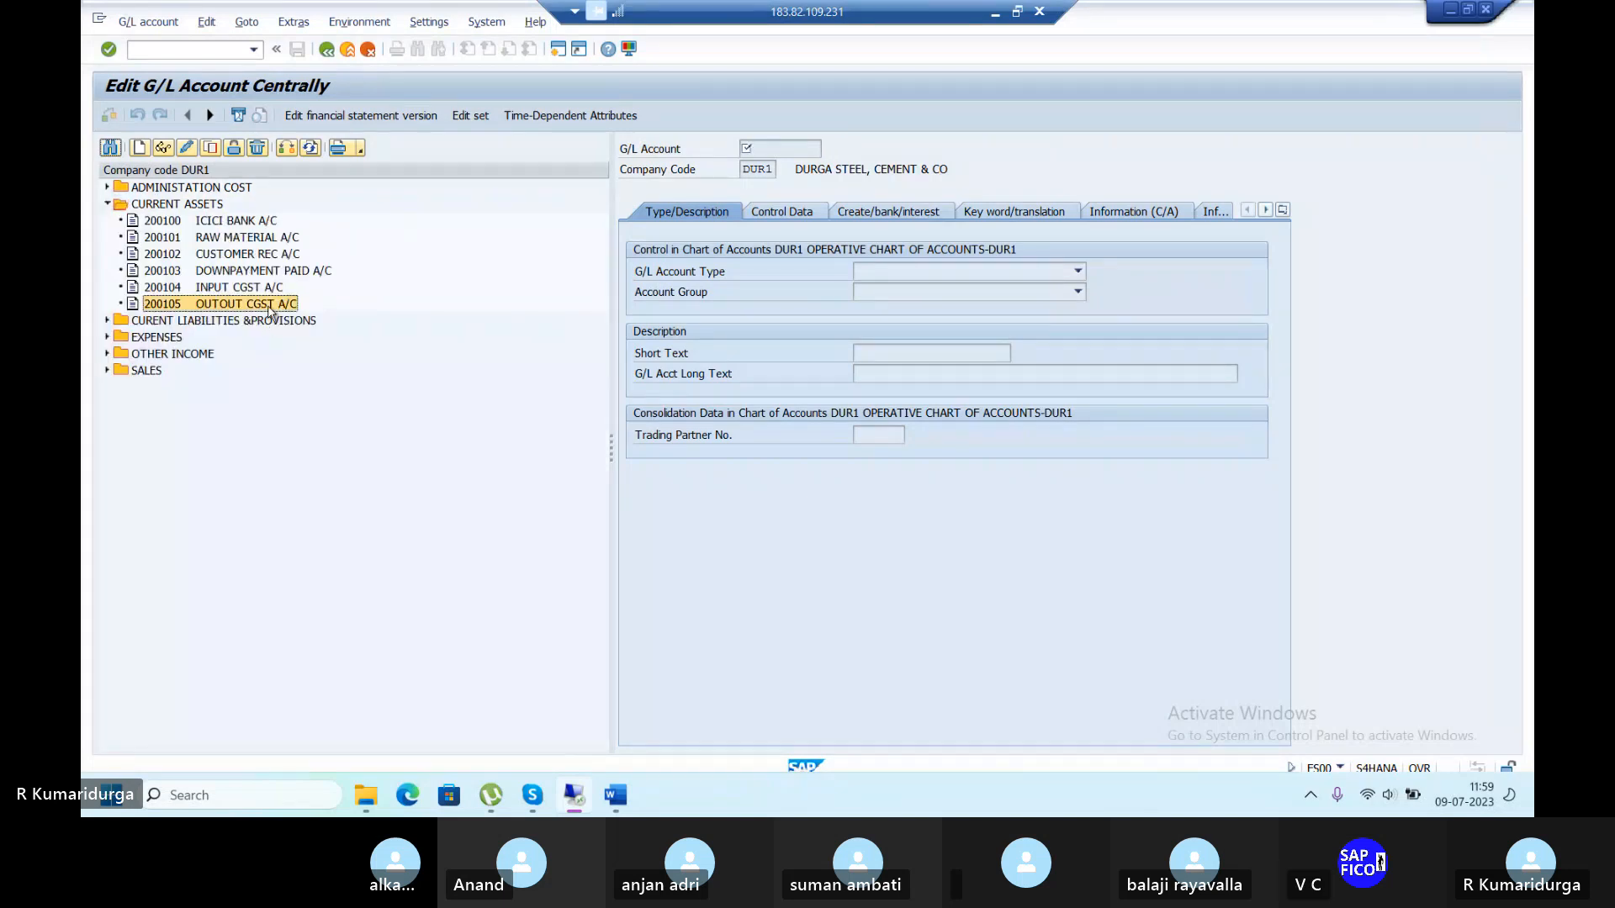
{"action": "left_click", "coordinate": [186, 148]}
Rename it INPUT SGST A/C with long text INPUT SGST ACCOUNT and save.
{"action": "triple_click", "coordinate": [978, 353]}
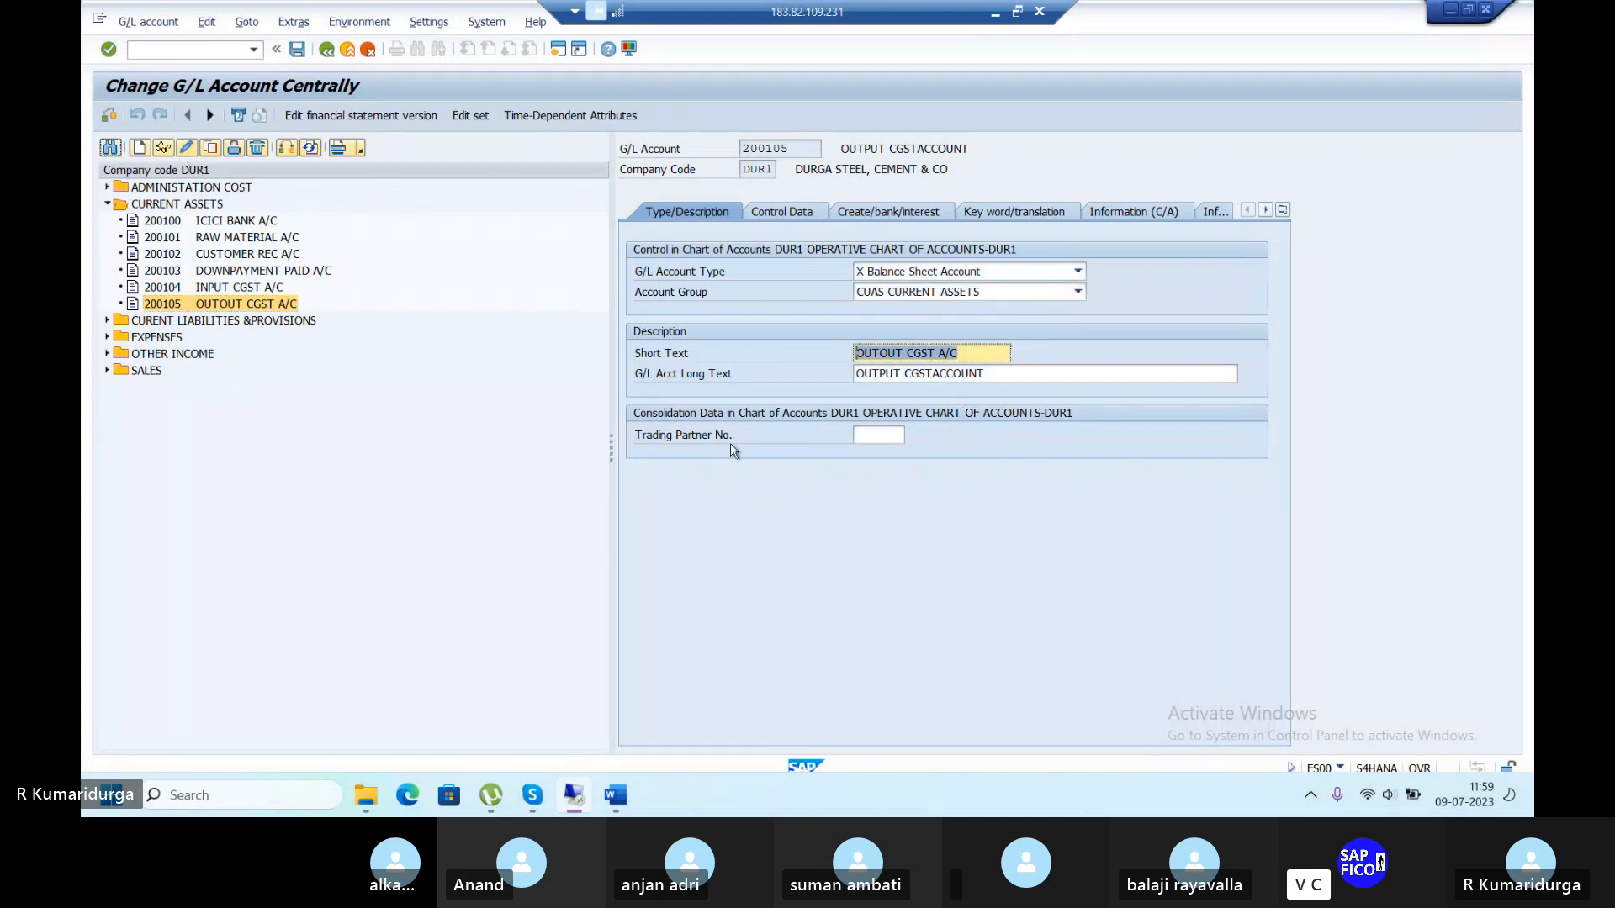
{"action": "type", "text": "INPUT "}
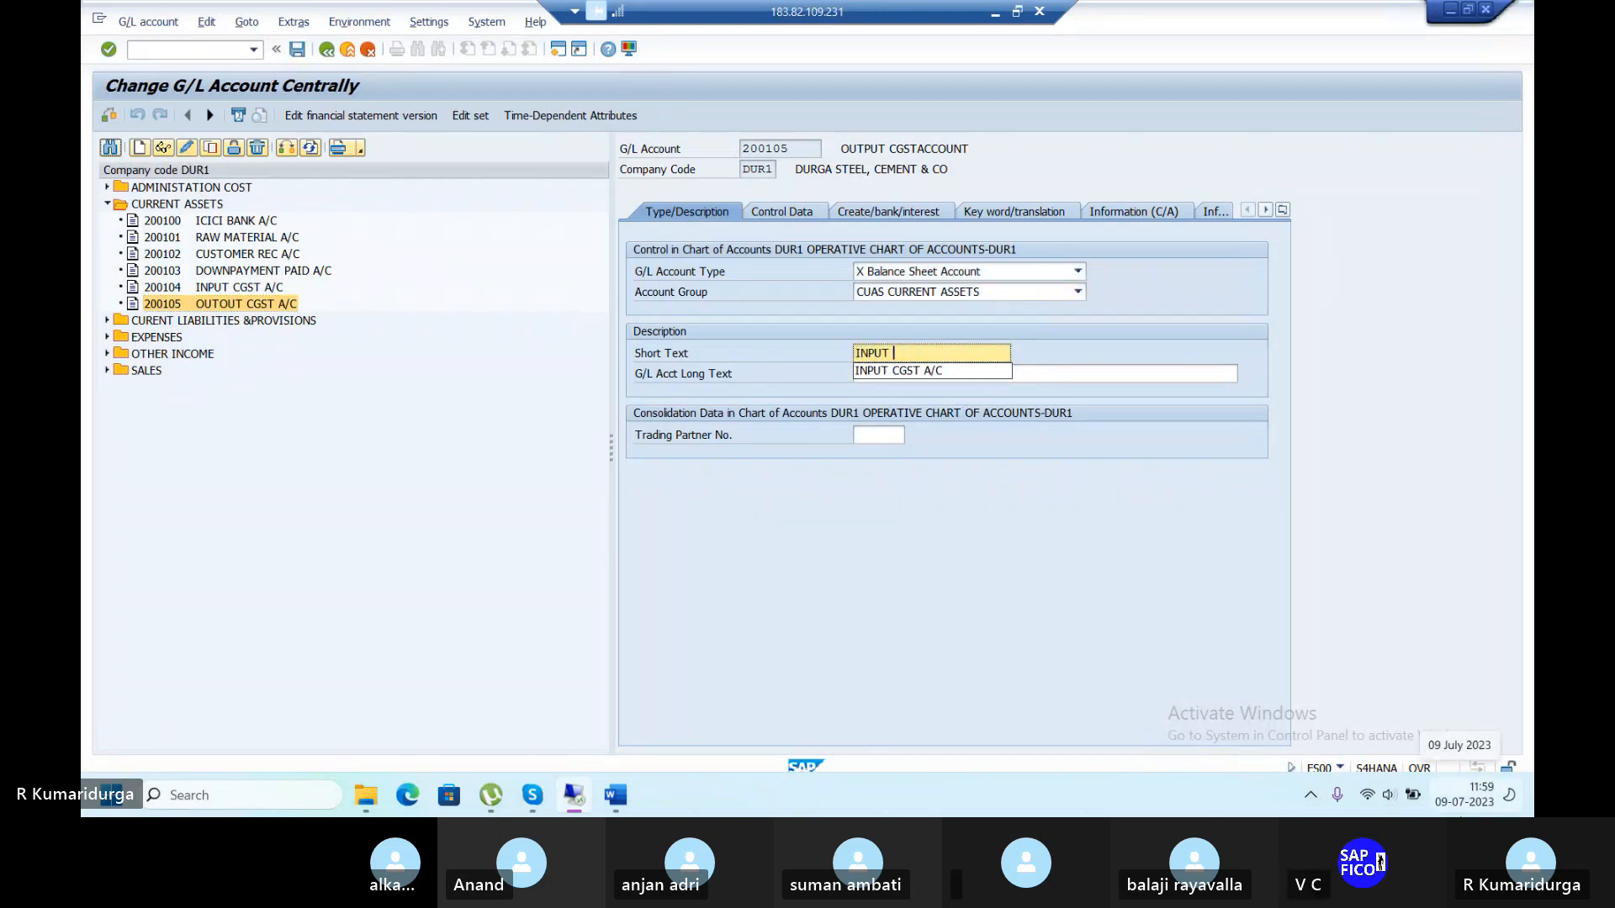
{"action": "type", "text": "SGST"}
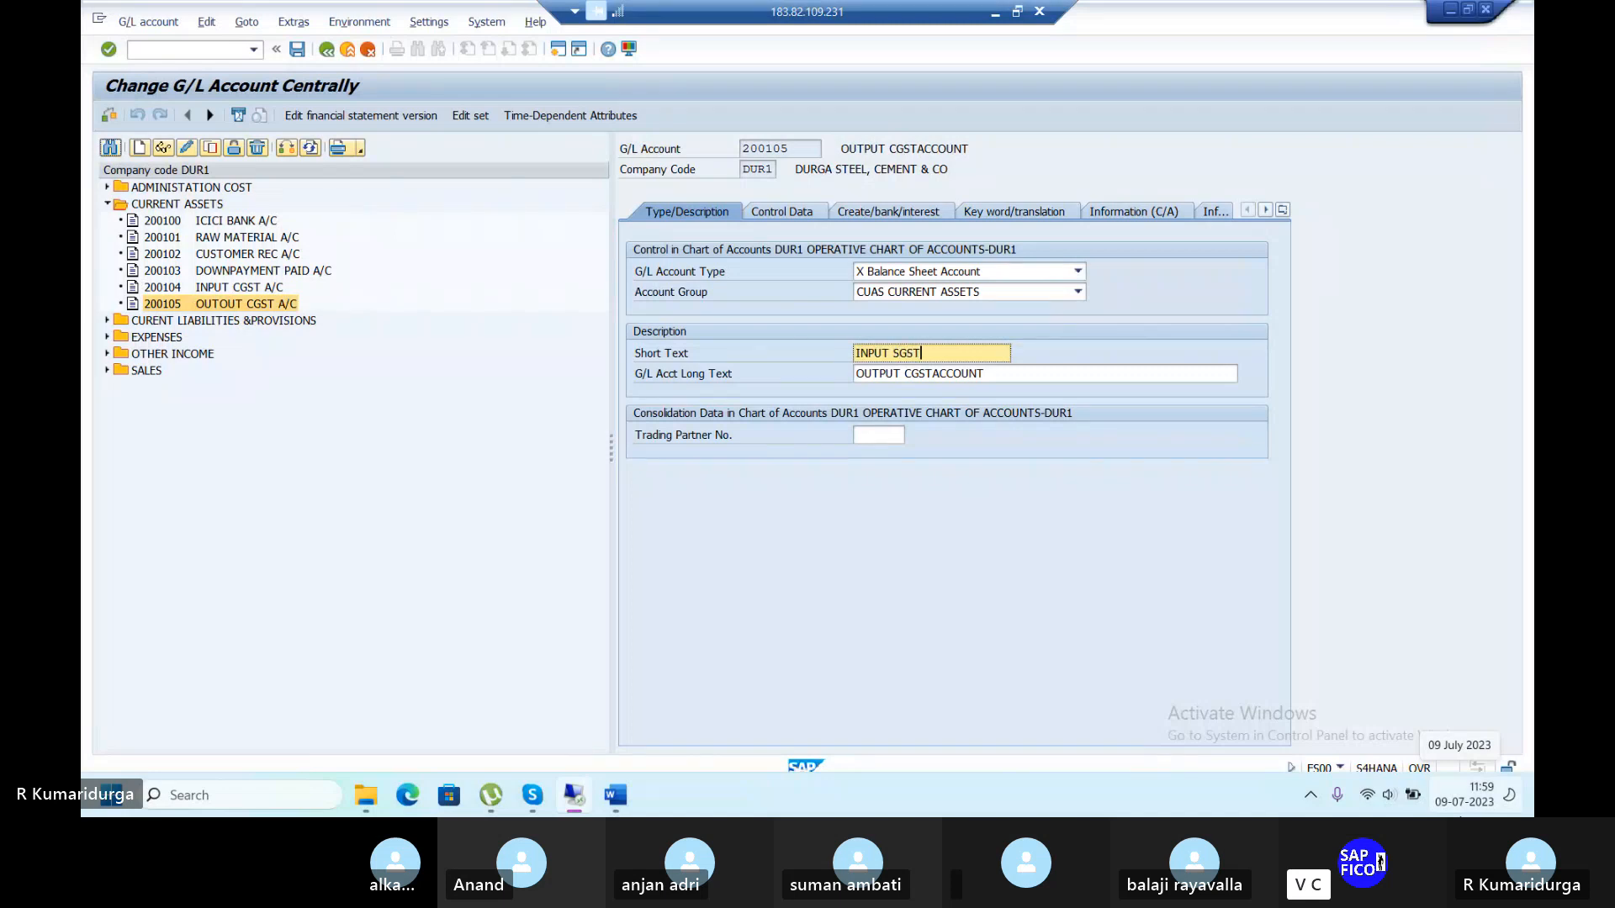
{"action": "type", "text": " A/C"}
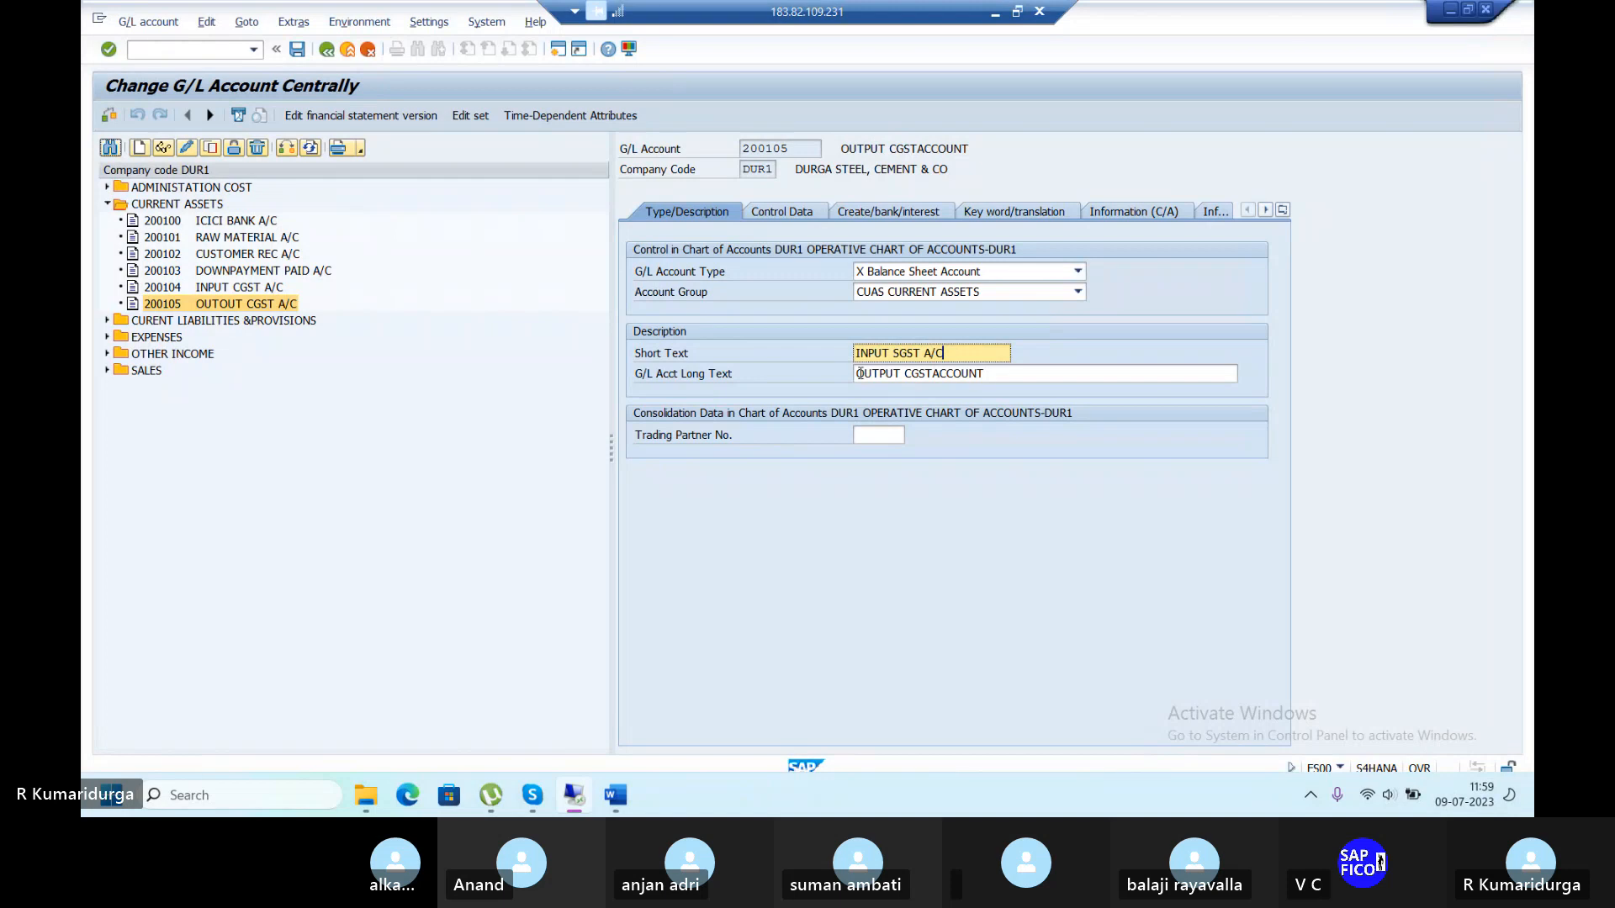
{"action": "left_click_drag", "start_coordinate": [857, 372], "coordinate": [881, 372]}
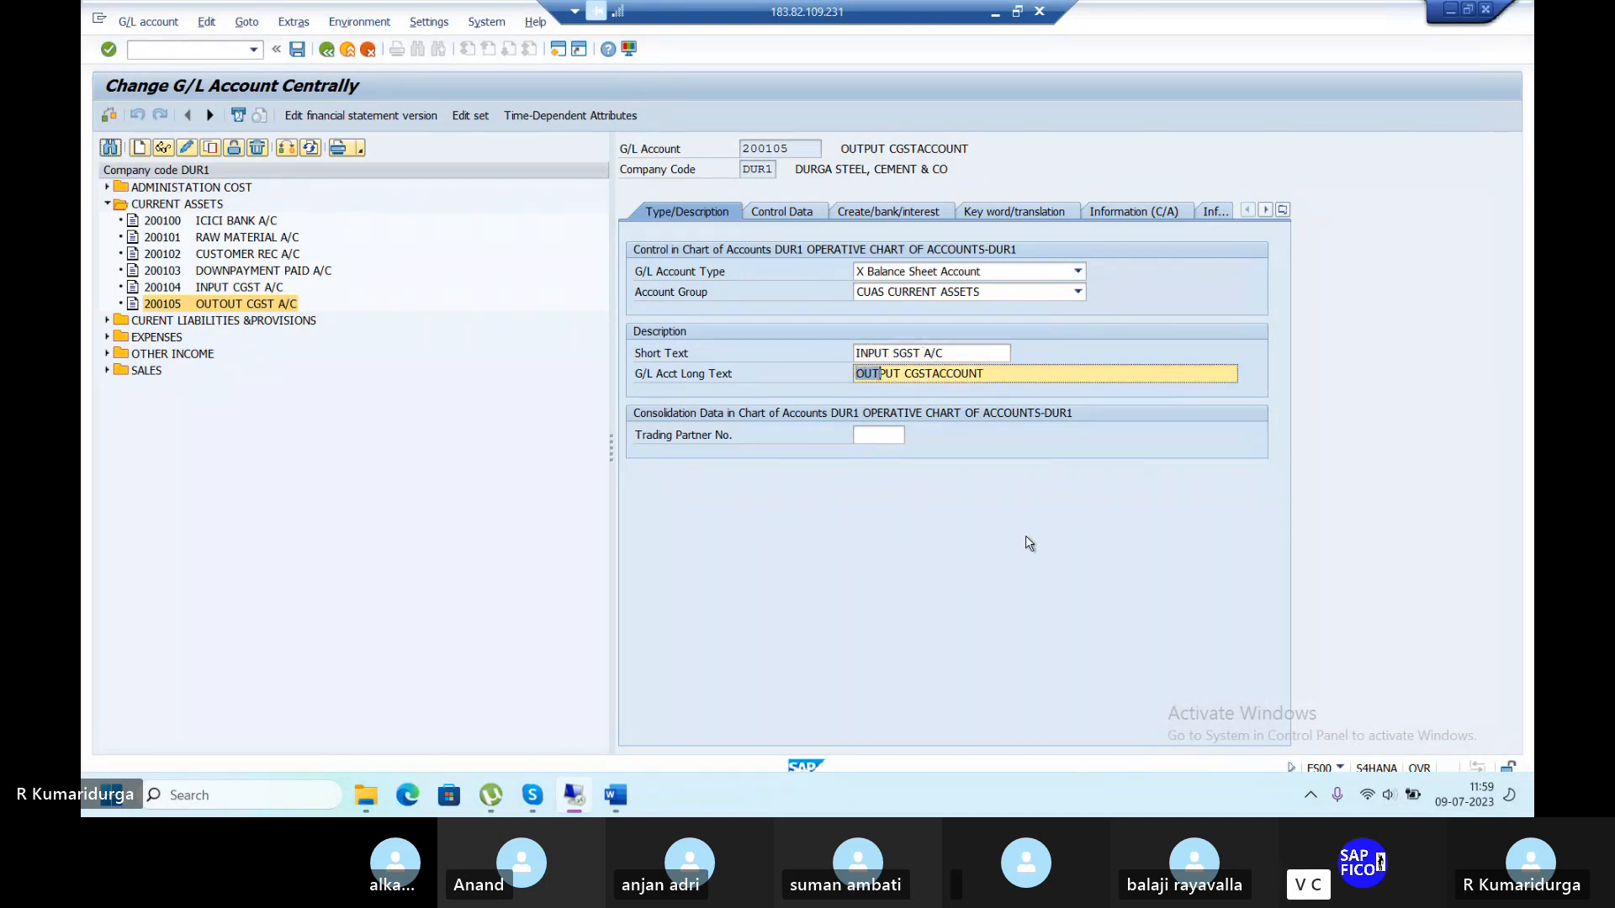
{"action": "type", "text": "IN"}
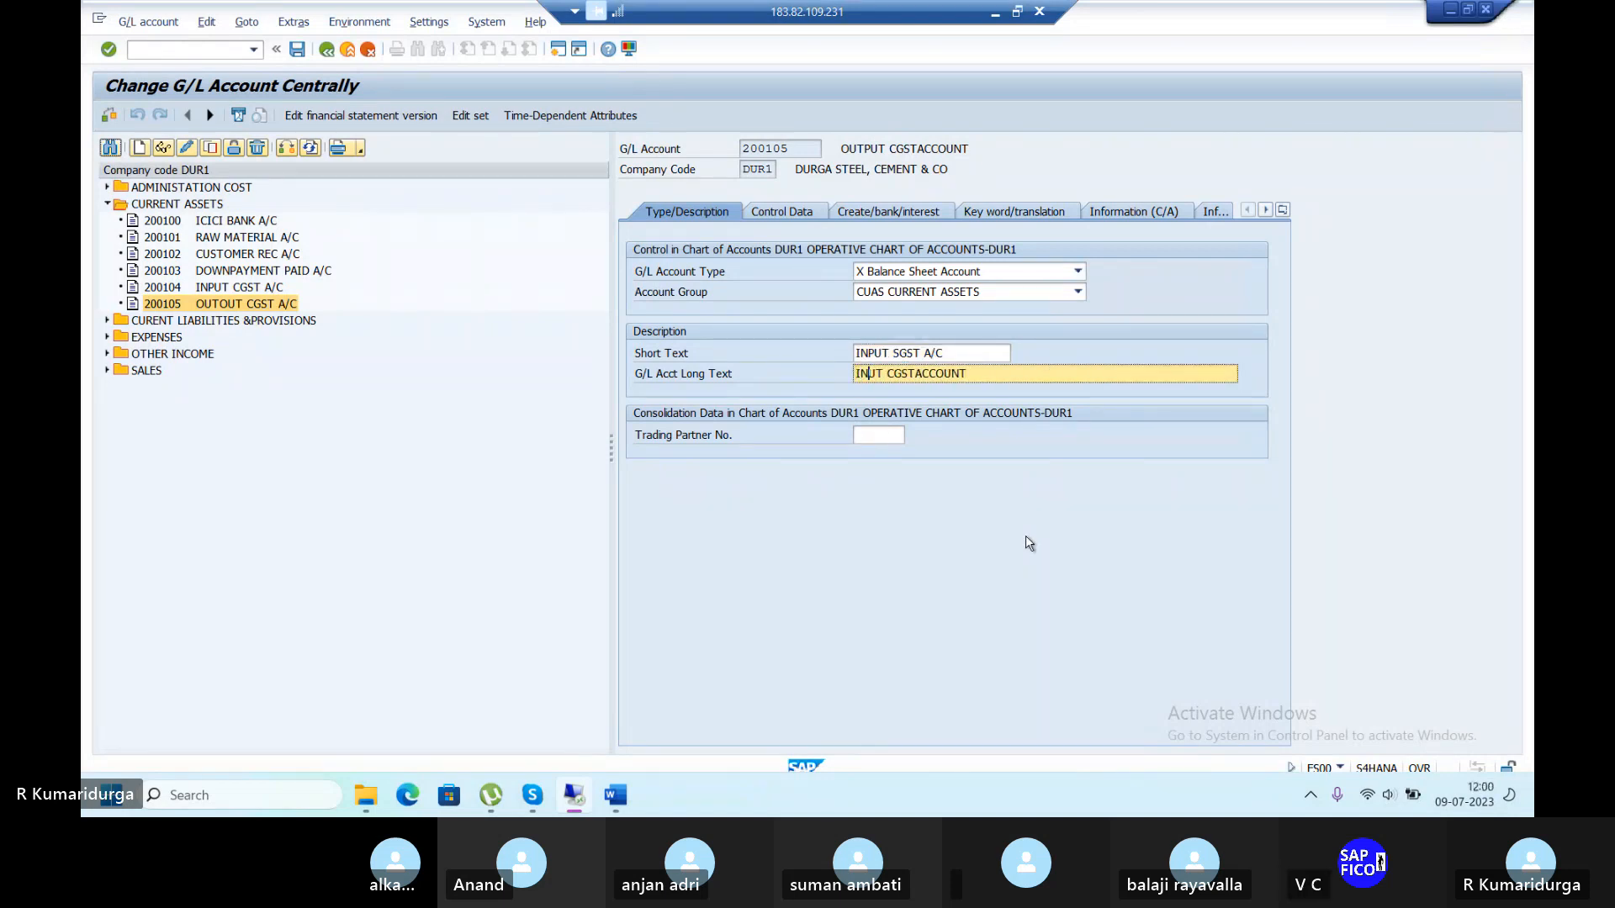
{"action": "type", "text": "PUT"}
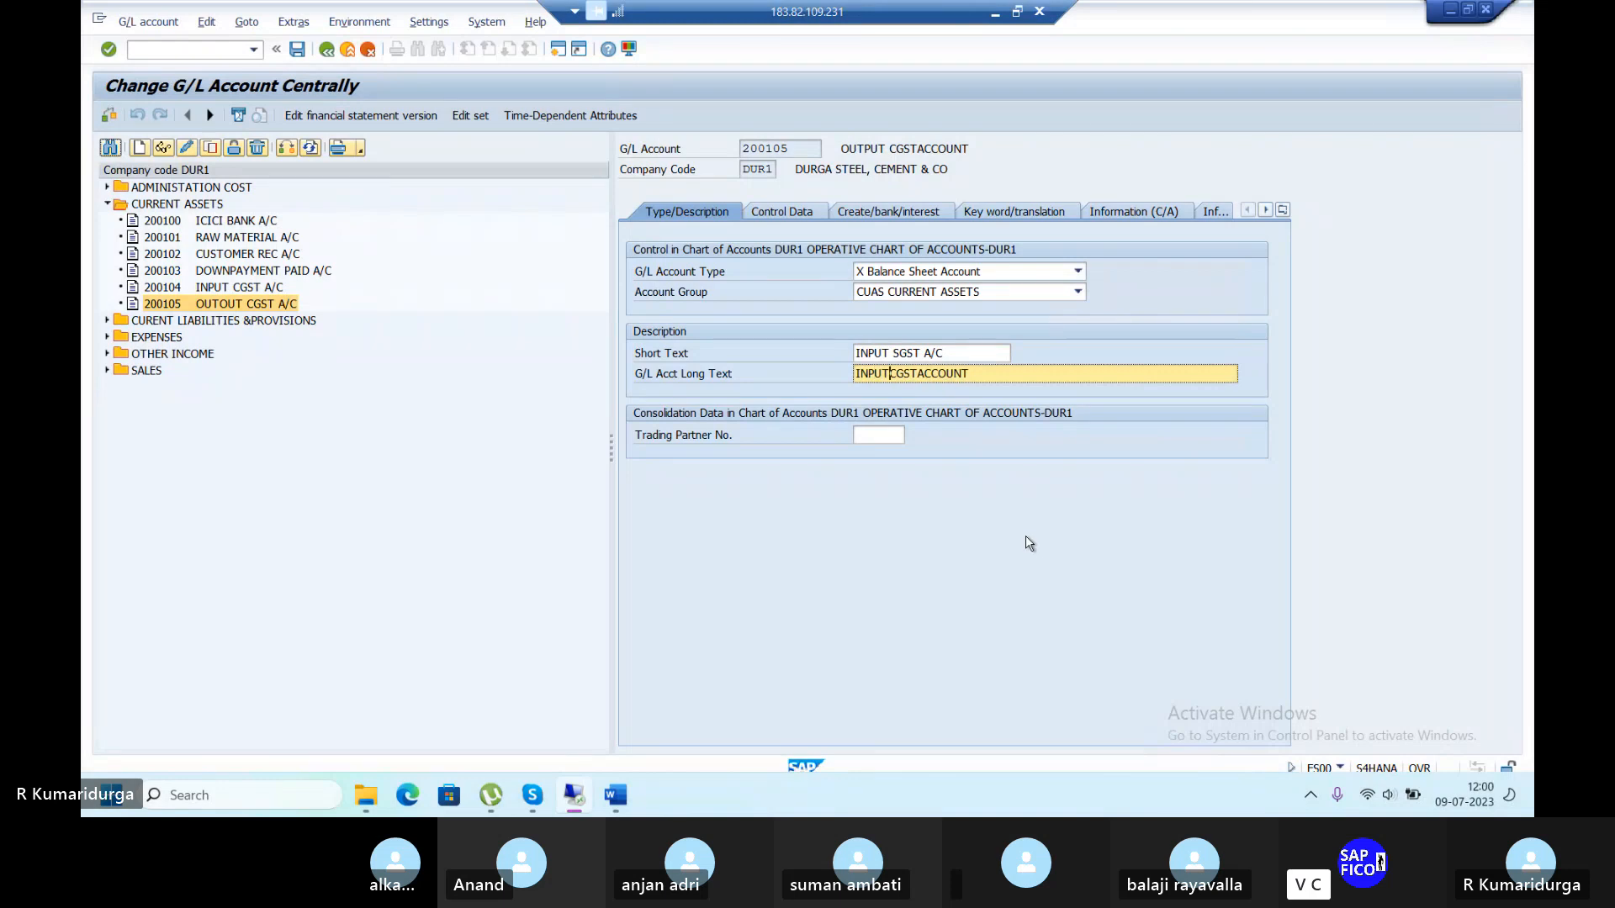
{"action": "type", "text": " SGST A"}
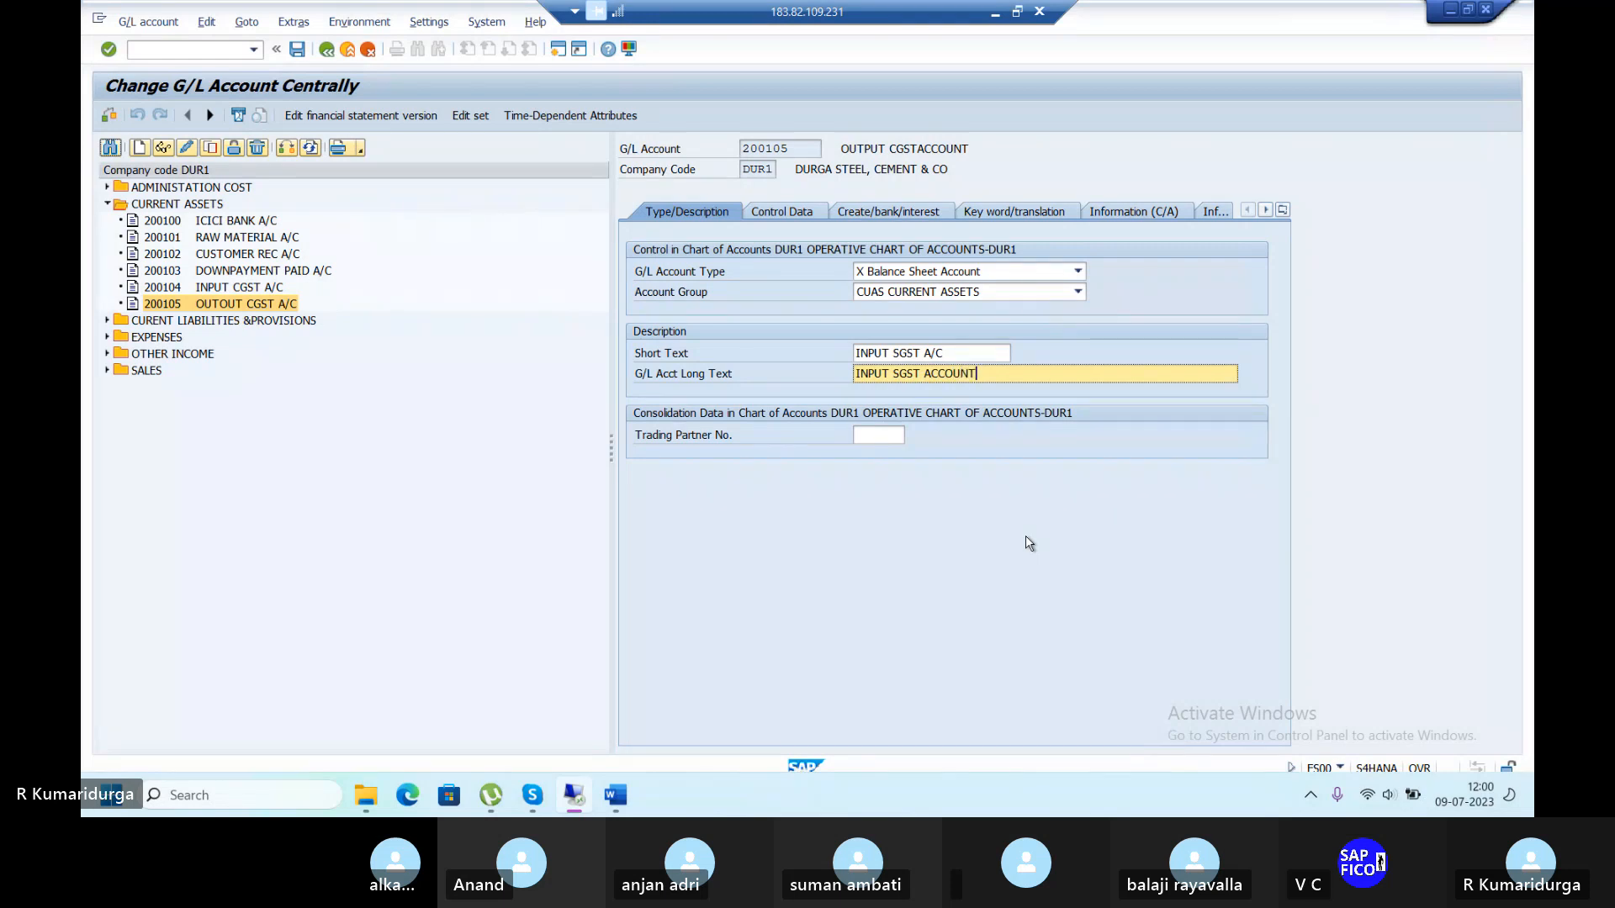
{"action": "key", "text": "Return"}
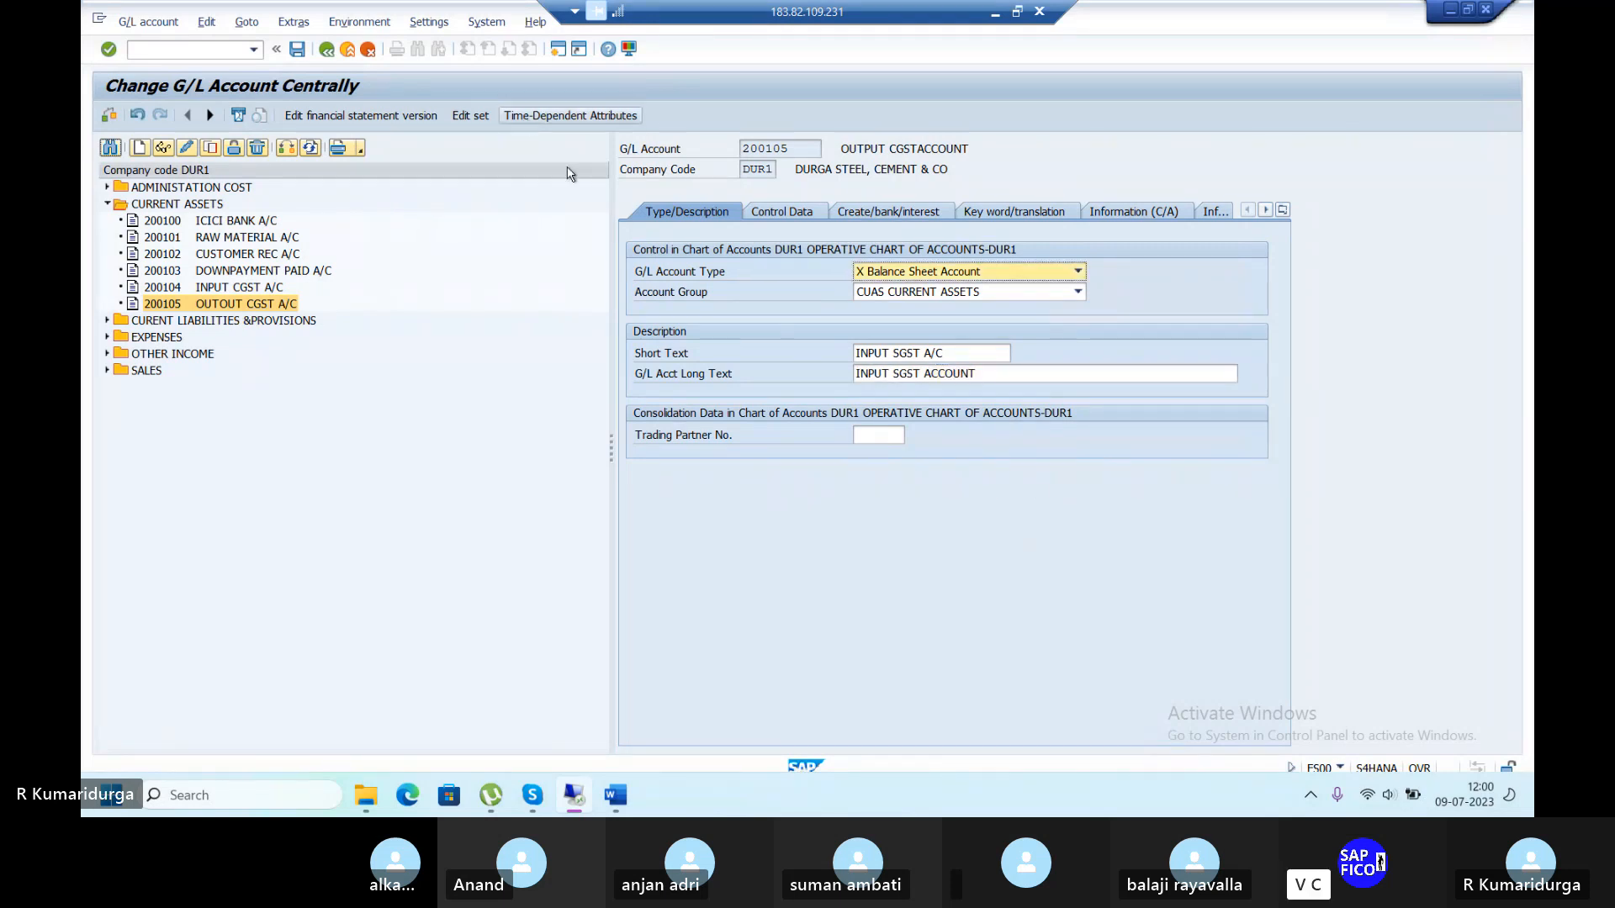
{"action": "left_click", "coordinate": [297, 48]}
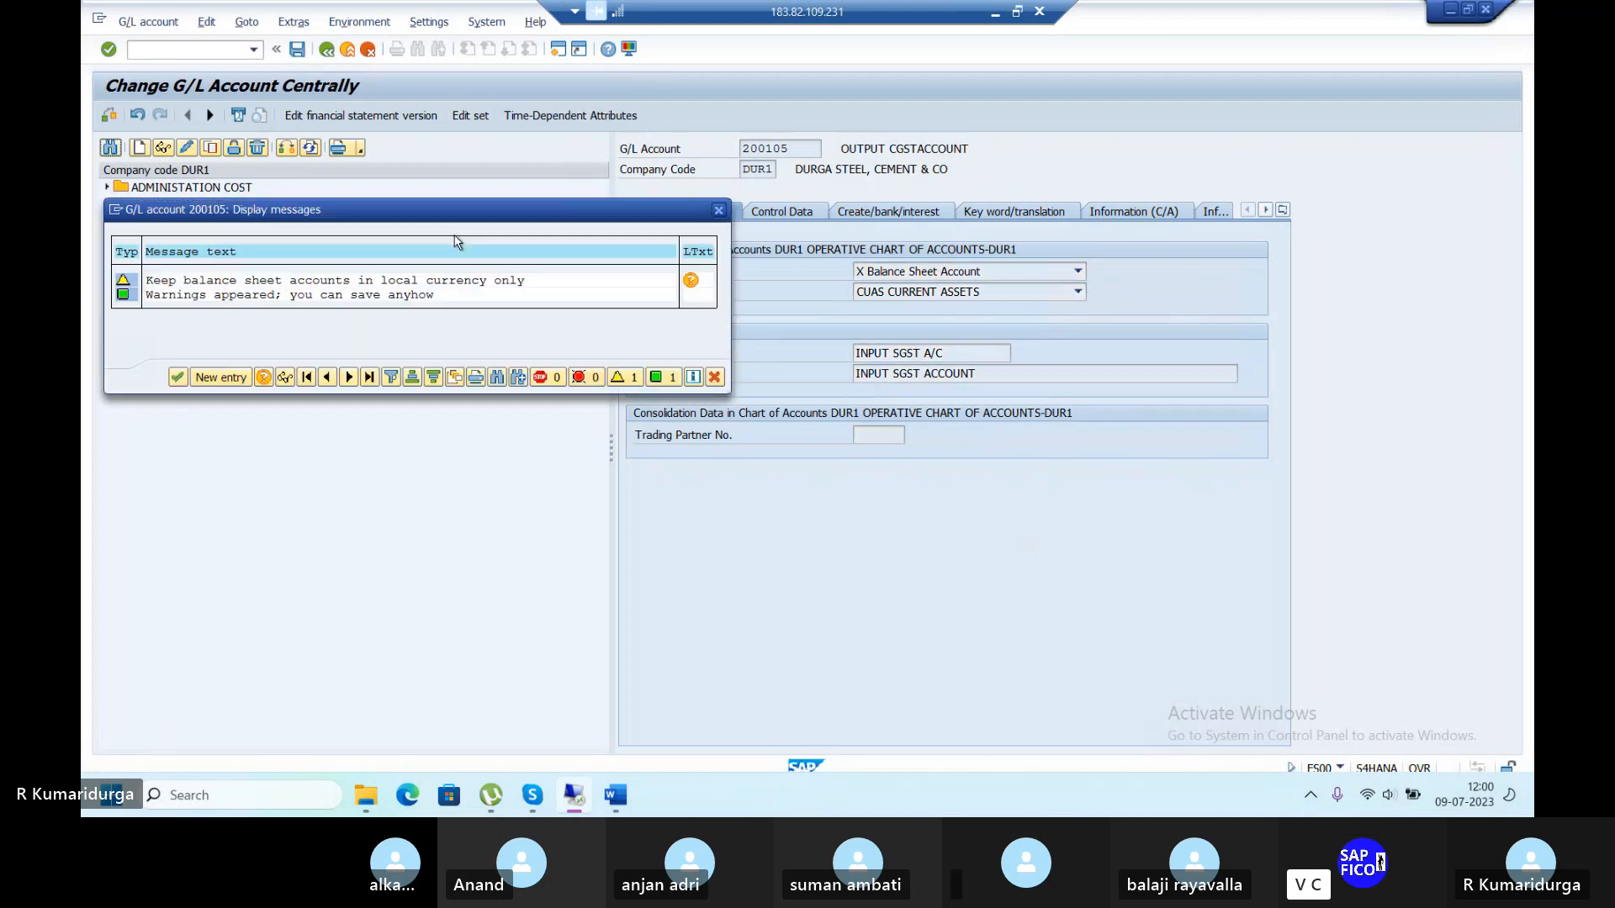
{"action": "left_click", "coordinate": [177, 377]}
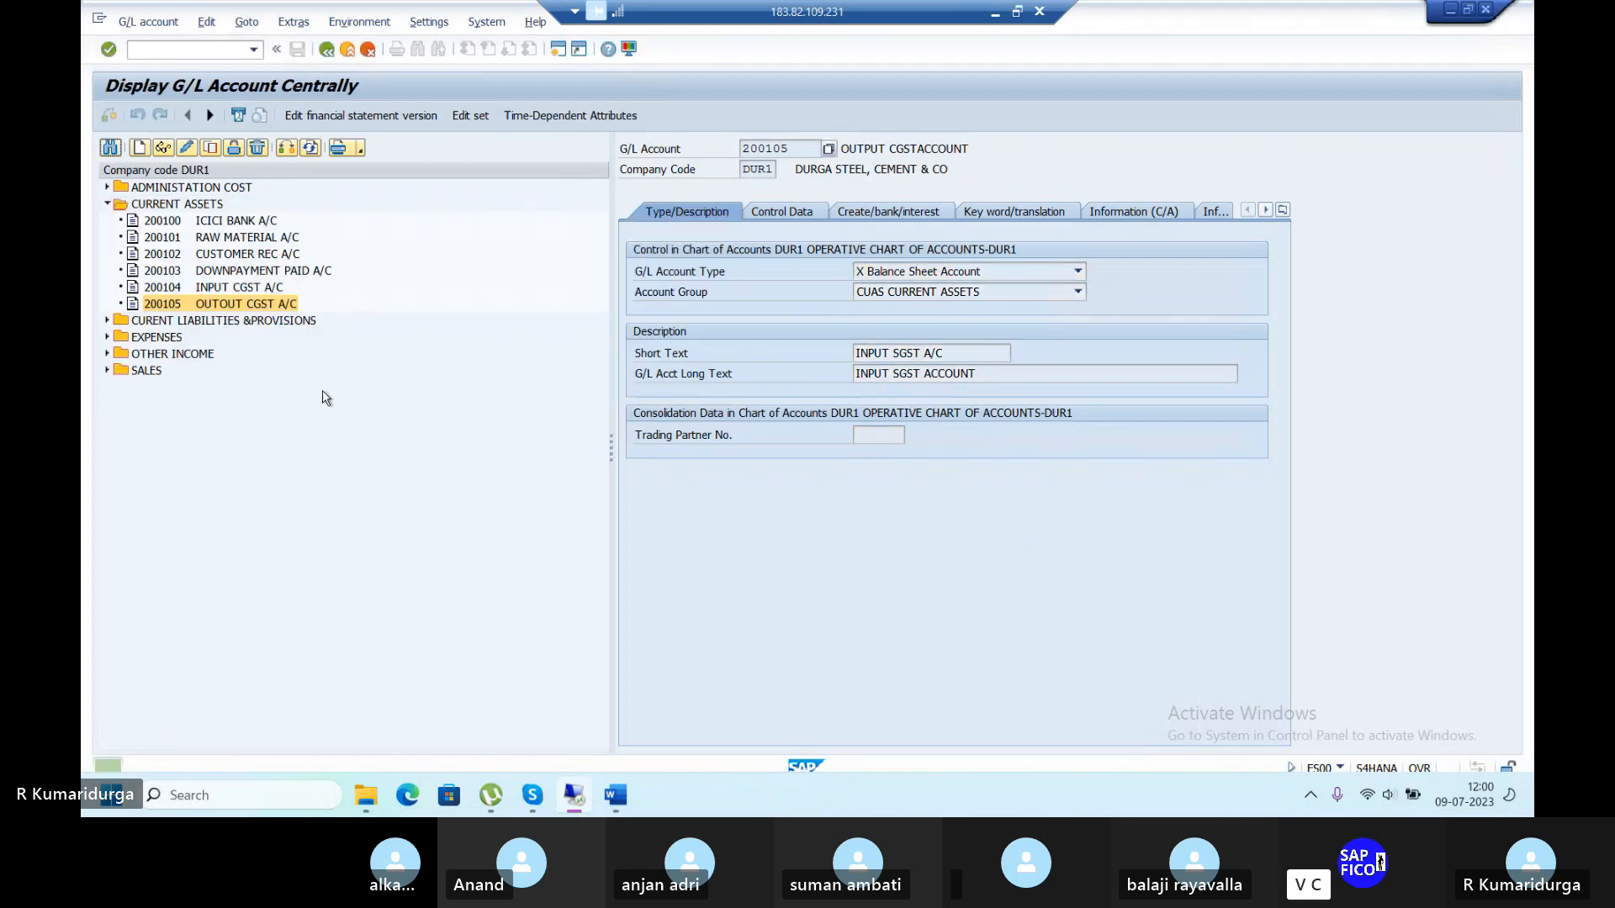
Create account 100503 in DUR1 as a Balance Sheet Account in group CULI.
{"action": "left_click", "coordinate": [107, 320]}
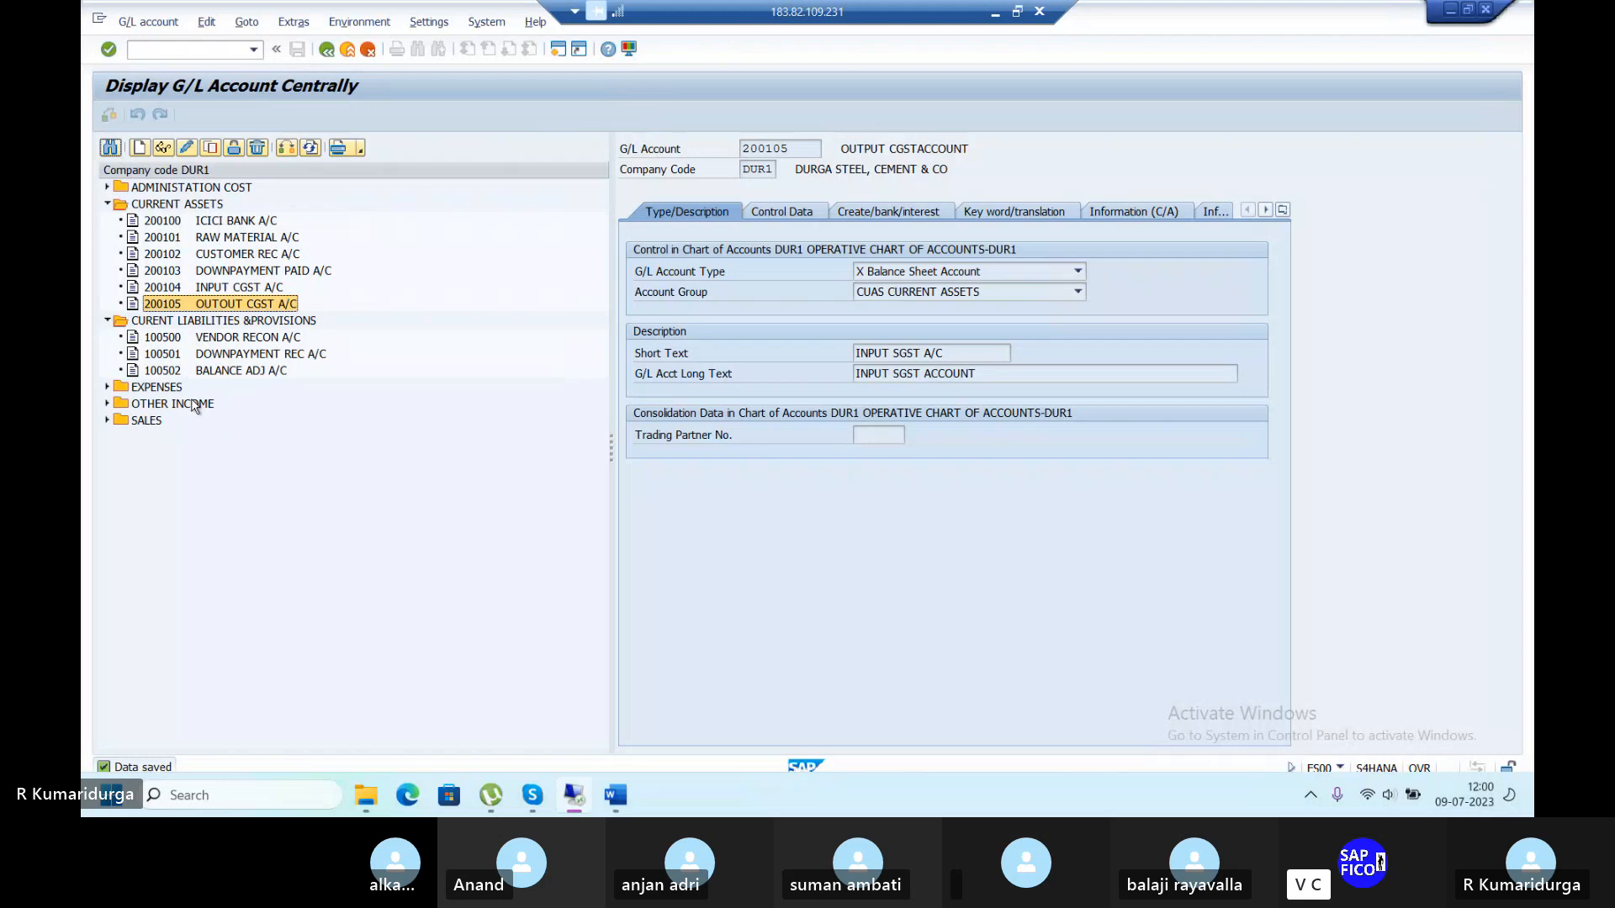
{"action": "left_click", "coordinate": [239, 373]}
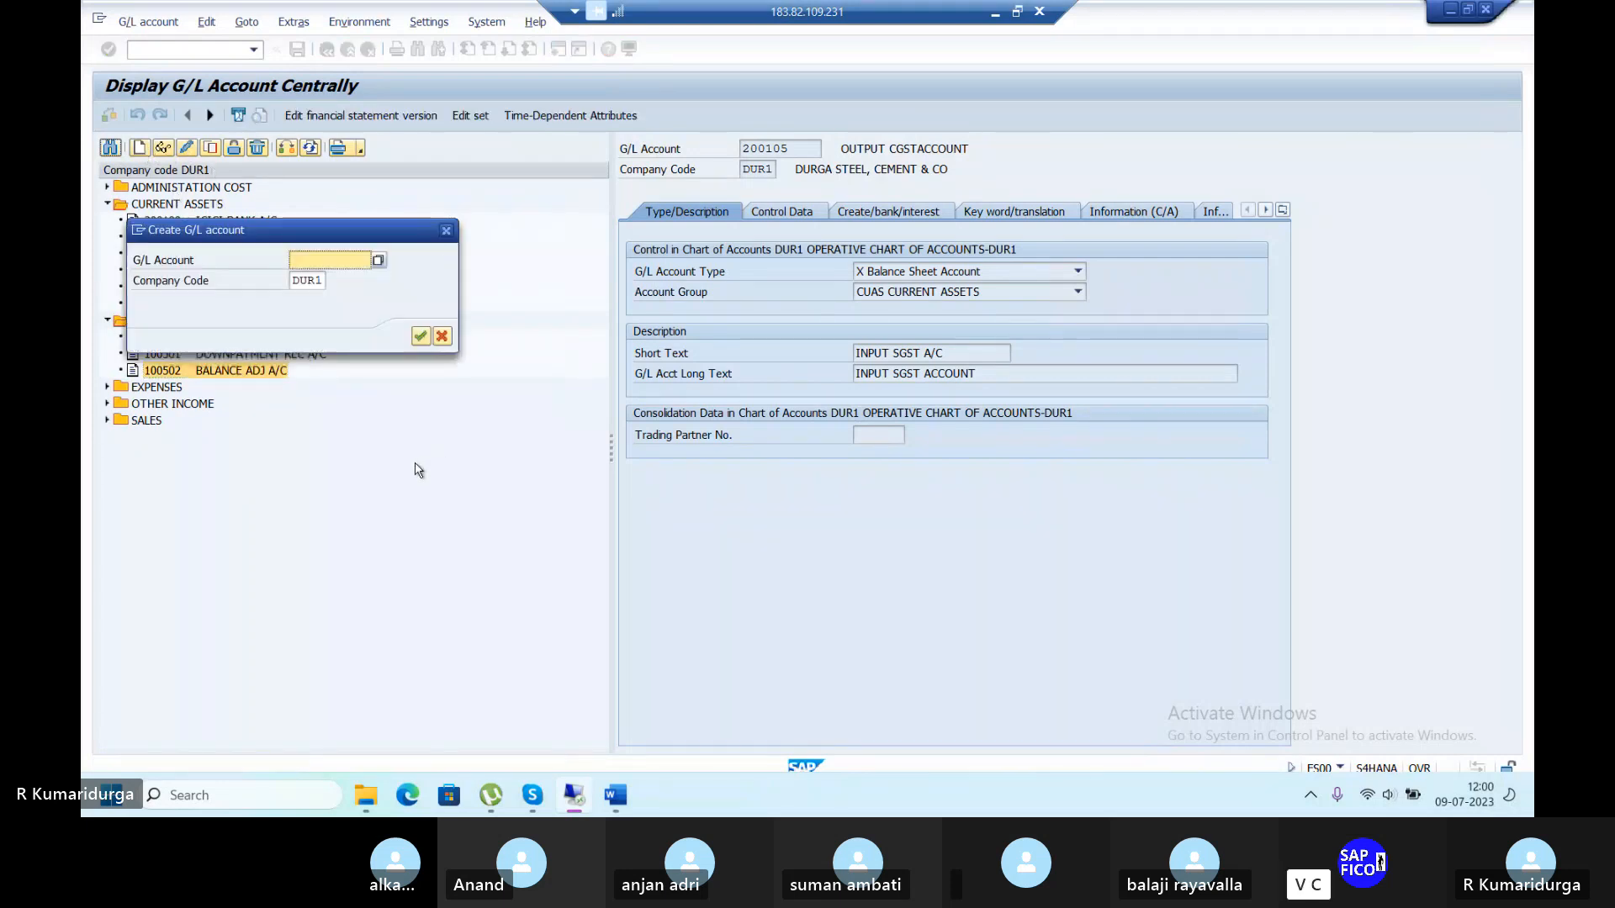
{"action": "type", "text": "1005"}
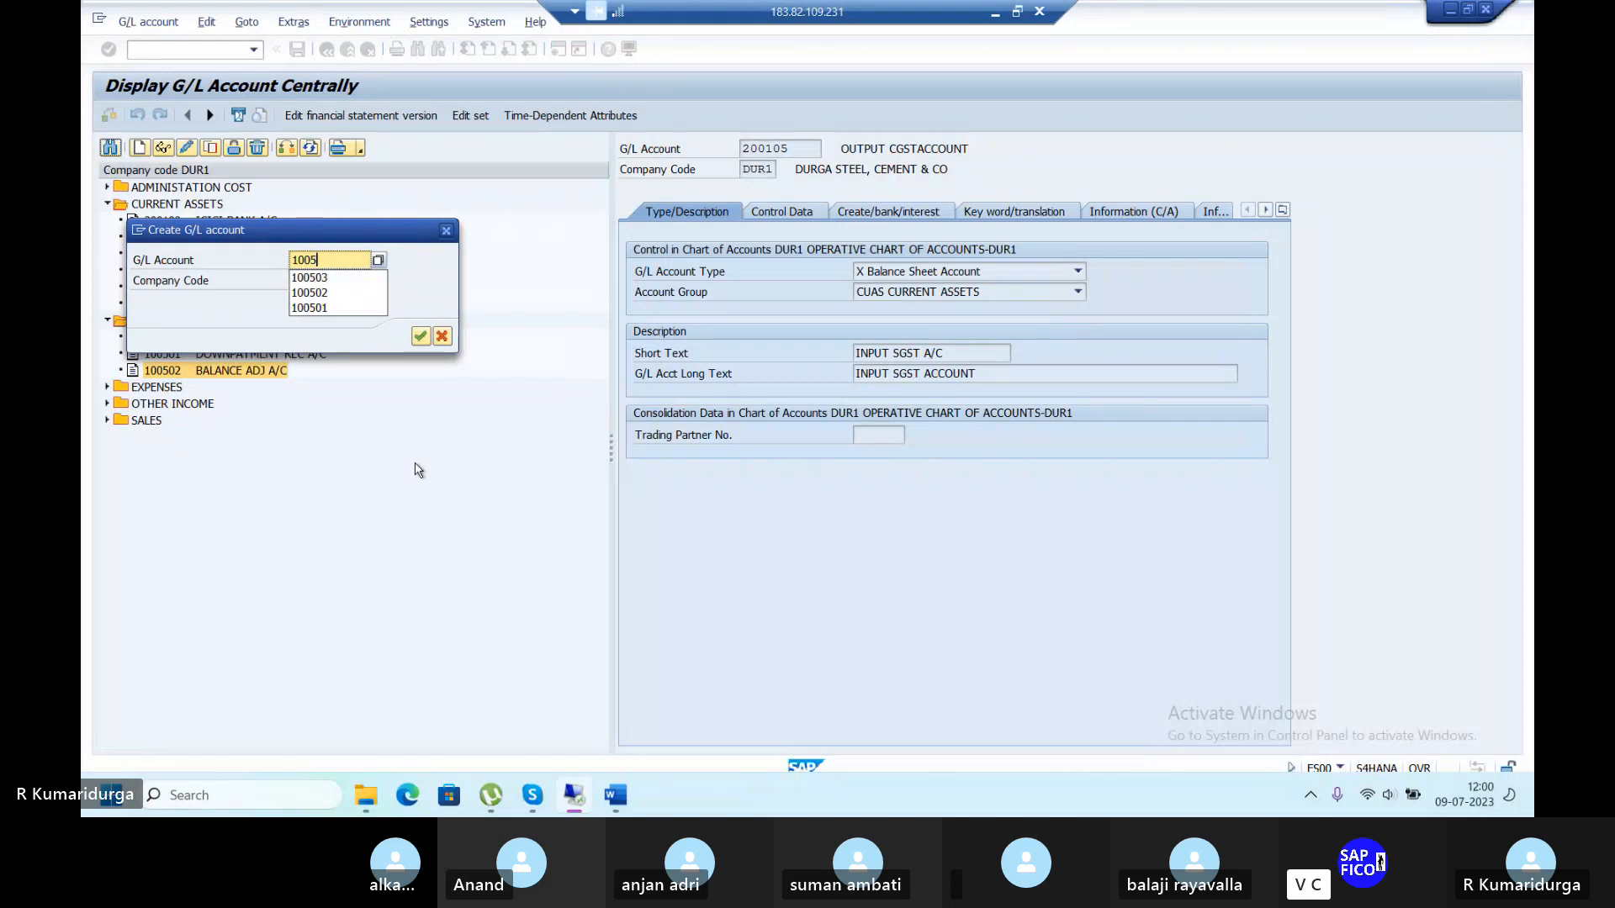
{"action": "type", "text": "03"}
{"action": "key", "text": "Return"}
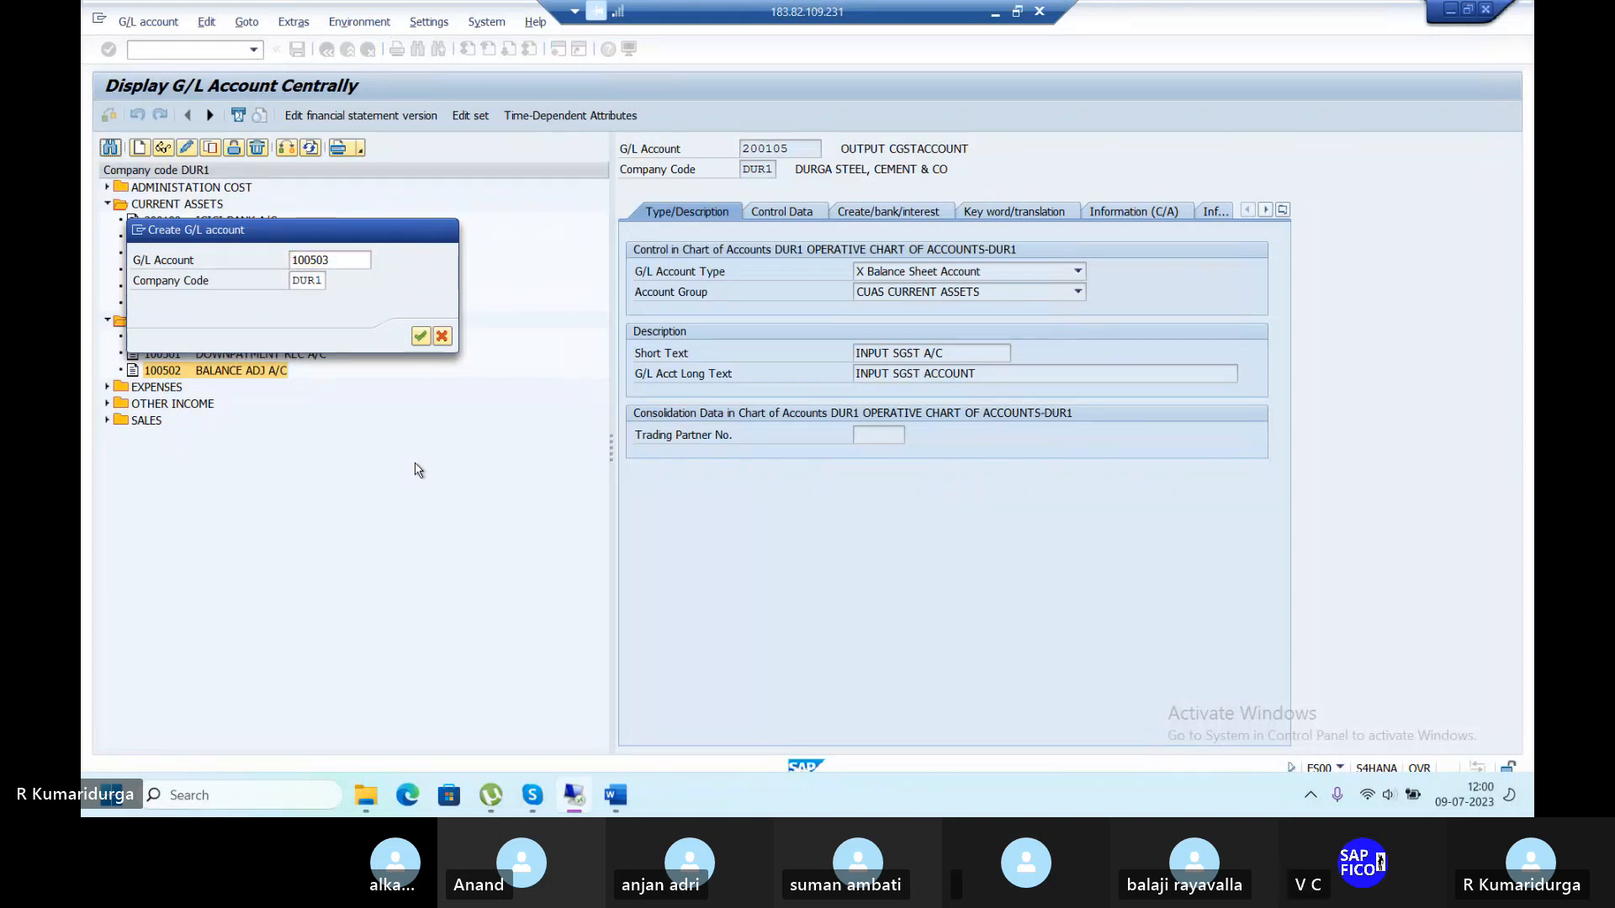
{"action": "left_click", "coordinate": [954, 273]}
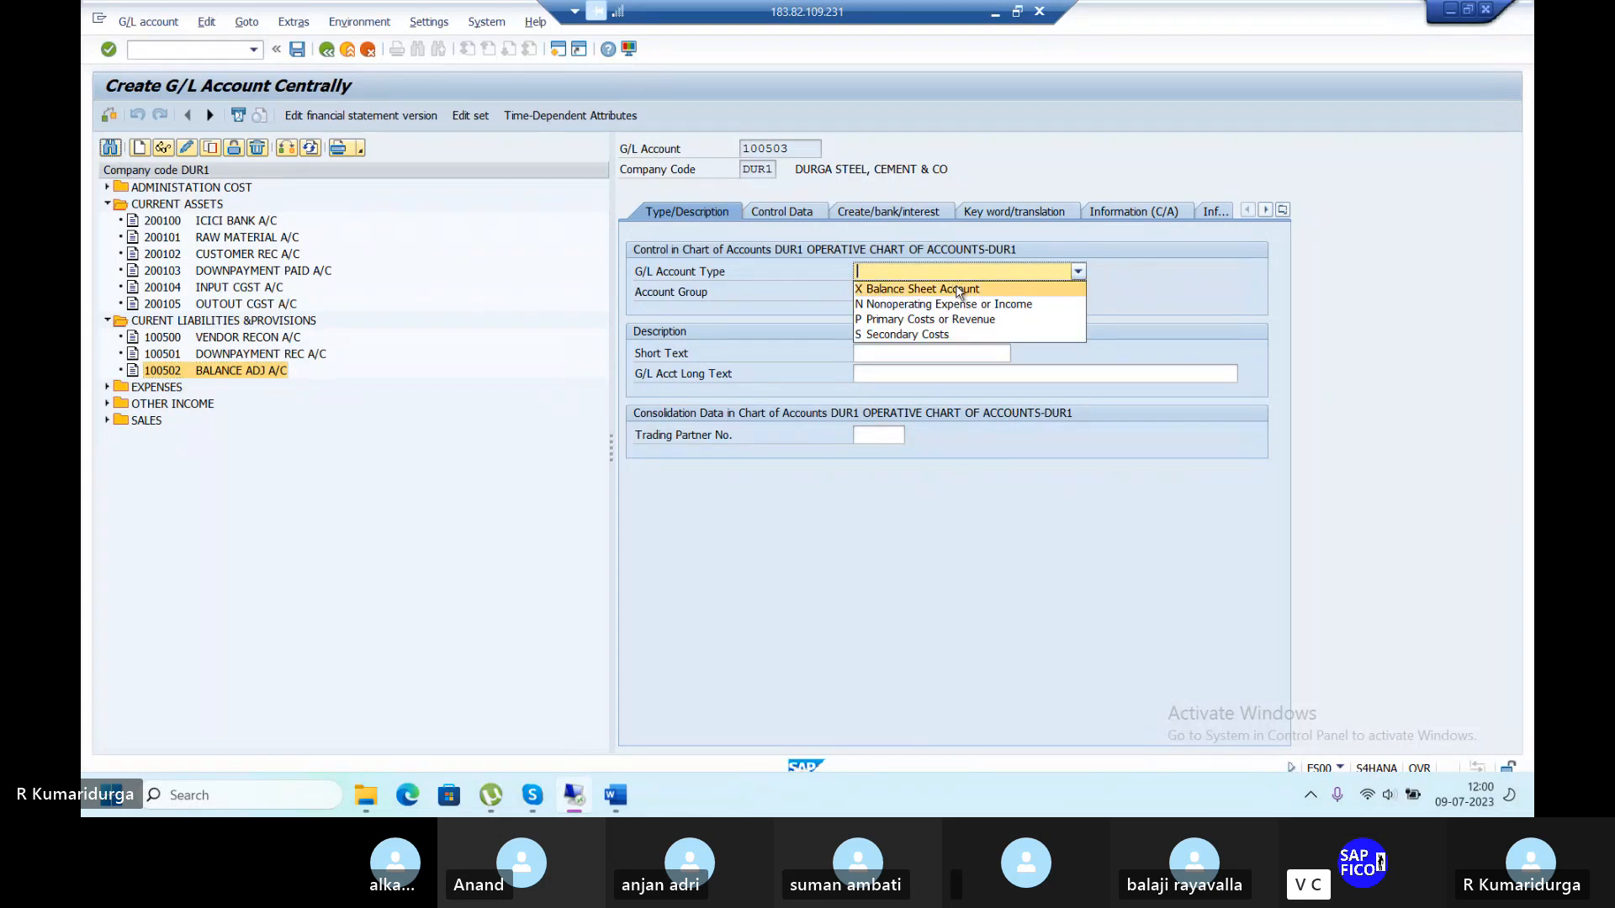
{"action": "left_click", "coordinate": [959, 291]}
{"action": "left_click", "coordinate": [959, 291]}
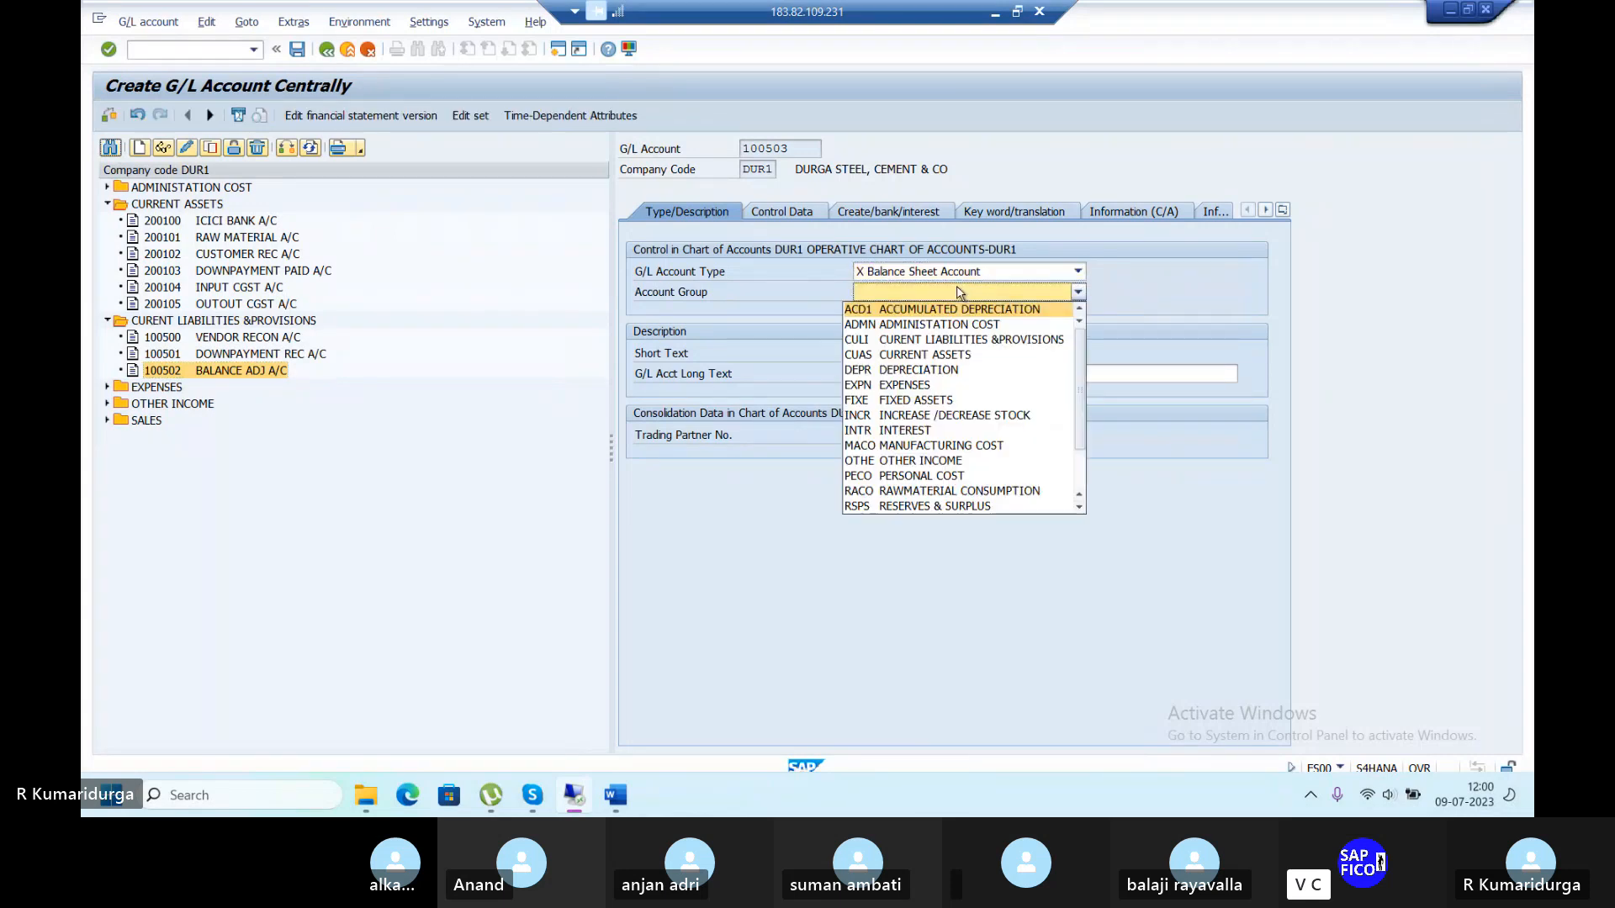
{"action": "left_click", "coordinate": [962, 339]}
{"action": "left_click", "coordinate": [897, 355]}
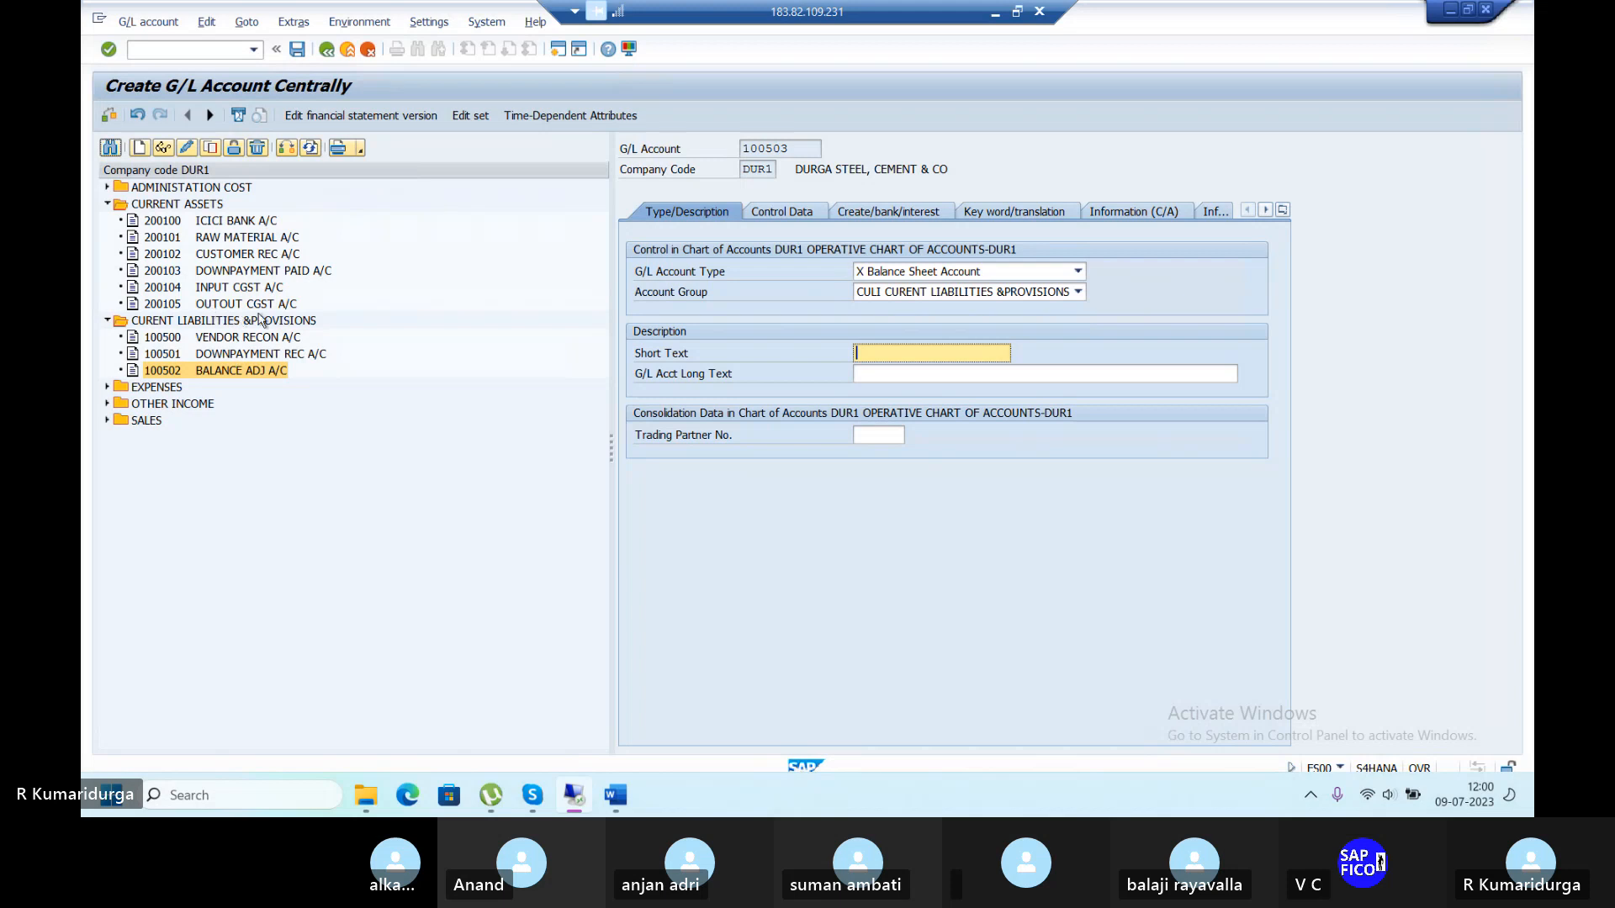
Refresh the DUR1 account tree and enter OUTPUT CGST A/C short and long texts.
{"action": "left_click", "coordinate": [286, 149]}
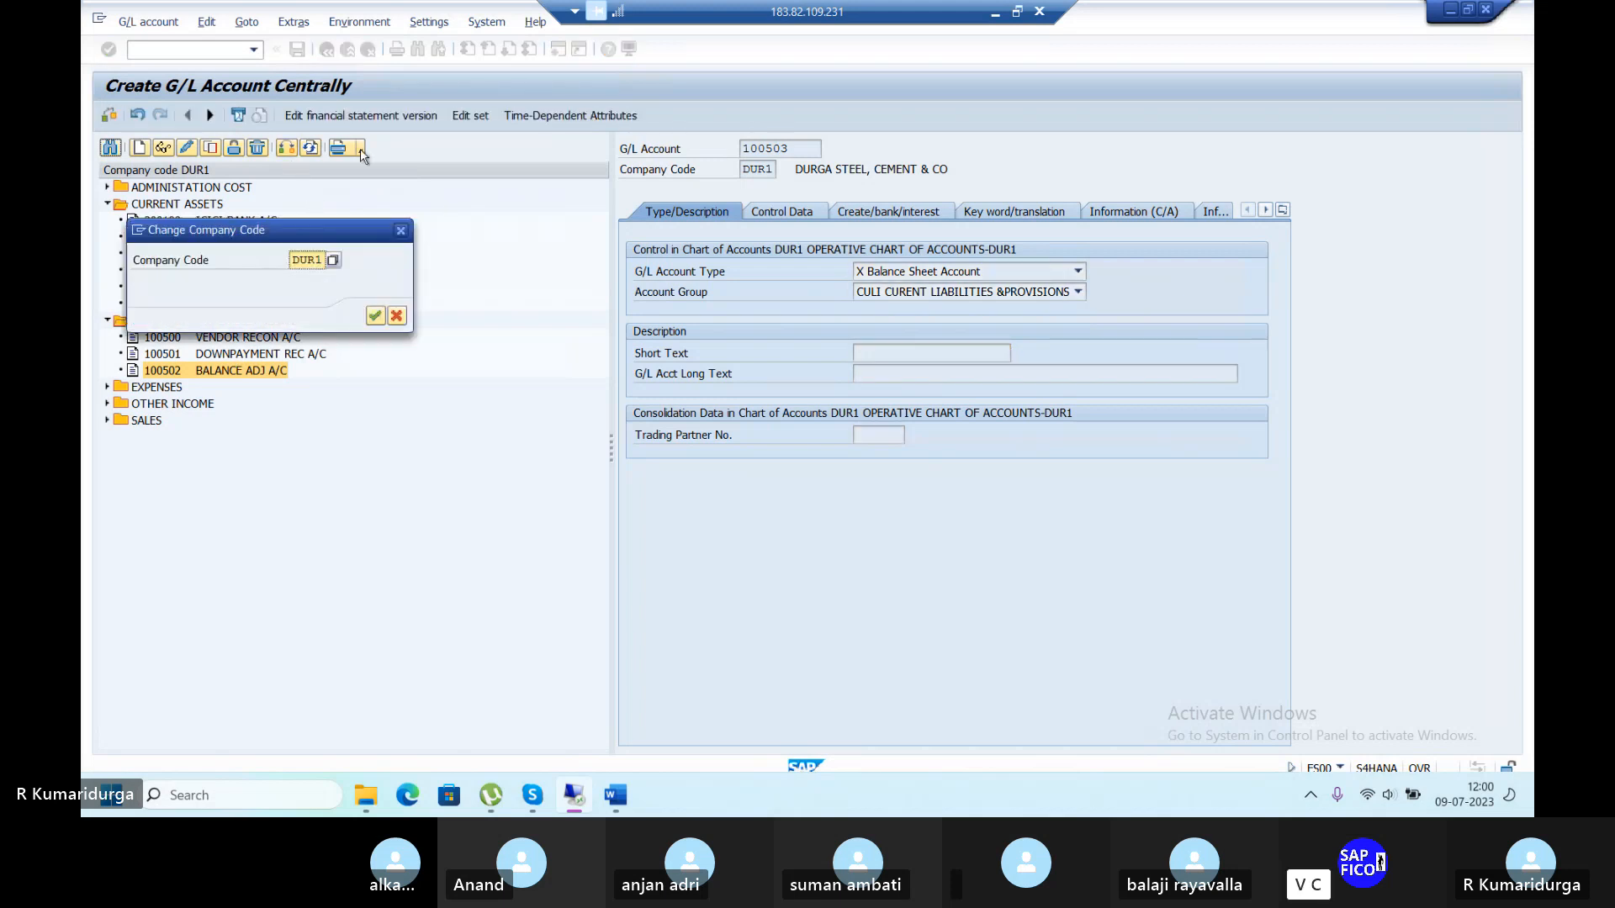
{"action": "key", "text": "Return"}
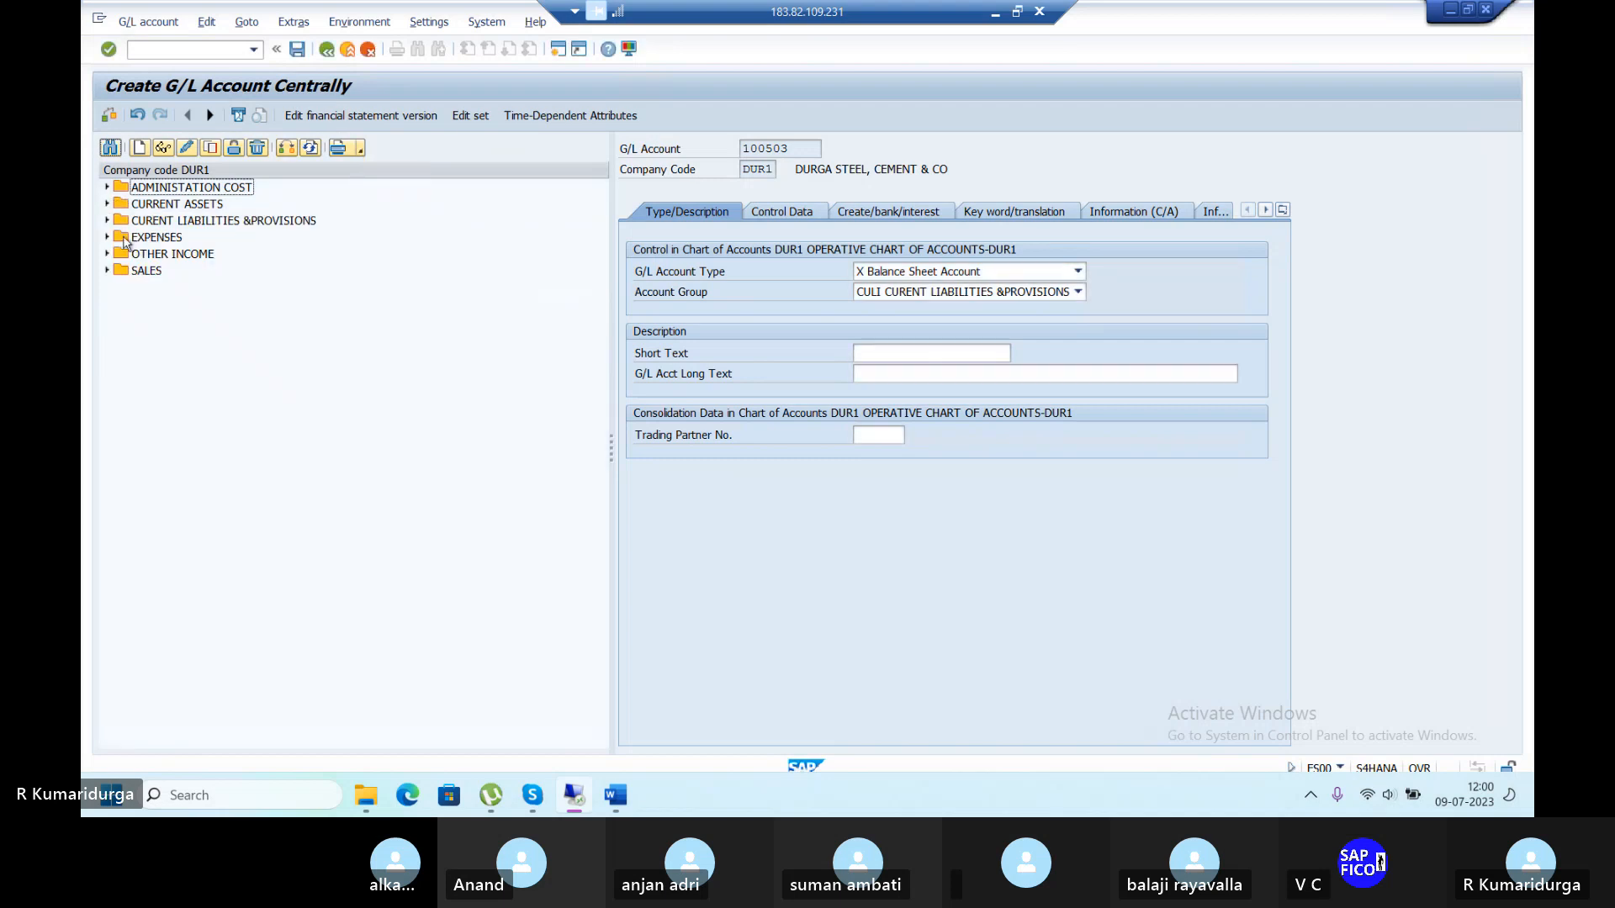
{"action": "left_click", "coordinate": [106, 205]}
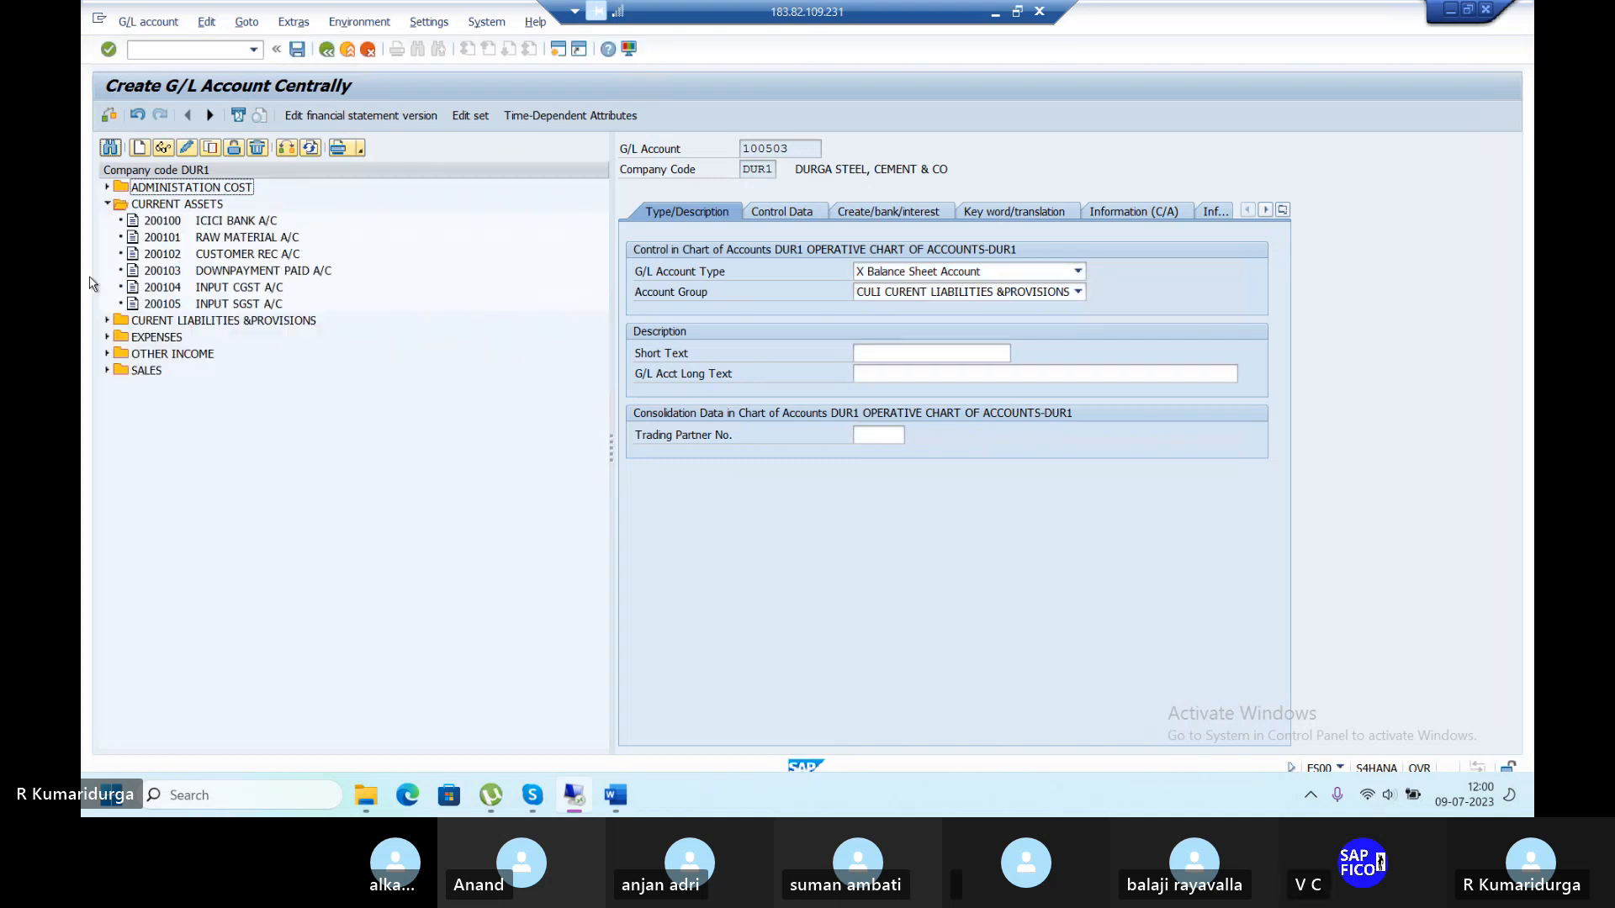
{"action": "left_click", "coordinate": [107, 321]}
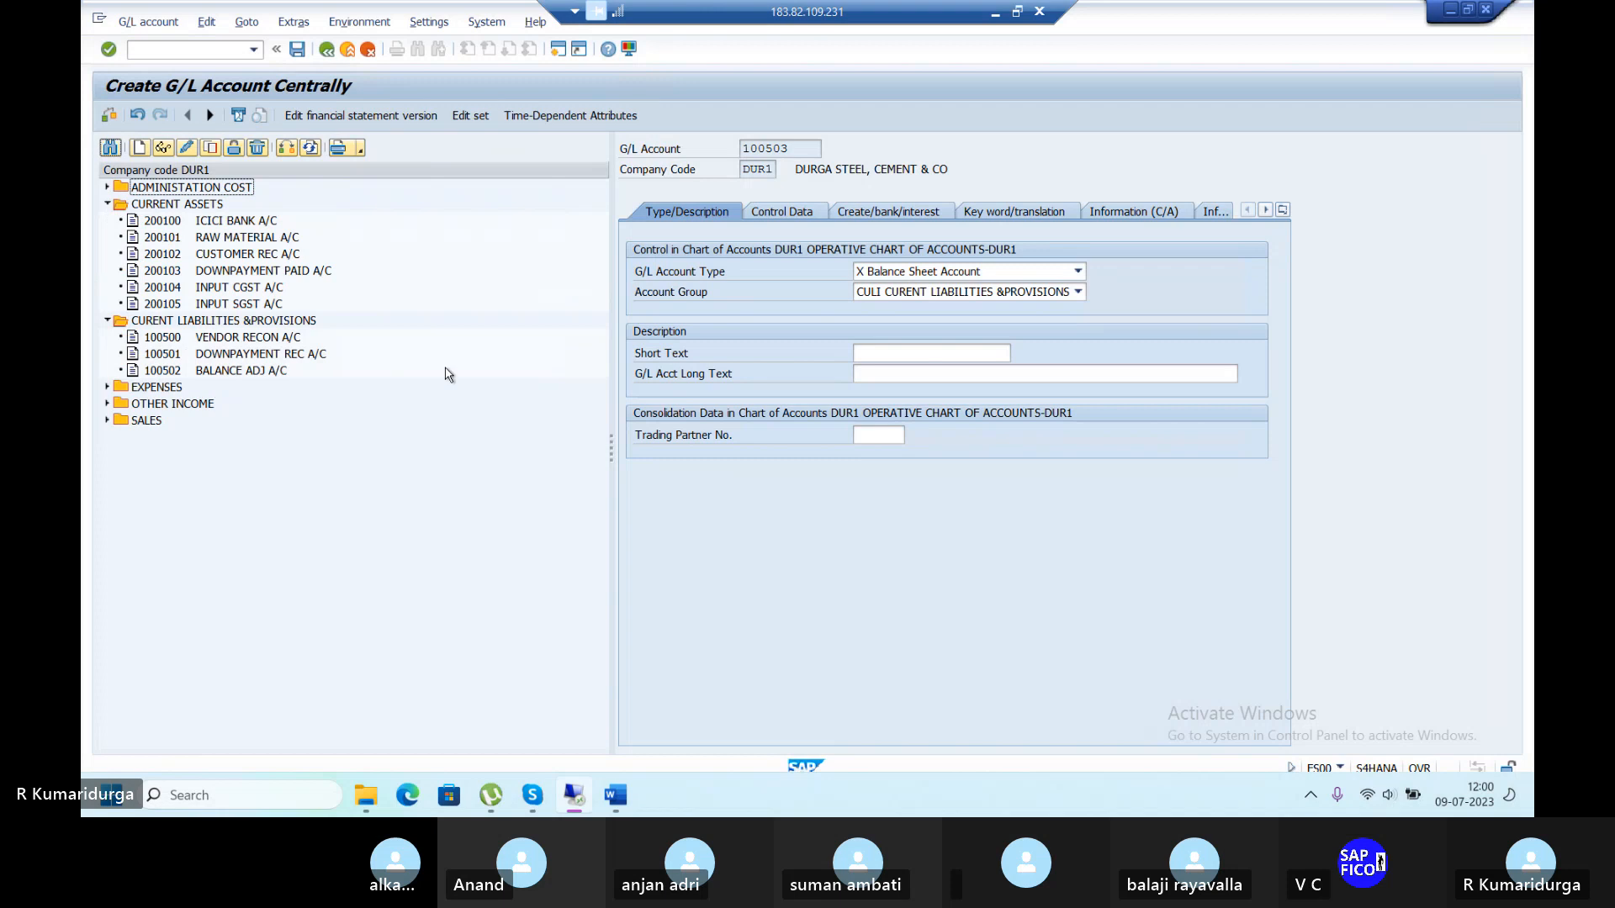
{"action": "left_click", "coordinate": [923, 353]}
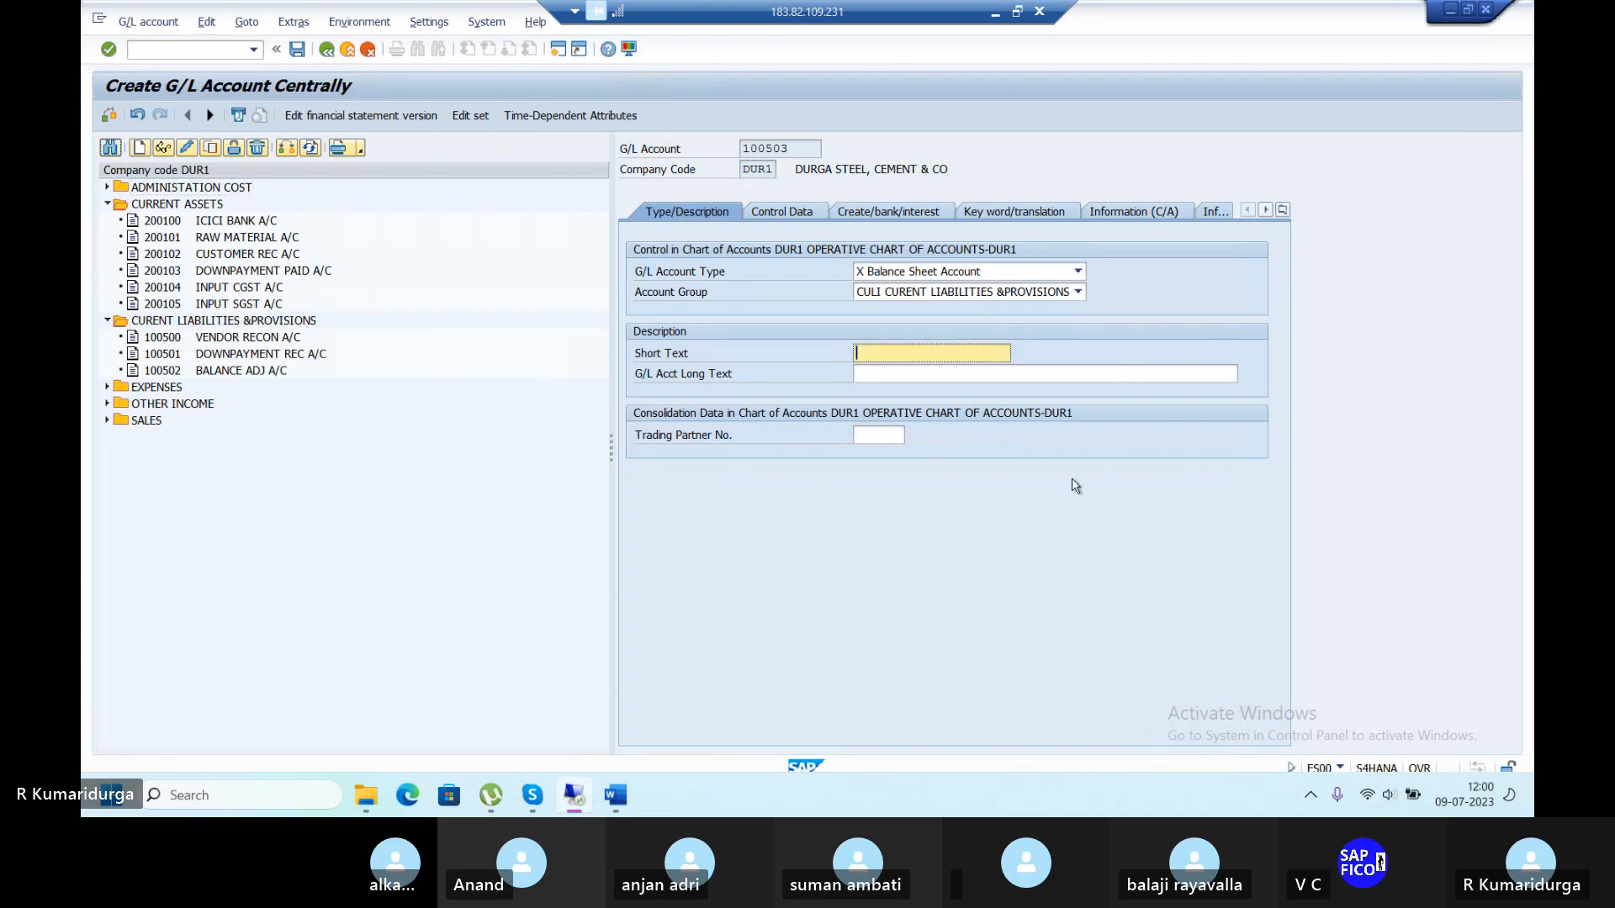
{"action": "type", "text": "OUTPUT CGST A/C"}
{"action": "key", "text": "Tab"}
{"action": "type", "text": "OU"}
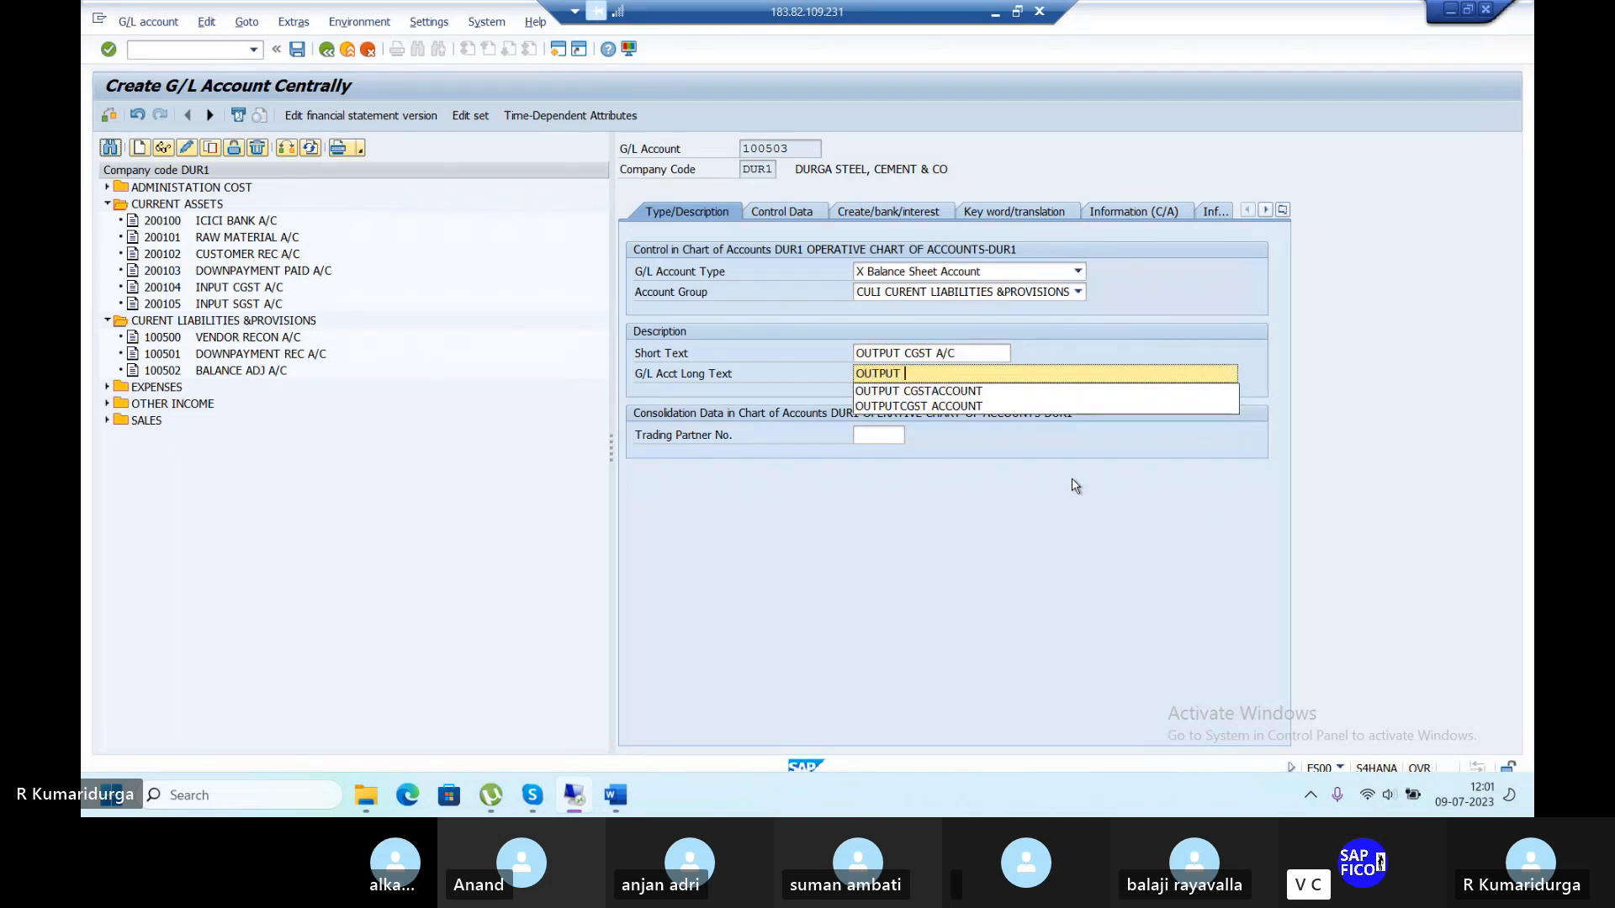
{"action": "type", "text": "TPUT C"}
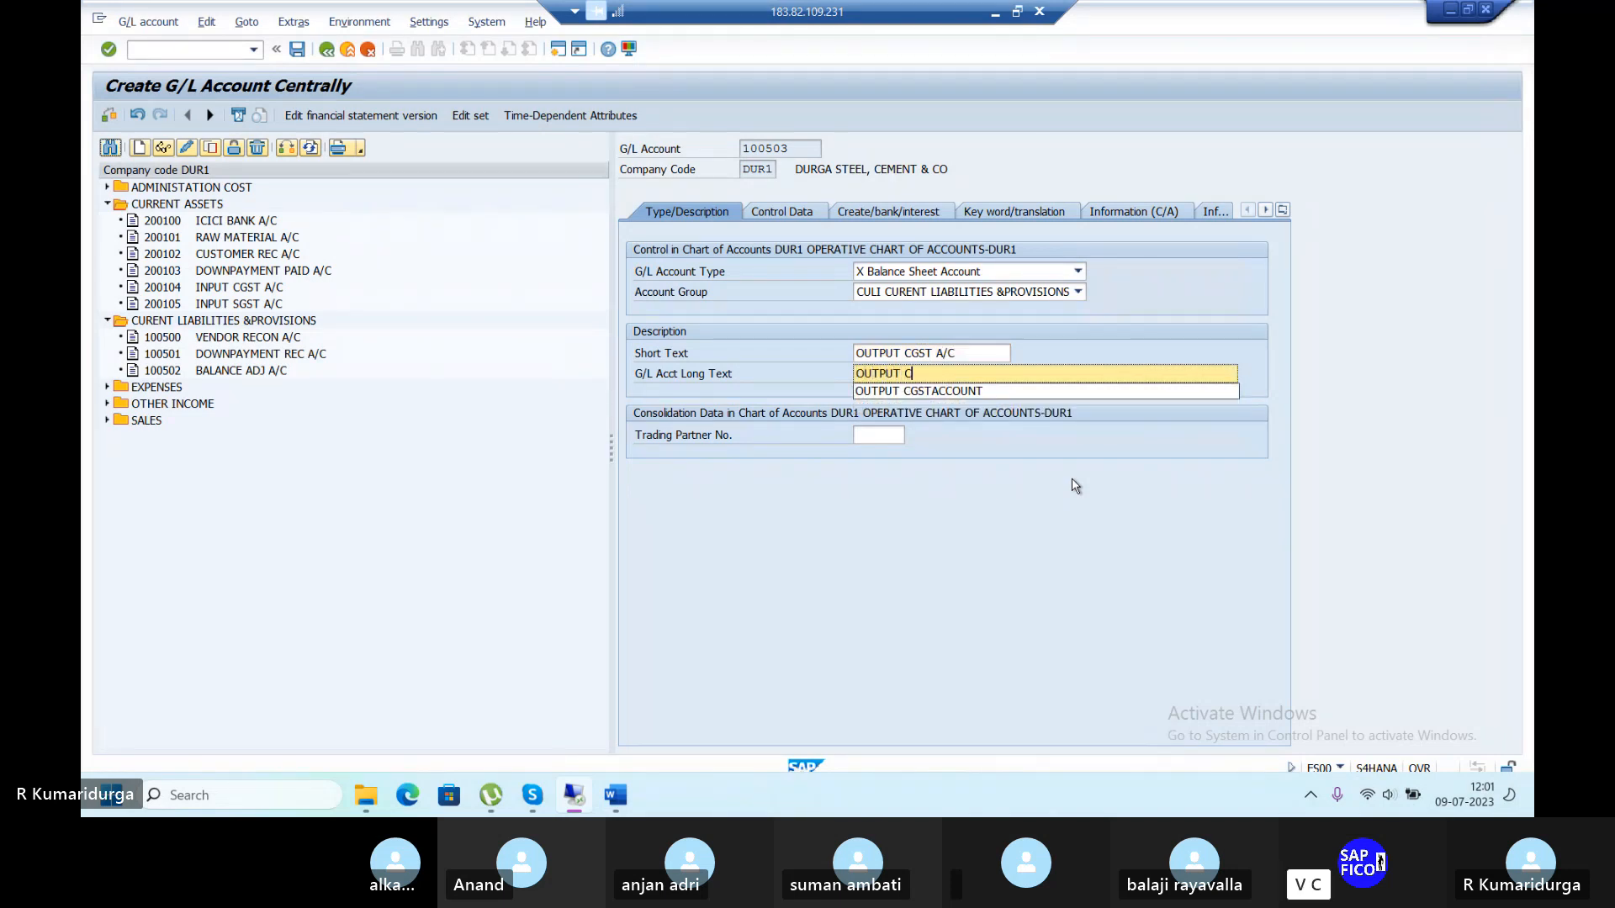
{"action": "type", "text": "GST ACCOUNT"}
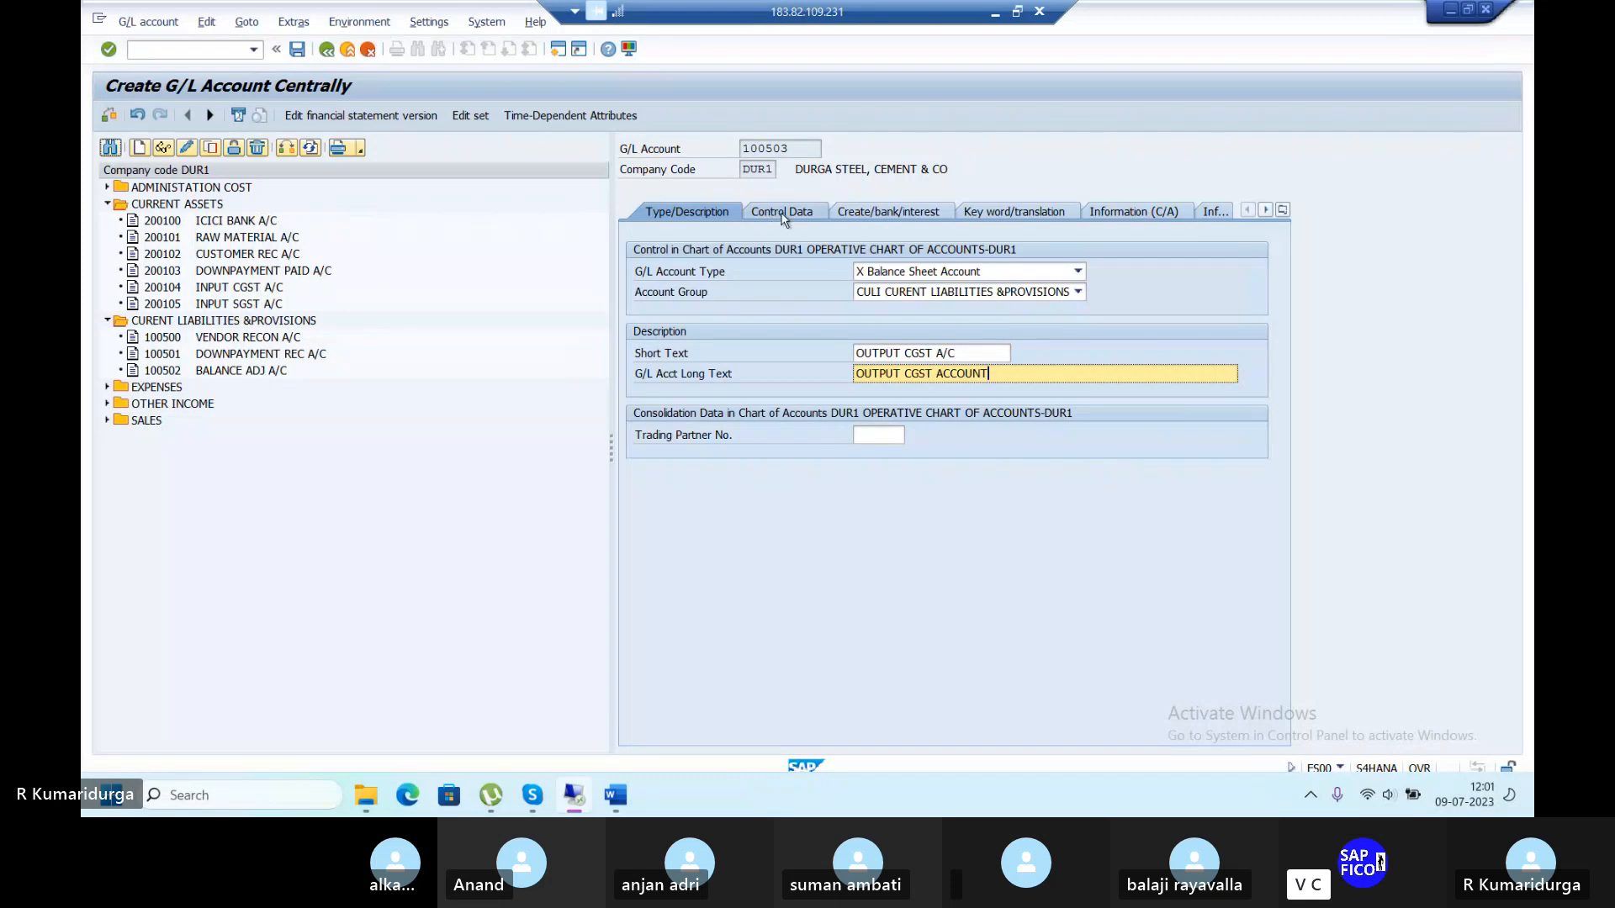
Set sort key 001 and field status group G001, then save account 100503.
{"action": "left_click", "coordinate": [780, 217]}
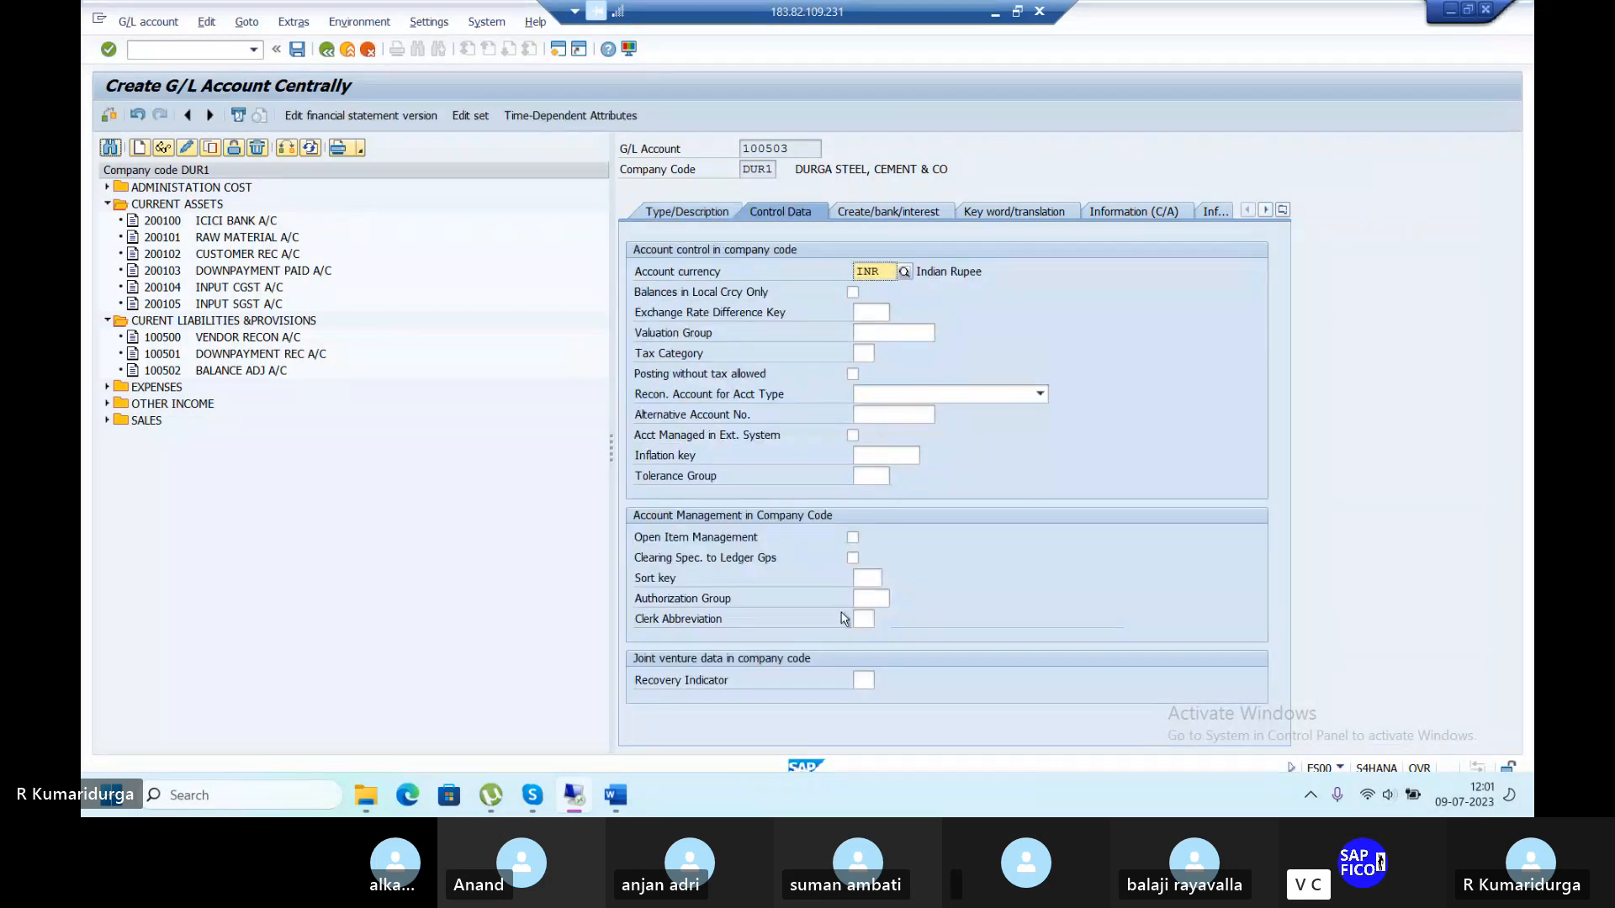
{"action": "left_click", "coordinate": [866, 578]}
{"action": "type", "text": "001"}
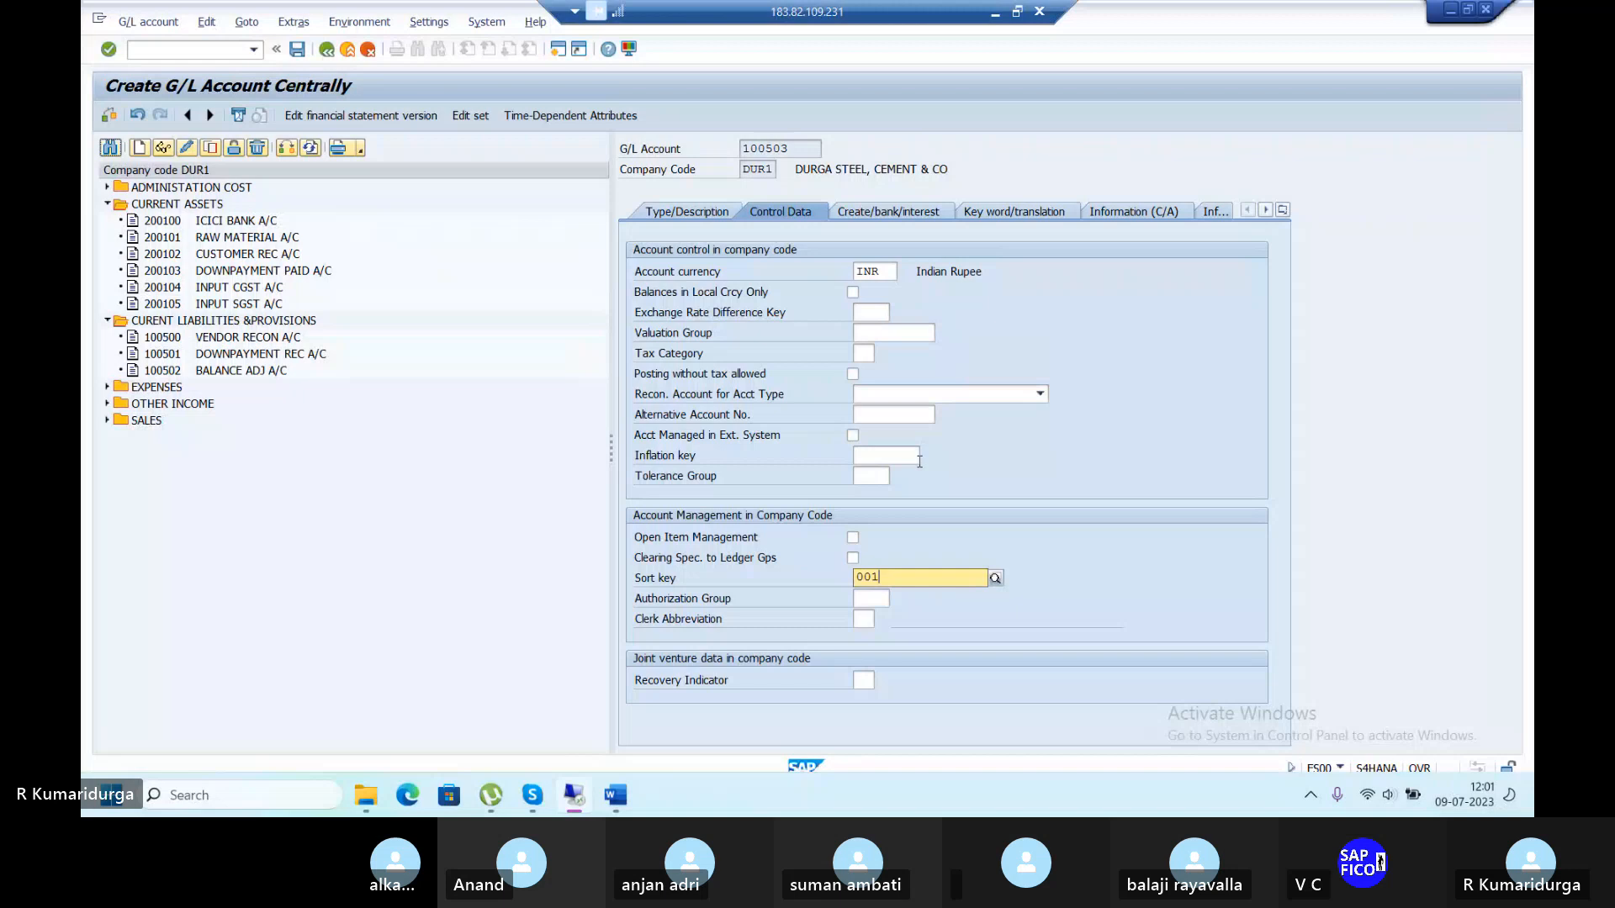
{"action": "left_click", "coordinate": [900, 217]}
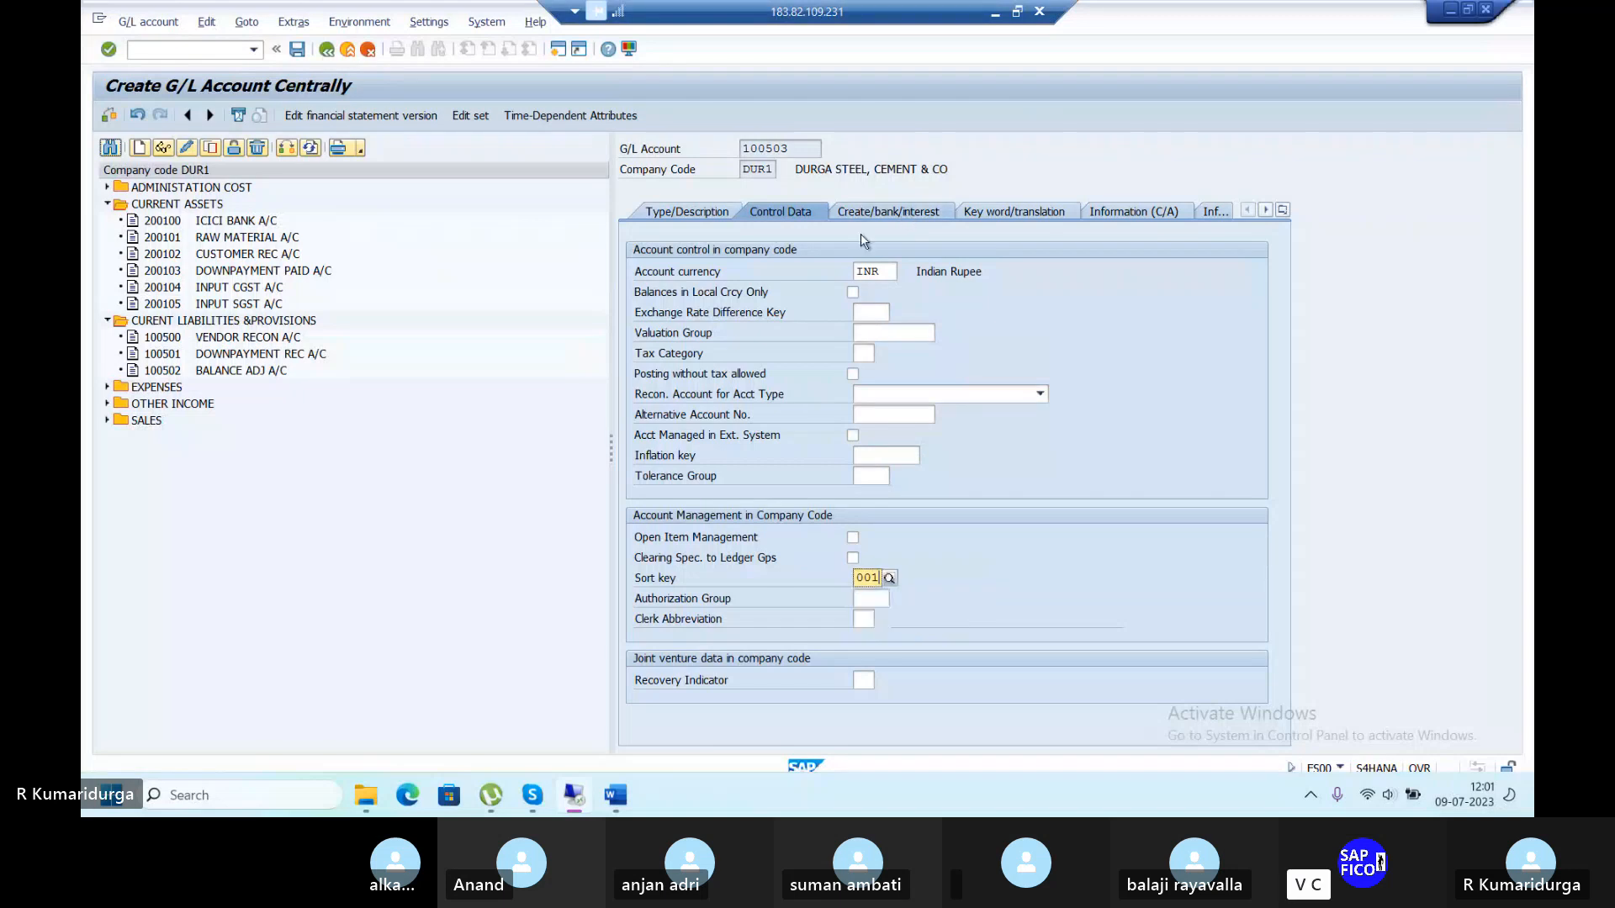
{"action": "type", "text": "G0"}
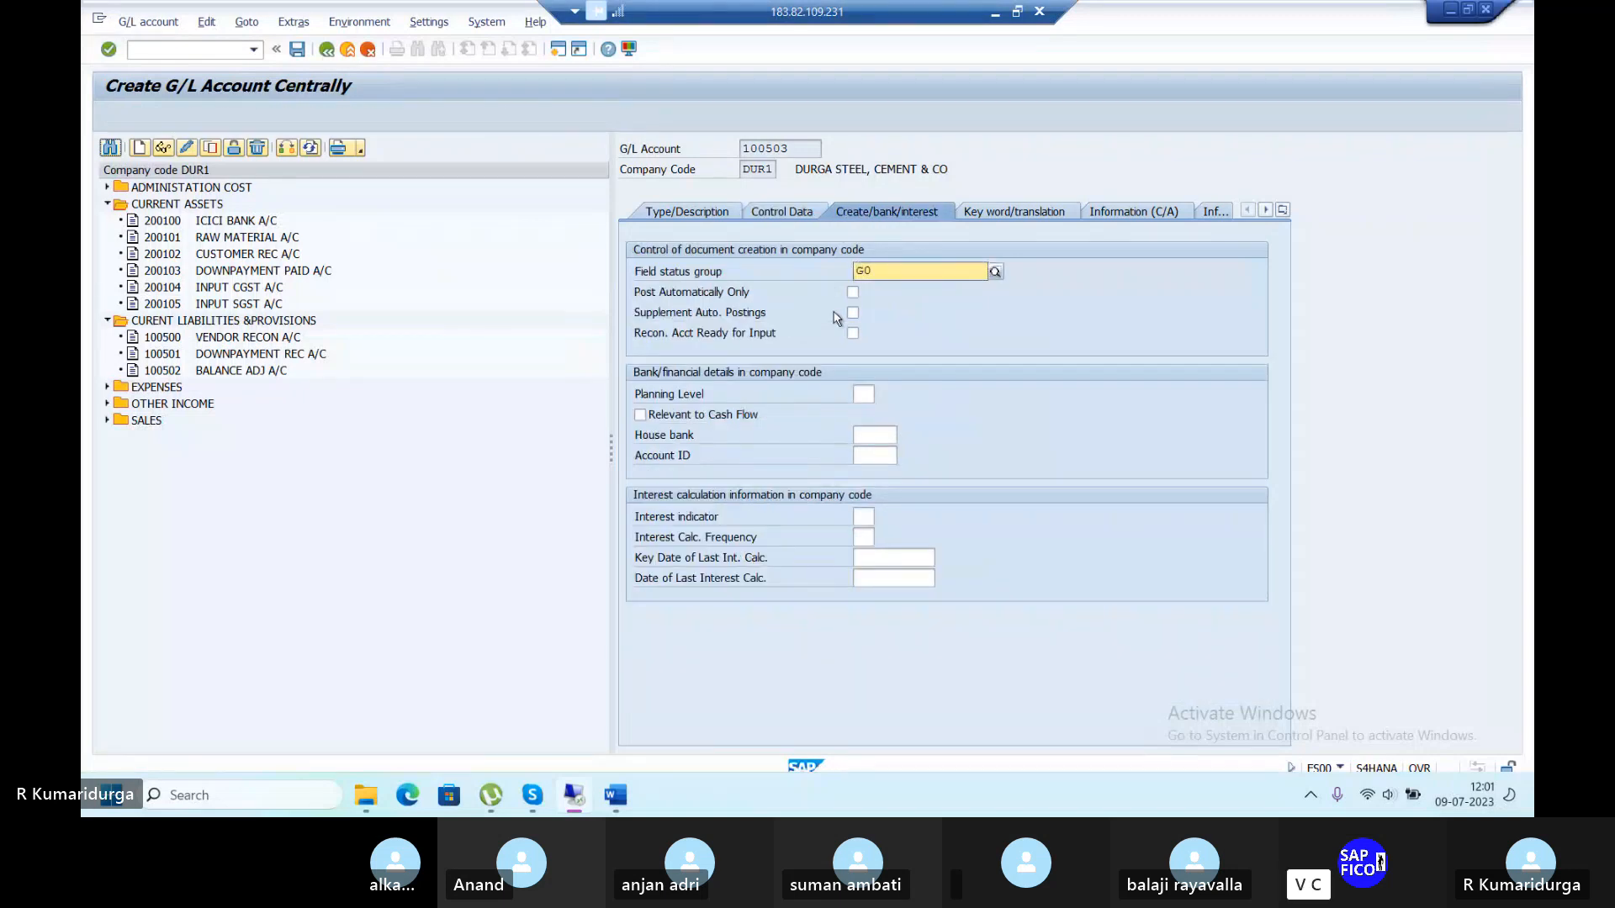
{"action": "type", "text": "01"}
{"action": "key", "text": "Return"}
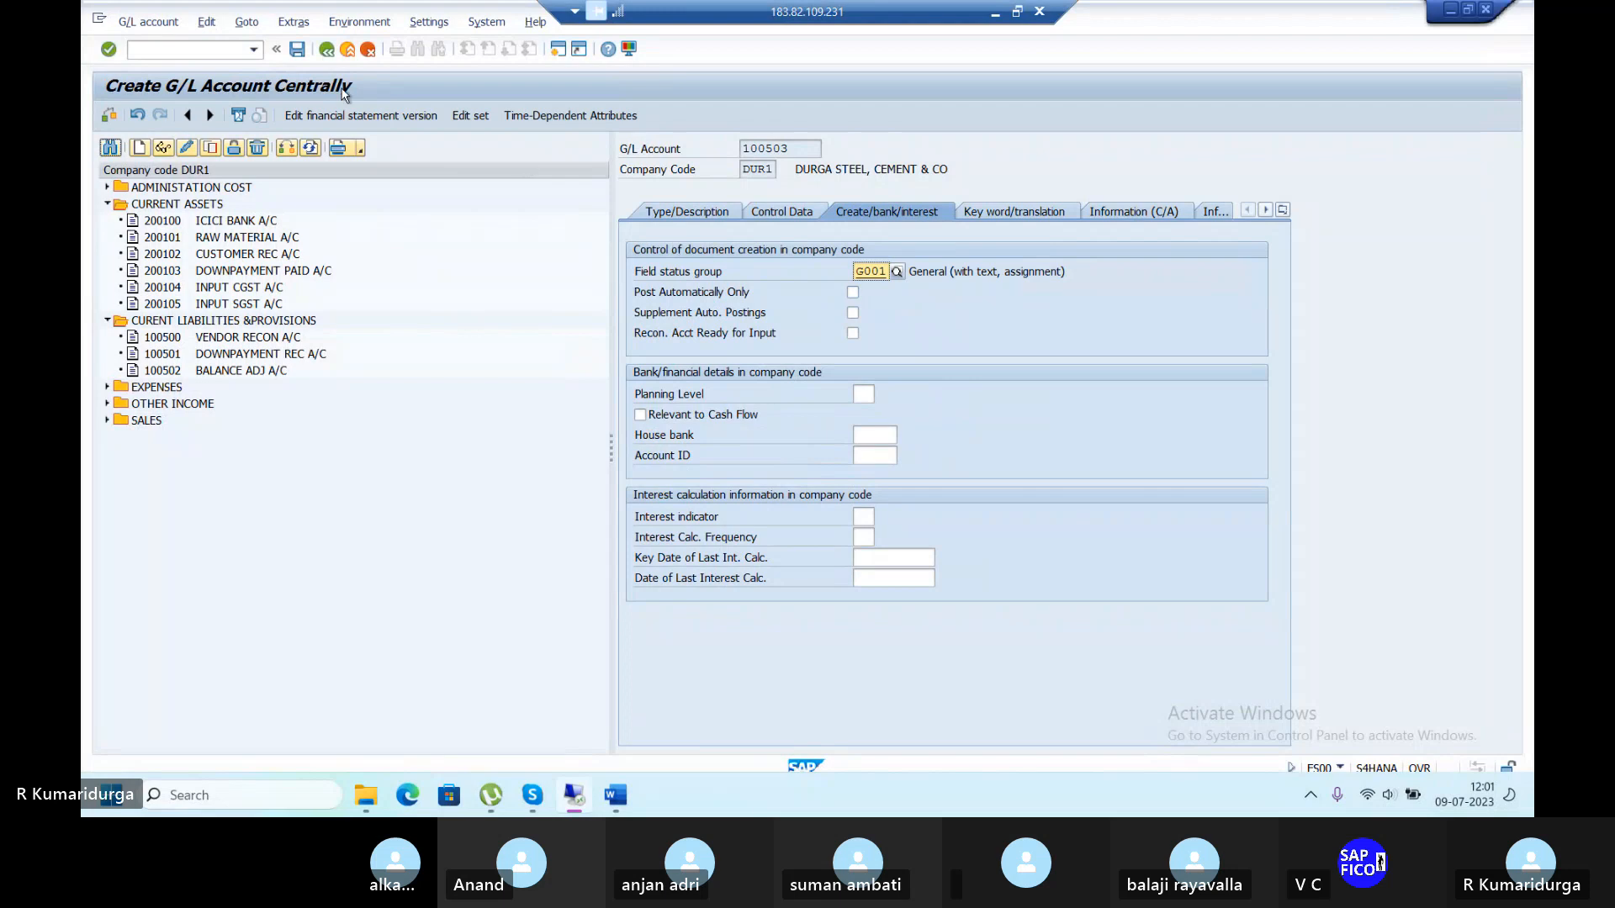
{"action": "left_click", "coordinate": [296, 49]}
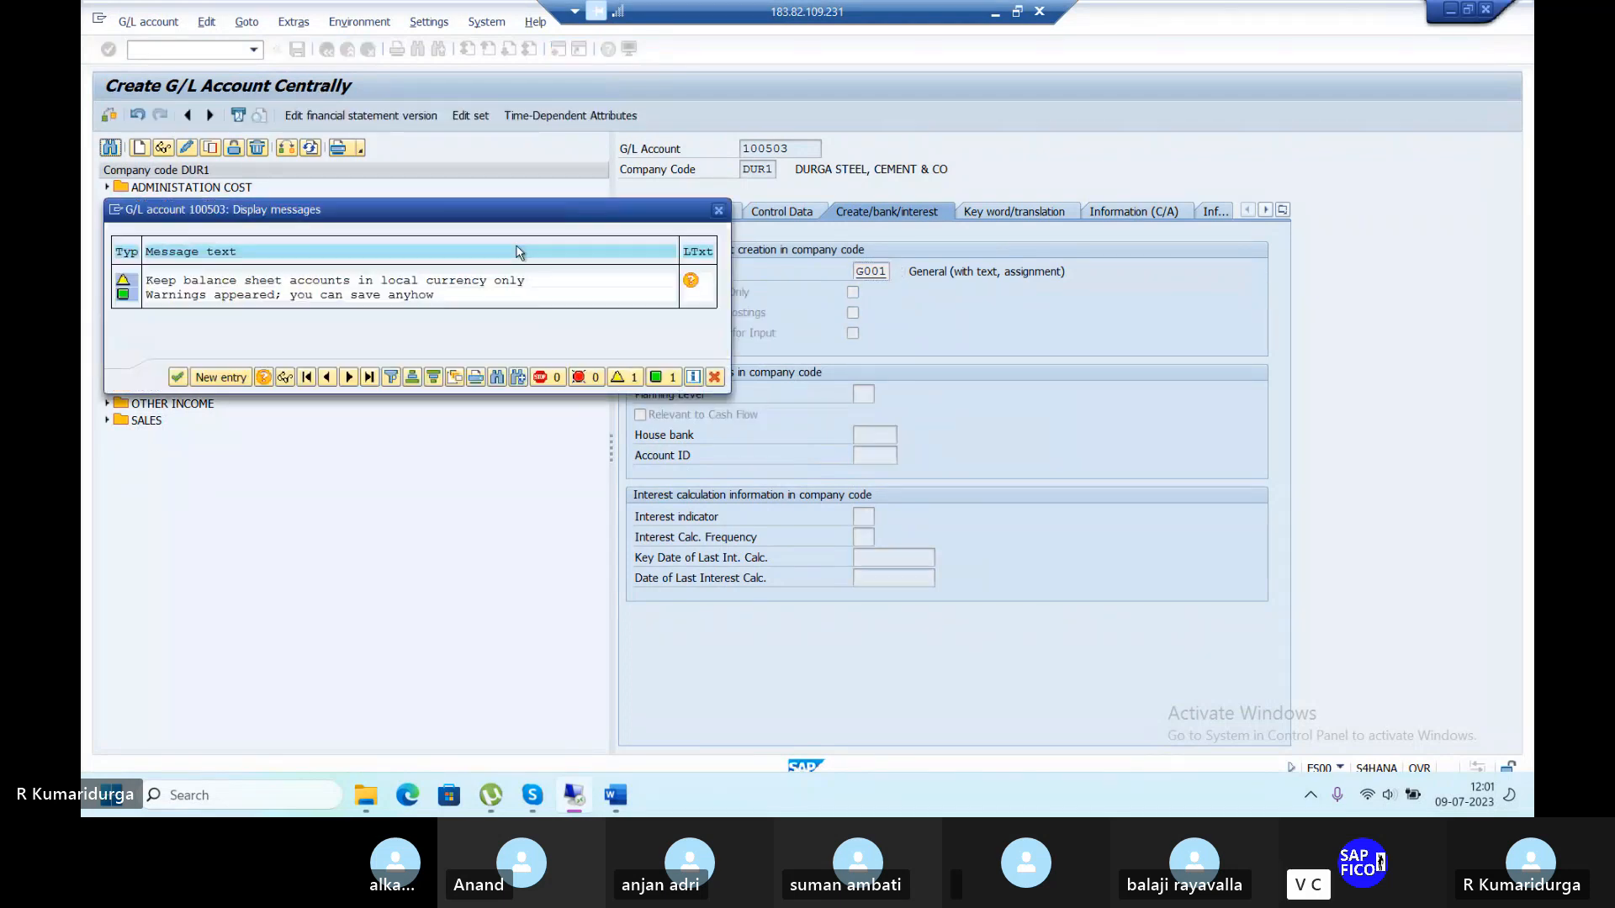
{"action": "left_click", "coordinate": [177, 377]}
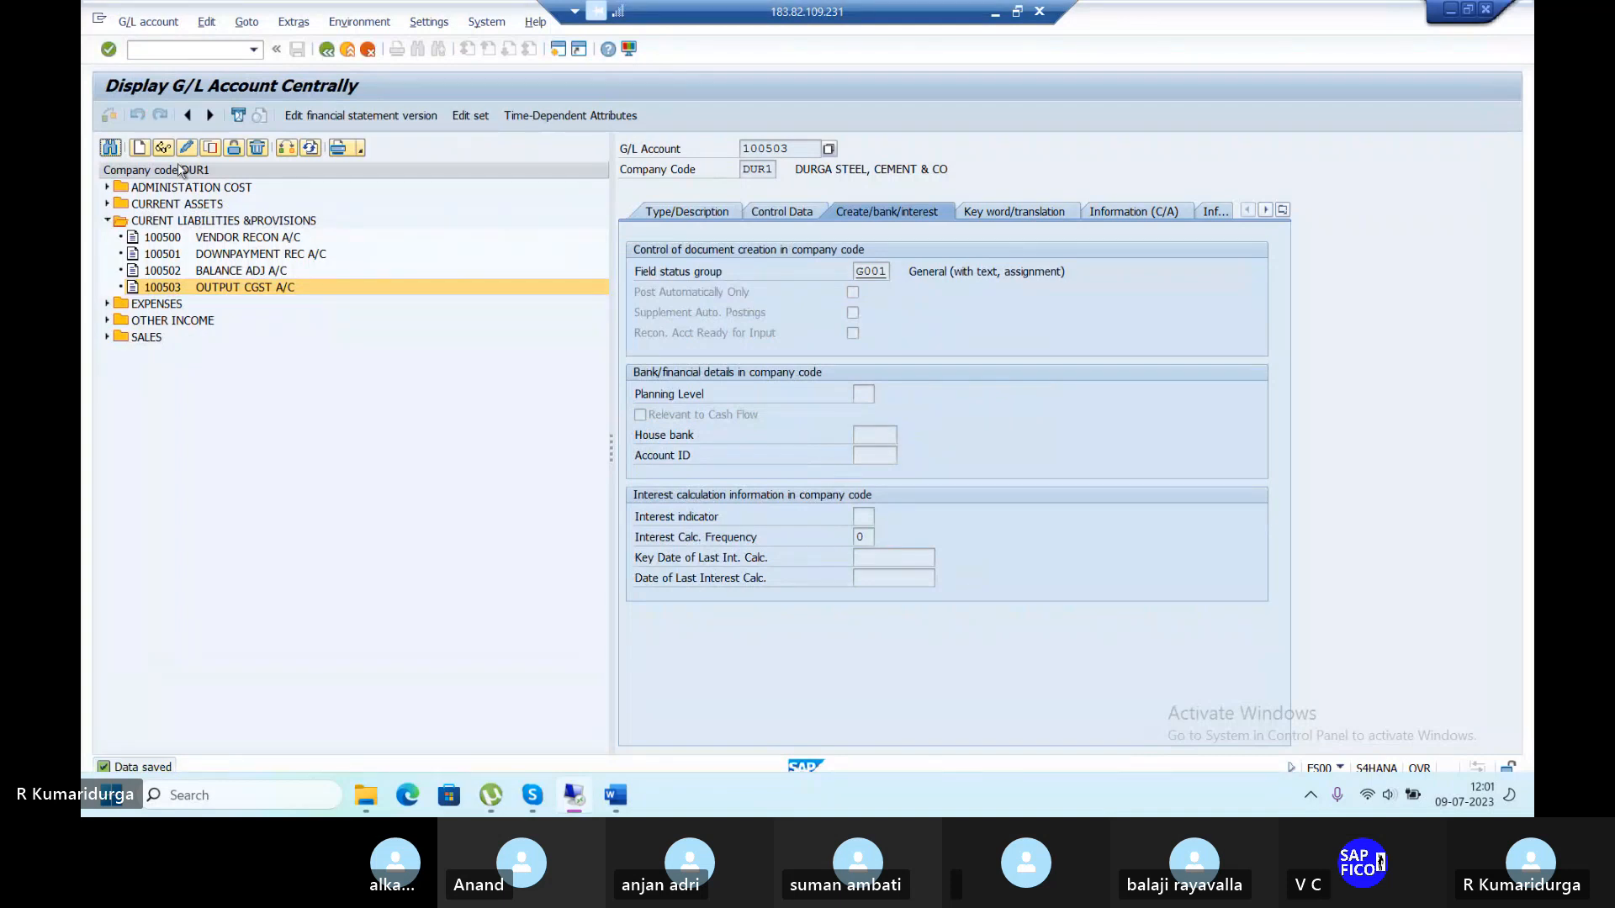
Copy account 100503 into new account 100504.
{"action": "left_click", "coordinate": [210, 149]}
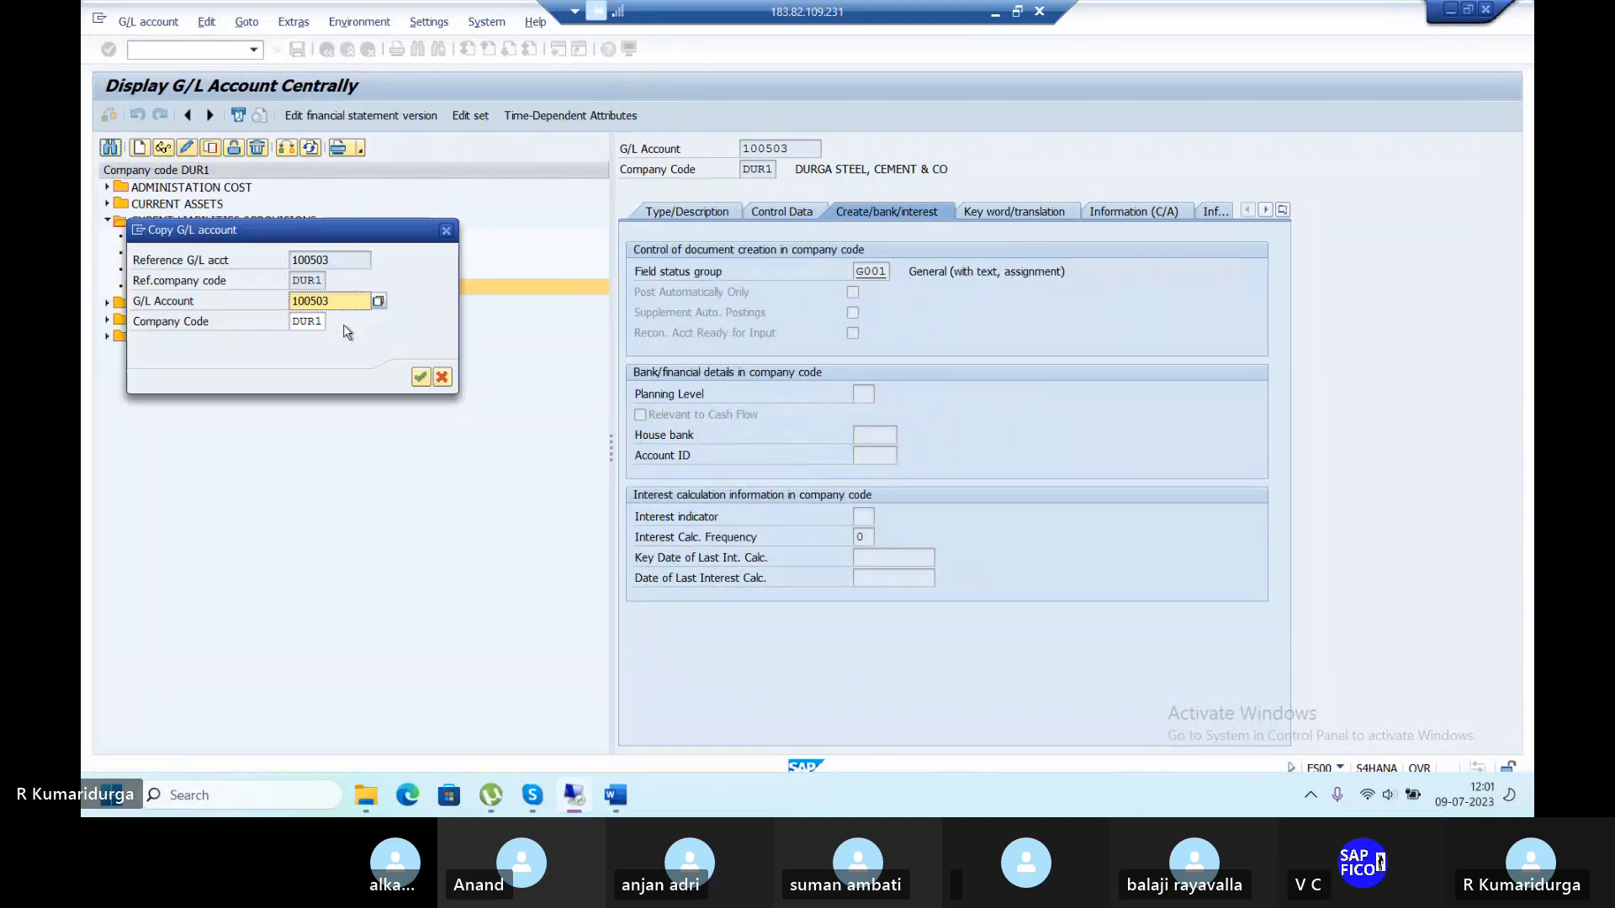
{"action": "key", "text": "BackSpace"}
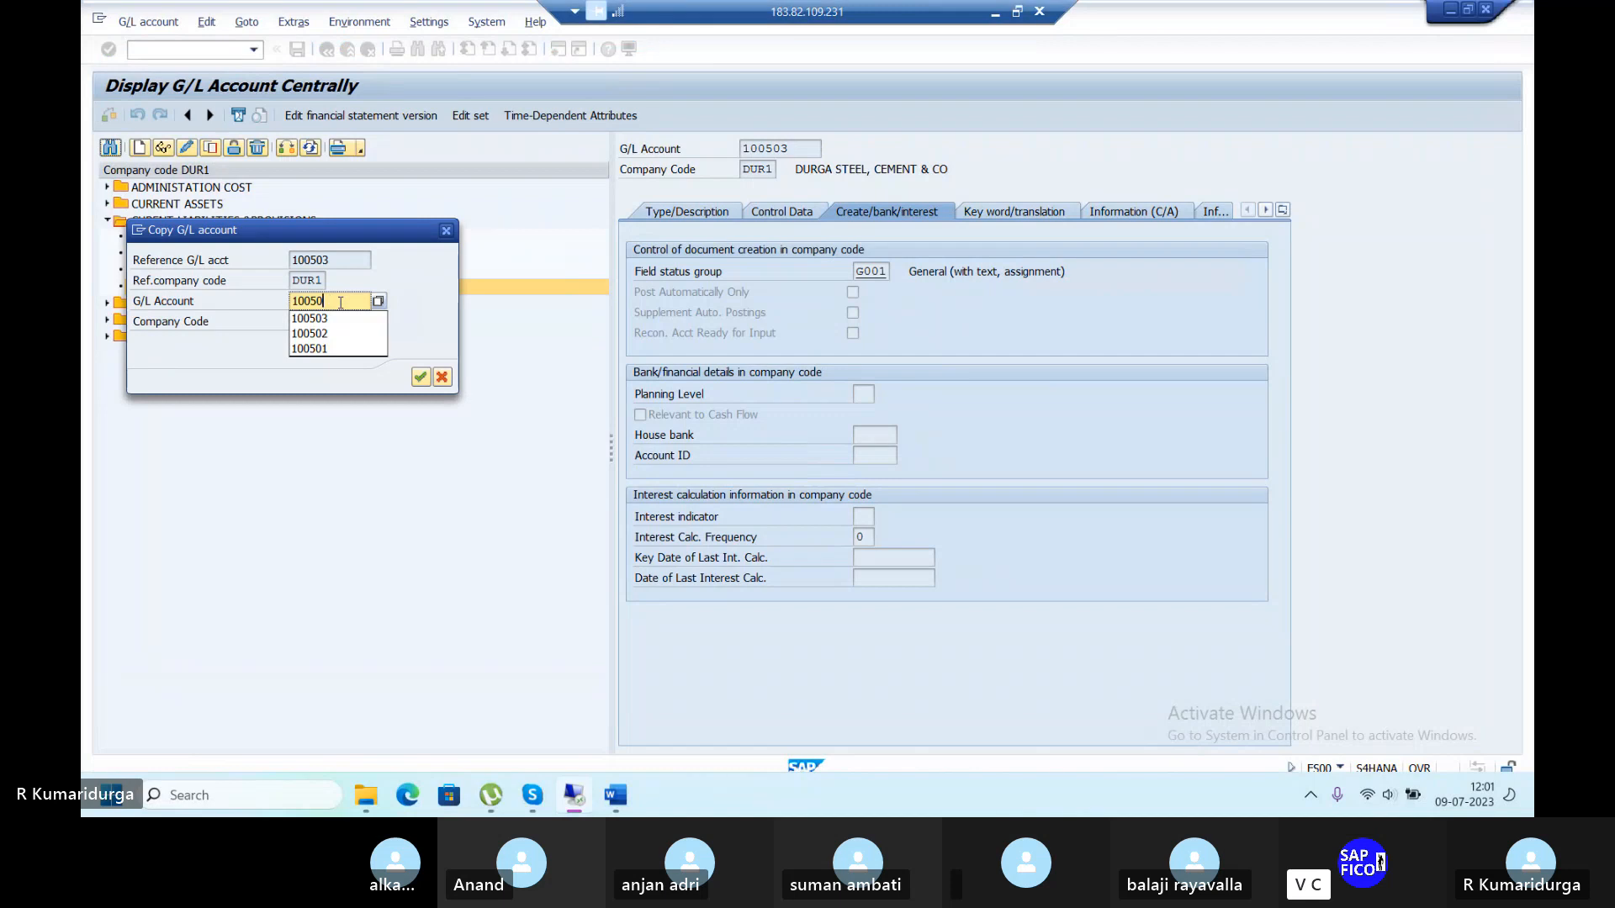
{"action": "type", "text": "4"}
{"action": "key", "text": "Return"}
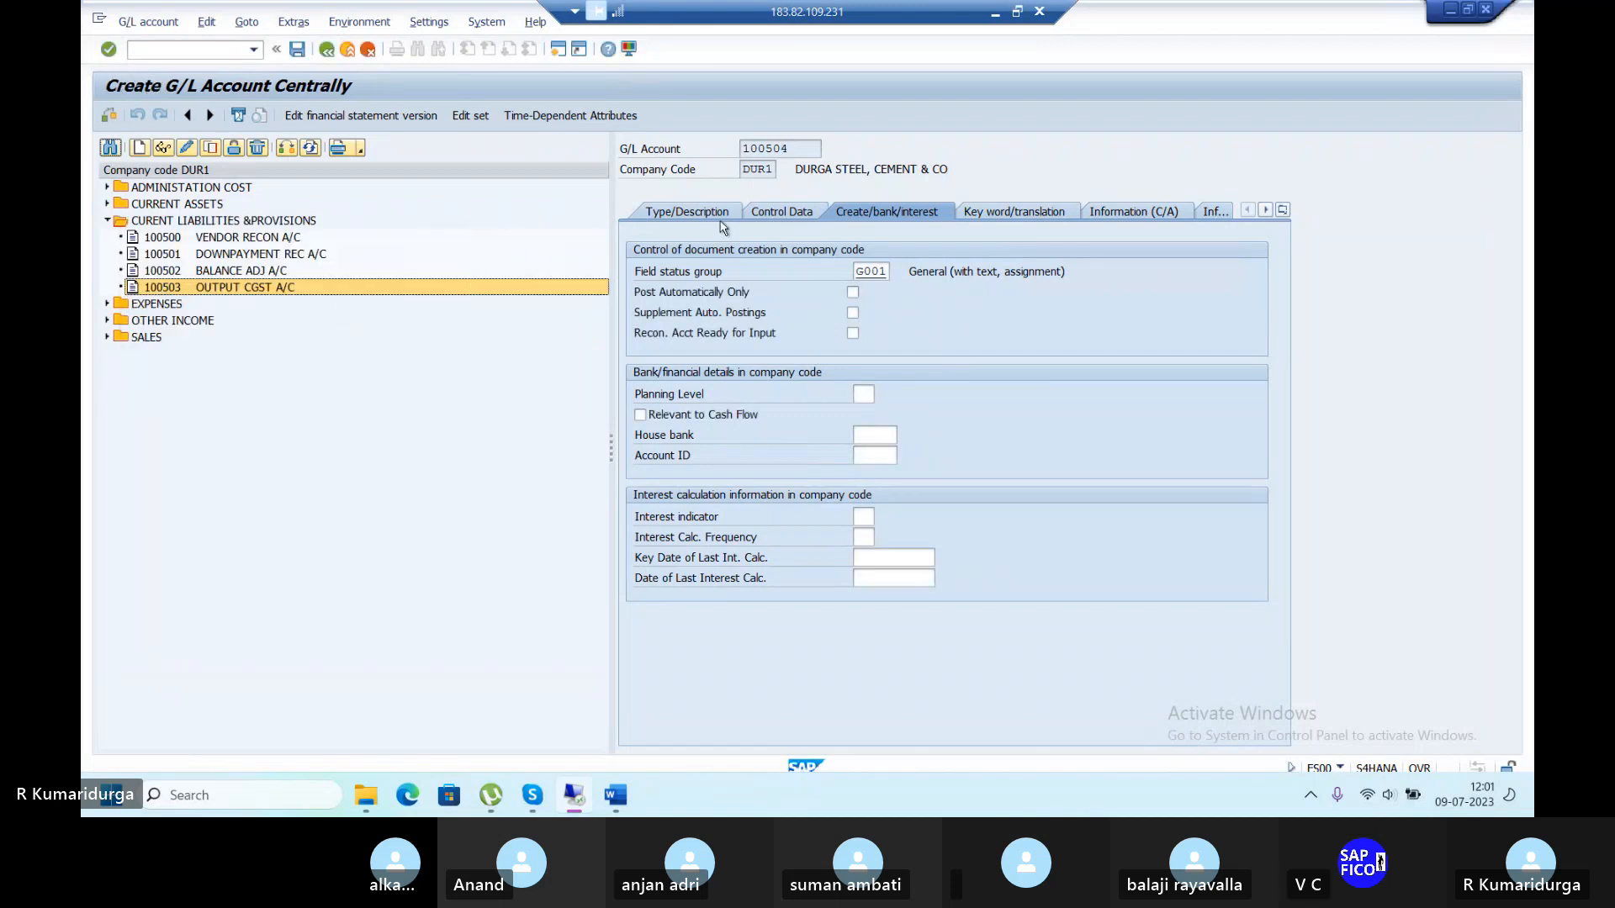
Title it OUTPUT SGST A/C with long text OUTPUT SGST ACCOUNT and save.
{"action": "left_click", "coordinate": [686, 211]}
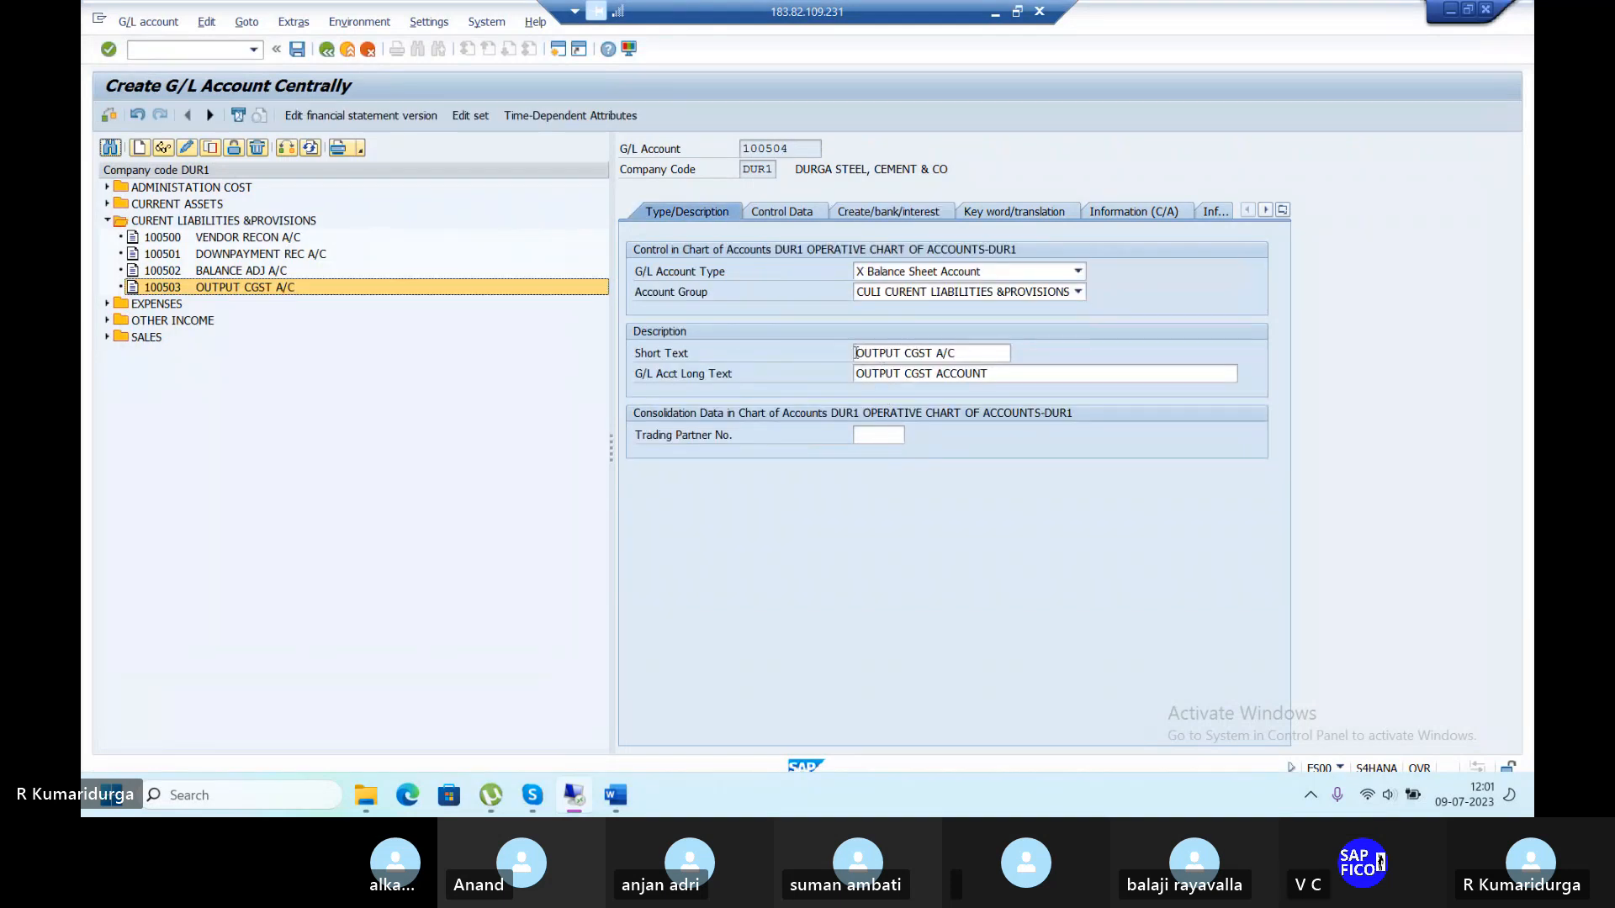
{"action": "left_click_drag", "start_coordinate": [855, 353], "coordinate": [1068, 376]}
{"action": "type", "text": "IN"}
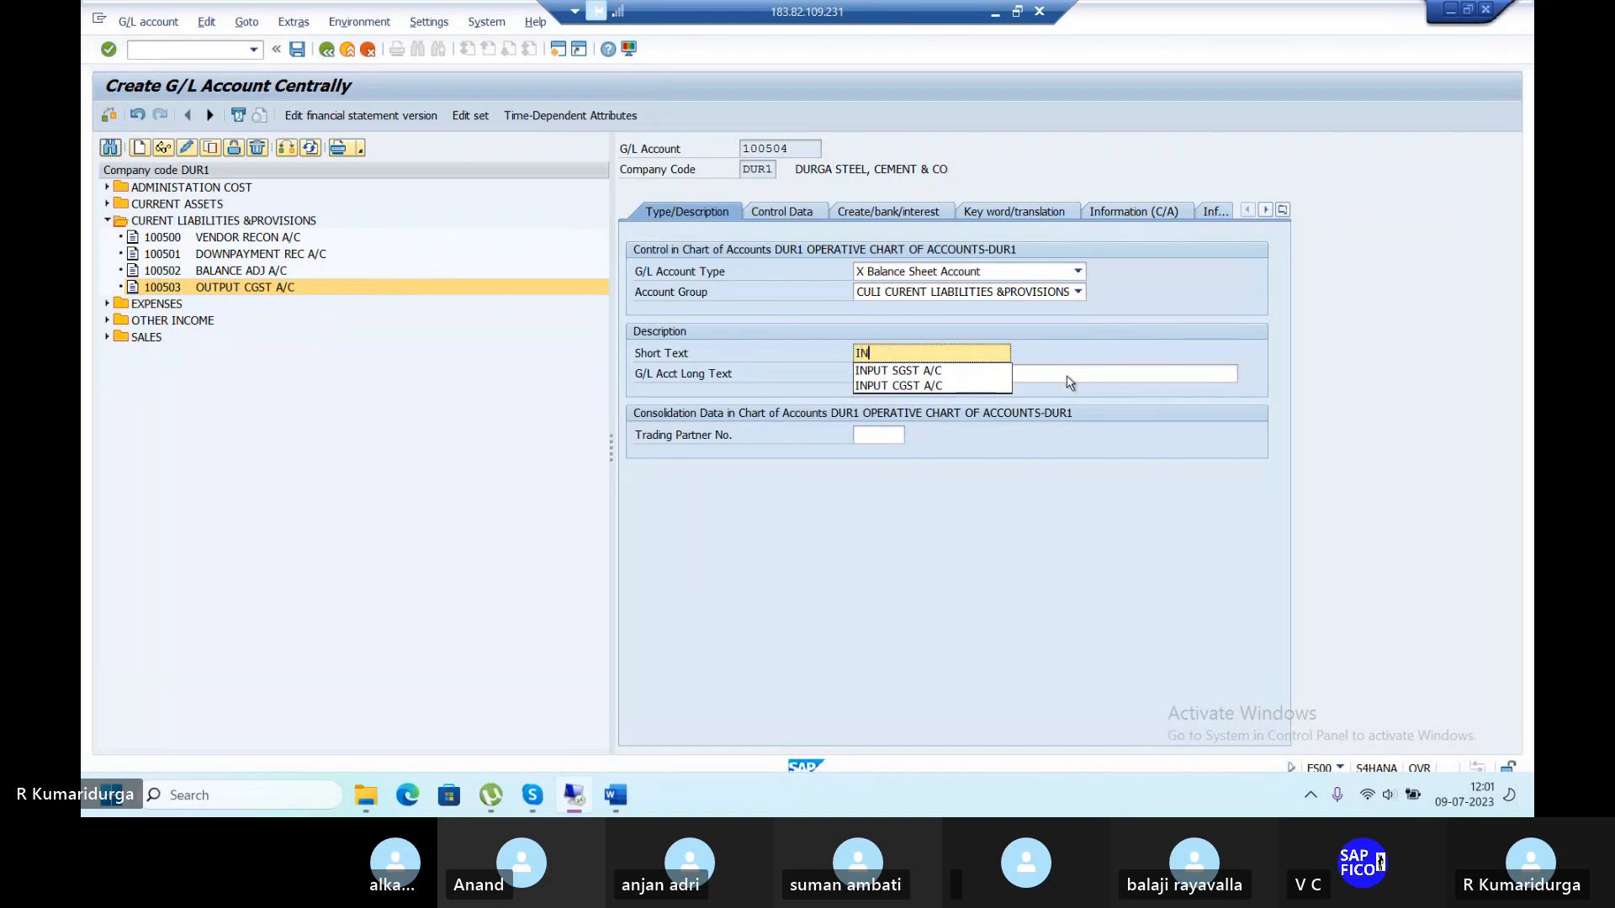
{"action": "key", "text": "BackSpace"}
{"action": "key", "text": "BackSpace"}
{"action": "type", "text": "OUTPU"}
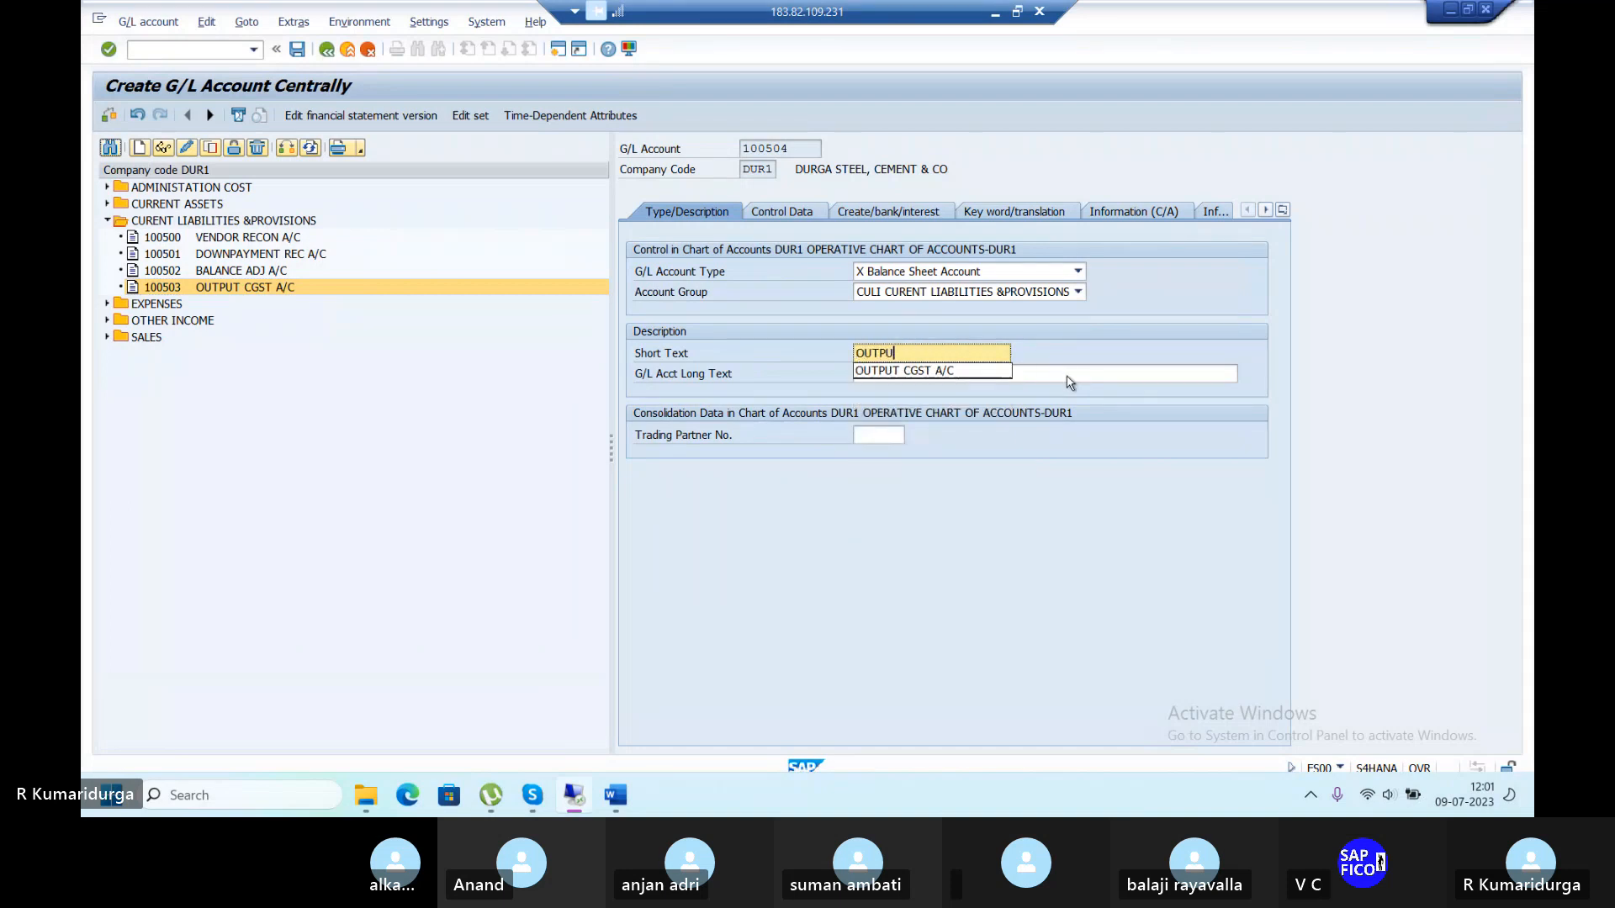
{"action": "type", "text": "T SGST A/C"}
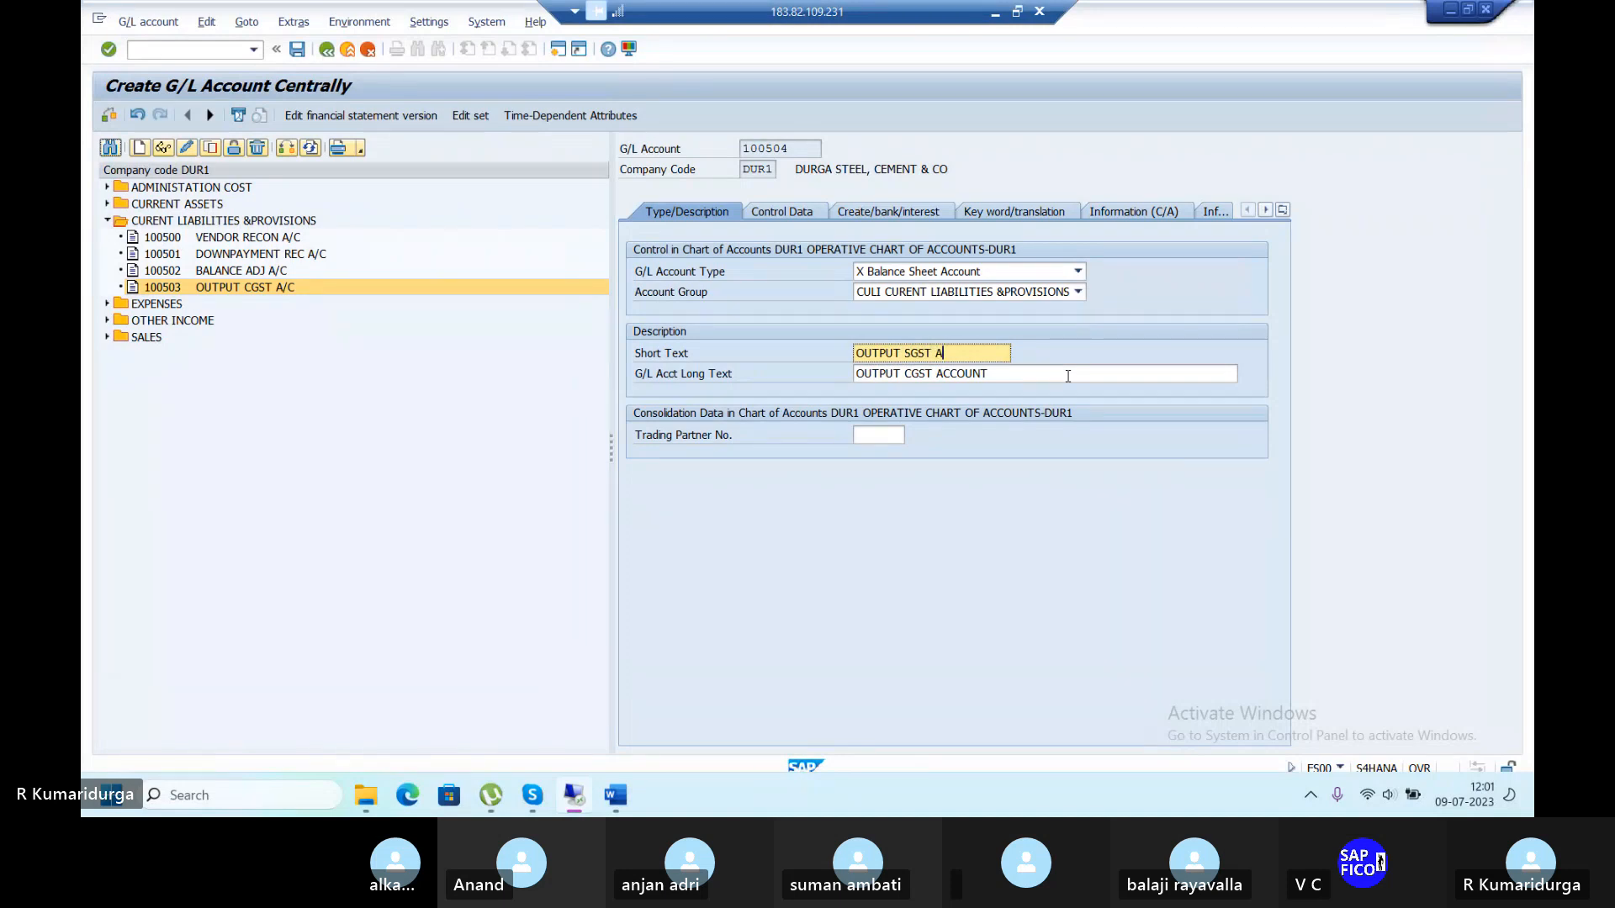
{"action": "left_click", "coordinate": [905, 373]}
{"action": "type", "text": "S"}
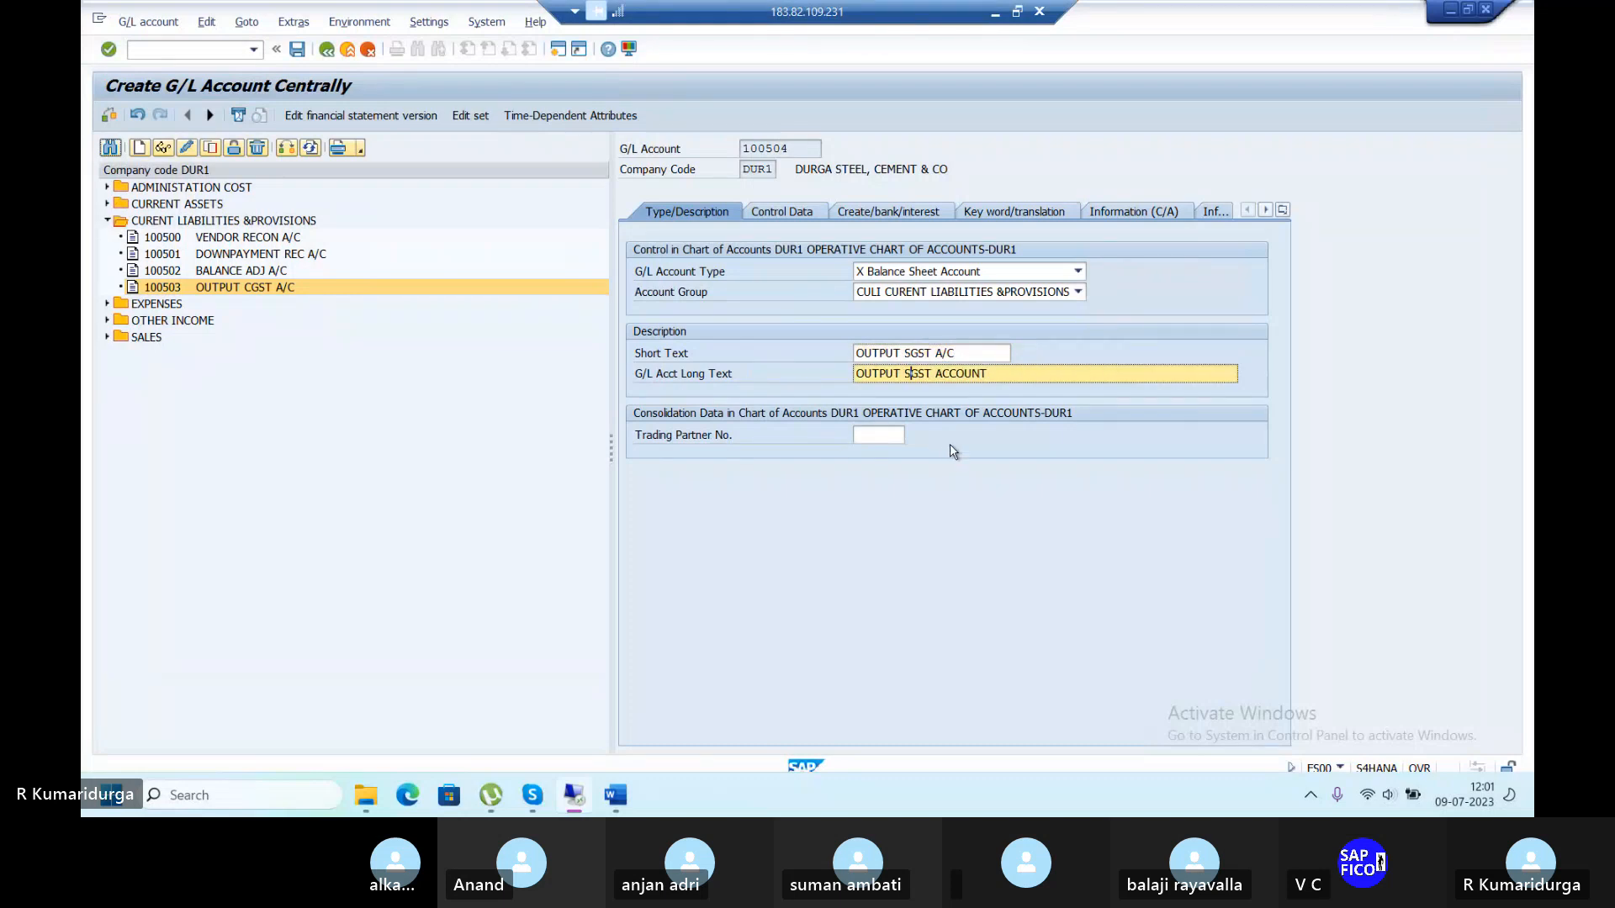
{"action": "key", "text": "Return"}
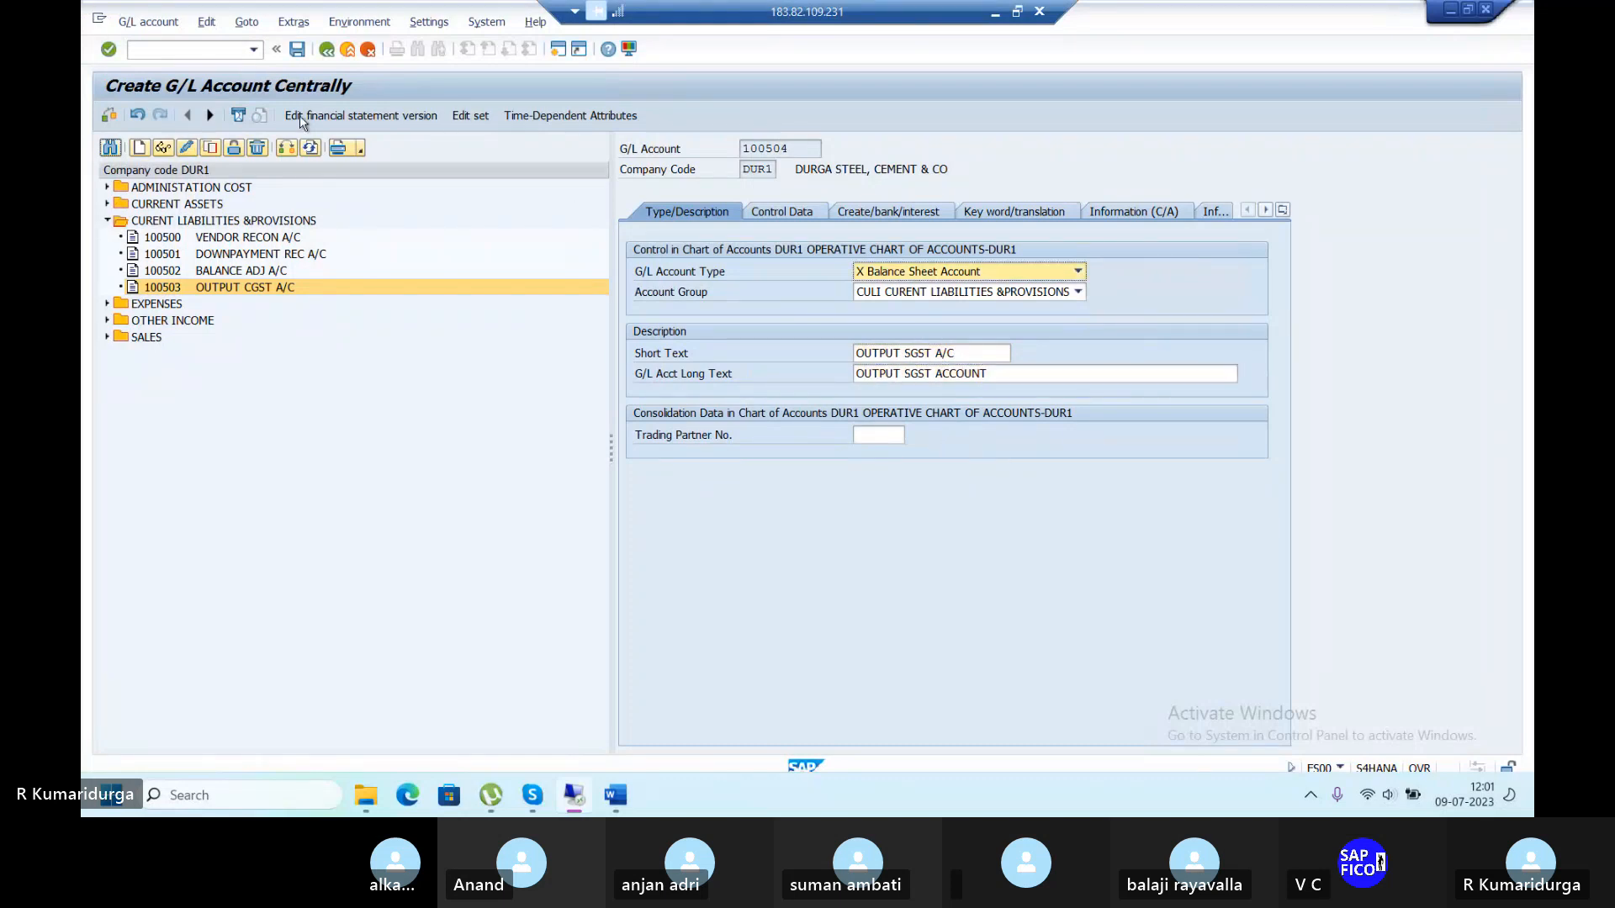
{"action": "left_click", "coordinate": [296, 49]}
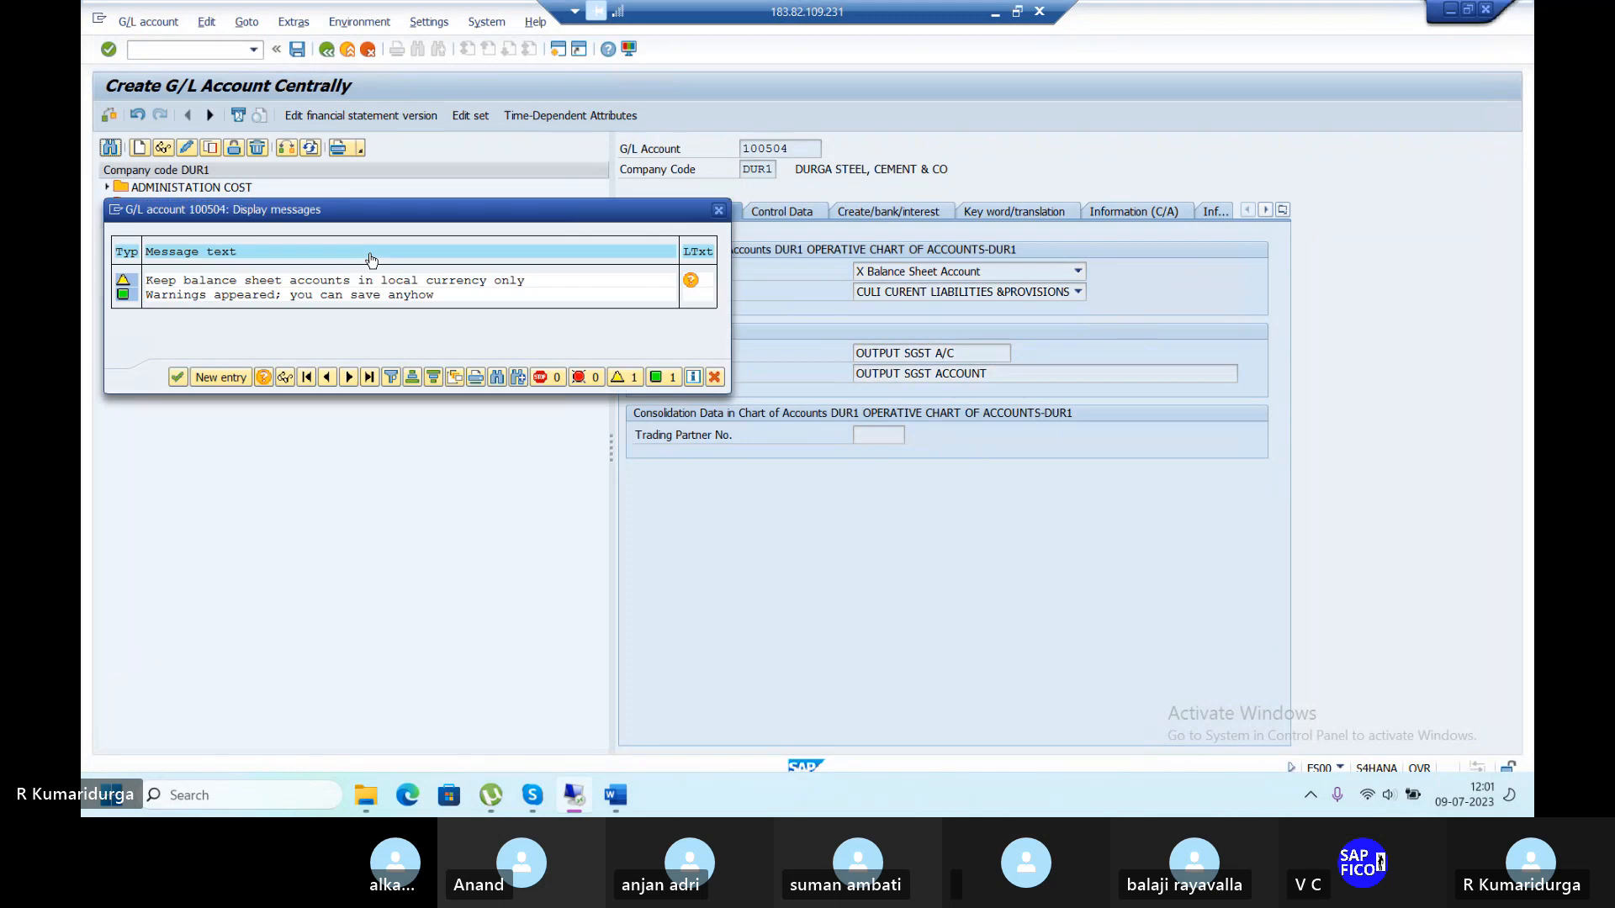
{"action": "key", "text": "Return"}
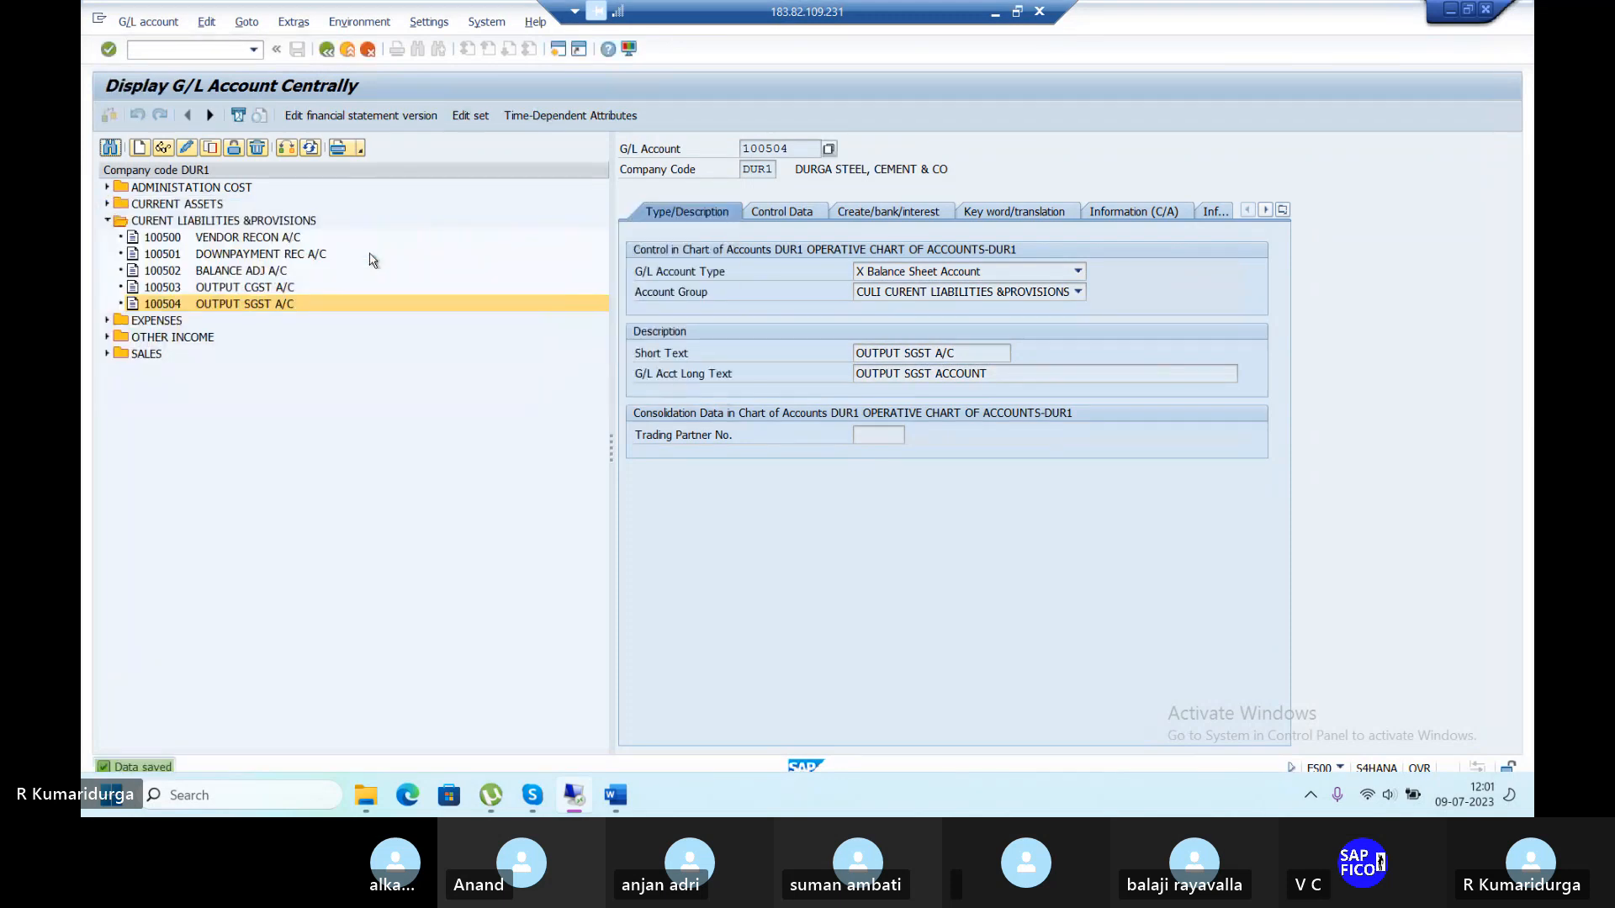
Check the next item in the GST configuration checklist and return to SAP.
{"action": "left_click", "coordinate": [108, 204]}
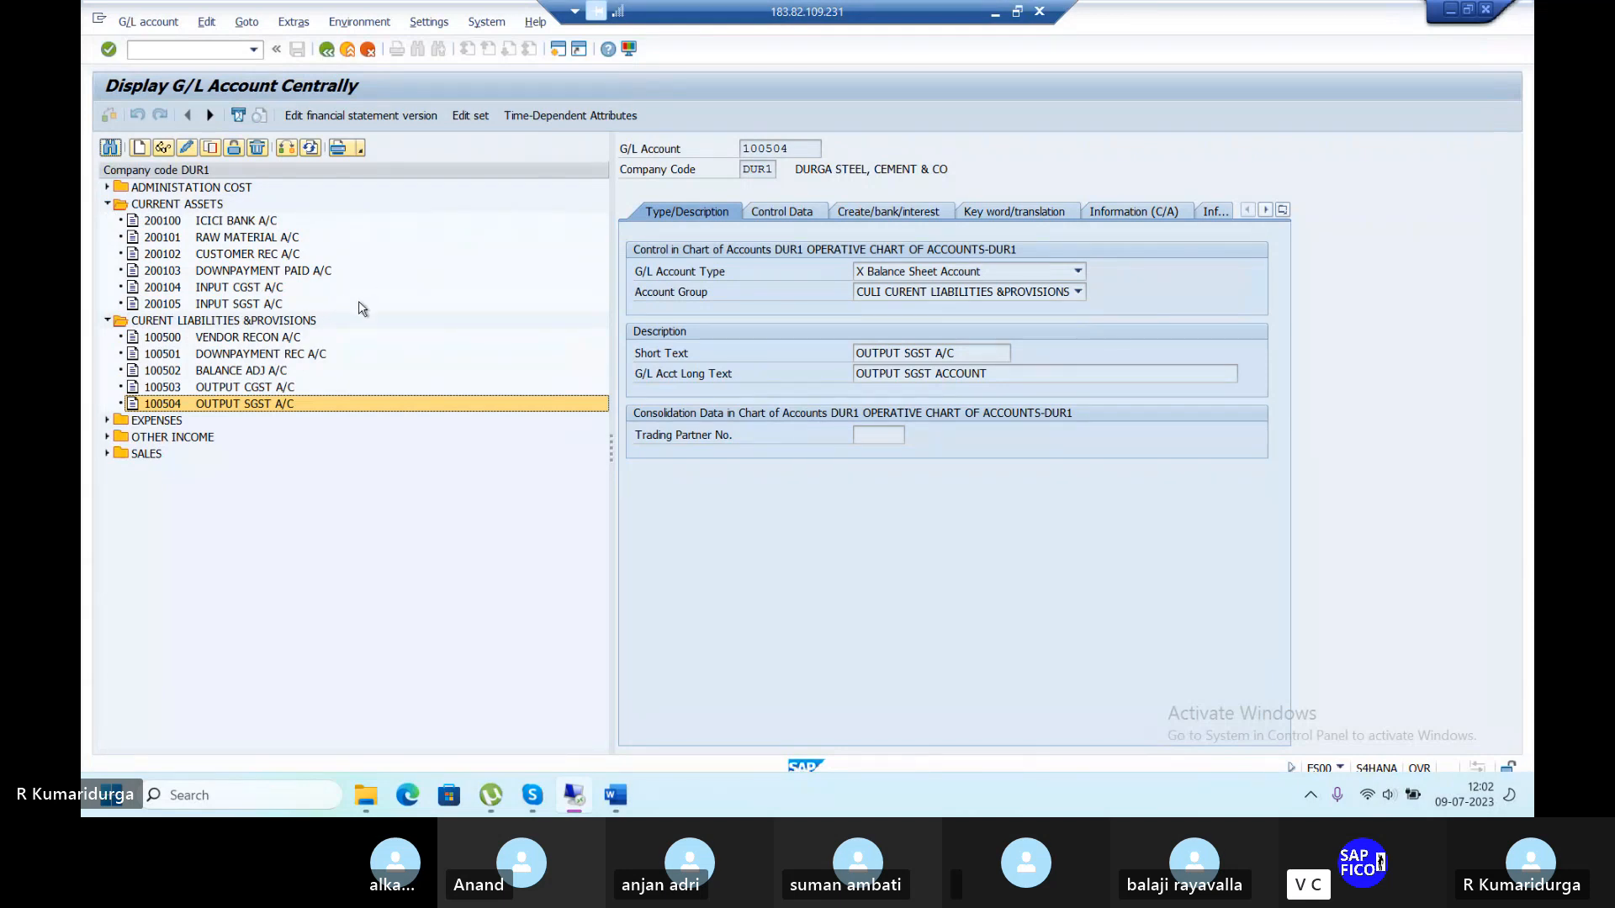
{"action": "left_click", "coordinate": [614, 794]}
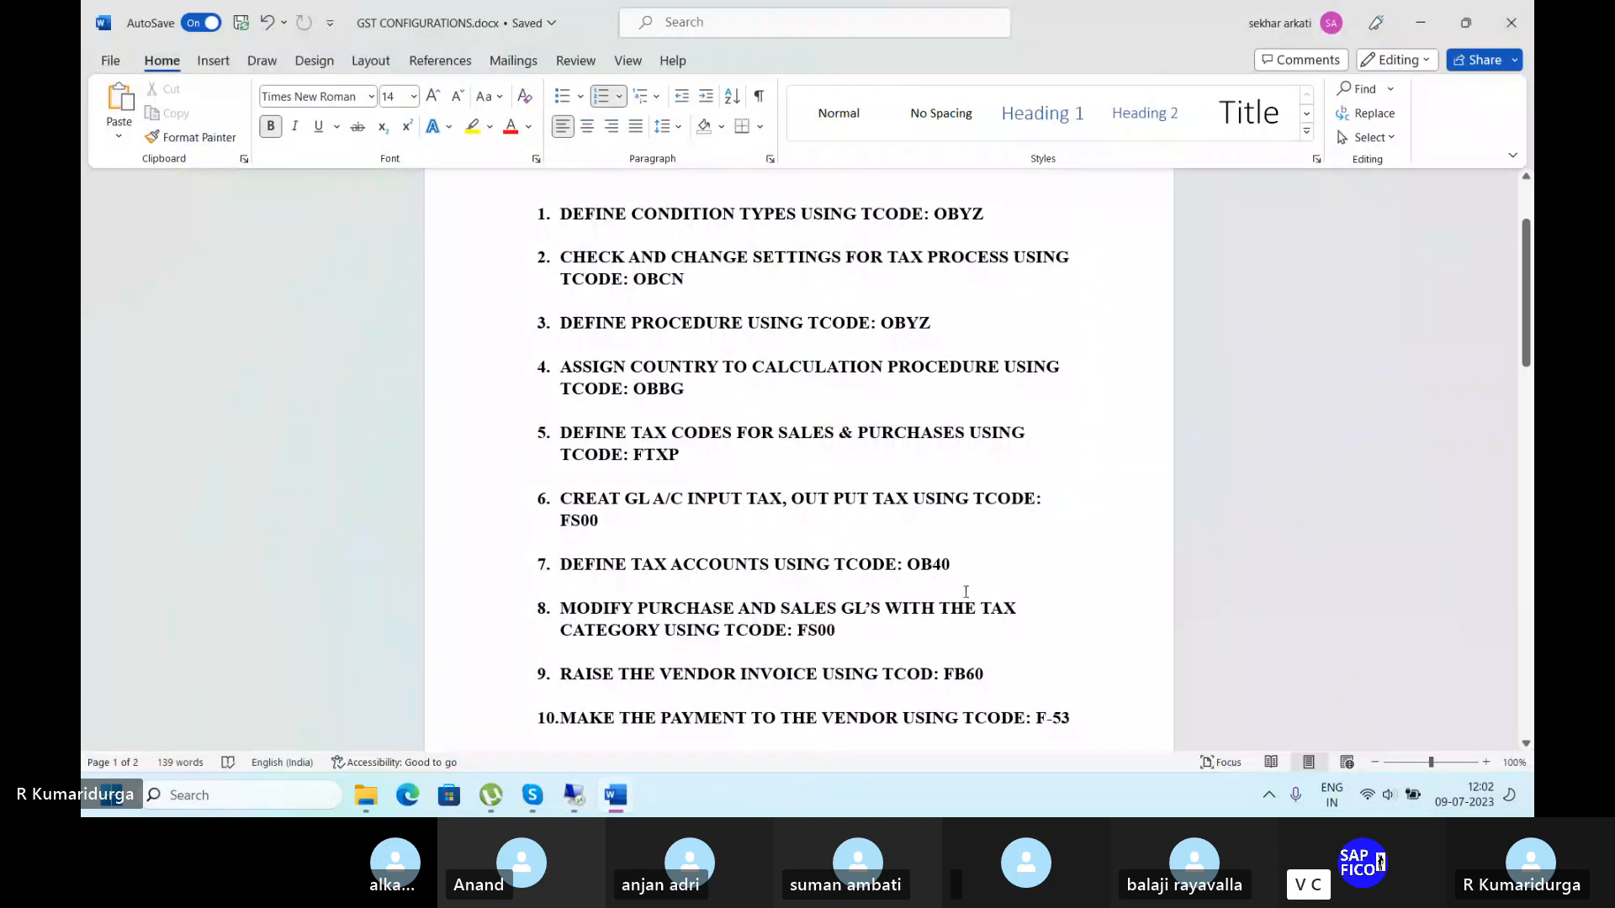
{"action": "left_click", "coordinate": [573, 794]}
{"action": "left_click", "coordinate": [175, 50]}
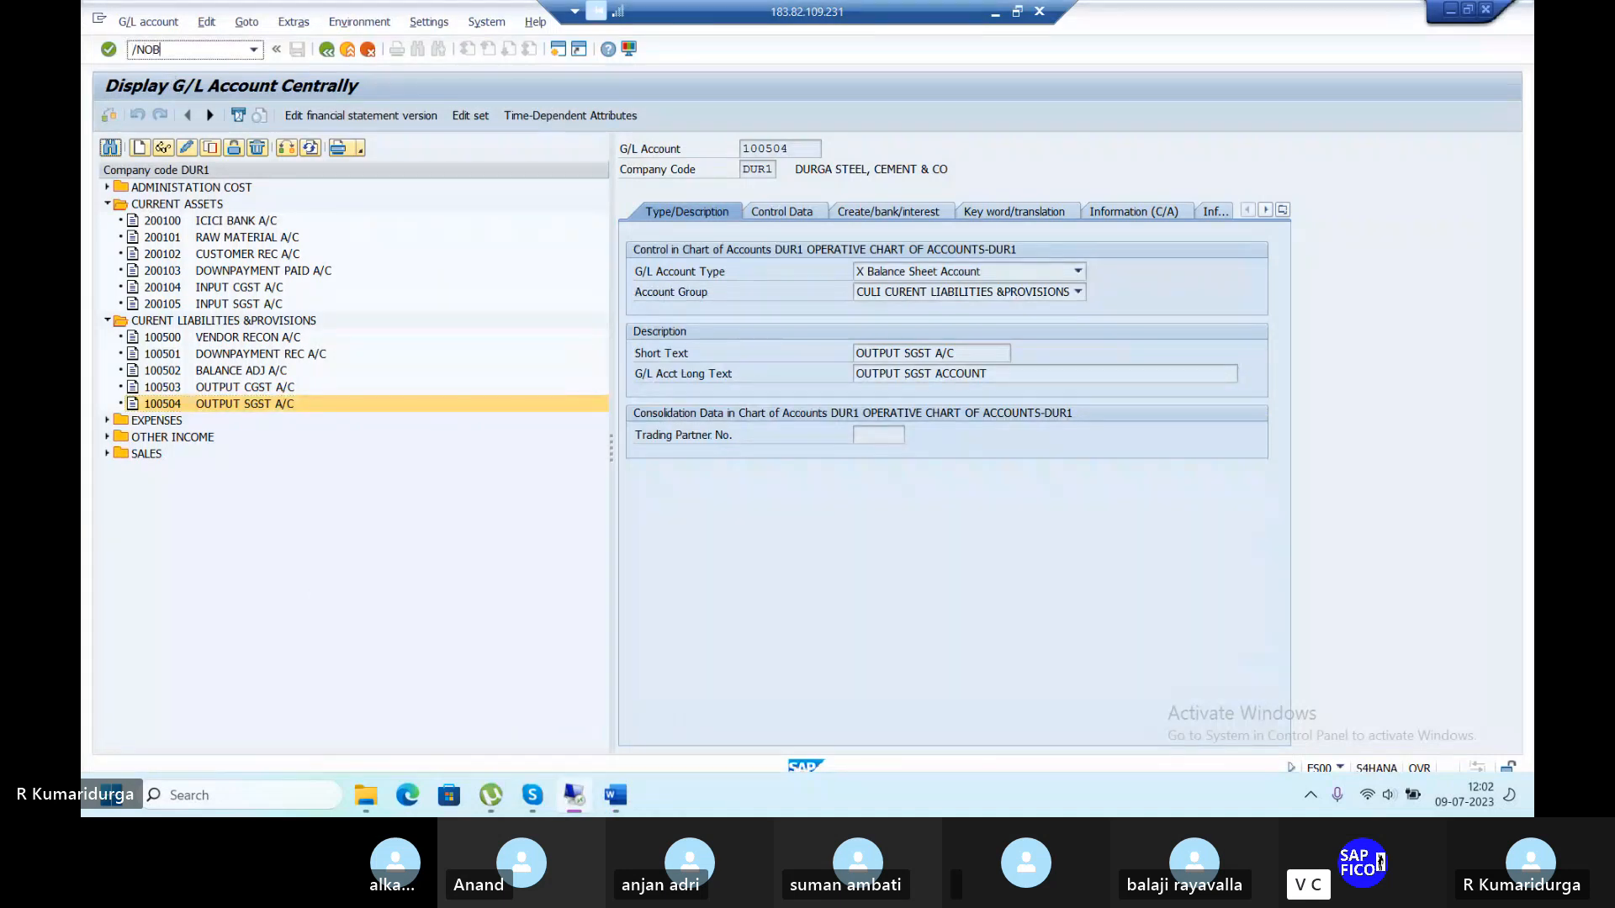
In OB40, open INPUT CGST TAX (DU1) for chart of accounts DUR1 and save its rules.
{"action": "type", "text": "/NOB40"}
{"action": "key", "text": "Return"}
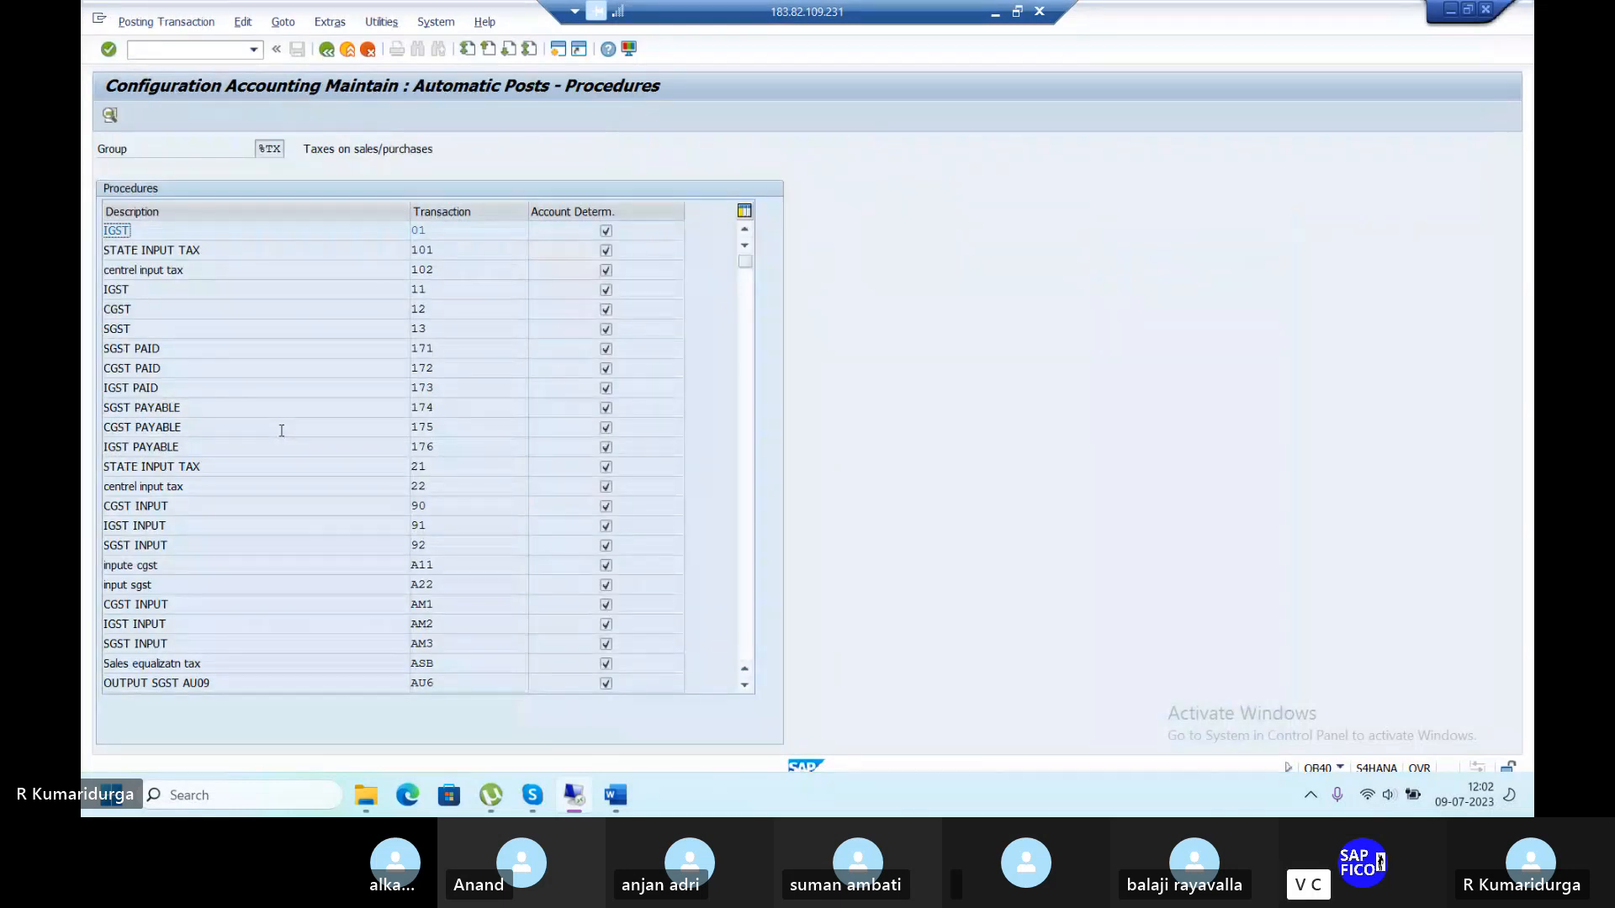
{"action": "scroll", "coordinate": [447, 609], "scroll_direction": "down", "scroll_amount": 6}
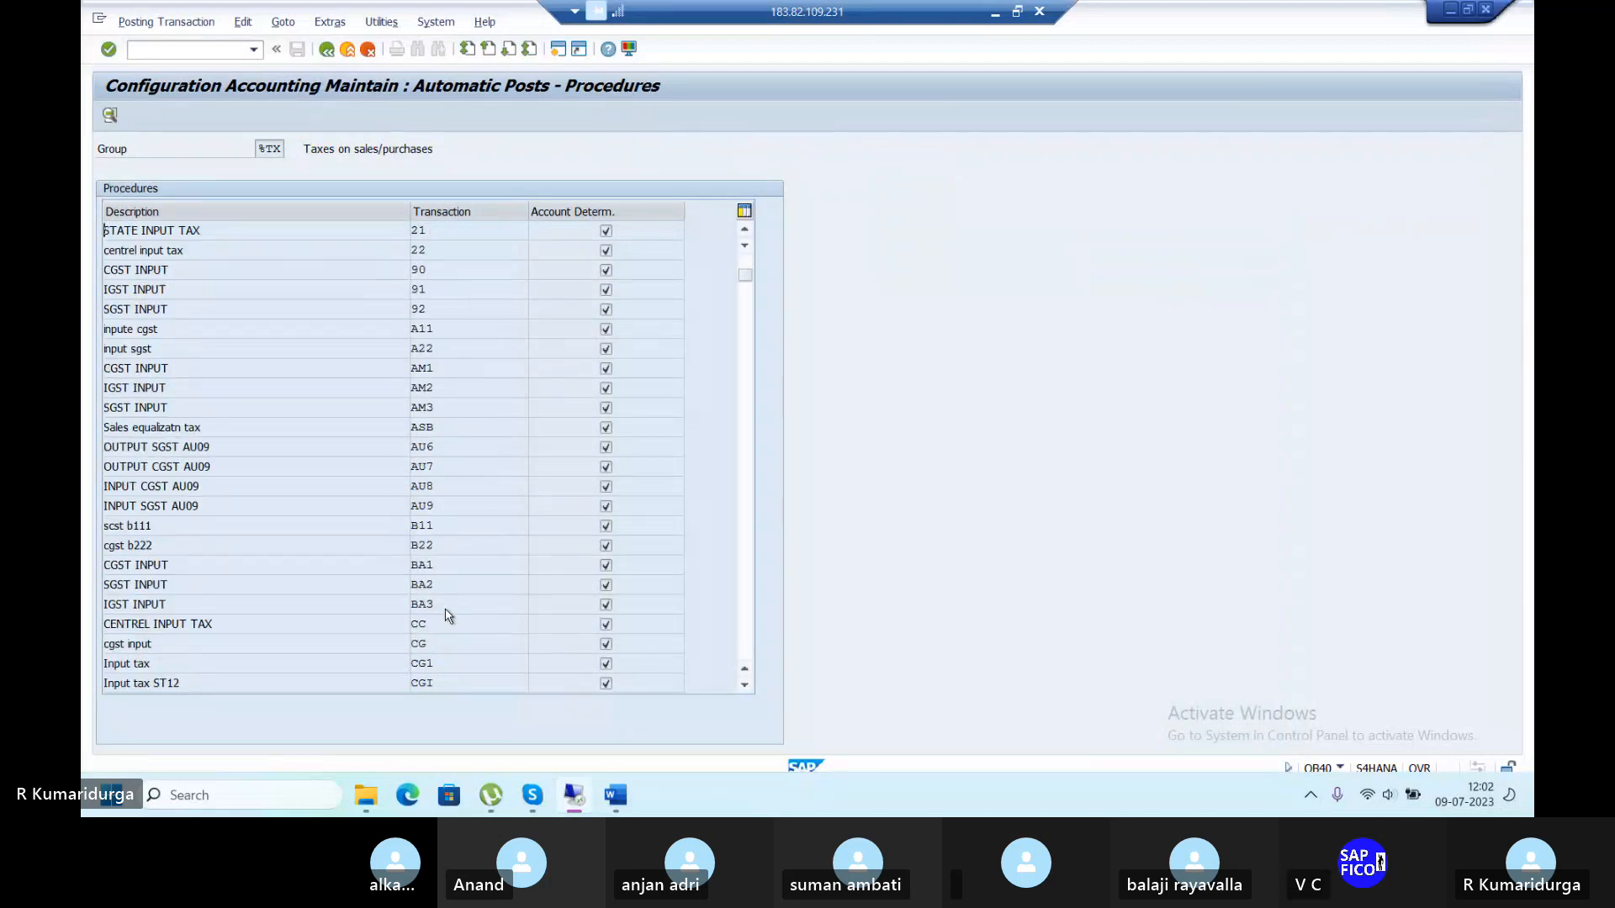
{"action": "scroll", "coordinate": [447, 617], "scroll_direction": "down", "scroll_amount": 4}
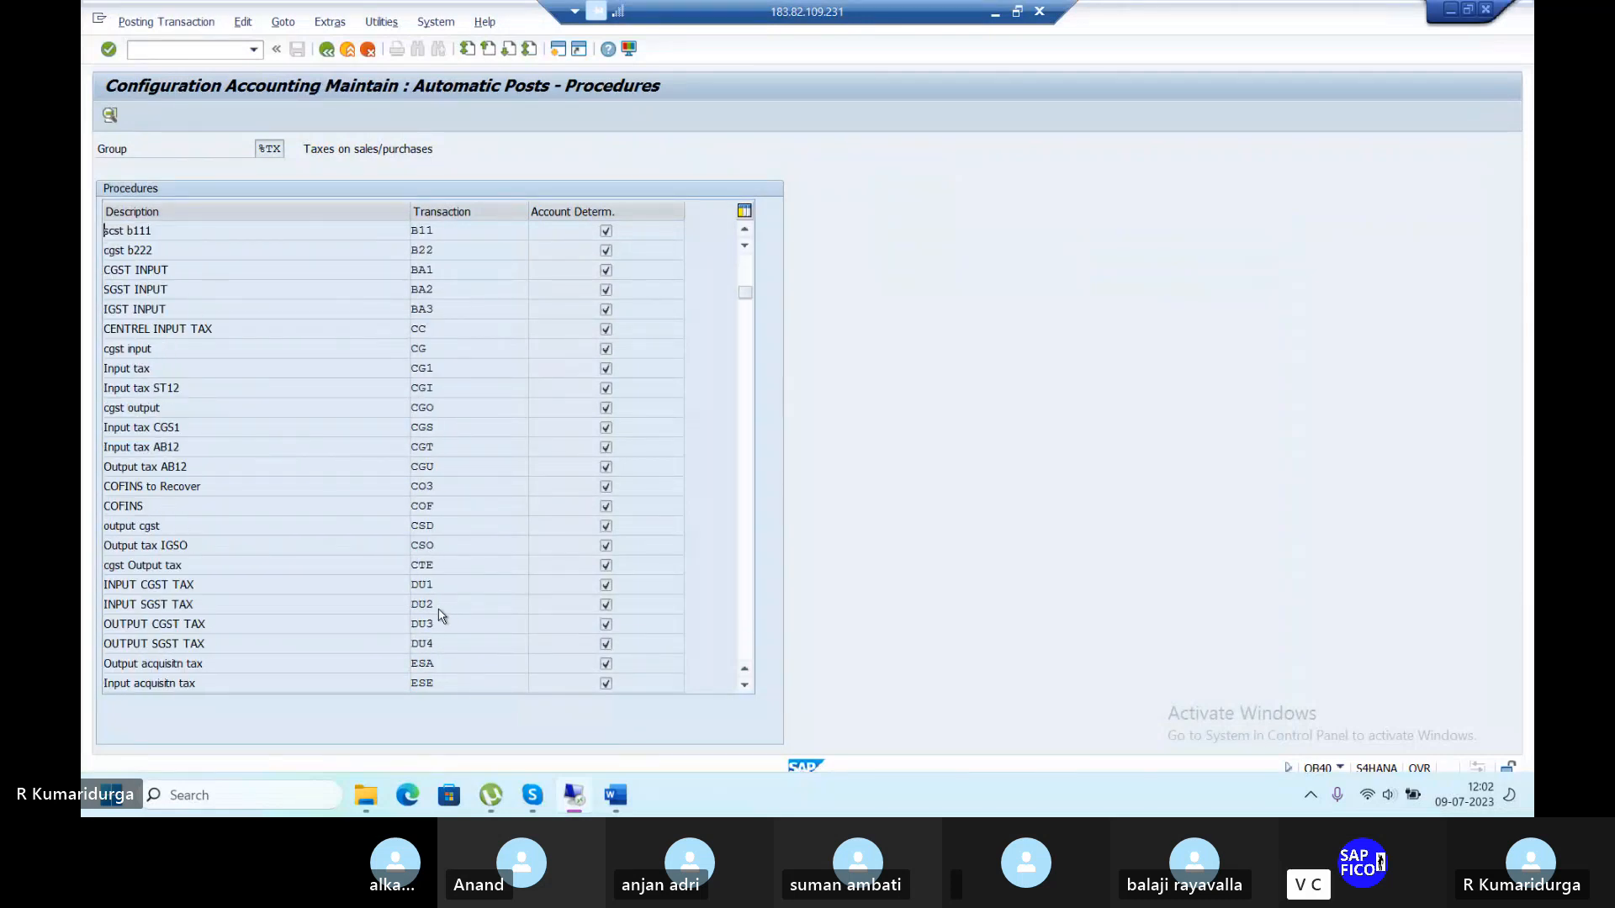
{"action": "double_click", "coordinate": [421, 523]}
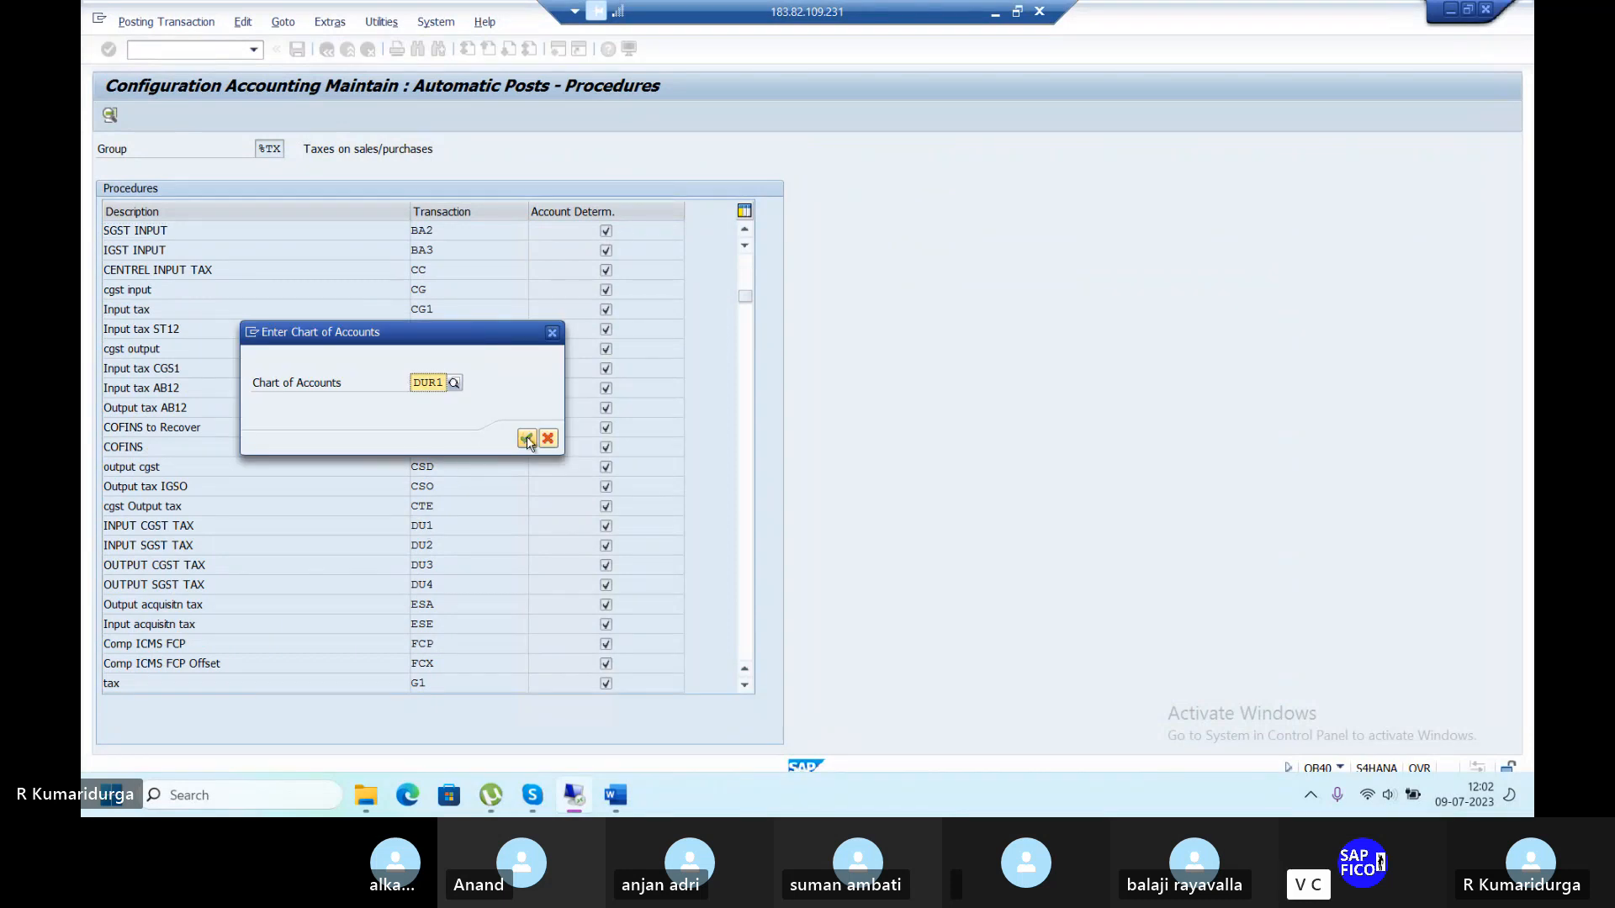
{"action": "left_click", "coordinate": [526, 439]}
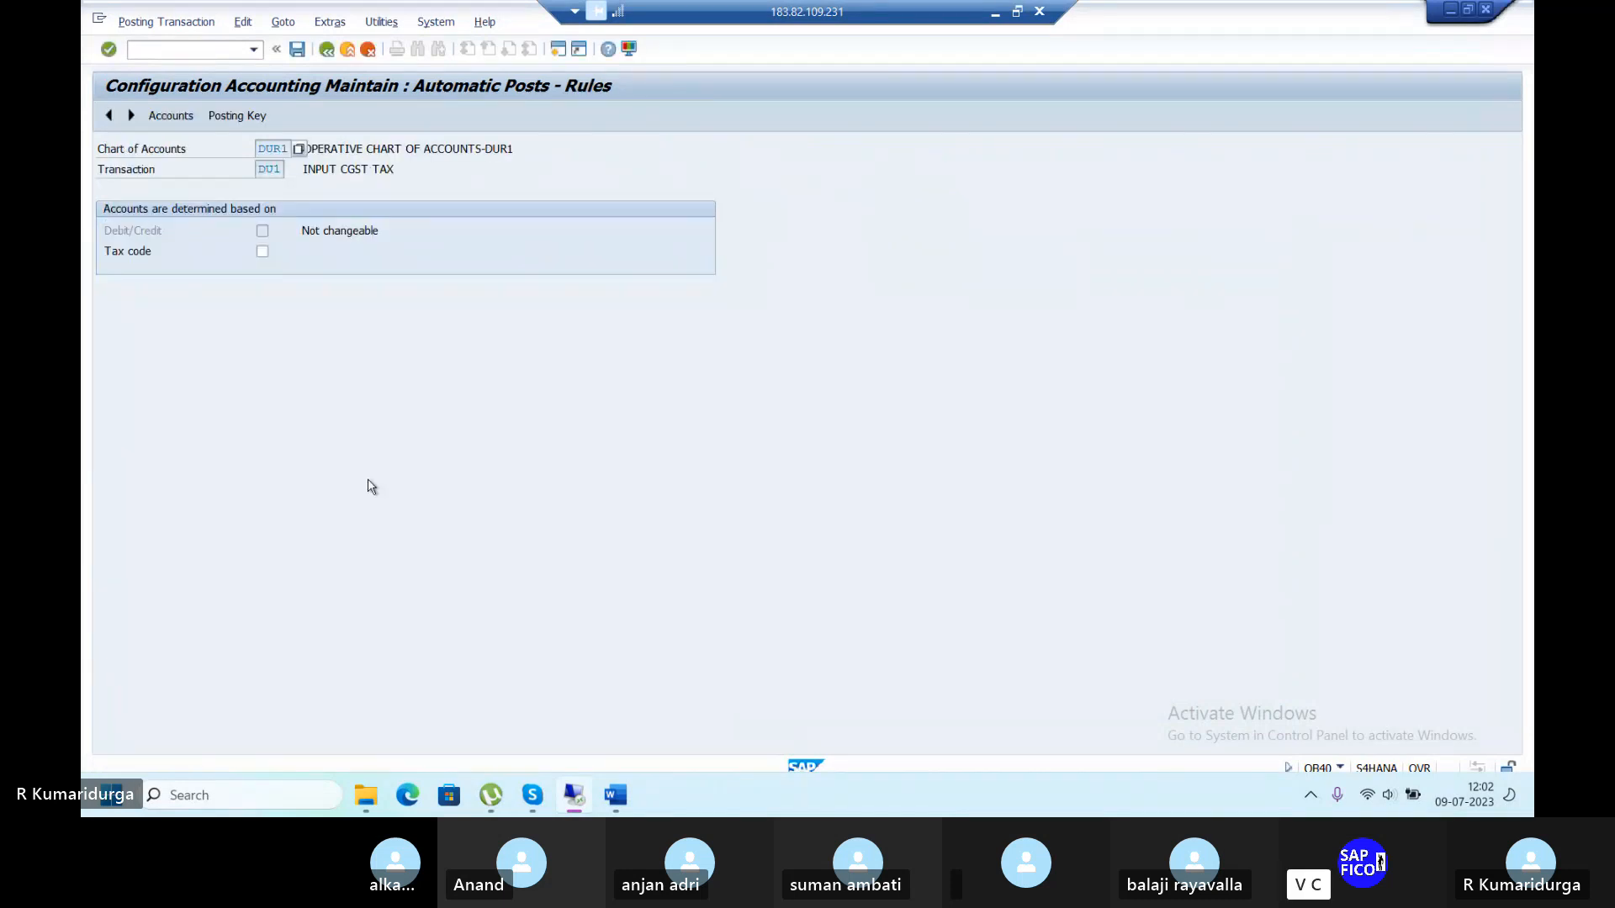
{"action": "left_click", "coordinate": [297, 49]}
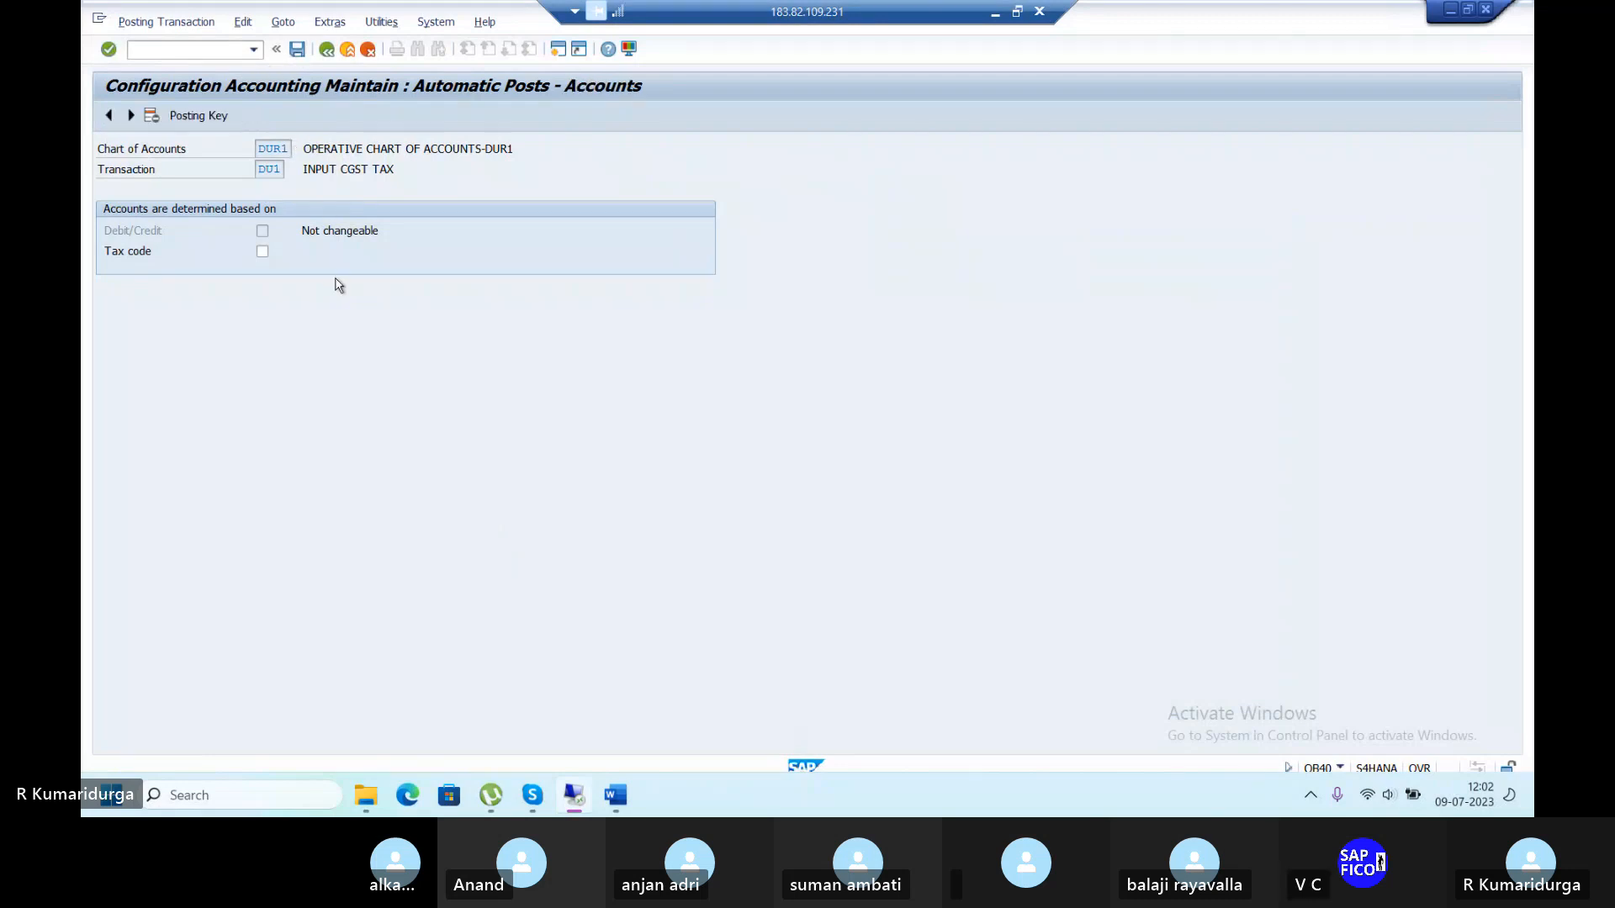
Give DU1 debit posting key 40 and credit posting key 50, and save them to the customizing request.
{"action": "left_click", "coordinate": [209, 114]}
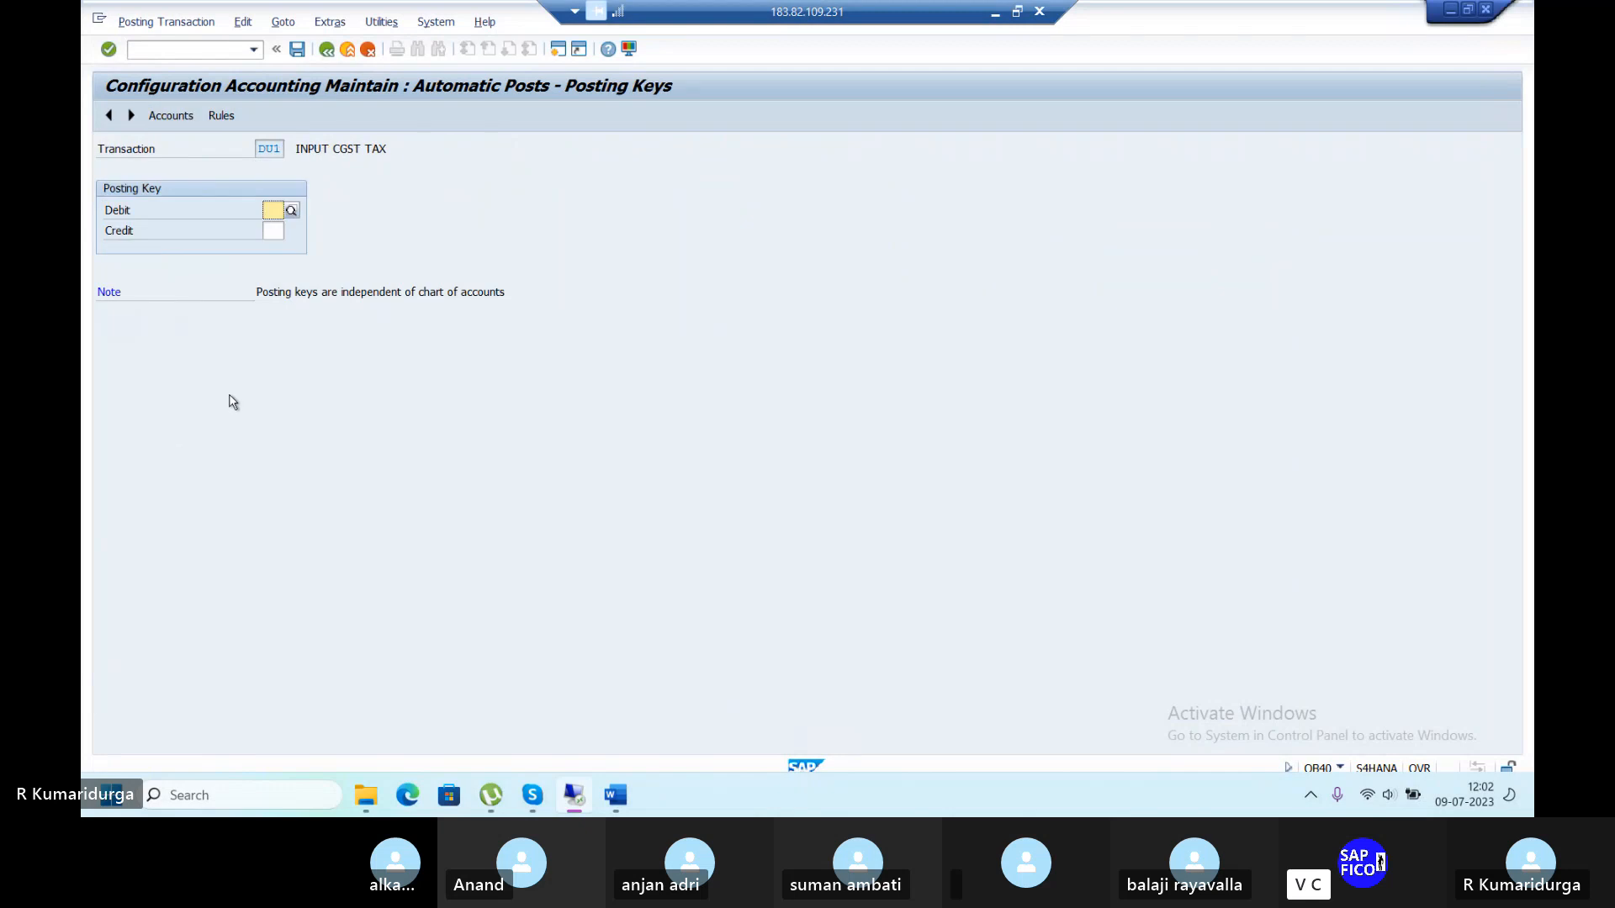
{"action": "type", "text": "40"}
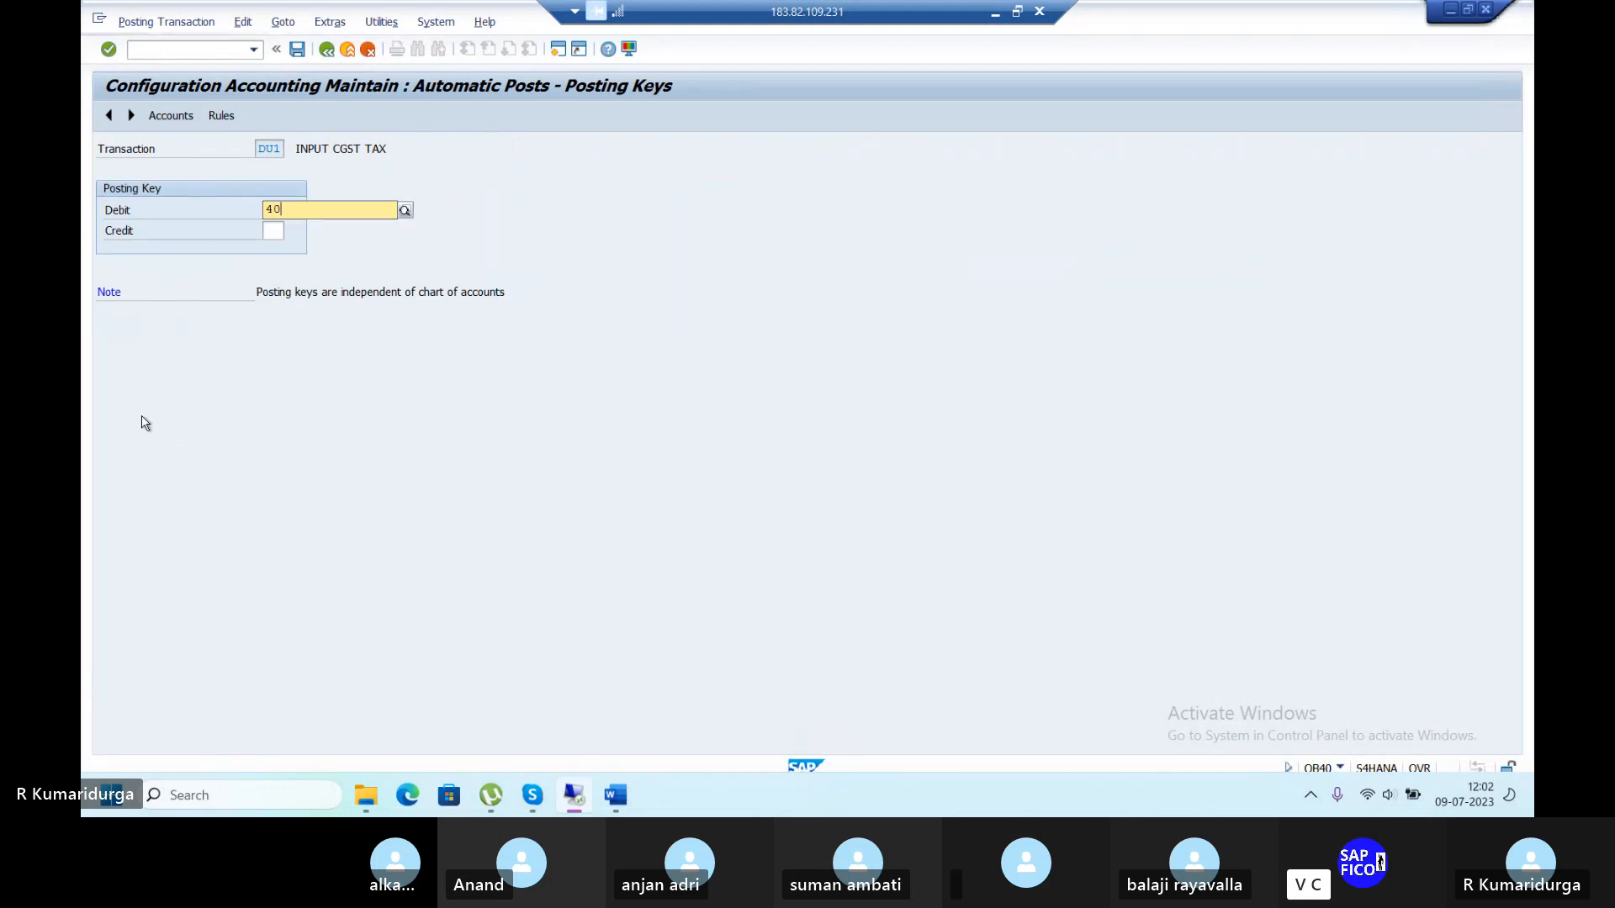
{"action": "key", "text": "Return"}
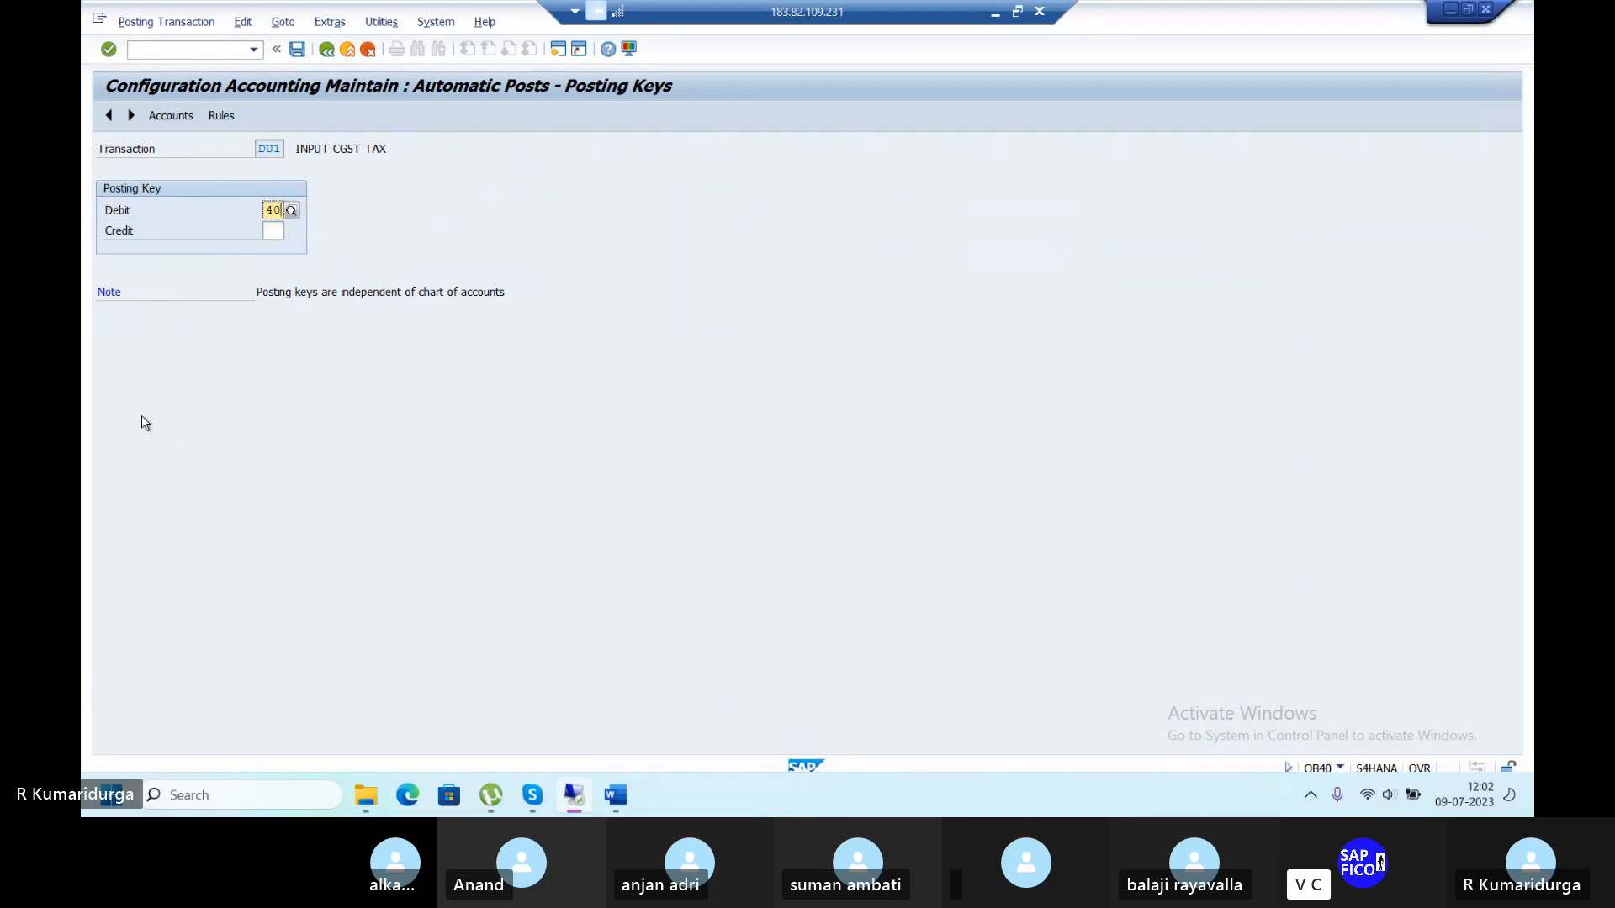
{"action": "left_click", "coordinate": [280, 229]}
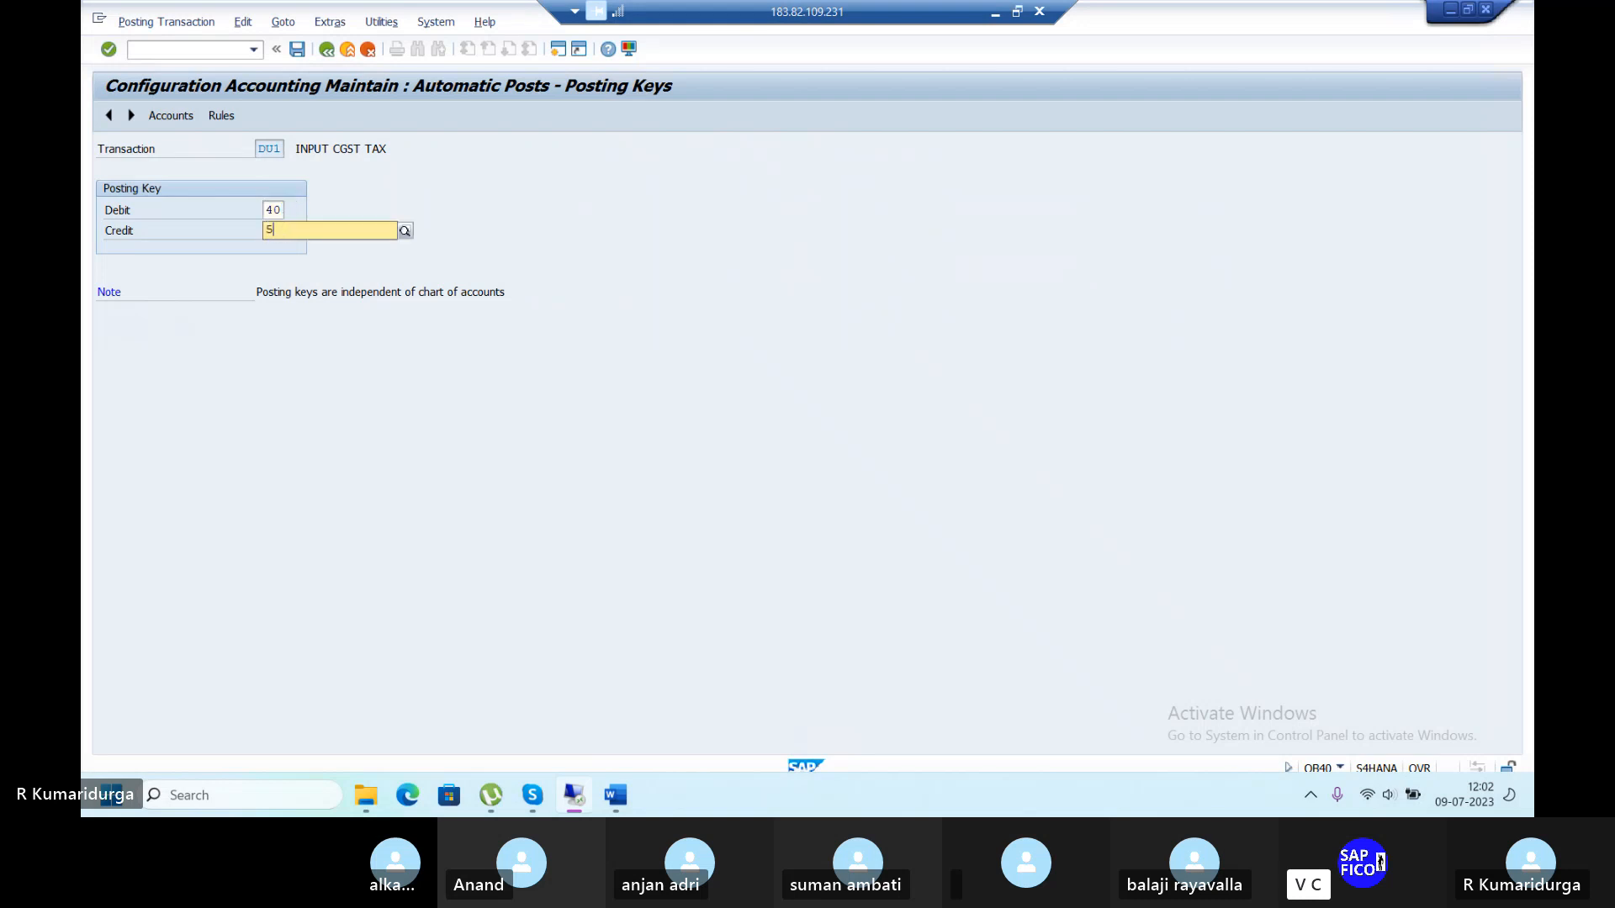
{"action": "type", "text": "50"}
{"action": "key", "text": "Return"}
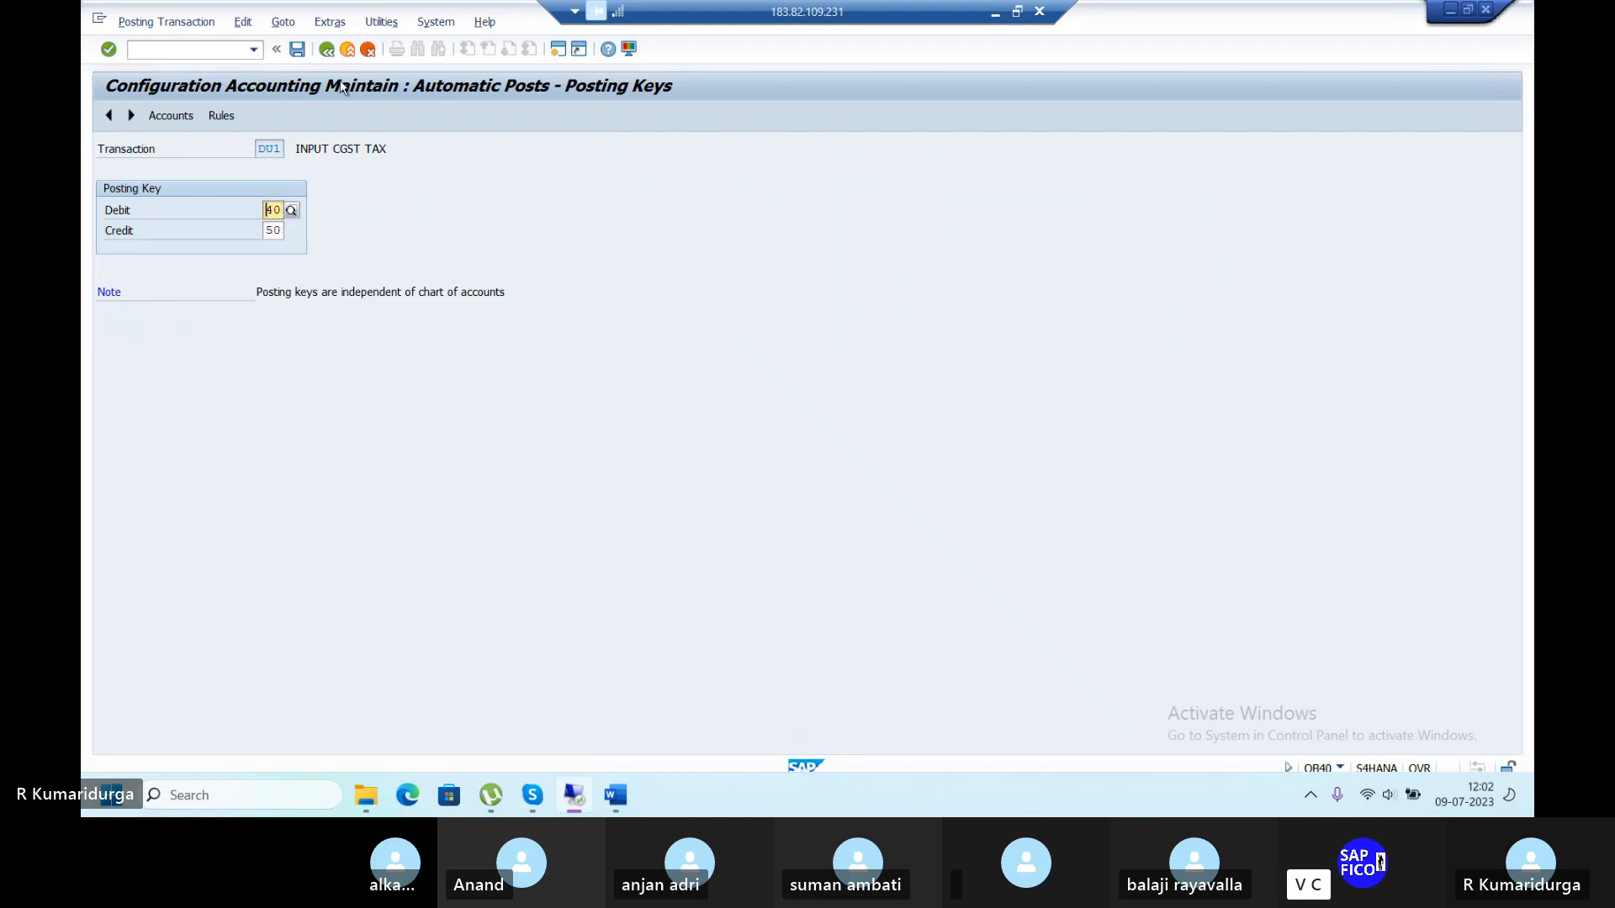
{"action": "left_click", "coordinate": [296, 50]}
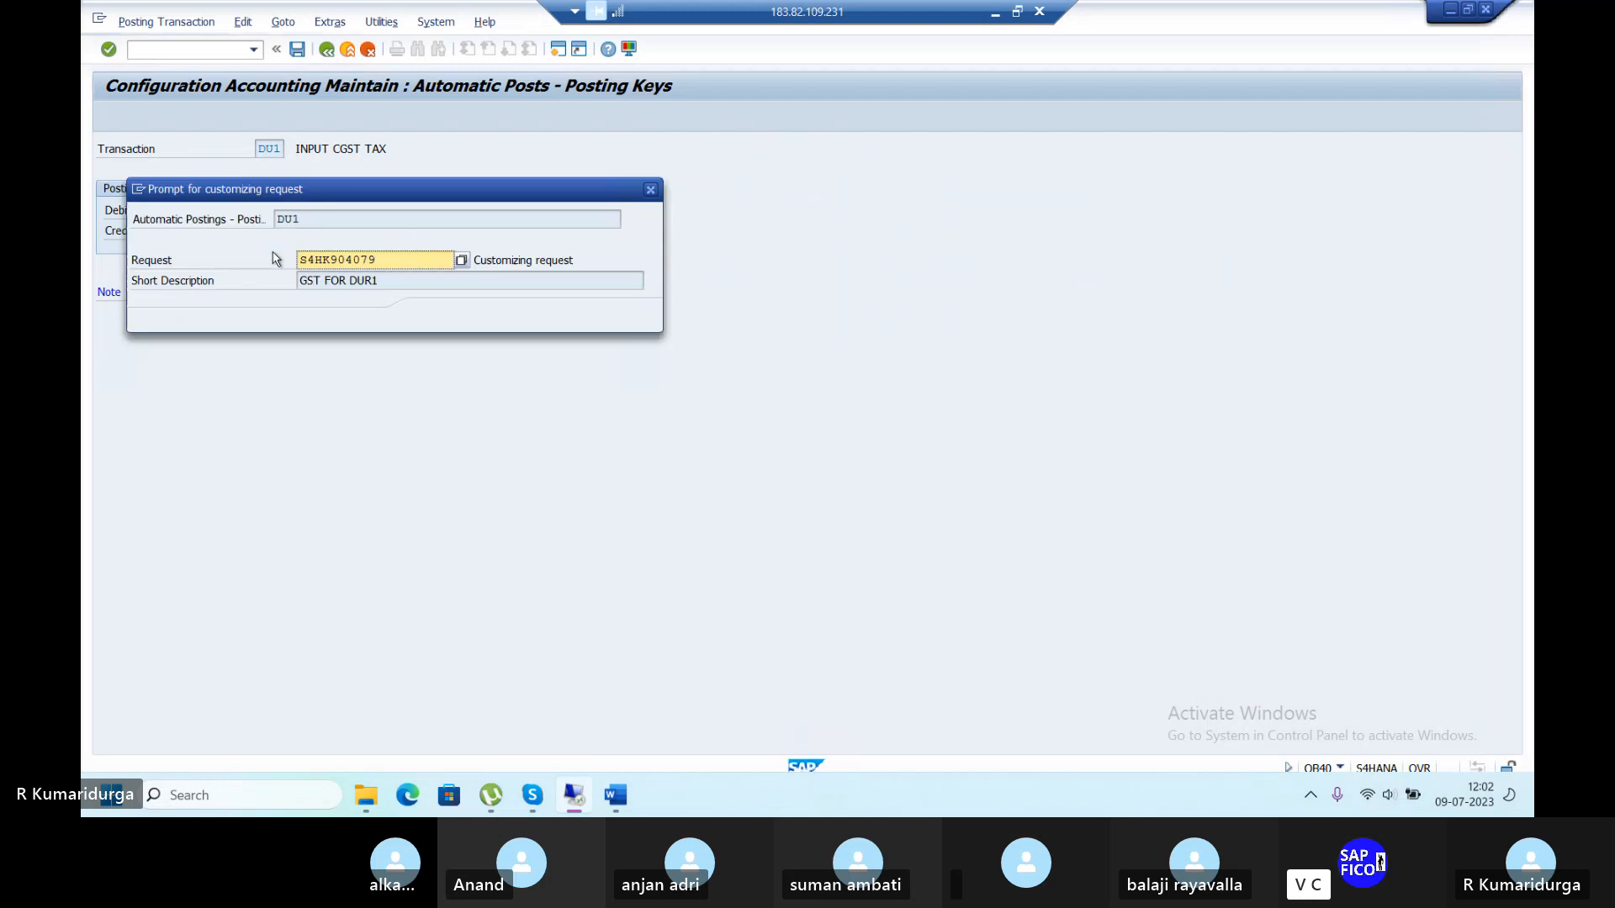
{"action": "left_click", "coordinate": [435, 318]}
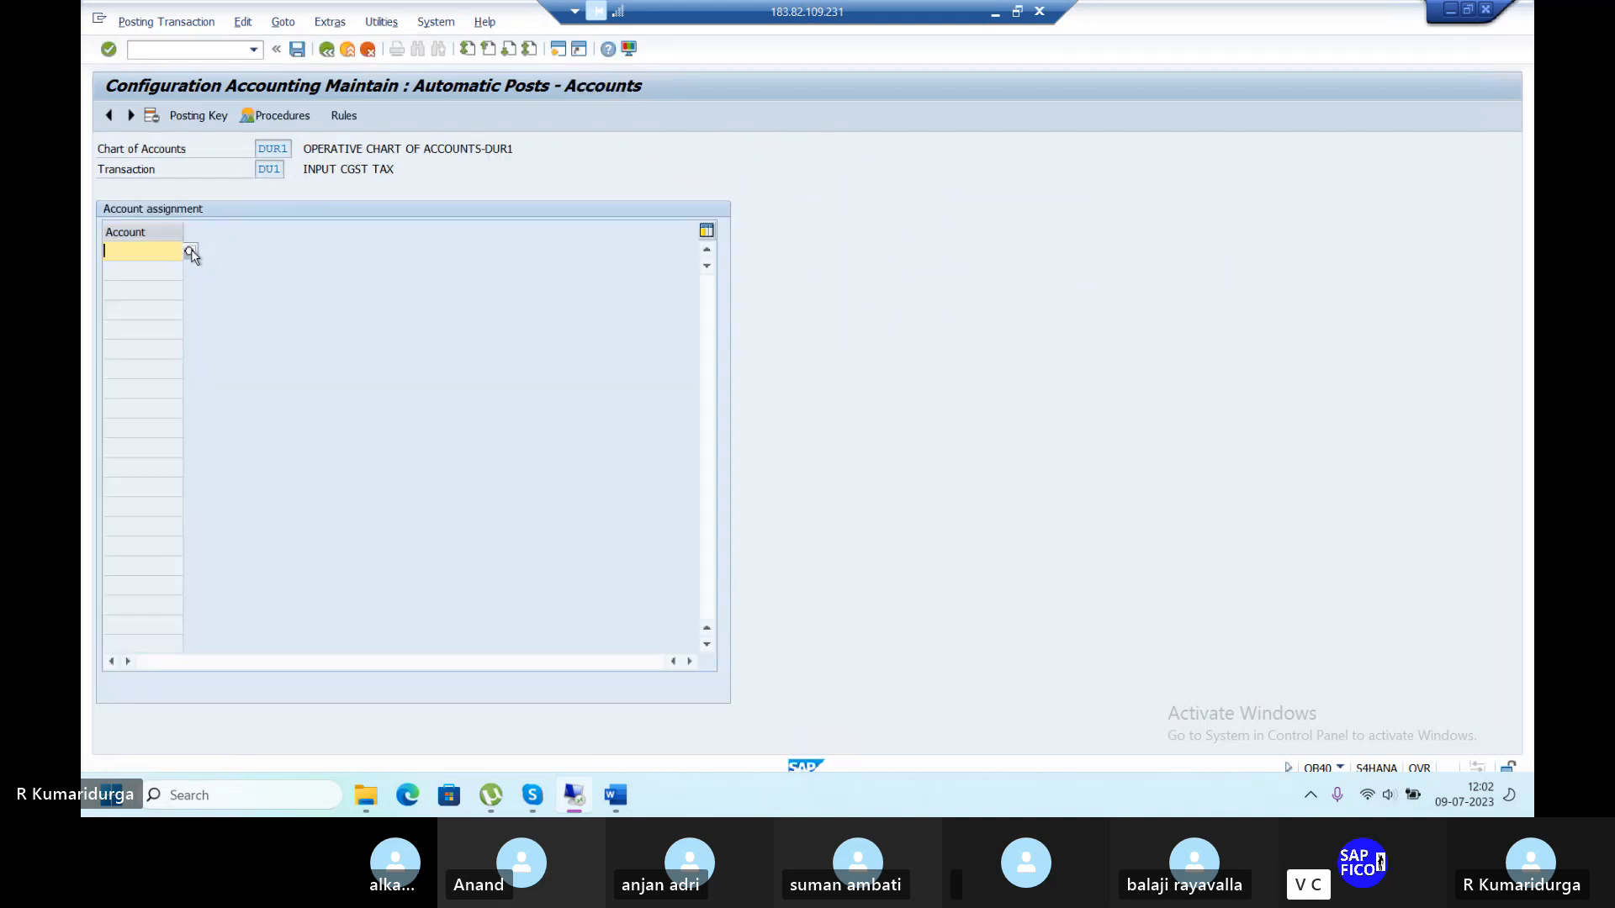
Assign INPUT CGST account 200104 to DU1, save it, and return to the procedures list.
{"action": "left_click", "coordinate": [191, 250]}
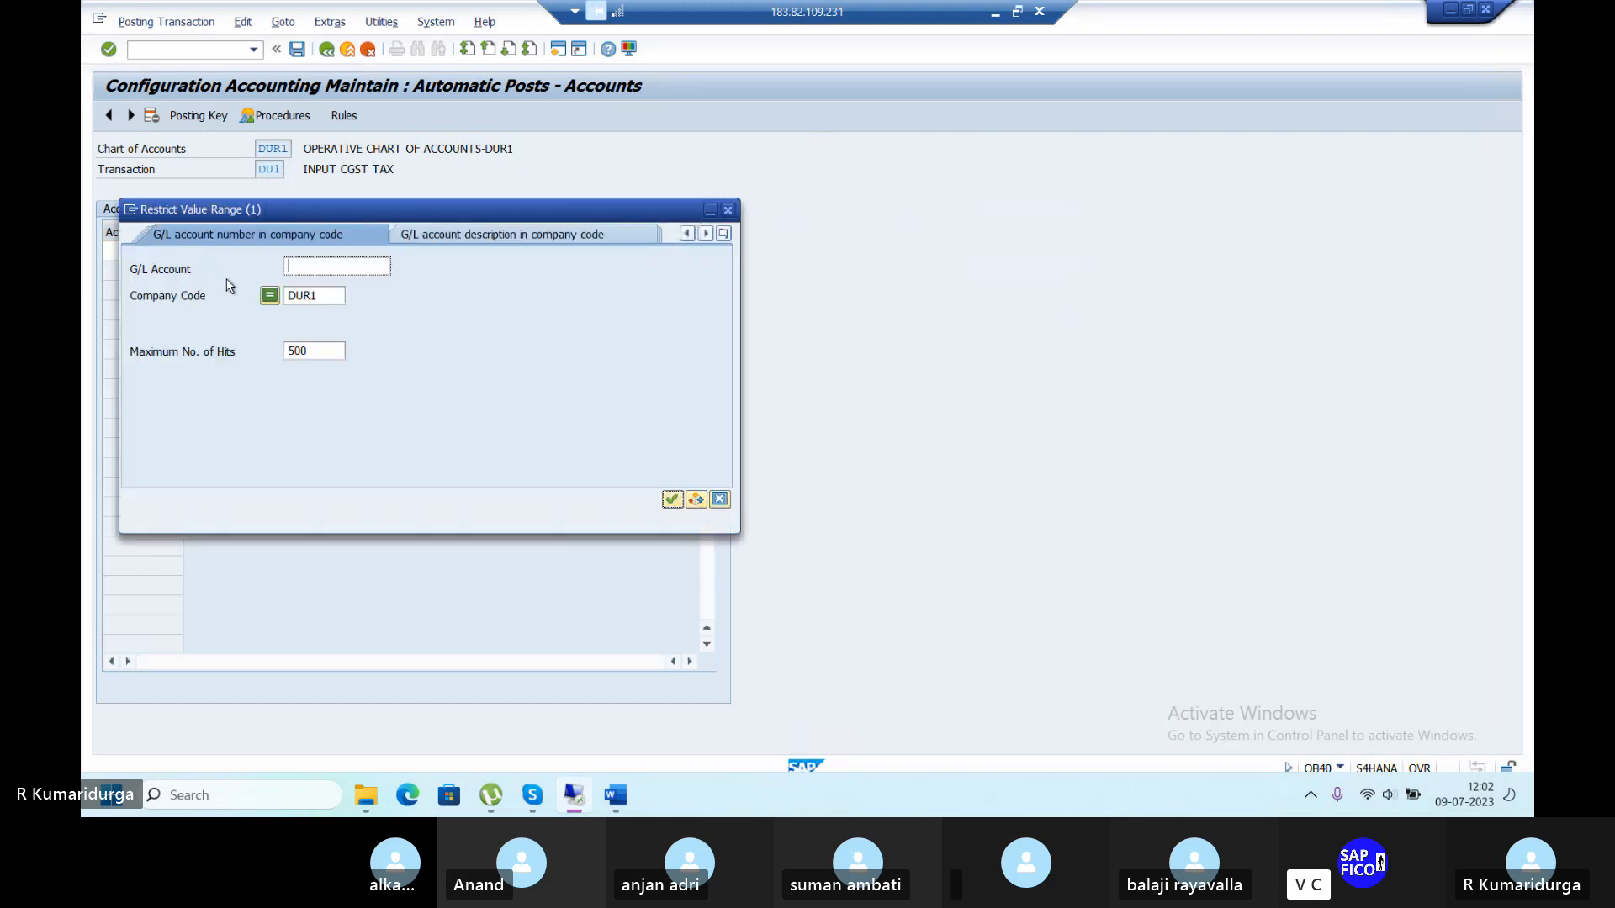
{"action": "key", "text": "Return"}
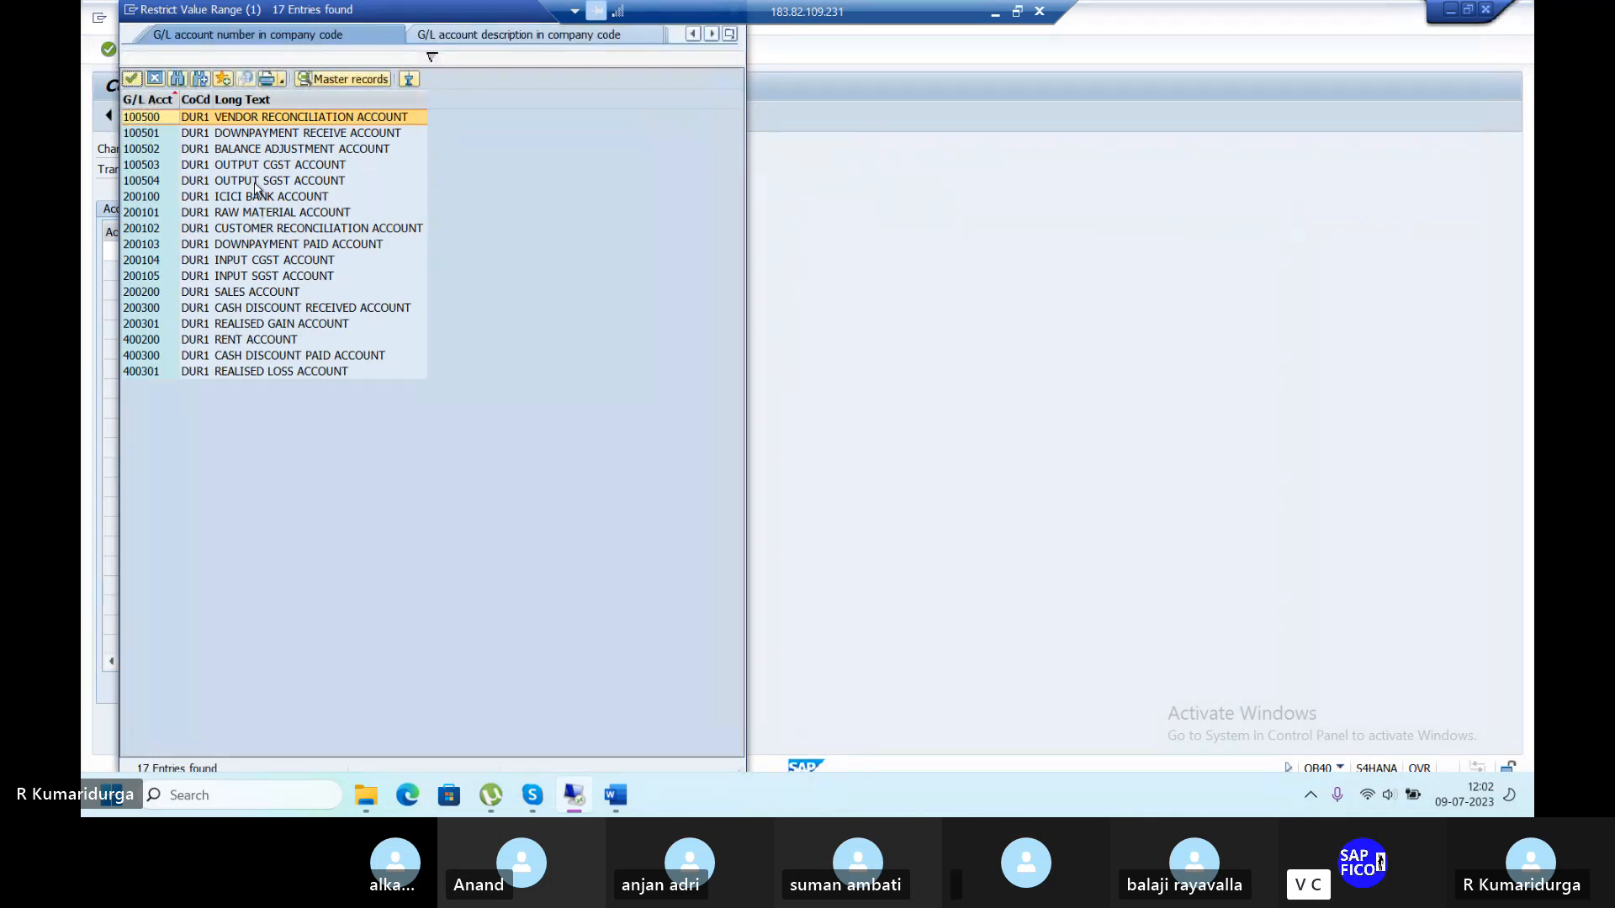
{"action": "left_click", "coordinate": [257, 262]}
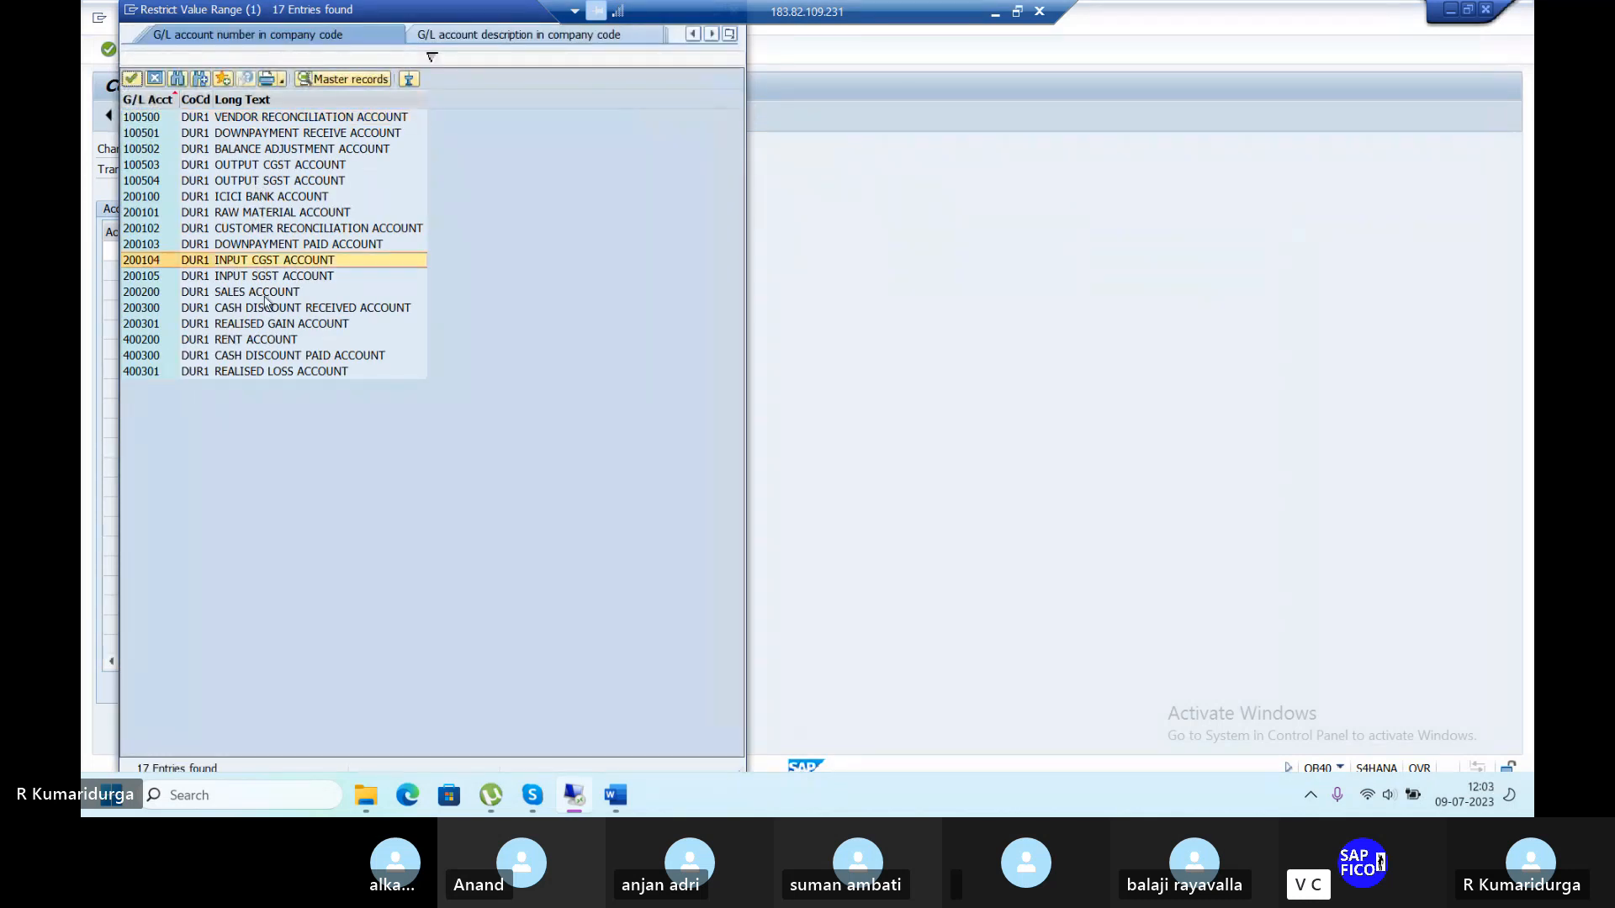
{"action": "double_click", "coordinate": [296, 262]}
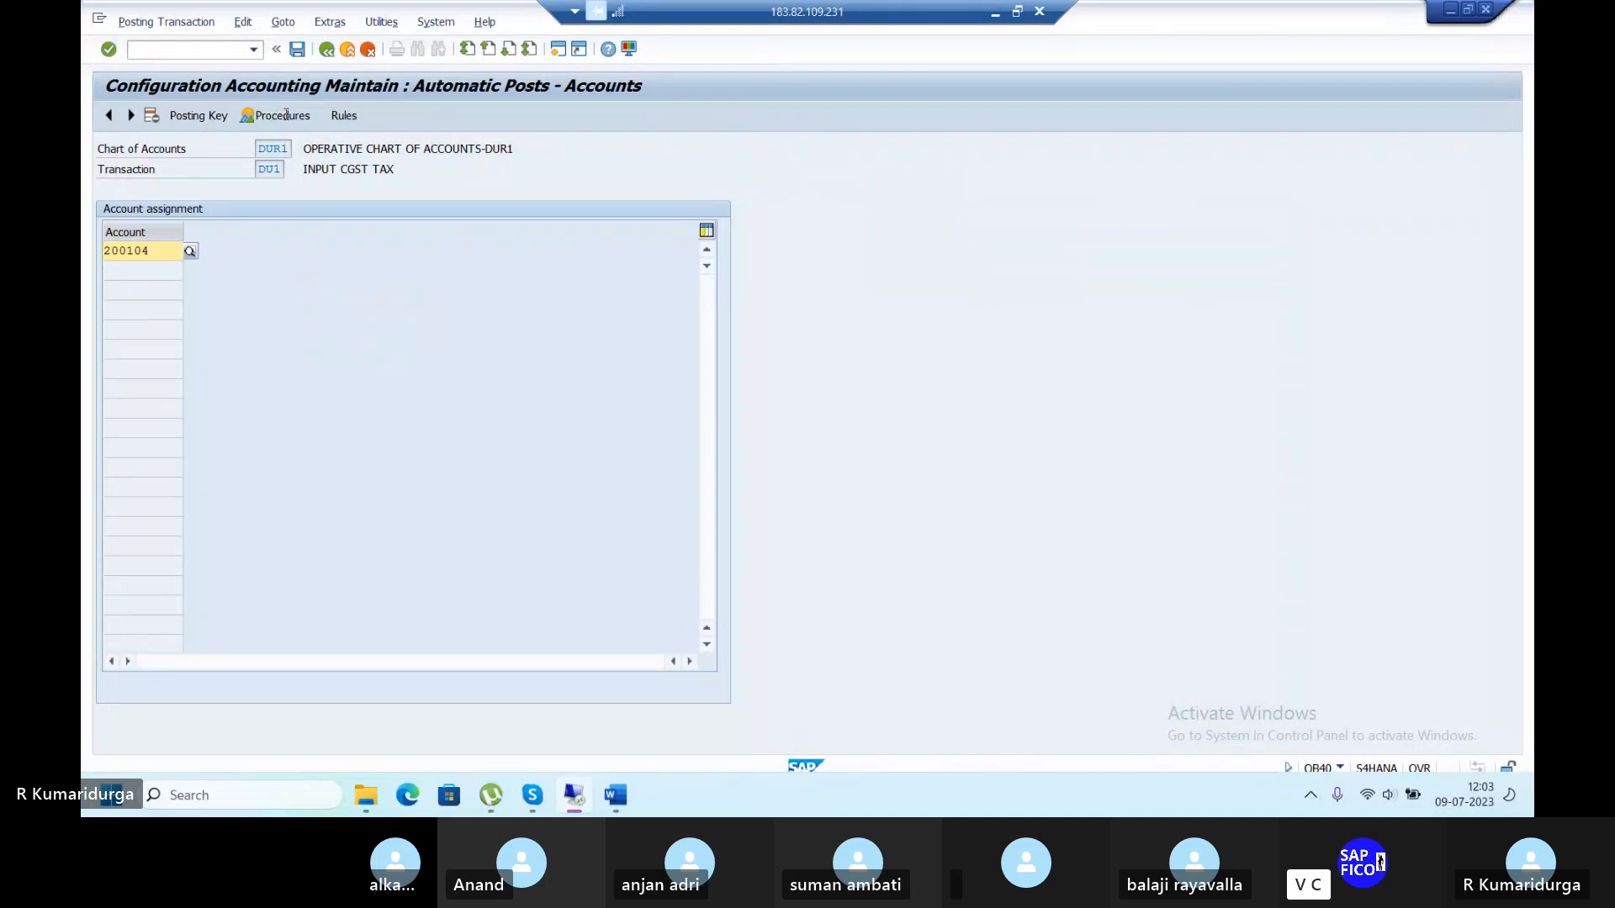
{"action": "left_click", "coordinate": [297, 48]}
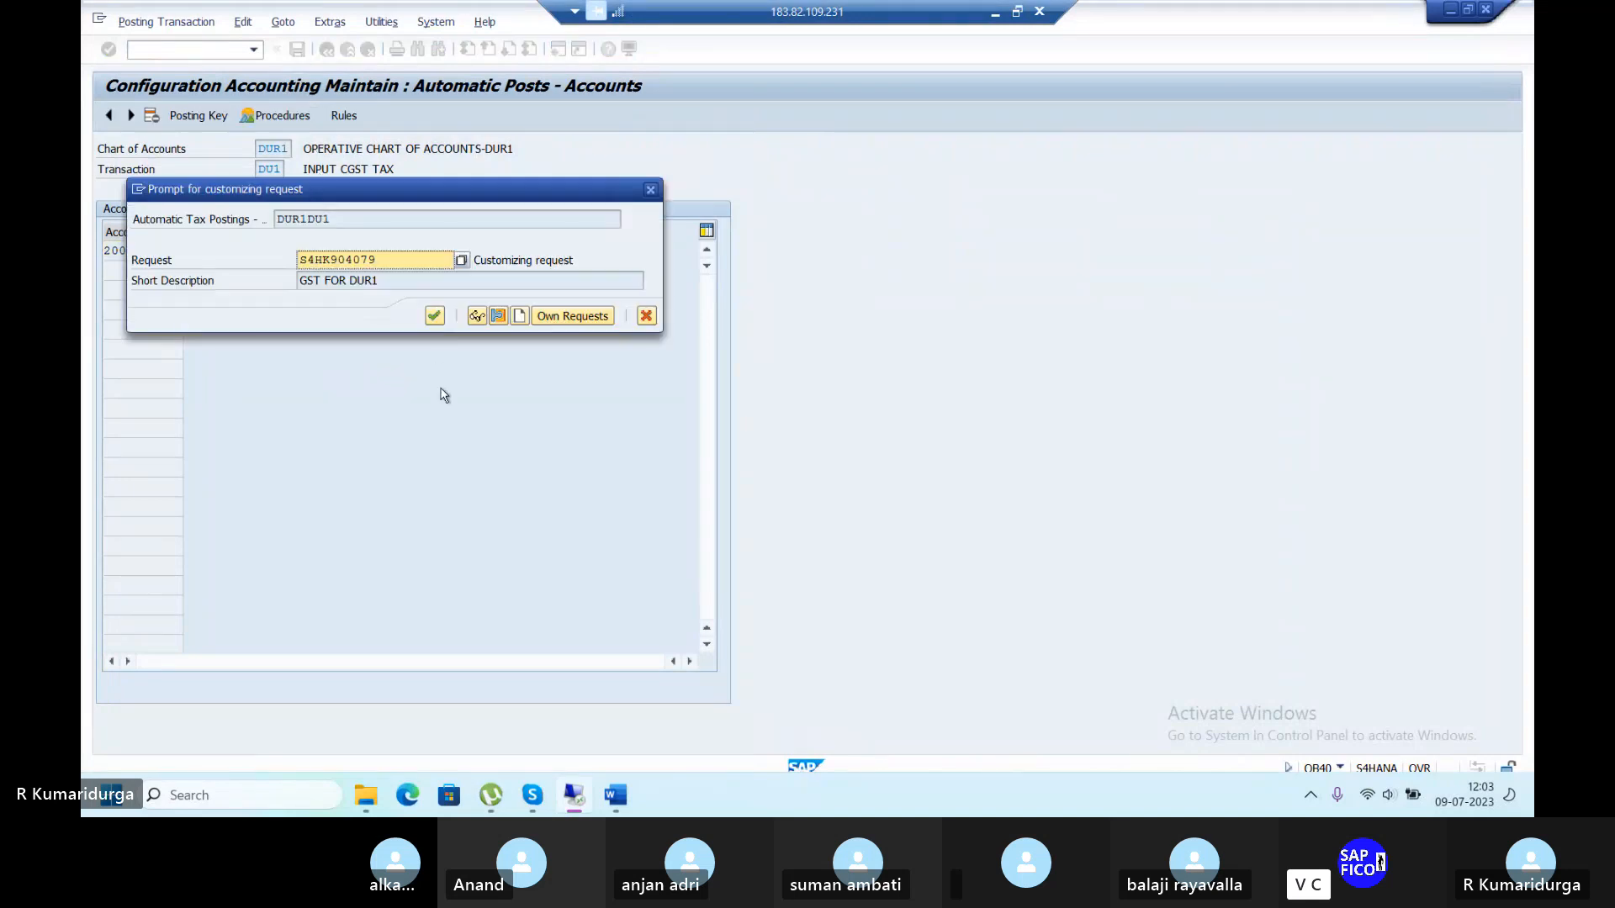
{"action": "left_click", "coordinate": [434, 320]}
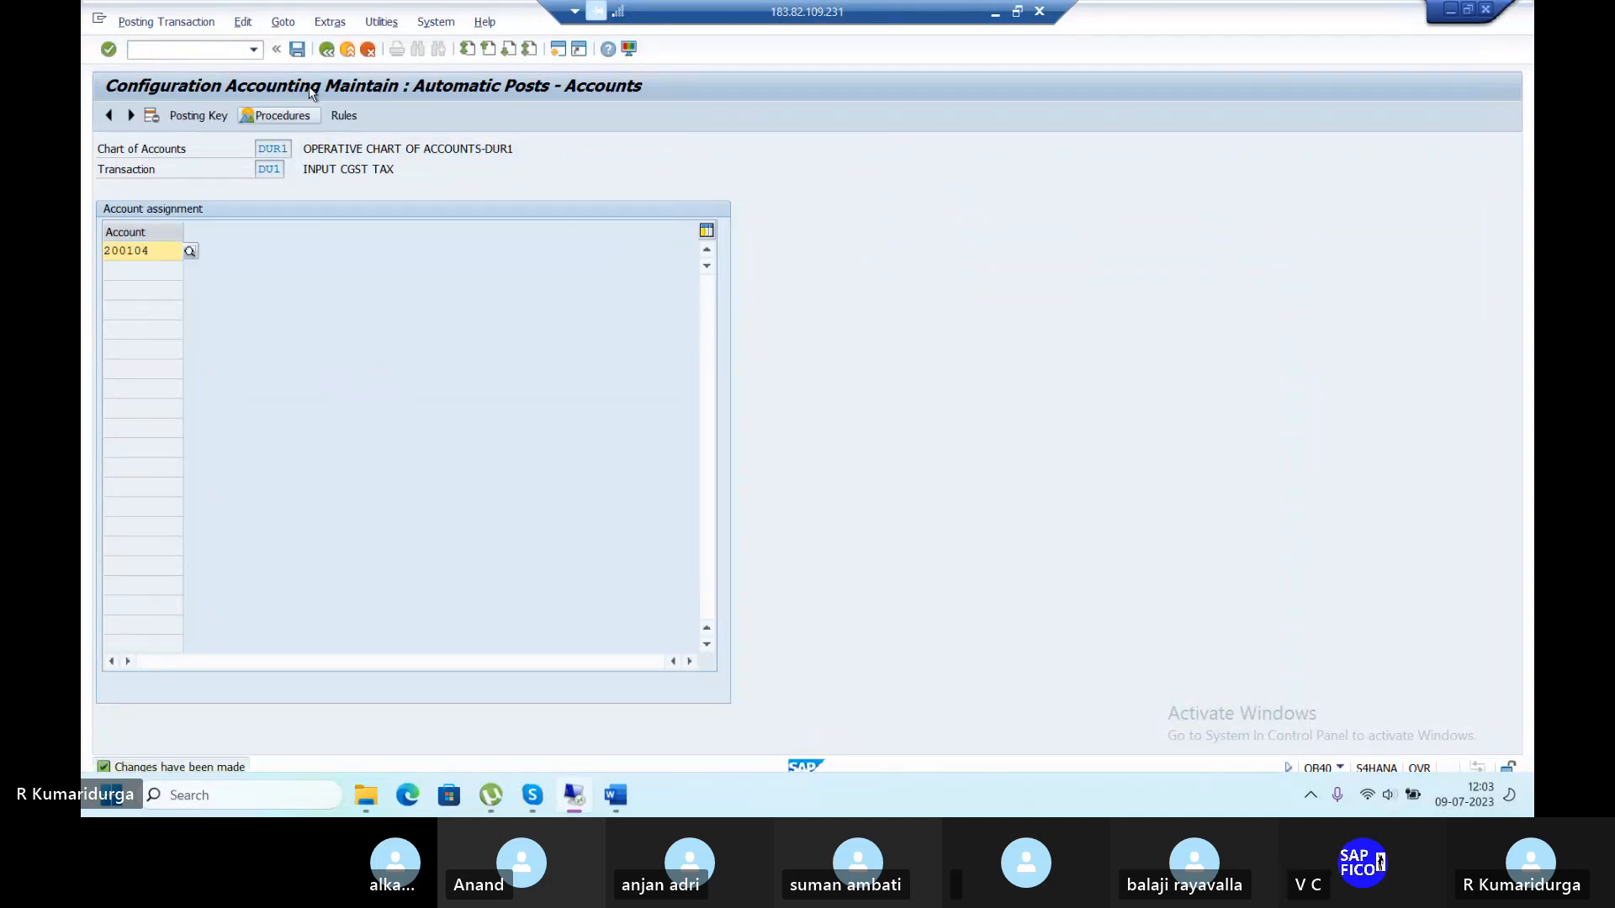
{"action": "left_click", "coordinate": [327, 50]}
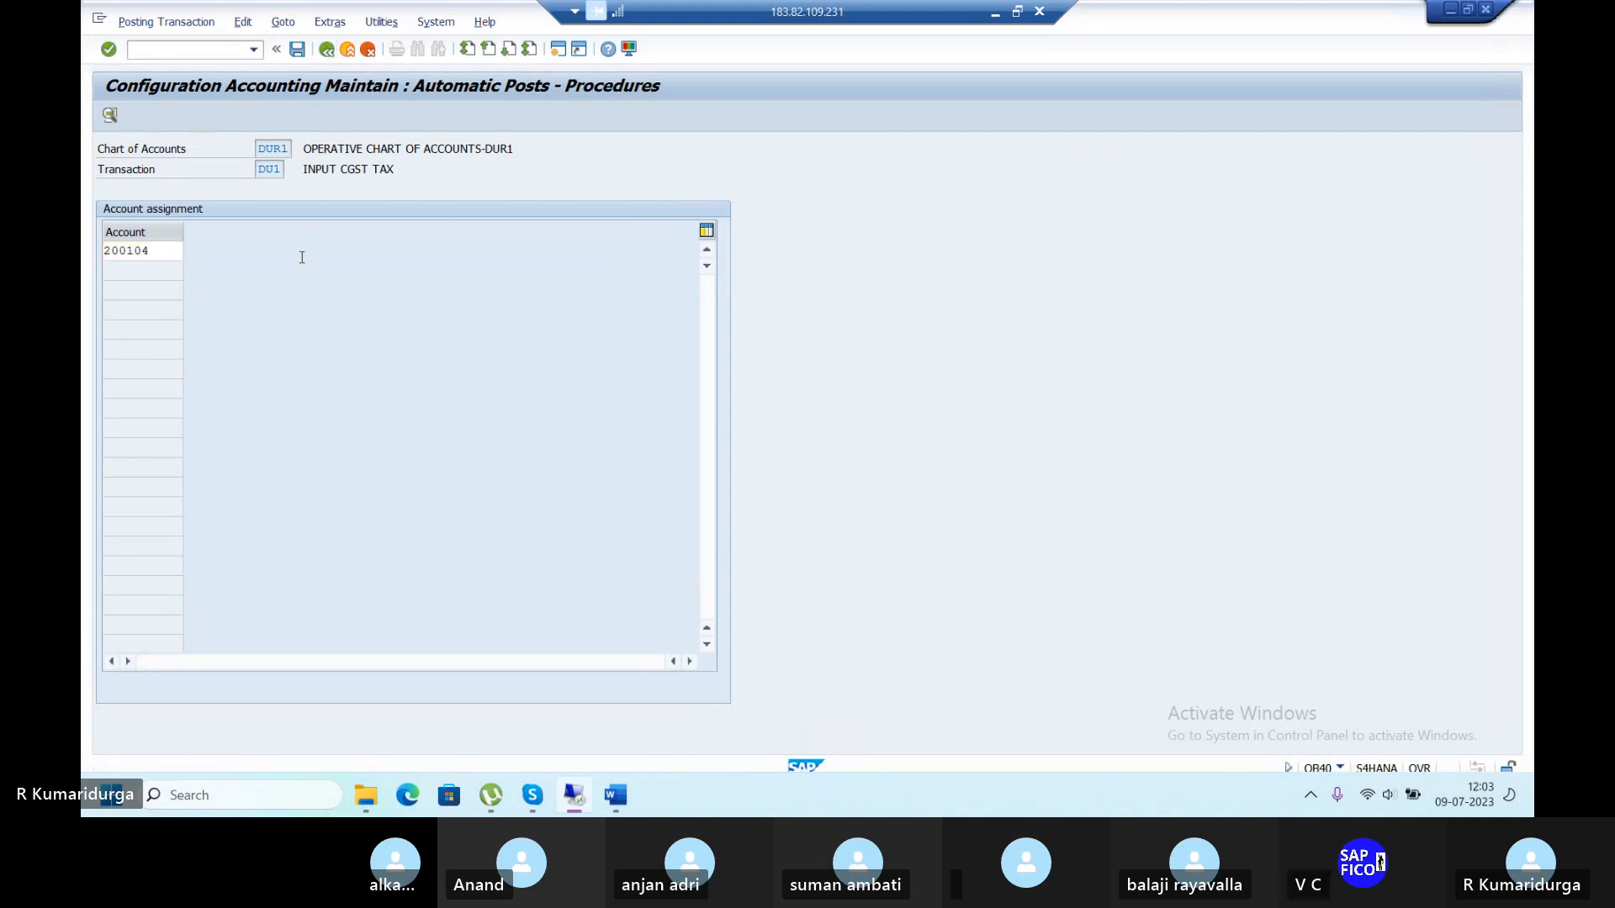
Give INPUT SGST TAX (DU2) debit posting key 40 and credit key 50, and save them.
{"action": "double_click", "coordinate": [427, 552]}
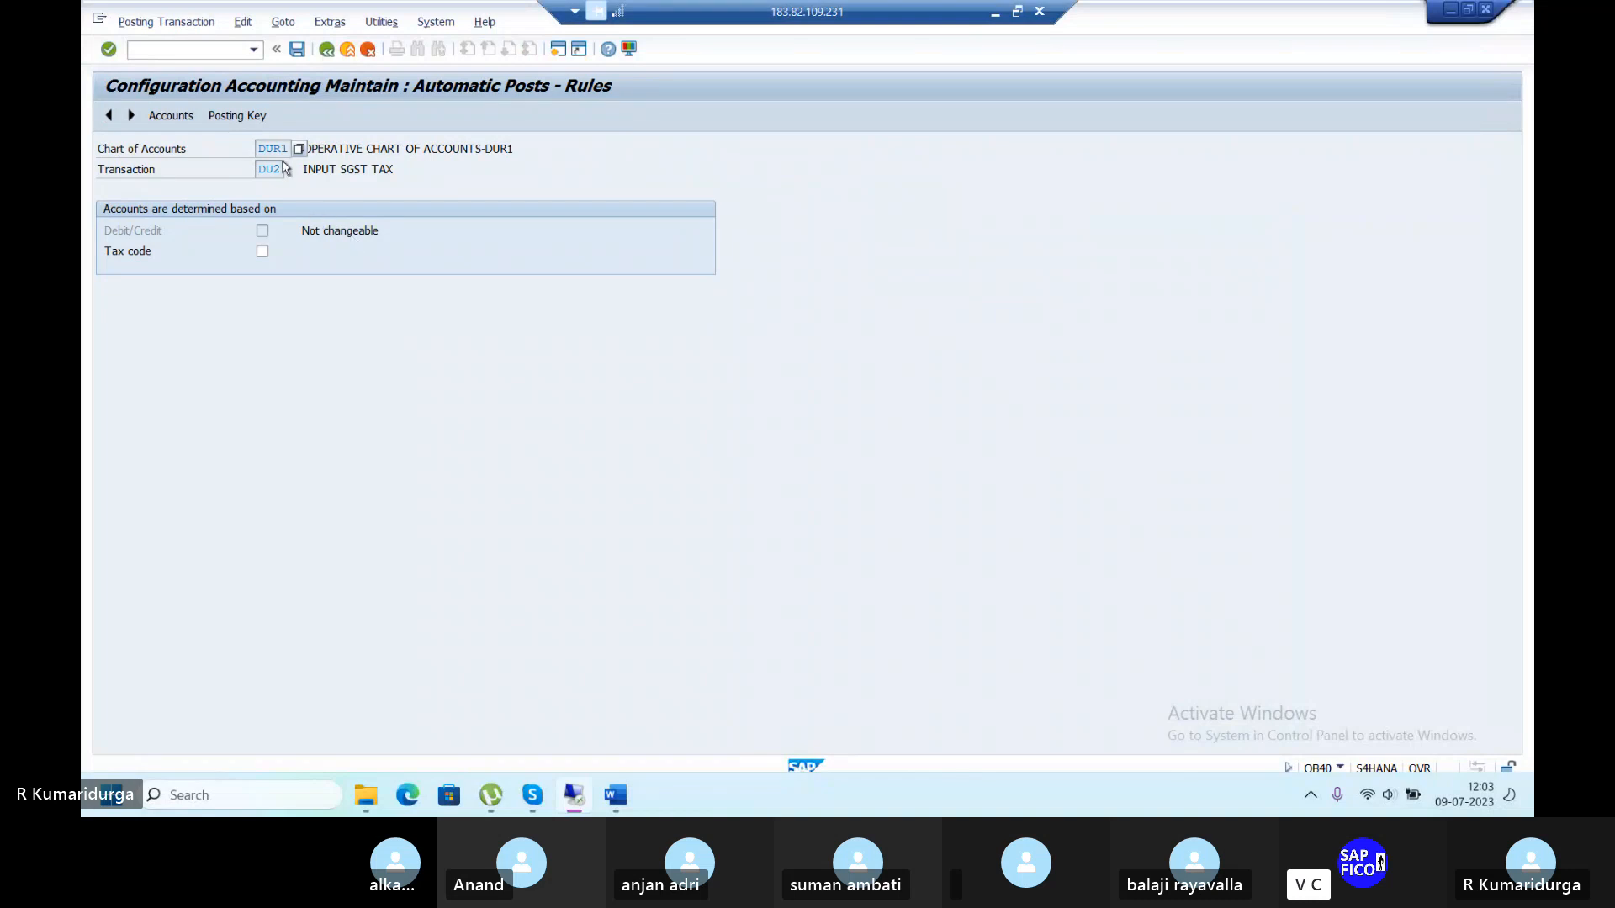
{"action": "left_click", "coordinate": [297, 49]}
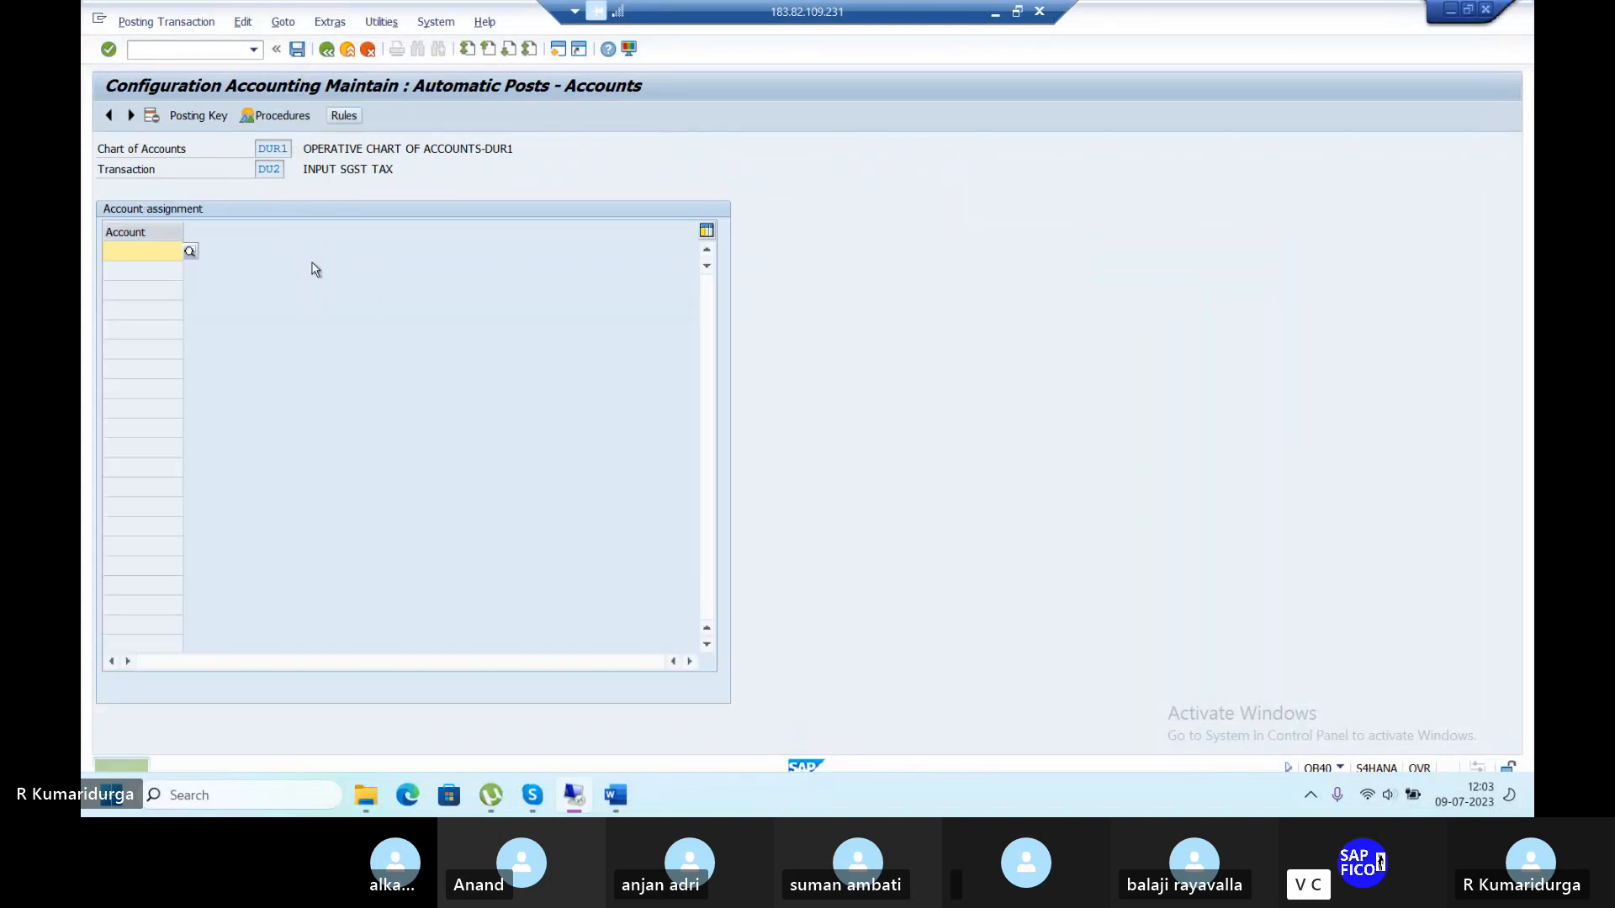
{"action": "left_click", "coordinate": [211, 116]}
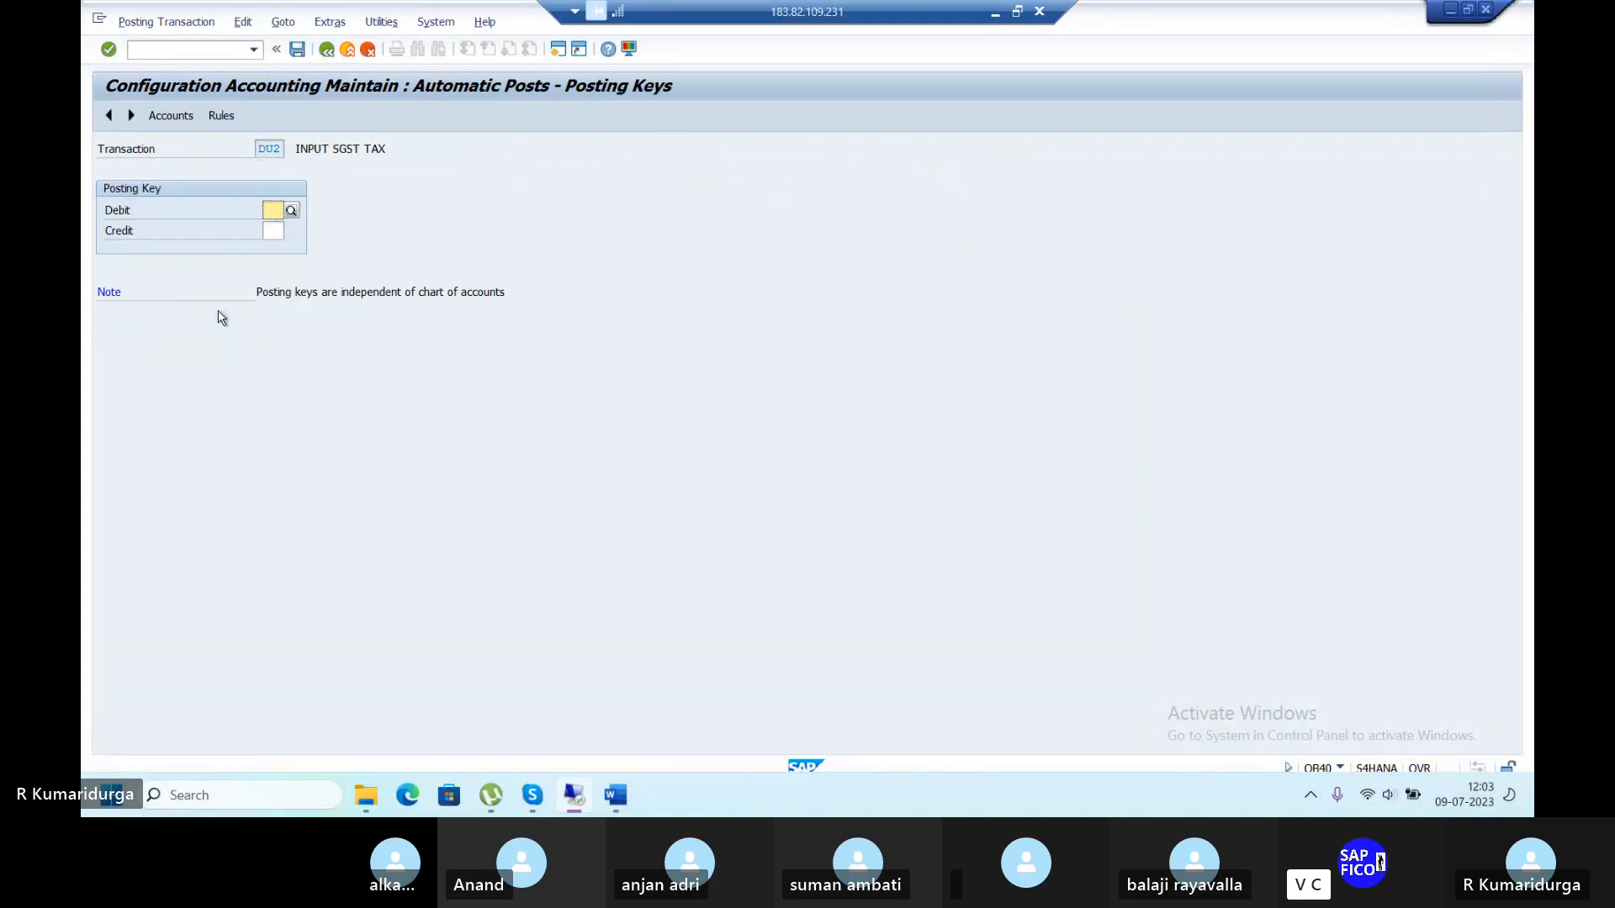
{"action": "type", "text": "40"}
{"action": "key", "text": "Tab"}
{"action": "type", "text": "50"}
{"action": "key", "text": "Return"}
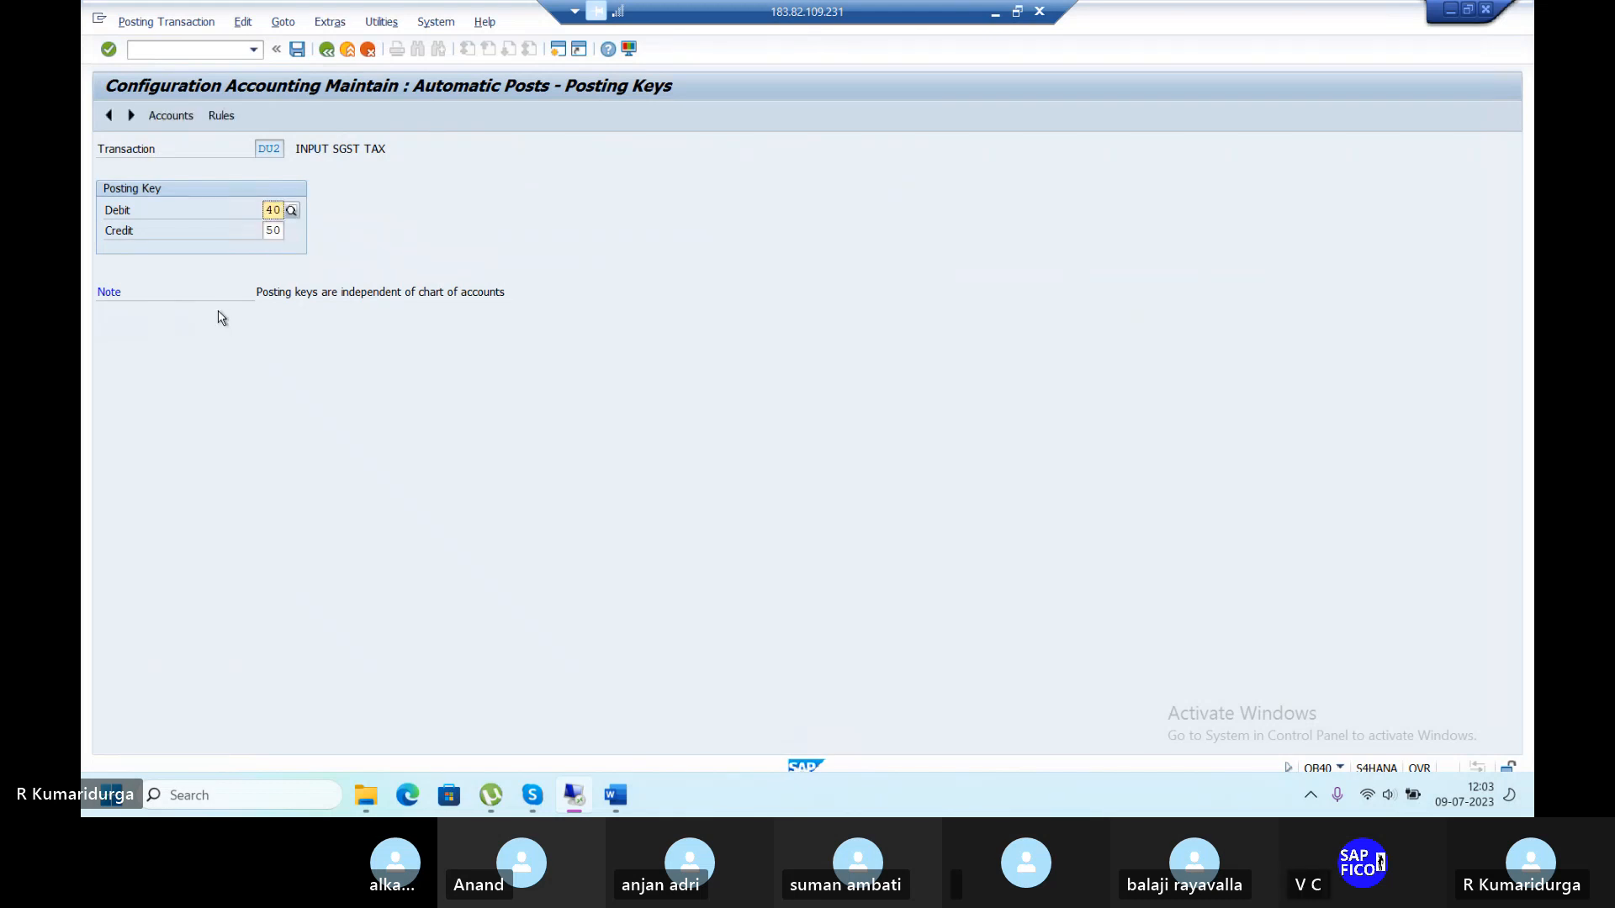
{"action": "left_click", "coordinate": [177, 123]}
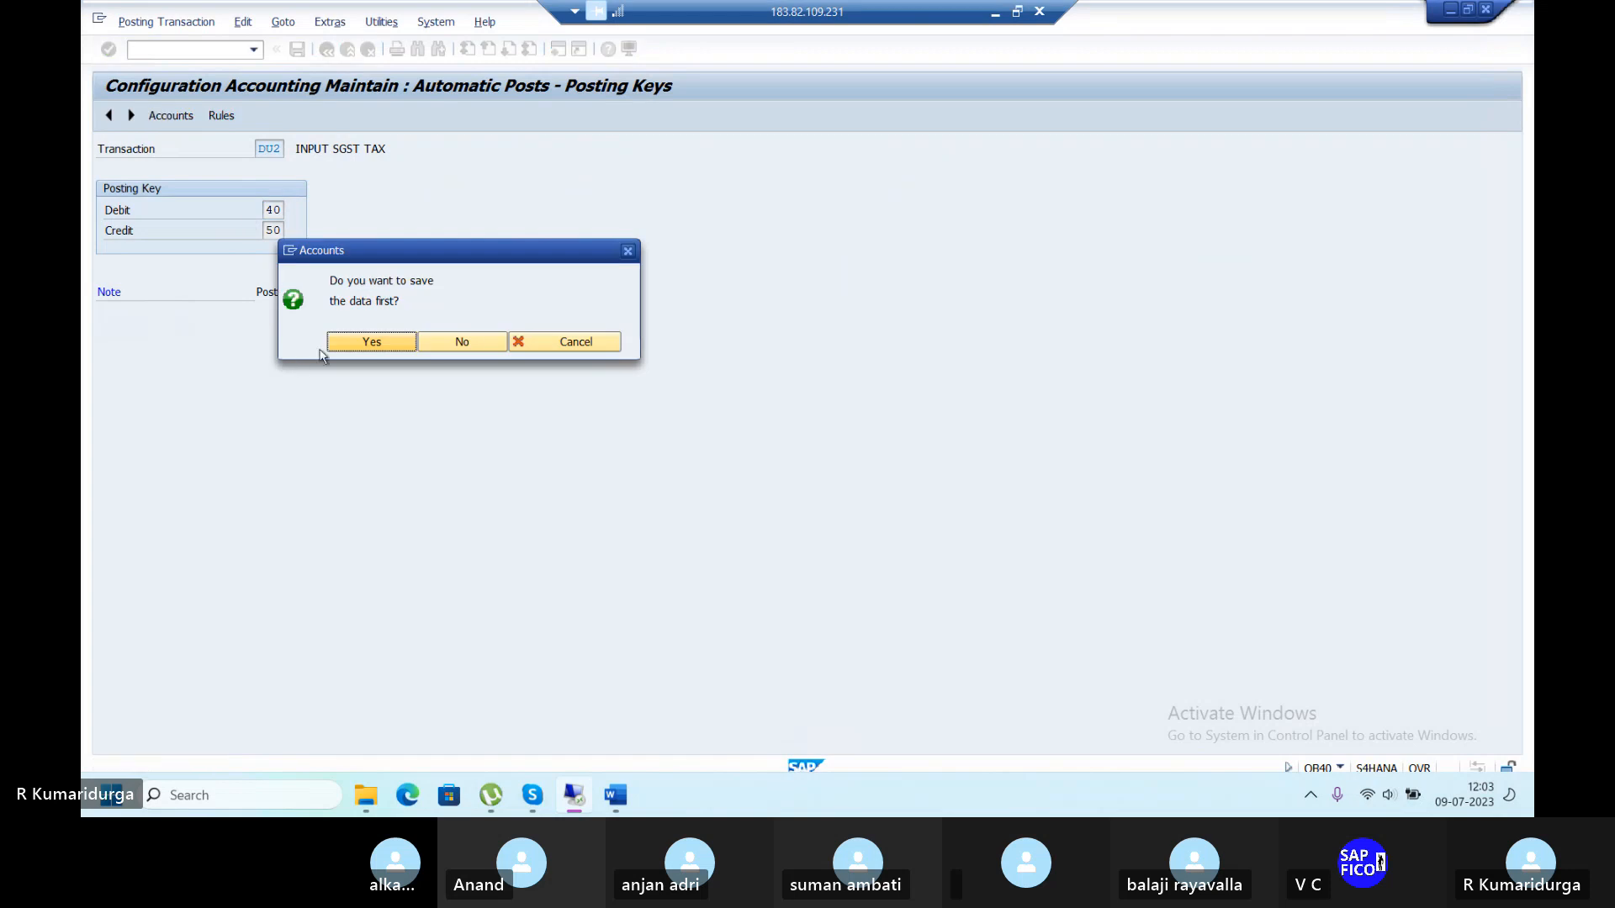
{"action": "left_click", "coordinate": [344, 342]}
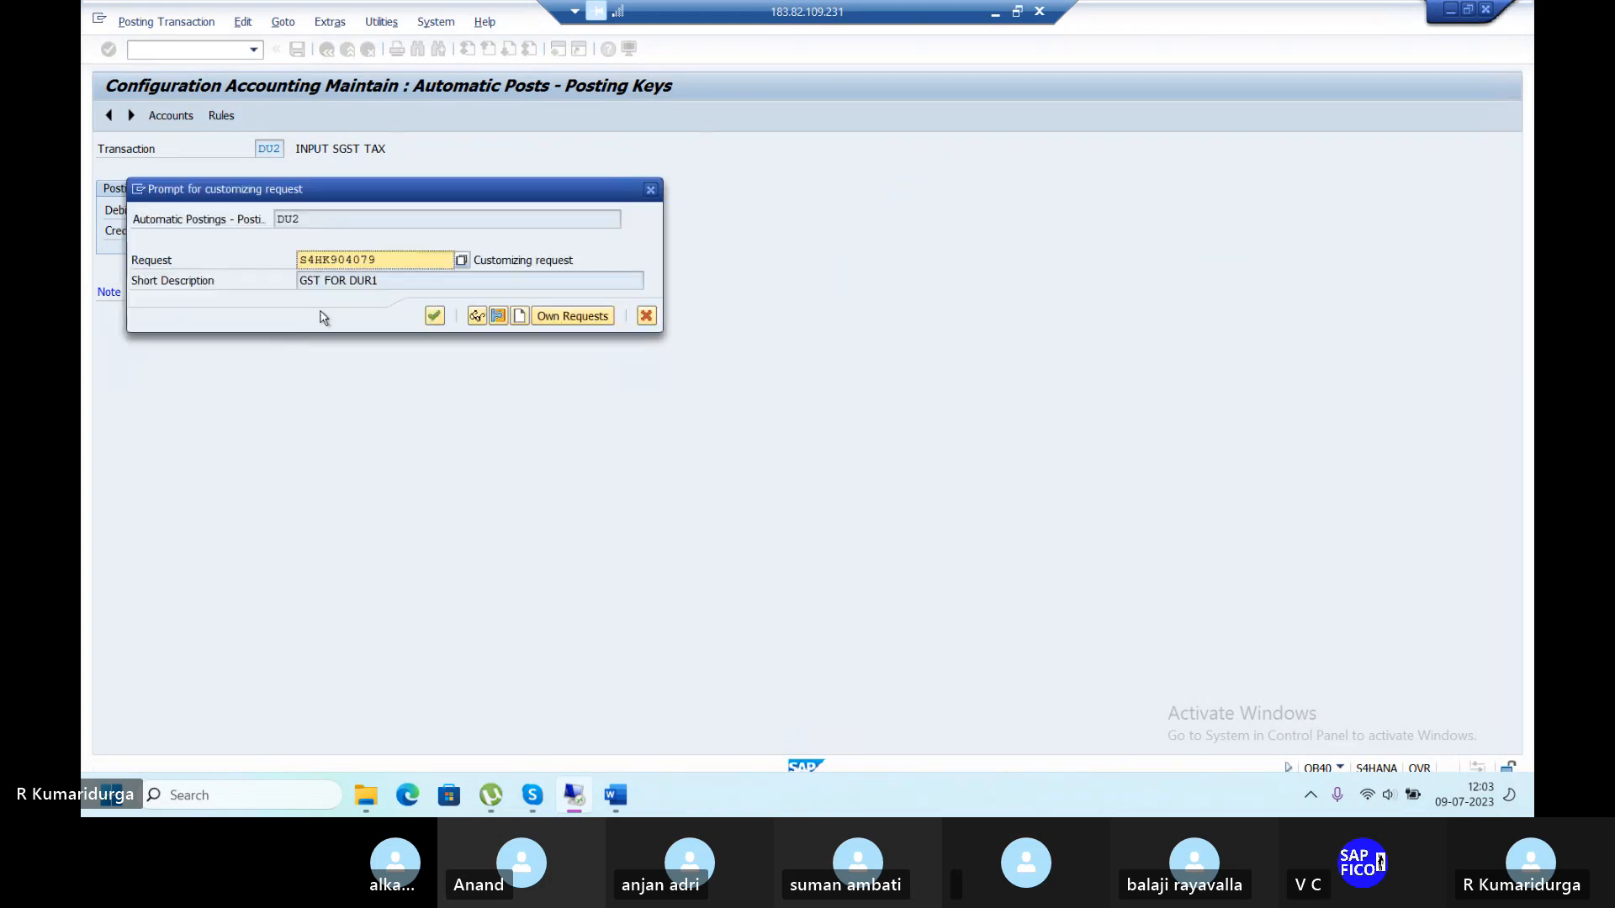
{"action": "left_click", "coordinate": [433, 320]}
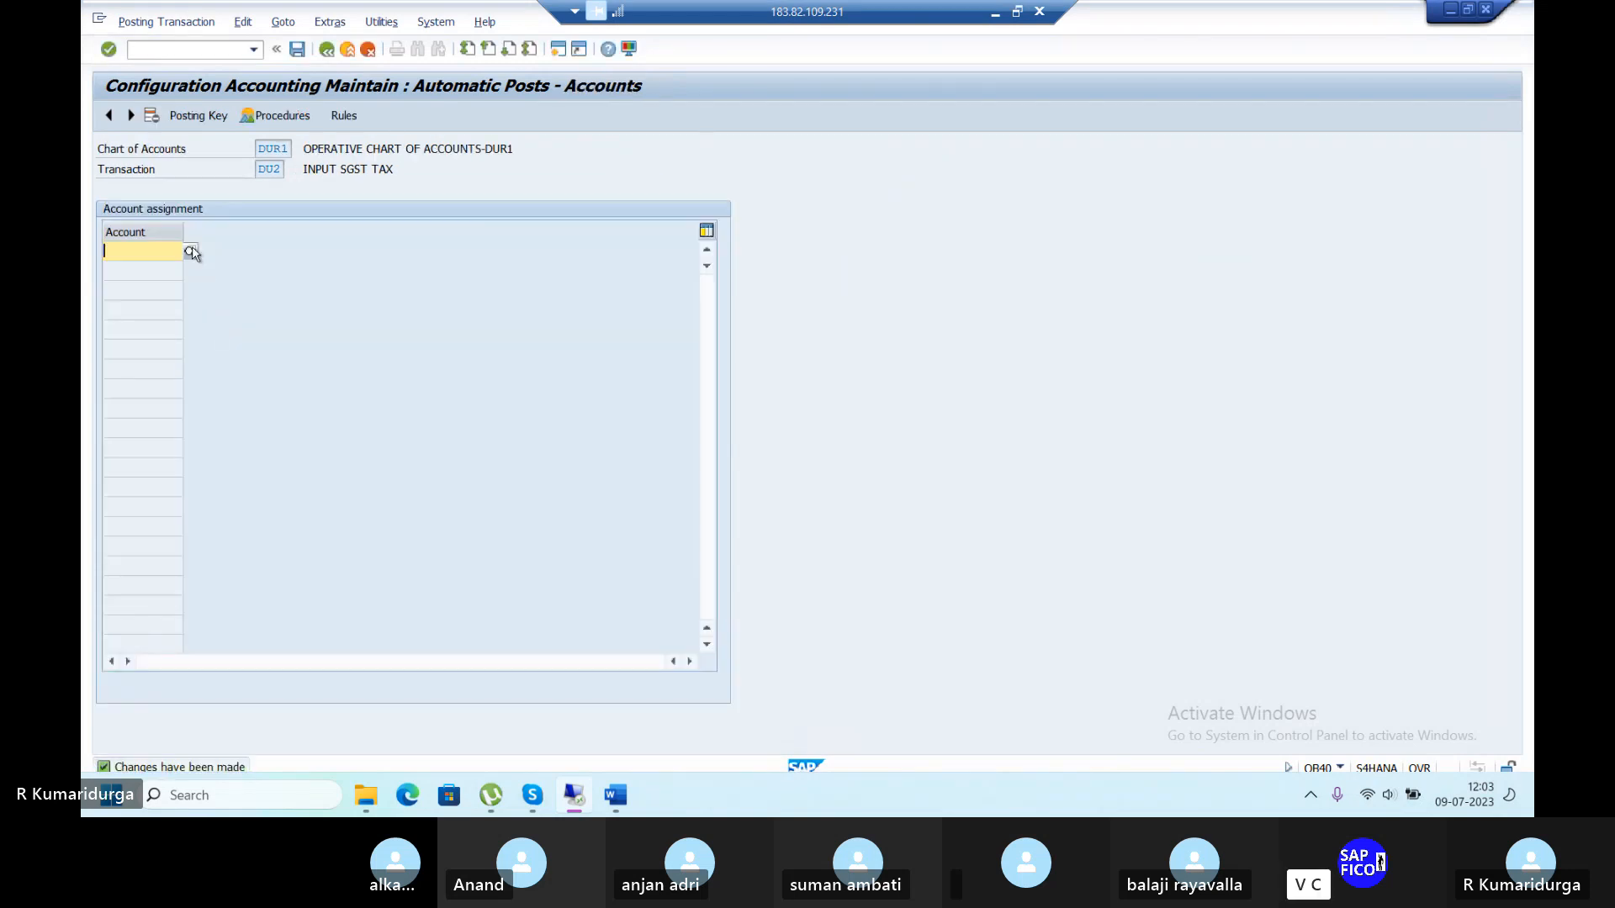
Assign INPUT SGST account 200105 to DU2, save it, and go back to the procedures list.
{"action": "left_click", "coordinate": [191, 252]}
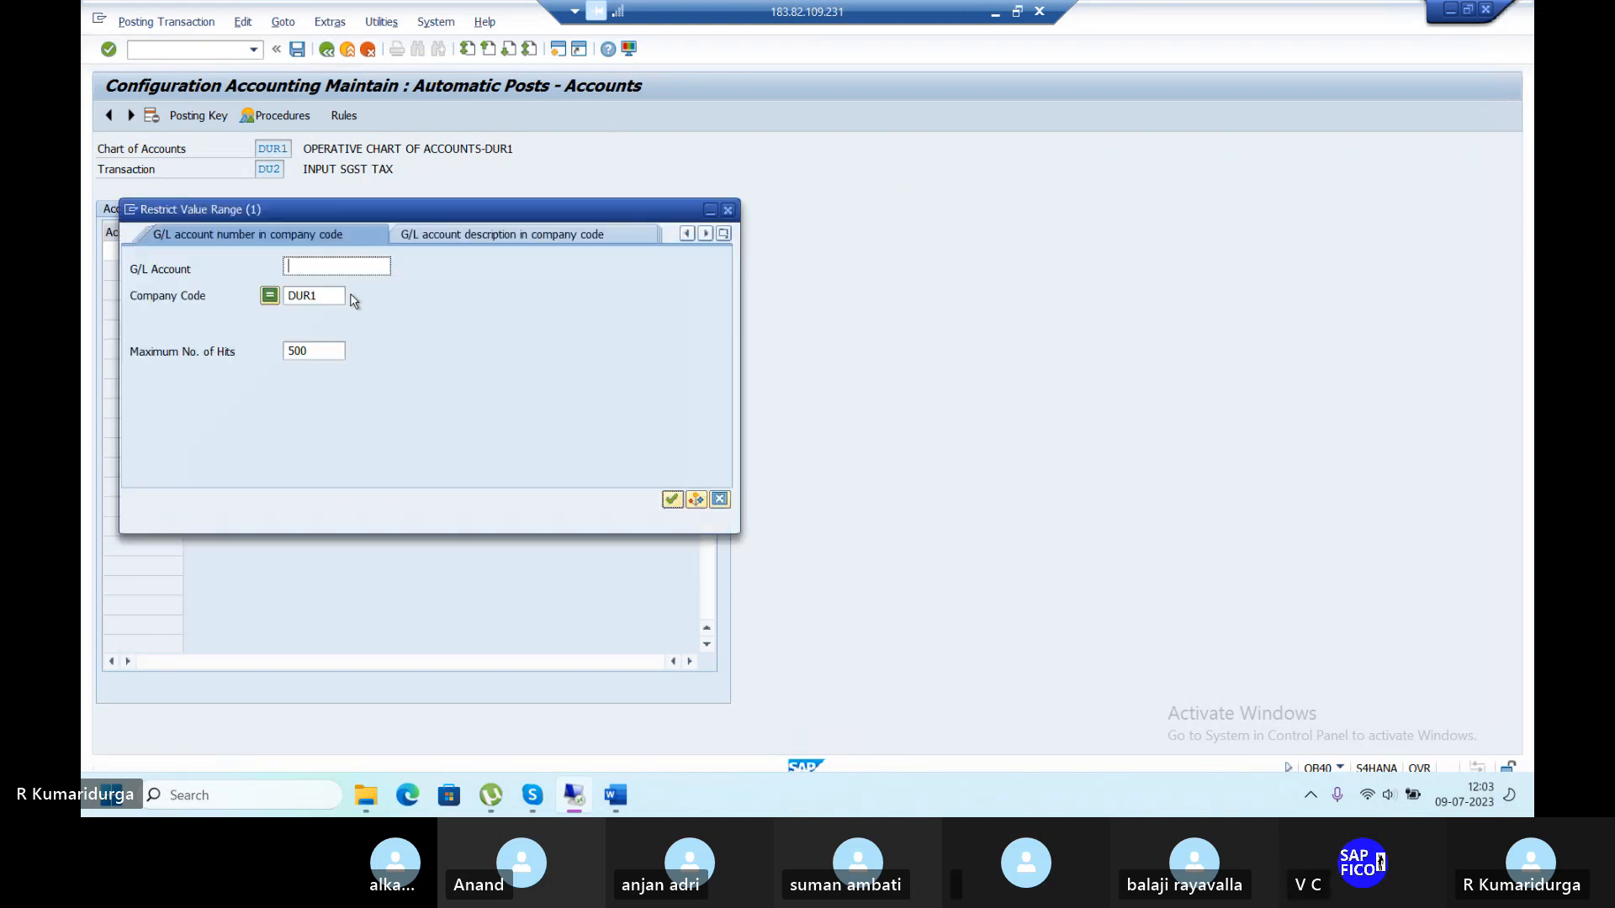
{"action": "left_click", "coordinate": [672, 500]}
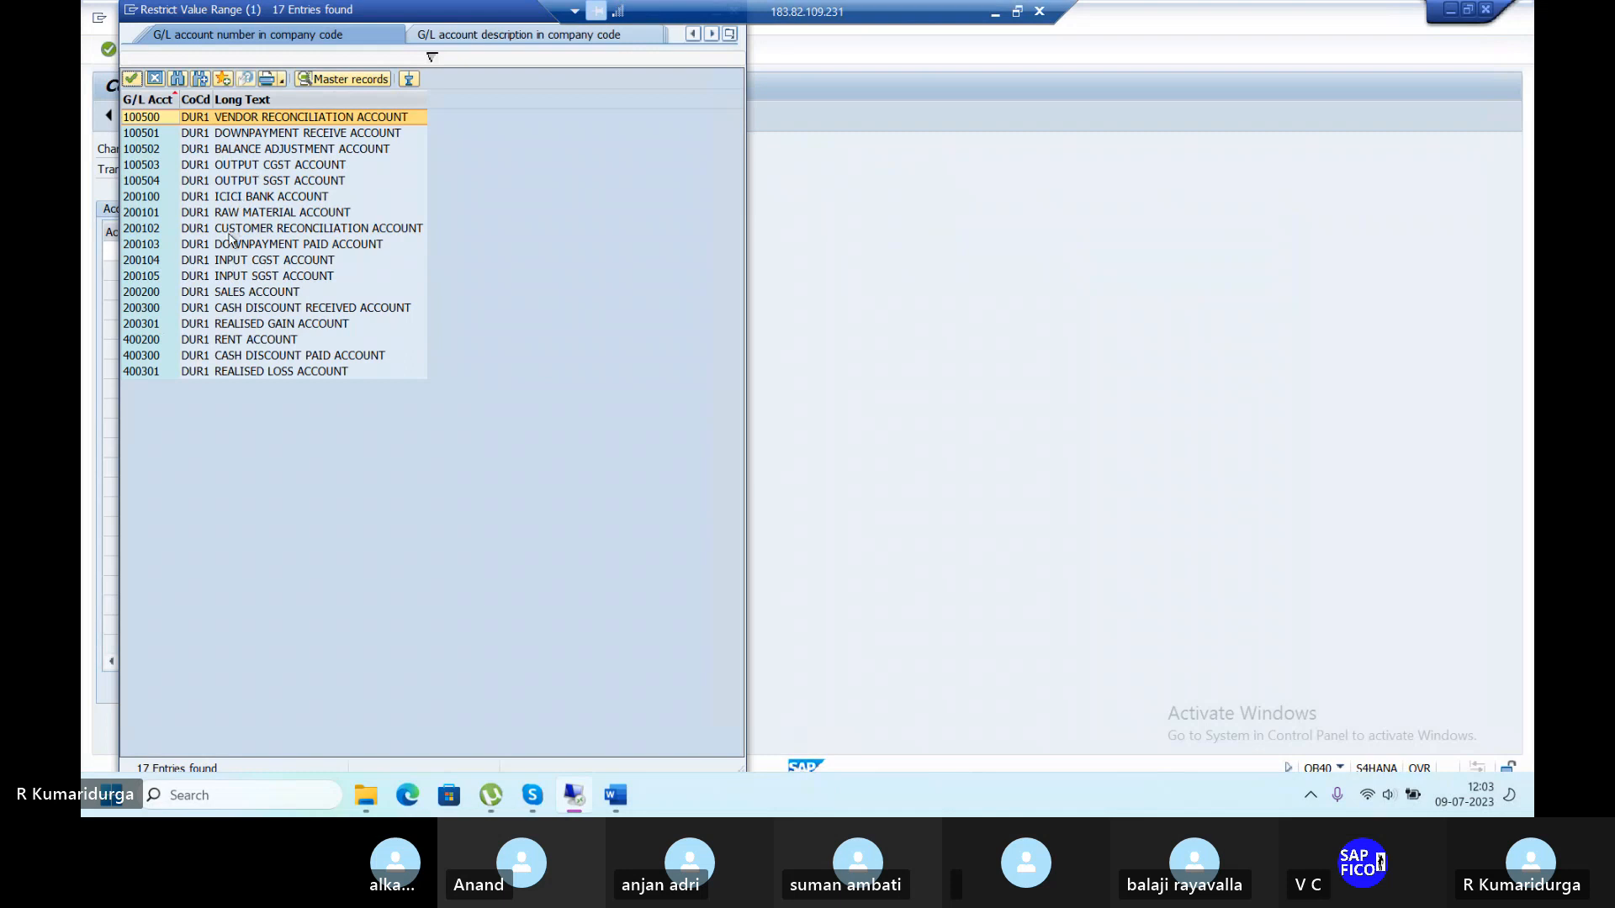
{"action": "left_click", "coordinate": [234, 277]}
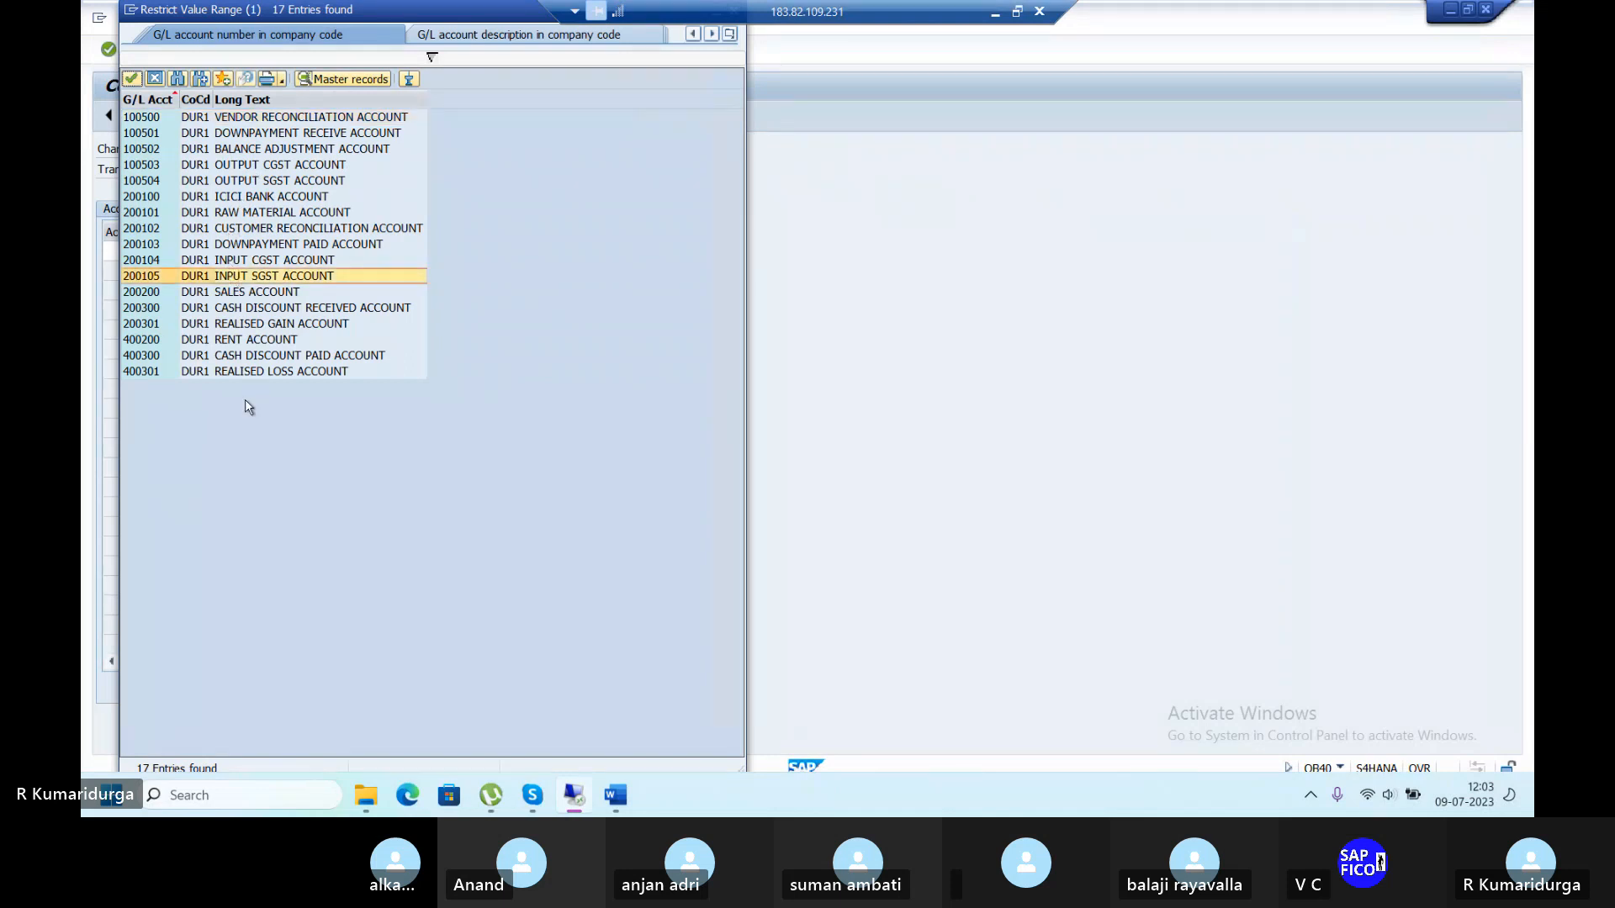
{"action": "key", "text": "Return"}
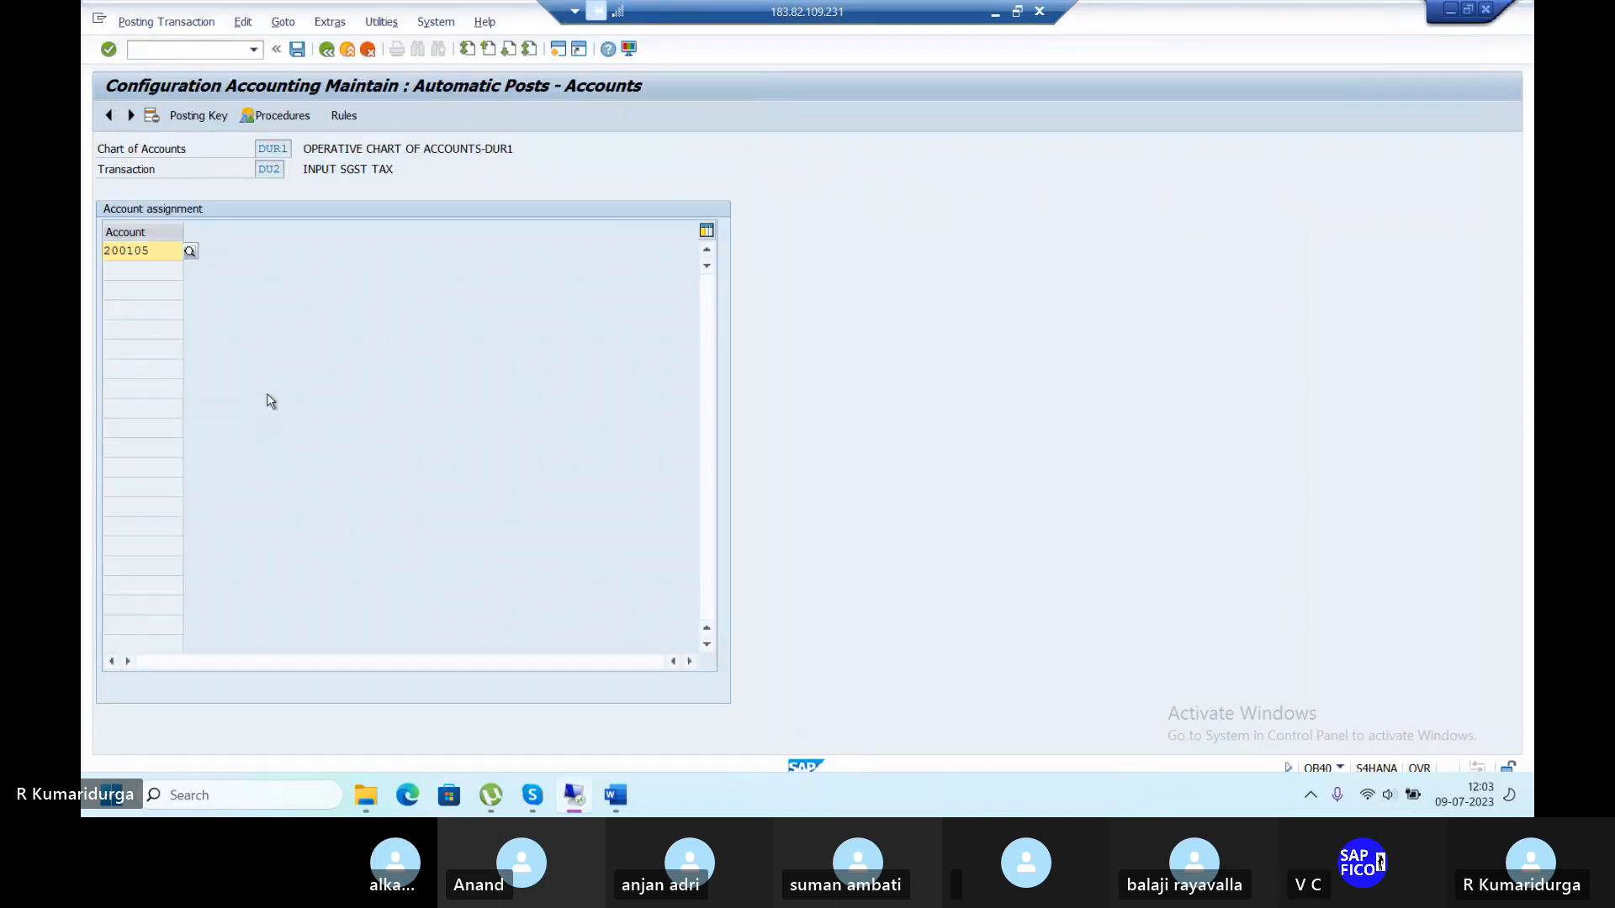
{"action": "left_click", "coordinate": [297, 49]}
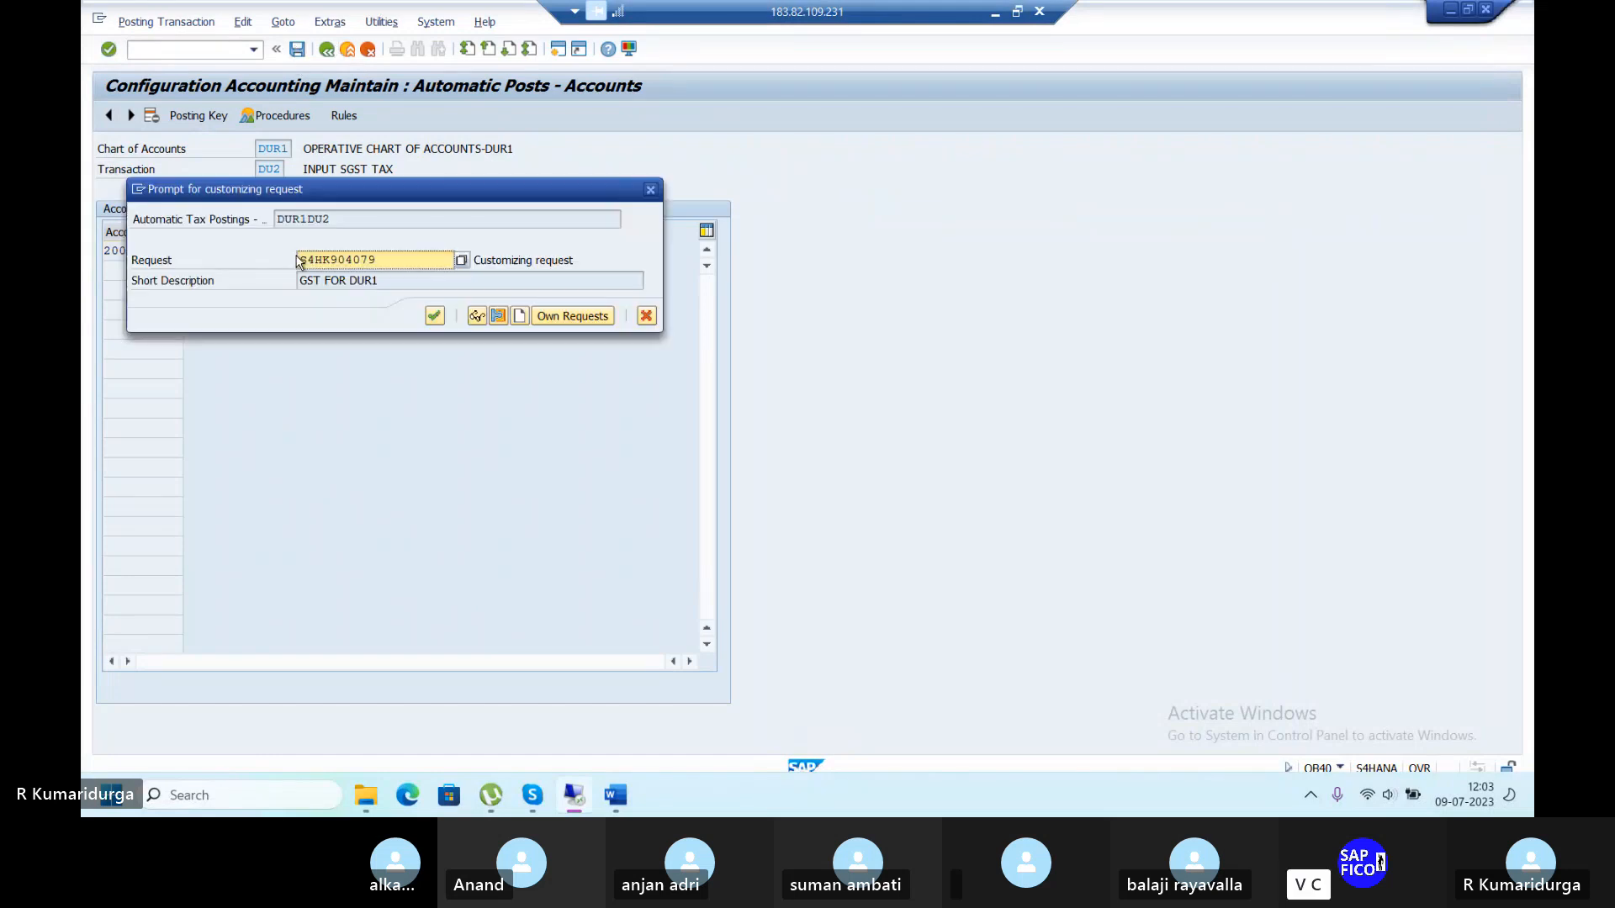
{"action": "key", "text": "Return"}
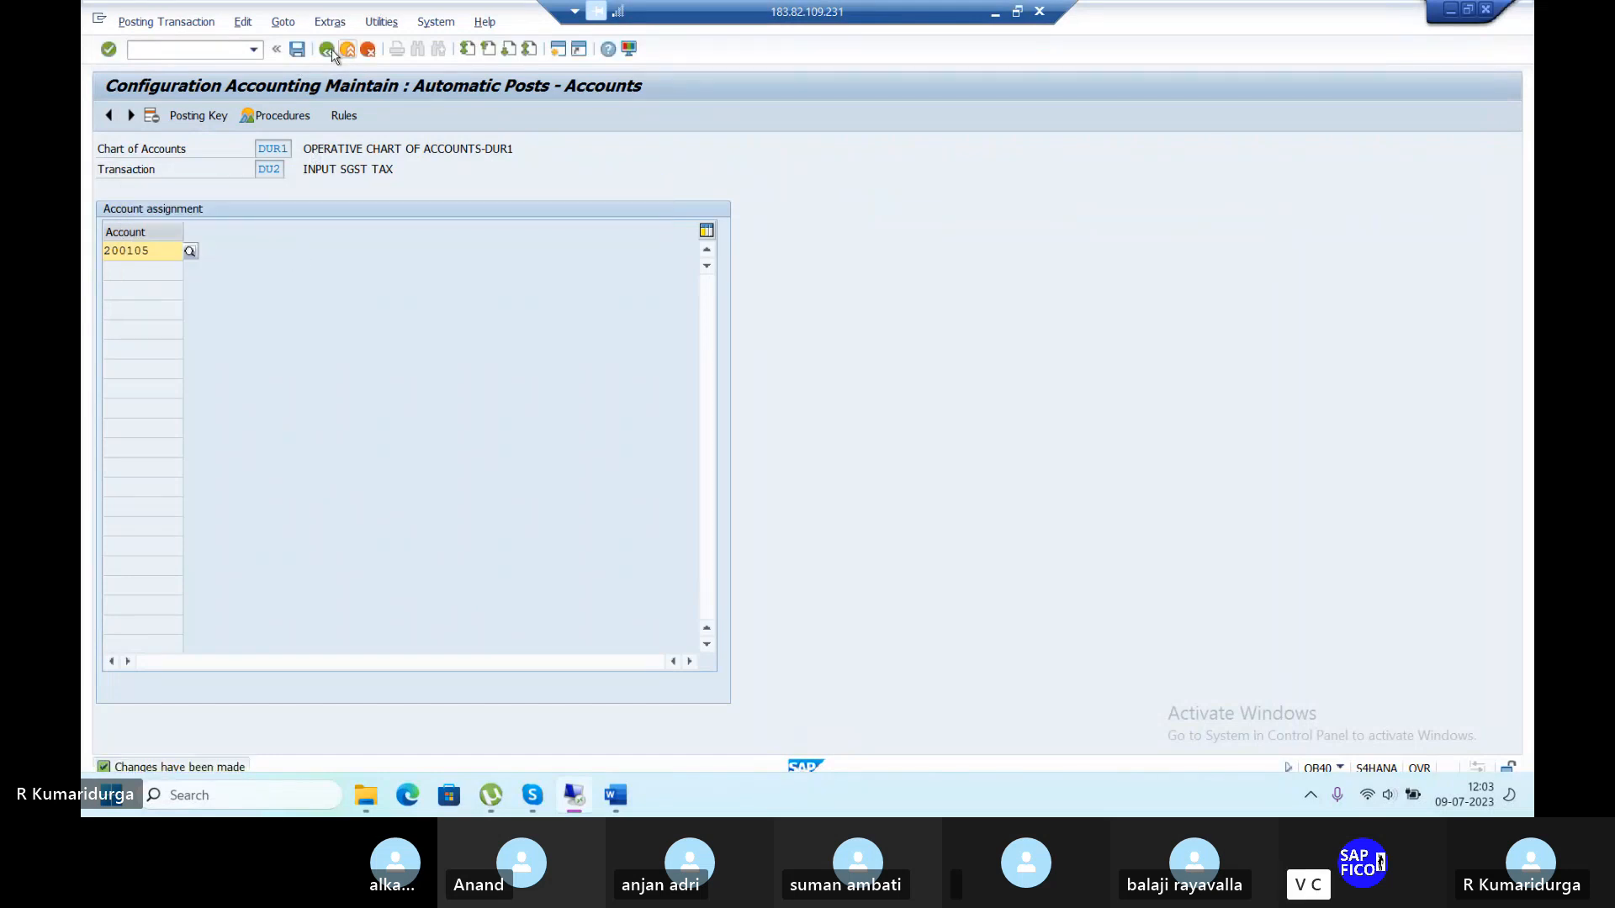
{"action": "left_click", "coordinate": [326, 49]}
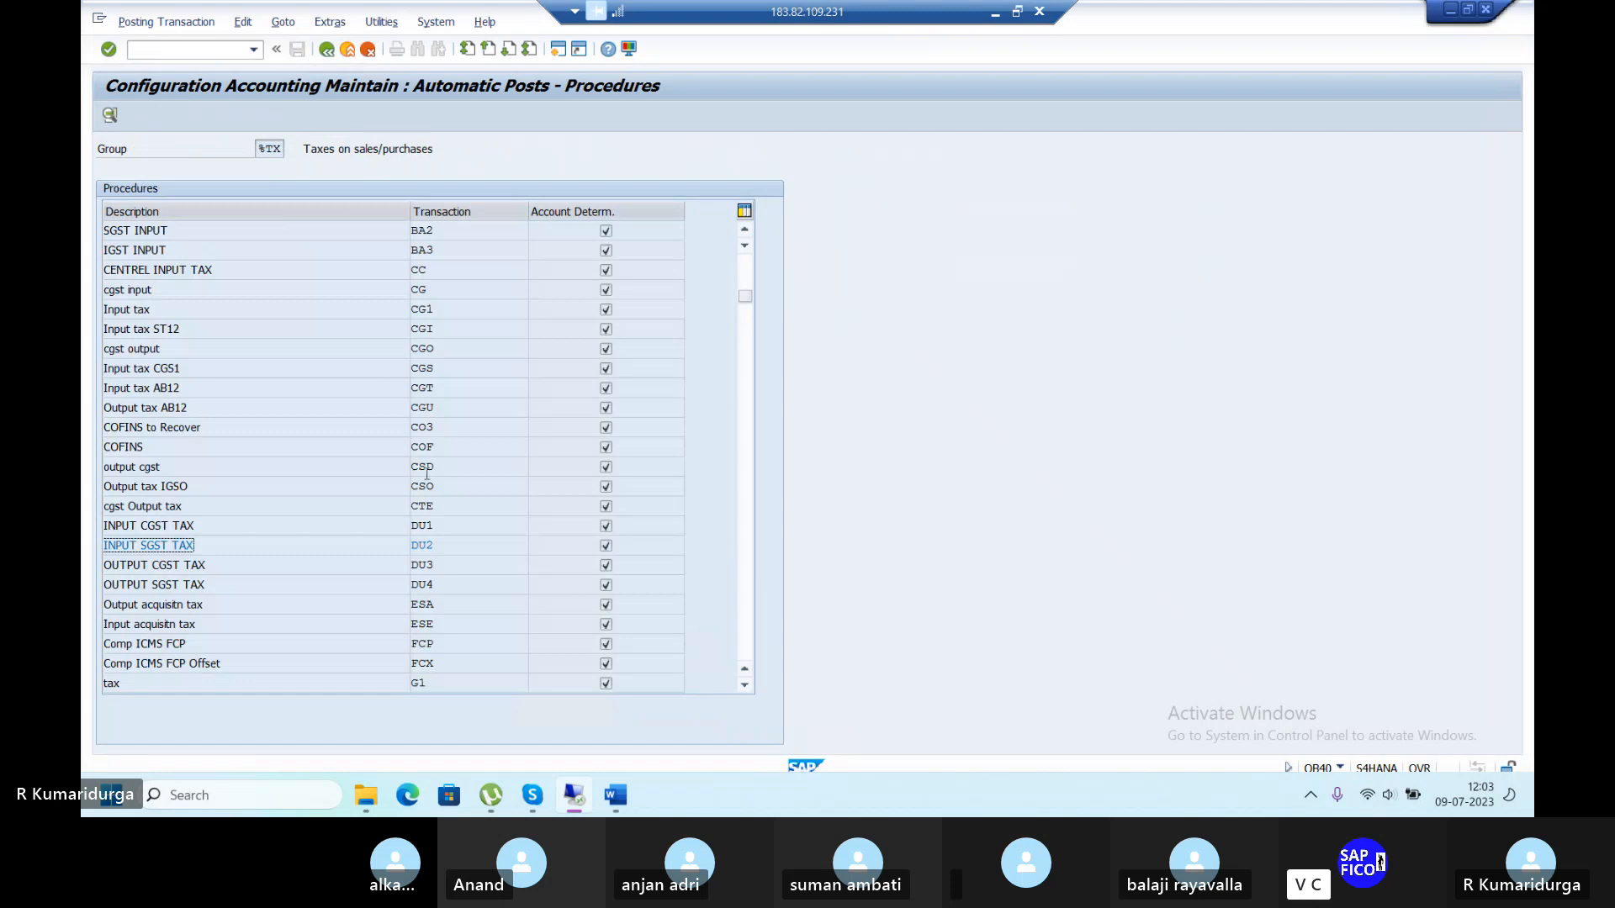
Enter debit posting key 40 and credit key 50 for OUTPUT CGST TAX (DU3) and save to the request.
{"action": "double_click", "coordinate": [417, 562]}
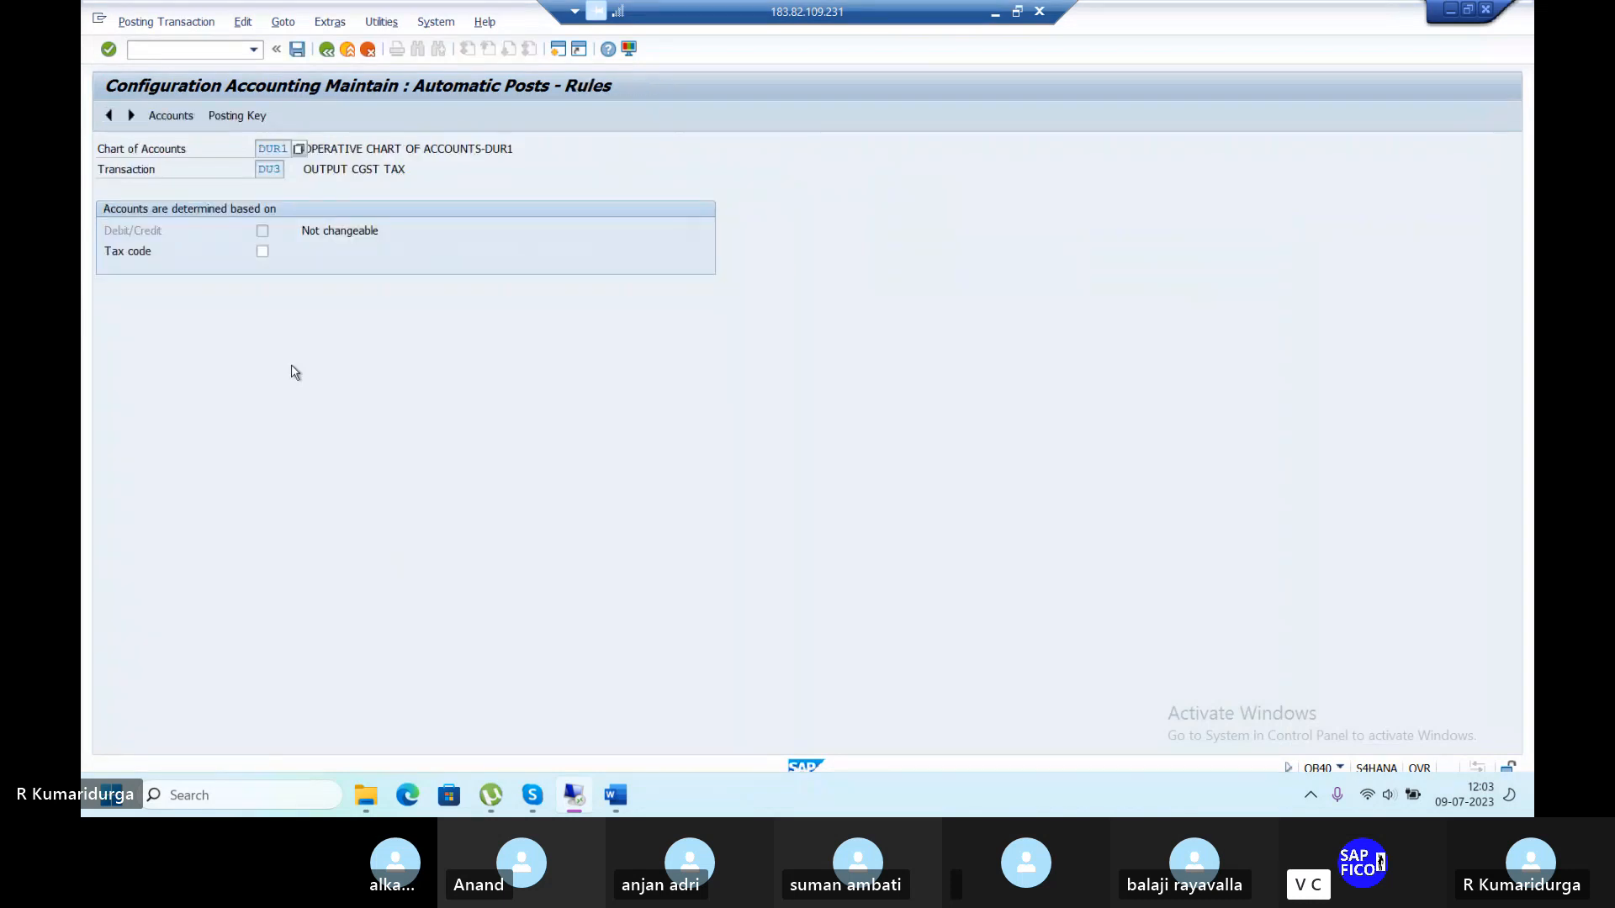
{"action": "left_click", "coordinate": [297, 49]}
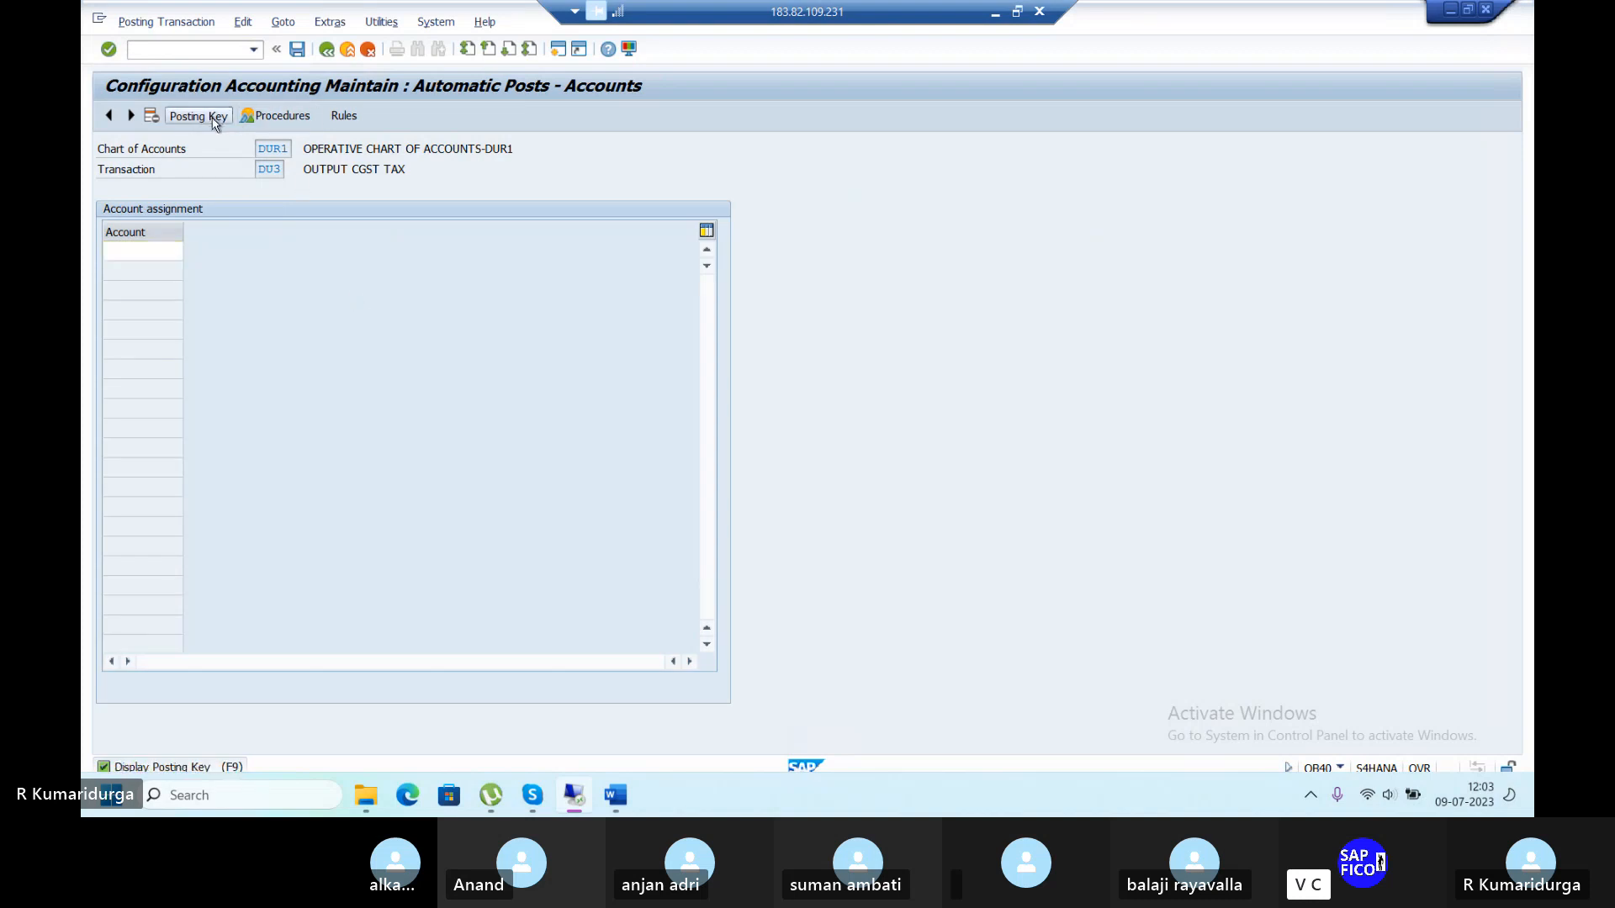
{"action": "left_click", "coordinate": [198, 115]}
{"action": "type", "text": "40"}
{"action": "key", "text": "Tab"}
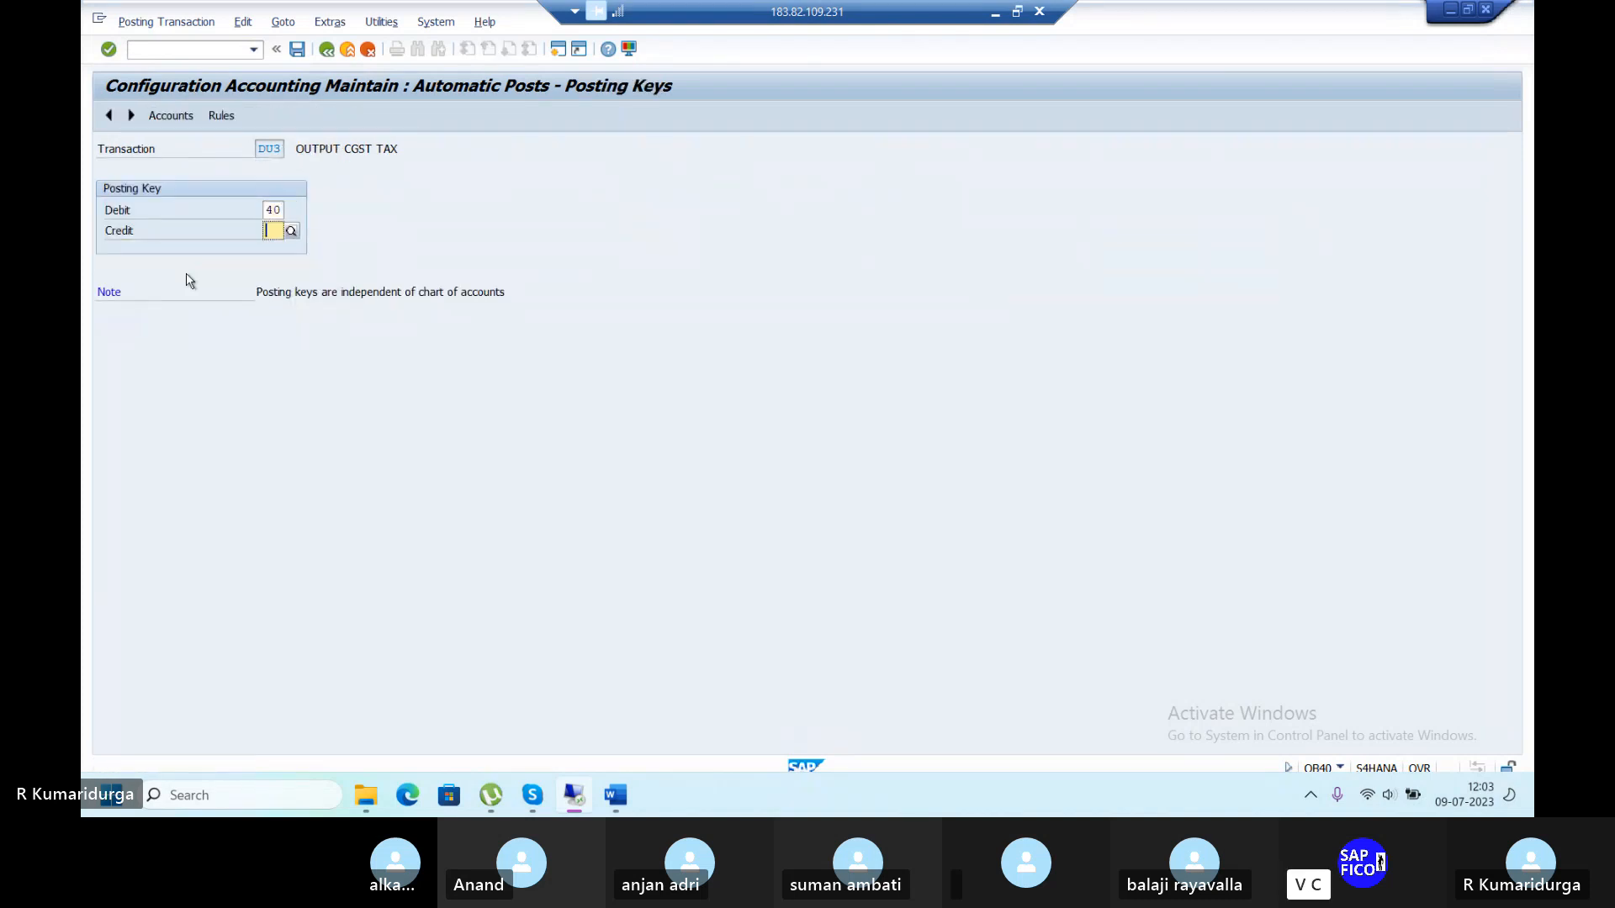
{"action": "type", "text": "50"}
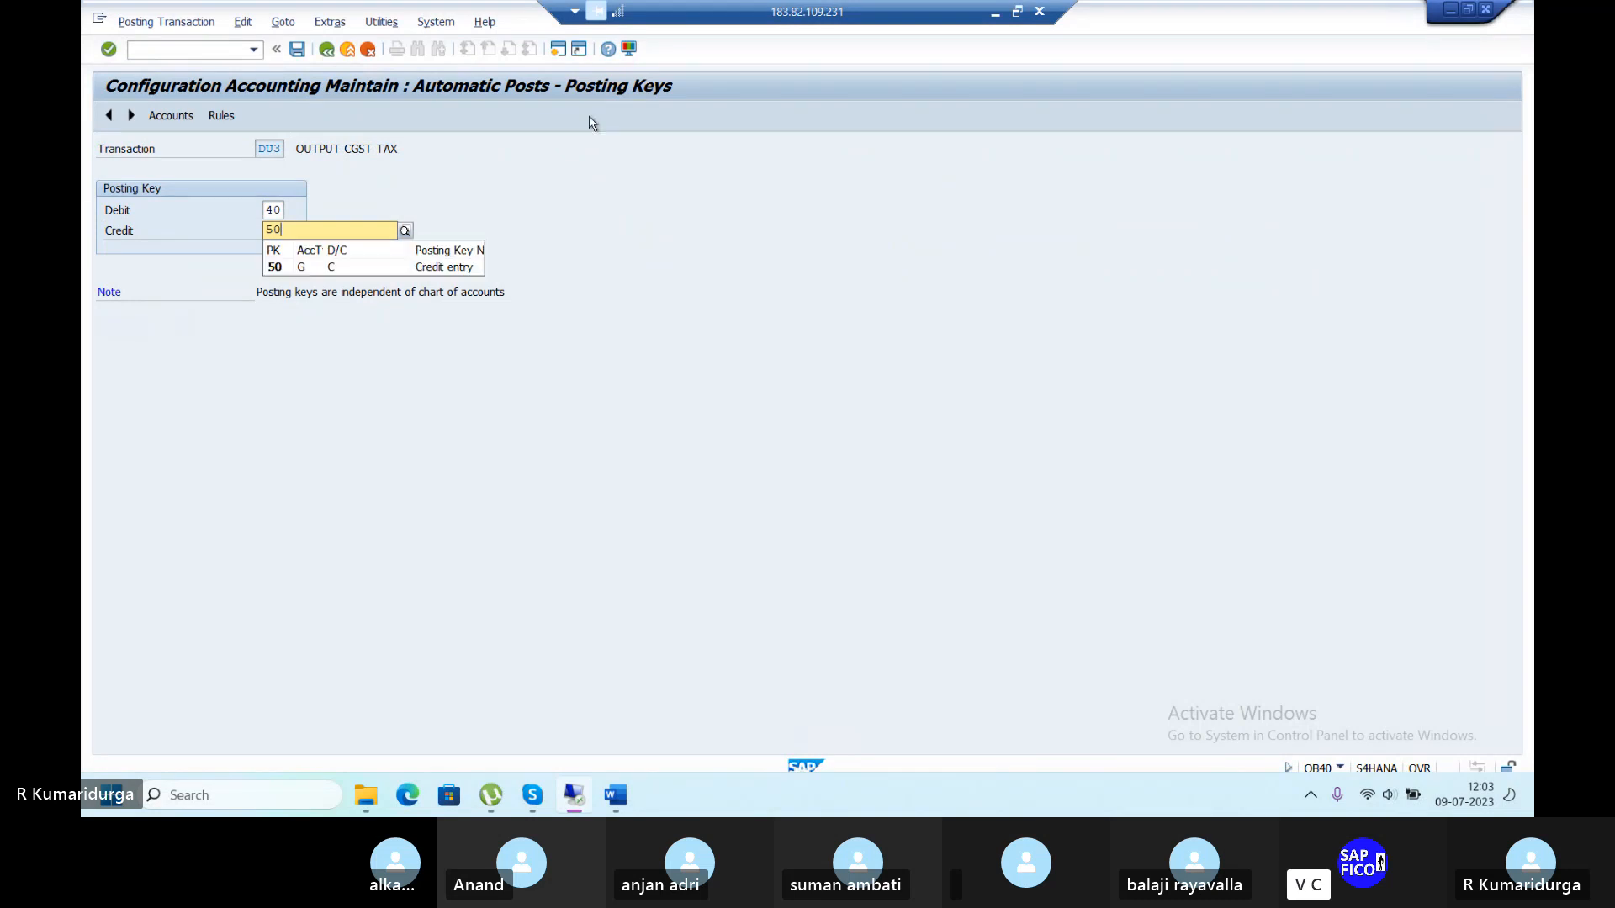
{"action": "key", "text": "Return"}
{"action": "left_click", "coordinate": [297, 51]}
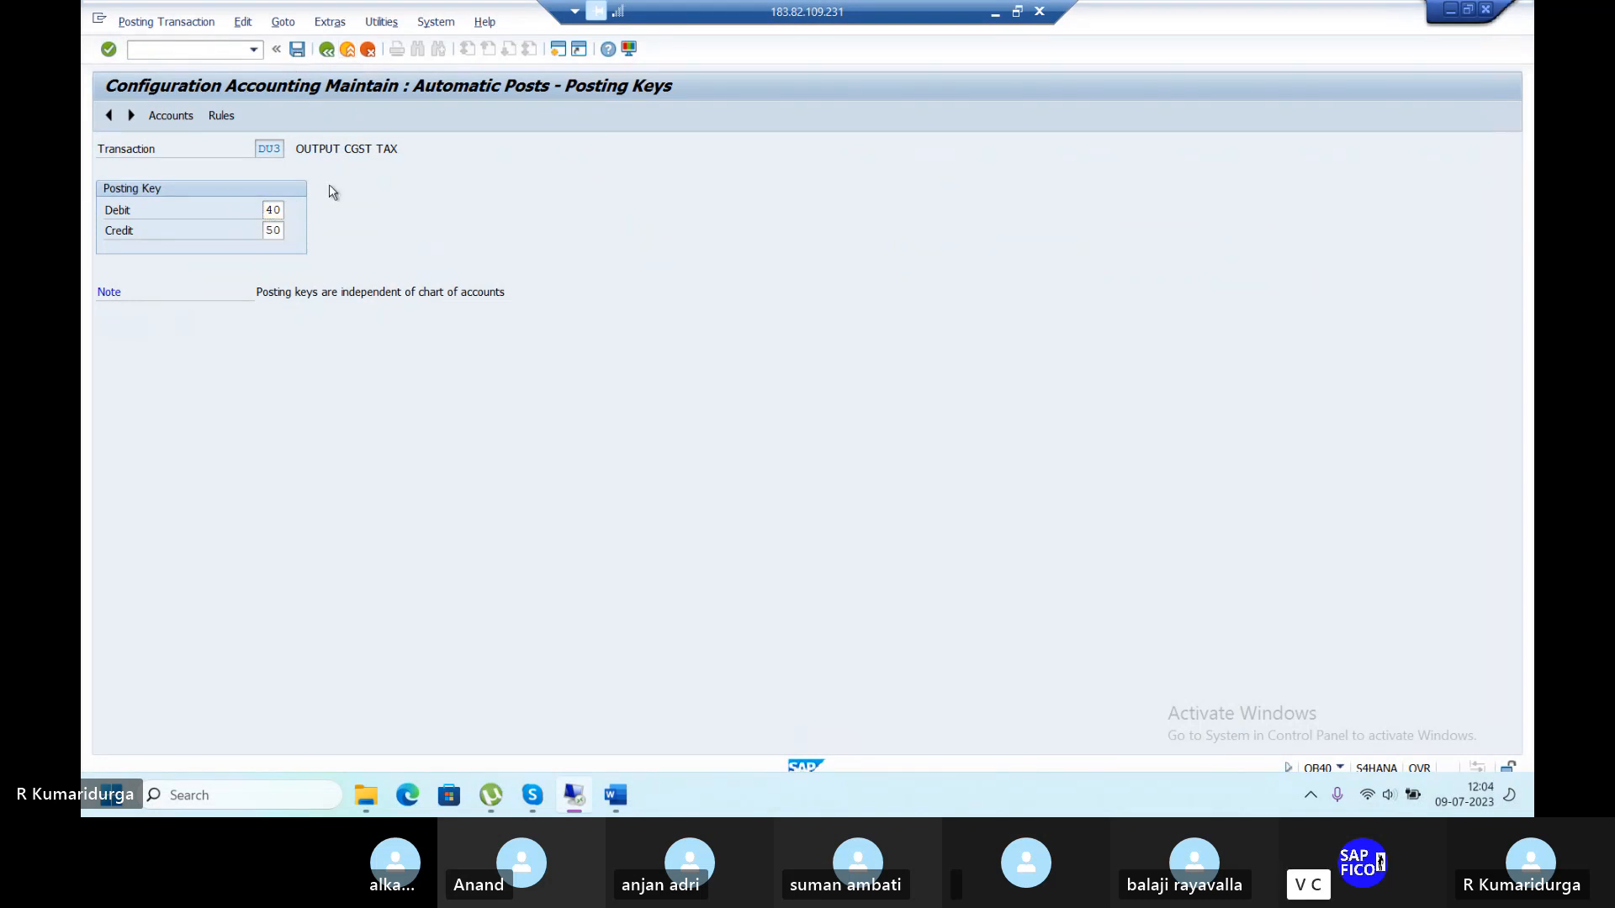
{"action": "left_click", "coordinate": [434, 317]}
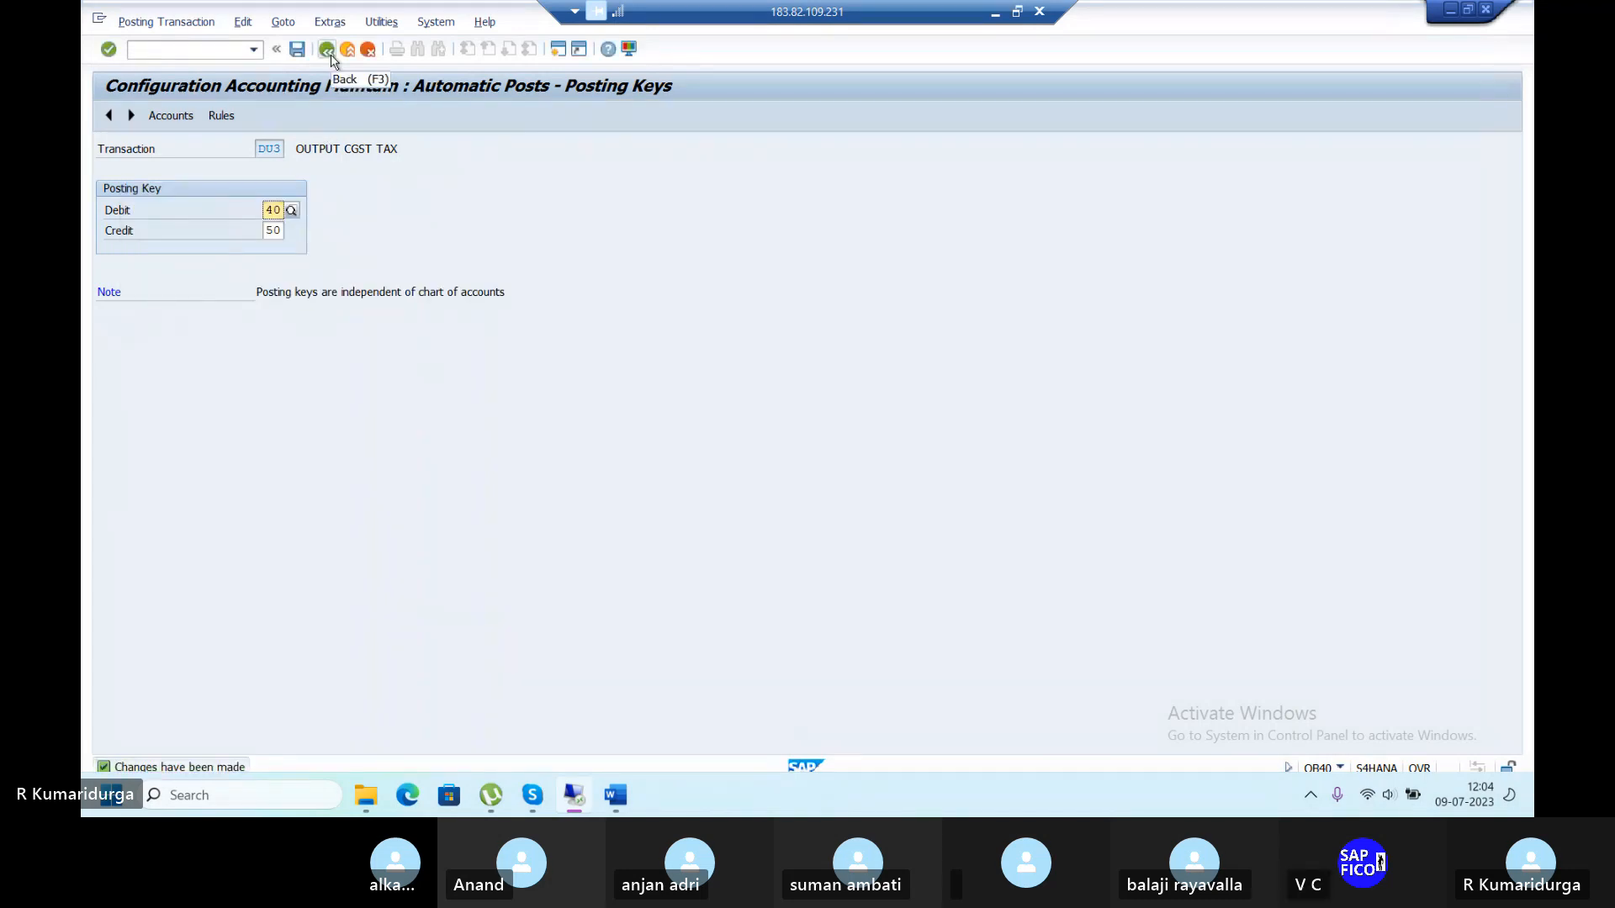
Pick 100503 OUTPUT CGST ACCOUNT as DU3's tax account and save under the customizing request.
{"action": "left_click", "coordinate": [155, 117]}
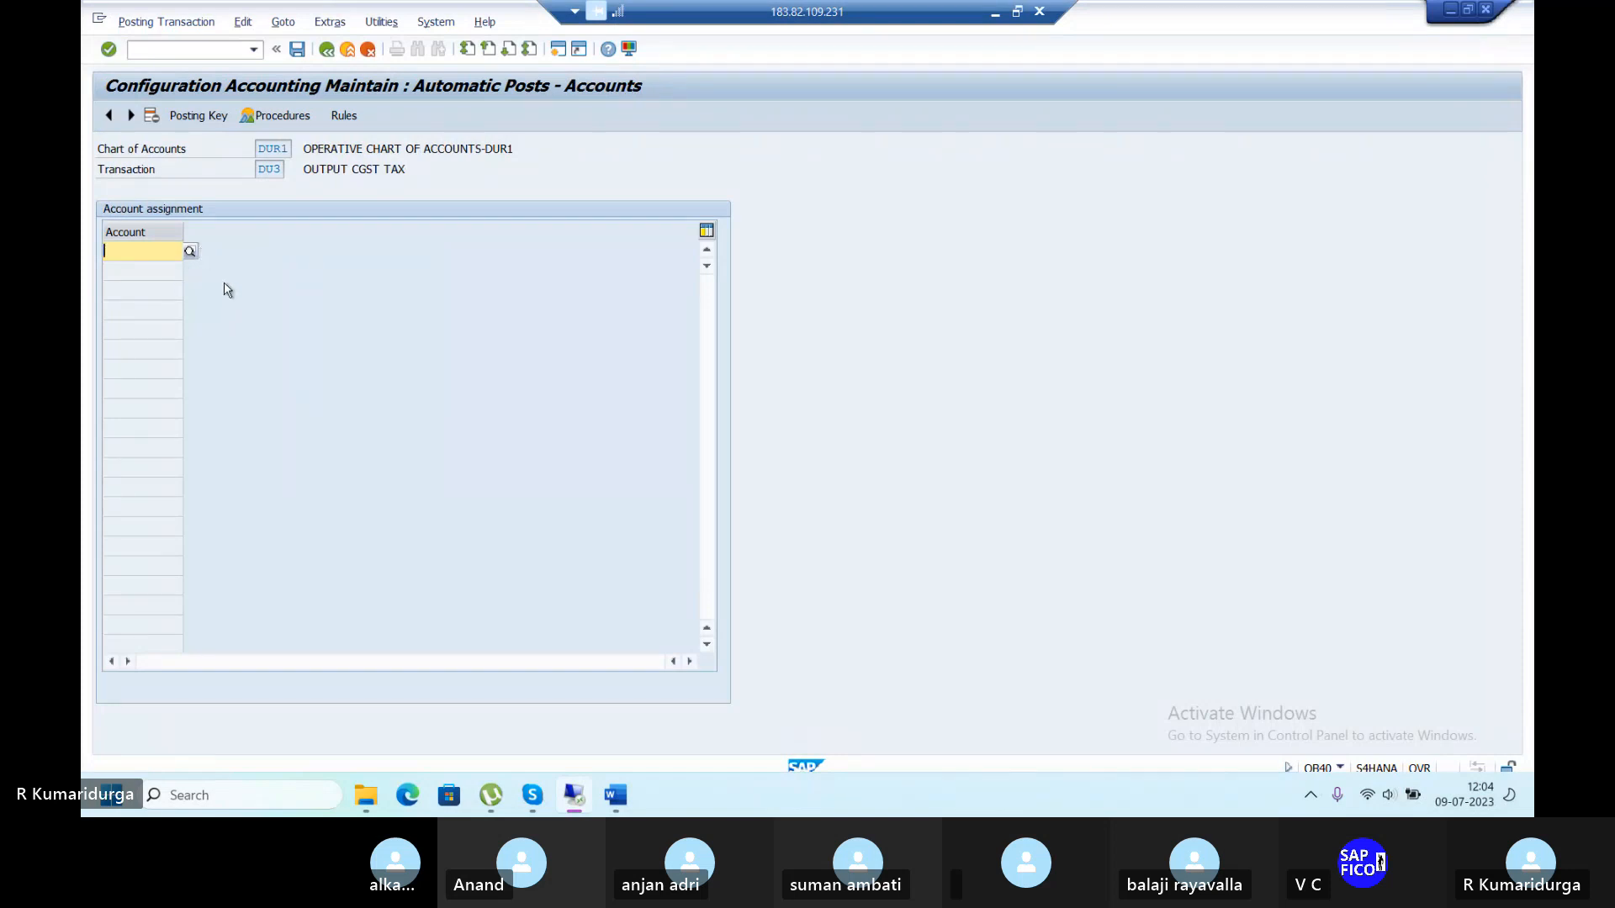
{"action": "left_click", "coordinate": [192, 250]}
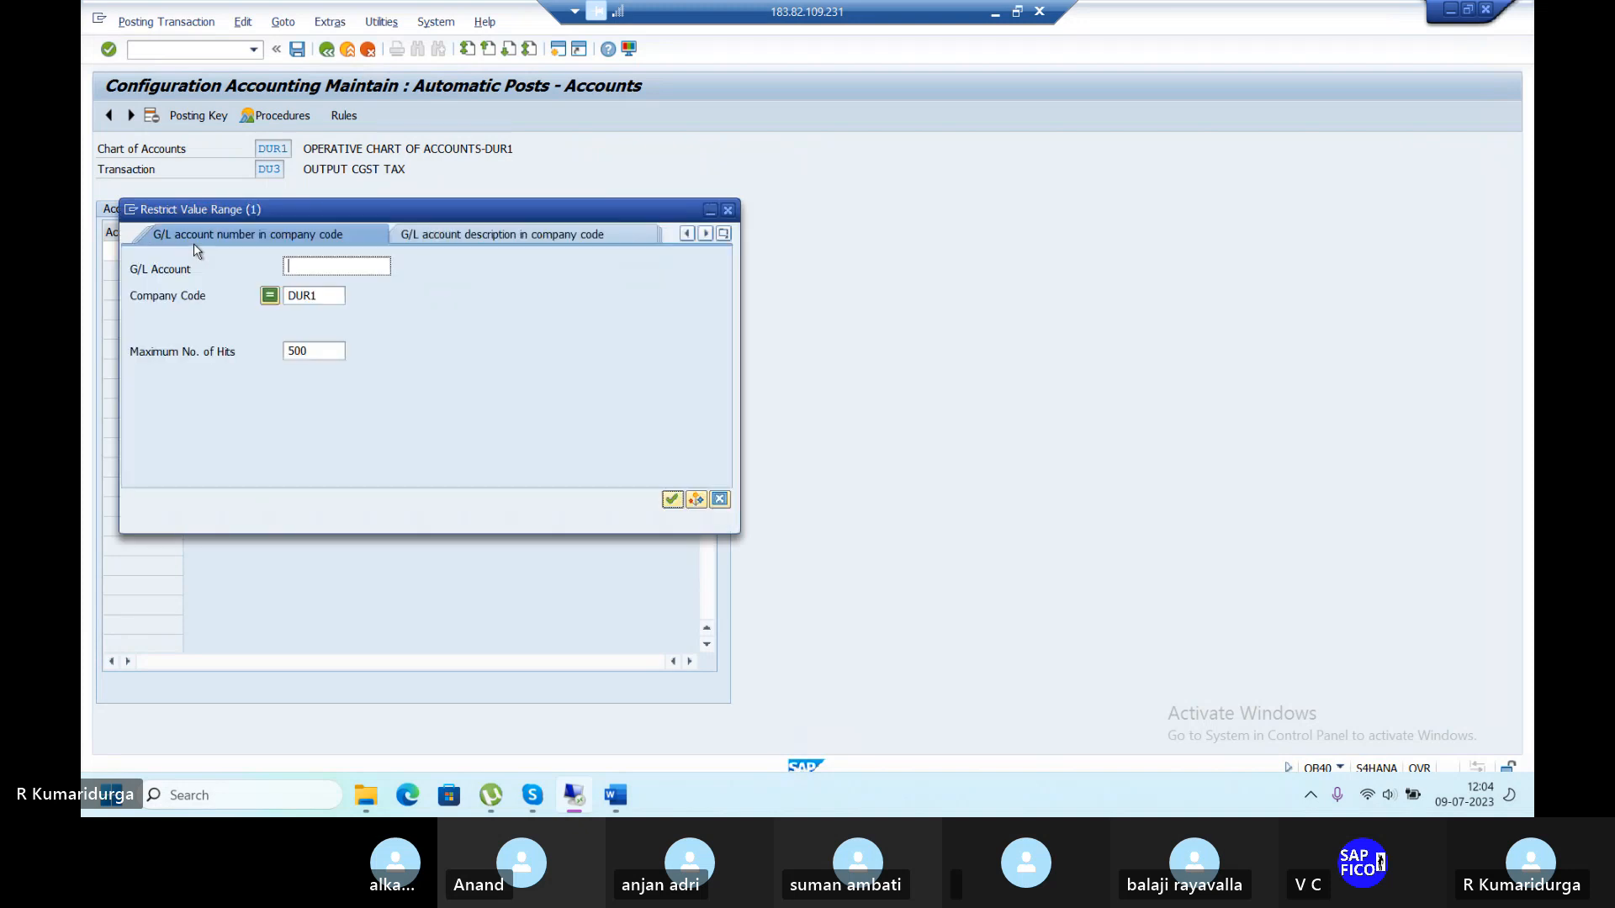
{"action": "key", "text": "Return"}
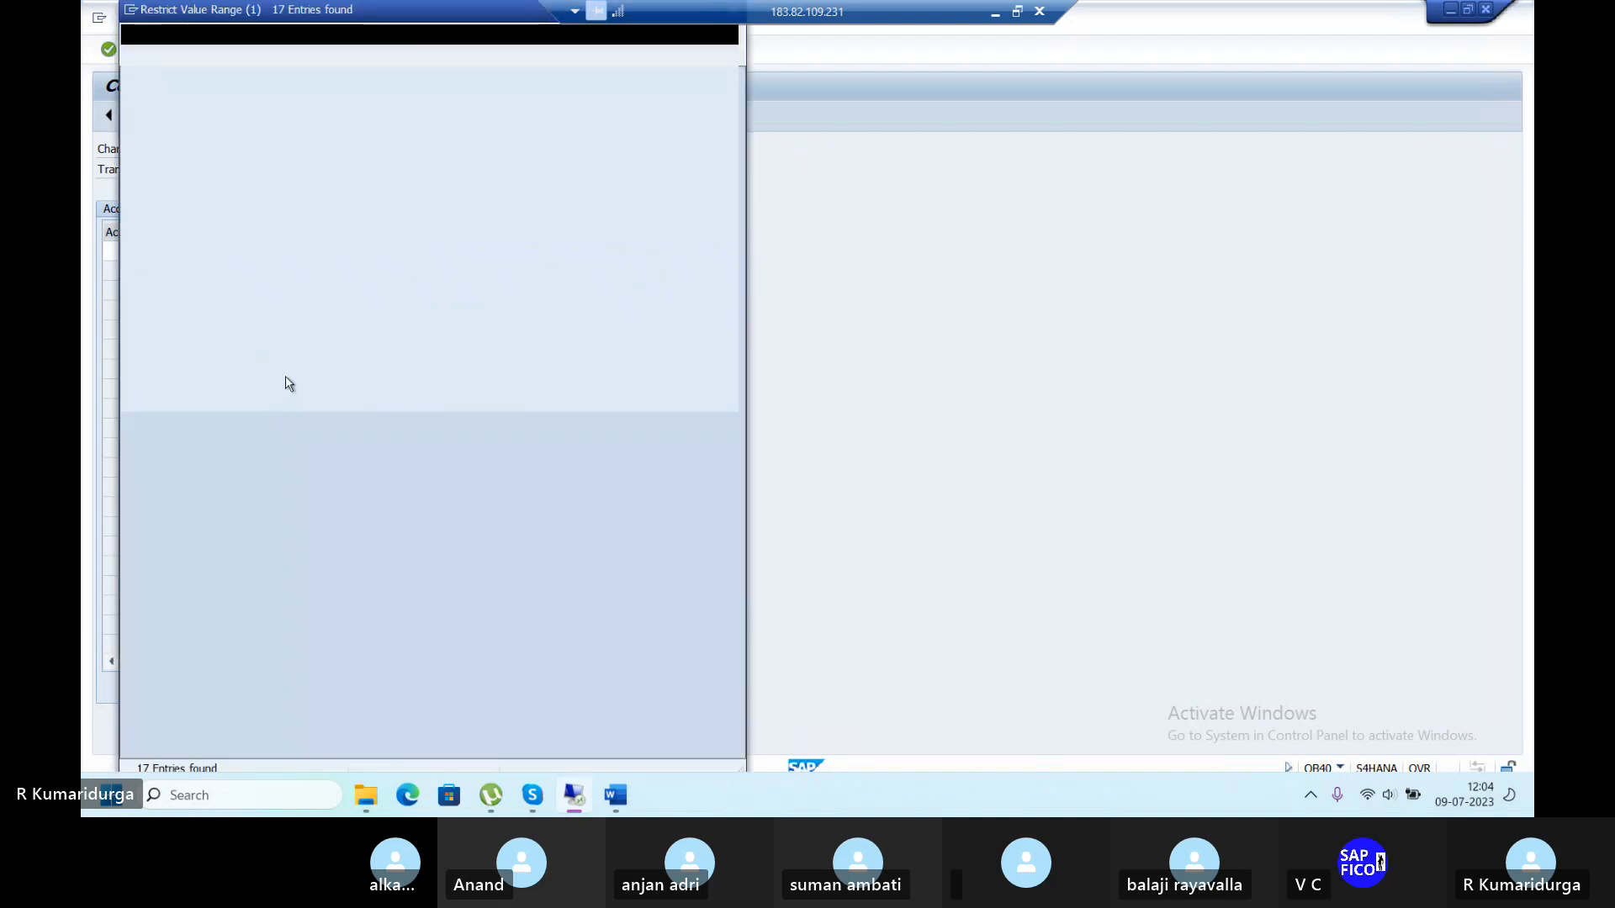
{"action": "double_click", "coordinate": [280, 167]}
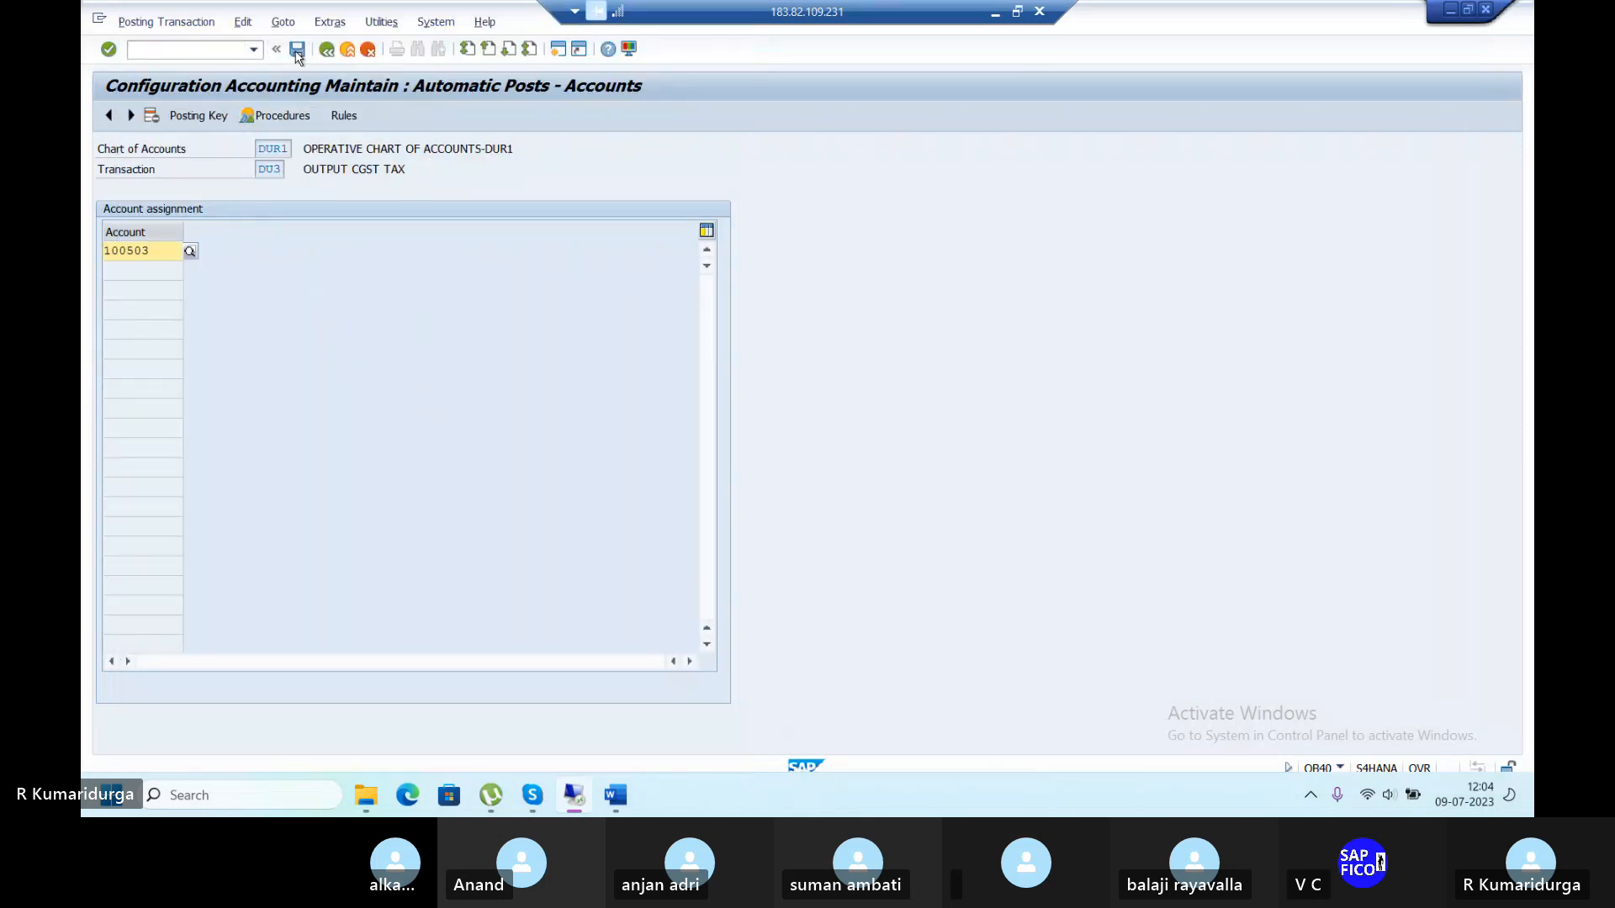
{"action": "left_click", "coordinate": [297, 51]}
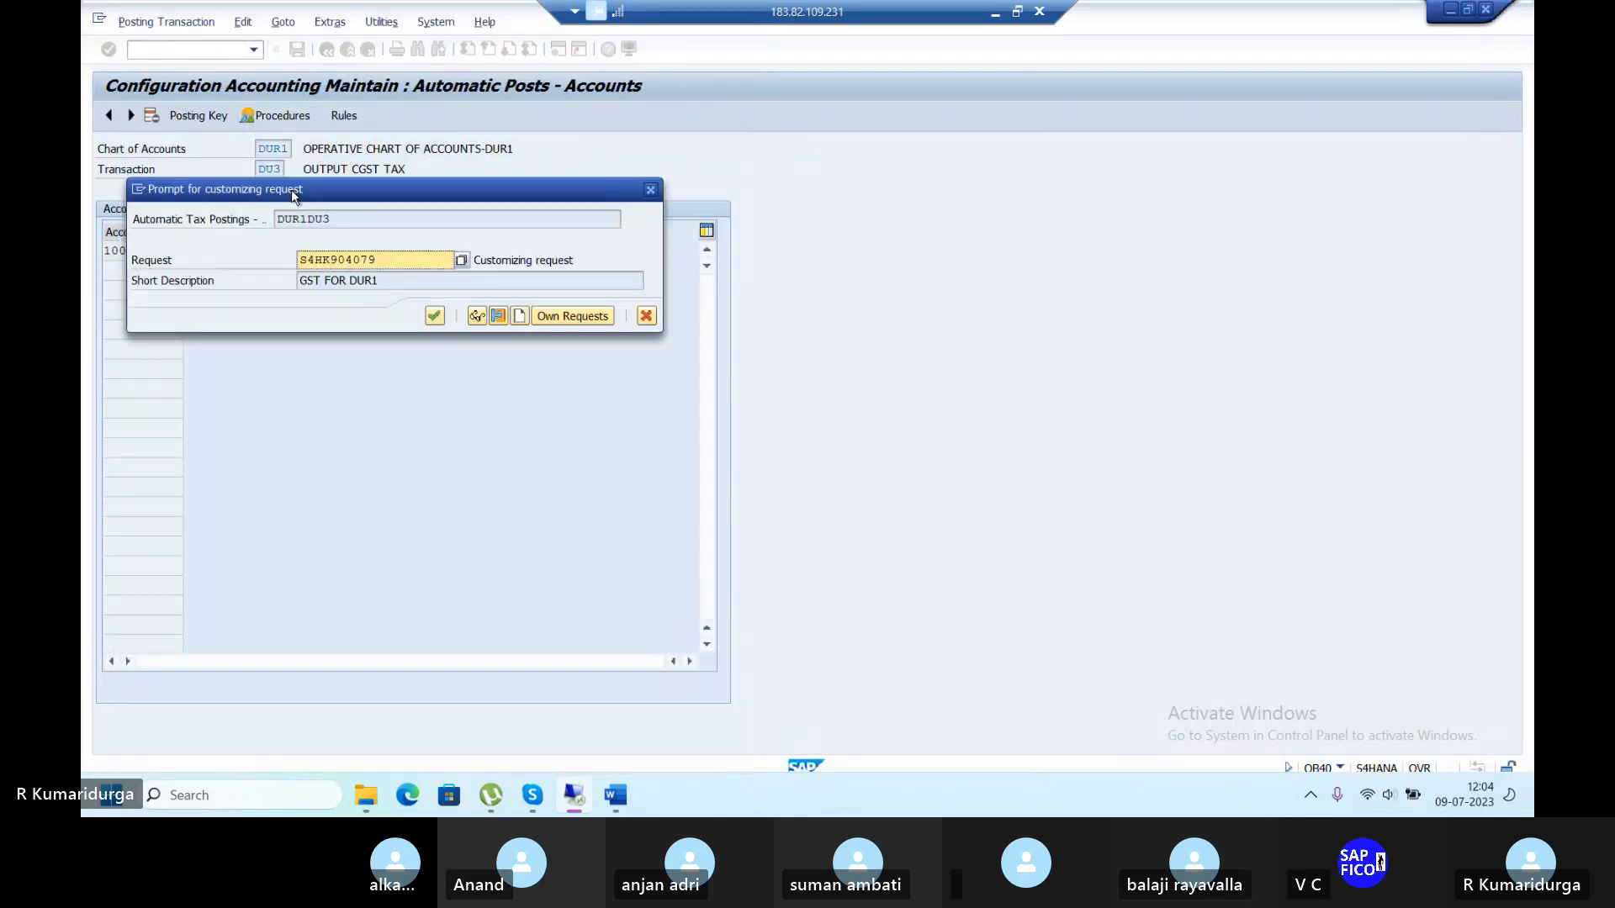
{"action": "key", "text": "Return"}
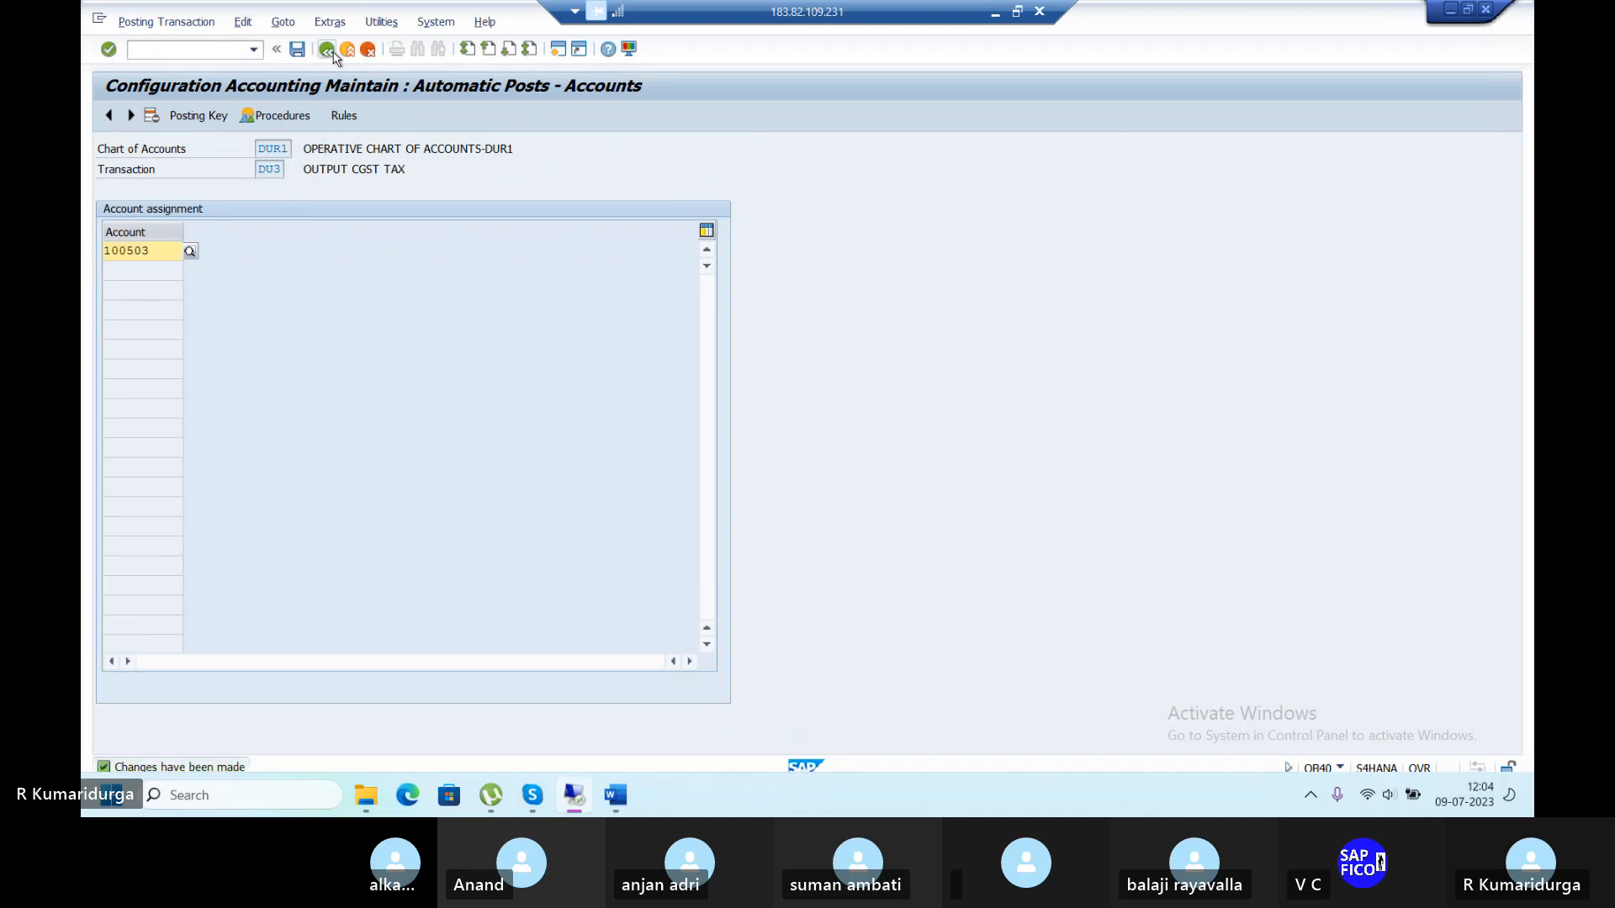
Give OUTPUT SGST TAX (DU4) debit posting key 40 and credit key 50, and save them.
{"action": "left_click", "coordinate": [330, 50]}
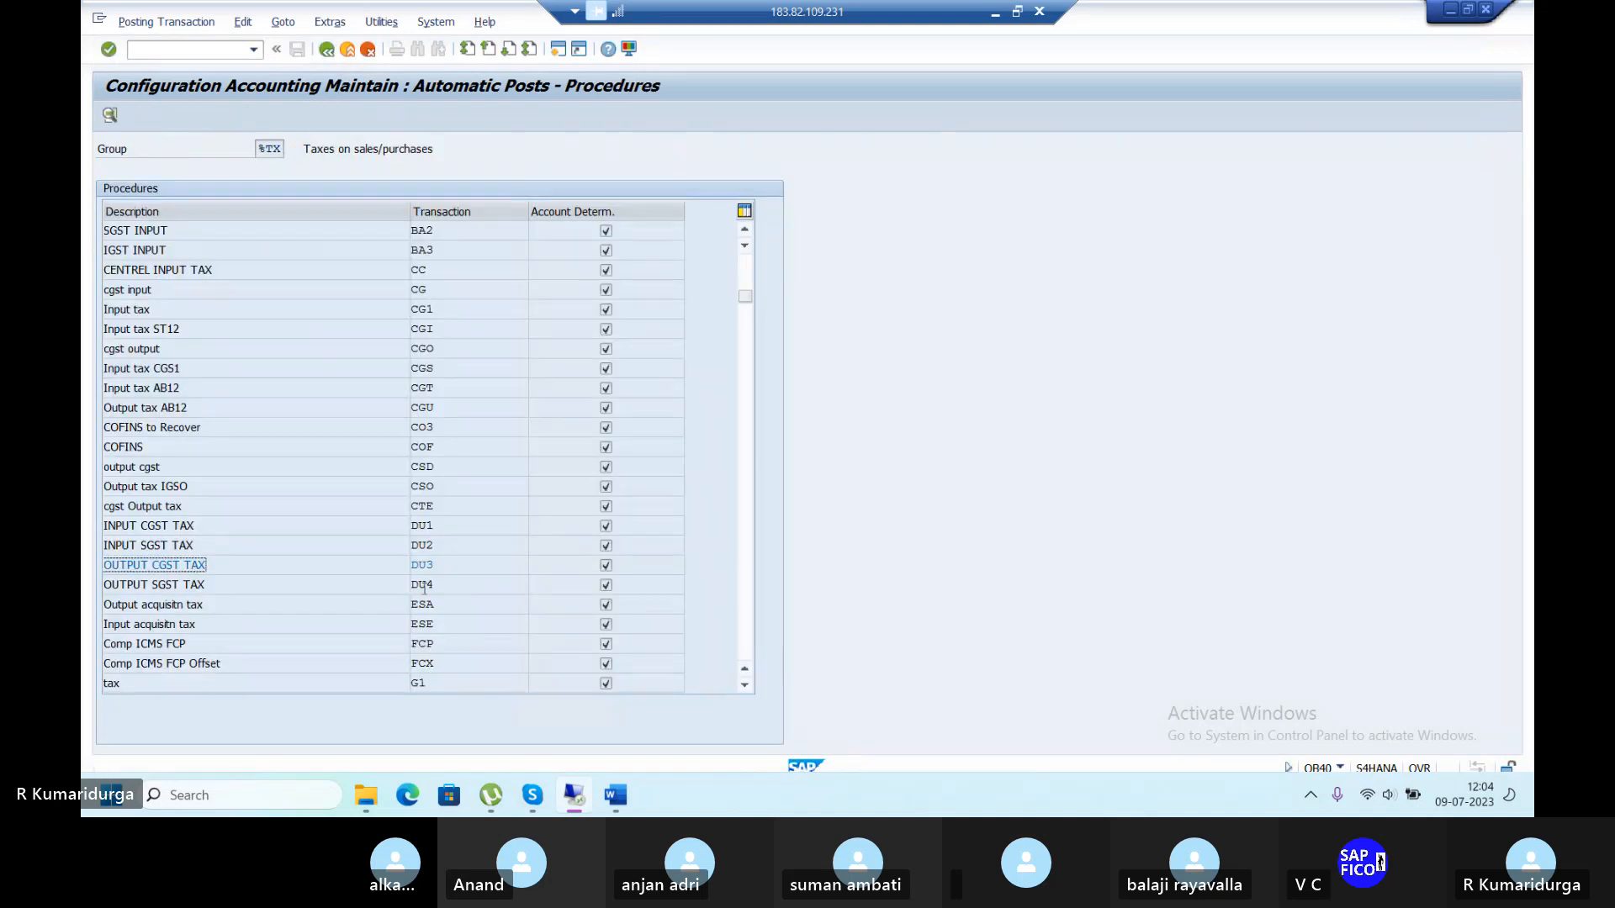
{"action": "double_click", "coordinate": [431, 582]}
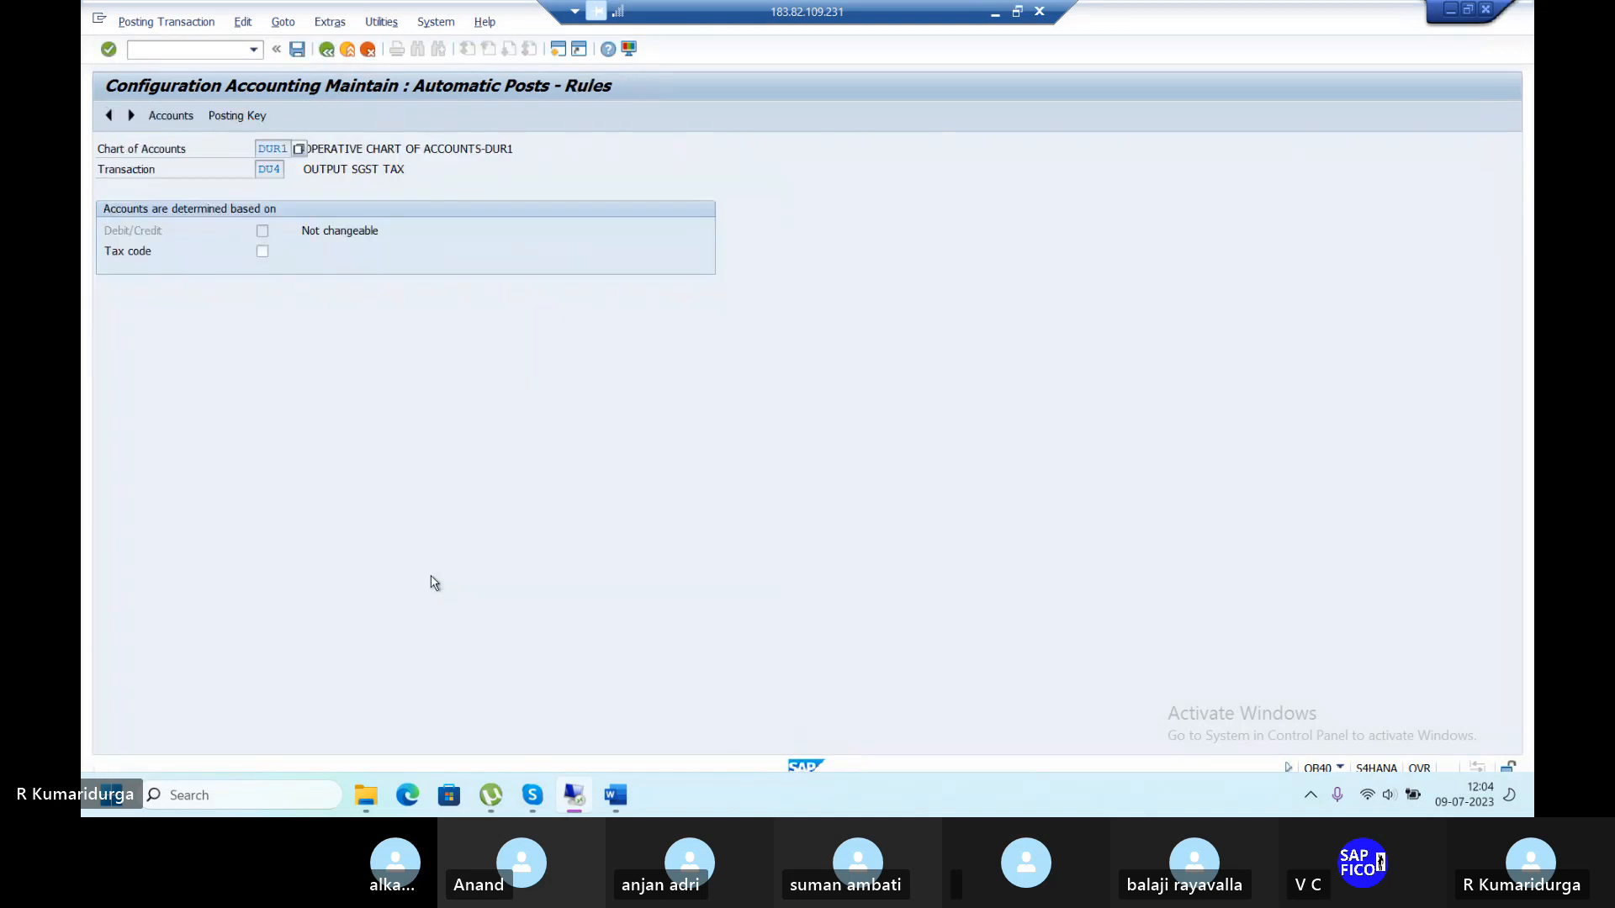
{"action": "left_click", "coordinate": [297, 50]}
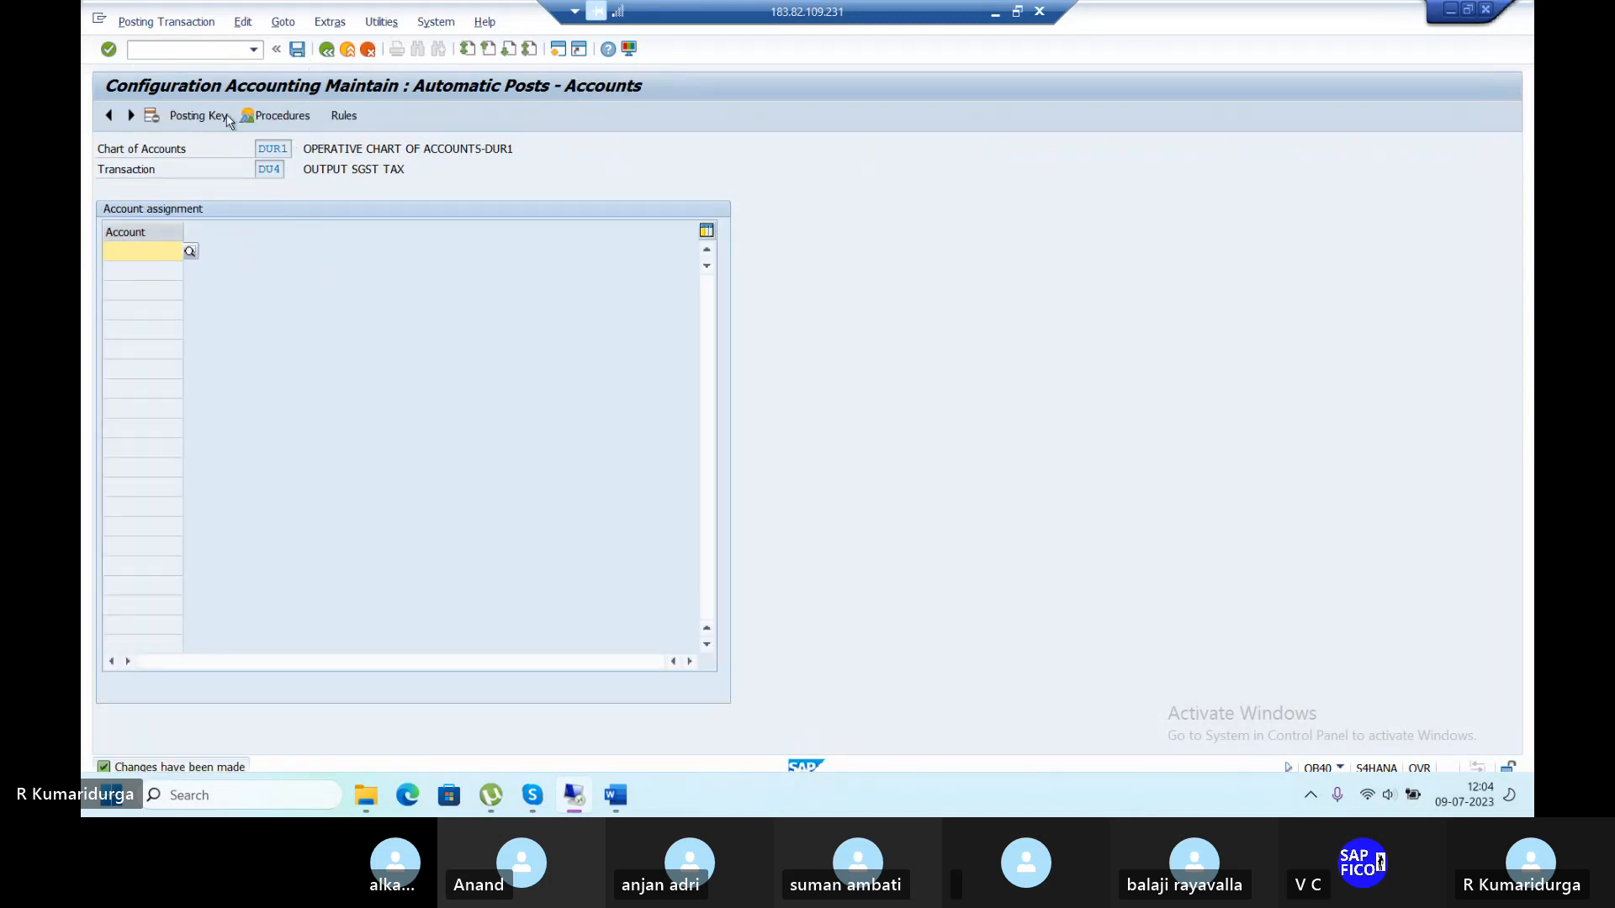
{"action": "left_click", "coordinate": [200, 115]}
{"action": "type", "text": "40"}
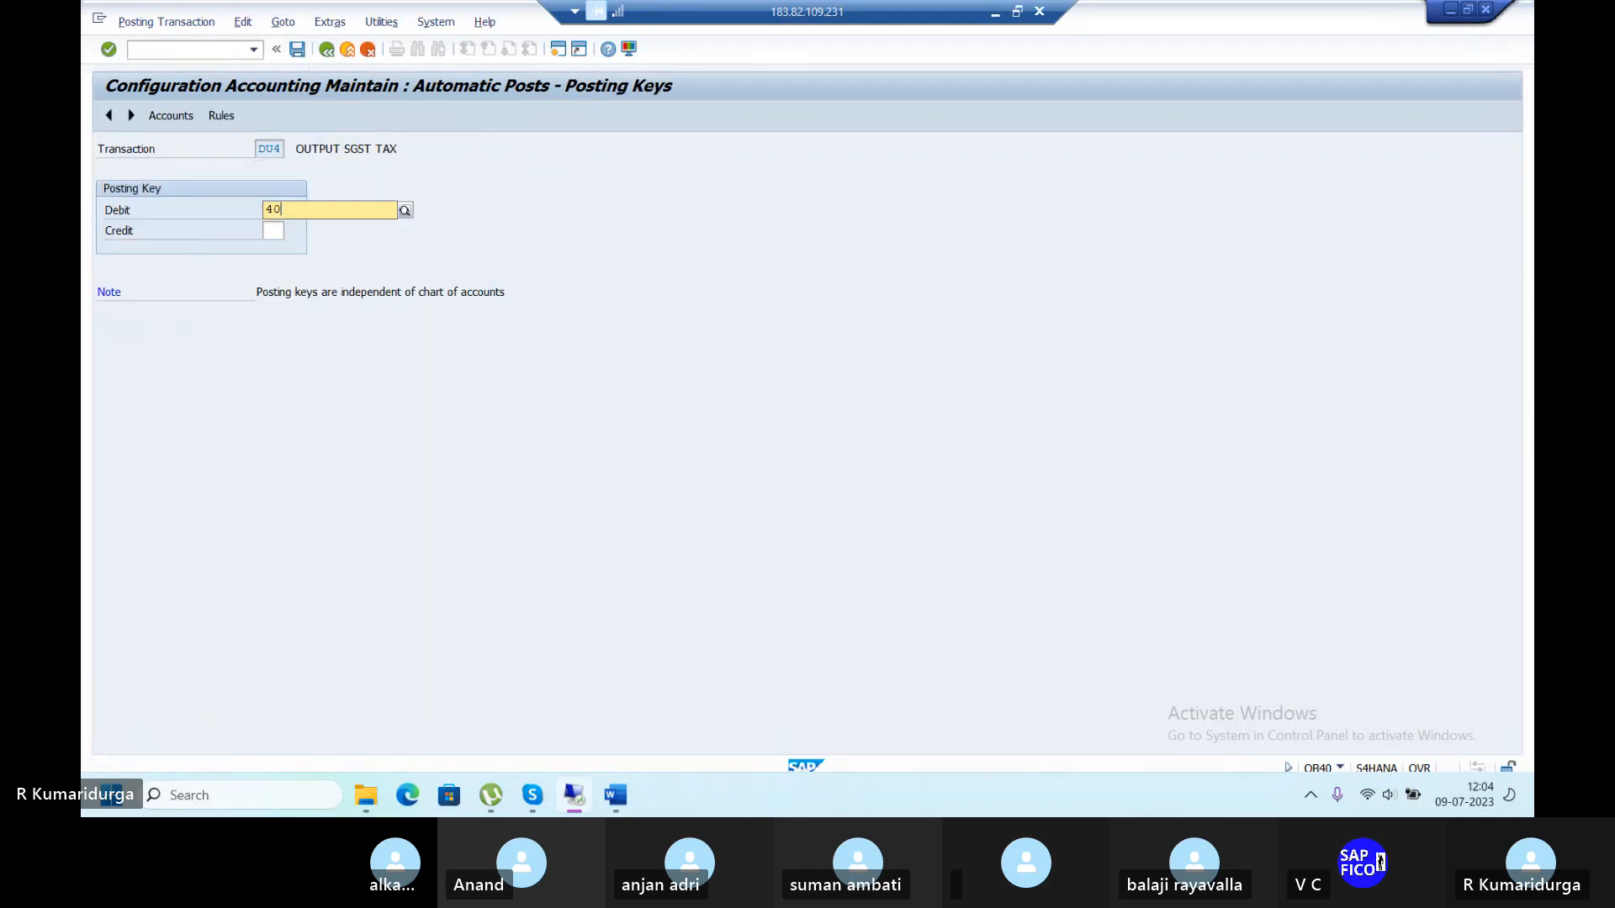
{"action": "key", "text": "Tab"}
{"action": "type", "text": "50"}
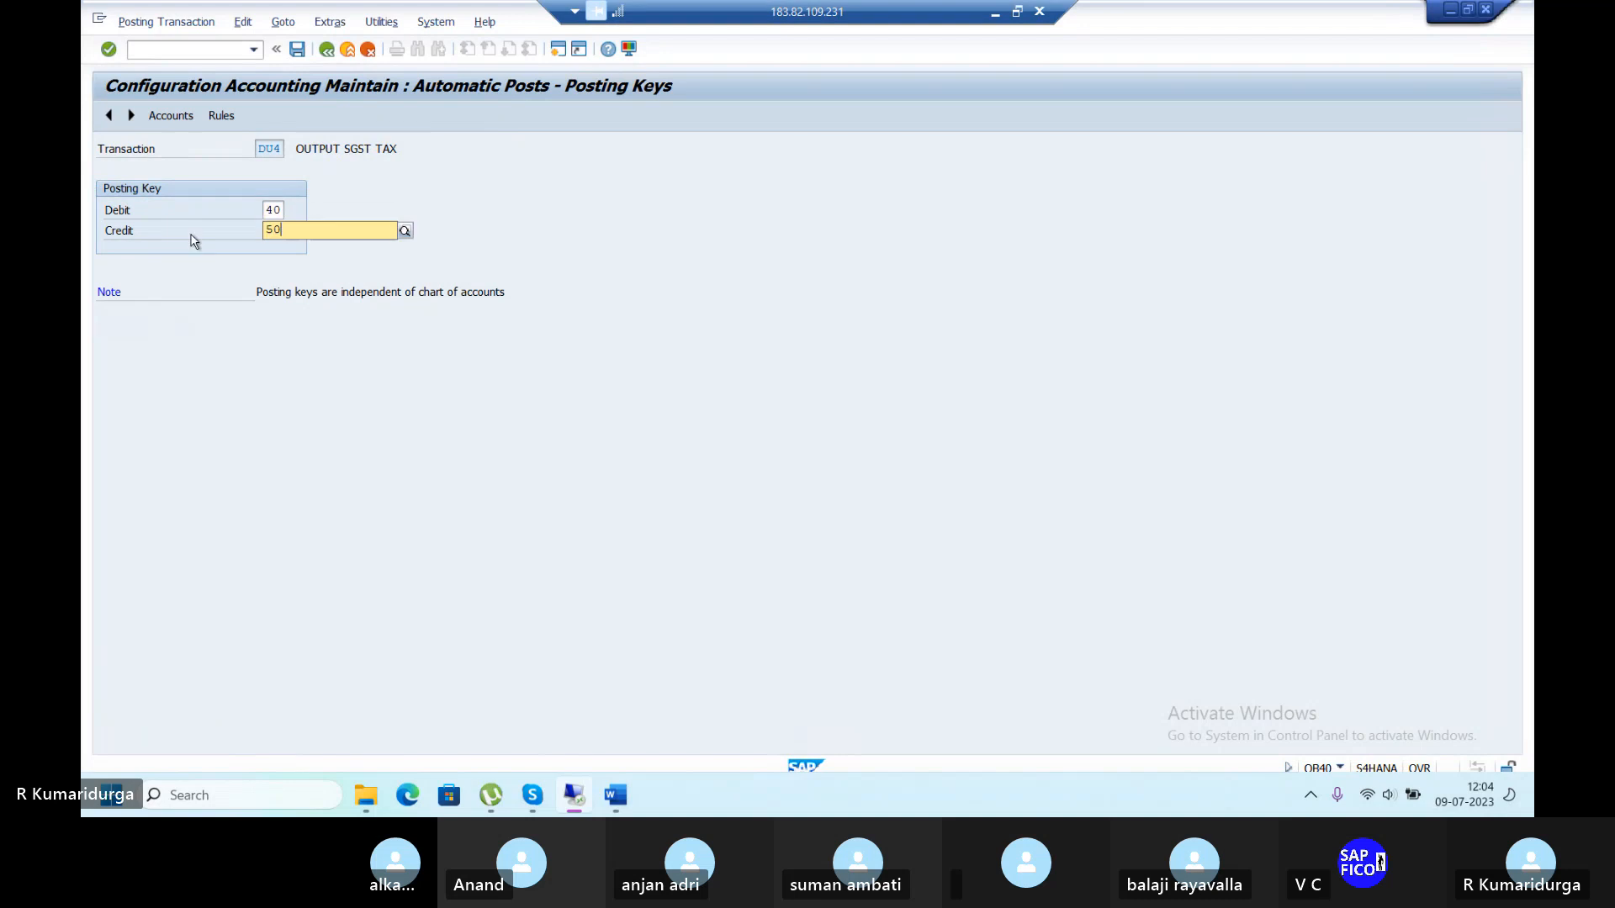
{"action": "key", "text": "Return"}
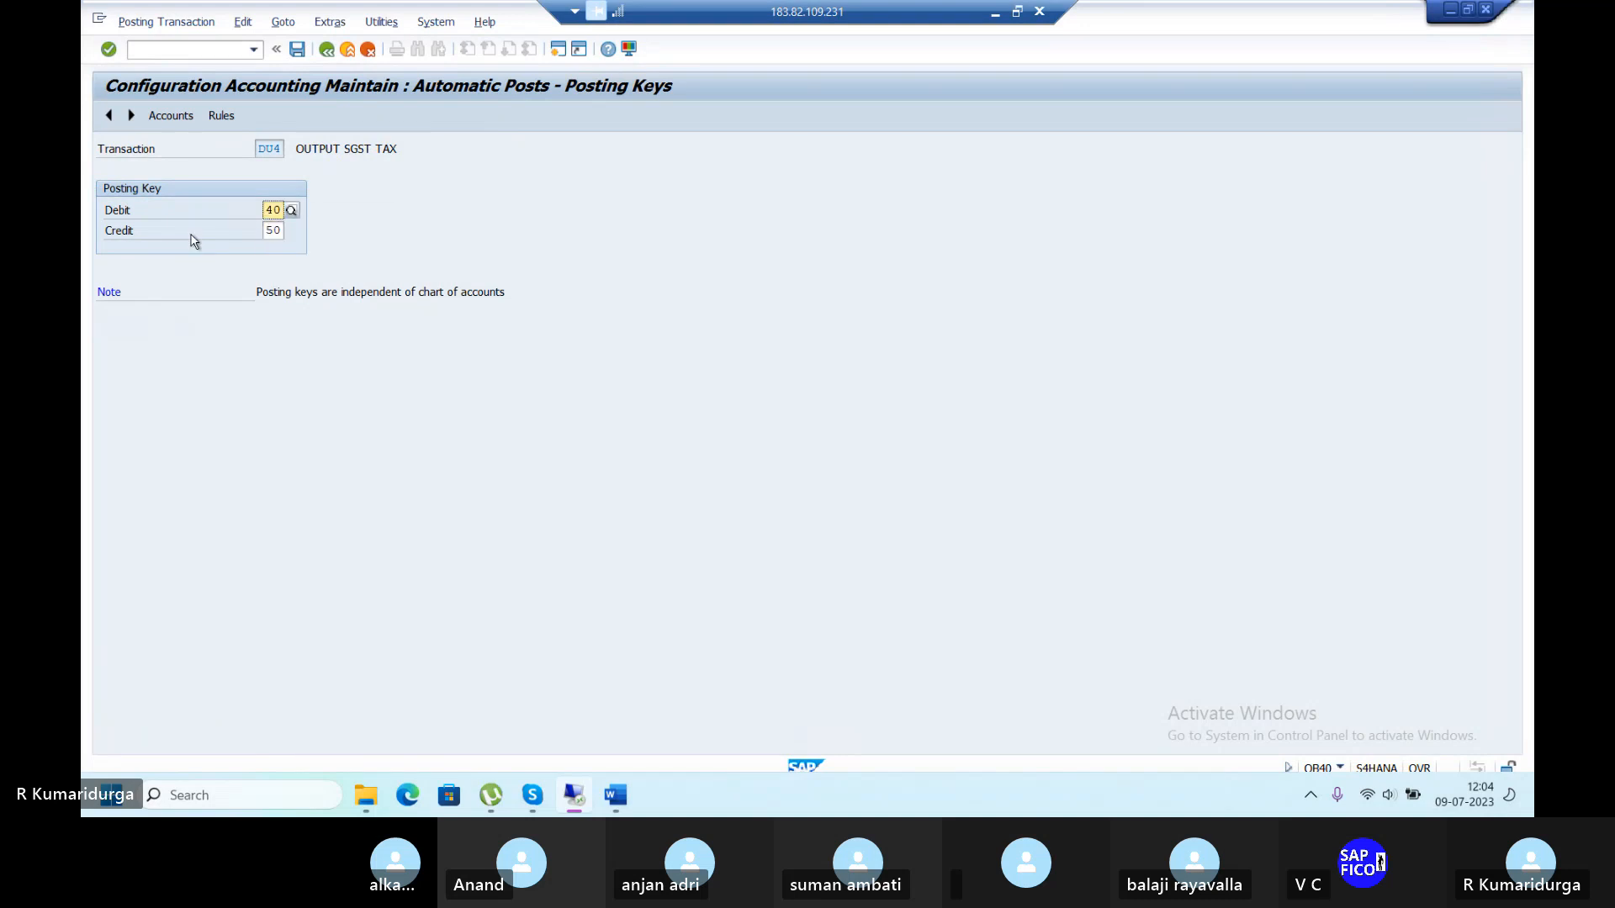
{"action": "left_click", "coordinate": [297, 51]}
{"action": "left_click", "coordinate": [439, 318]}
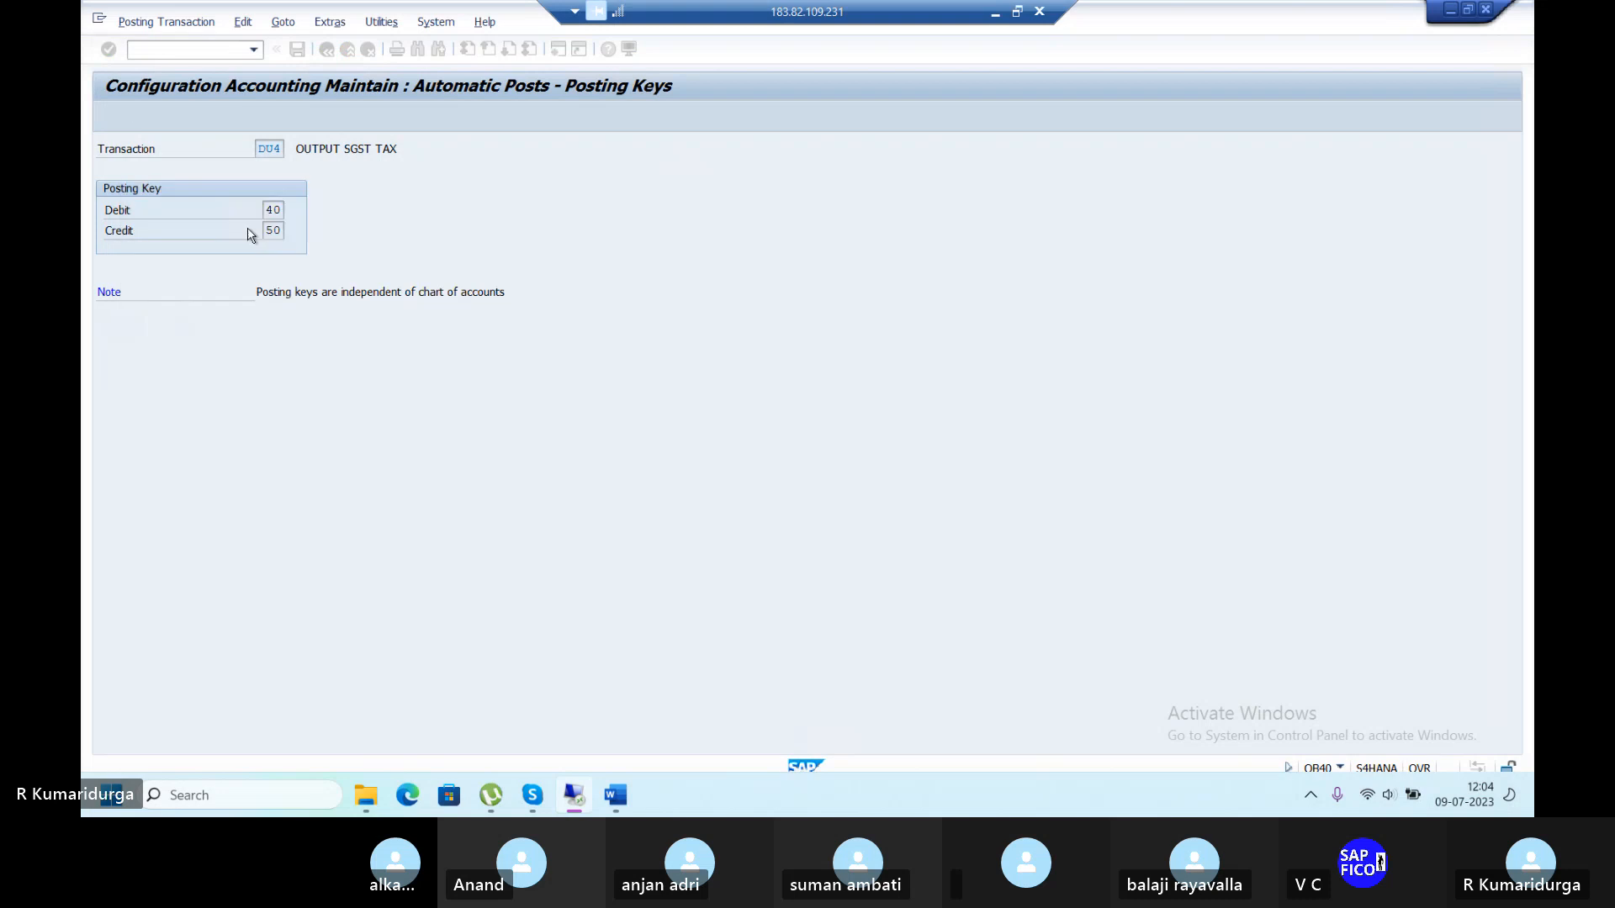
Assign 100504 OUTPUT SGST ACCOUNT to DU4, save it, and go back to the procedures list.
{"action": "left_click", "coordinate": [178, 116]}
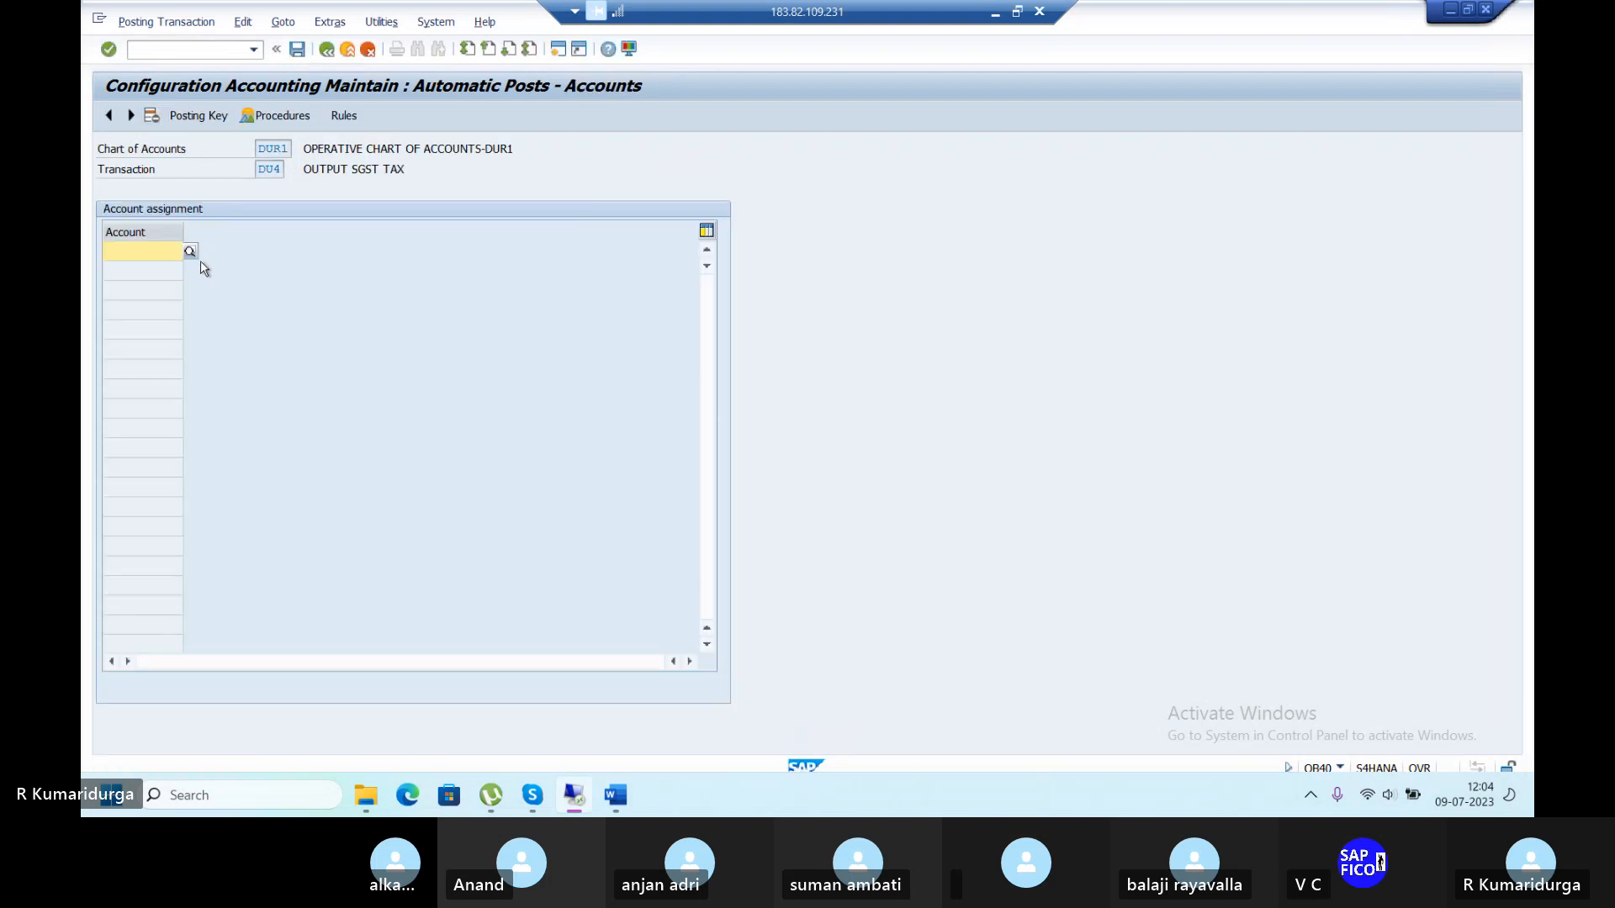
{"action": "left_click", "coordinate": [190, 254]}
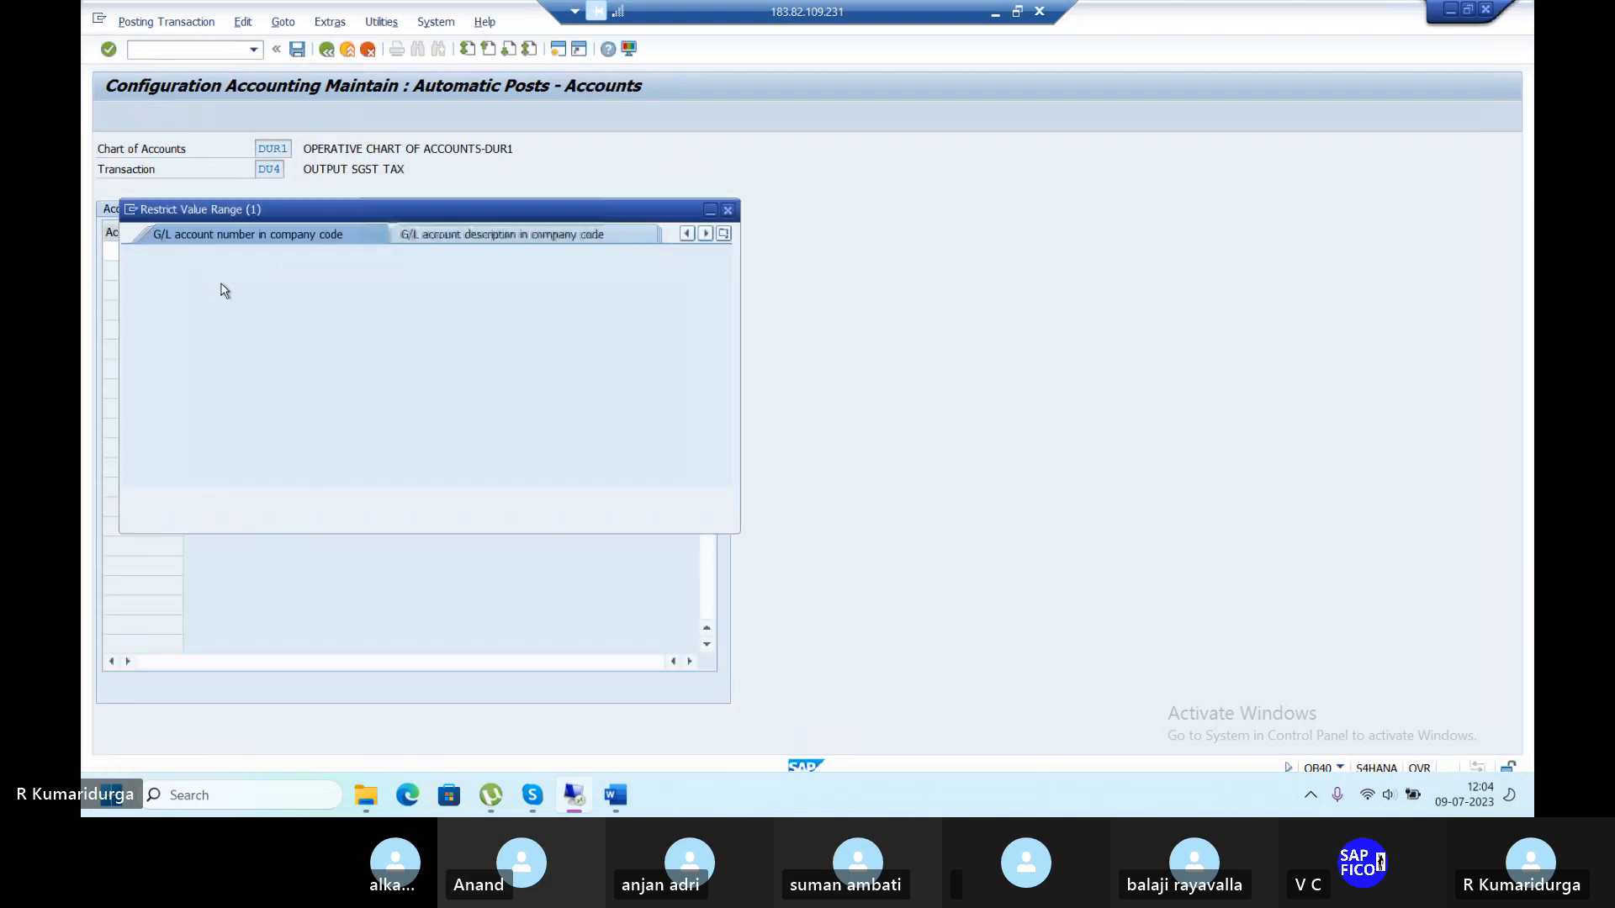
{"action": "key", "text": "Return"}
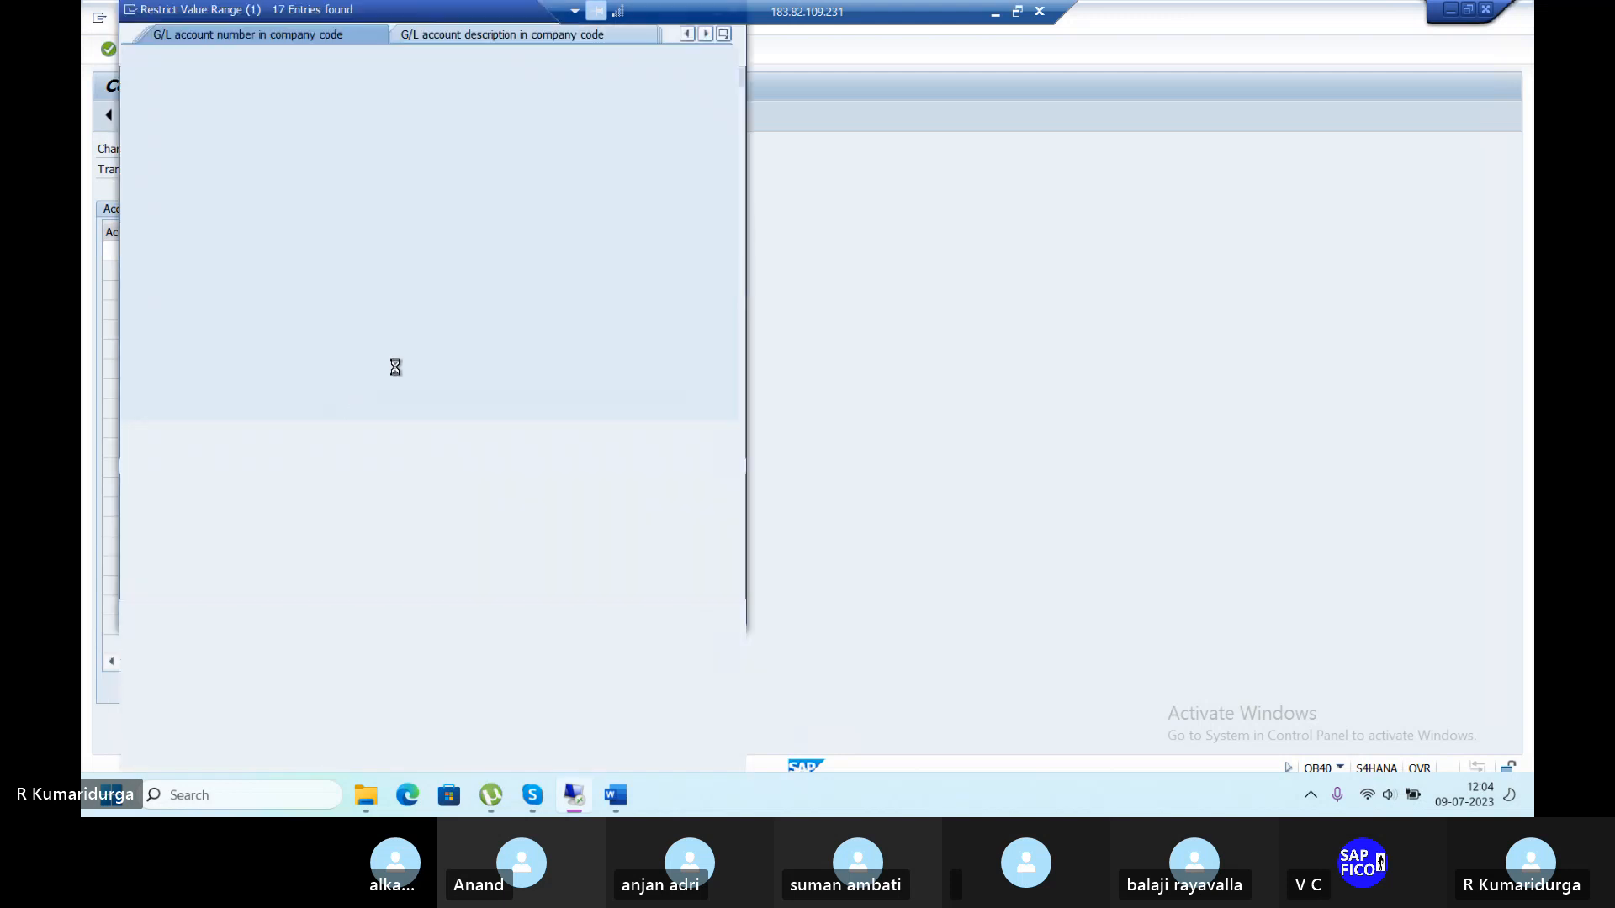
{"action": "left_click", "coordinate": [260, 184]}
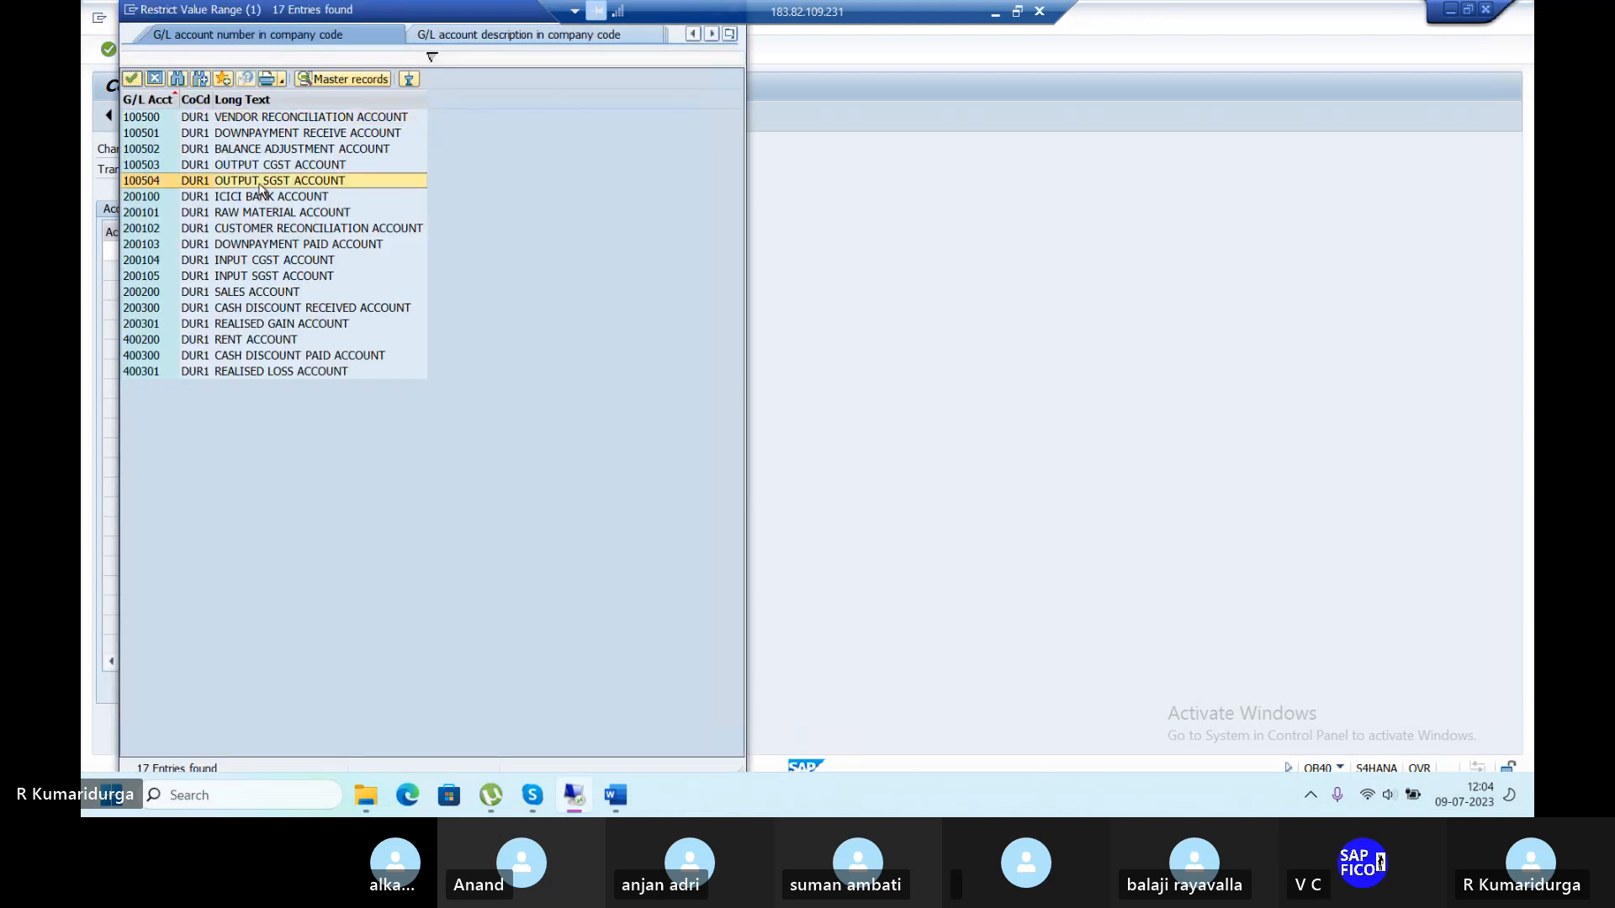
{"action": "double_click", "coordinate": [260, 185]}
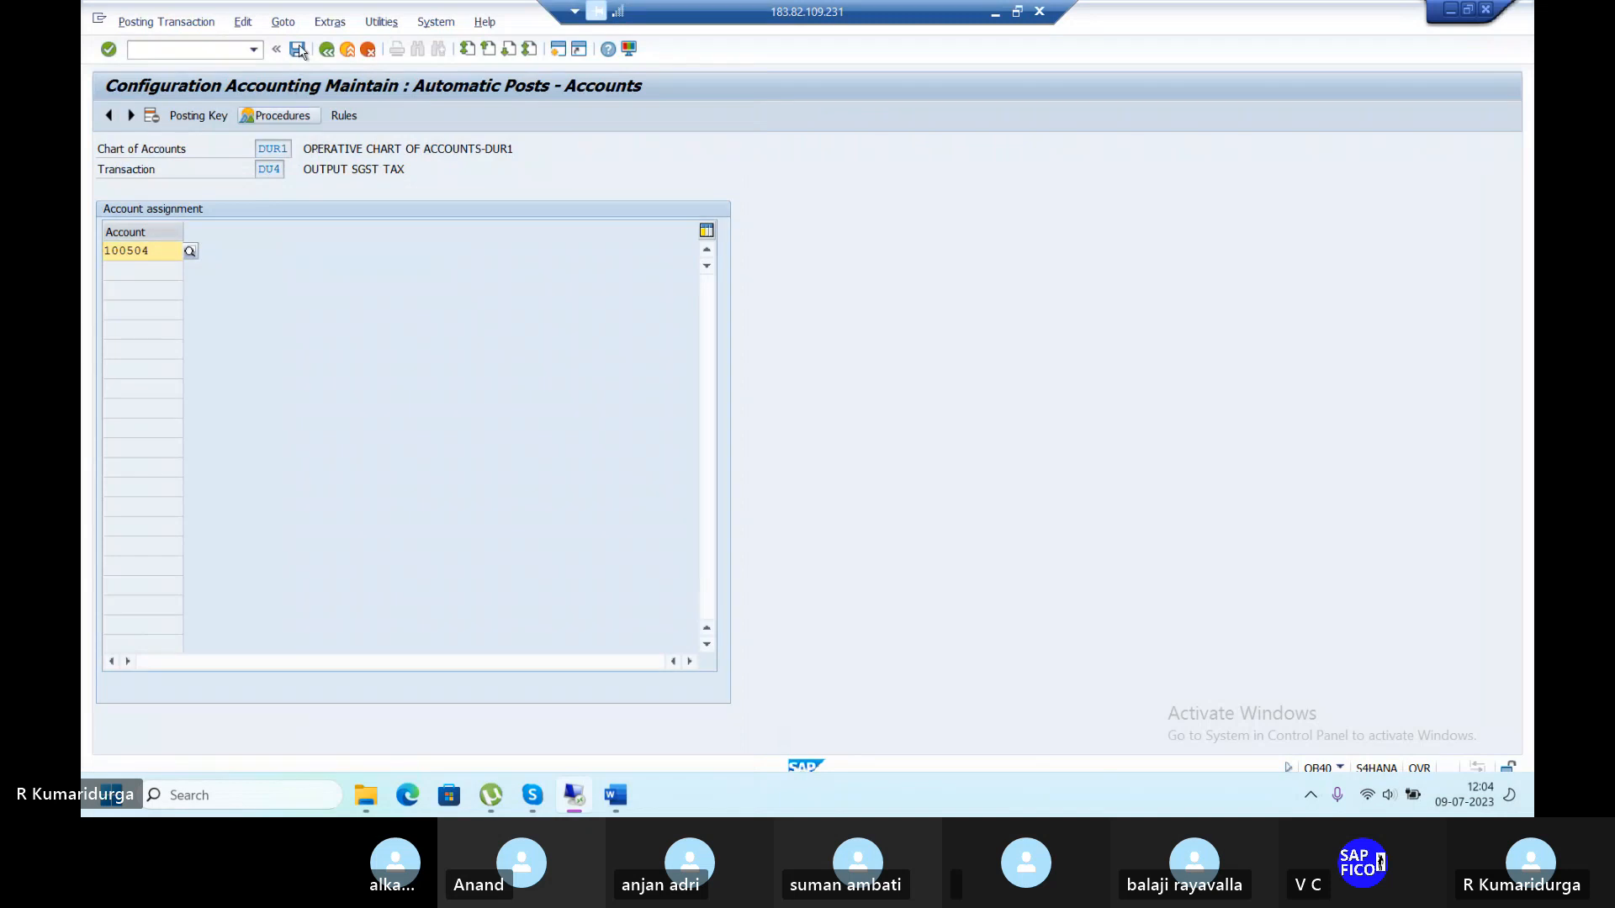
{"action": "key", "text": "ctrl+s"}
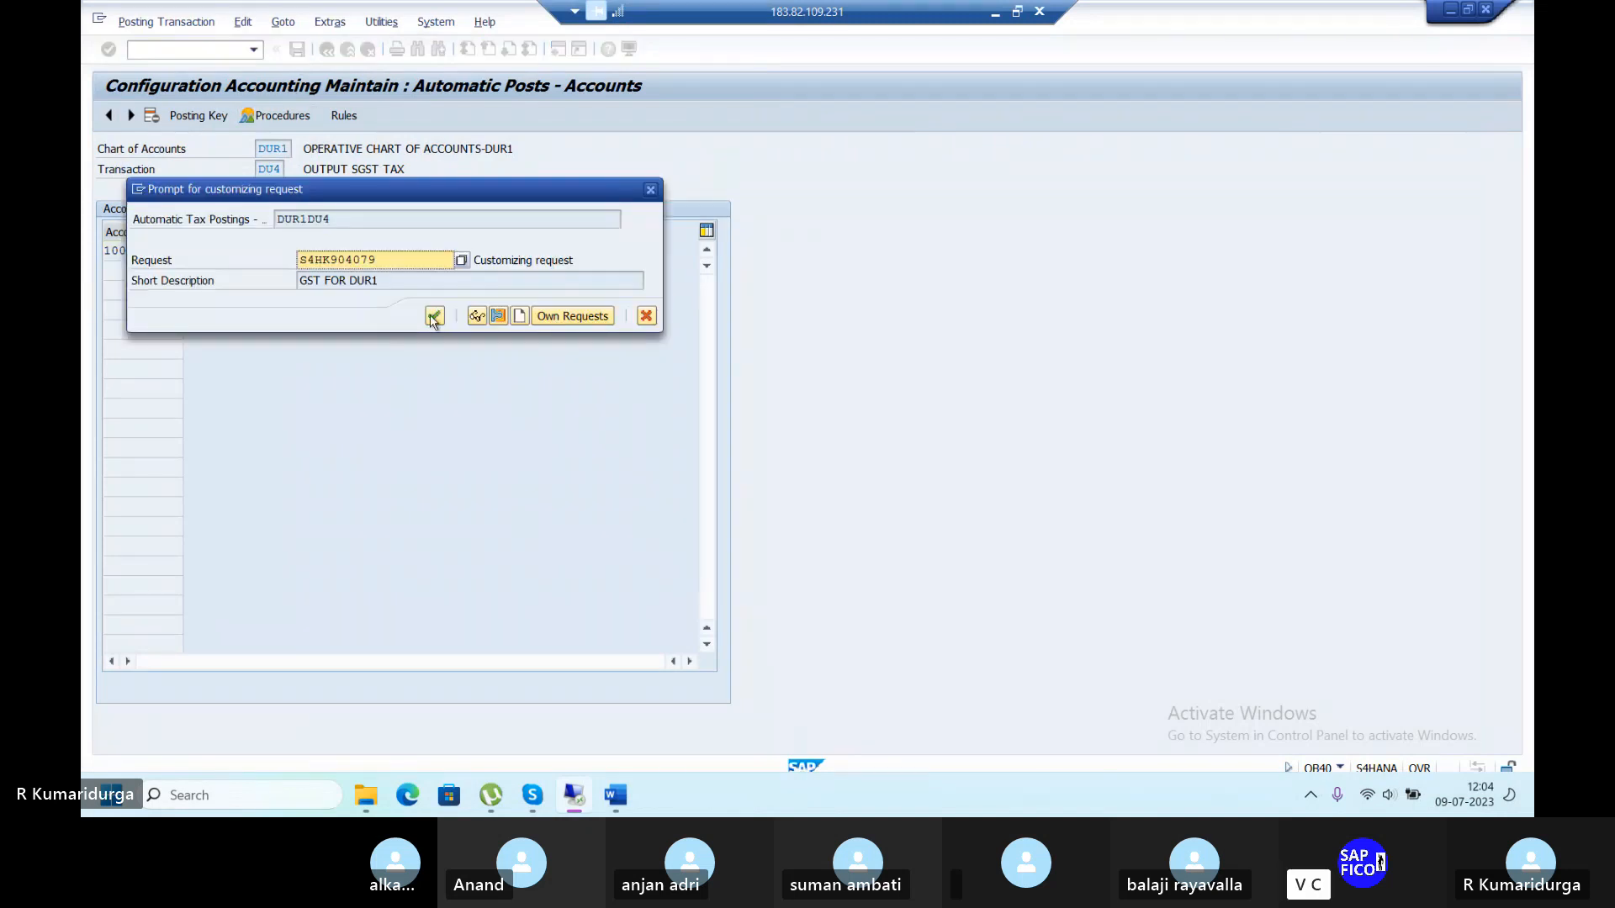
{"action": "left_click", "coordinate": [434, 317]}
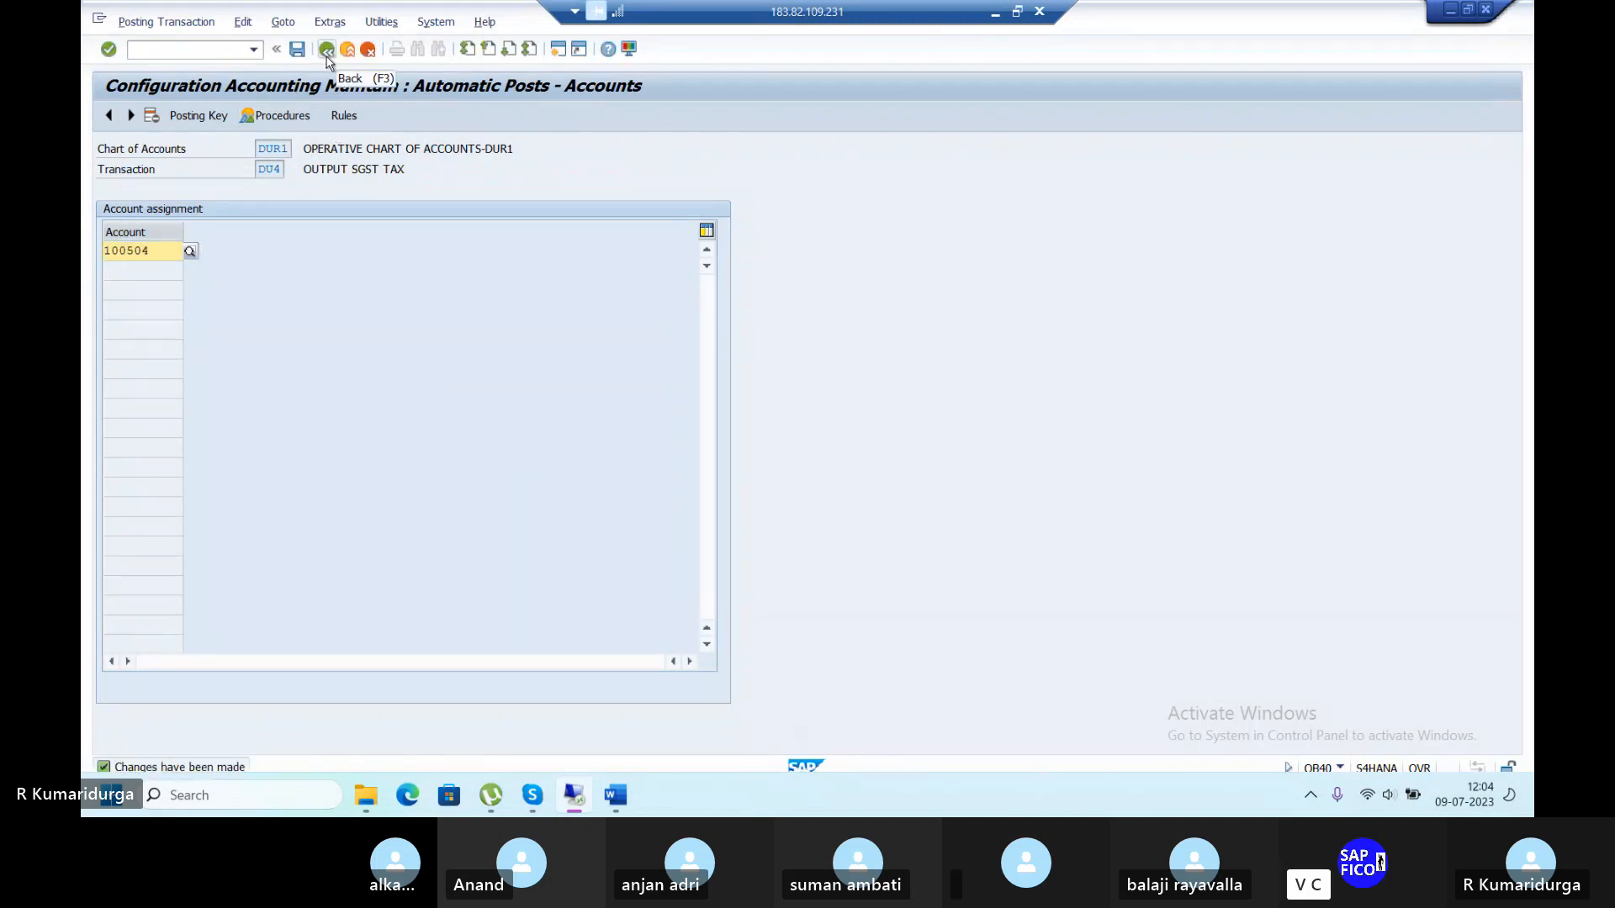
{"action": "key", "text": "F3"}
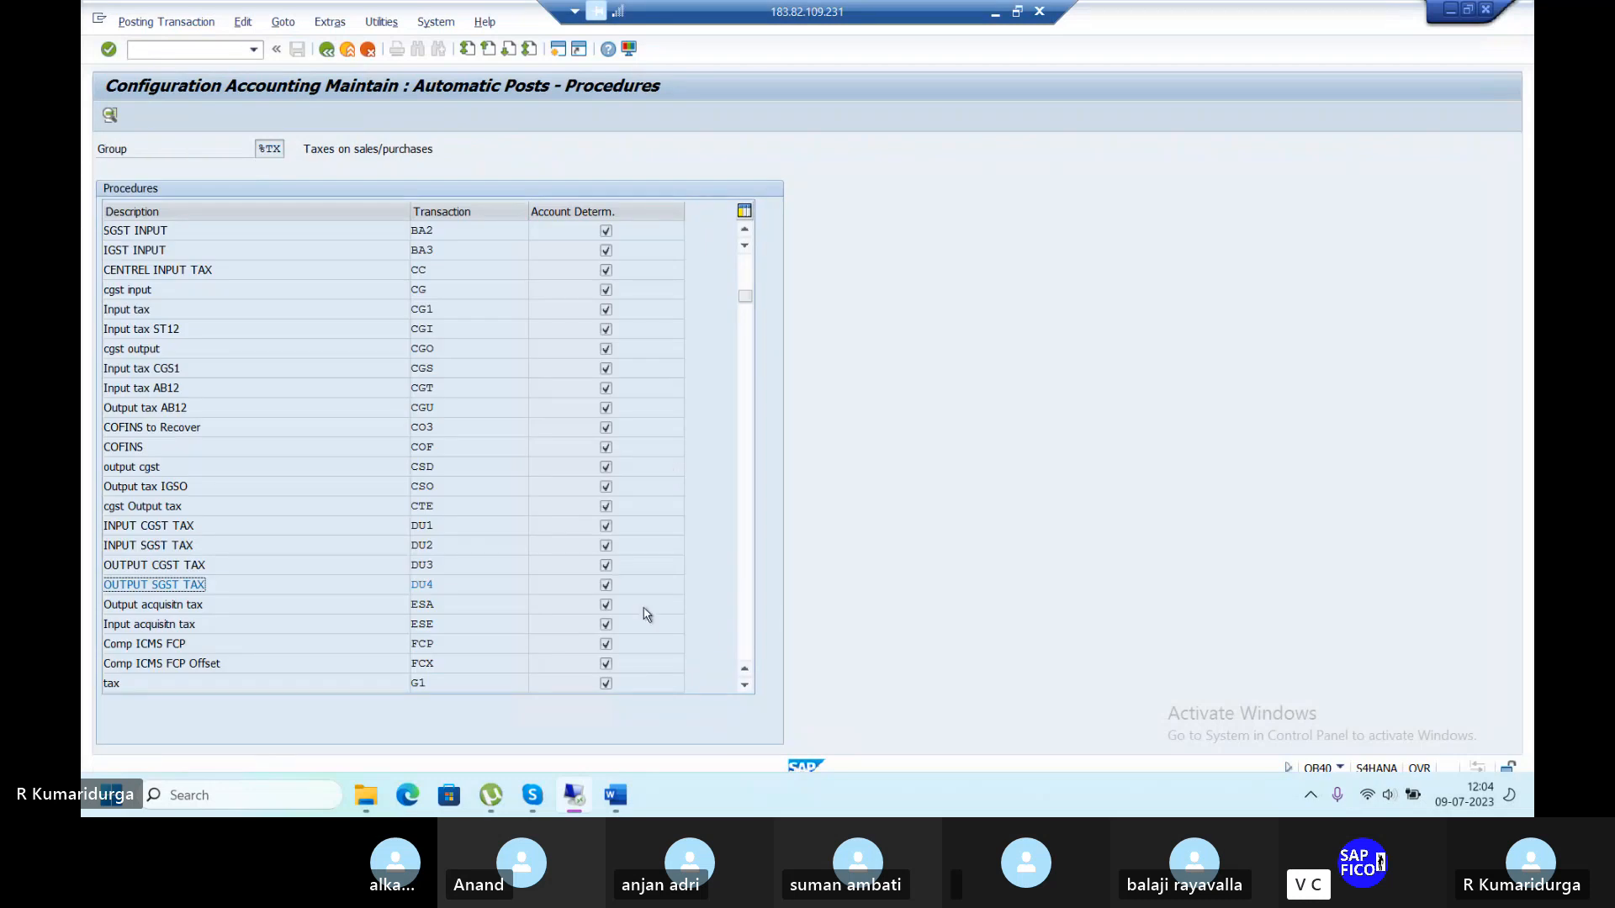
{"action": "left_click", "coordinate": [618, 793]}
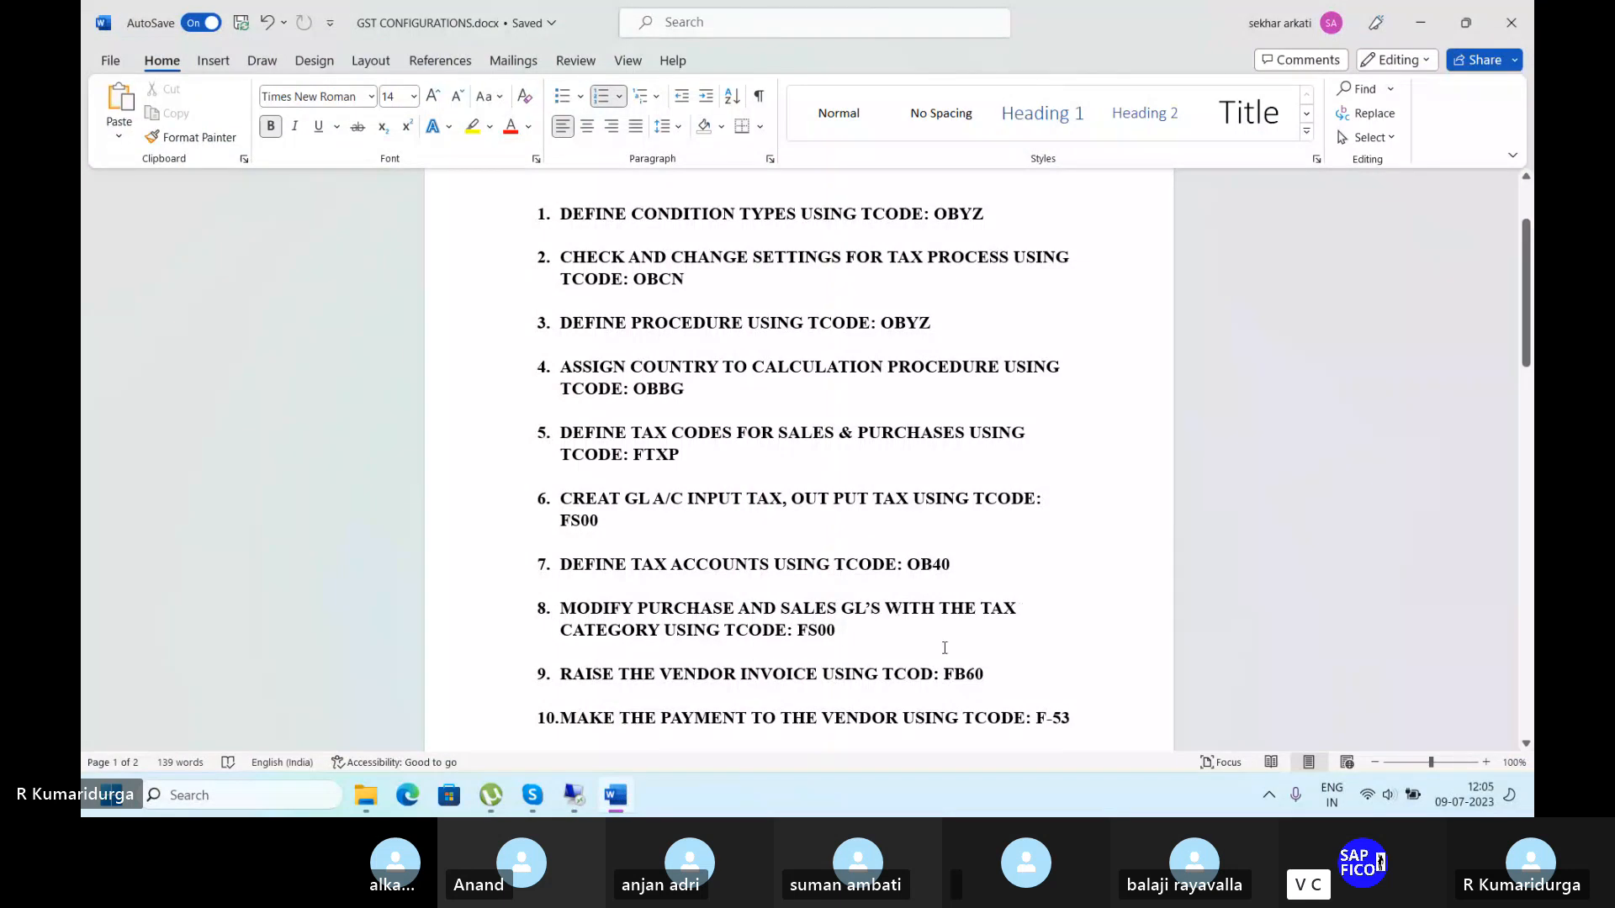
After reviewing the GST CONFIGURATIONS.docx checklist, return to the SAP OB40 procedures list.
{"action": "left_click", "coordinate": [575, 795]}
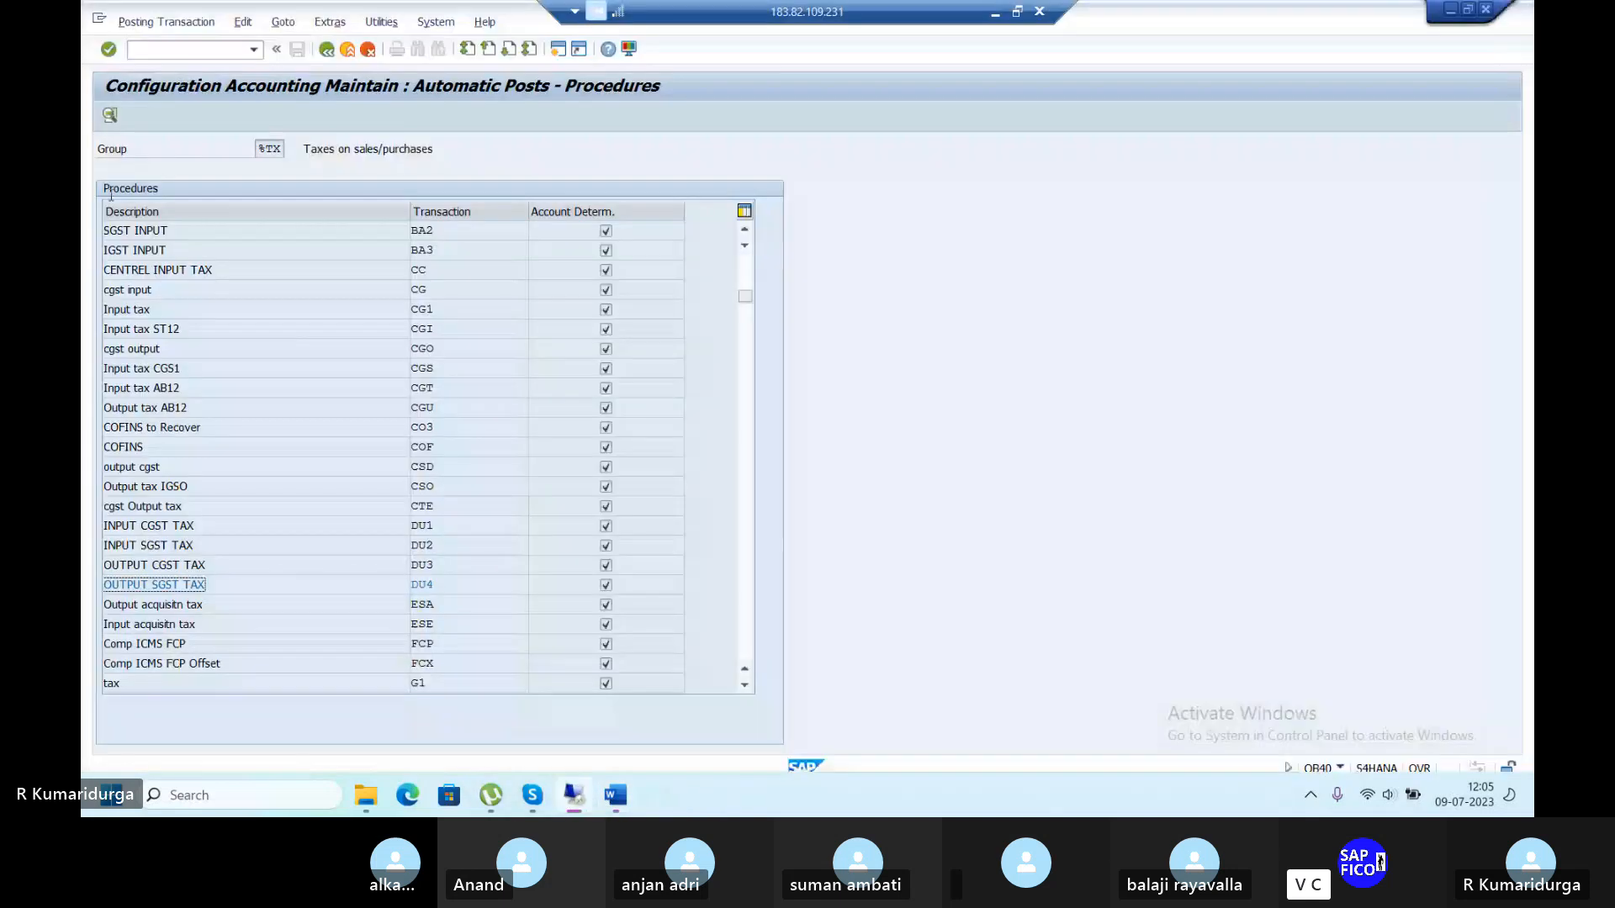
In FS00, set raw material account 200101's tax category to 1D INPUT TAX @5% and save.
{"action": "left_click", "coordinate": [170, 51]}
{"action": "type", "text": "/"}
{"action": "type", "text": "NFS0"}
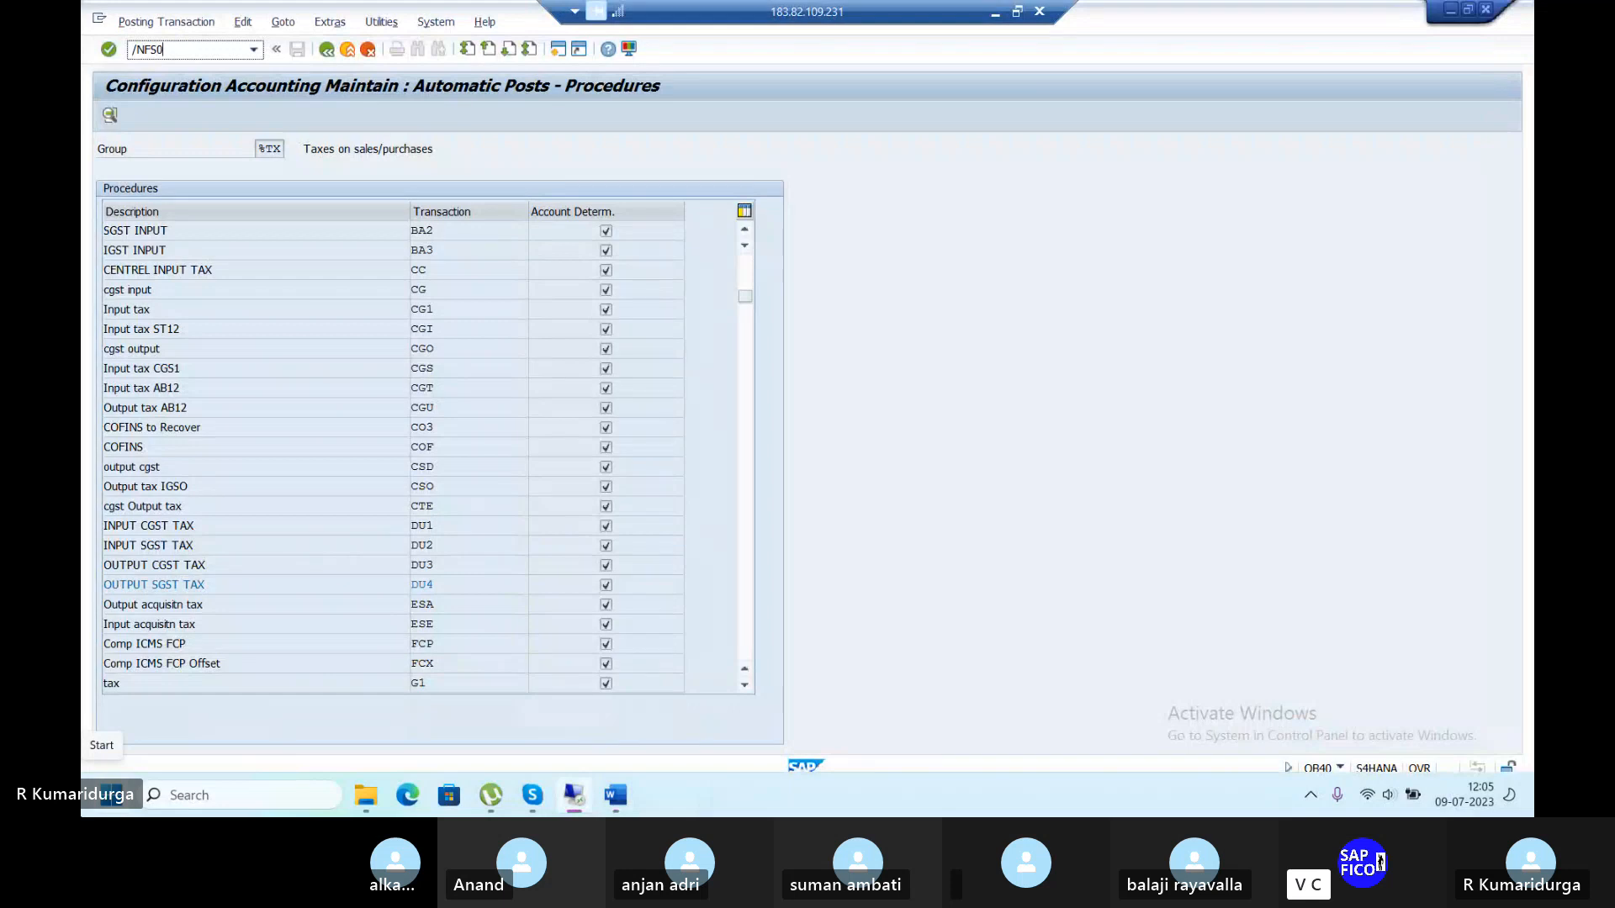
{"action": "type", "text": "0"}
{"action": "key", "text": "Return"}
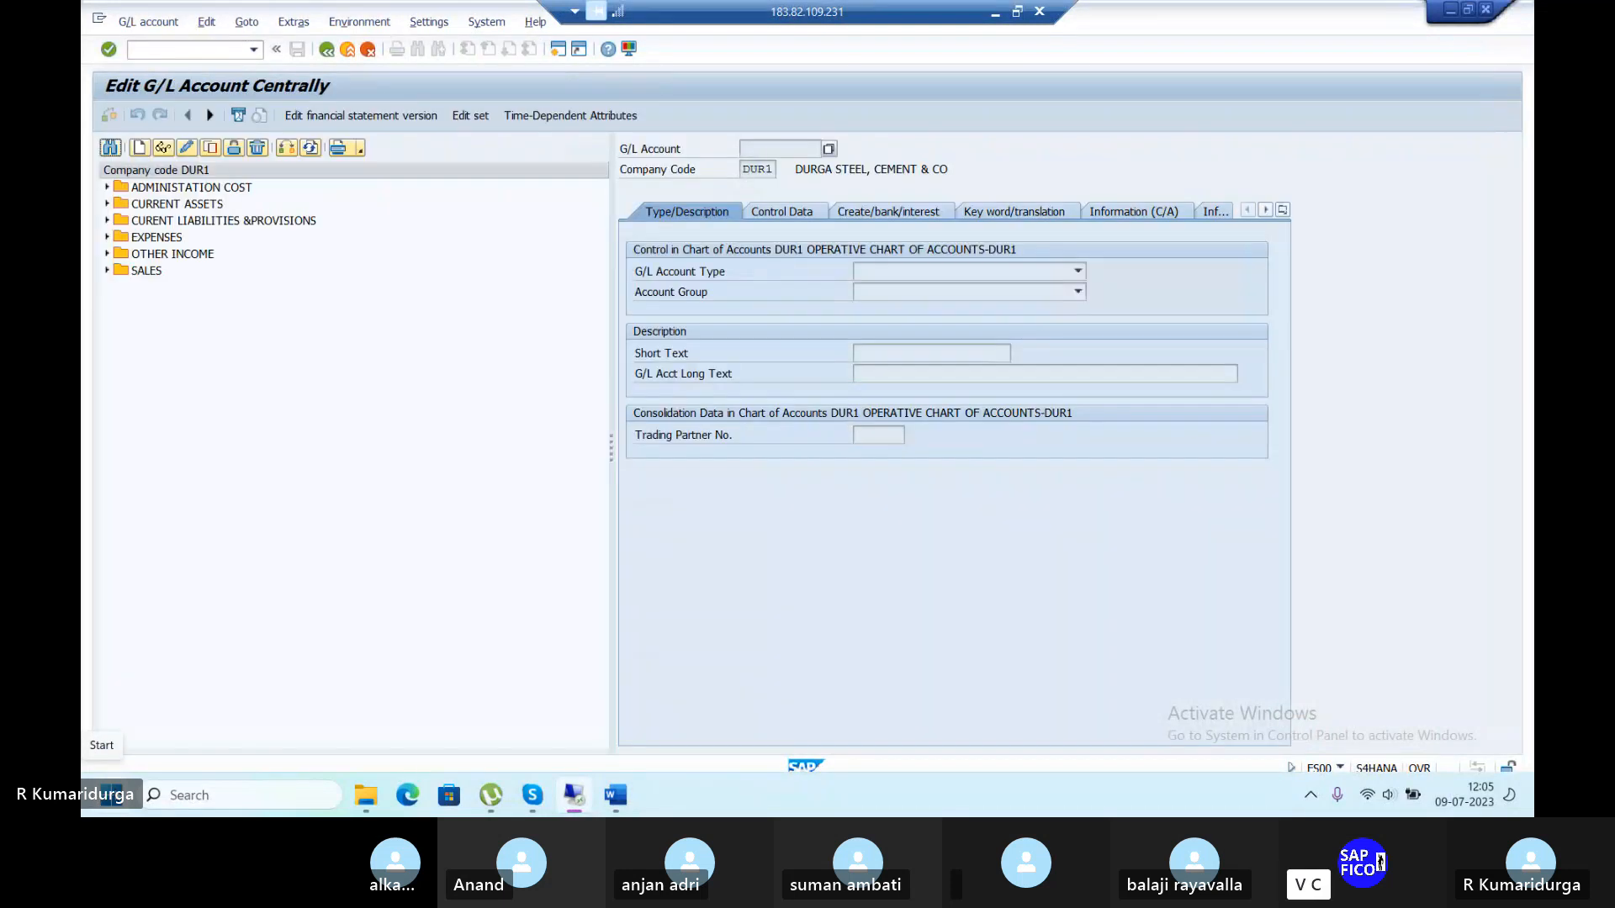
{"action": "left_click", "coordinate": [107, 205]}
{"action": "double_click", "coordinate": [265, 239]}
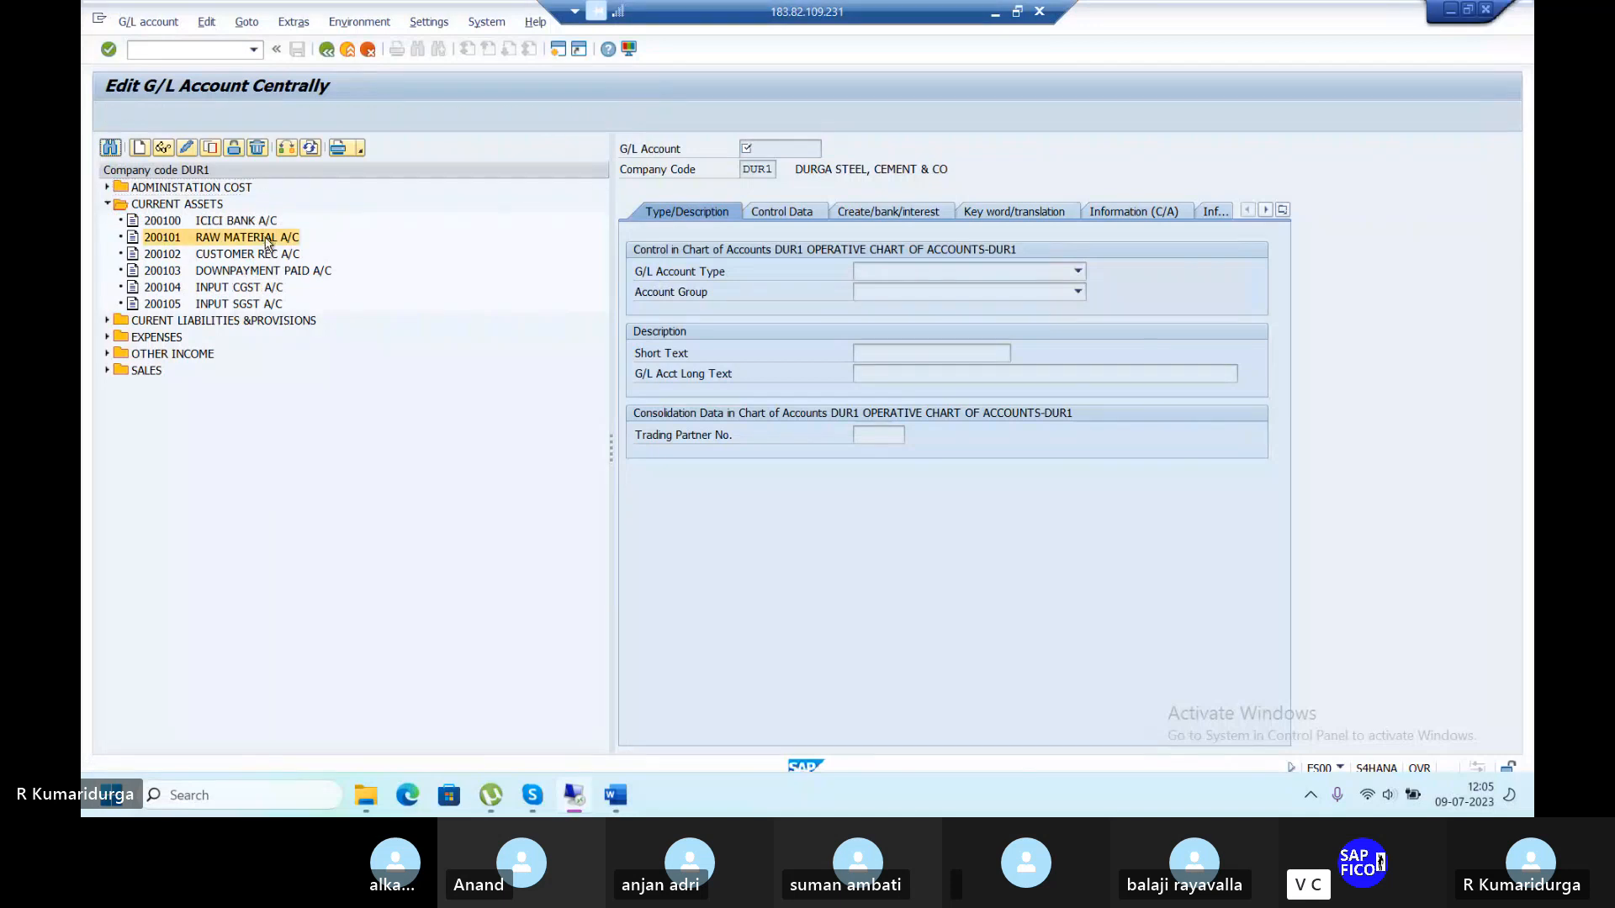
{"action": "left_click", "coordinate": [186, 148]}
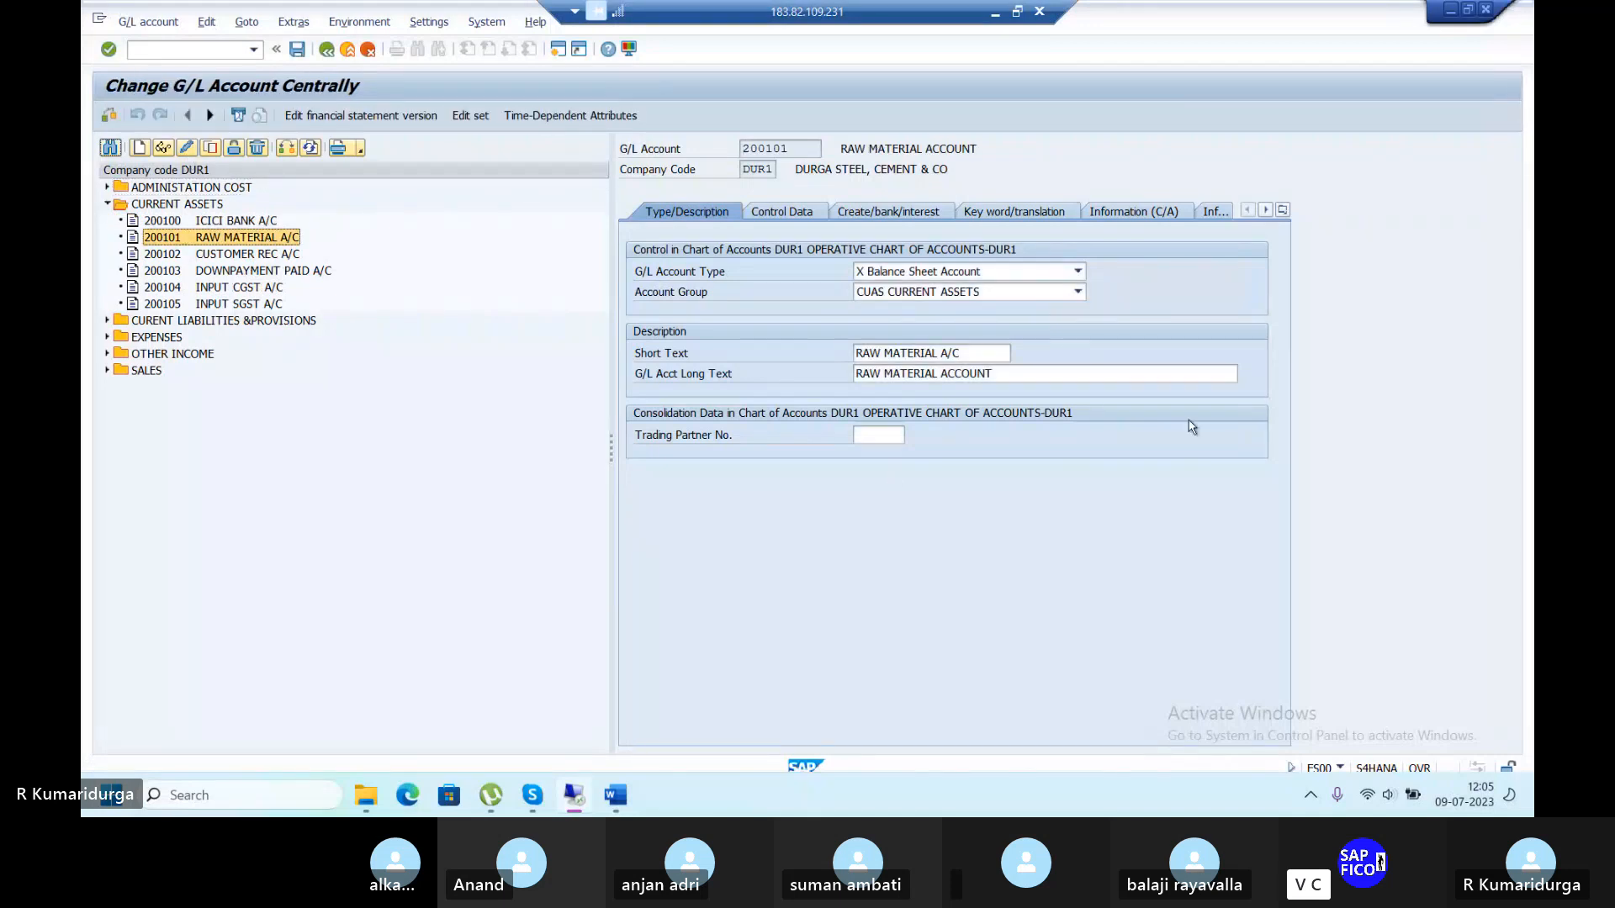
{"action": "left_click", "coordinate": [781, 212]}
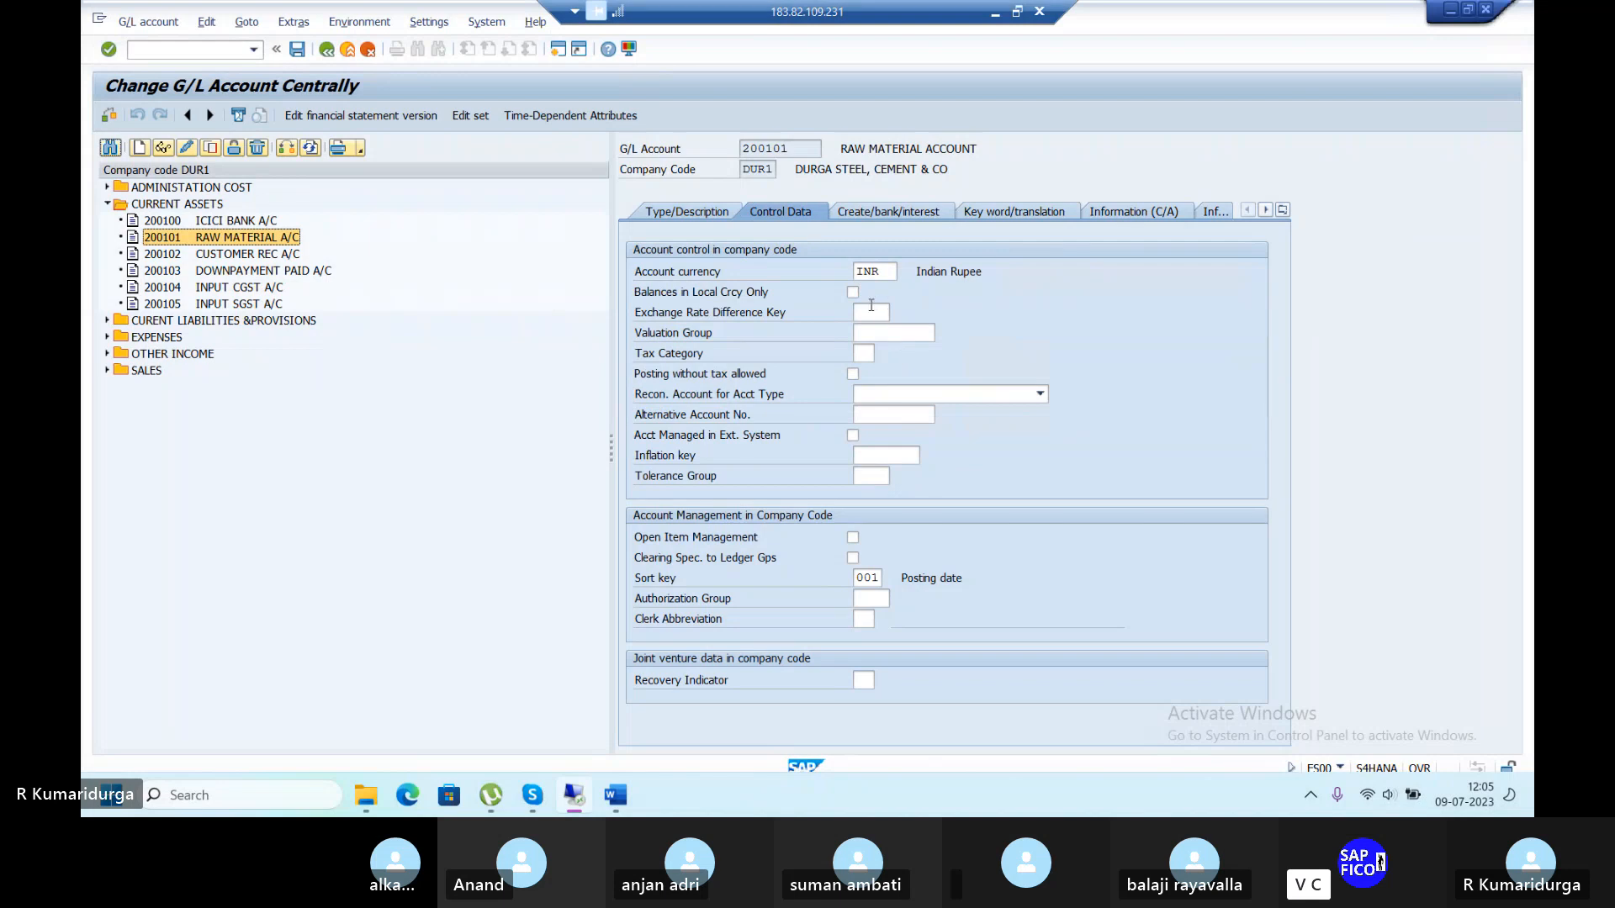
{"action": "left_click", "coordinate": [864, 353]}
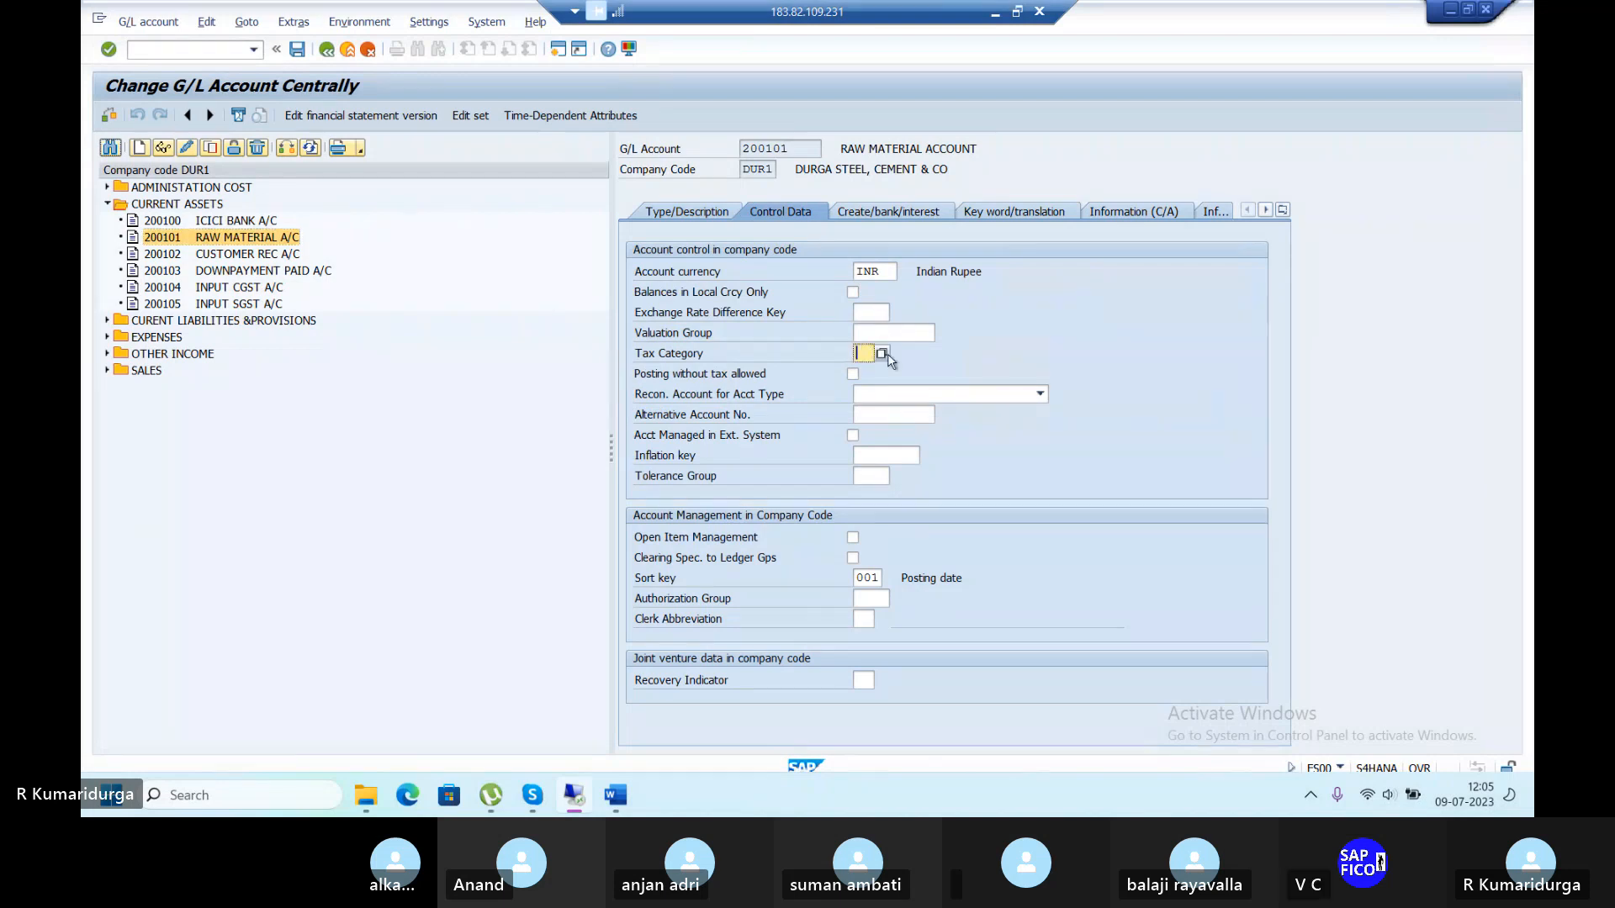
{"action": "left_click", "coordinate": [881, 353]}
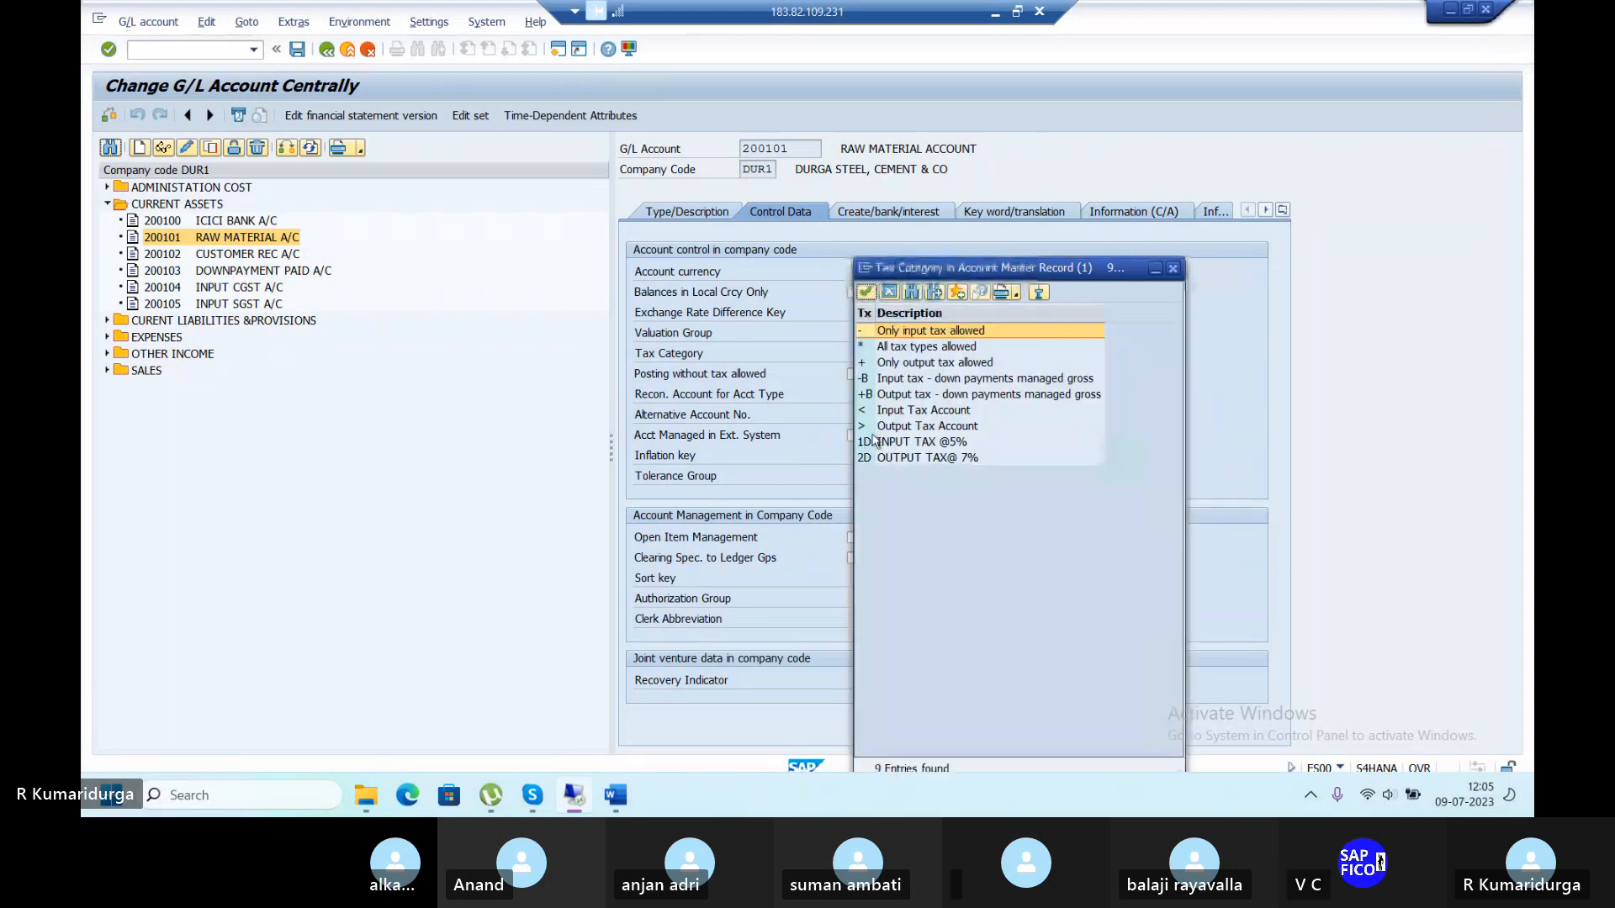
{"action": "double_click", "coordinate": [872, 445]}
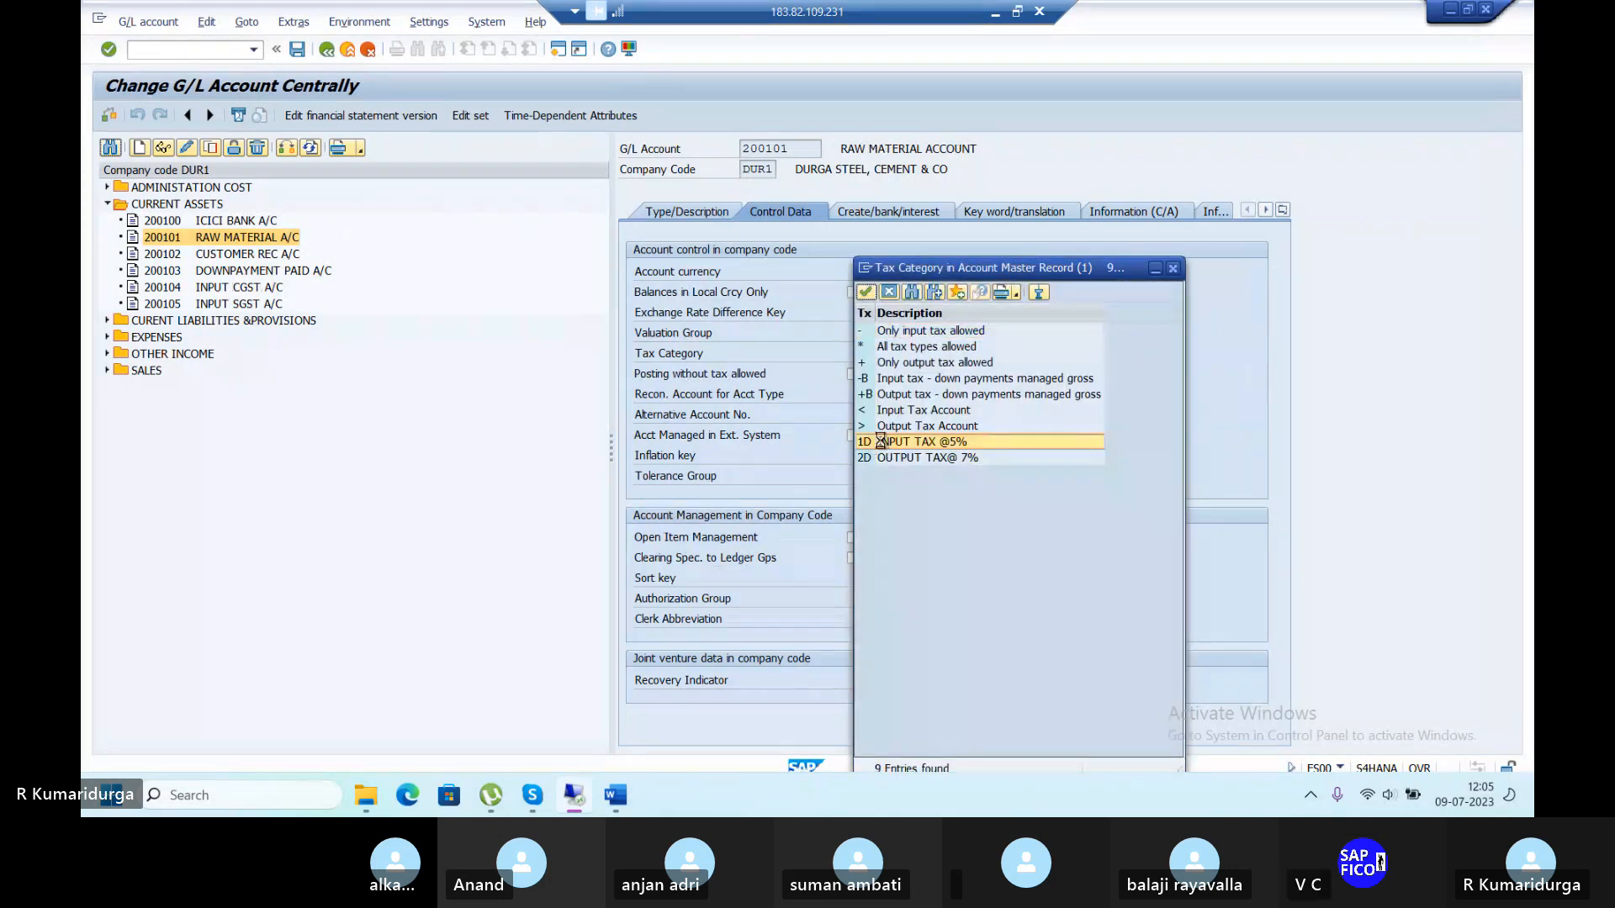
{"action": "left_click", "coordinate": [297, 50]}
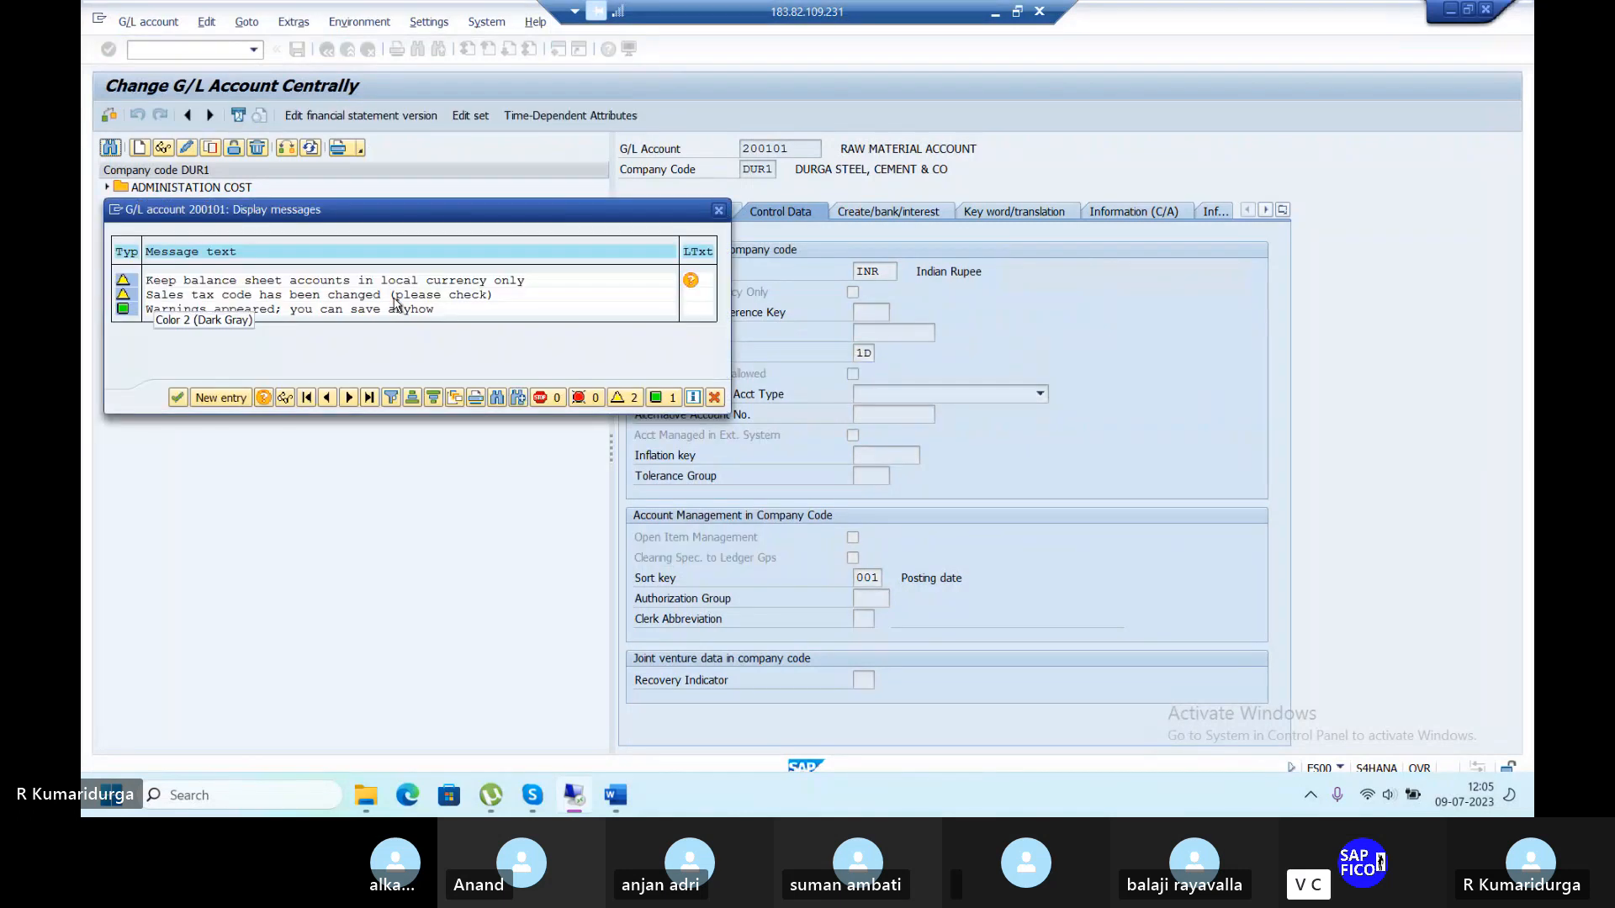
{"action": "key", "text": "Return"}
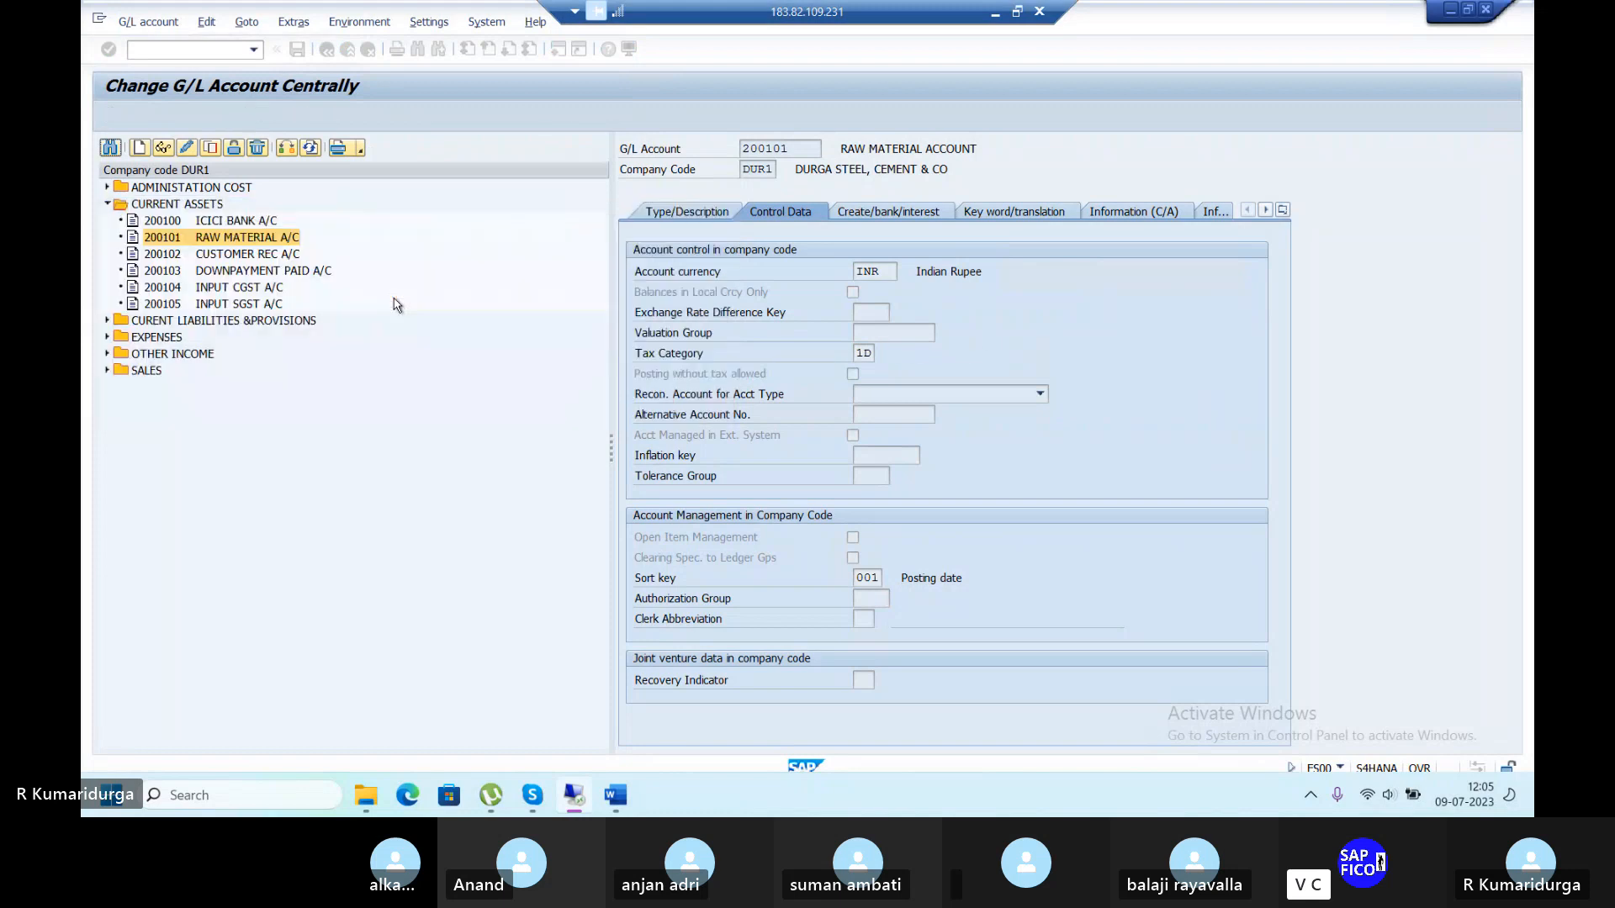
Set tax category 2D OUTPUT TAX@ 7% on sales account 200200 and save, accepting the warning.
{"action": "left_click", "coordinate": [106, 371]}
{"action": "double_click", "coordinate": [182, 387]}
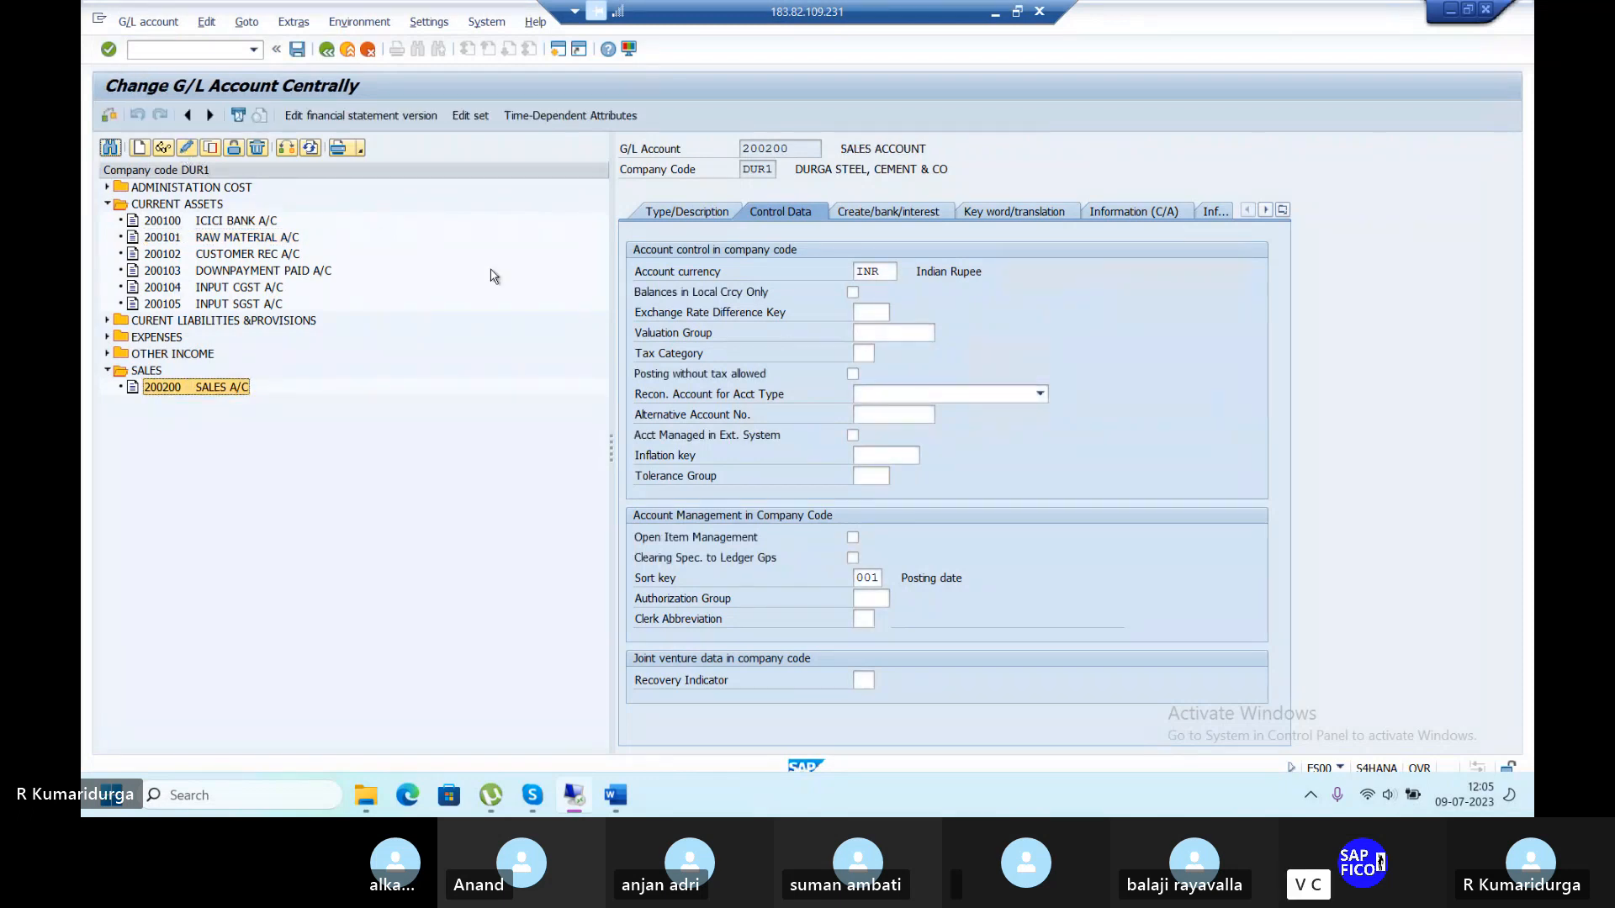
{"action": "left_click", "coordinate": [864, 353]}
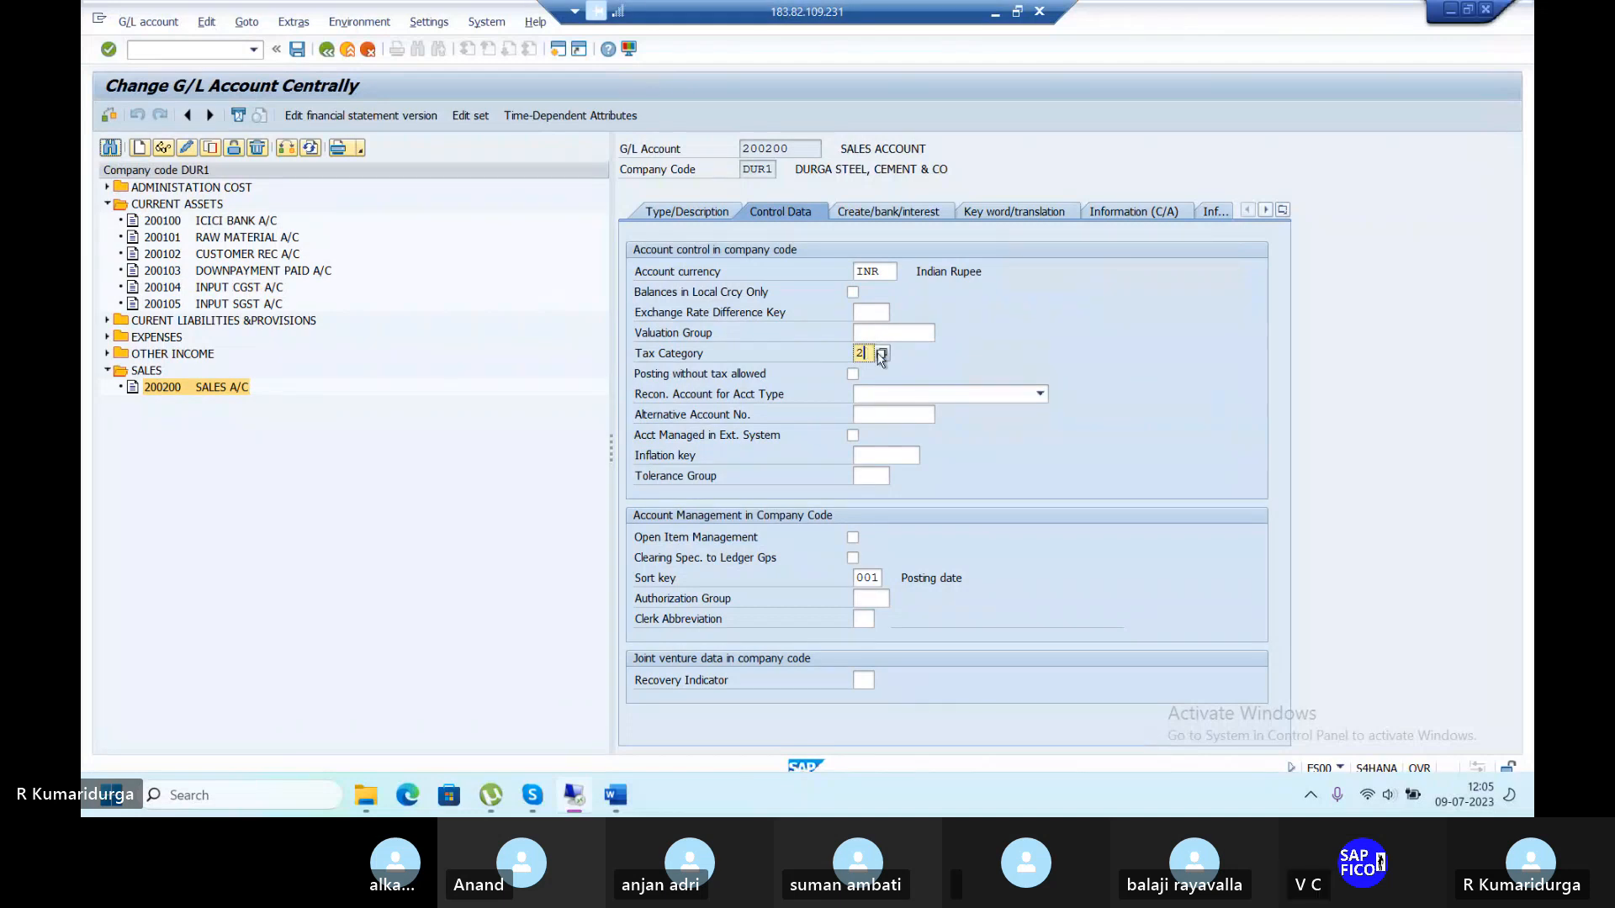
{"action": "type", "text": "2"}
{"action": "left_click", "coordinate": [881, 354]}
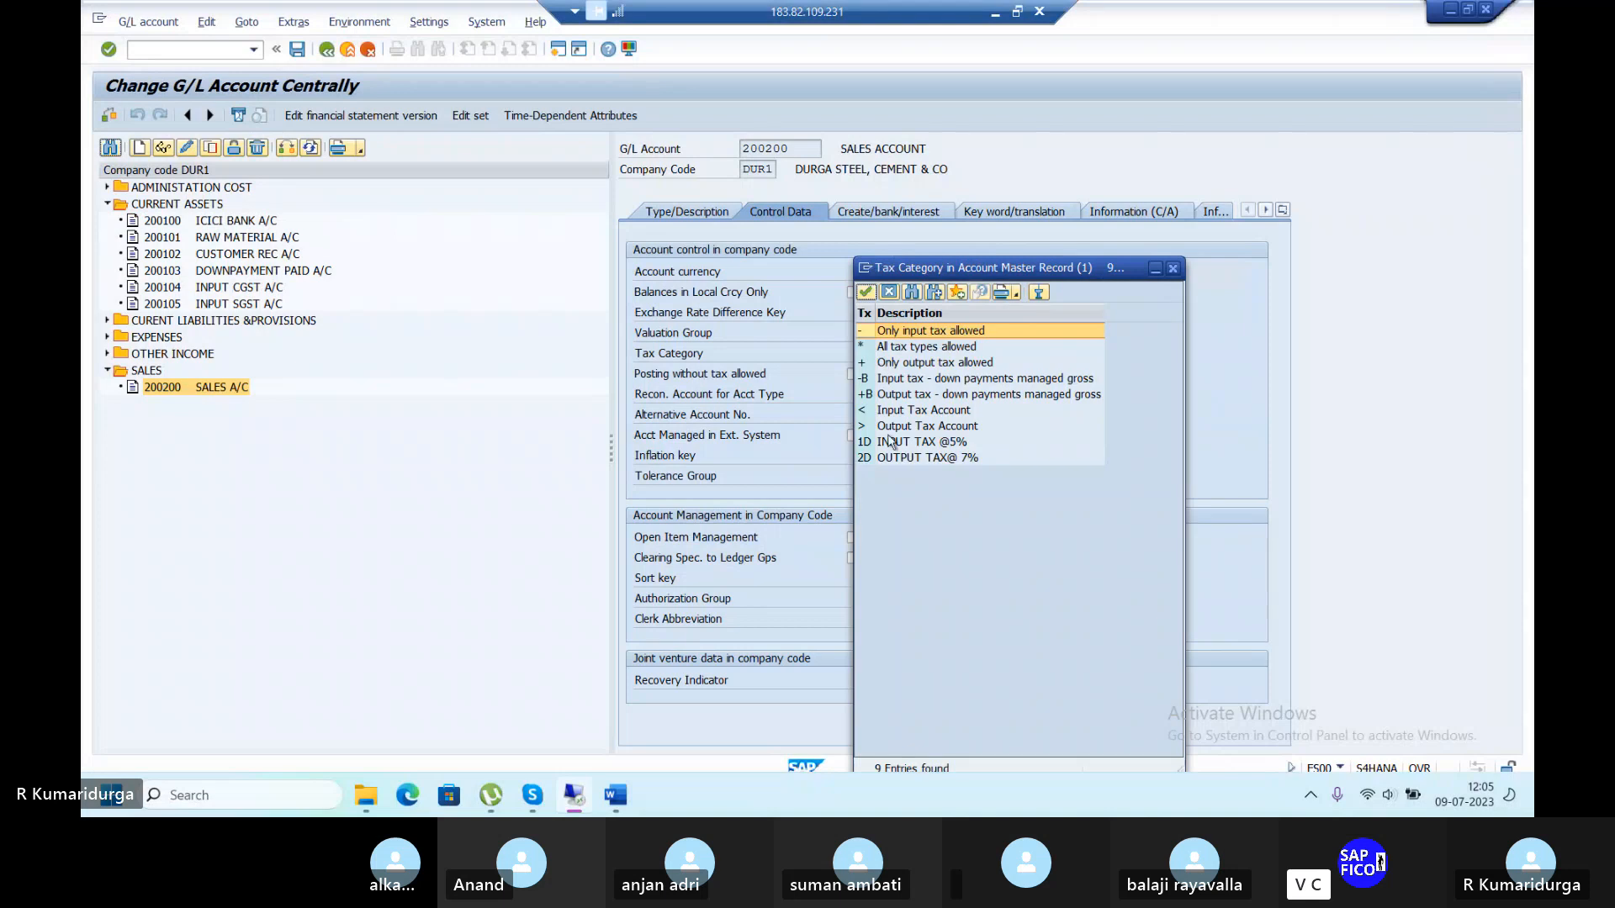
{"action": "double_click", "coordinate": [884, 458]}
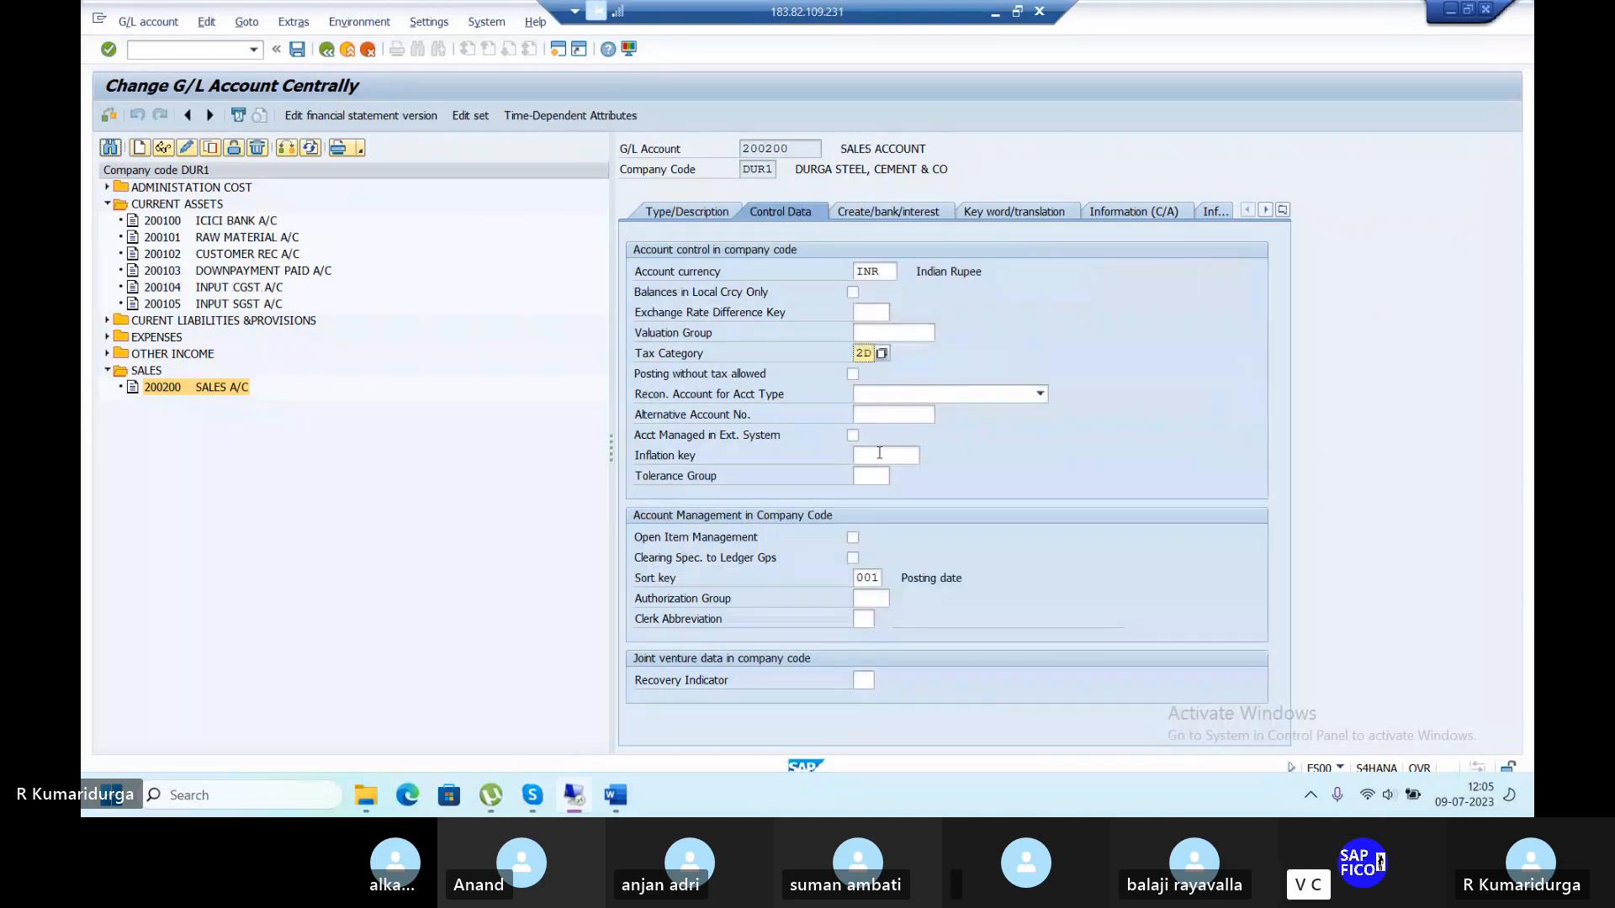
{"action": "key", "text": "Return"}
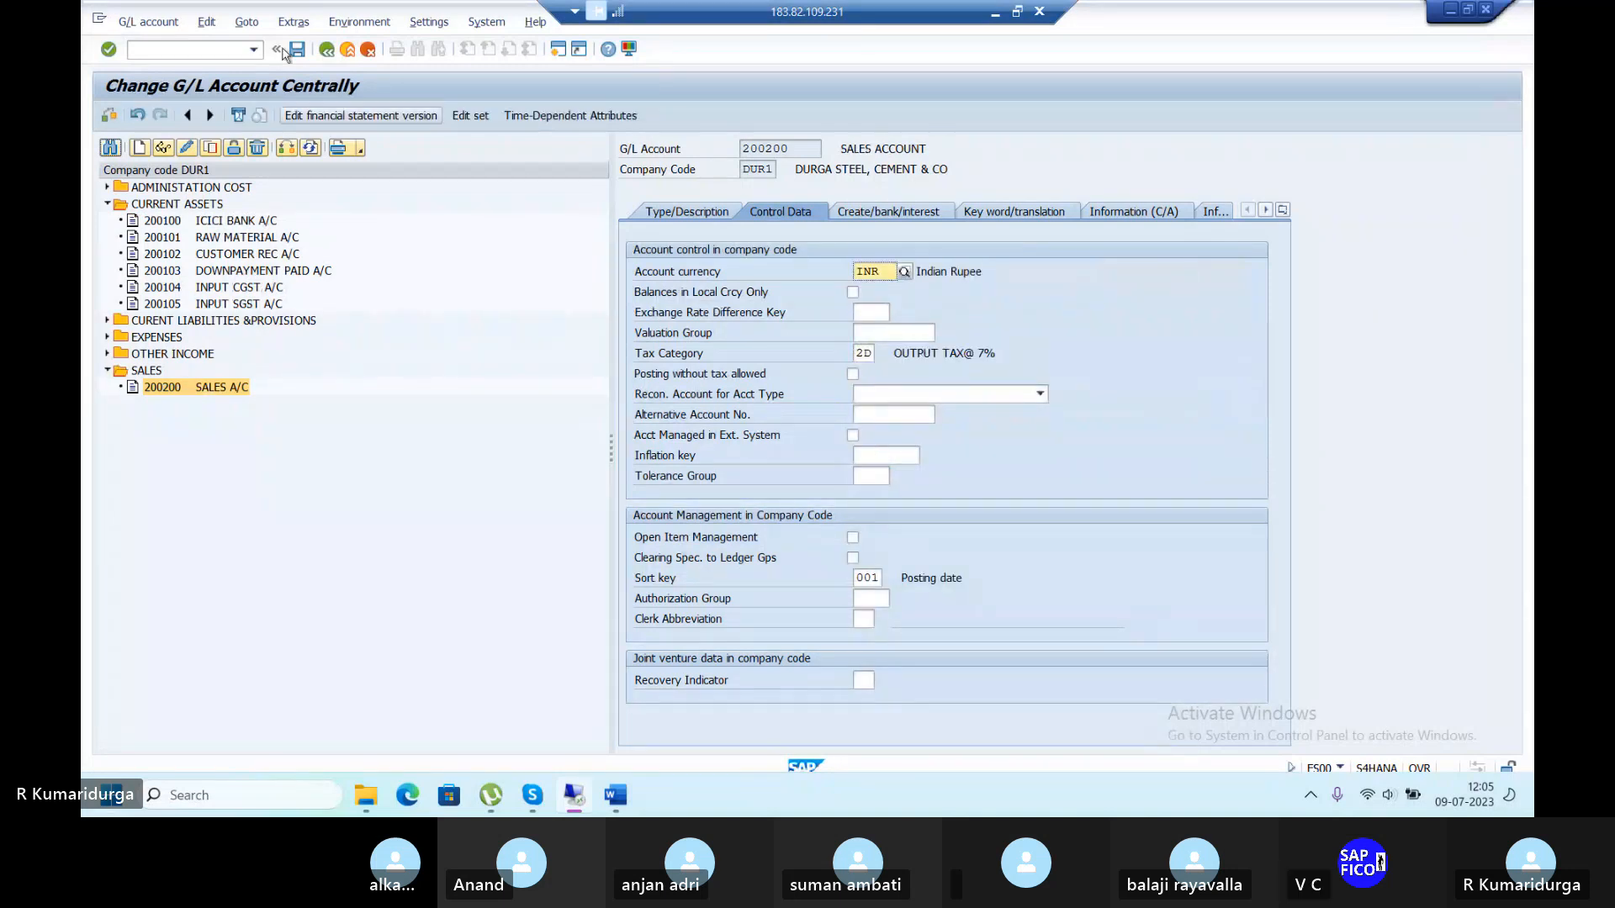
{"action": "left_click", "coordinate": [304, 52]}
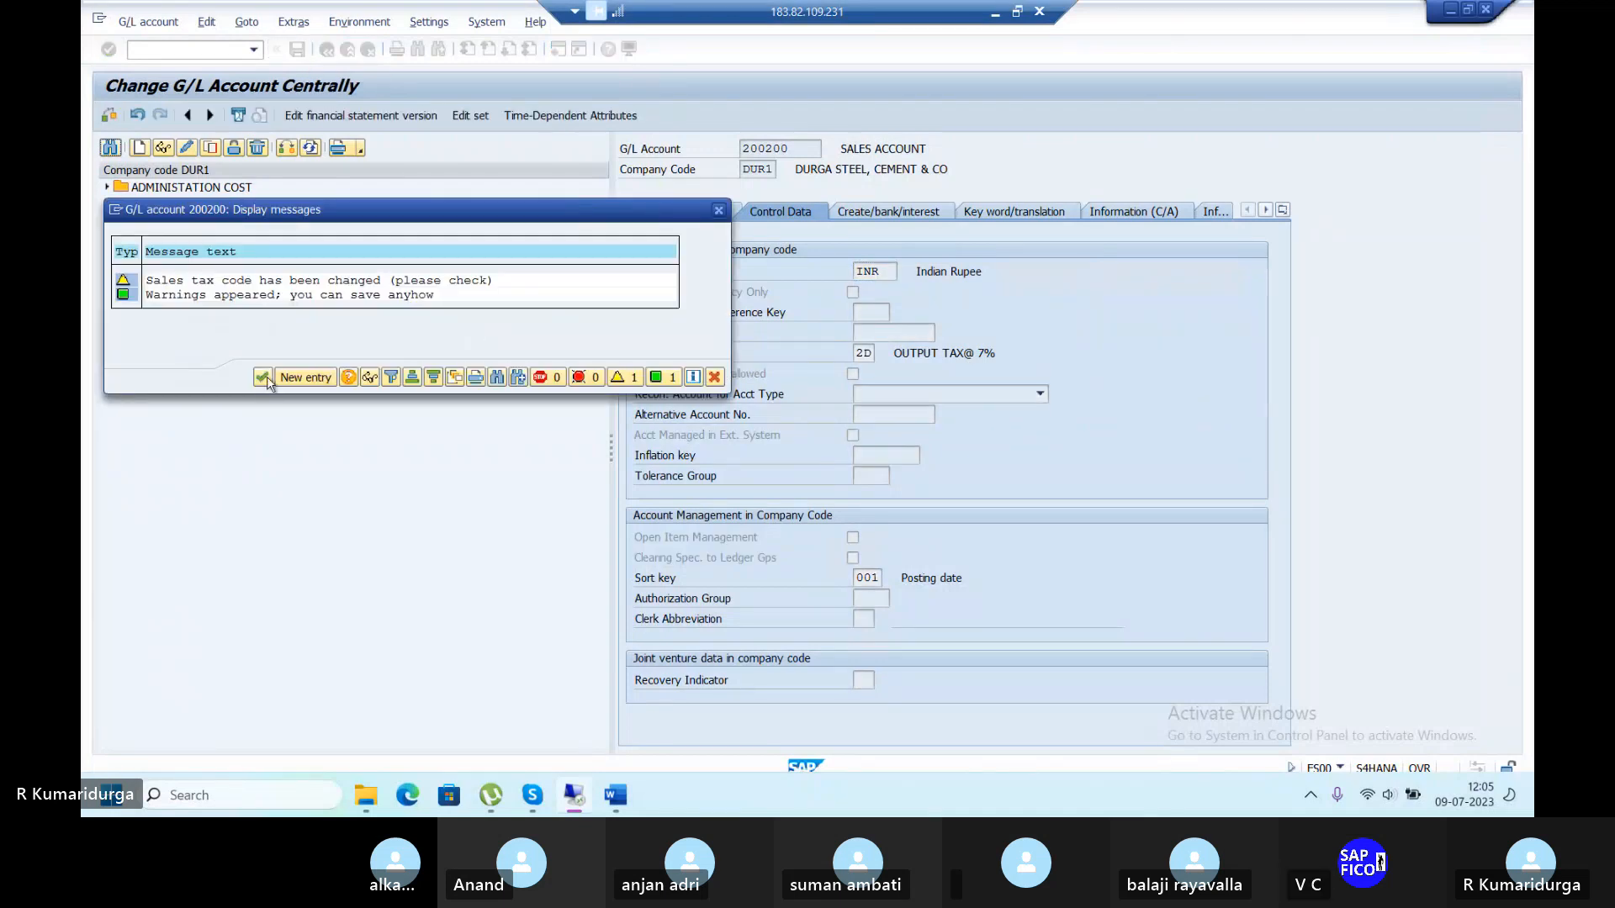
{"action": "left_click", "coordinate": [263, 377]}
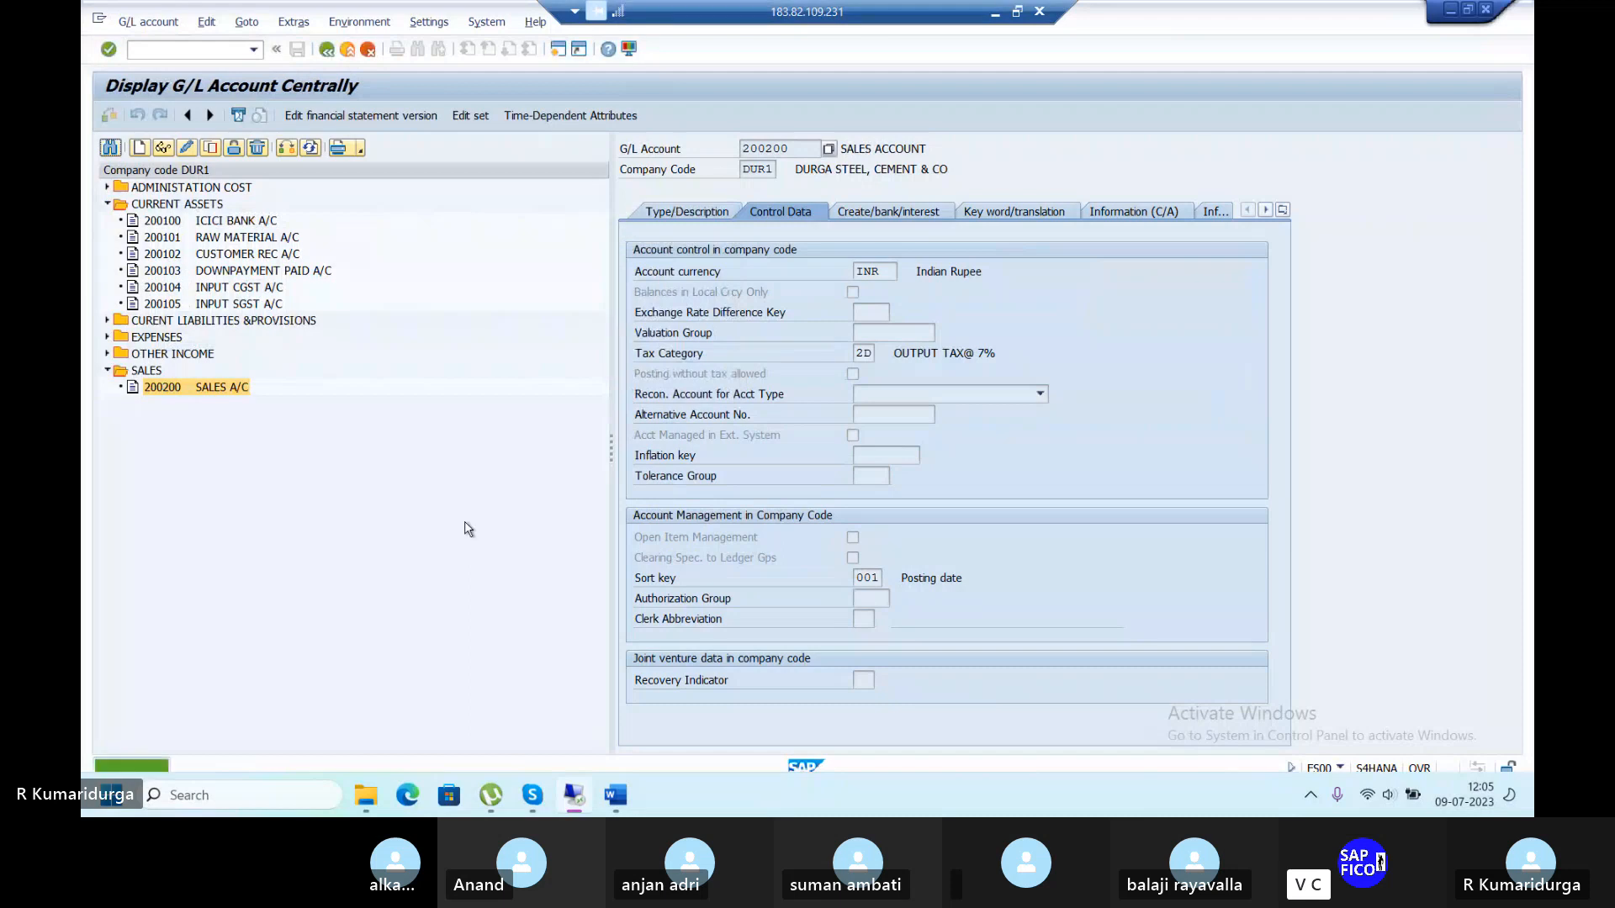